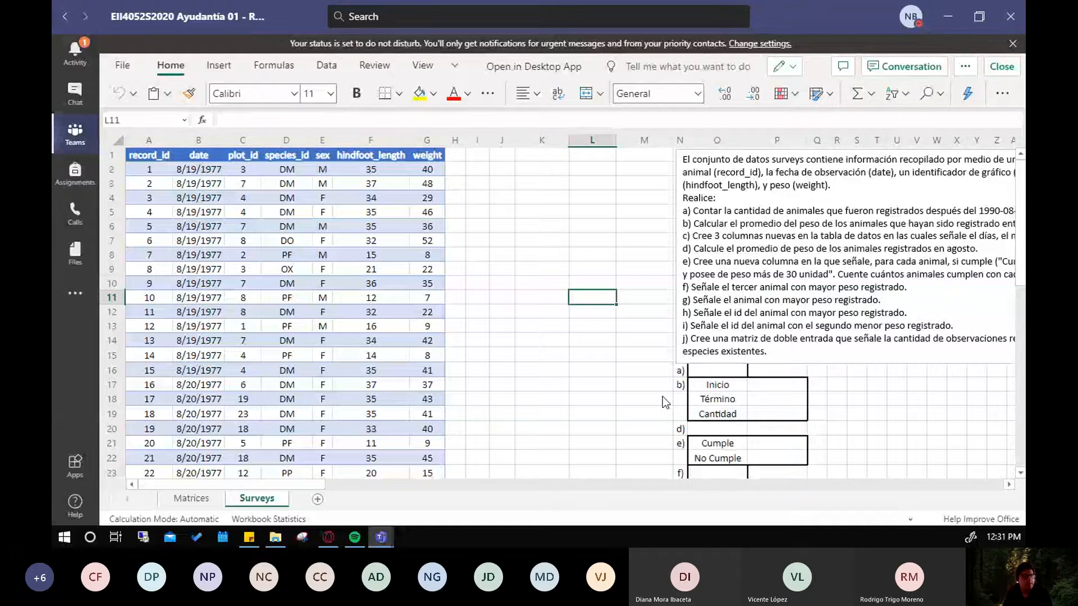
# Dismiss the do-not-disturb notice and examine the exercise instructions and the answer cells beside the survey data
pyautogui.click(1012, 43)
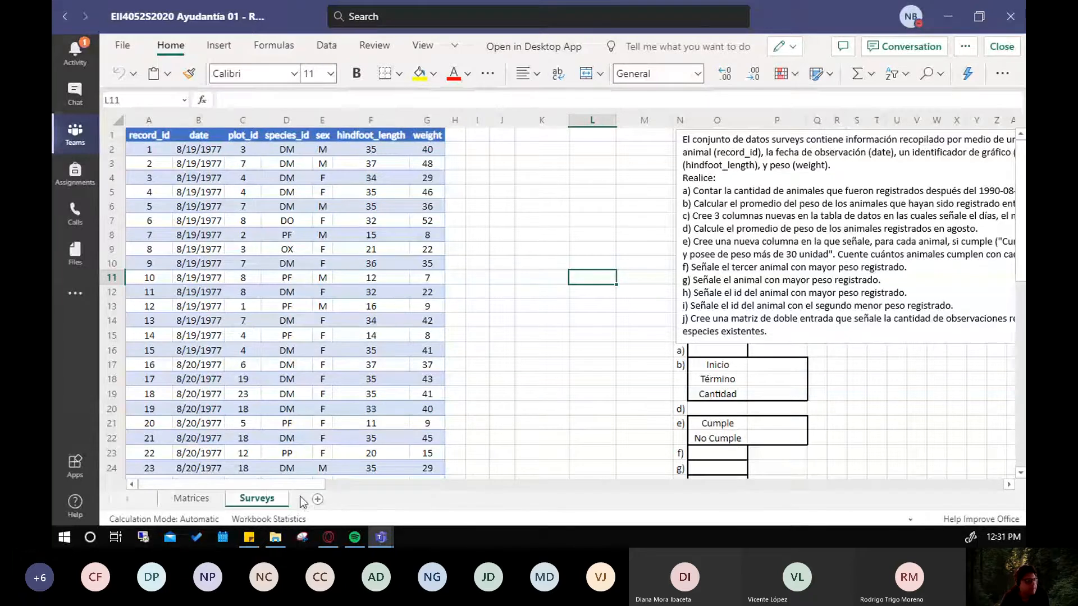
pyautogui.moveTo(304, 485); pyautogui.dragTo(397, 496)
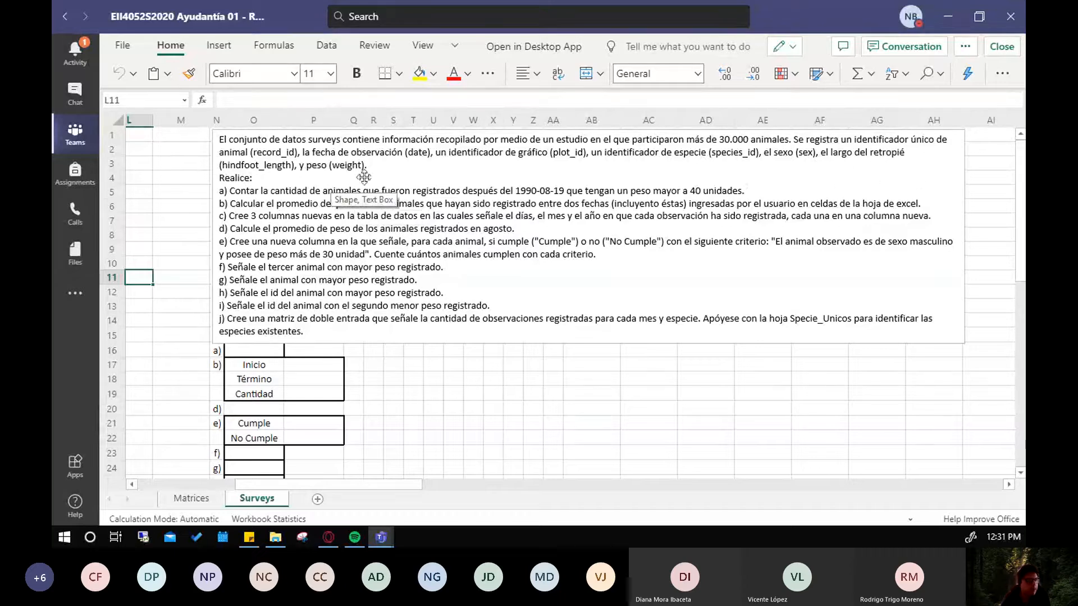
pyautogui.click(403, 340)
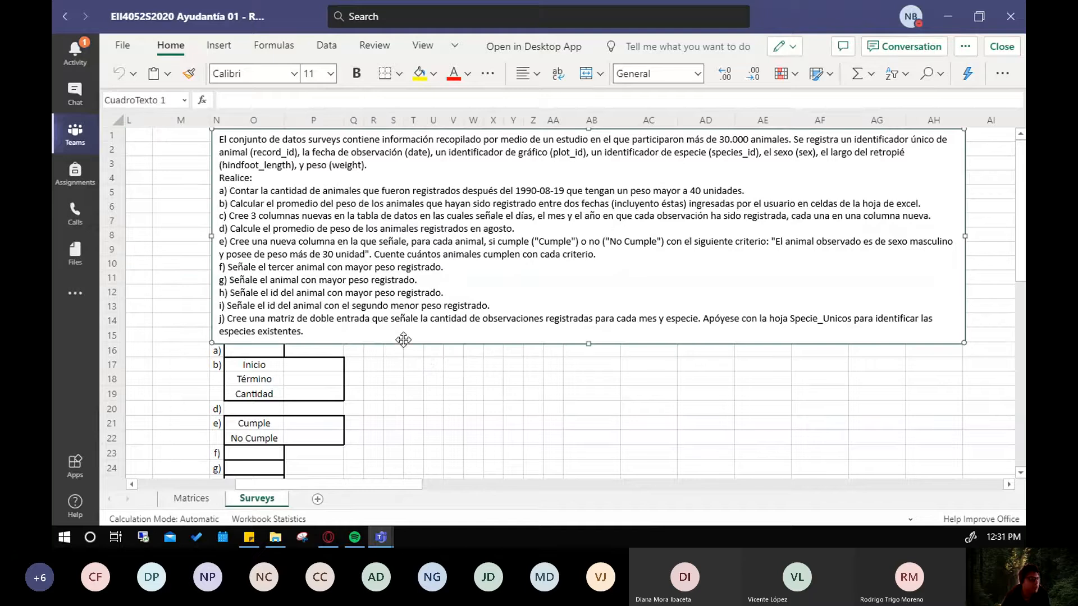
pyautogui.click(385, 396)
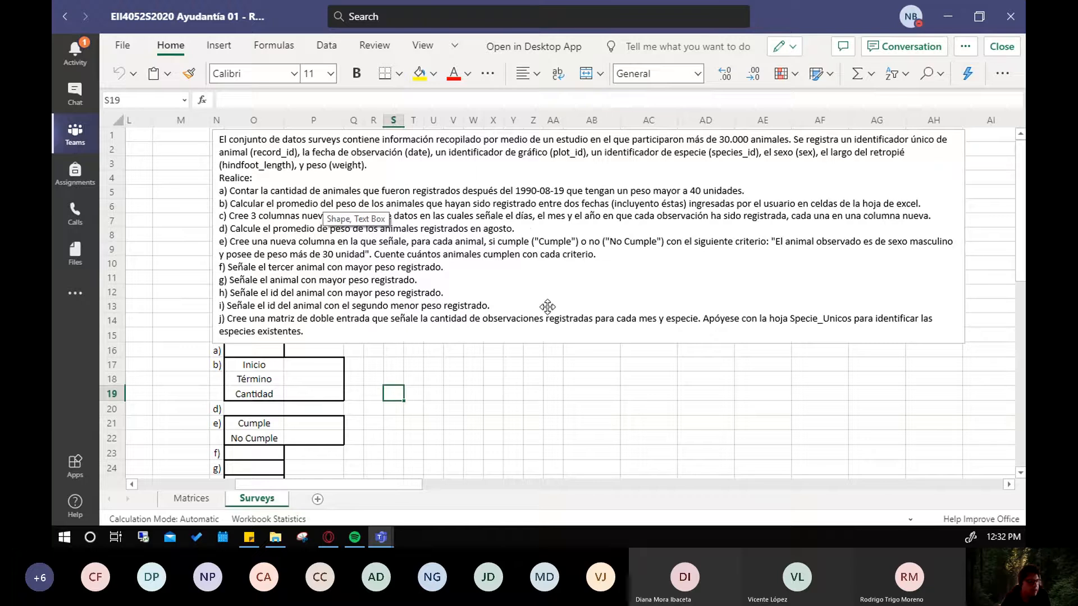
pyautogui.click(510, 400)
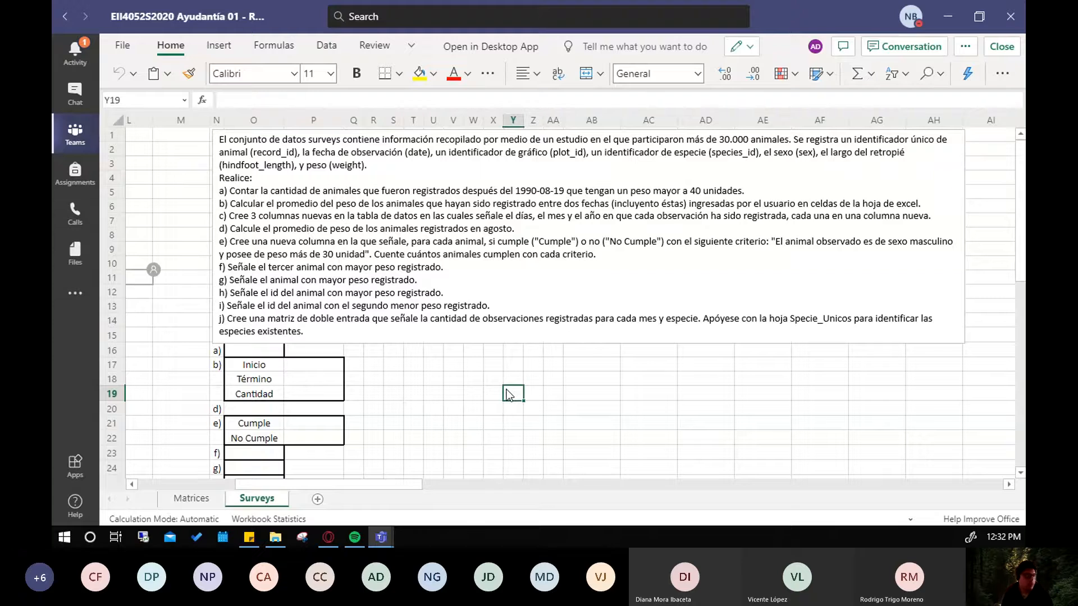
pyautogui.click(259, 352)
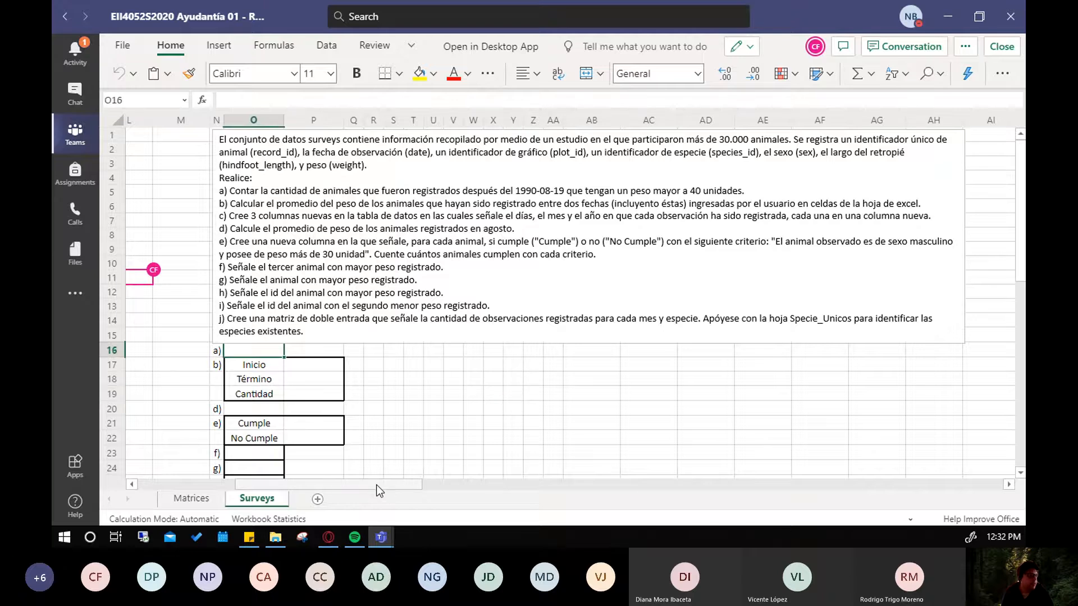
pyautogui.moveTo(377, 484); pyautogui.dragTo(338, 487)
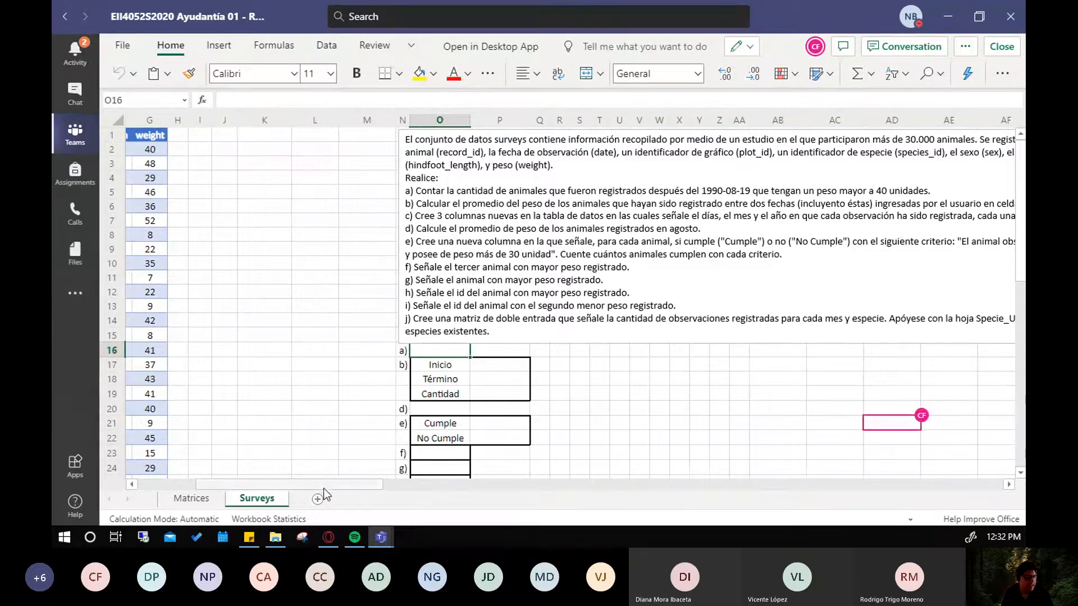
pyautogui.moveTo(324, 487); pyautogui.dragTo(355, 488)
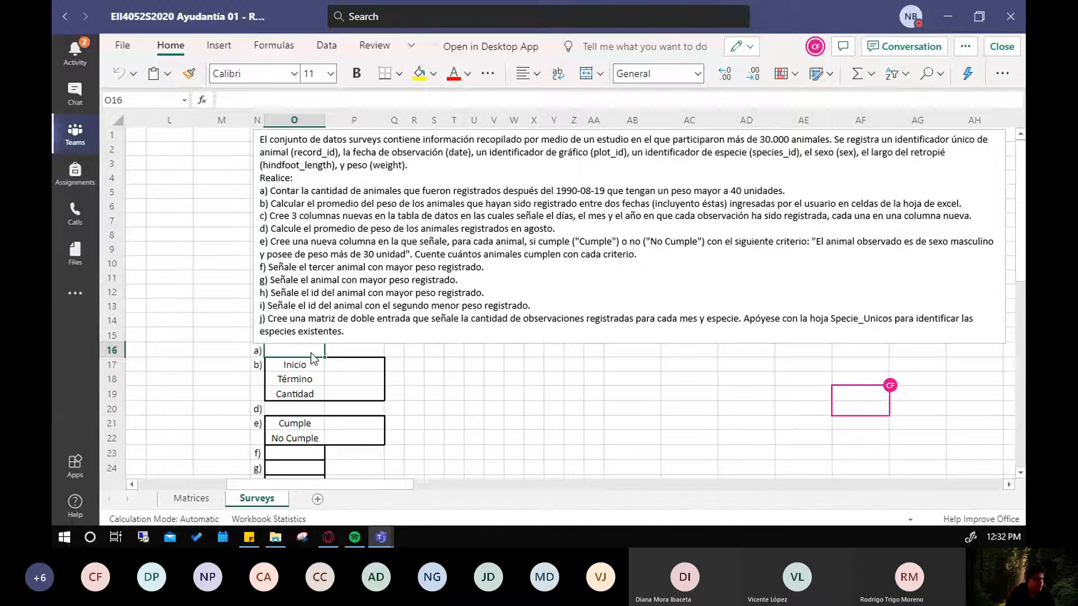
pyautogui.write('=')
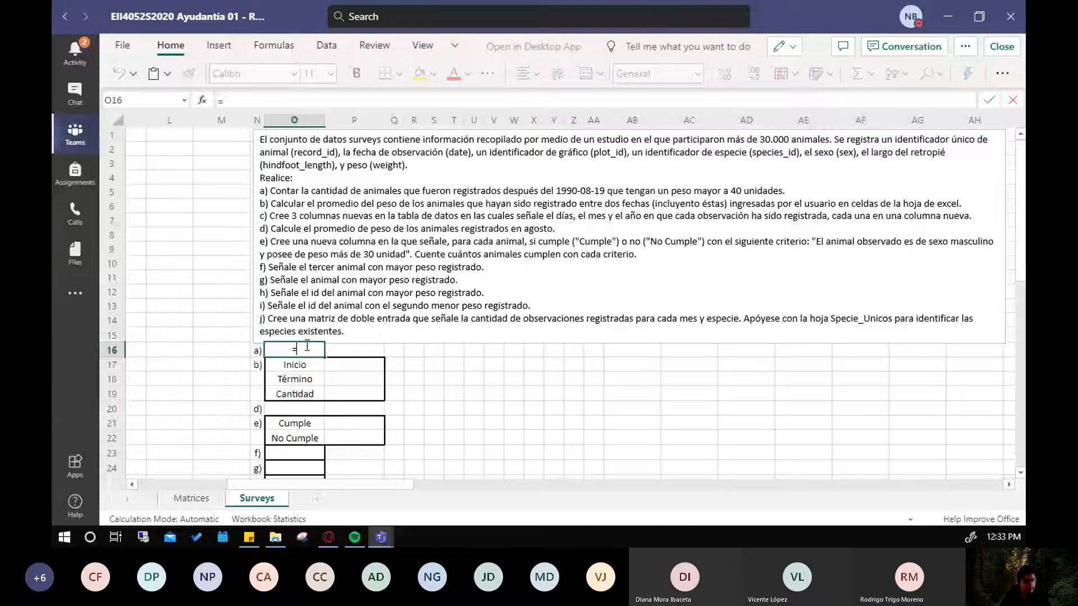
pyautogui.write('suma')
pyautogui.press('BackSpace')
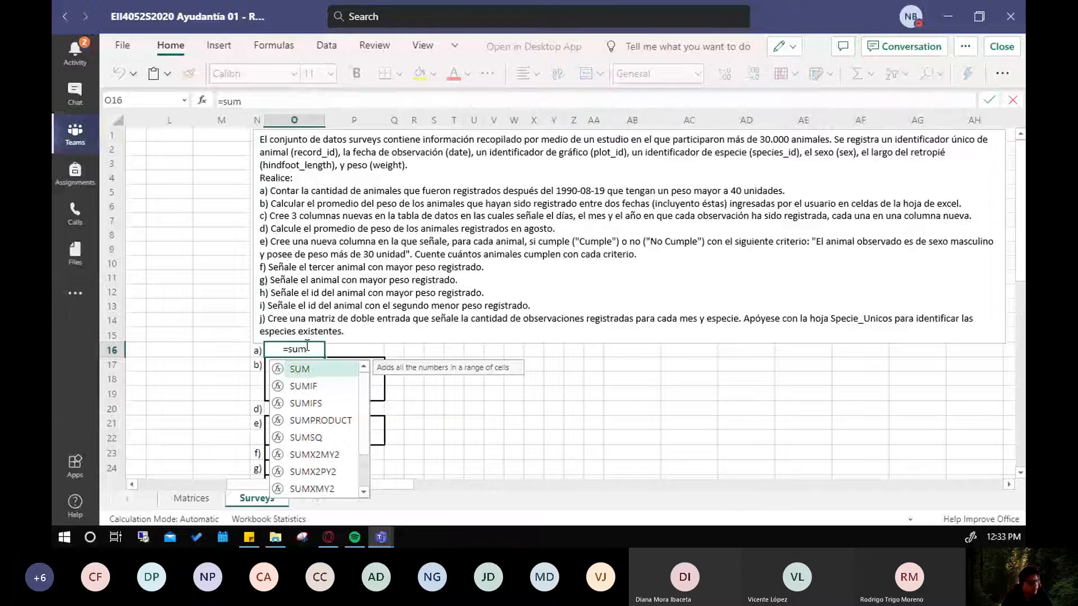
pyautogui.write('a')
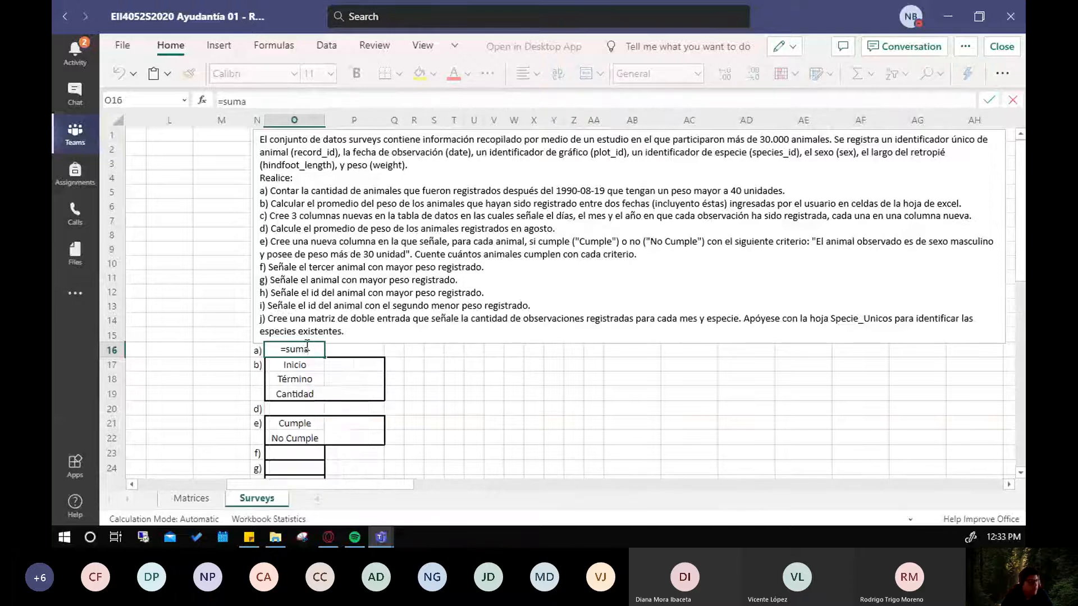
pyautogui.press('BackSpace')
pyautogui.press('BackSpace')
pyautogui.press('BackSpace')
pyautogui.press('BackSpace')
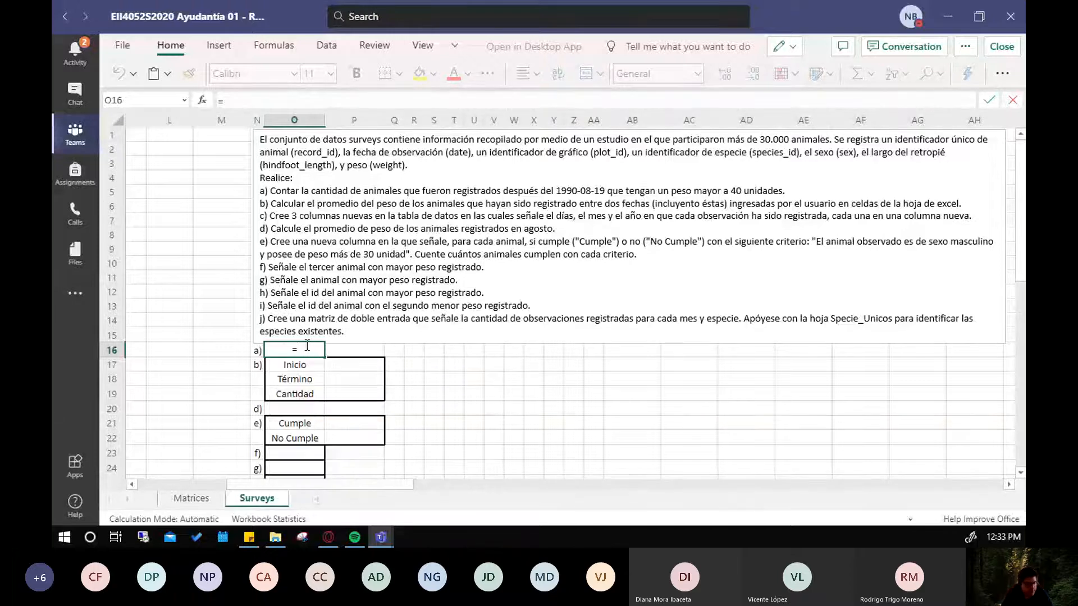
pyautogui.write('con')
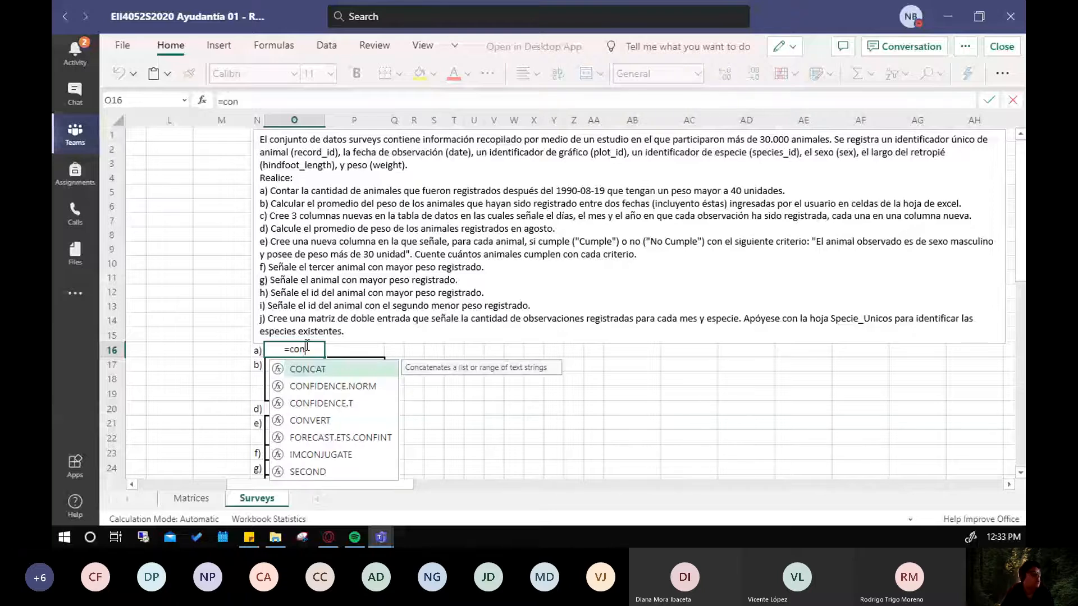
pyautogui.press('BackSpace')
pyautogui.press('BackSpace')
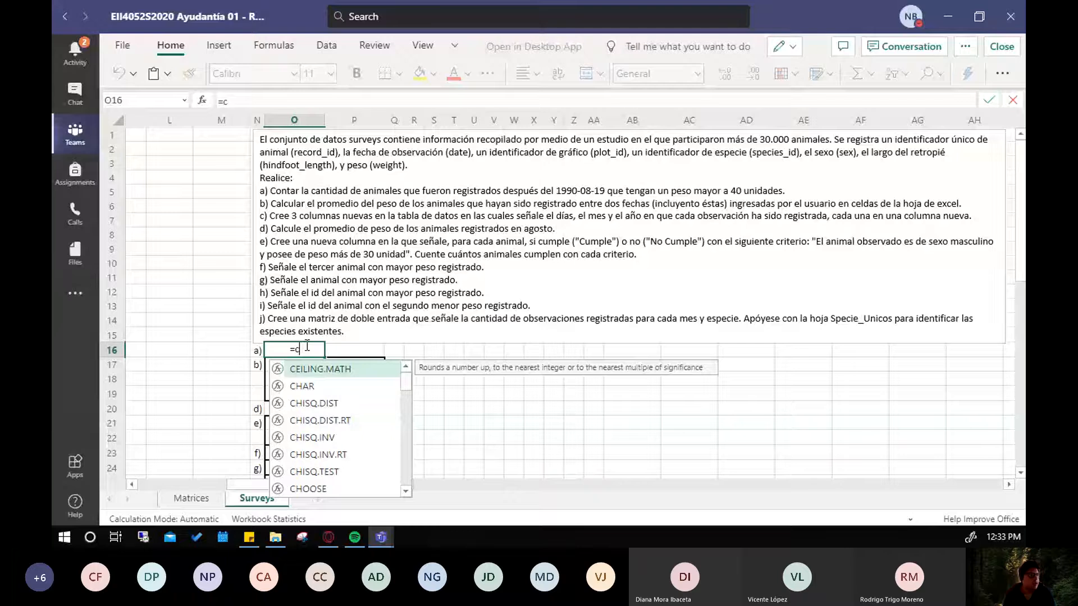
pyautogui.press('BackSpace')
pyautogui.click(746, 407)
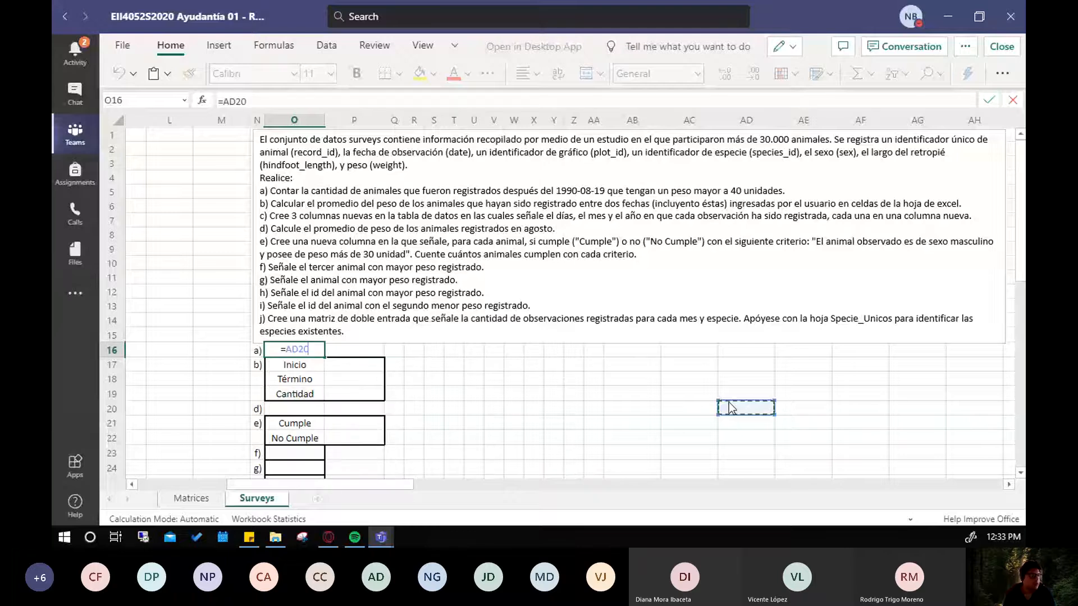
pyautogui.click(421, 363)
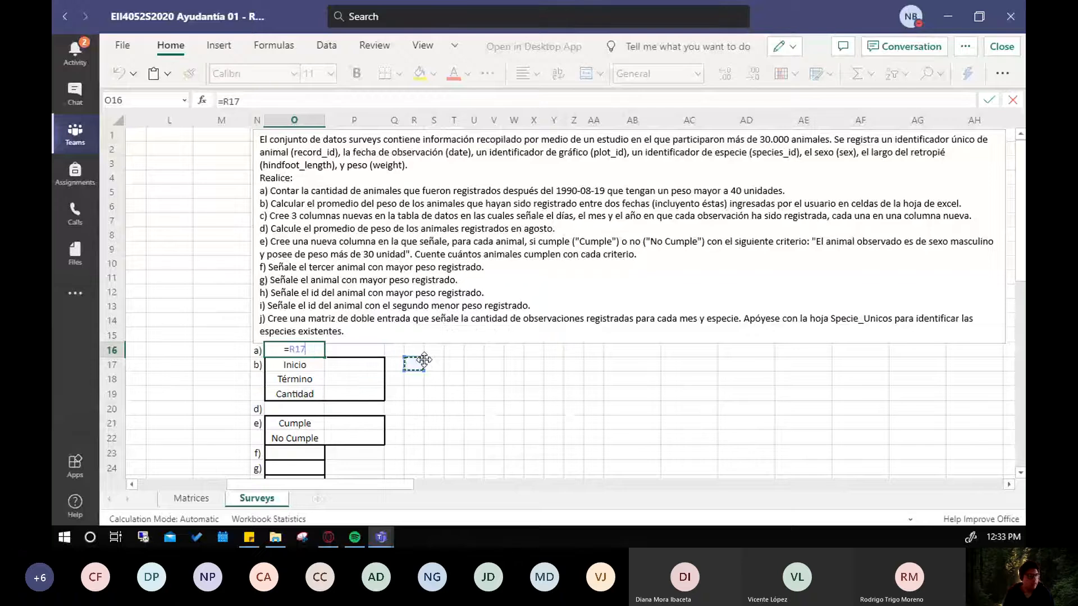
pyautogui.press('Escape')
# Open the workbook in the Excel desktop app
pyautogui.click(785, 46)
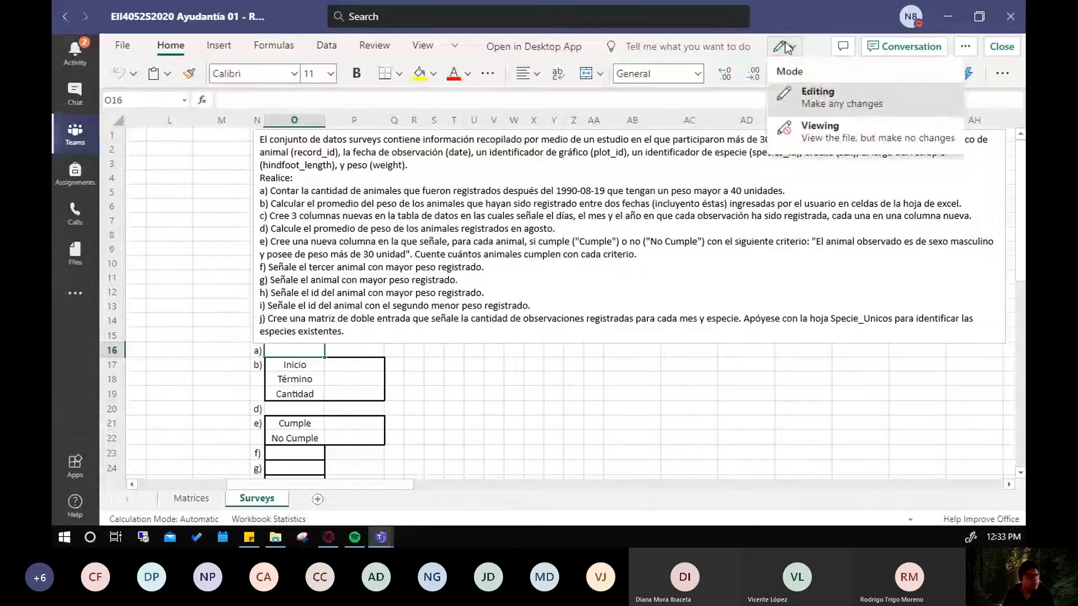
pyautogui.click(785, 44)
pyautogui.click(547, 50)
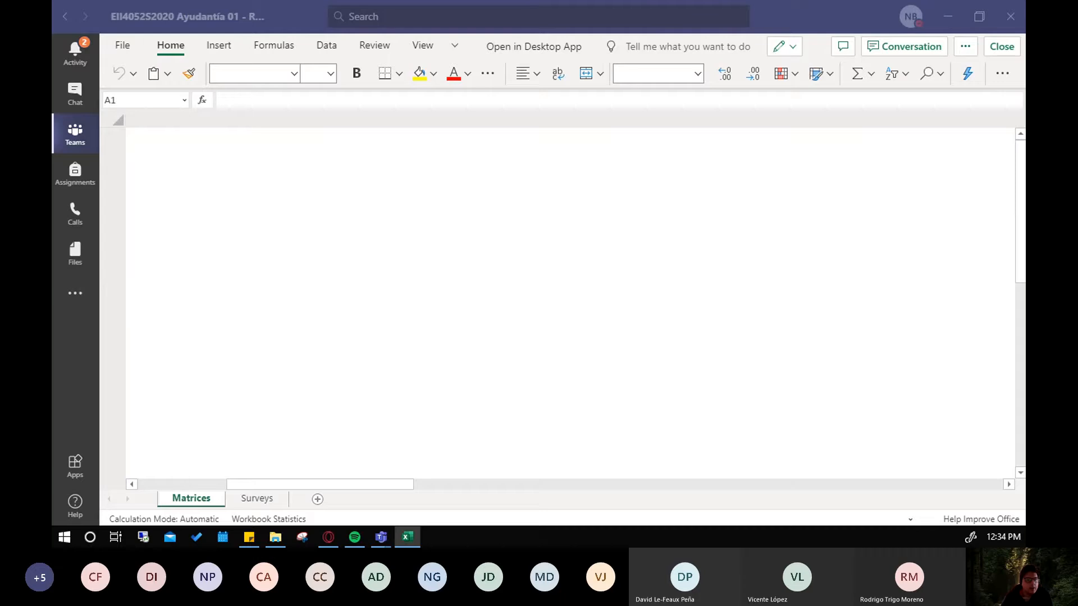
pyautogui.moveTo(1025, 208); pyautogui.dragTo(452, 1)
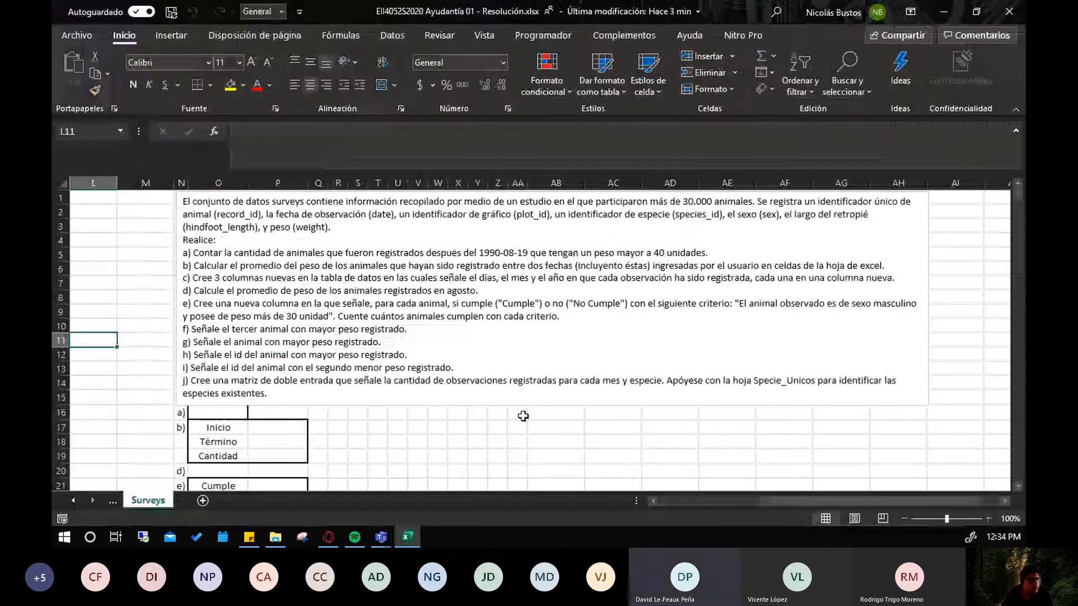
# Begin a CONTAR.SI.CONJUNTO formula in cell O16, the answer cell for exercise a)
pyautogui.scroll(-2, 703, 451)
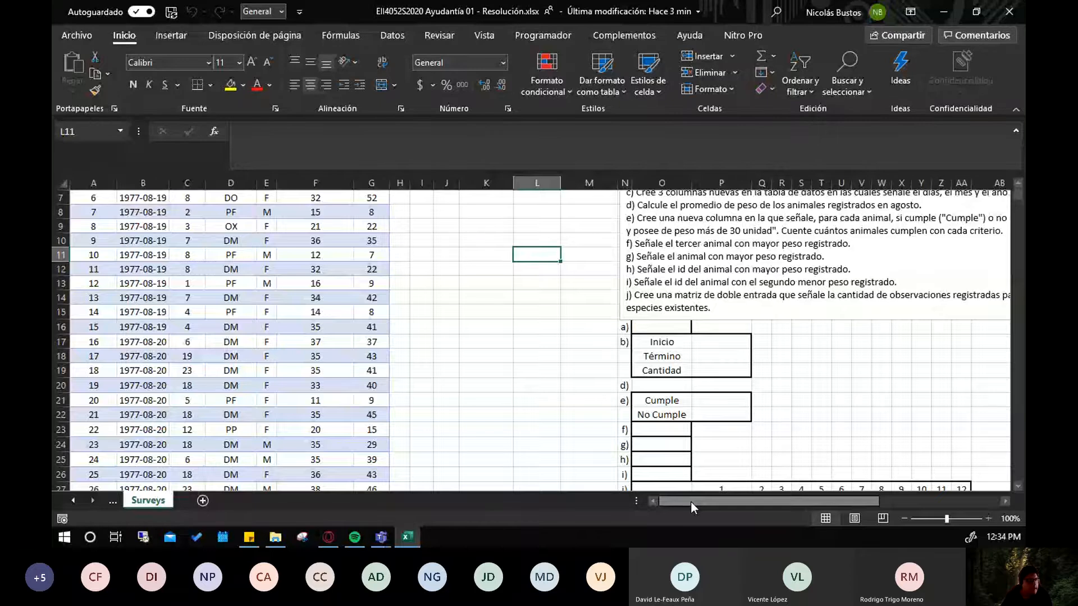
pyautogui.moveTo(691, 501); pyautogui.dragTo(778, 505)
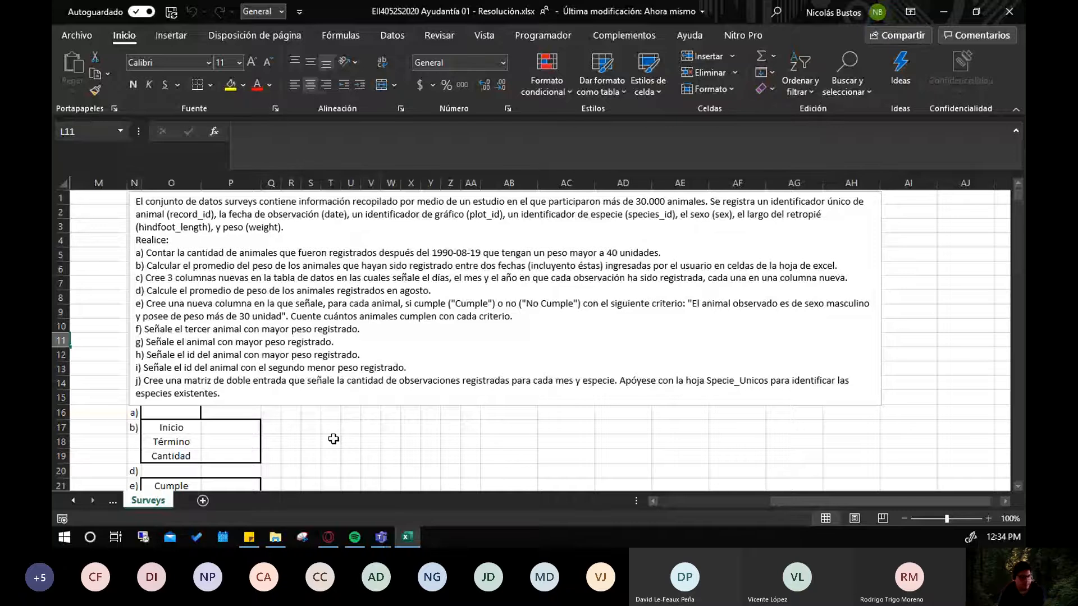
pyautogui.moveTo(825, 502); pyautogui.dragTo(858, 510)
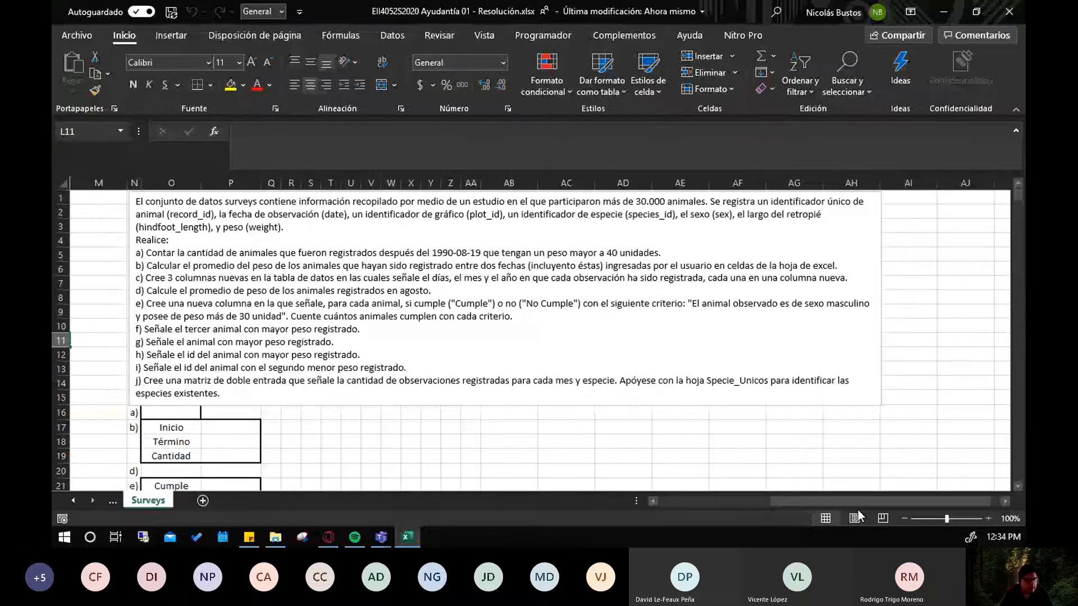
pyautogui.click(186, 416)
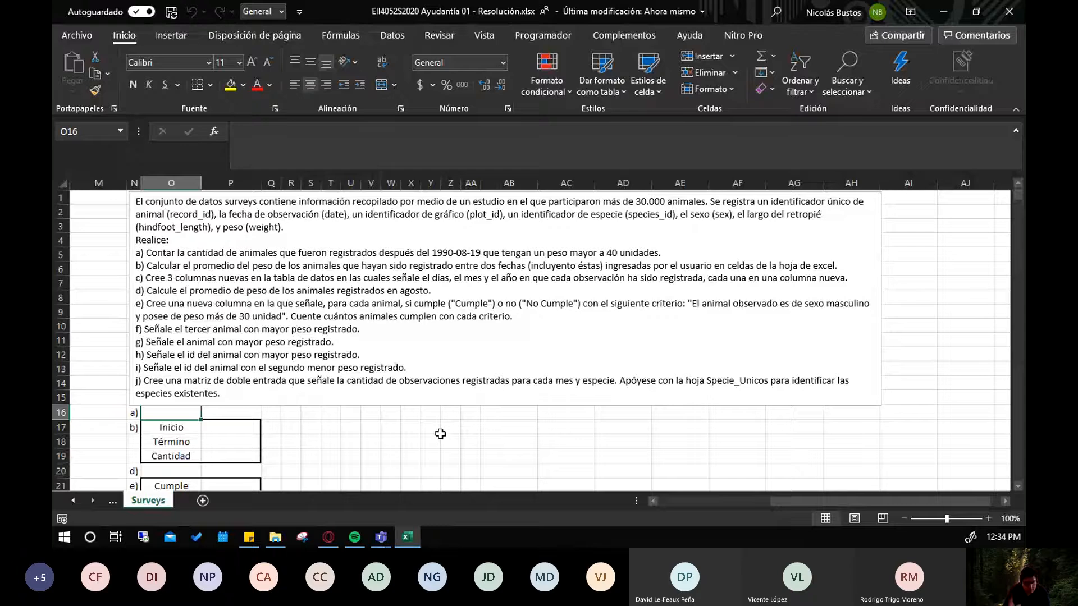
pyautogui.write('=')
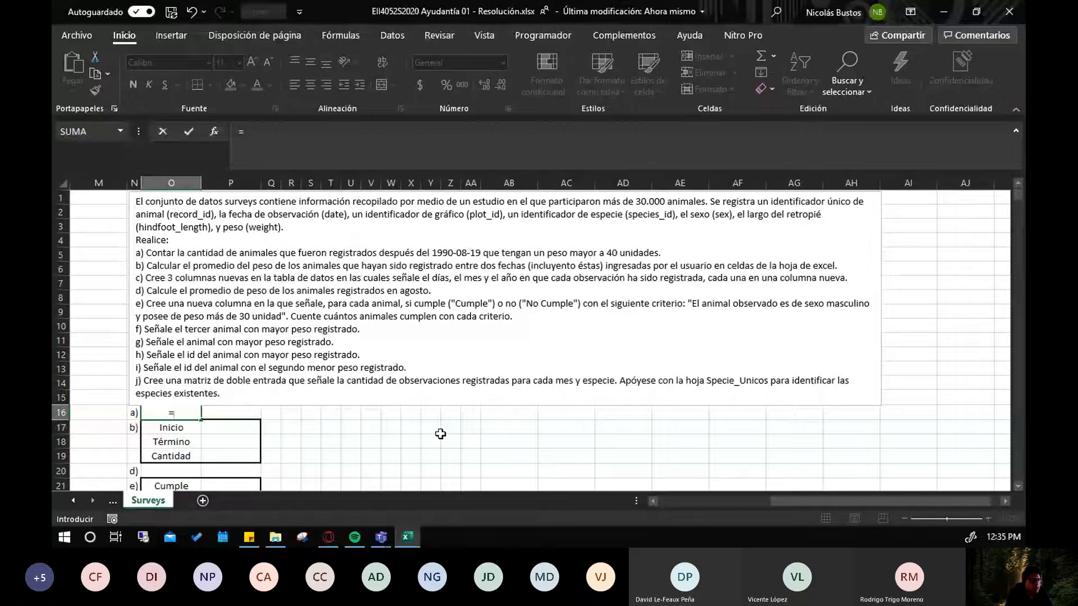
pyautogui.write('contar')
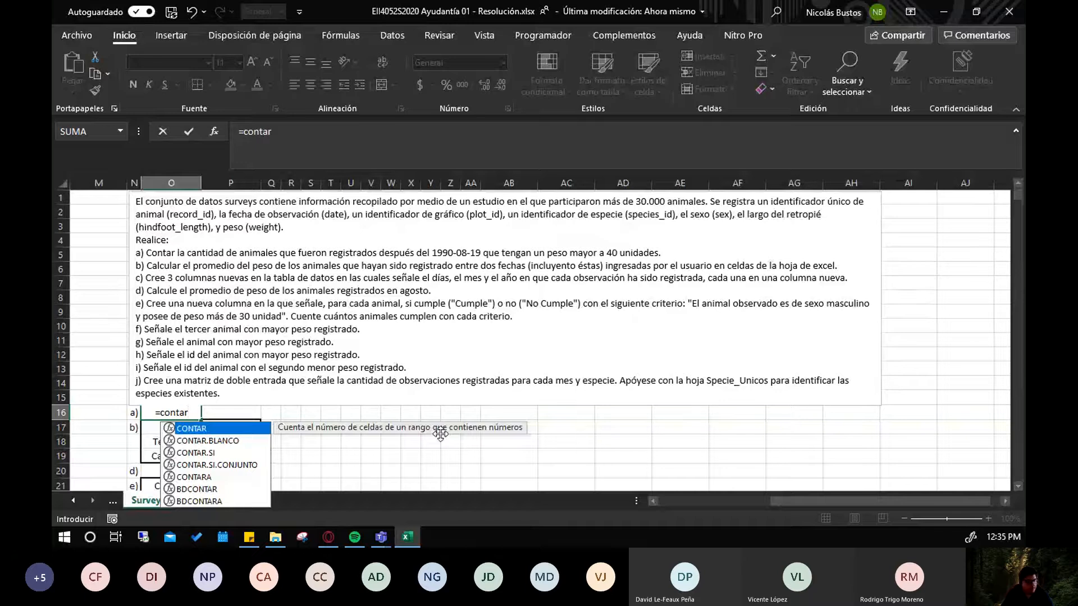
pyautogui.press('Return')
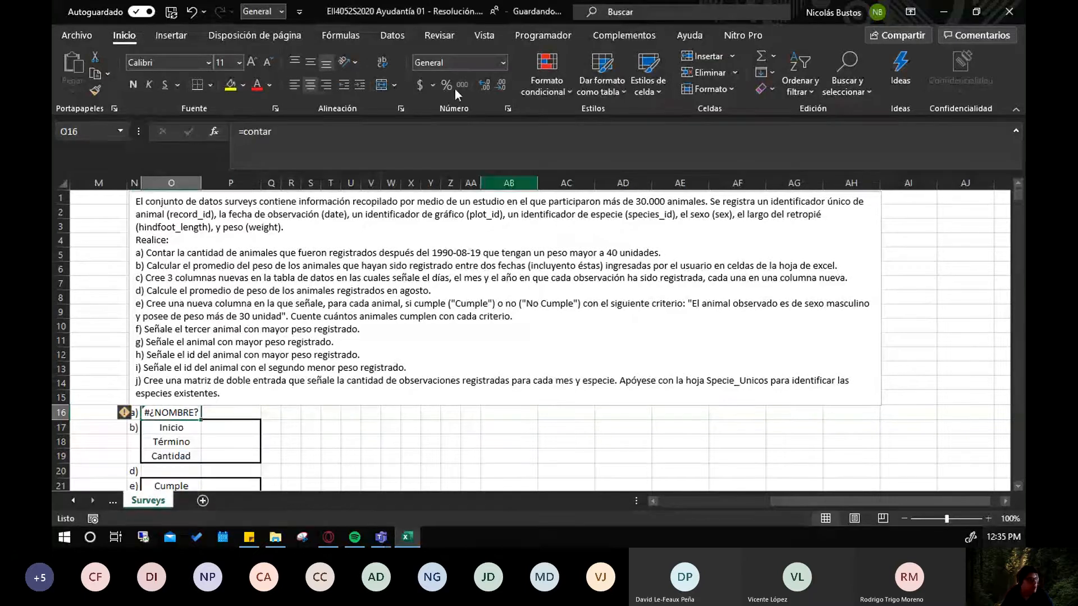
pyautogui.click(326, 131)
pyautogui.write('.')
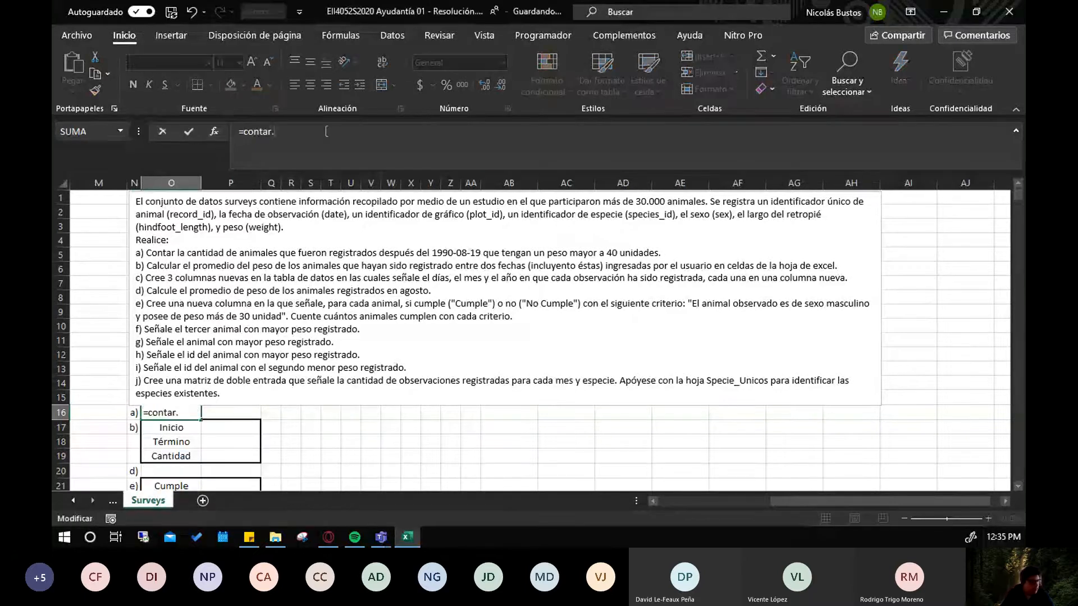
pyautogui.write('si')
pyautogui.press('Down')
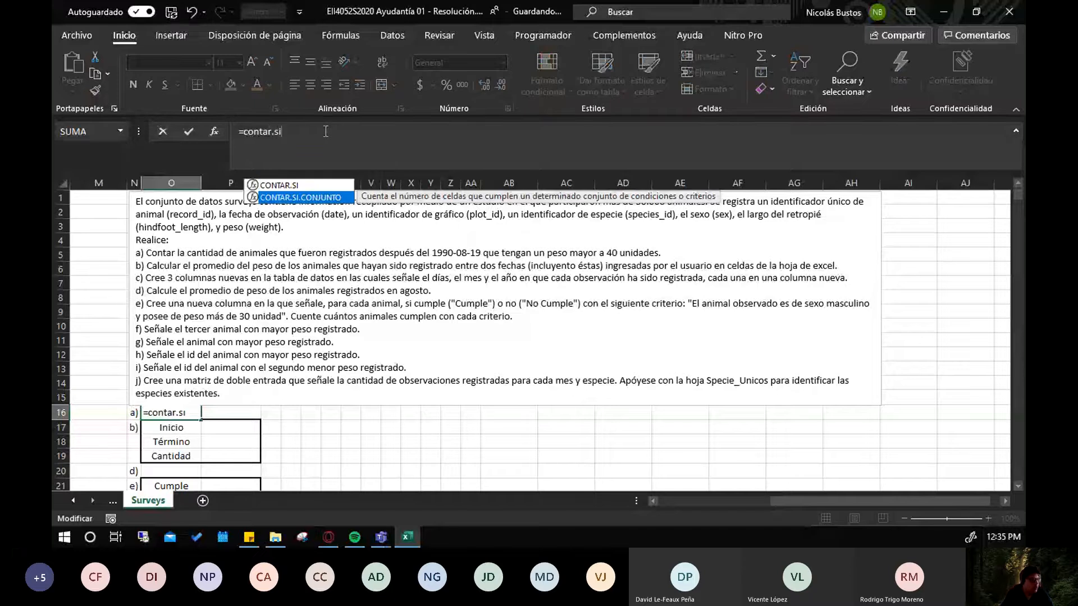
pyautogui.press('Tab')
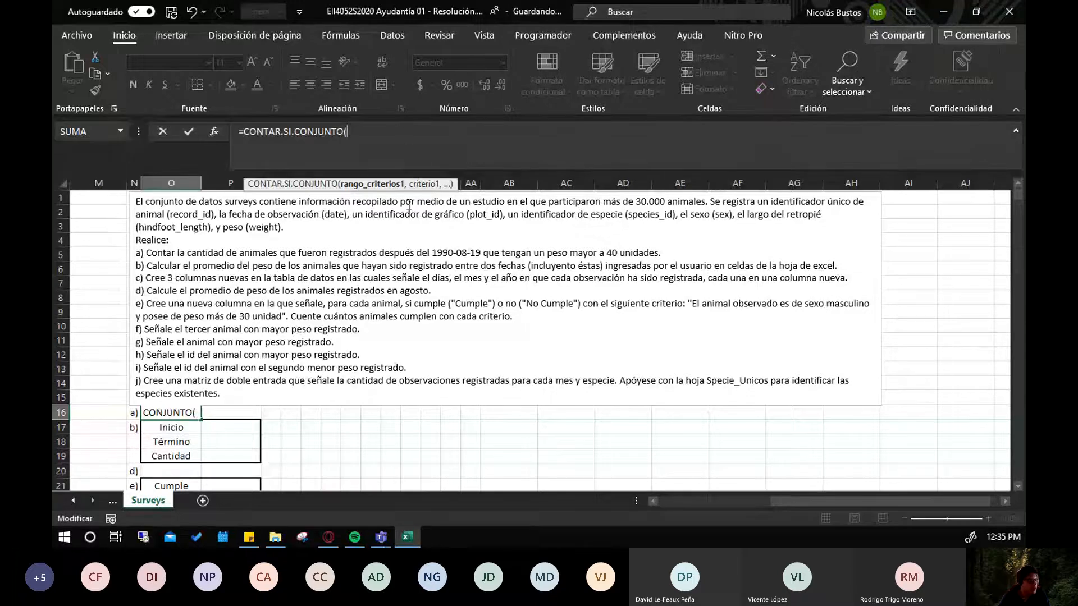
# Return to the CONTAR.SI.CONJUNTO formula in O16 and reference B2, the first date in the survey table, as the first criteria range
pyautogui.hotkey('alt', 'Tab')
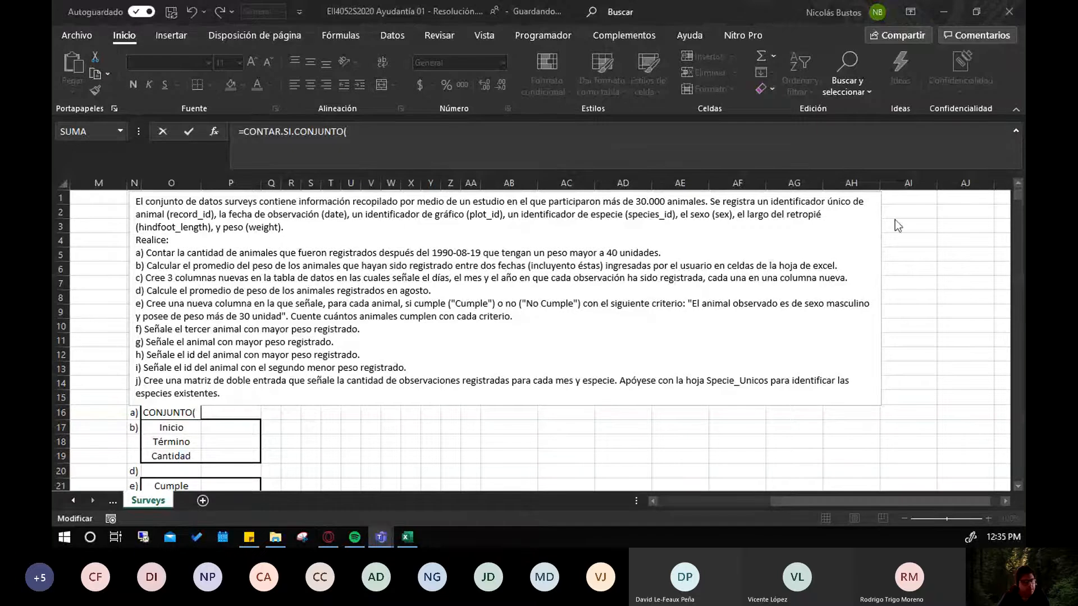
pyautogui.click(197, 414)
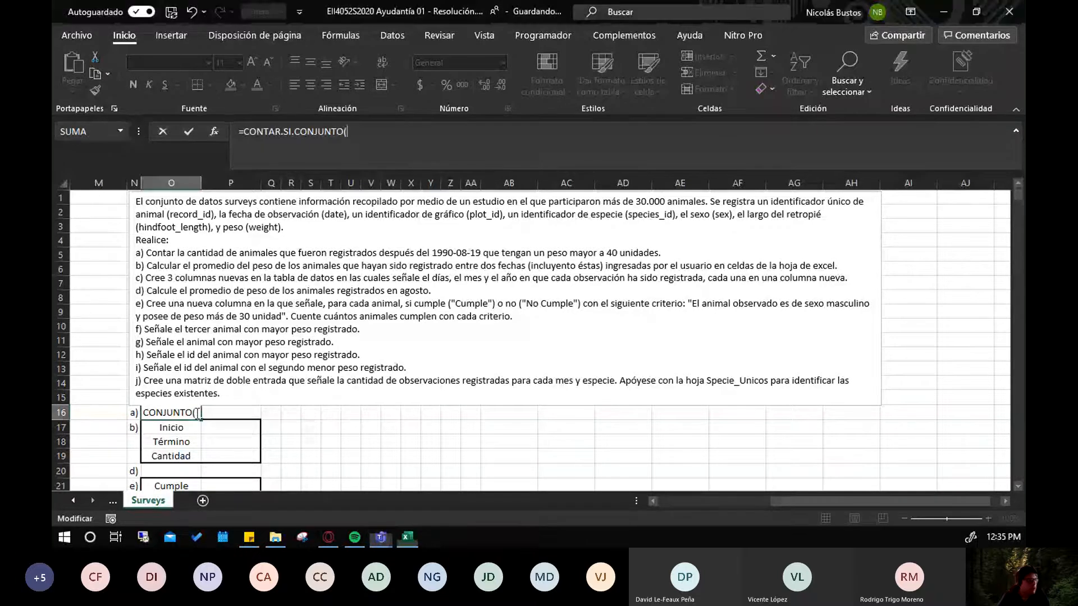
pyautogui.click(314, 160)
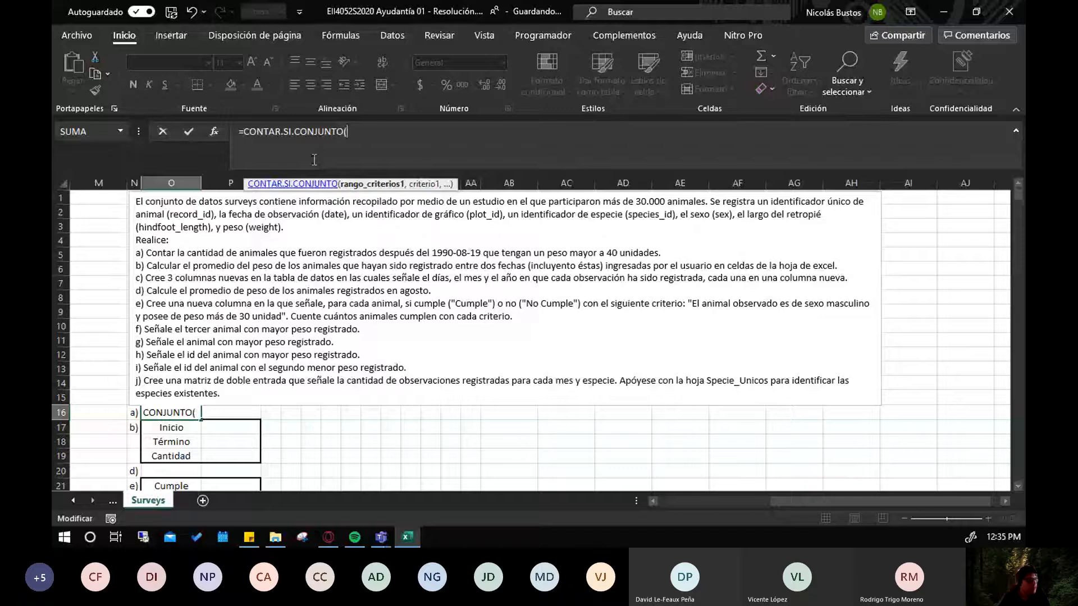
pyautogui.moveTo(797, 503); pyautogui.dragTo(777, 510)
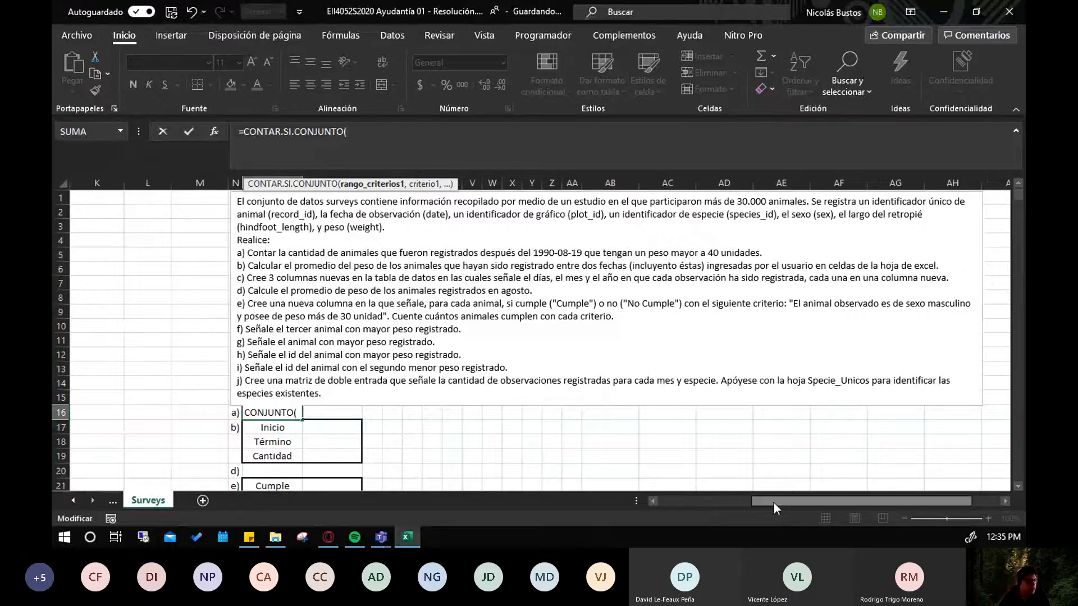
pyautogui.moveTo(791, 500); pyautogui.dragTo(672, 502)
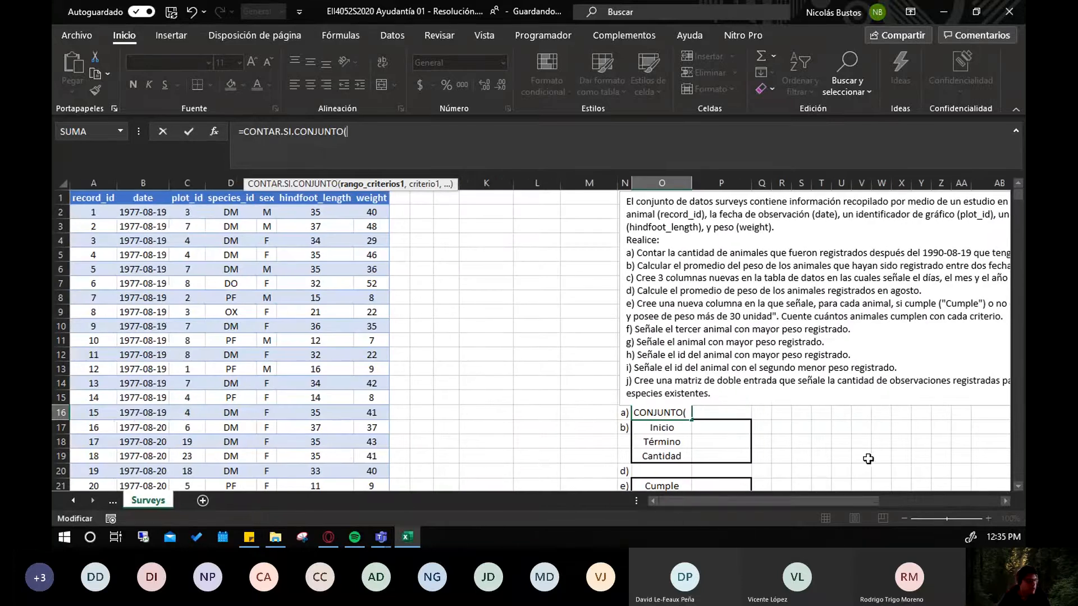
pyautogui.moveTo(805, 506); pyautogui.dragTo(814, 501)
pyautogui.click(143, 213)
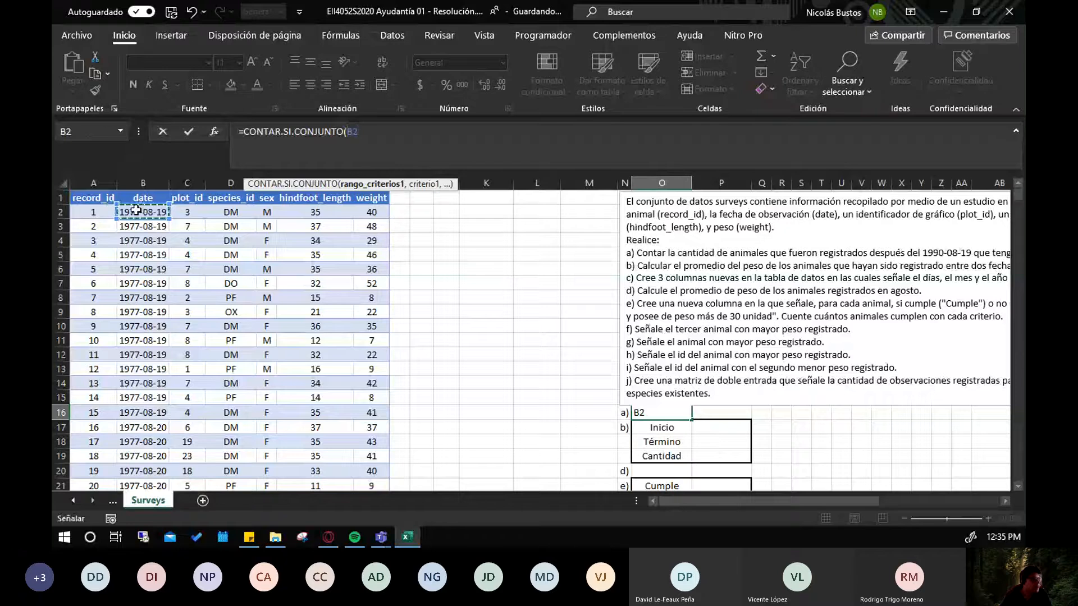
pyautogui.moveTo(134, 243); pyautogui.dragTo(143, 212)
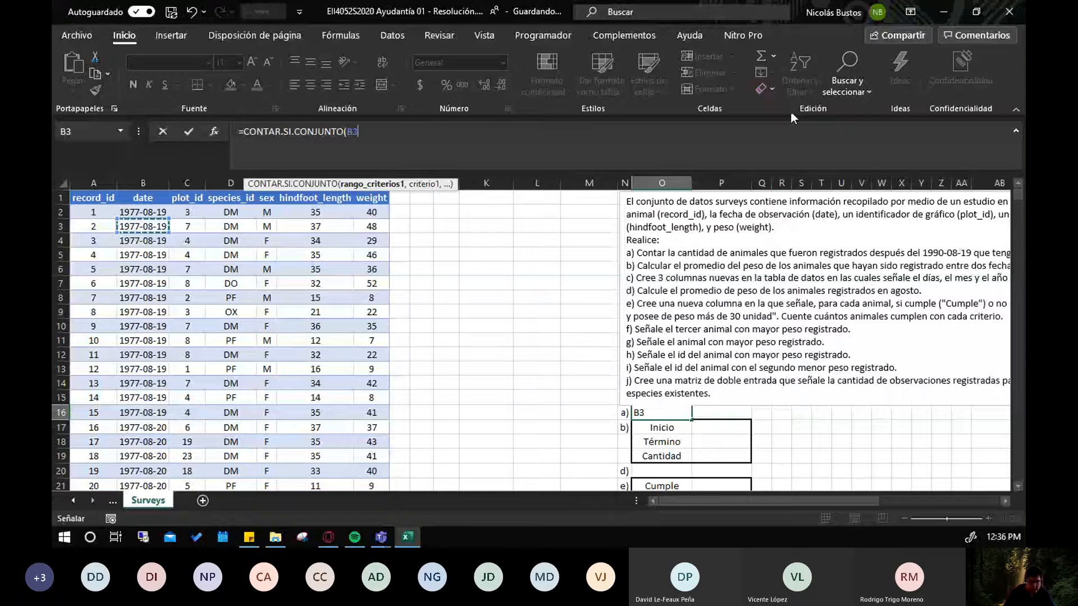
pyautogui.press('Up')
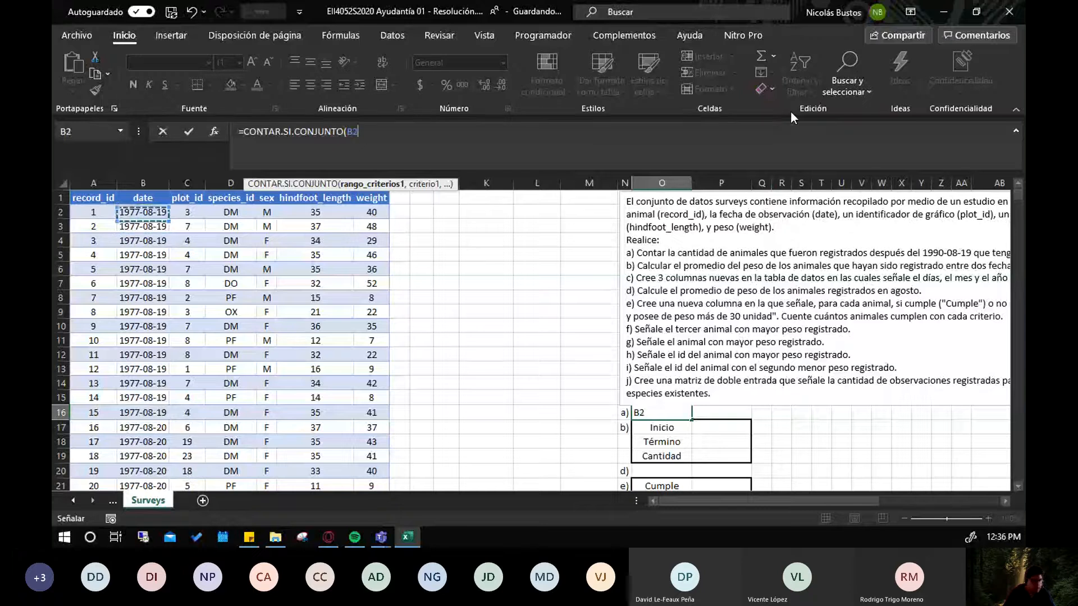
pyautogui.press('Up')
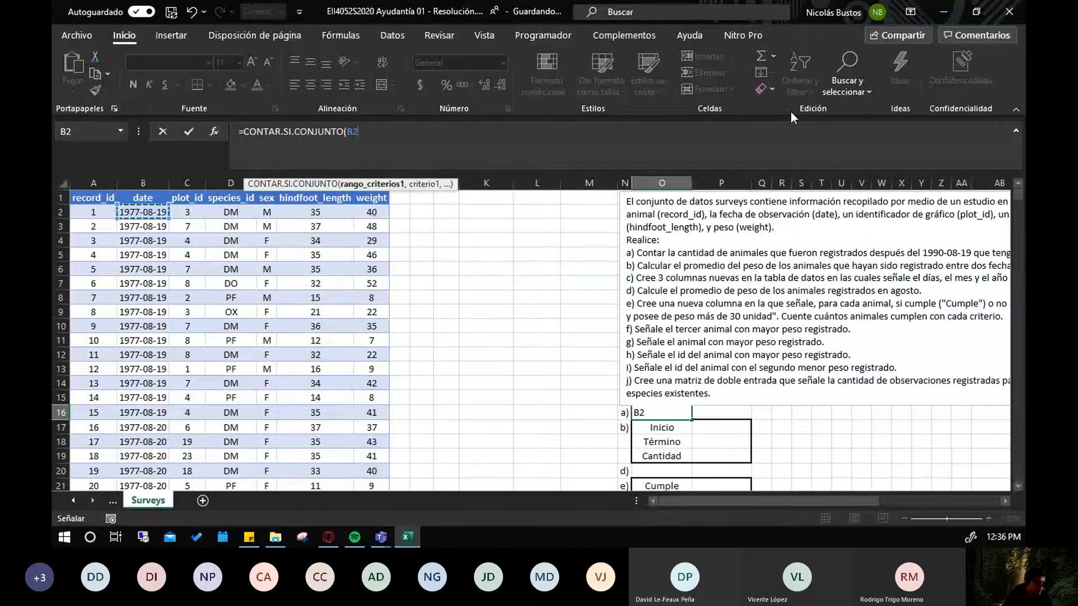
# Move the formula's cell reference back and forth between A2 and G2, the two ends of the first data row
pyautogui.hotkey('ctrl', 'Right')
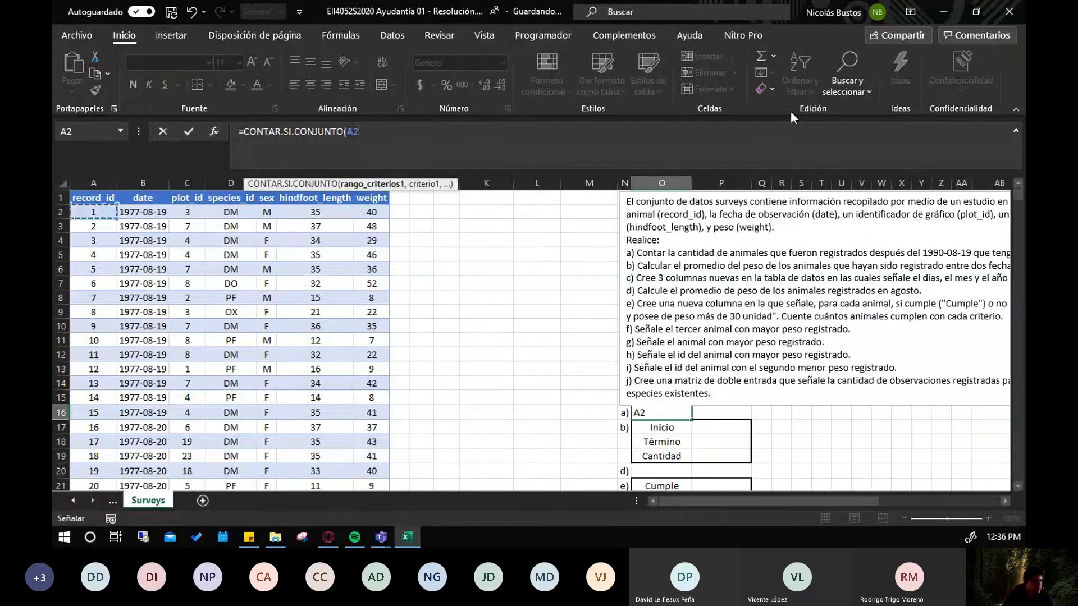
pyautogui.hotkey('ctrl', 'Left')
pyautogui.hotkey('ctrl', 'Right')
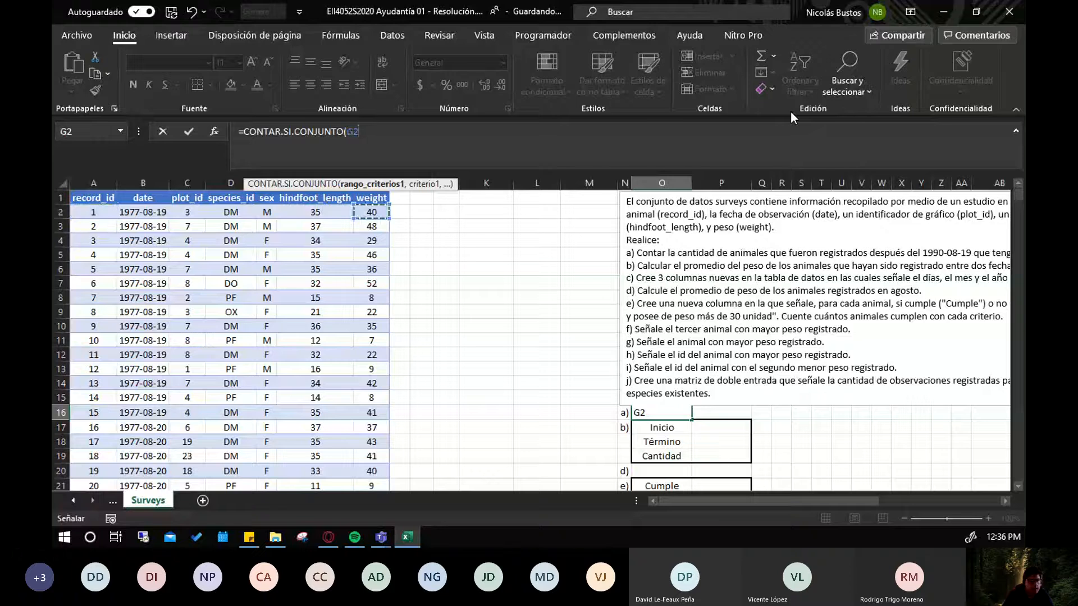
pyautogui.hotkey('ctrl', 'Left')
pyautogui.hotkey('ctrl', 'Right')
pyautogui.hotkey('ctrl', 'Left')
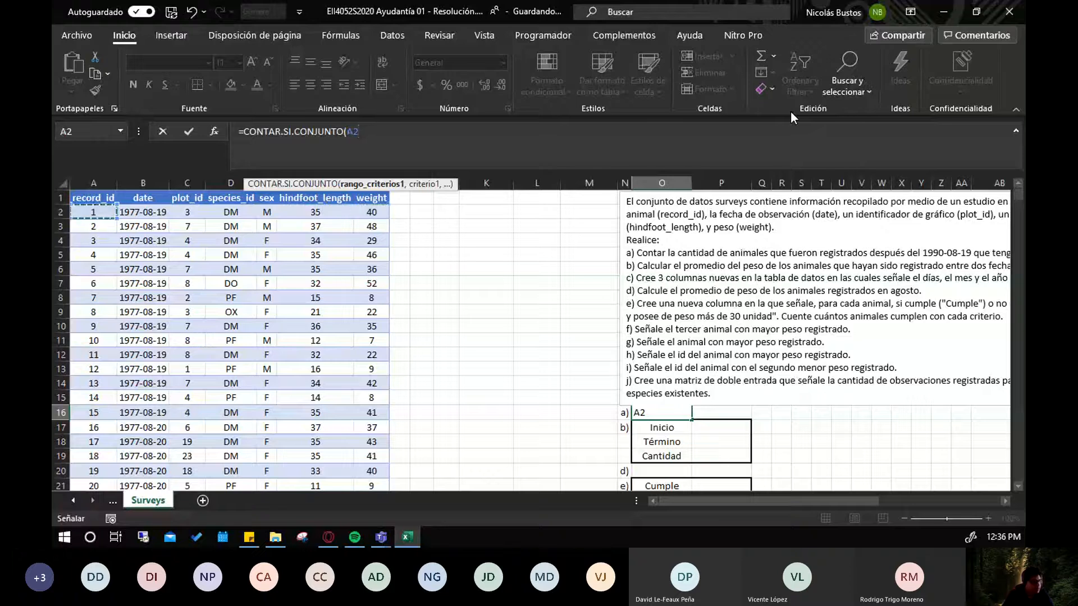
pyautogui.hotkey('ctrl', 'Right')
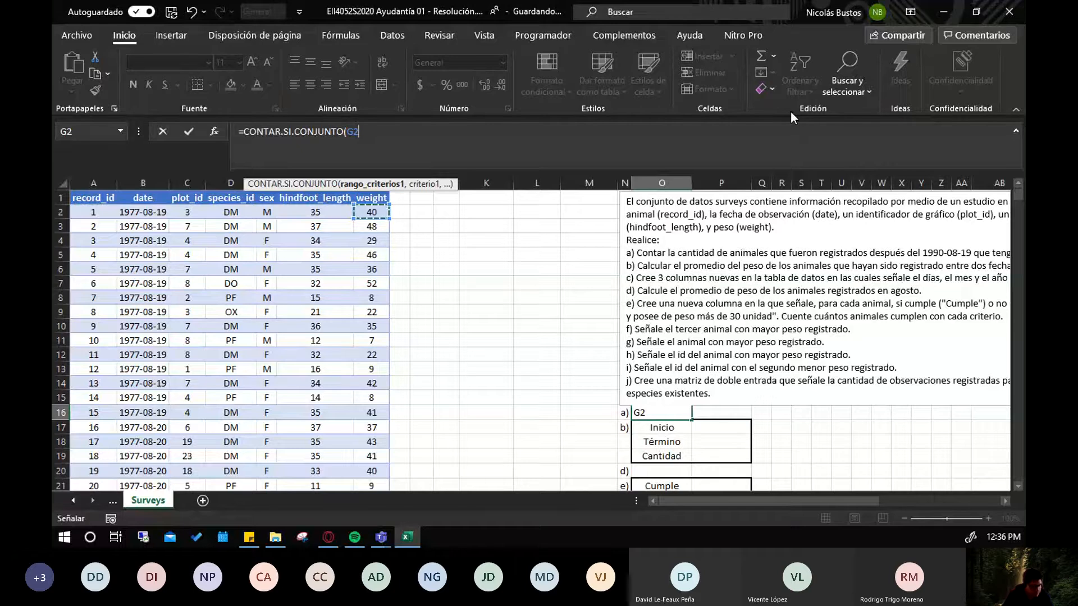
# Try extending the reference cell by cell from G2 across the first data row, and bring it back to the single date cell B2
pyautogui.hotkey('shift', 'Left')
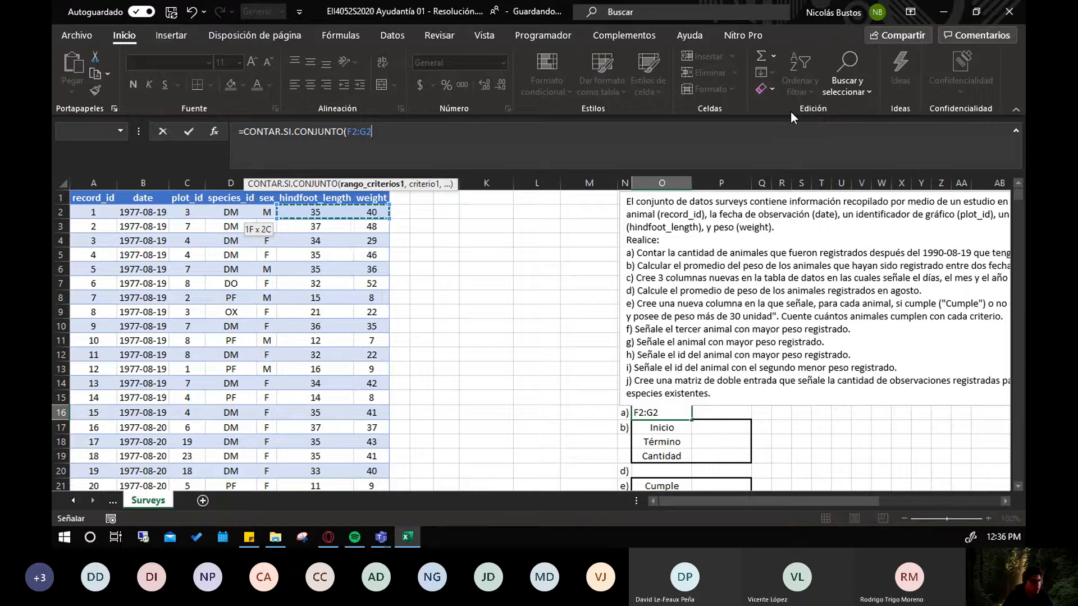
pyautogui.hotkey('shift', 'Left')
pyautogui.hotkey('shift', 'Left')
pyautogui.hotkey('shift', 'Left')
pyautogui.hotkey('shift', 'Left')
pyautogui.hotkey('shift', 'Left')
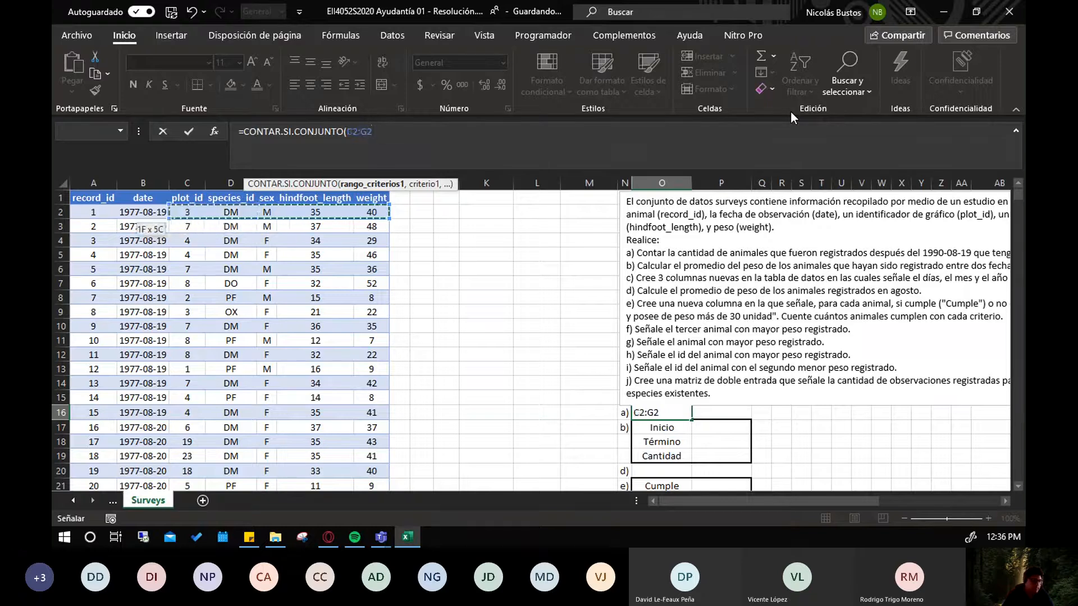
pyautogui.hotkey('shift', 'Right')
pyautogui.hotkey('shift', 'Right')
pyautogui.hotkey('shift', 'Right')
pyautogui.hotkey('shift', 'Right')
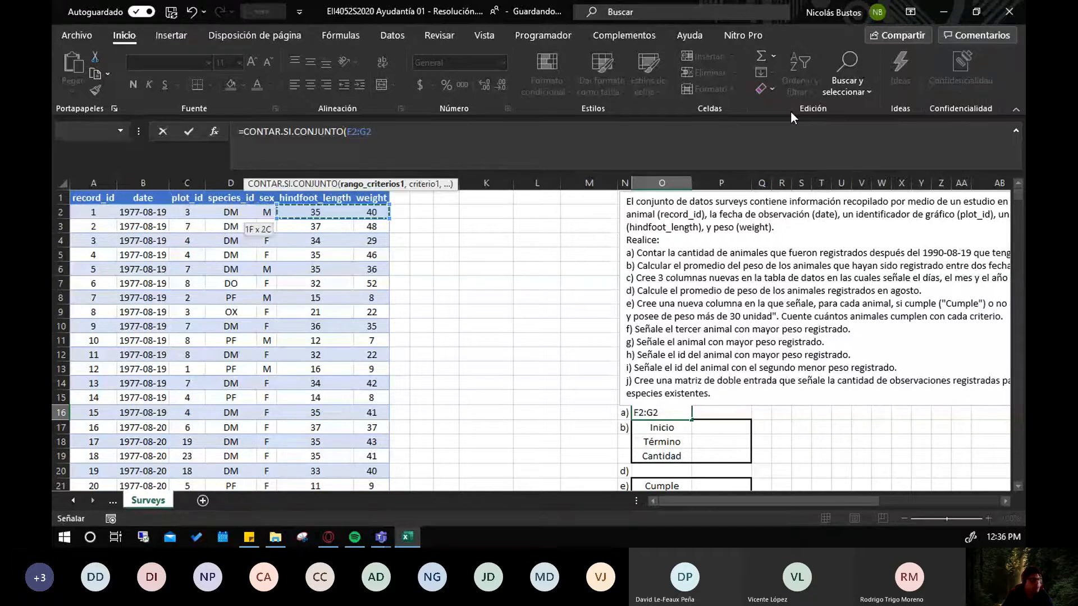
pyautogui.press('Right')
pyautogui.press('Left')
pyautogui.press('Left')
pyautogui.press('Left')
pyautogui.press('Left')
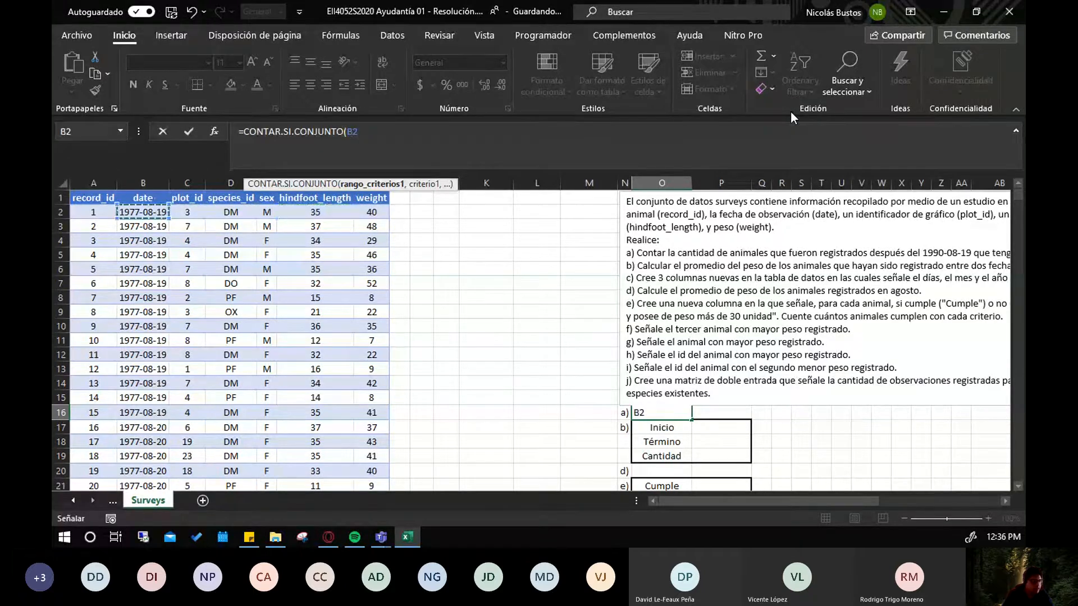
# Extend the first criteria range down the whole date column to B2:B30677
pyautogui.hotkey('ctrl', 'shift', 'Down')
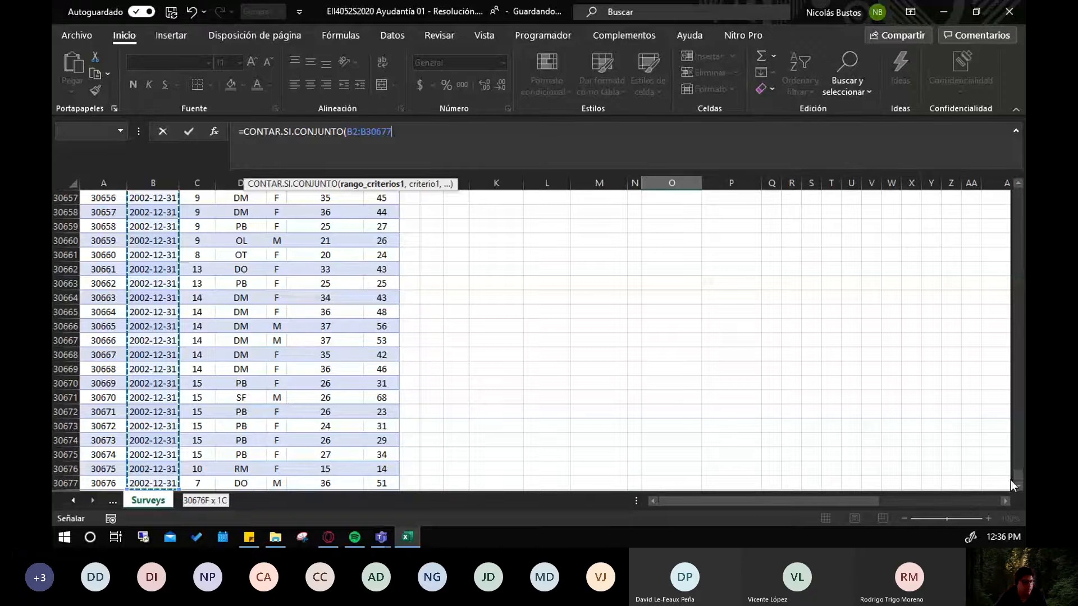
pyautogui.moveTo(1019, 477); pyautogui.dragTo(1020, 476)
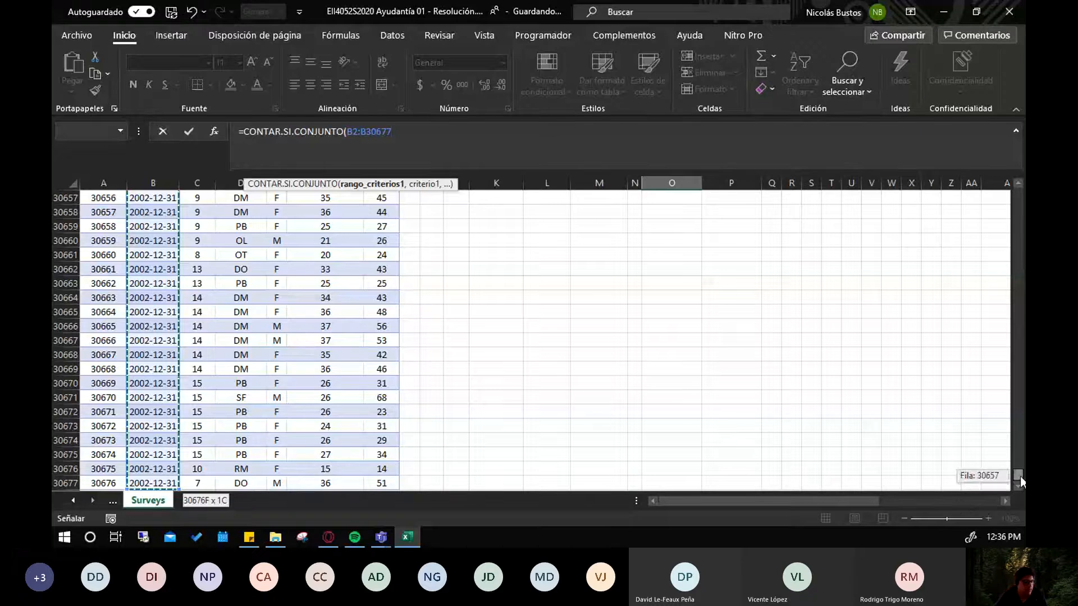
pyautogui.moveTo(1020, 476); pyautogui.dragTo(1019, 193)
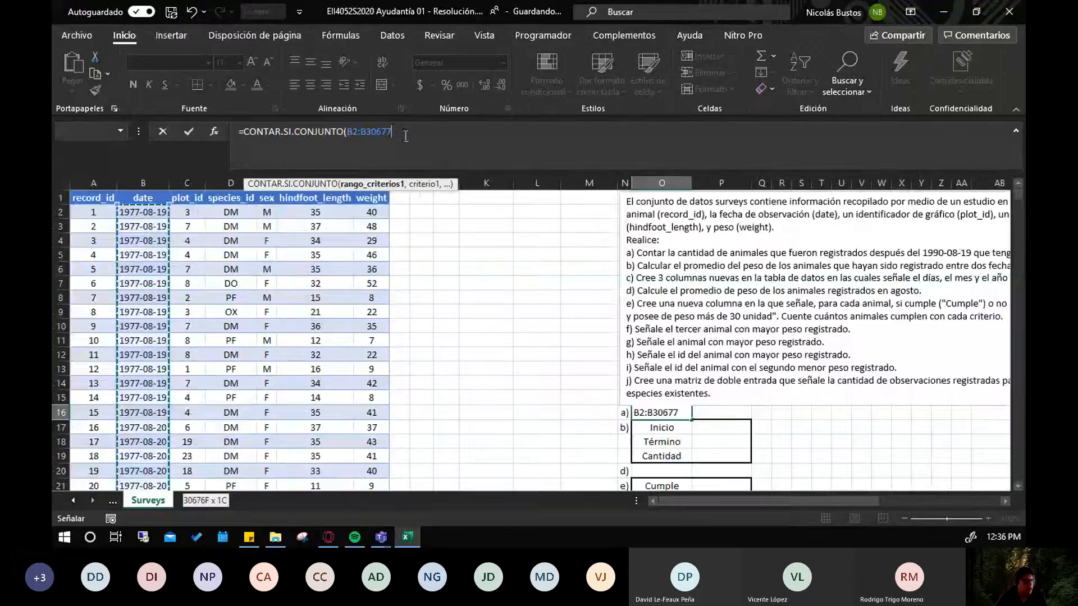
pyautogui.moveTo(405, 136); pyautogui.dragTo(347, 133)
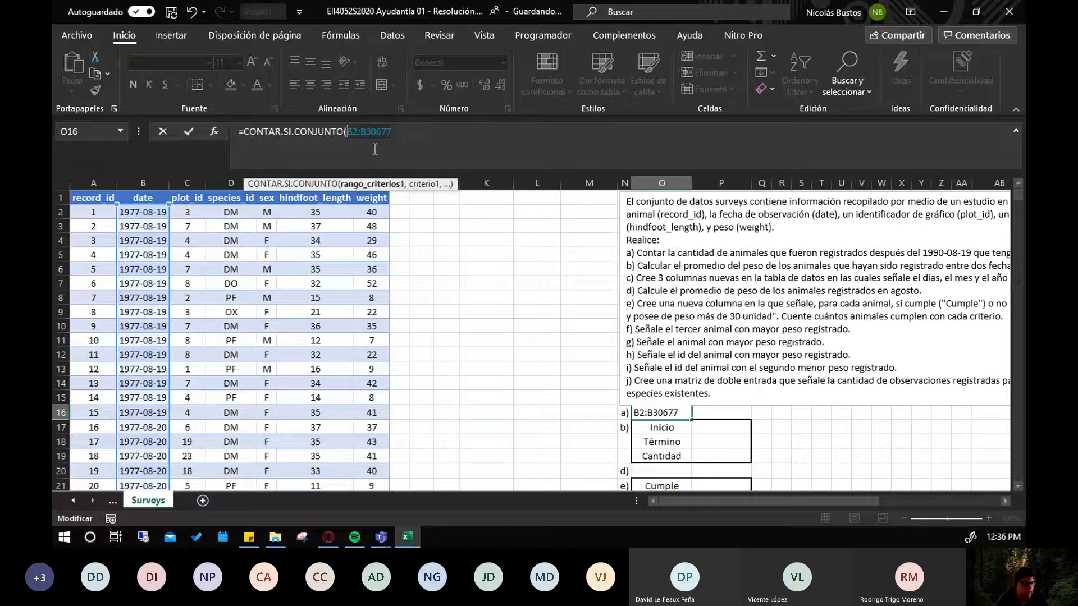
pyautogui.click(397, 136)
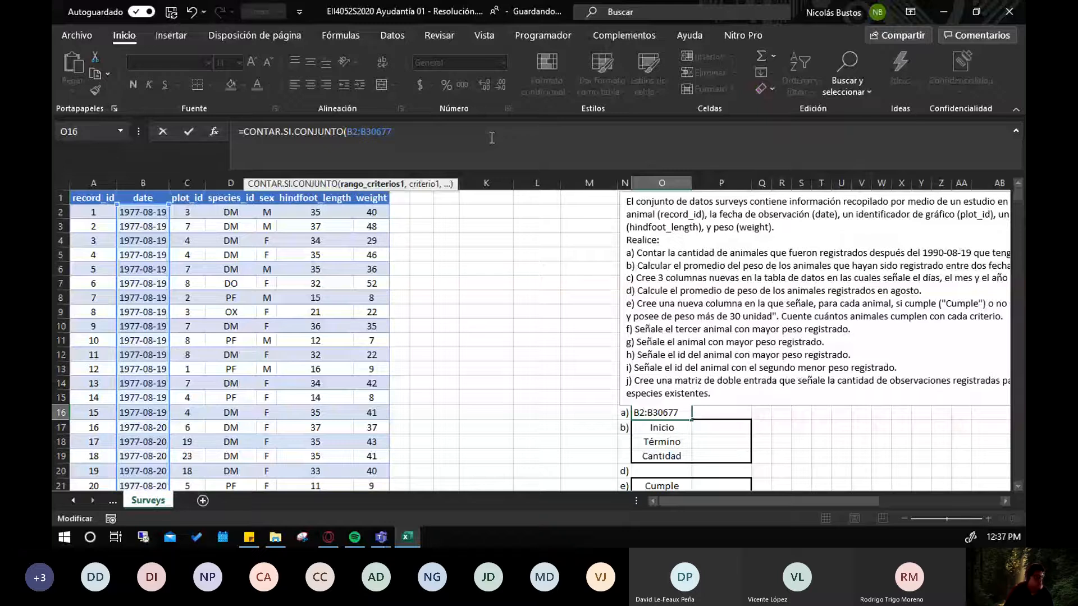
# Enter ">1990-08-09" as the first criterion, for the date range, and continue to the second criteria range argument
pyautogui.write(',')
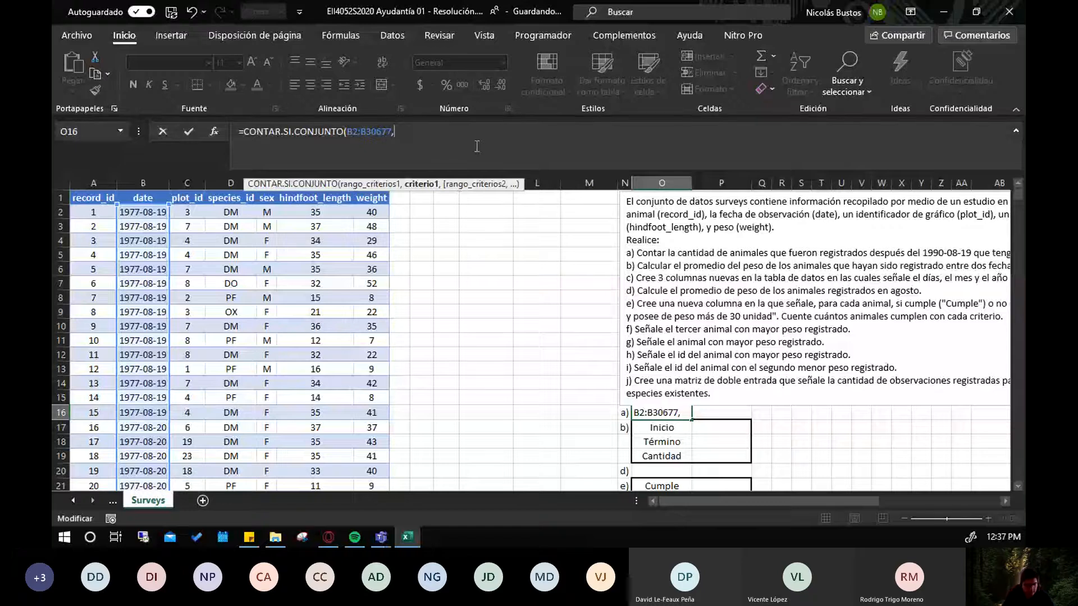
pyautogui.write('""')
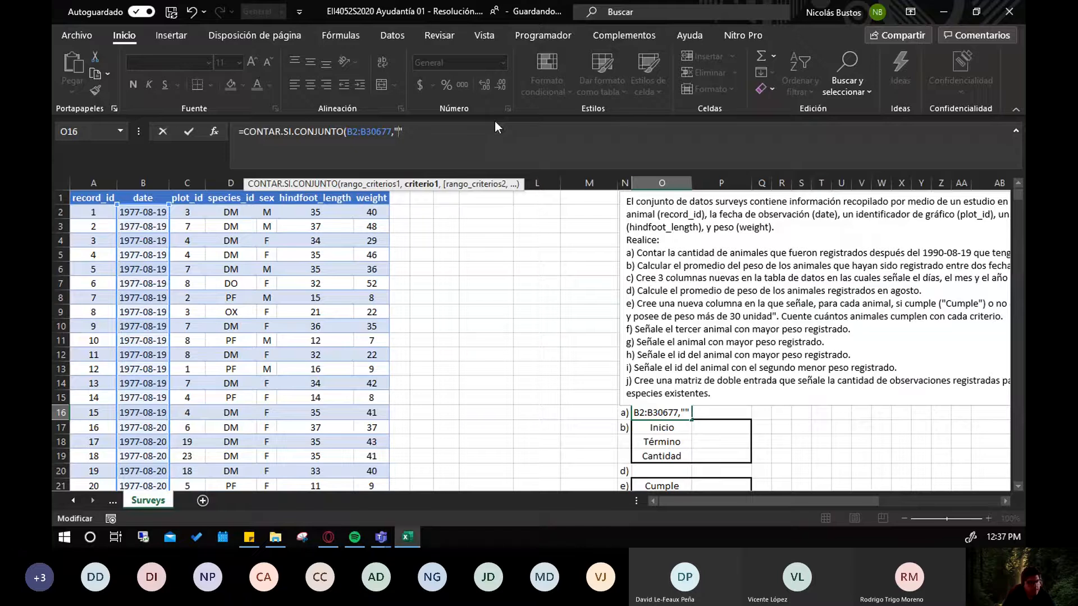
pyautogui.write('>1990-')
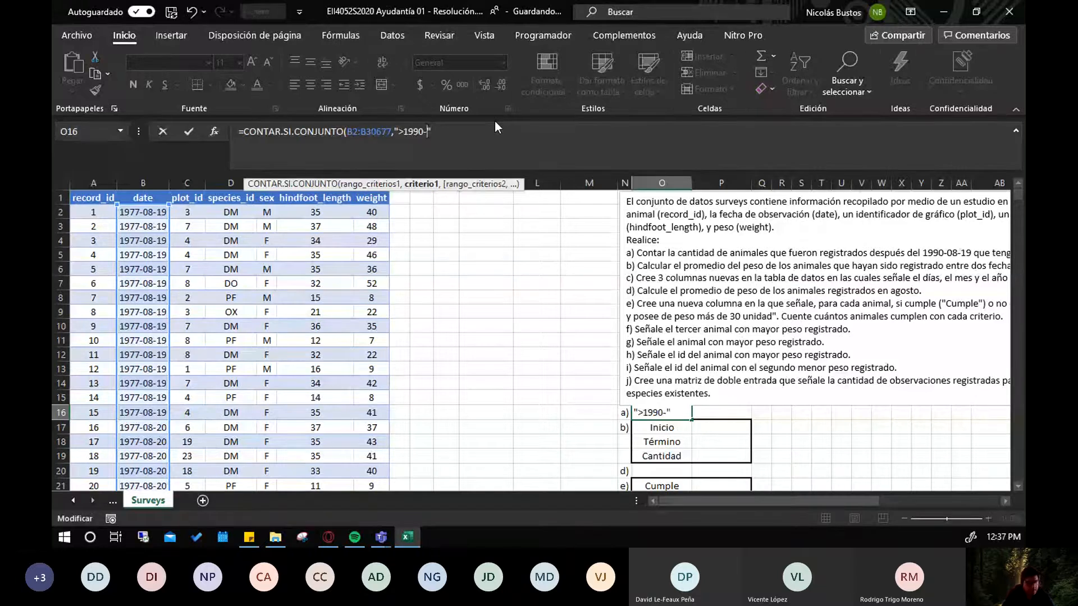
pyautogui.write('08-09')
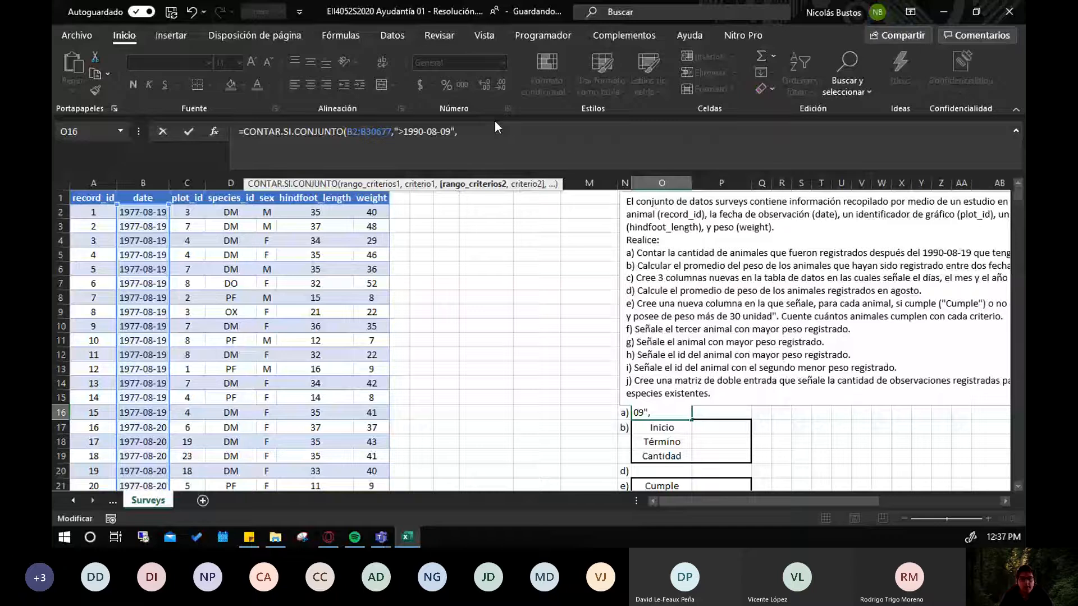
pyautogui.hotkey('alt', 'Tab')
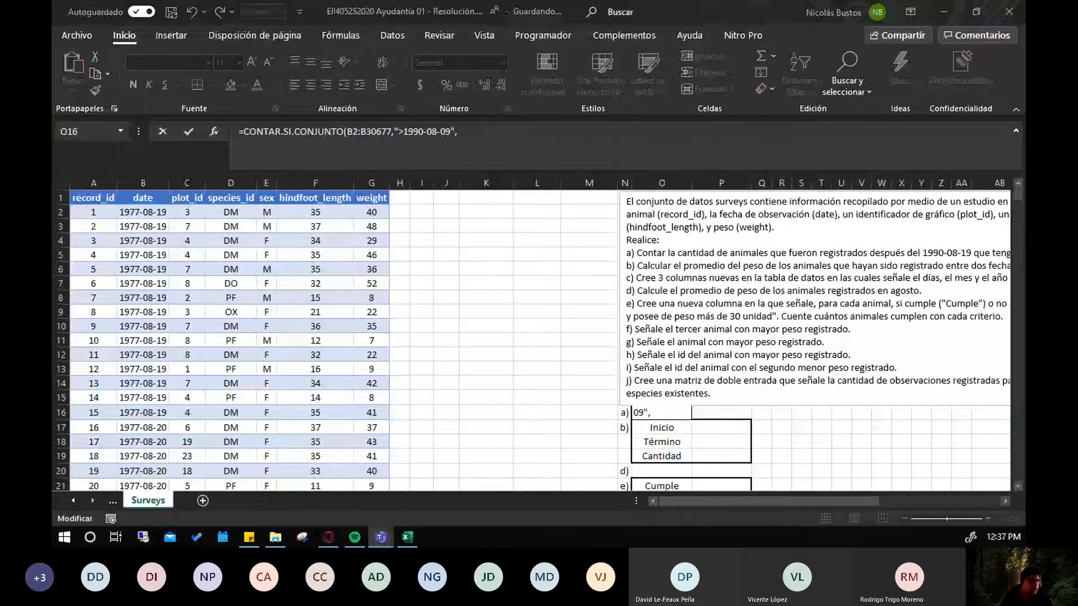
pyautogui.click(492, 139)
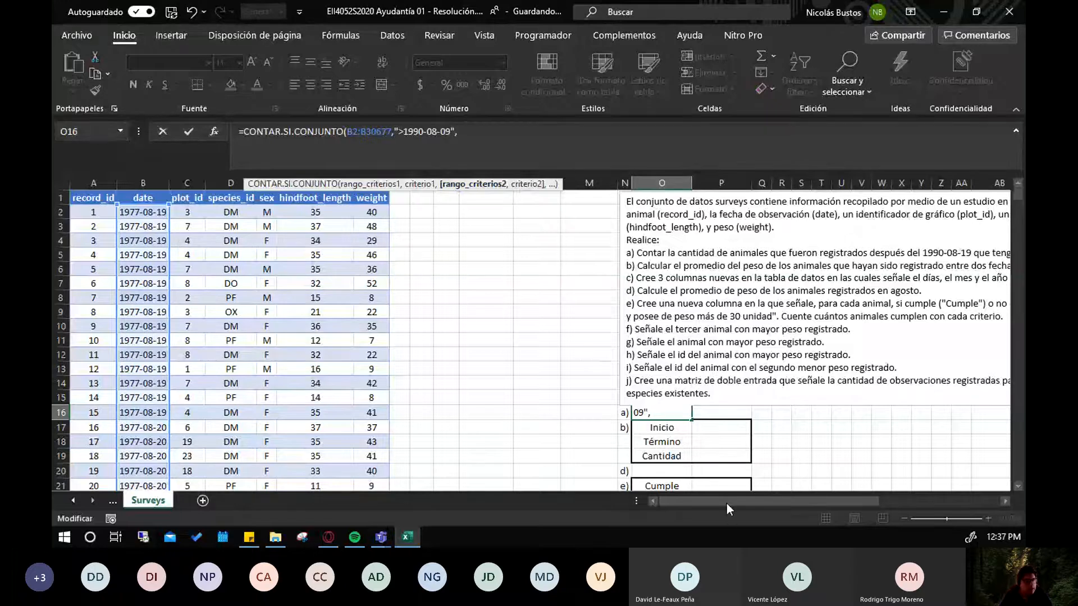
# Set the second criteria range to the whole weight column, G2:G30677, and continue to its criterion argument
pyautogui.moveTo(727, 503); pyautogui.dragTo(796, 496)
pyautogui.click(376, 215)
pyautogui.hotkey('ctrl', 'shift', 'Down')
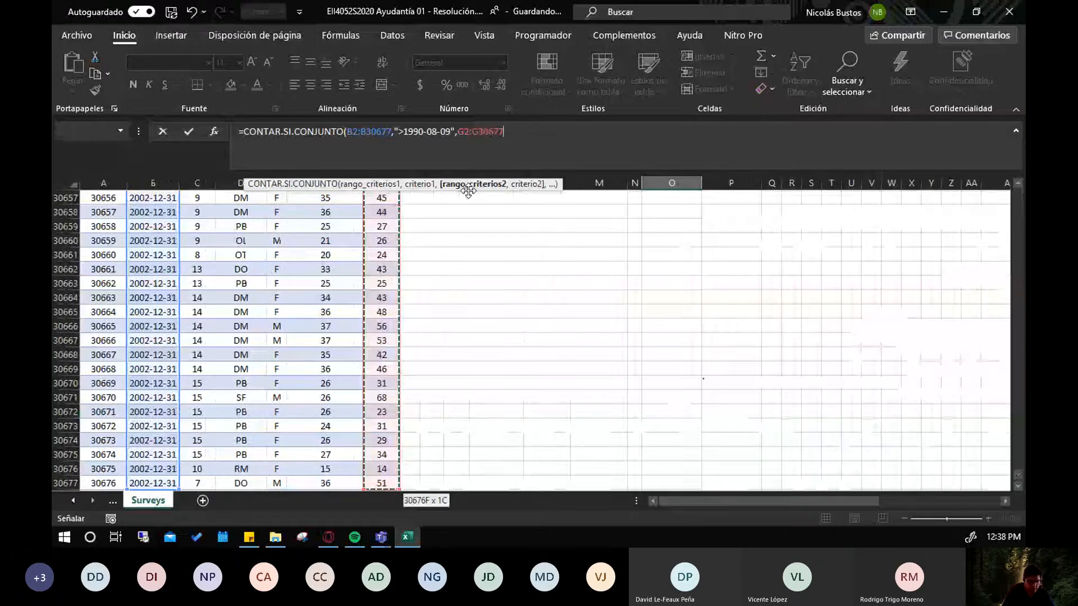
pyautogui.write(',')
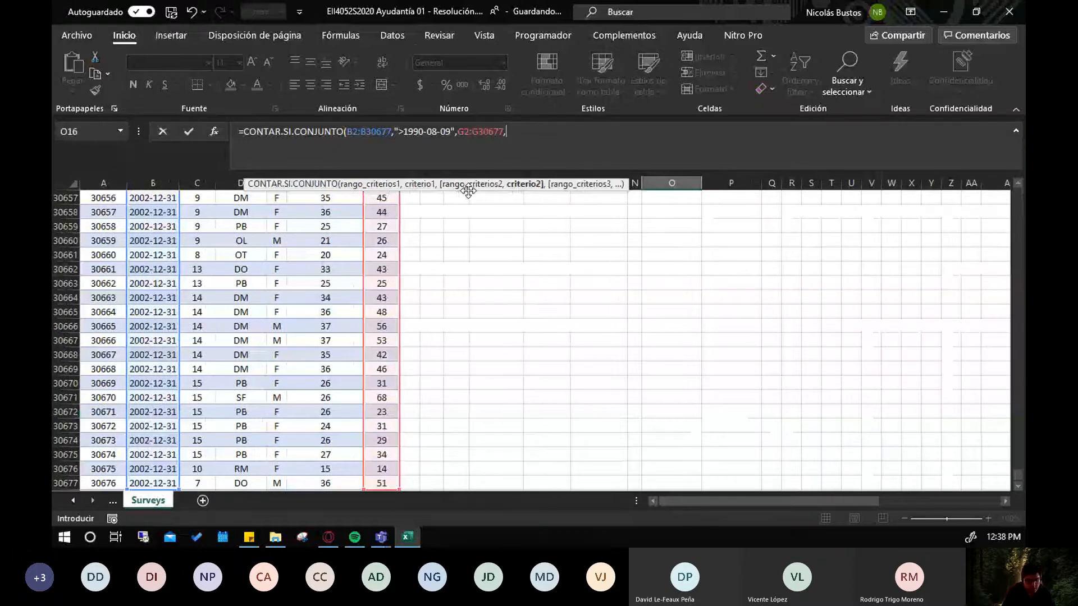
# Enter ">40" as the second criterion, for the weight range, and close the formula's parenthesis
pyautogui.write('4')
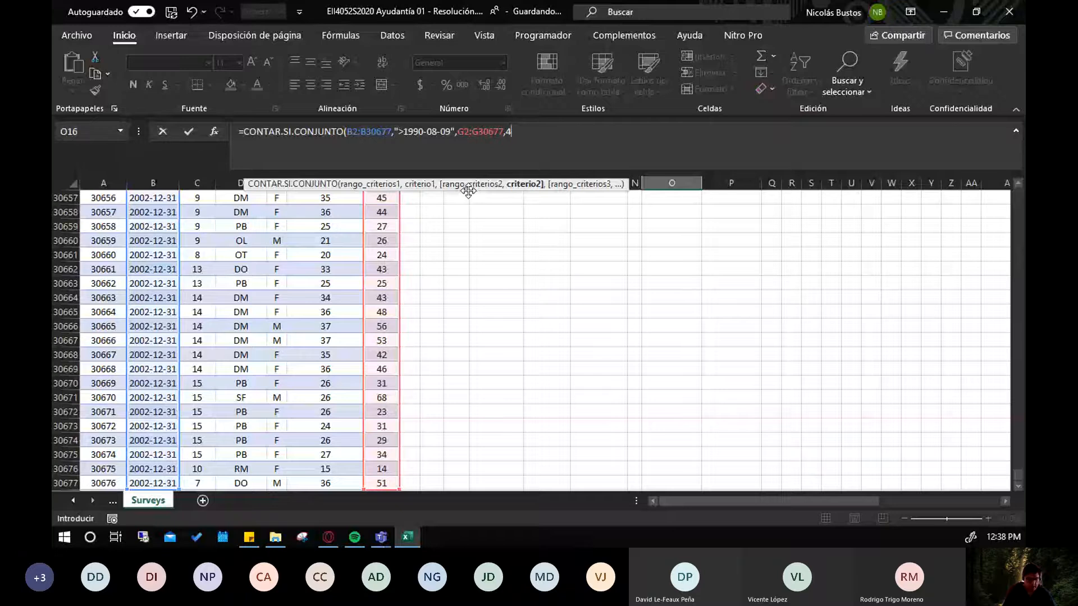
pyautogui.write('0">40')
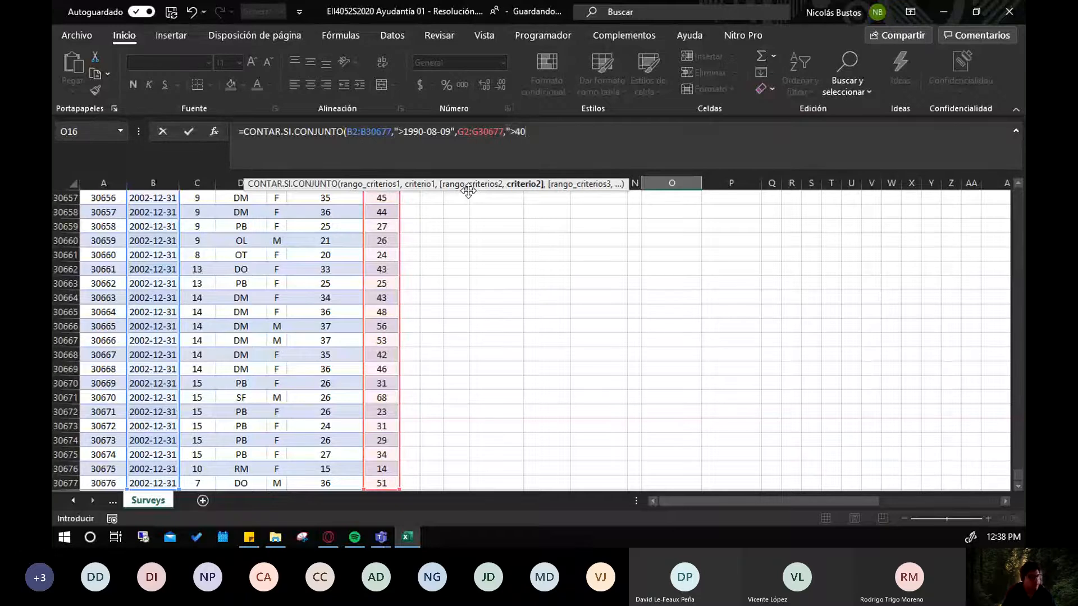
pyautogui.write('"')
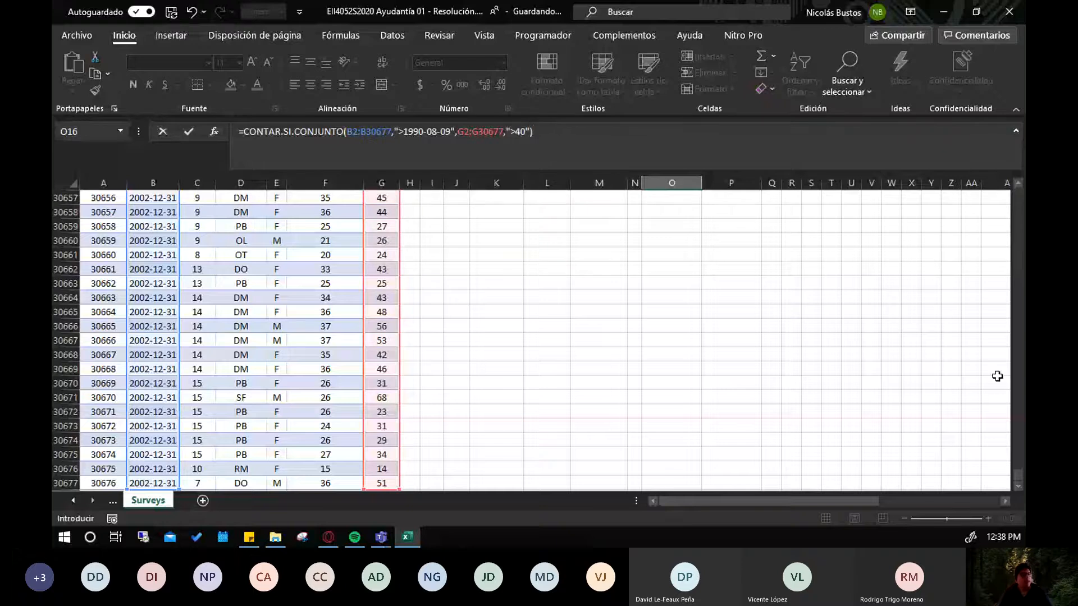
pyautogui.moveTo(1020, 477); pyautogui.dragTo(1006, 215)
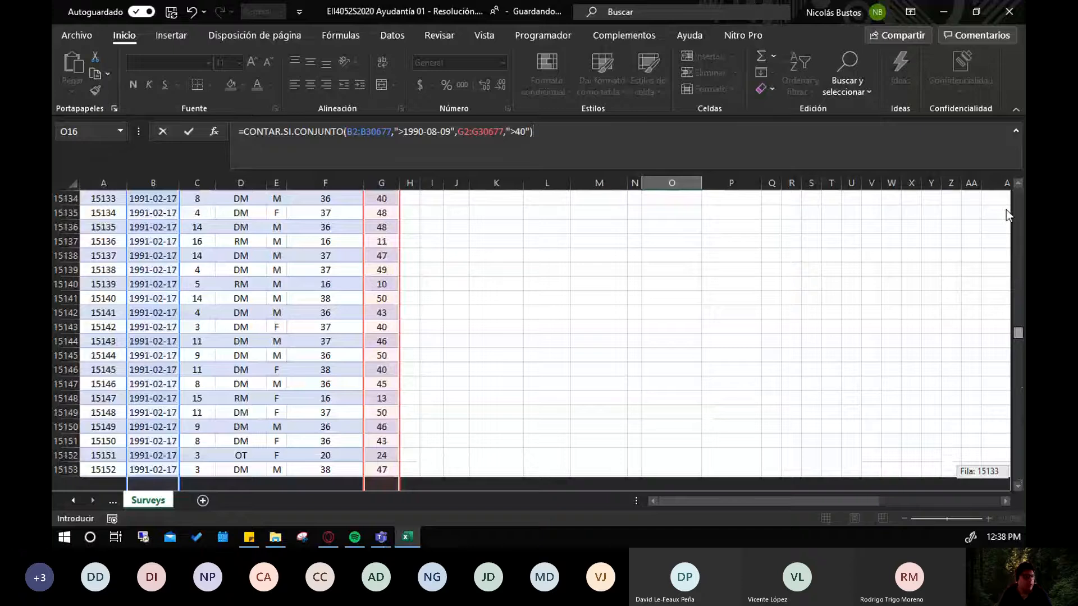
pyautogui.click(550, 131)
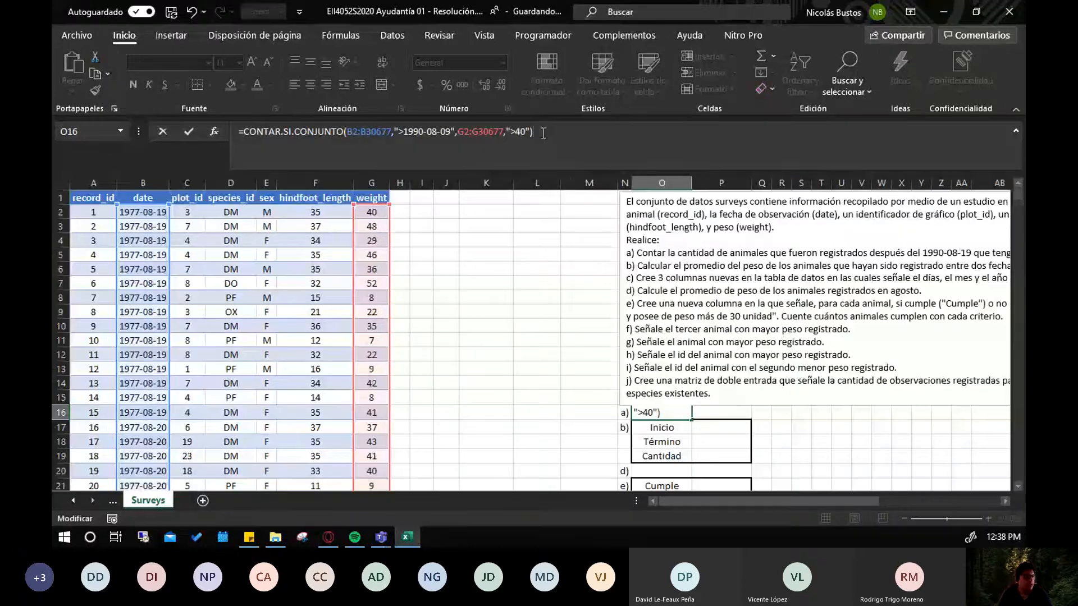
# Commit the CONTAR.SI.CONJUNTO count formula in O16 and recheck its weight range argument G2:G30677
pyautogui.press('Return')
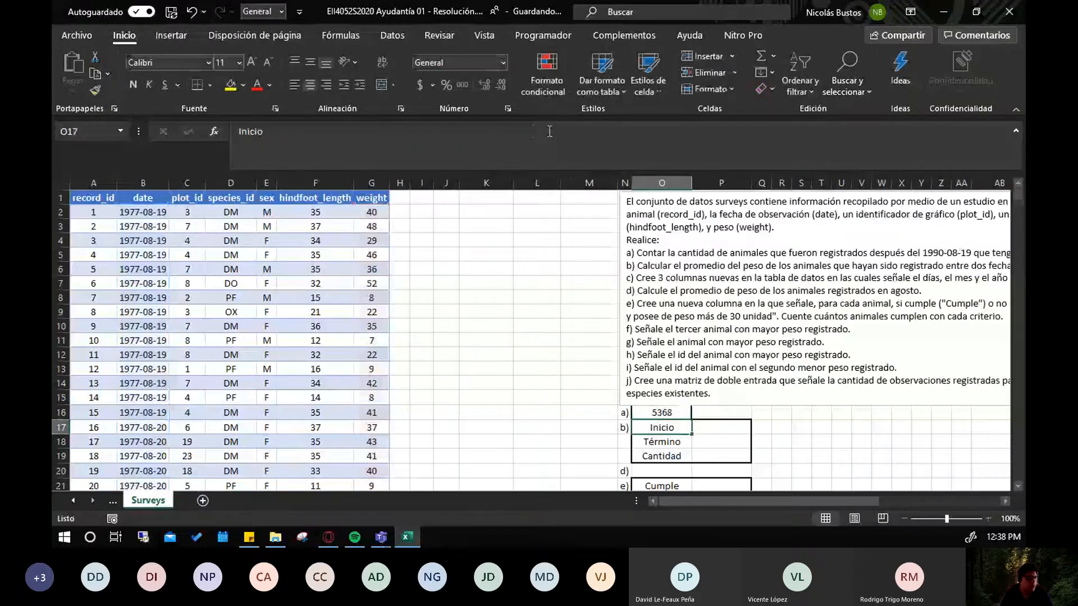
pyautogui.press('Up')
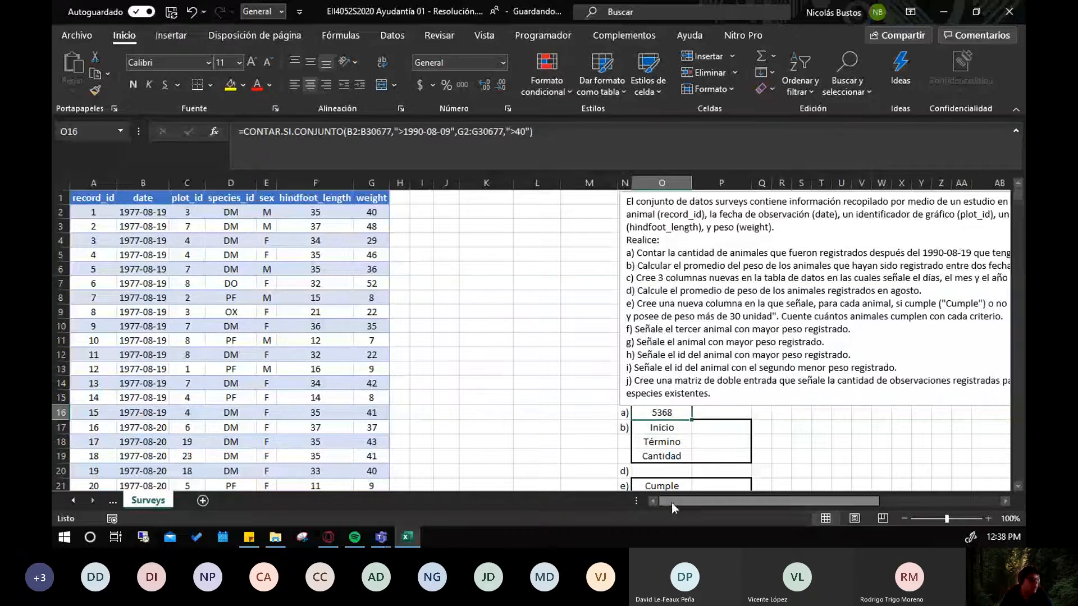
pyautogui.moveTo(679, 506); pyautogui.dragTo(699, 506)
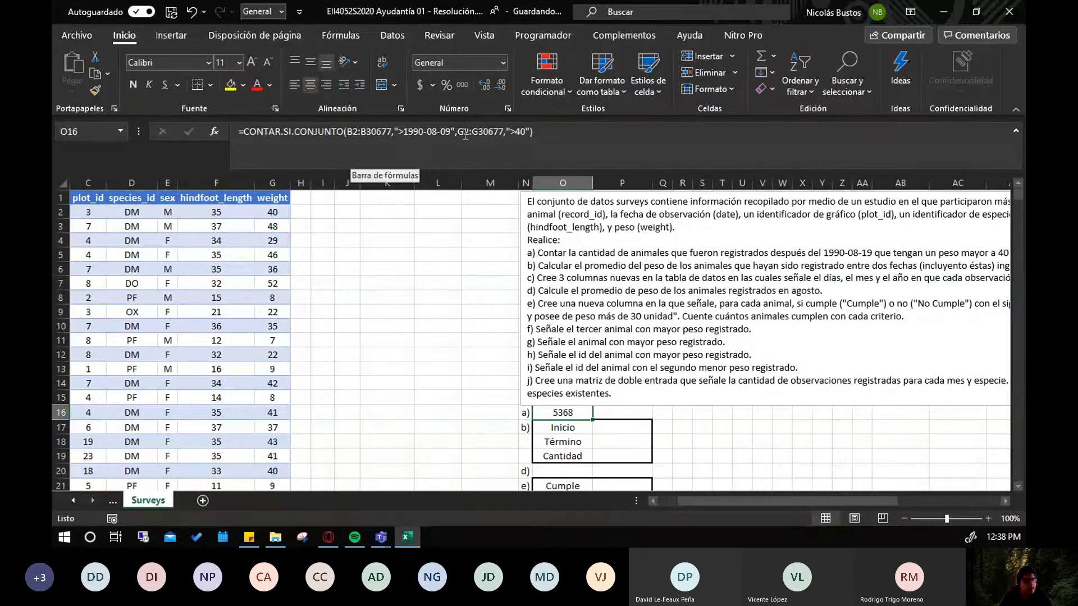
pyautogui.click(503, 132)
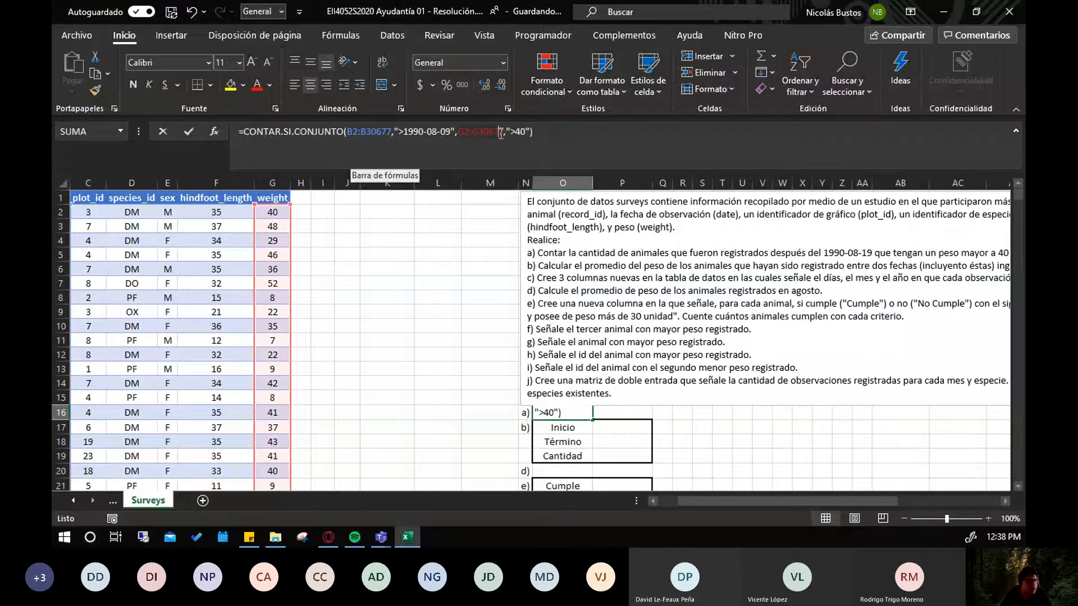
pyautogui.write(',')
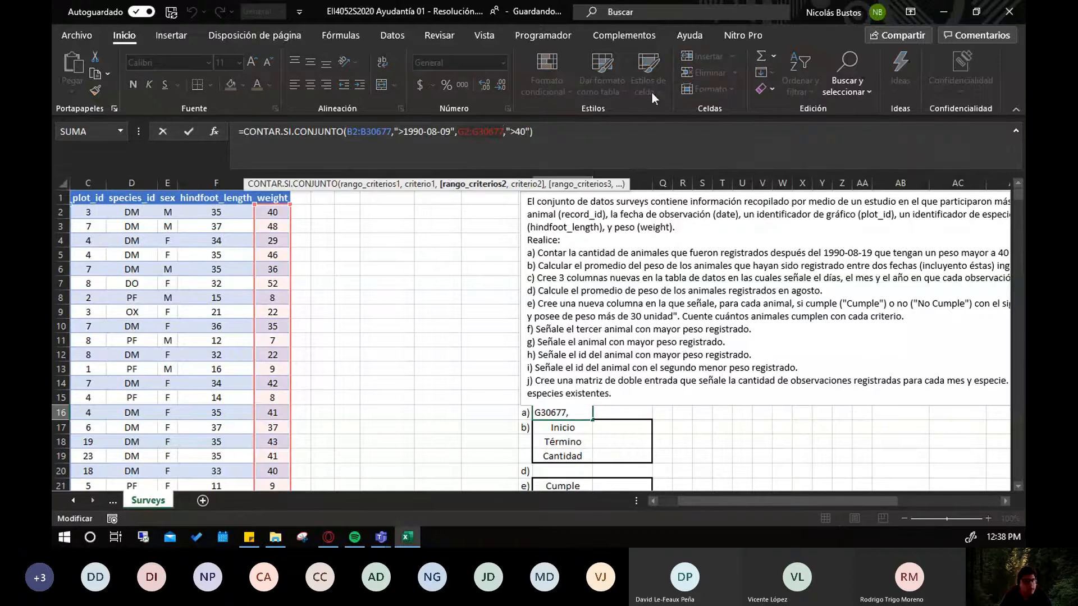
pyautogui.click(538, 134)
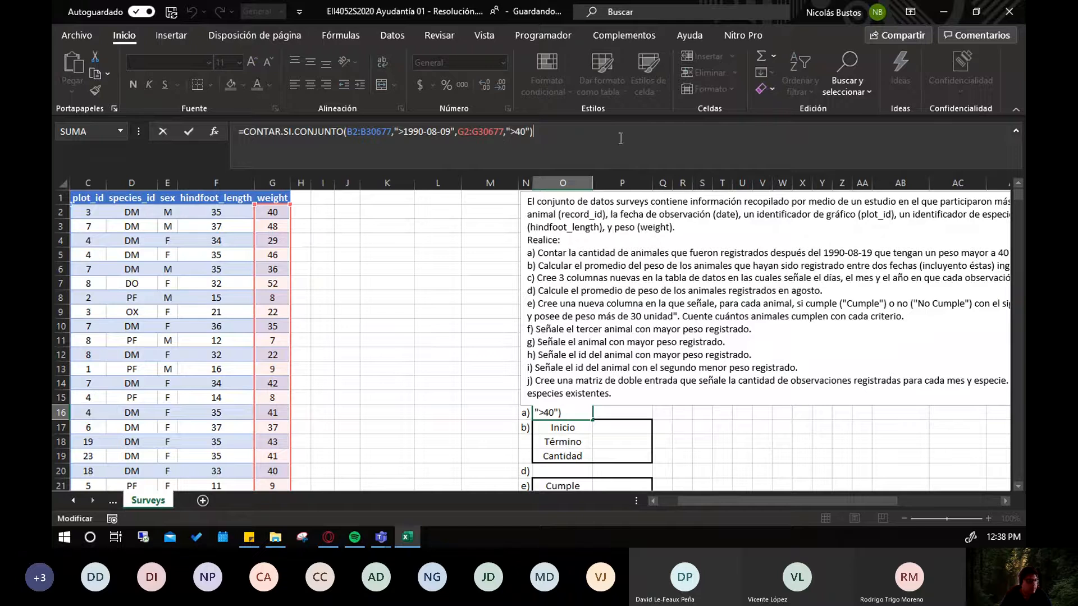
pyautogui.press('Return')
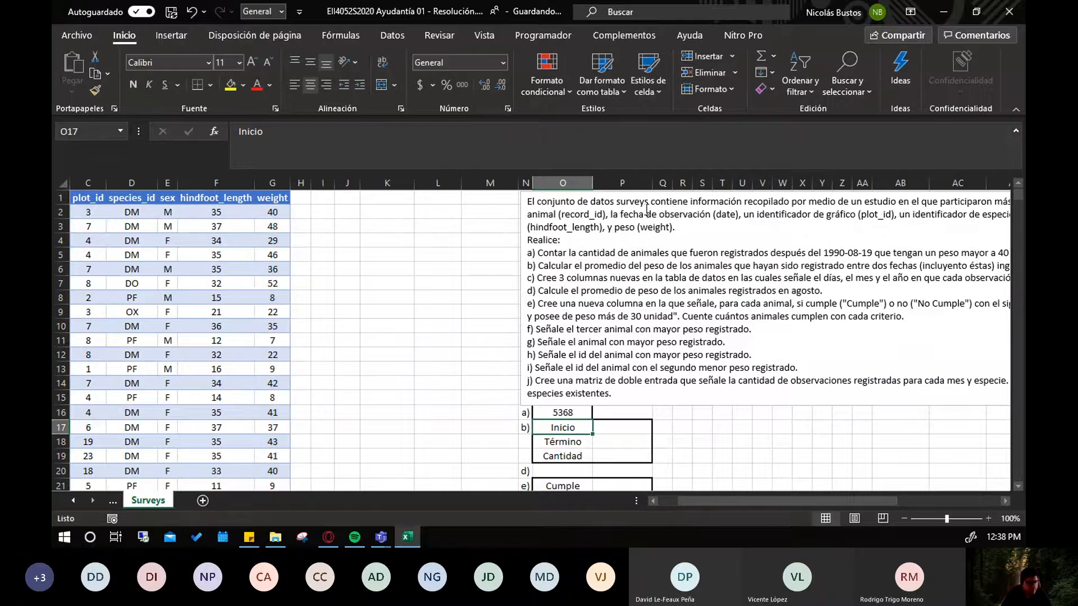
# Go to the Inicio value cell P17 and read the full statement of exercise b
pyautogui.press('Down')
pyautogui.press('Up')
pyautogui.press('Down')
pyautogui.press('Right')
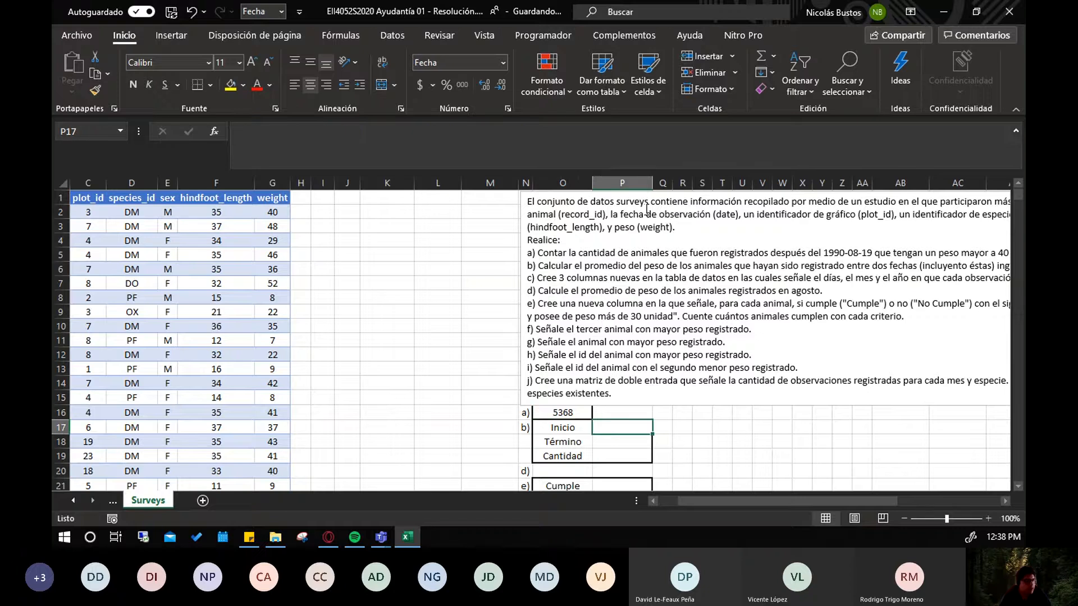
pyautogui.moveTo(750, 497); pyautogui.dragTo(836, 487)
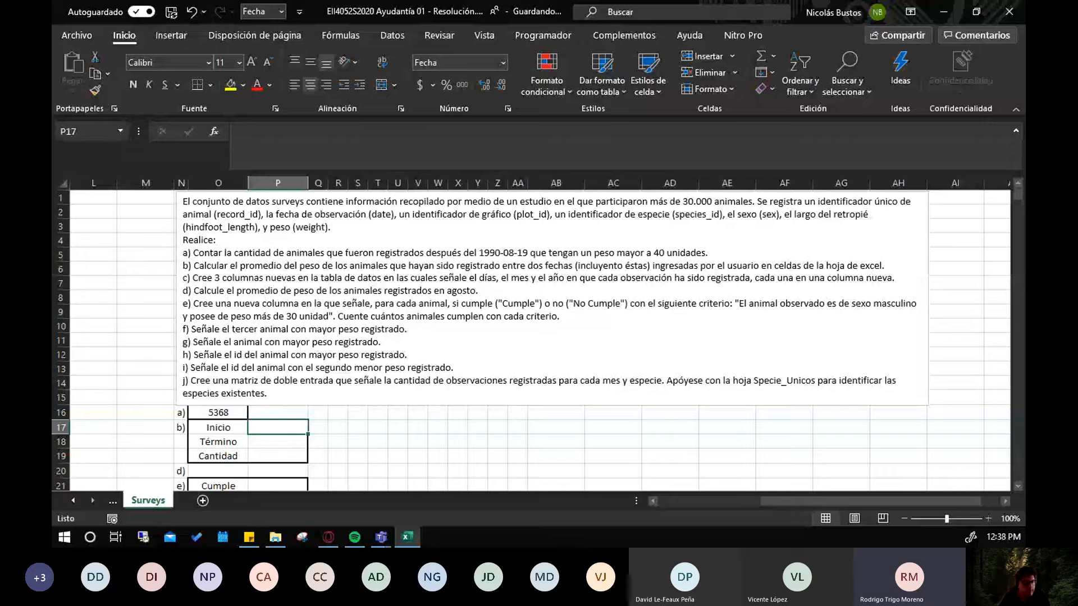
# Review the exercise a formula in O16 once more, including its function name and date criterion, leaving it as entered
pyautogui.hotkey('alt', 'Tab')
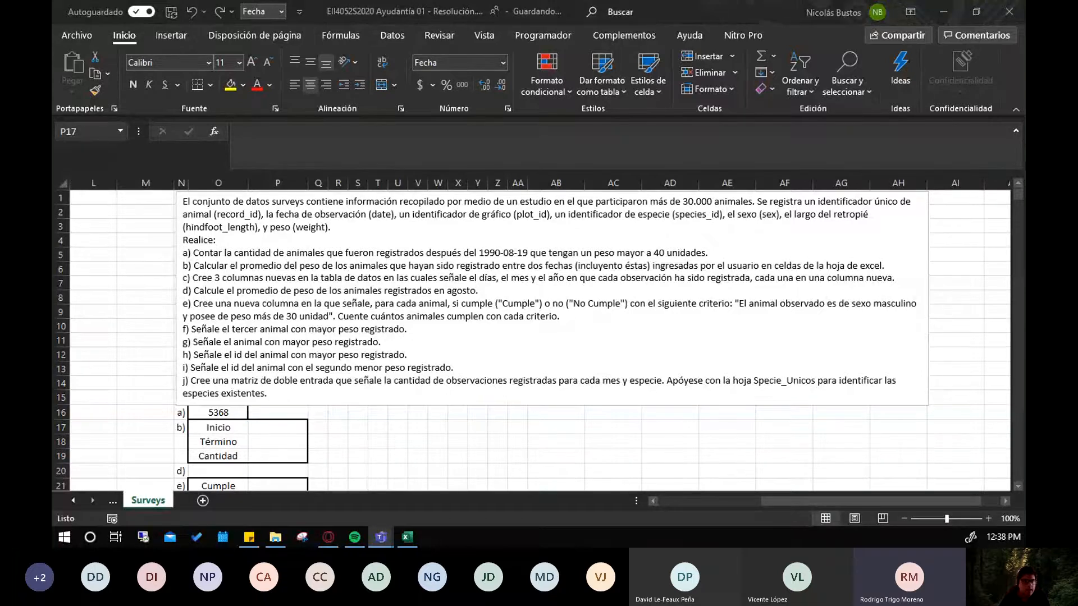
pyautogui.click(208, 415)
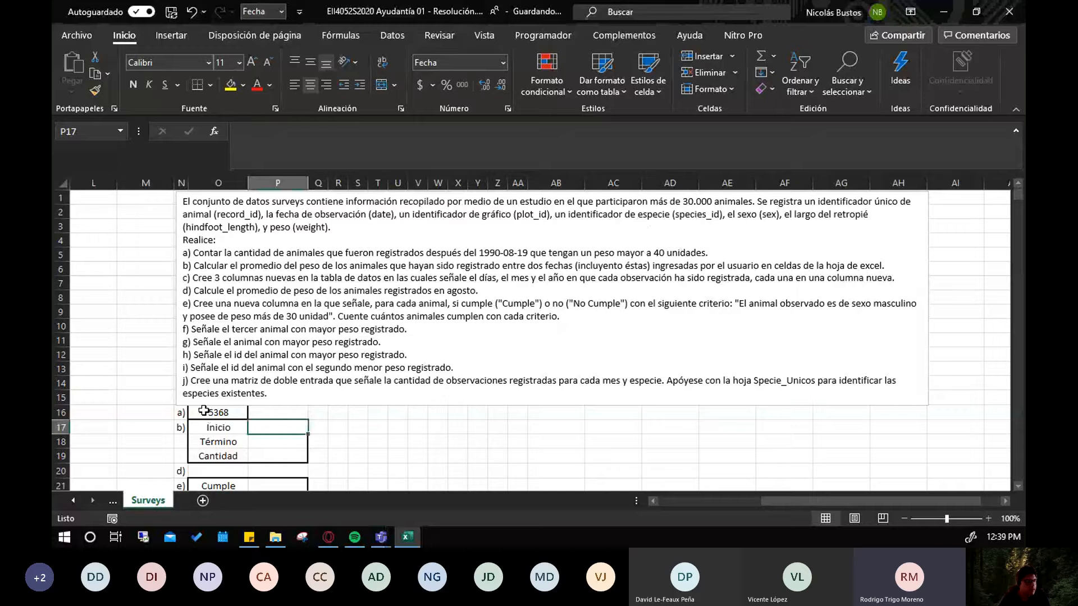
pyautogui.click(245, 134)
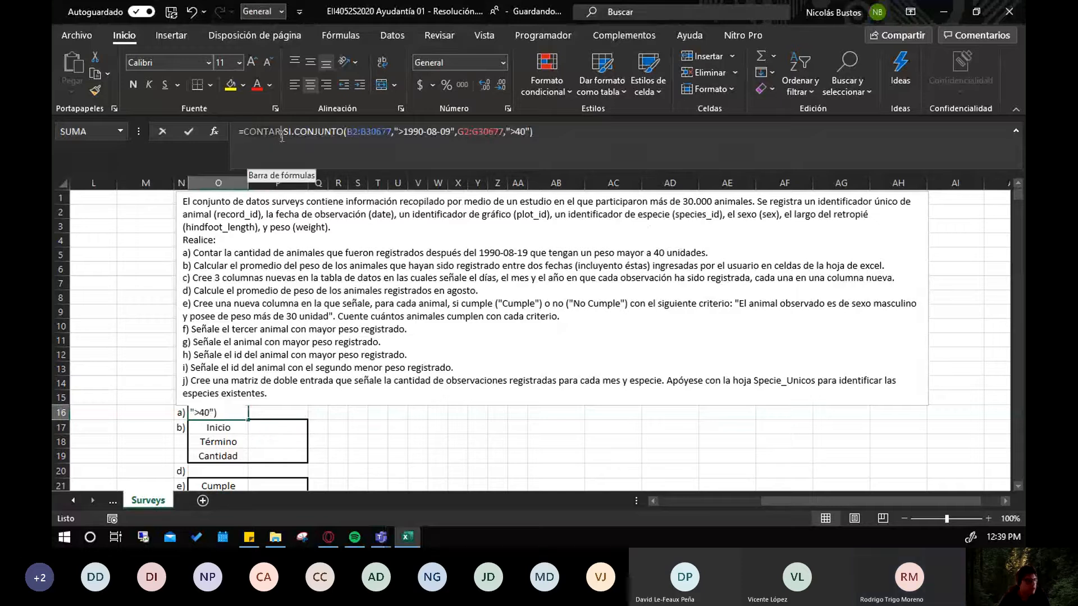
pyautogui.click(281, 137)
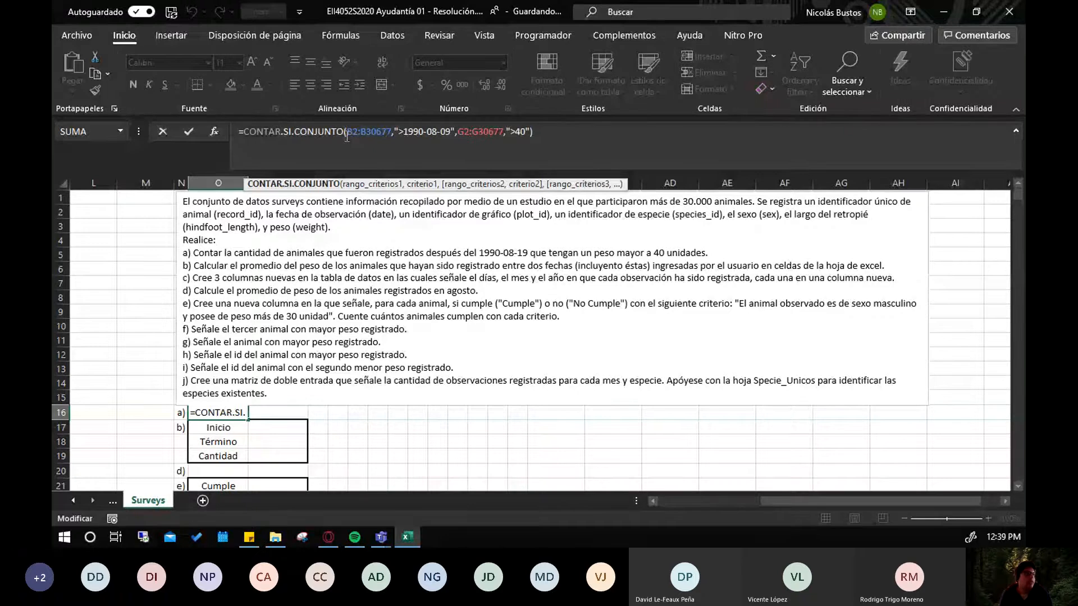
pyautogui.click(409, 133)
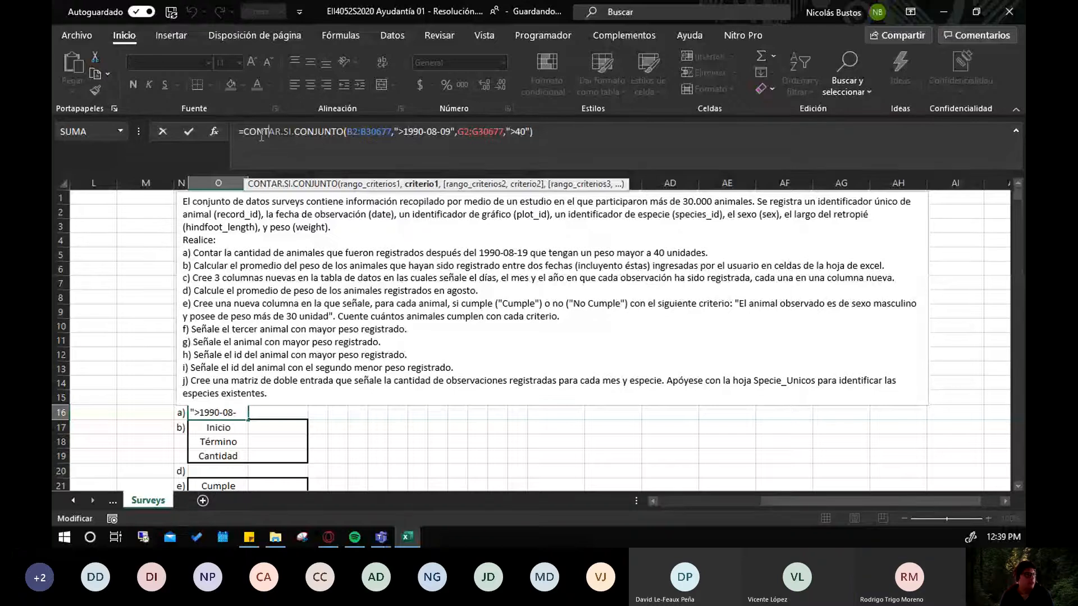
pyautogui.click(244, 134)
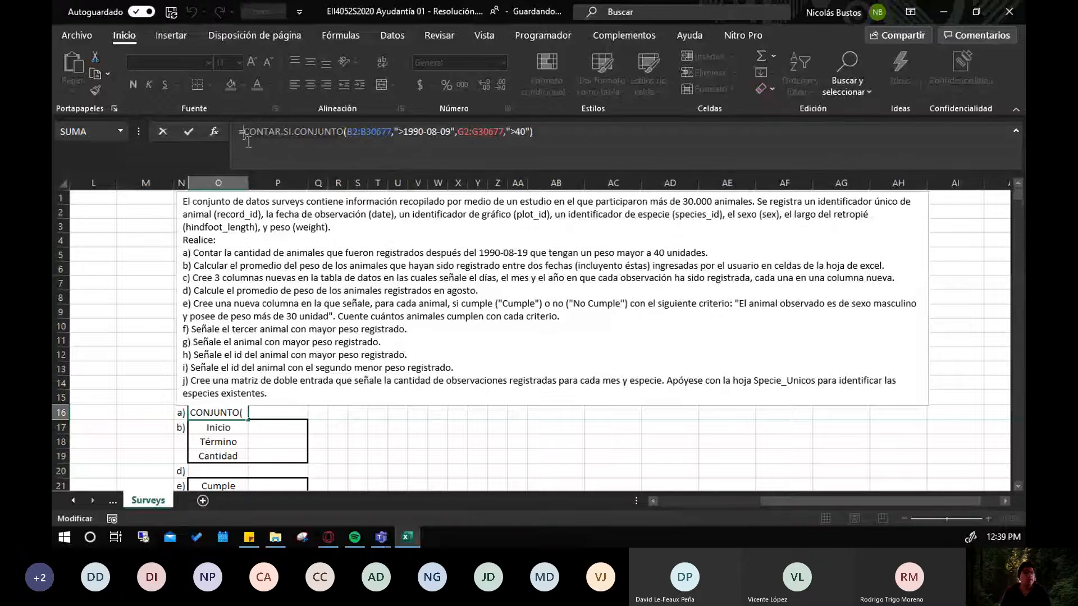
pyautogui.click(597, 131)
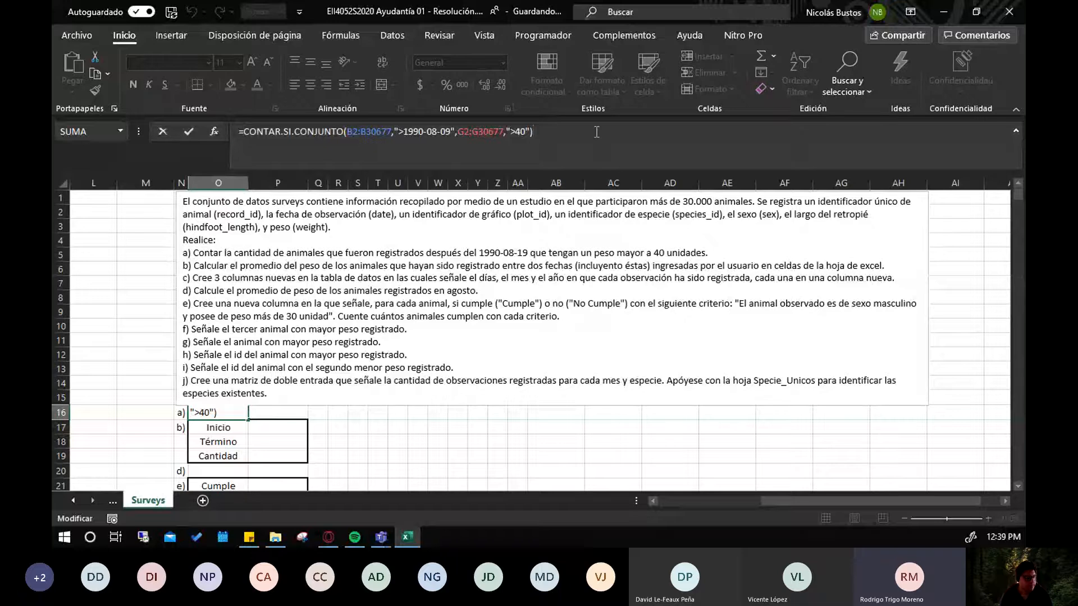
pyautogui.press('Return')
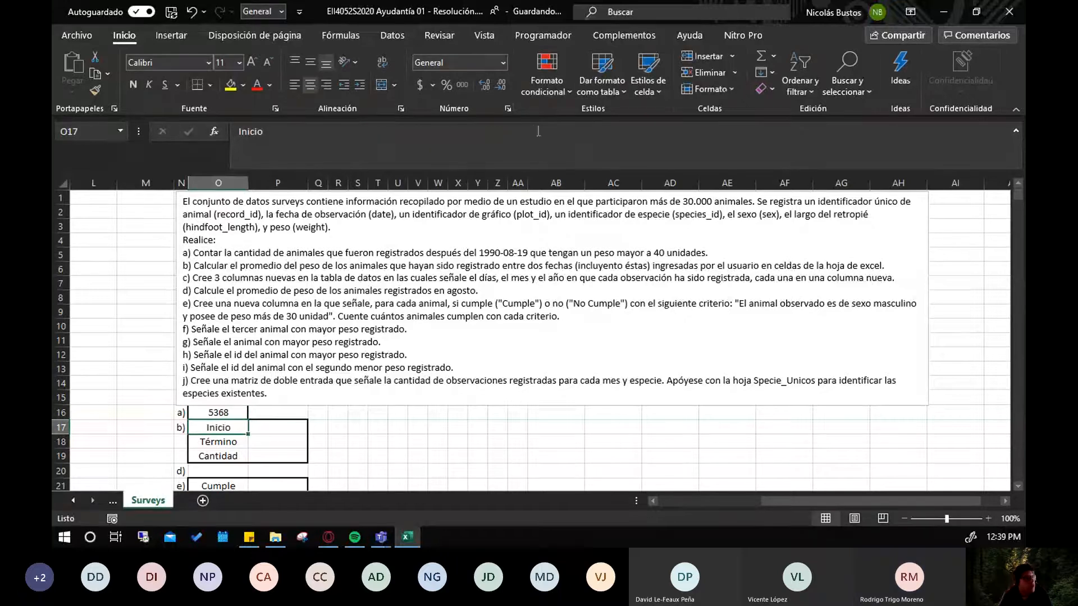
# Examine exercise b's wording about the average weight between two dates, alongside its answer table and the survey data
pyautogui.click(289, 434)
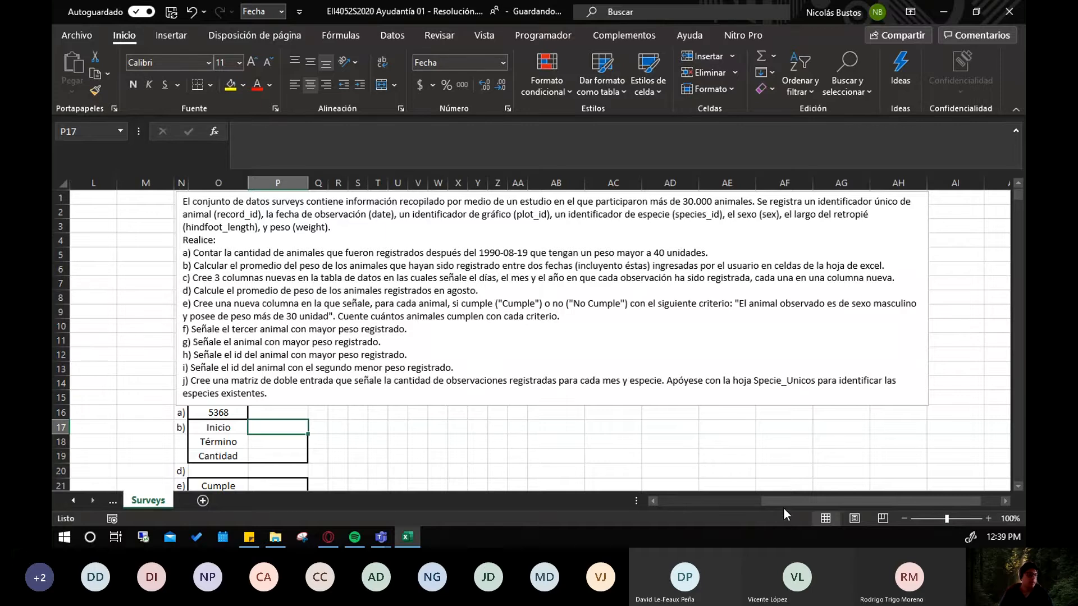
pyautogui.moveTo(792, 501); pyautogui.dragTo(729, 503)
pyautogui.scroll(-2, 513, 414)
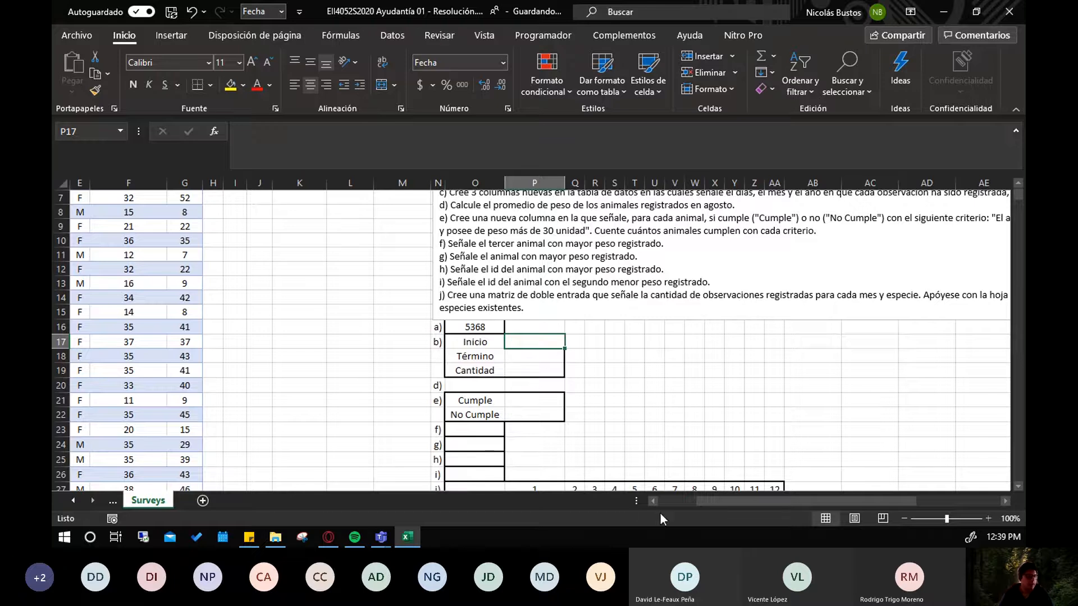
pyautogui.scroll(1, 515, 285)
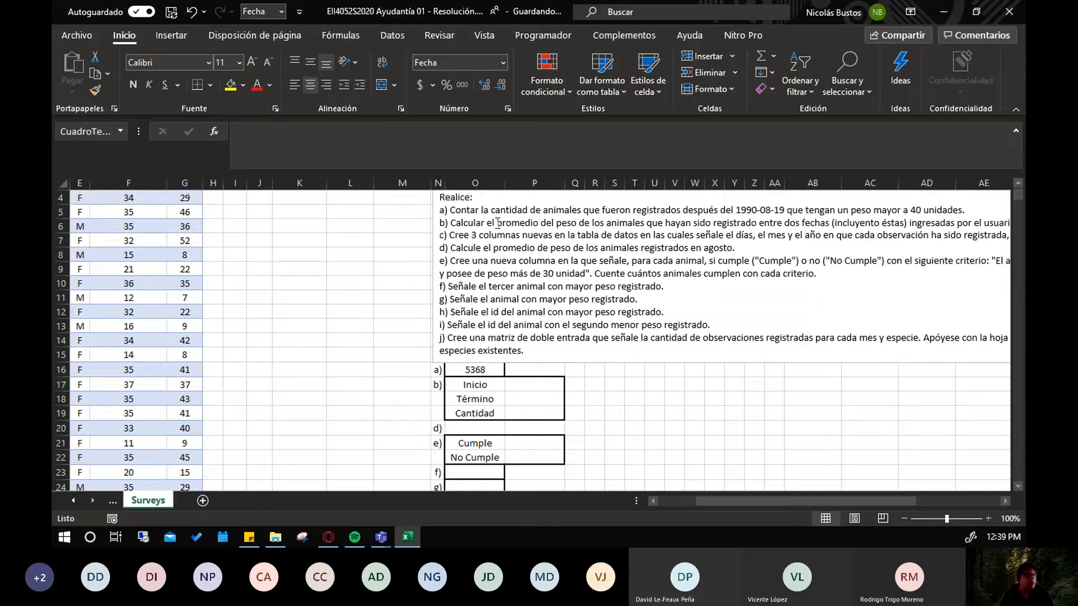
pyautogui.moveTo(497, 223); pyautogui.dragTo(577, 223)
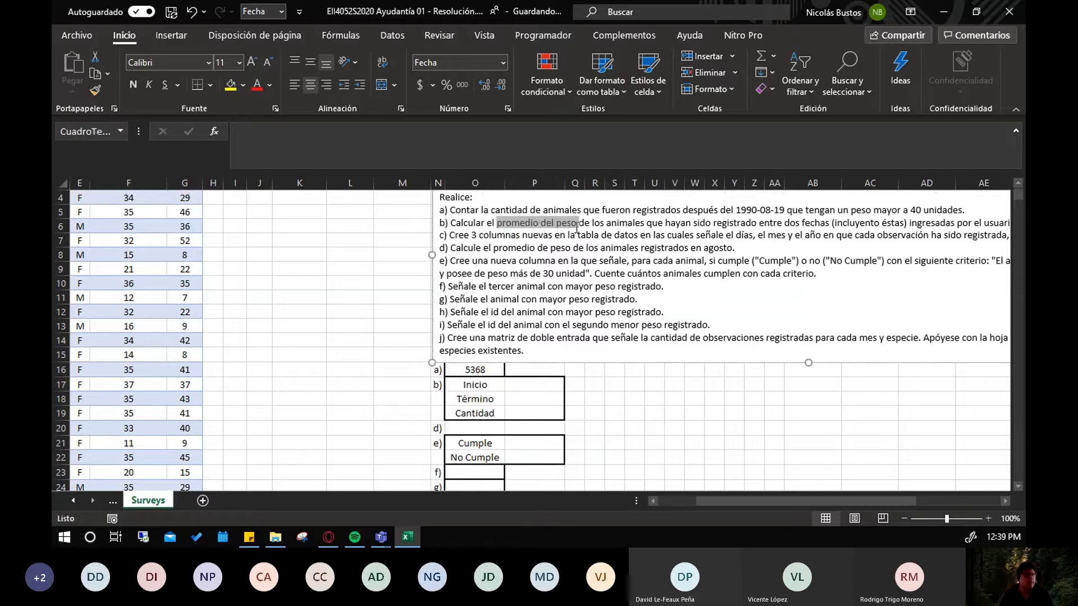
pyautogui.click(530, 387)
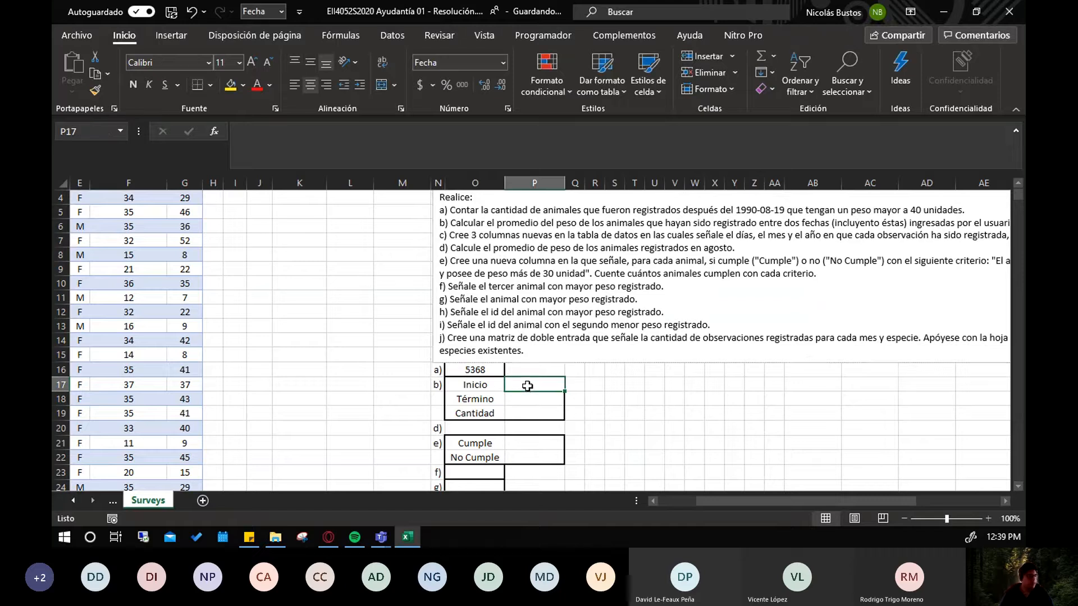
pyautogui.moveTo(718, 501); pyautogui.dragTo(766, 496)
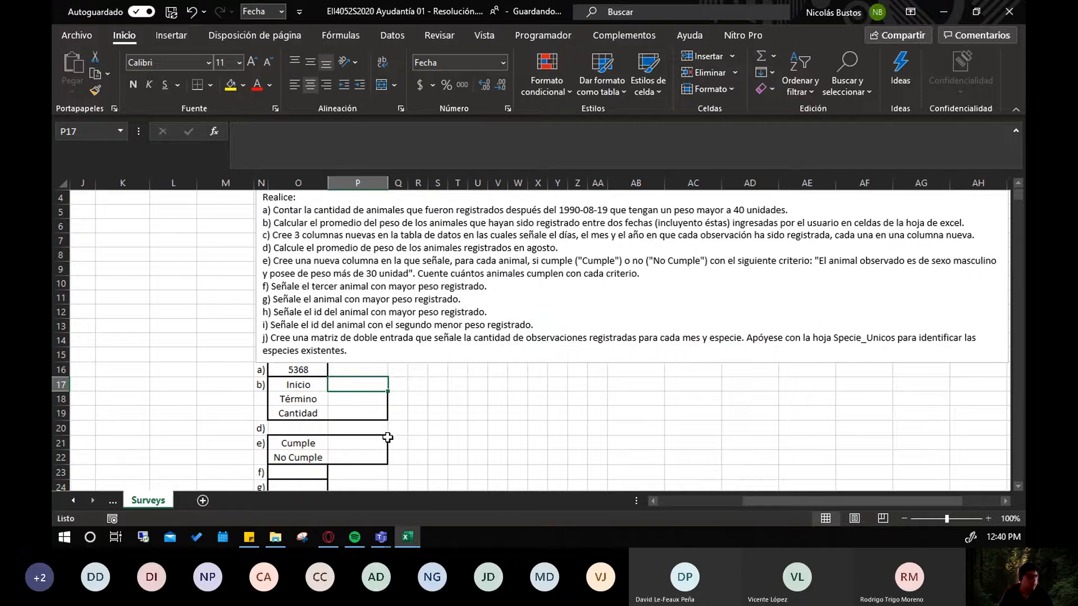
pyautogui.moveTo(757, 499); pyautogui.dragTo(668, 502)
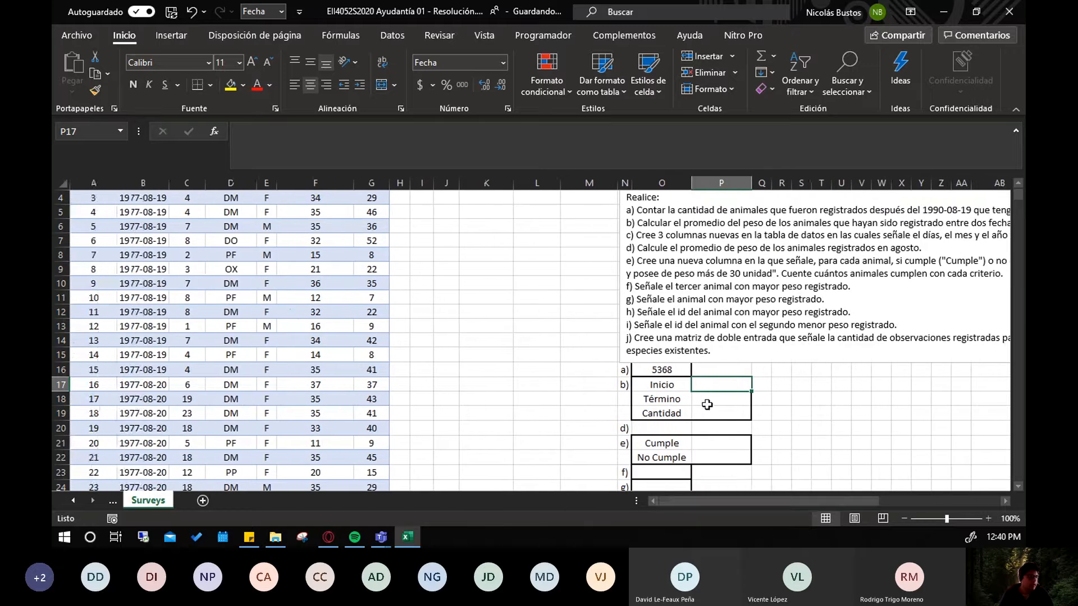
# Enter 1997-08-09 as the Inicio date in P17
pyautogui.click(708, 403)
pyautogui.click(708, 387)
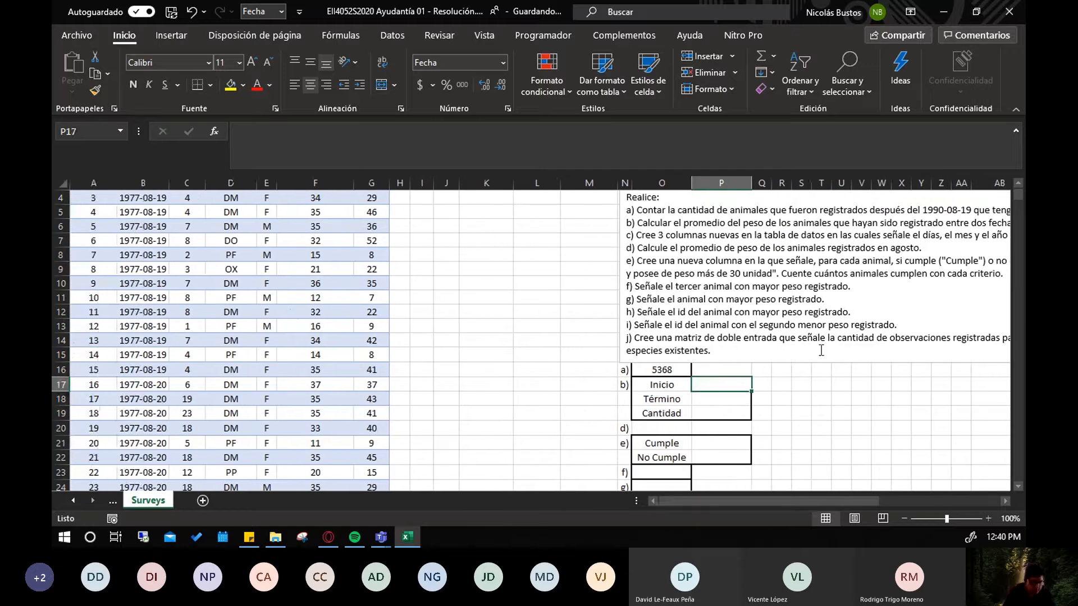
pyautogui.write('199')
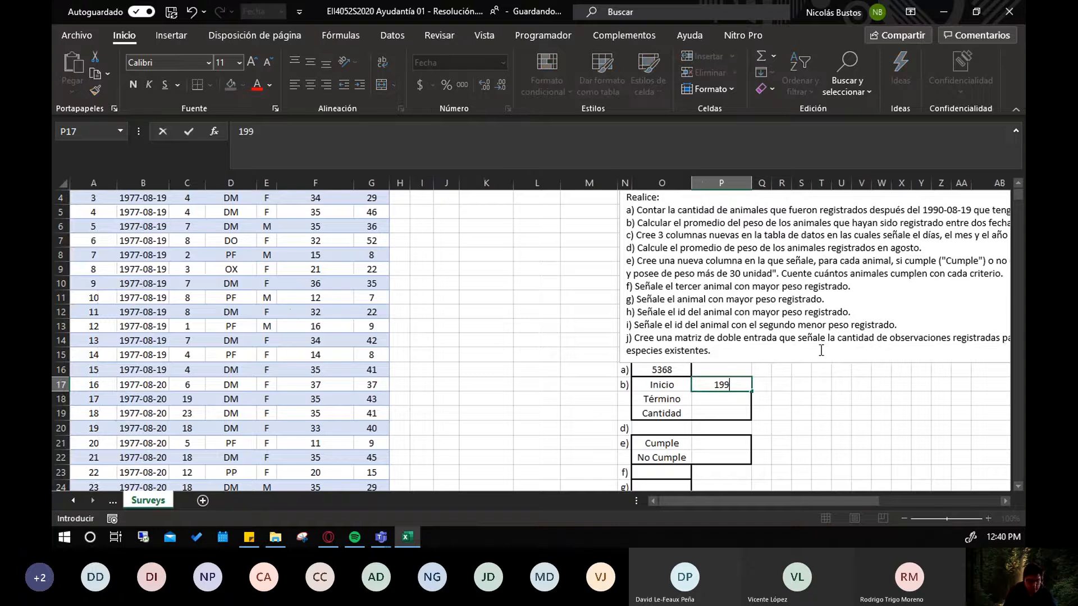
pyautogui.write('7-08-09')
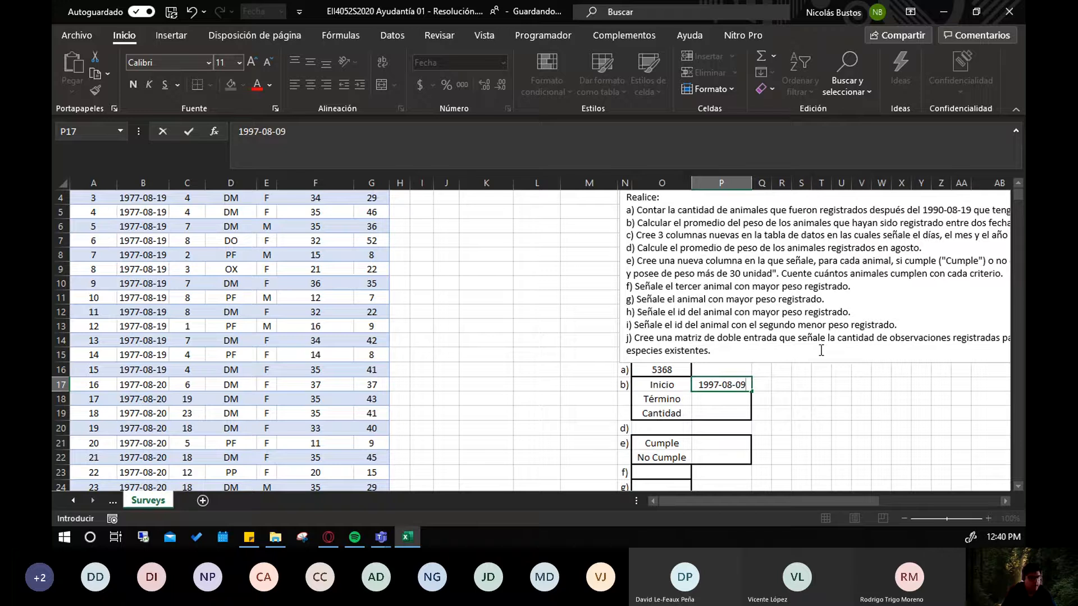
pyautogui.press('Return')
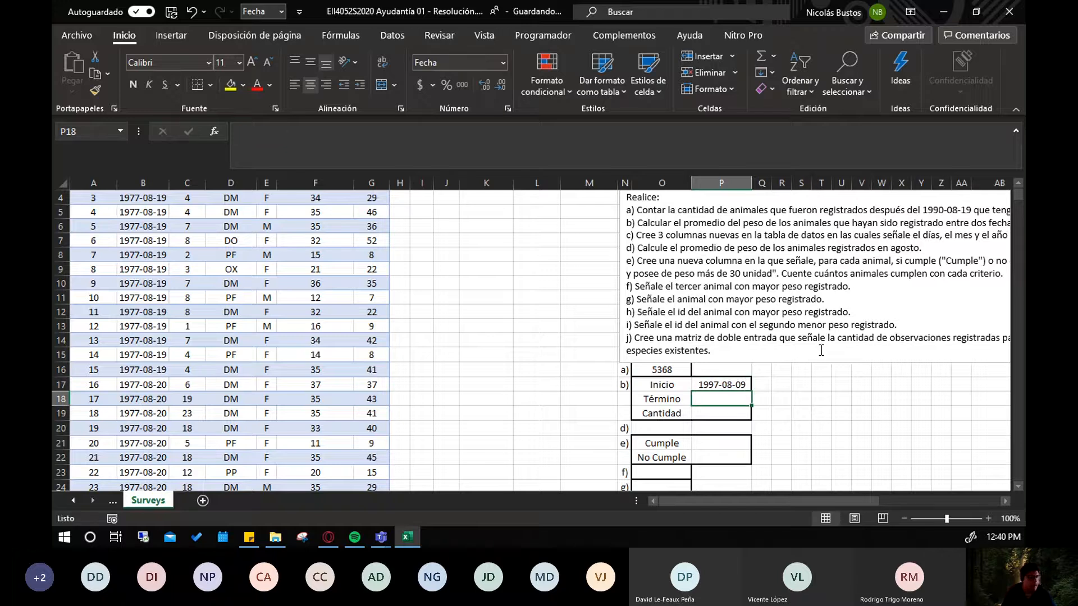
# Correct the year of the Inicio date in P17 so that it reads 1977-08-09
pyautogui.click(709, 387)
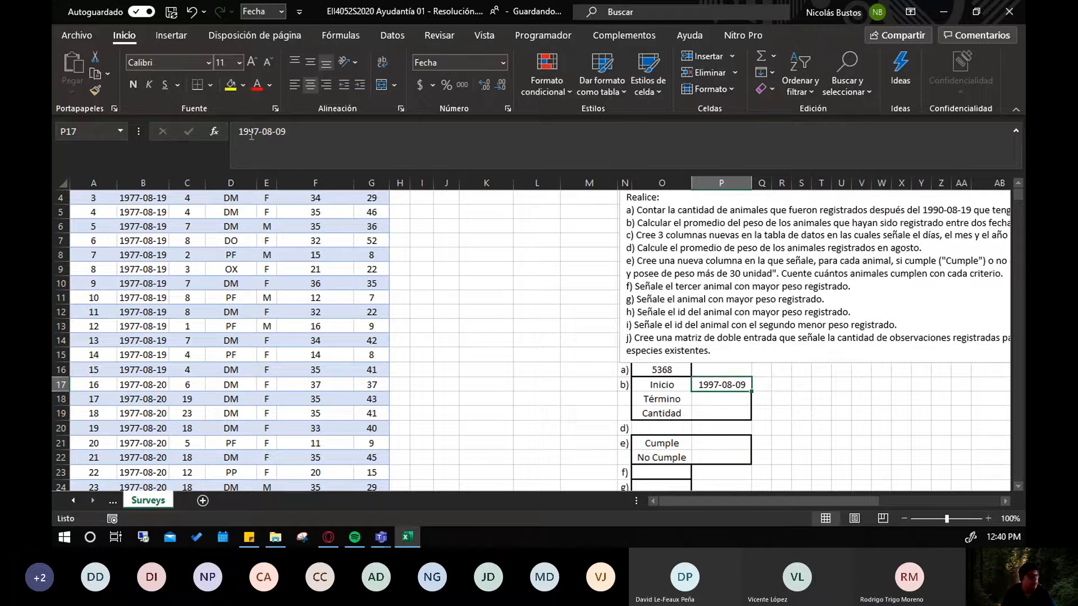
pyautogui.click(256, 137)
pyautogui.press('BackSpace')
pyautogui.write('7')
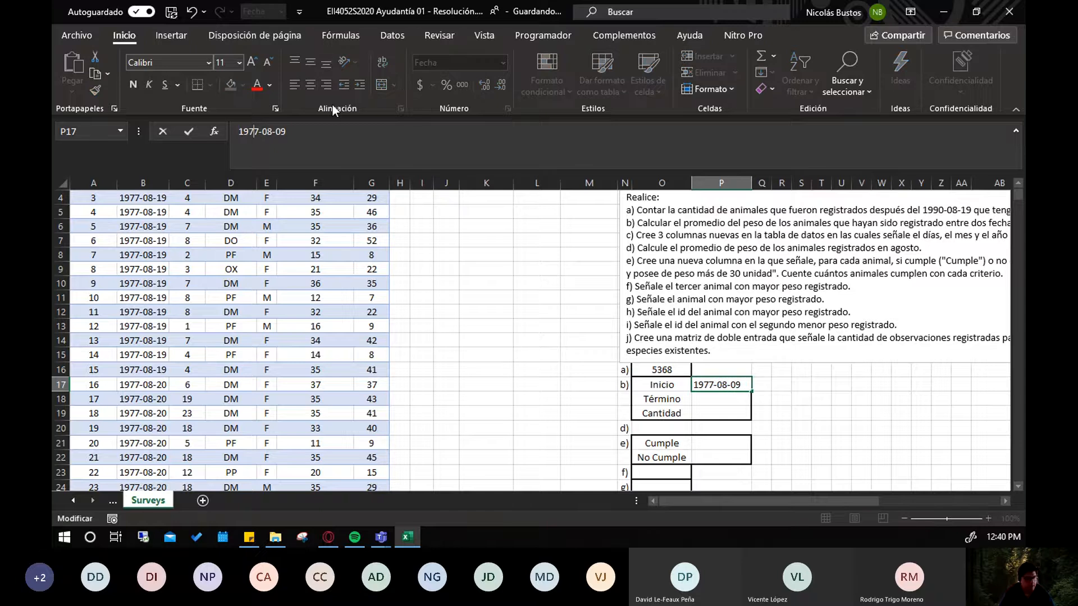
pyautogui.press('Return')
# Enter 1990-08-09 as the Término date in P18 and replace the Cantidad label in O19 with Promedio
pyautogui.write('19')
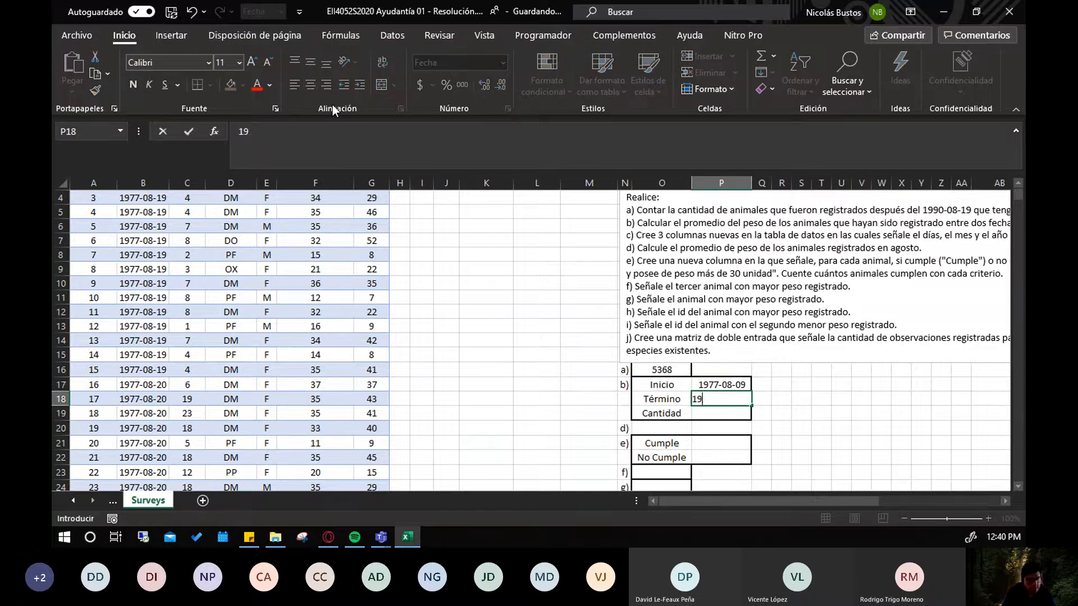
pyautogui.write('90-08-09')
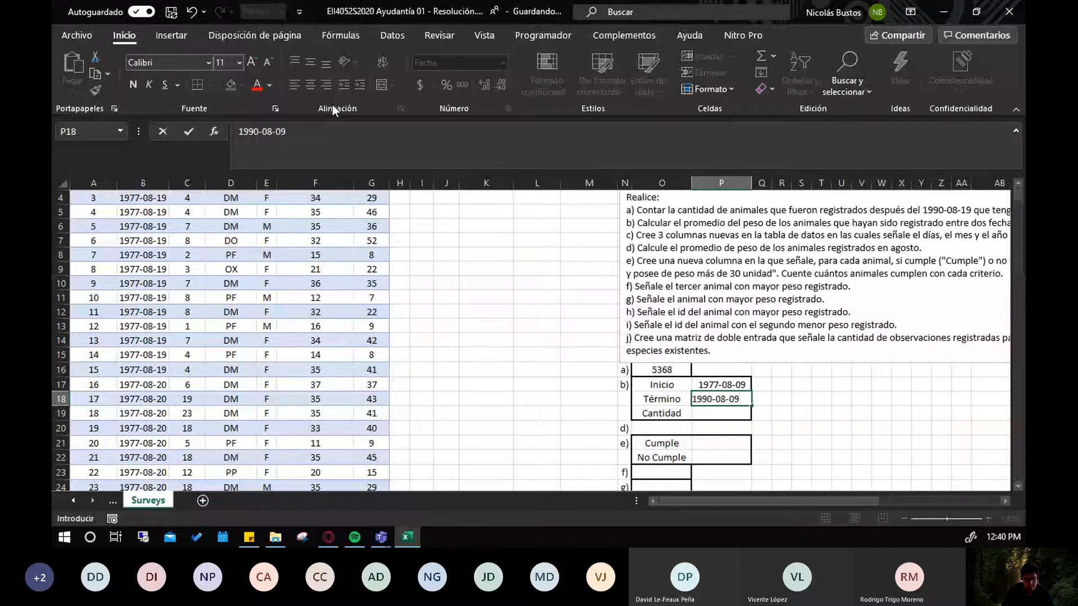
pyautogui.press('Return')
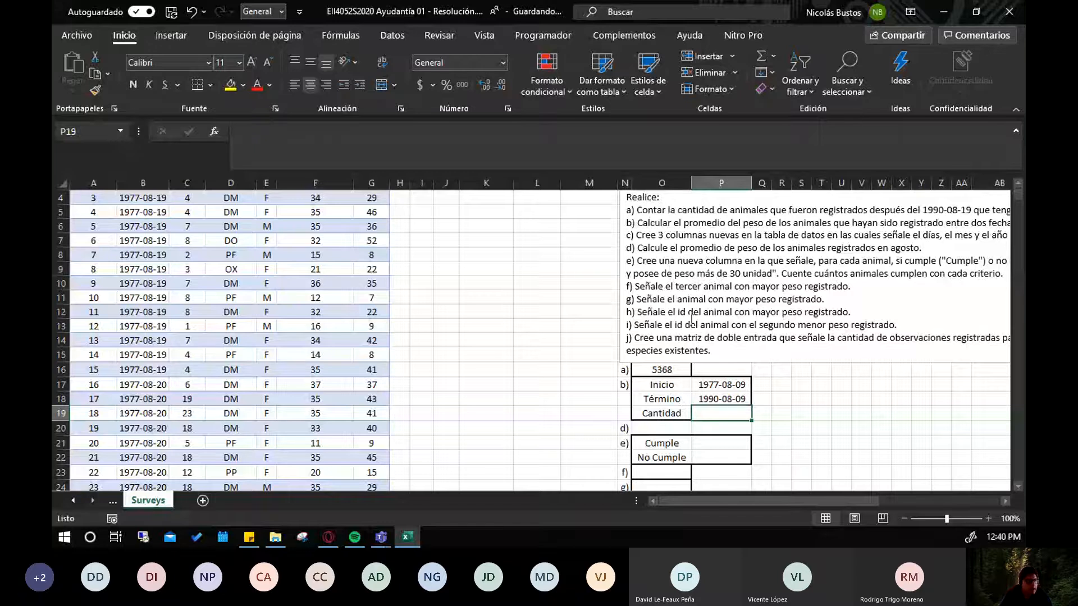
pyautogui.click(660, 412)
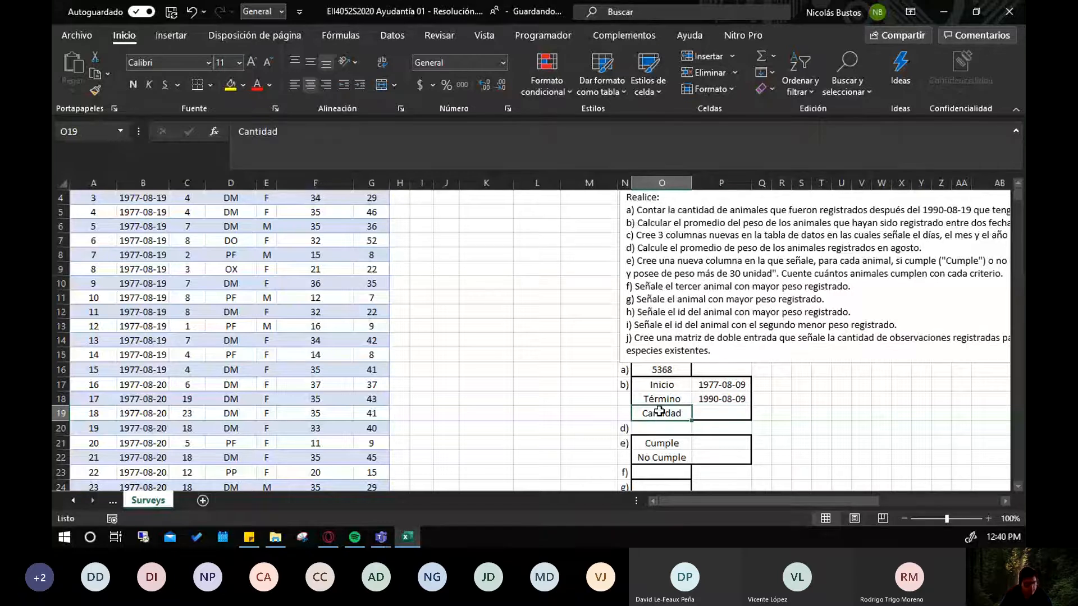
pyautogui.write('Promedio')
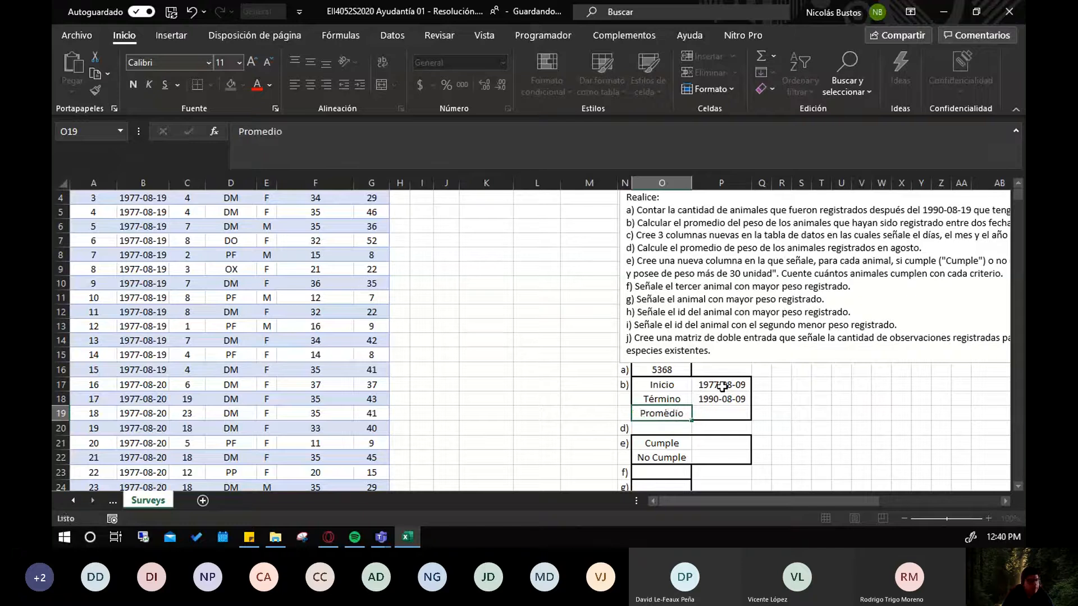
# Start a PROMEDIO.SI.CONJUNTO formula in P19, beside the Promedio label
pyautogui.press('Return')
pyautogui.click(723, 417)
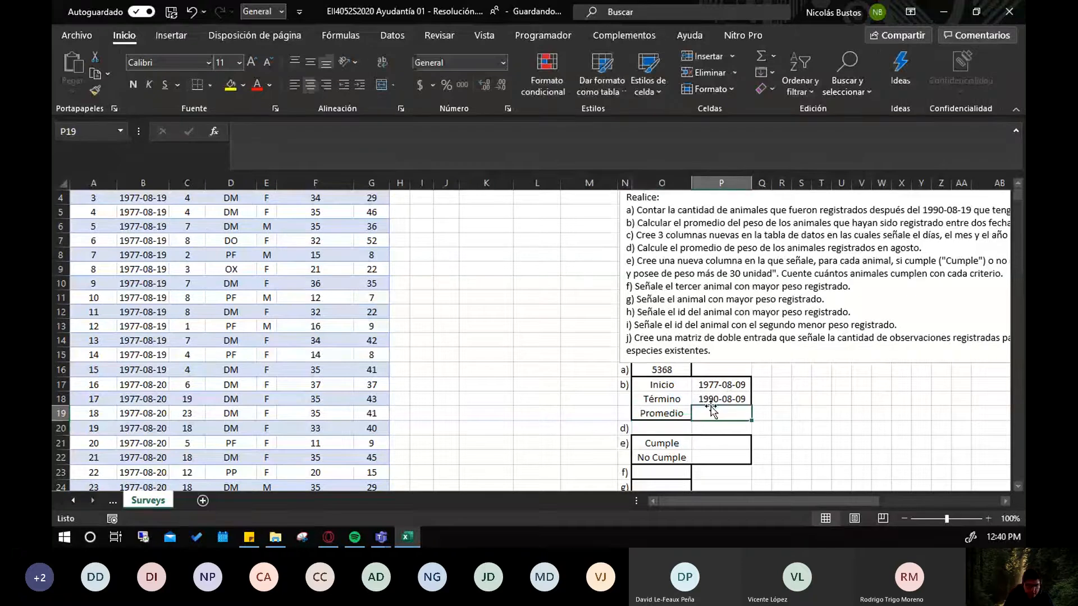
pyautogui.write('=')
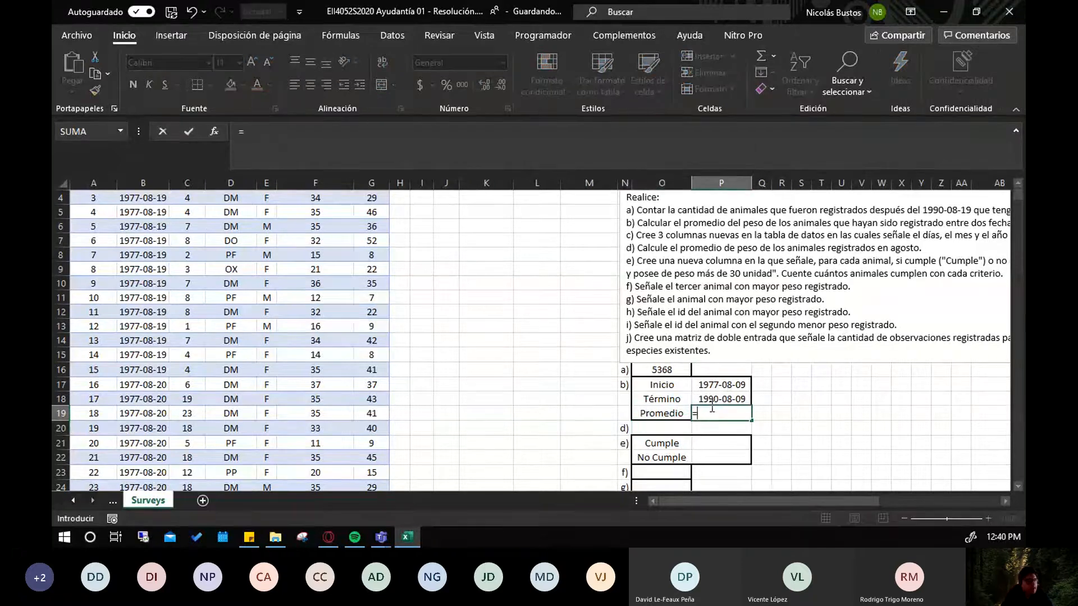
pyautogui.write('prom')
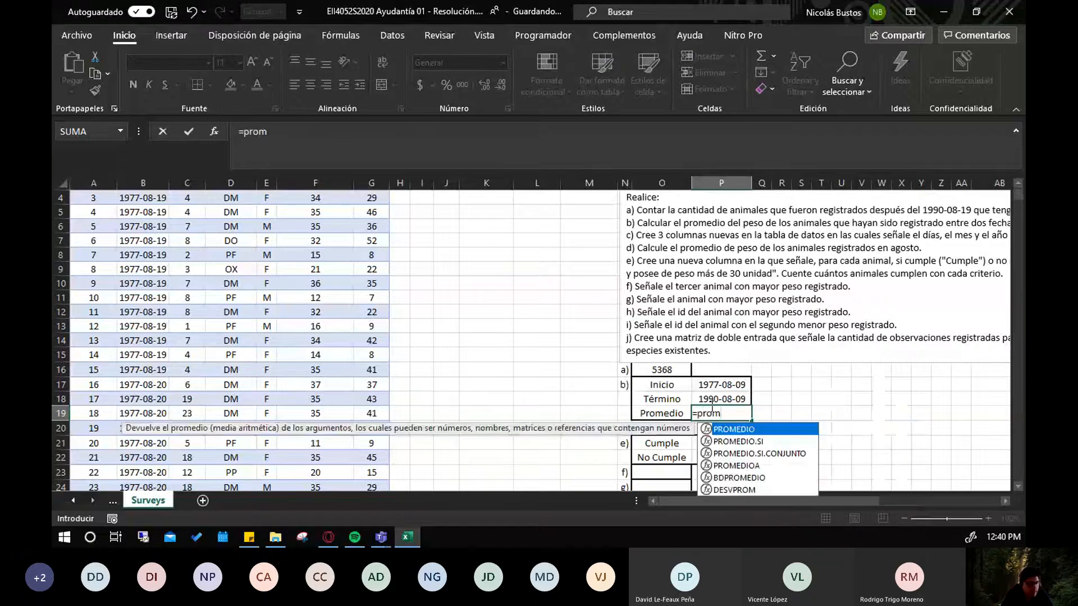
pyautogui.write('edio')
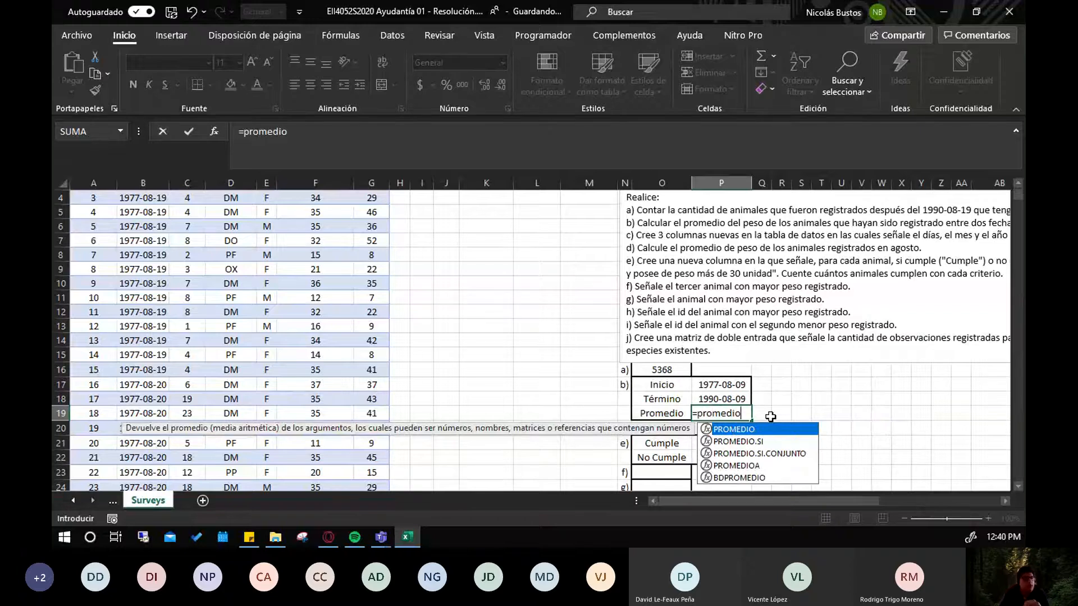
pyautogui.press('Down')
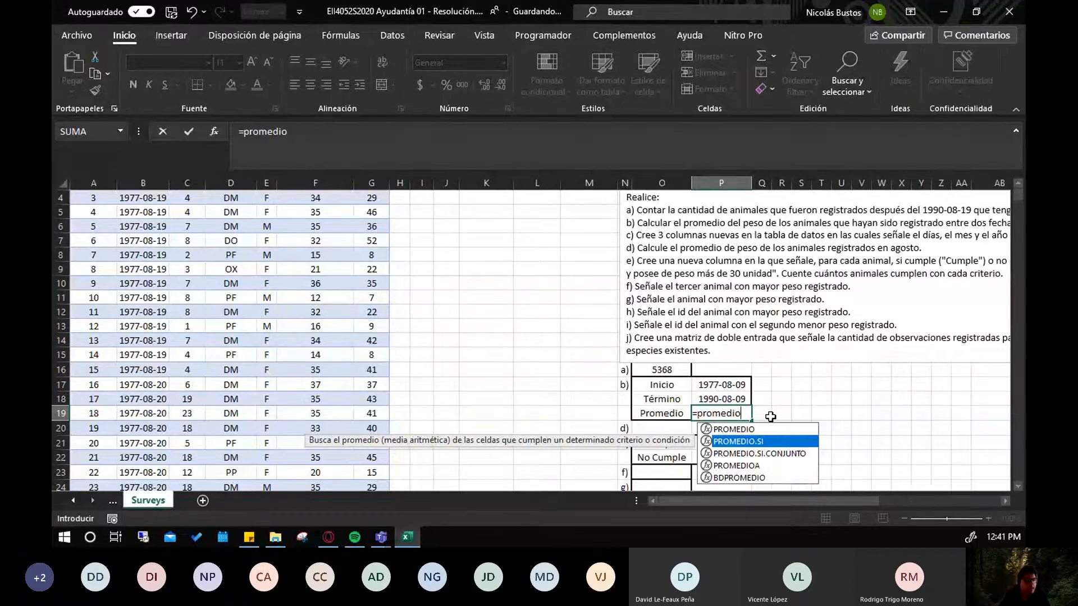
pyautogui.press('Down')
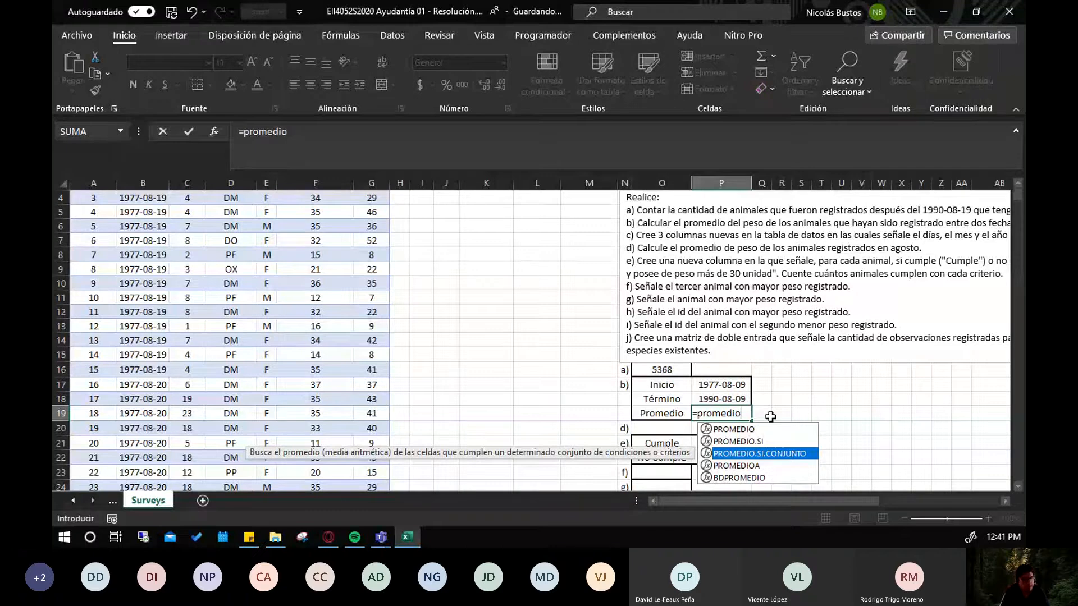
pyautogui.press('Tab')
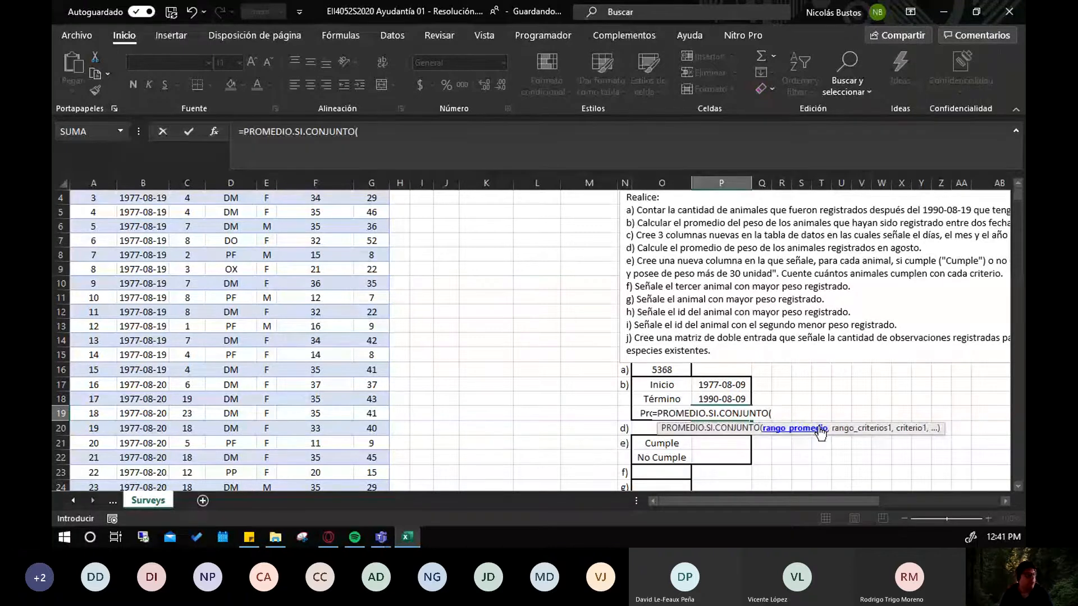
# Use the whole weight column, G2:G30677, as the formula's average range
pyautogui.scroll(1, 821, 432)
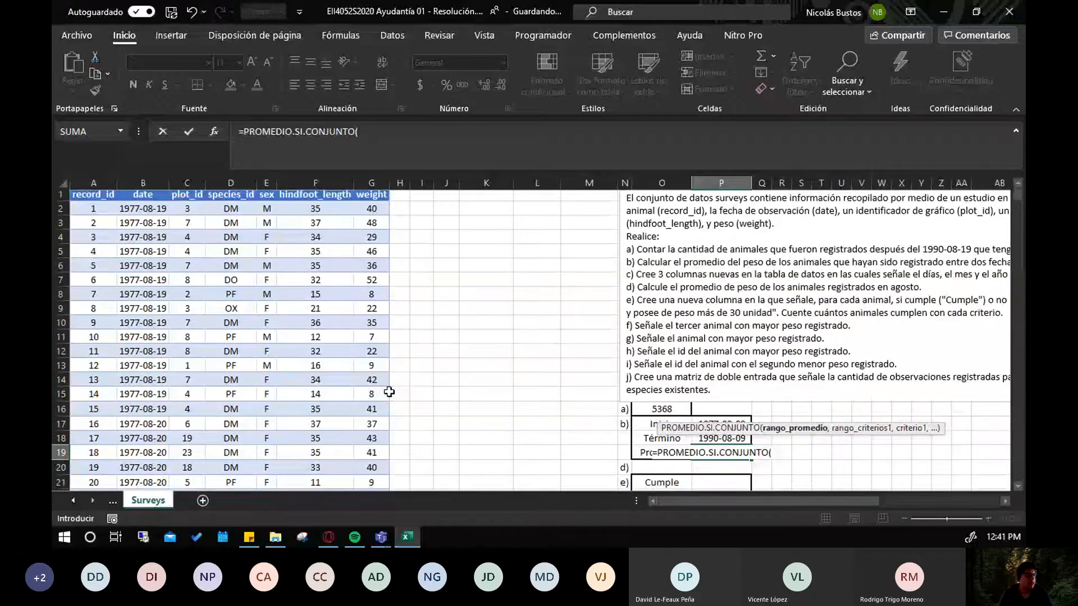
pyautogui.click(382, 213)
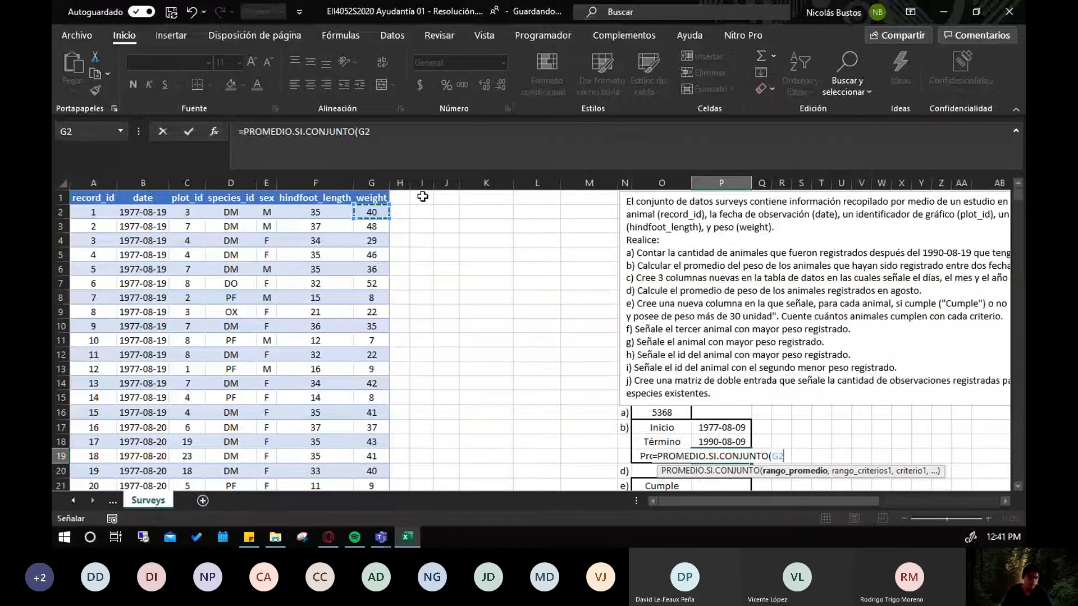
pyautogui.hotkey('ctrl', 'shift', 'Down')
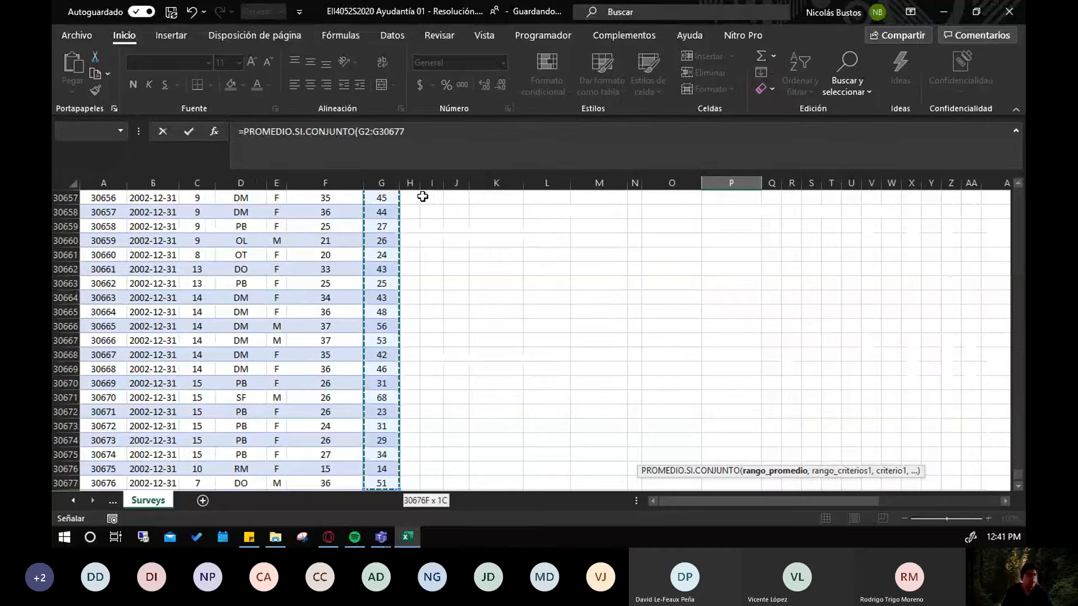
pyautogui.write(',')
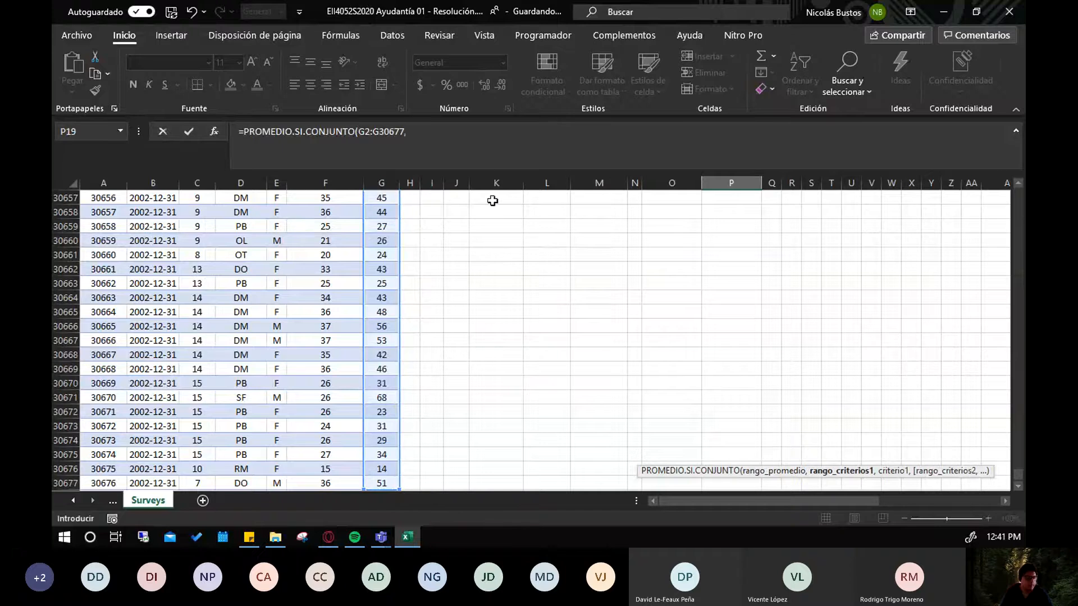
# Add the whole date column, B2:B30677, as the formula's first criteria range
pyautogui.moveTo(1017, 477); pyautogui.dragTo(1009, 399)
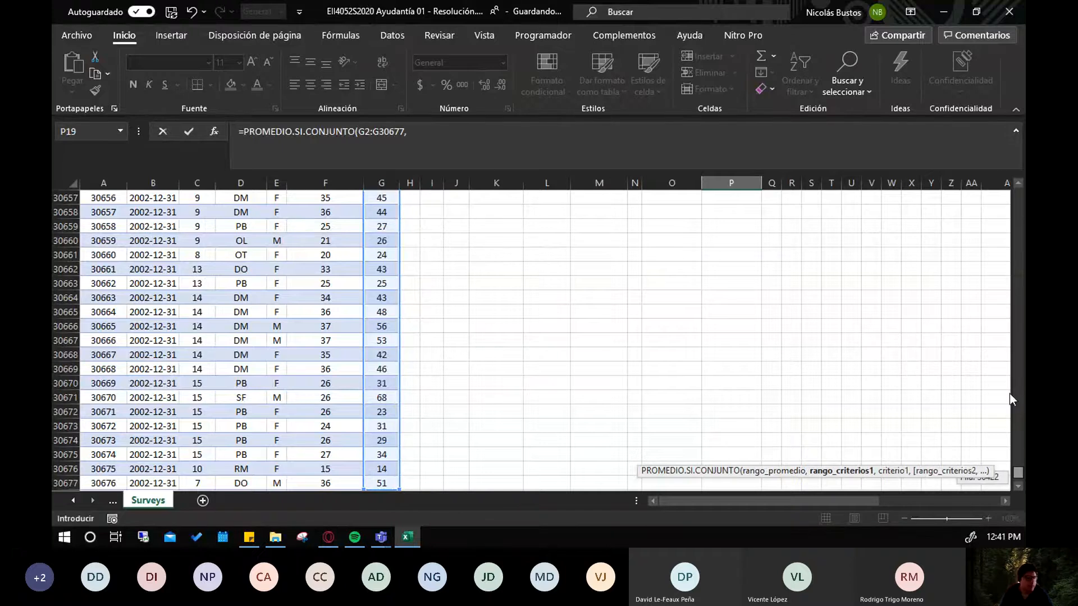
pyautogui.moveTo(1020, 176); pyautogui.dragTo(1020, 180)
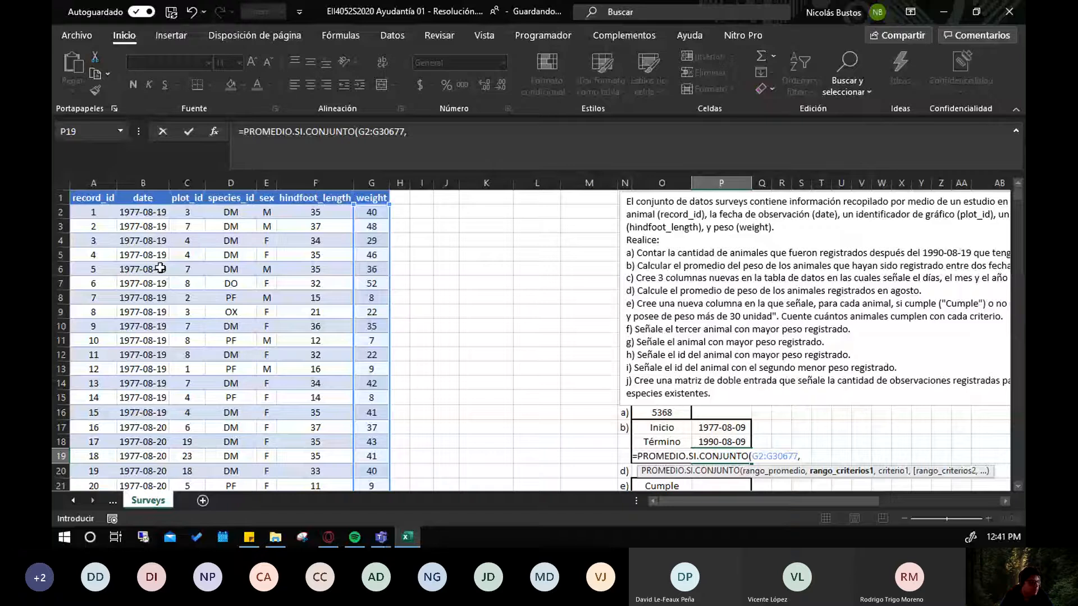
pyautogui.click(143, 212)
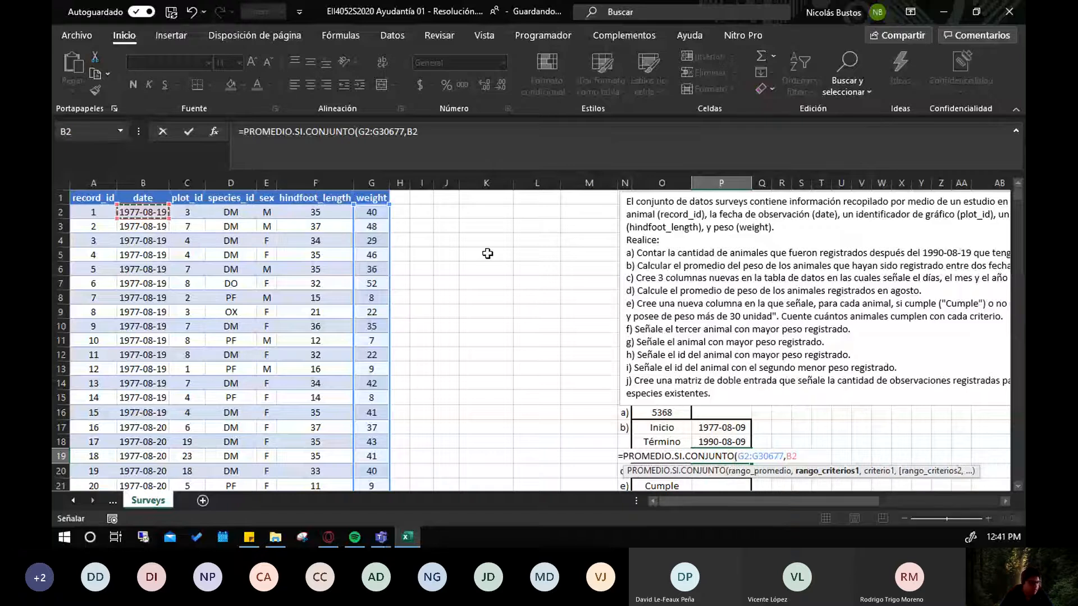
pyautogui.hotkey('ctrl', 'shift', 'Down')
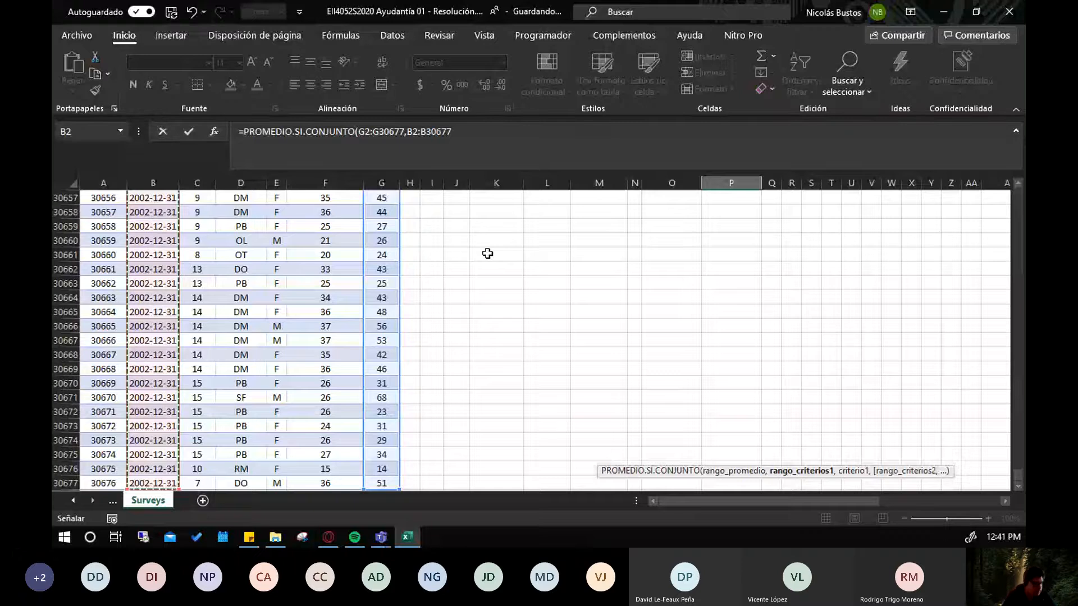
pyautogui.write(',')
# Set the first criterion to ">="&P17 so that dates start from the Inicio cell
pyautogui.moveTo(1018, 473); pyautogui.dragTo(1009, 183)
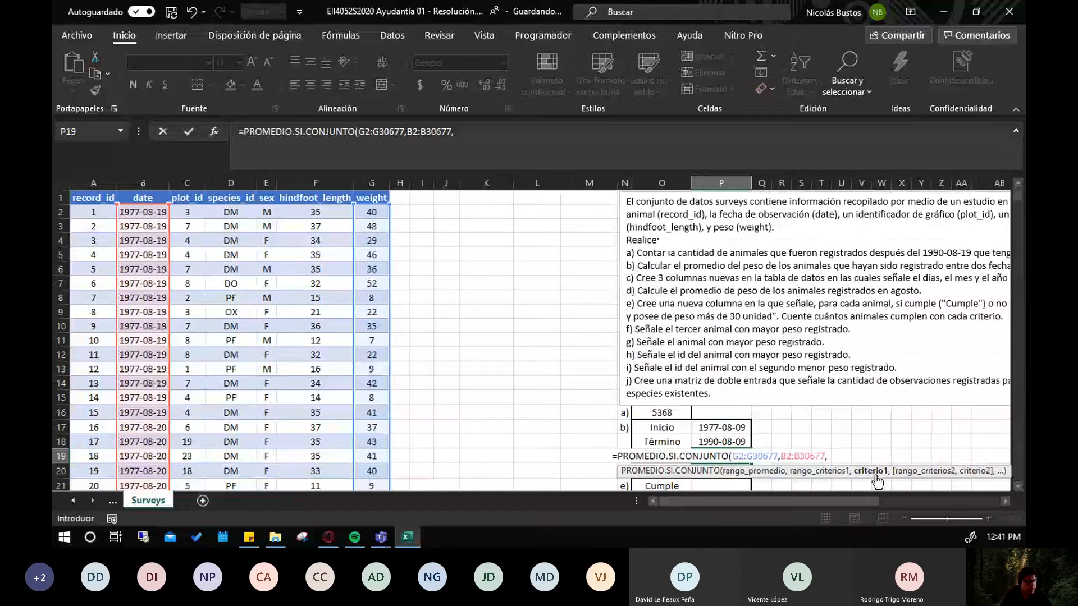
pyautogui.click(500, 135)
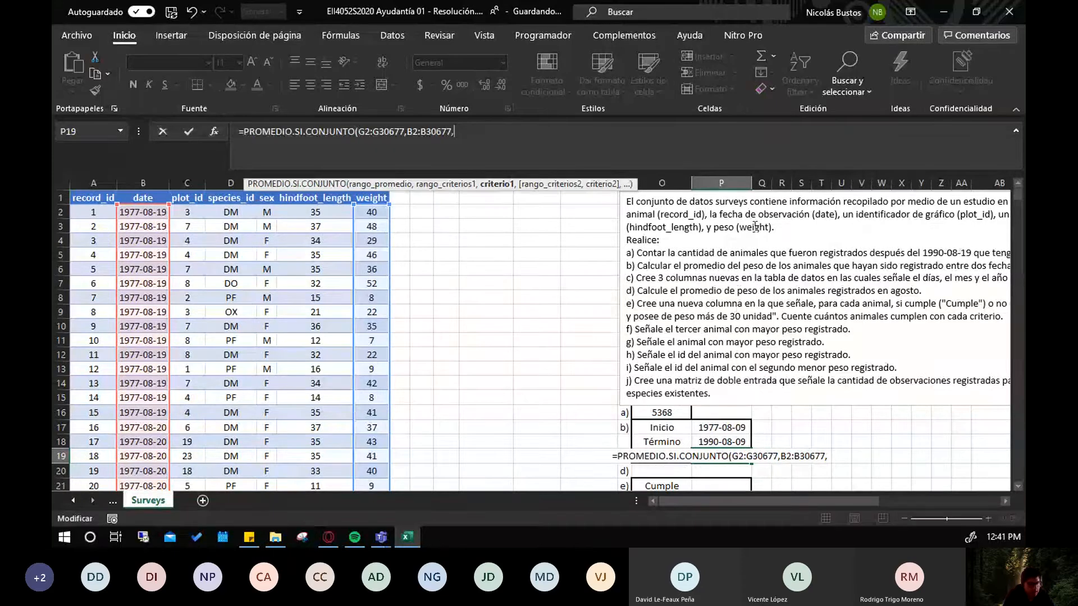
pyautogui.write('"')
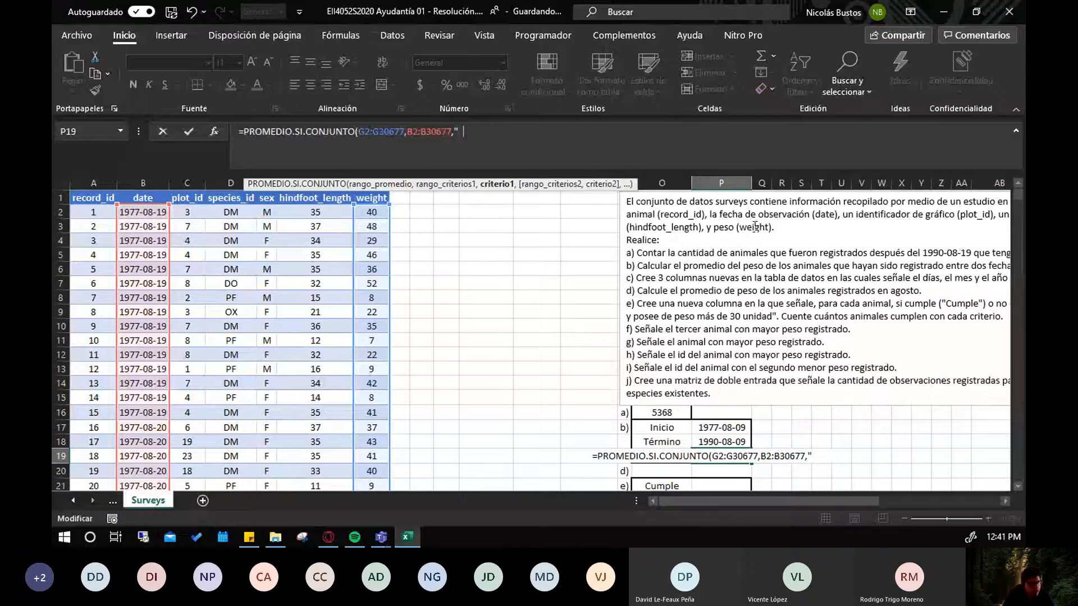
pyautogui.write('>=')
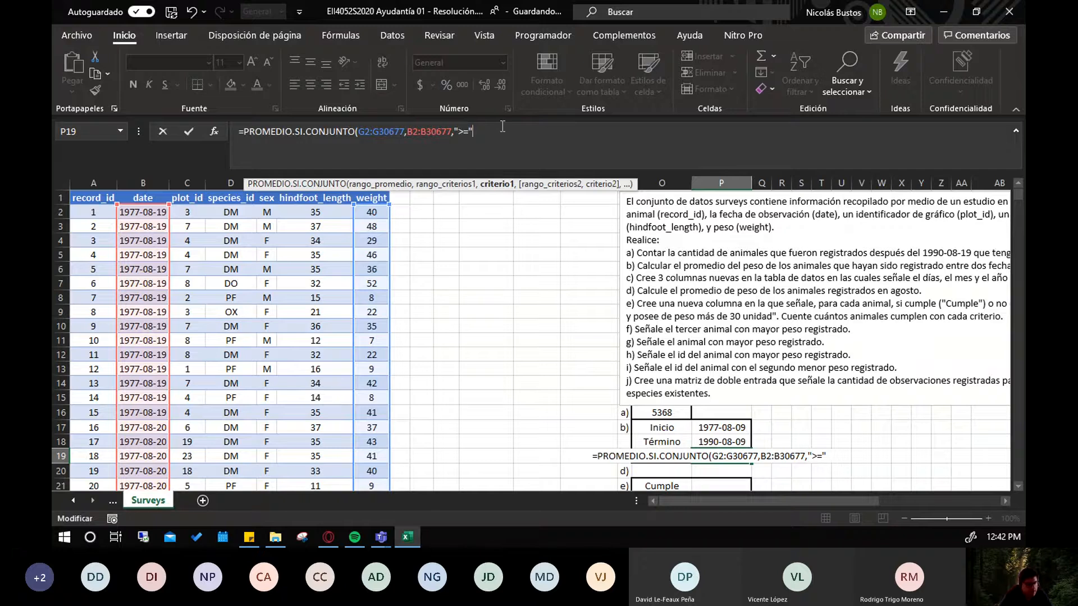
pyautogui.write('&')
pyautogui.click(710, 429)
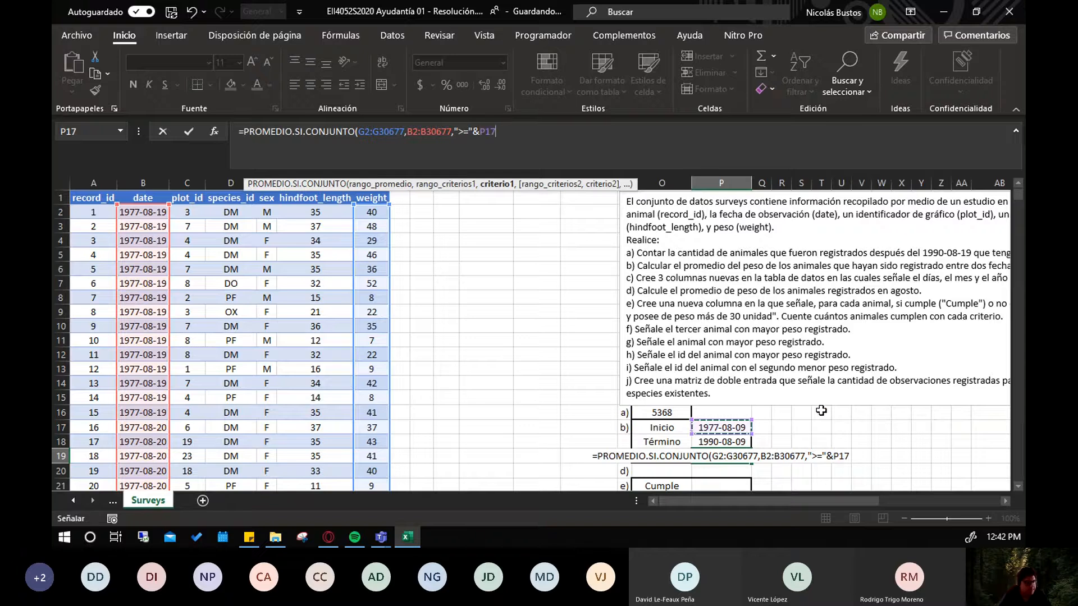
pyautogui.write(',')
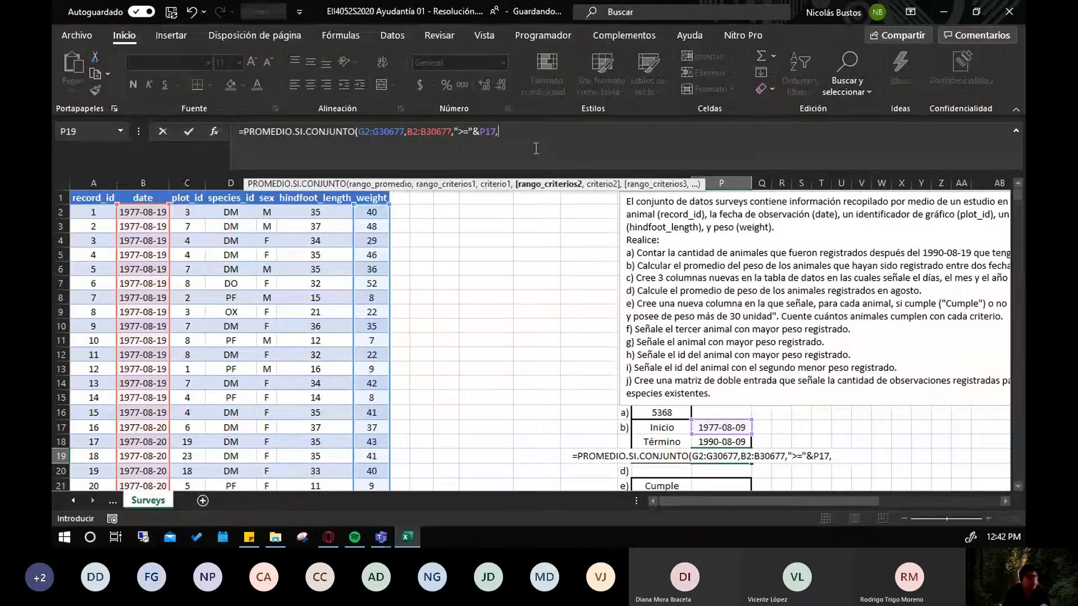
# Add the date column B2:B30677 again as the formula's second criteria range
pyautogui.click(502, 133)
pyautogui.press('Left')
pyautogui.press('Right')
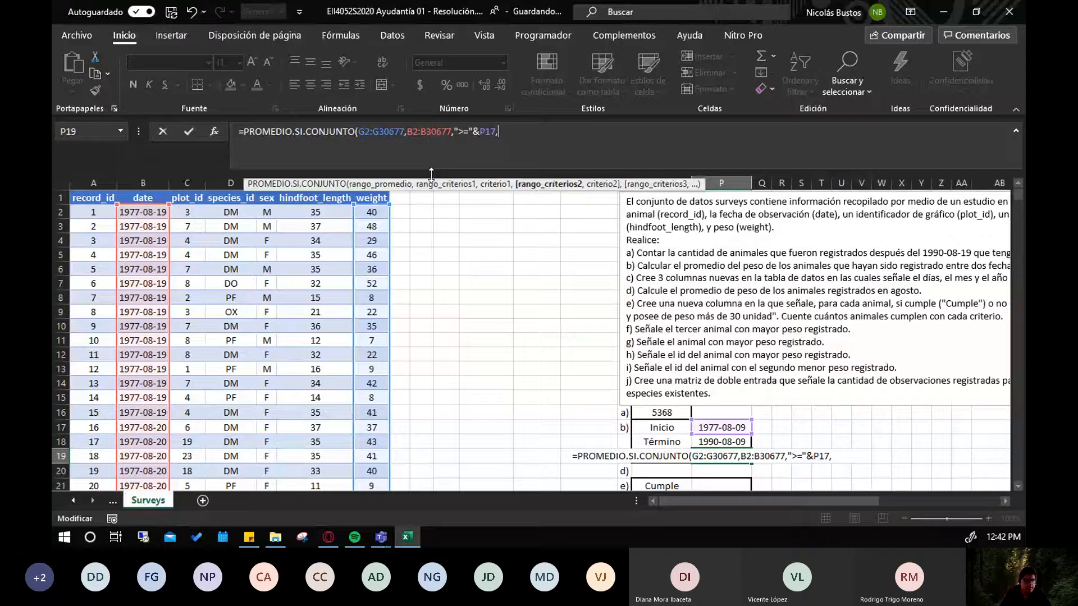
pyautogui.click(151, 212)
pyautogui.hotkey('ctrl', 'shift', 'Down')
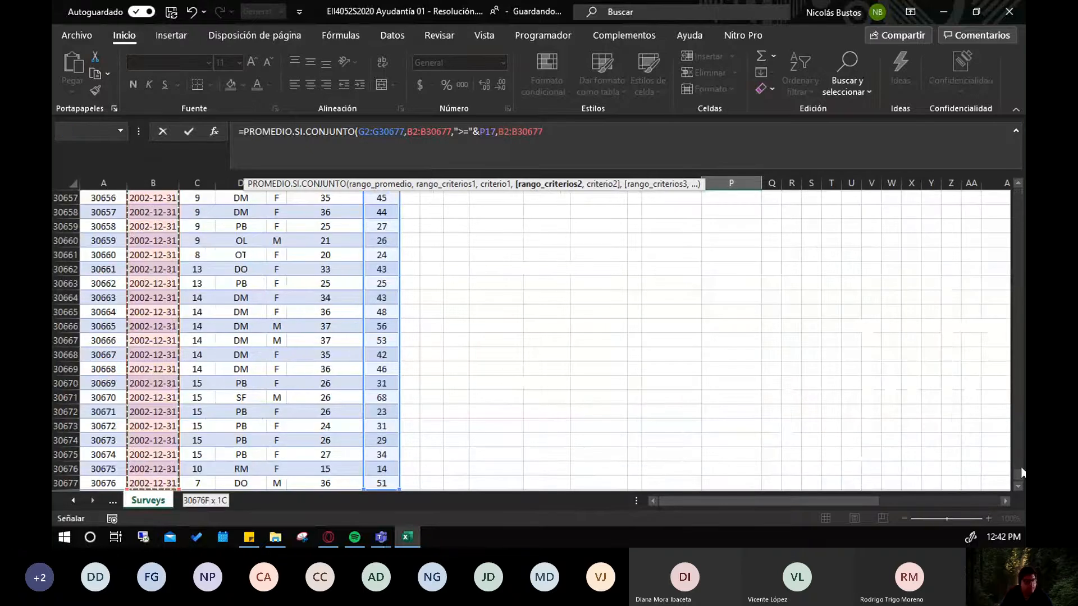
pyautogui.moveTo(1018, 474); pyautogui.dragTo(1018, 174)
pyautogui.write(',')
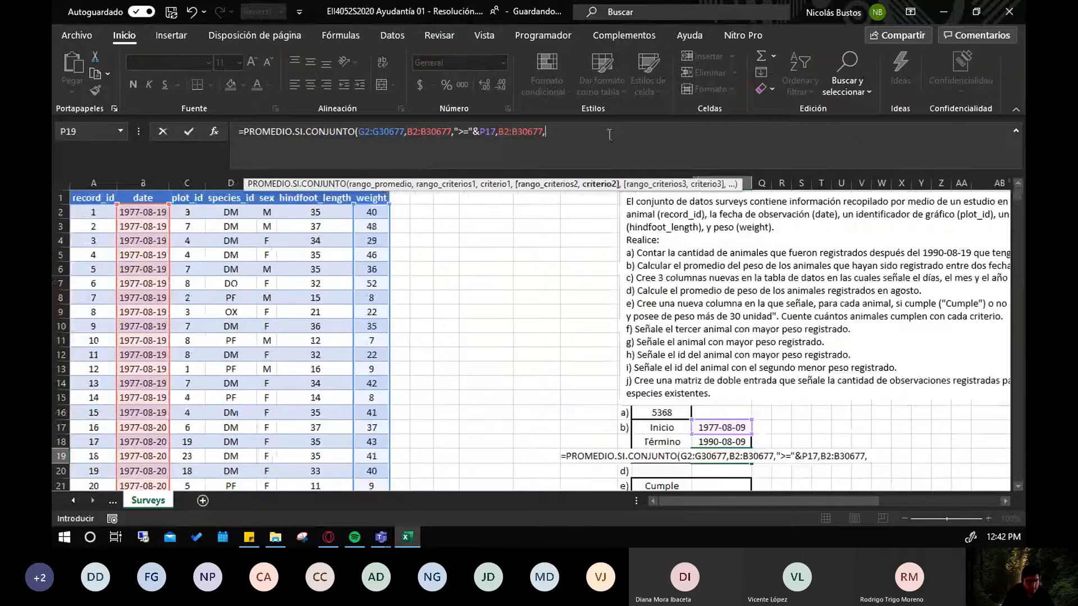
# Set the second criterion to "<="&P18 for the Término date, close the formula and enter it in P19
pyautogui.write('"<="')
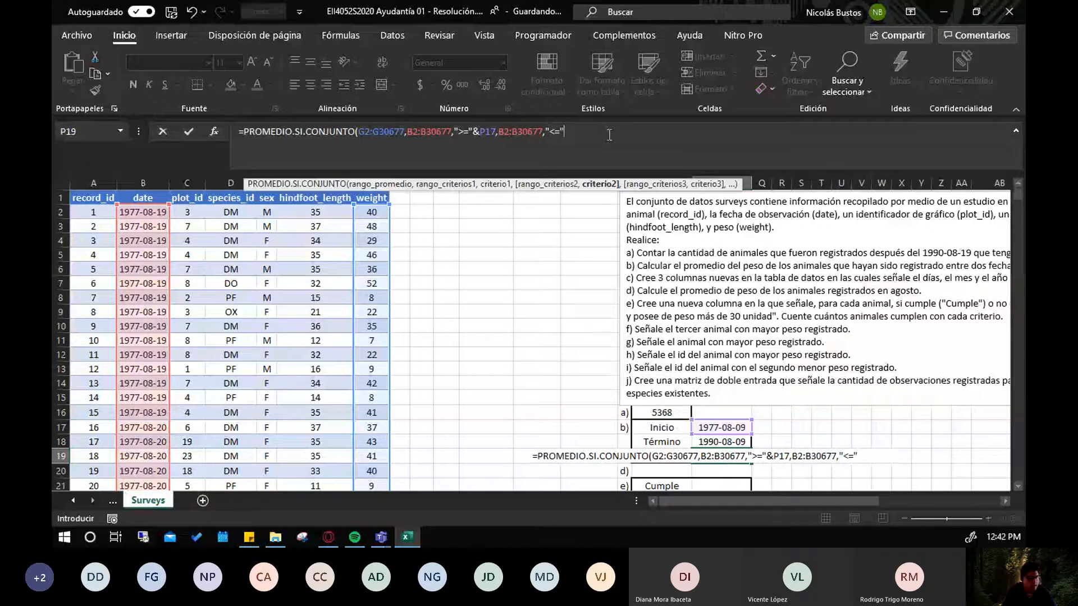
pyautogui.write('&')
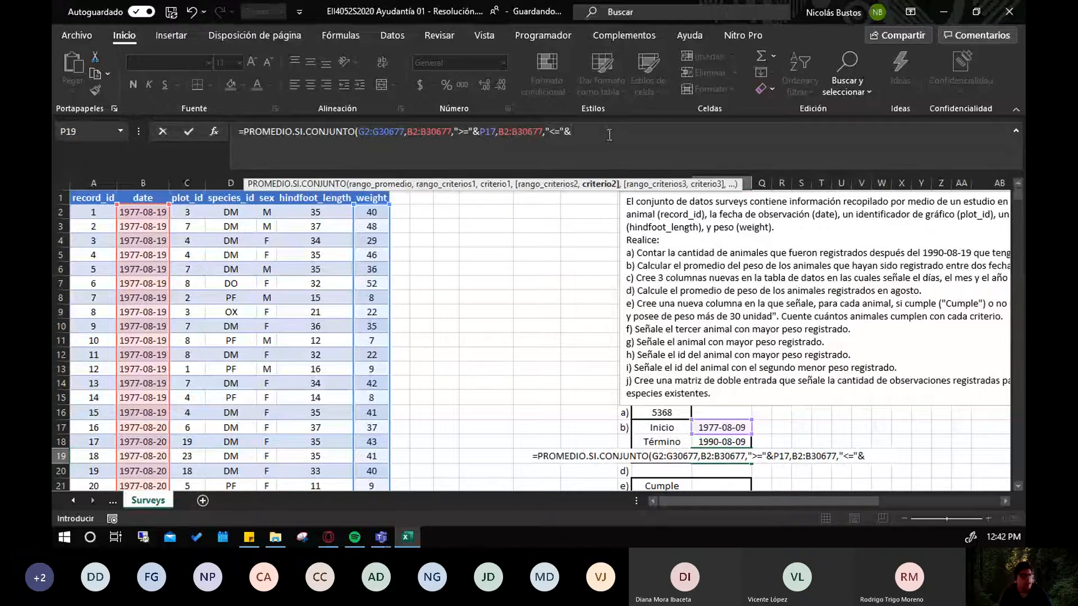
pyautogui.click(725, 442)
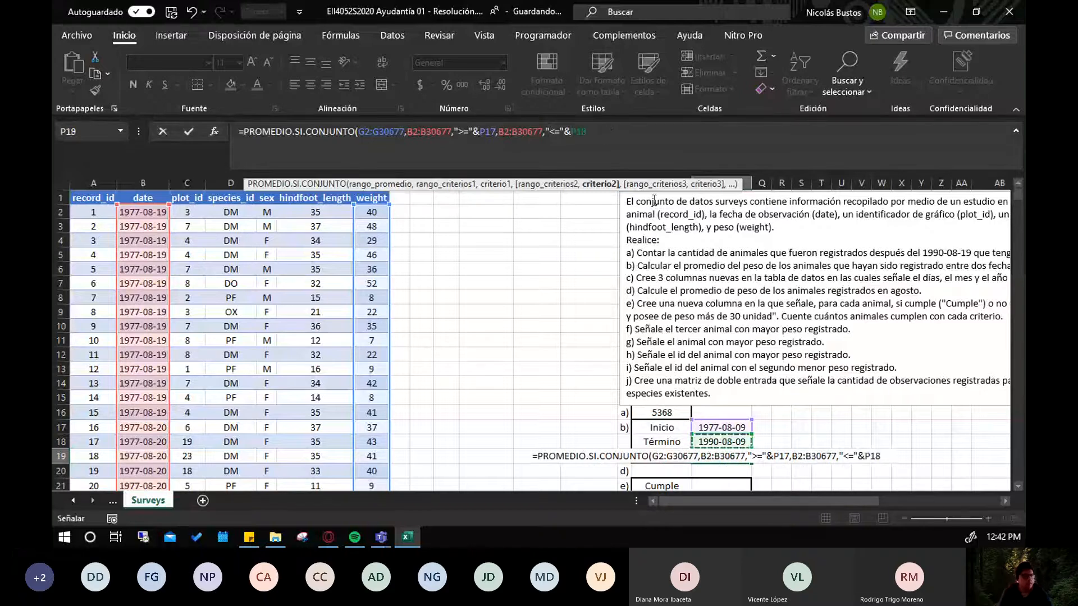
pyautogui.write(')')
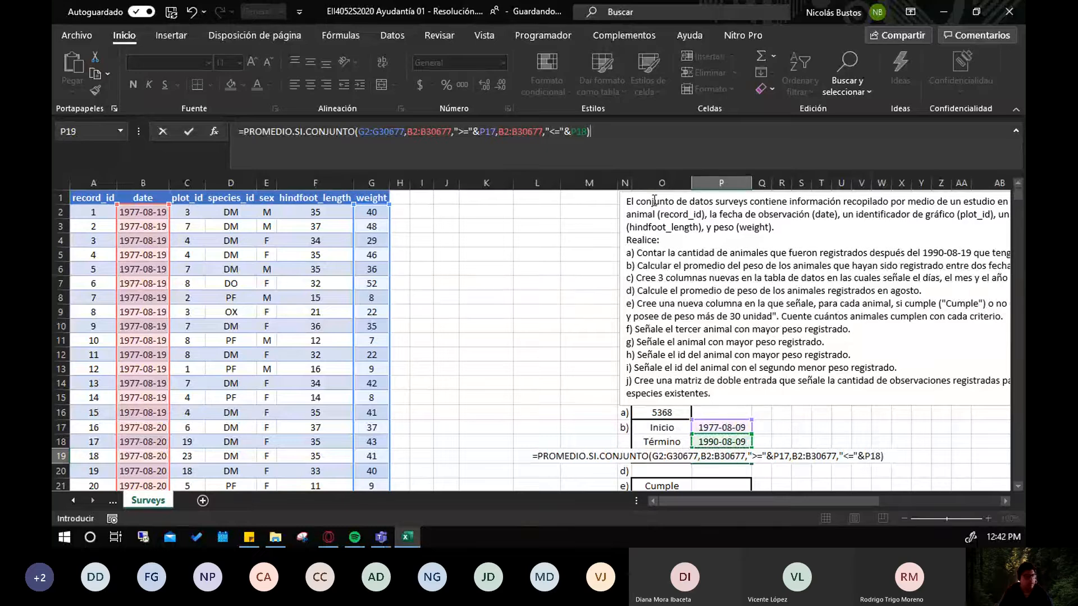
pyautogui.hotkey('ctrl', 'Return')
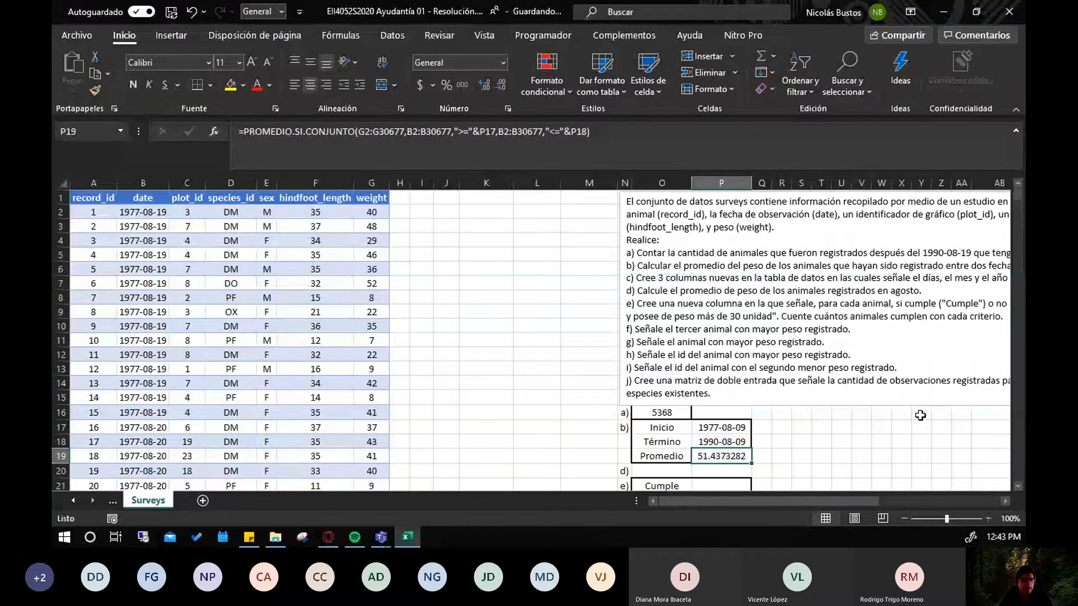
# Review the average formula in P19 and the cells it references, leaving it as entered
pyautogui.click(736, 427)
pyautogui.click(733, 455)
pyautogui.click(608, 133)
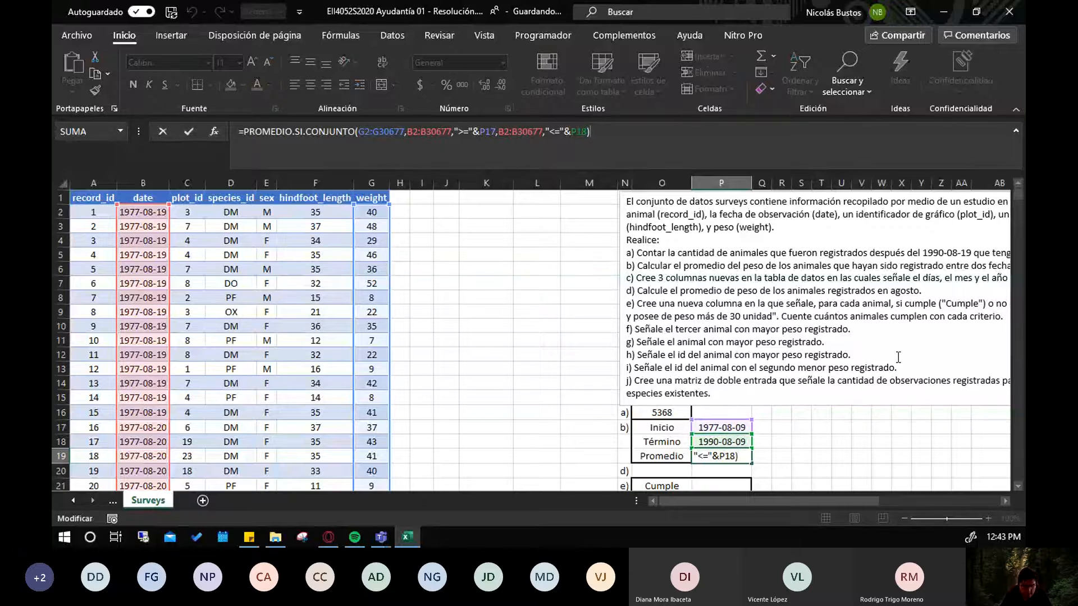
pyautogui.press('Return')
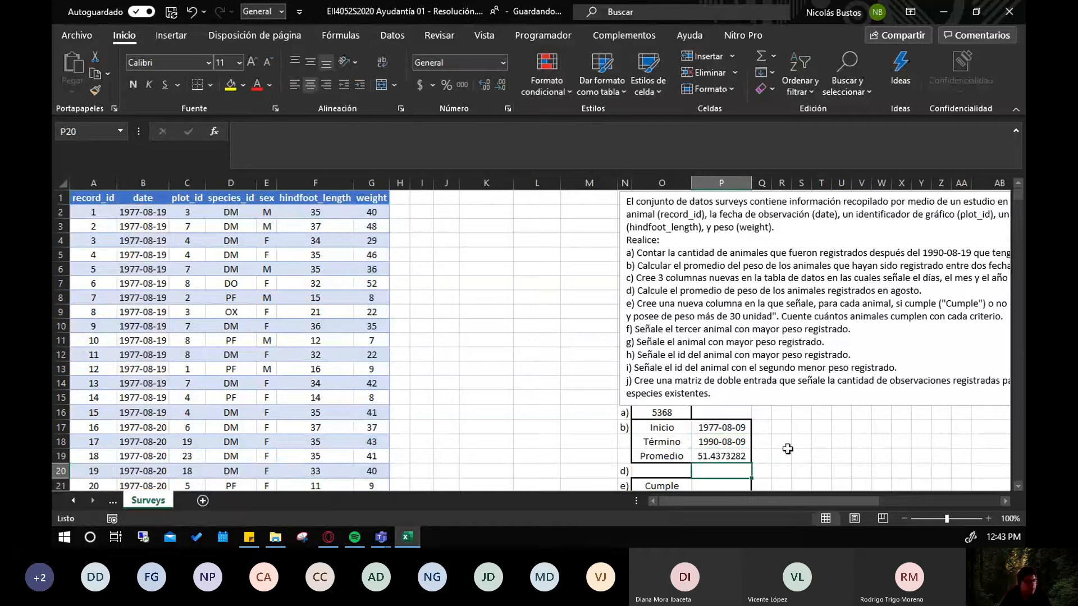
# Change the Inicio date in P17 to 1985-08-09 to test the average with another period
pyautogui.click(721, 429)
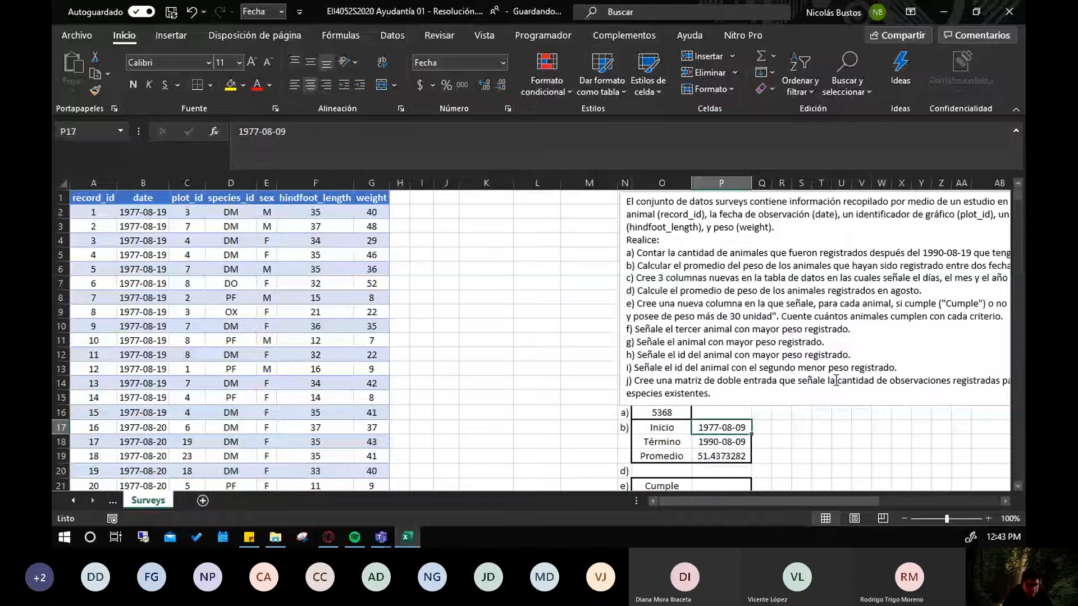
pyautogui.write('1')
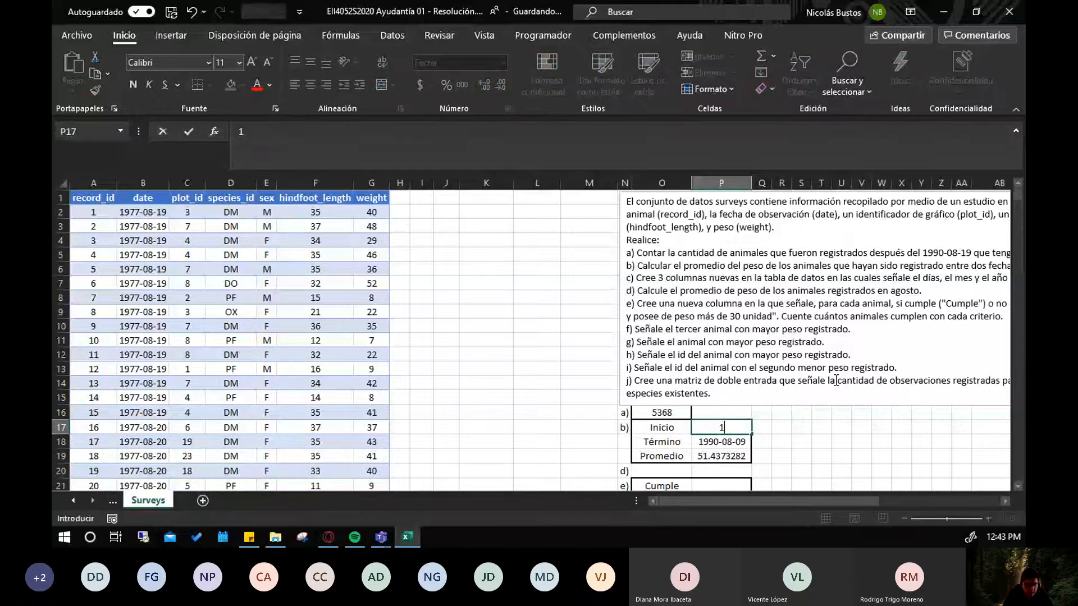
pyautogui.write('985-08-09')
pyautogui.press('Return')
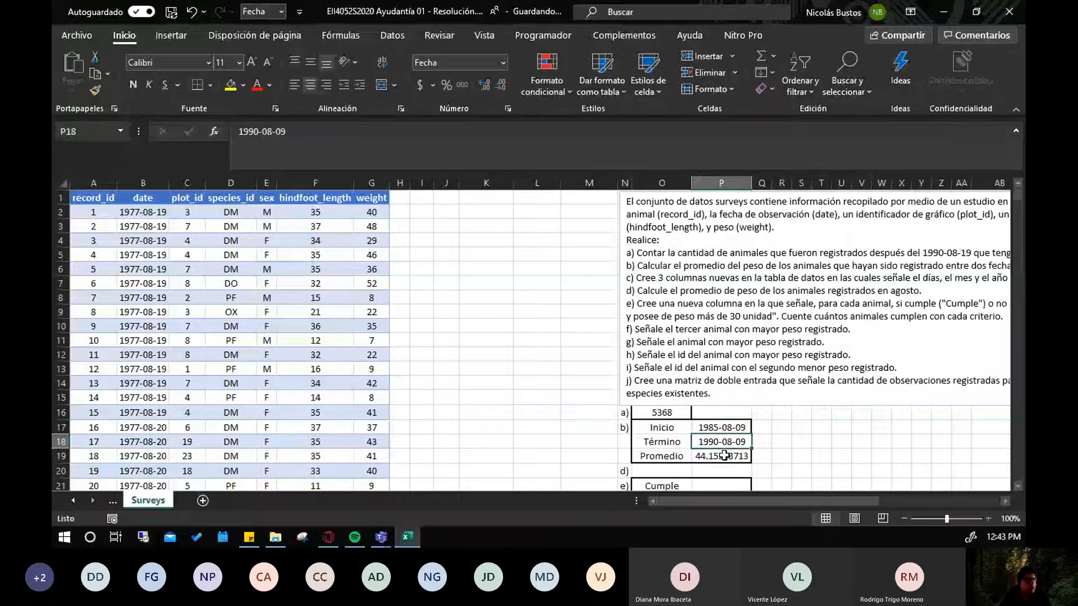
# Check the PROMEDIO.SI.CONJUNTO formula in P19 and its cell references against the changed Inicio date
pyautogui.press('Return')
pyautogui.click(601, 128)
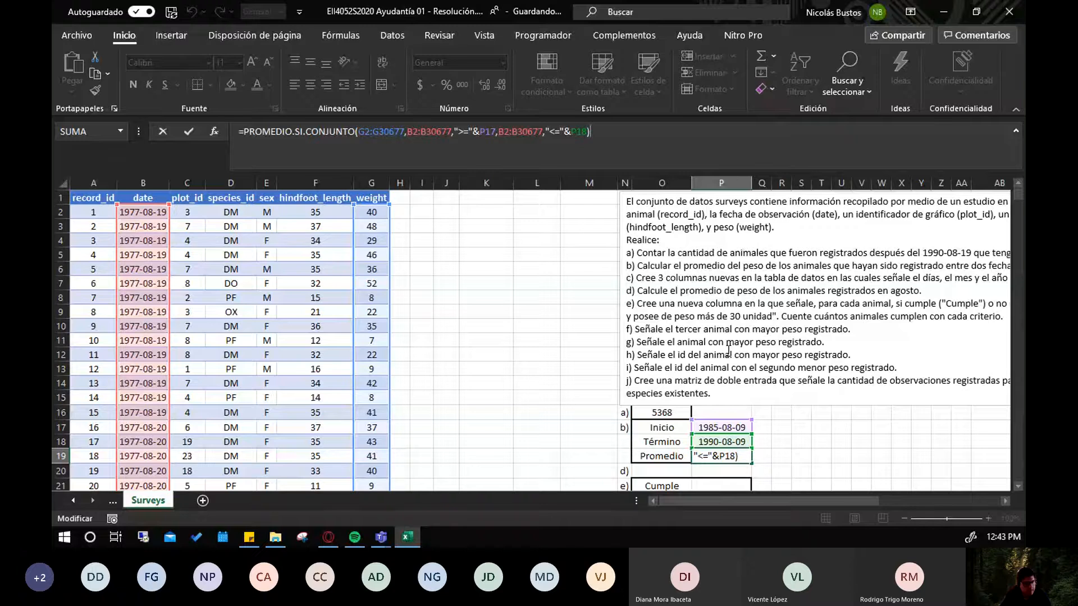
pyautogui.press('Return')
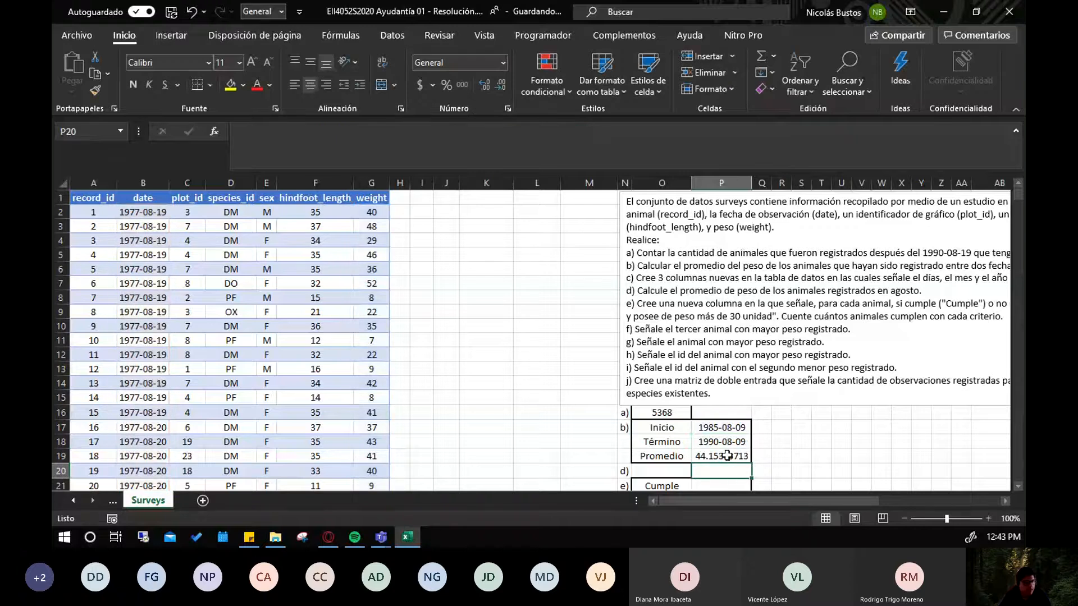
pyautogui.click(727, 456)
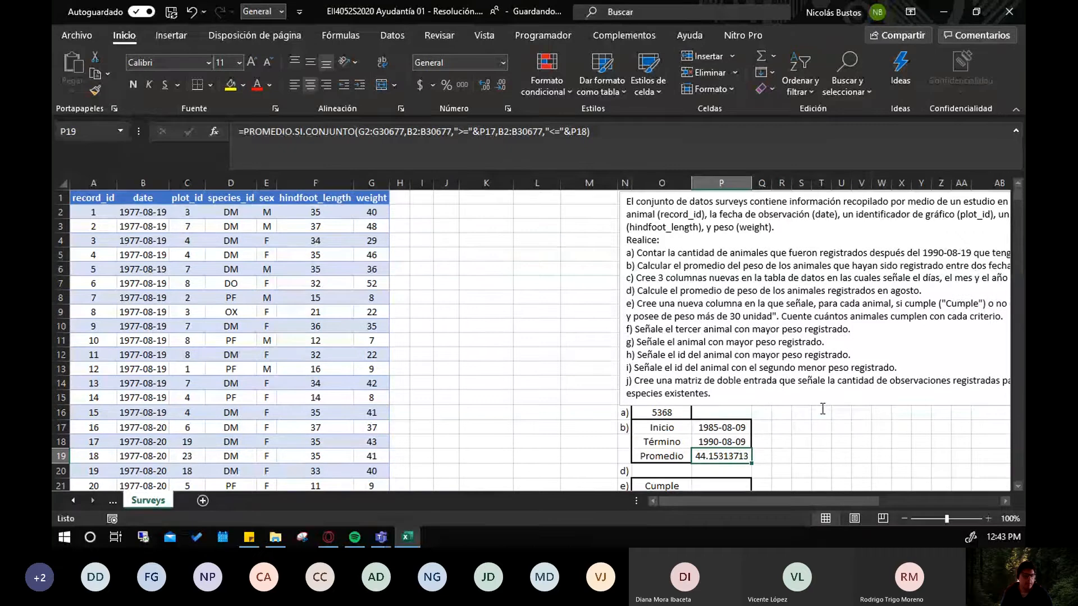
# Apply a thick outside border to the exercise d answer cell O20
pyautogui.scroll(-1, 814, 414)
pyautogui.click(666, 428)
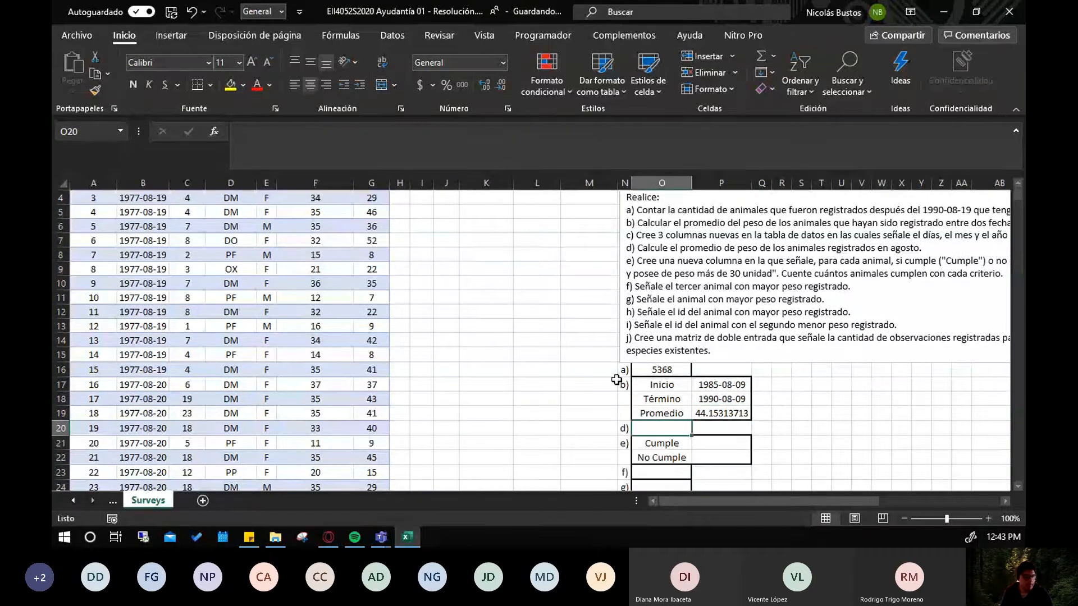
pyautogui.click(211, 86)
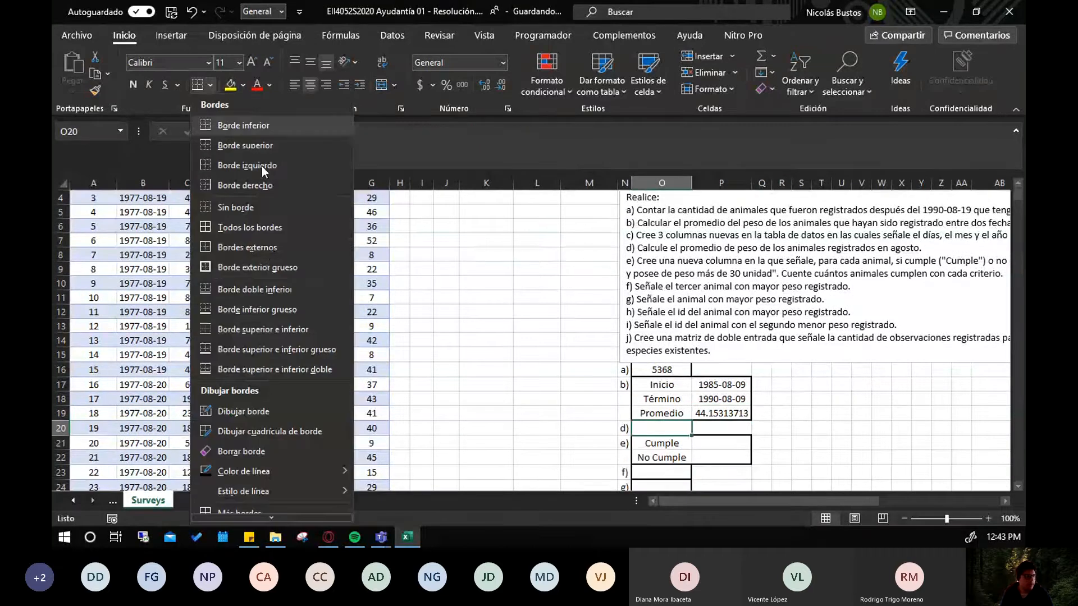
pyautogui.click(267, 265)
pyautogui.scroll(1, 814, 384)
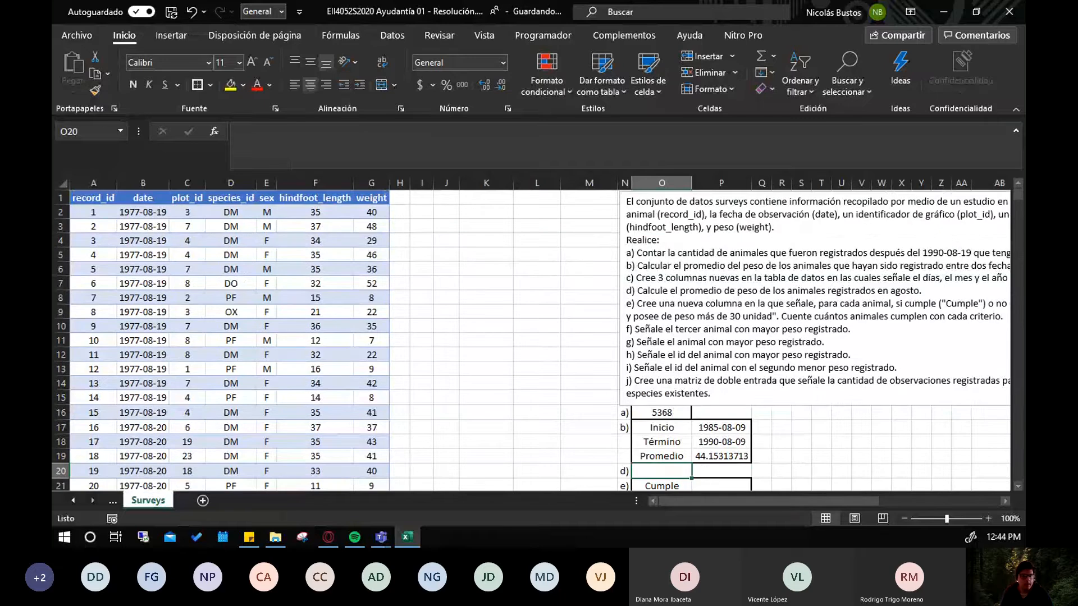
pyautogui.hotkey('alt', 'Tab')
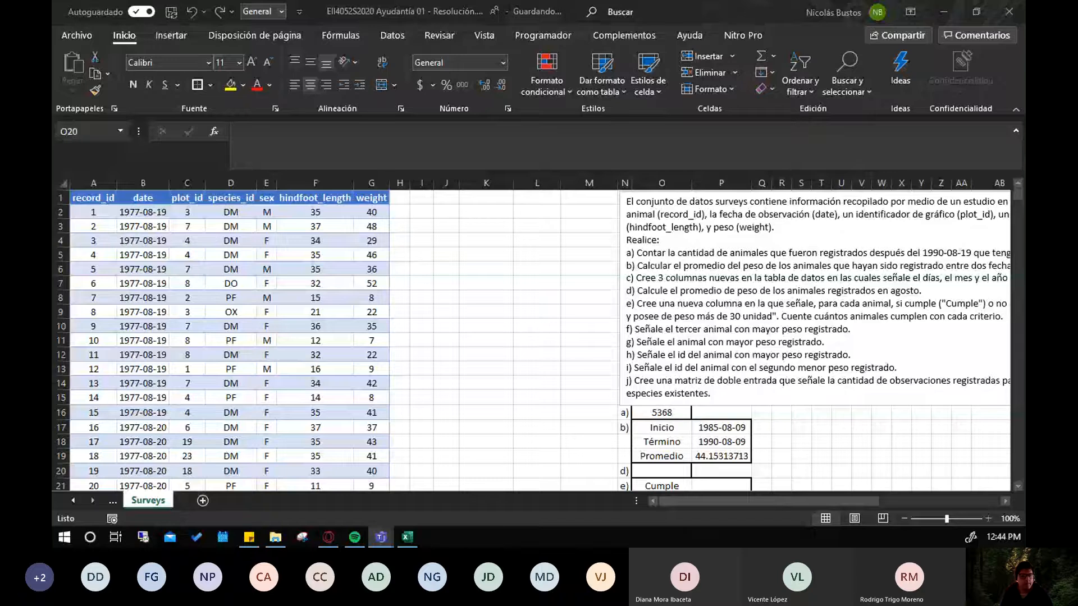
pyautogui.hotkey('alt', 'Tab')
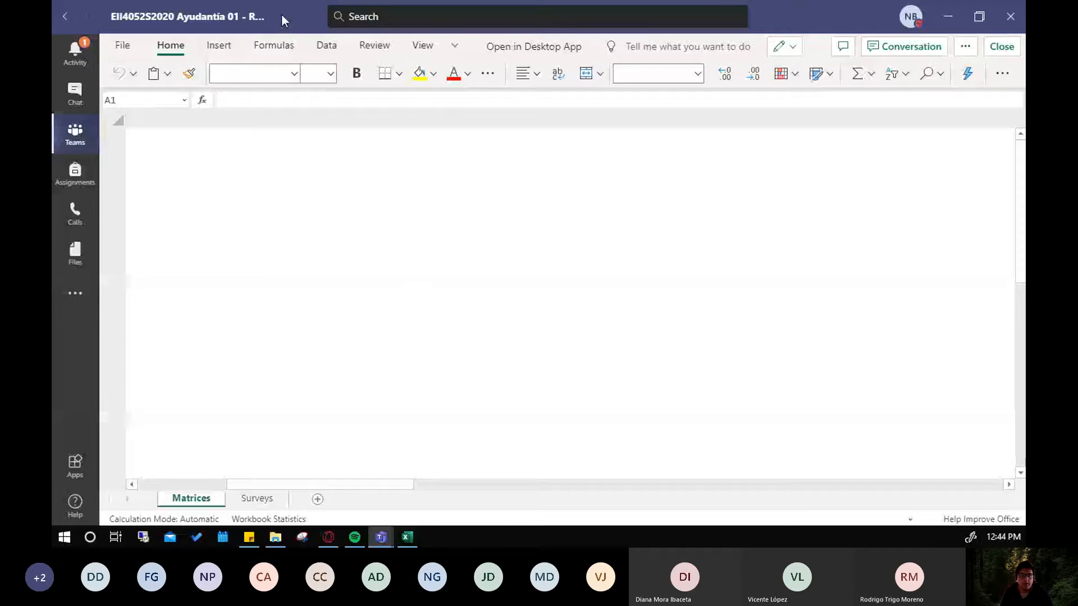
pyautogui.hotkey('alt', 'Tab')
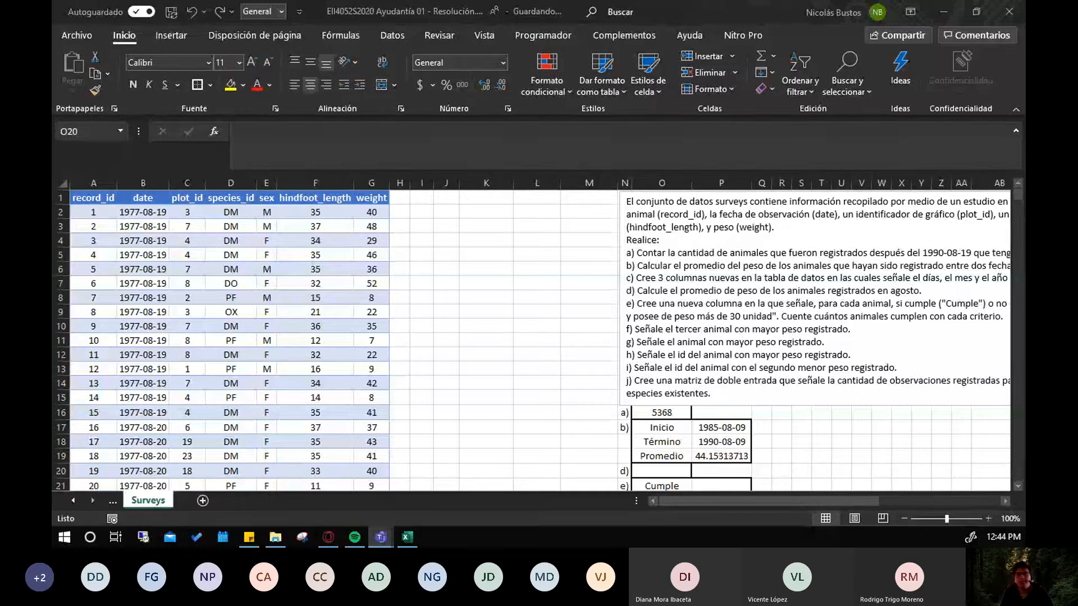
pyautogui.hotkey('alt', 'Tab')
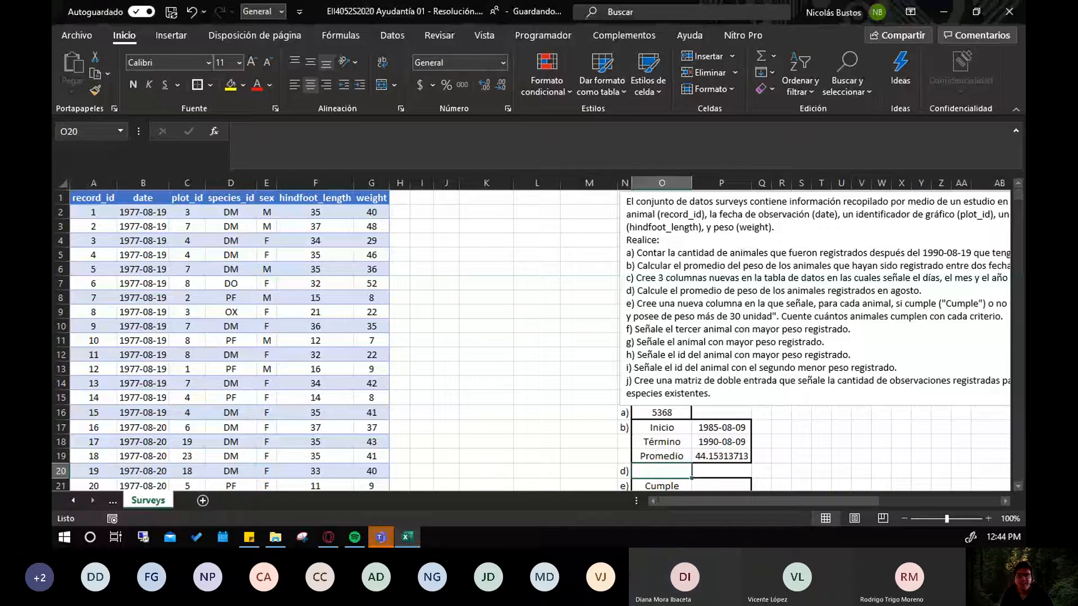
pyautogui.hotkey('alt', 'Tab')
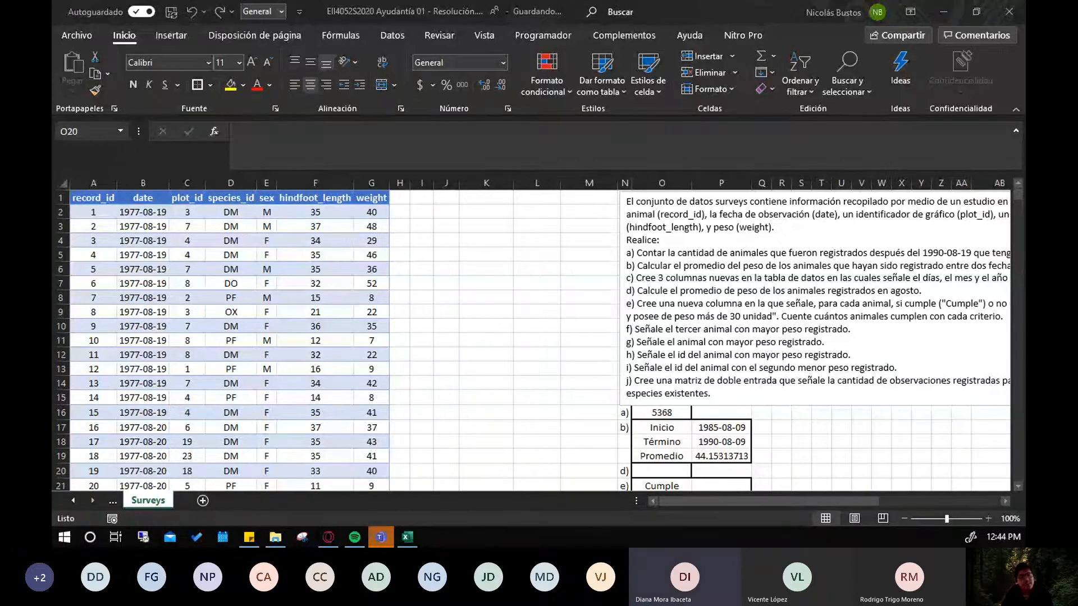
pyautogui.hotkey('alt', 'Tab')
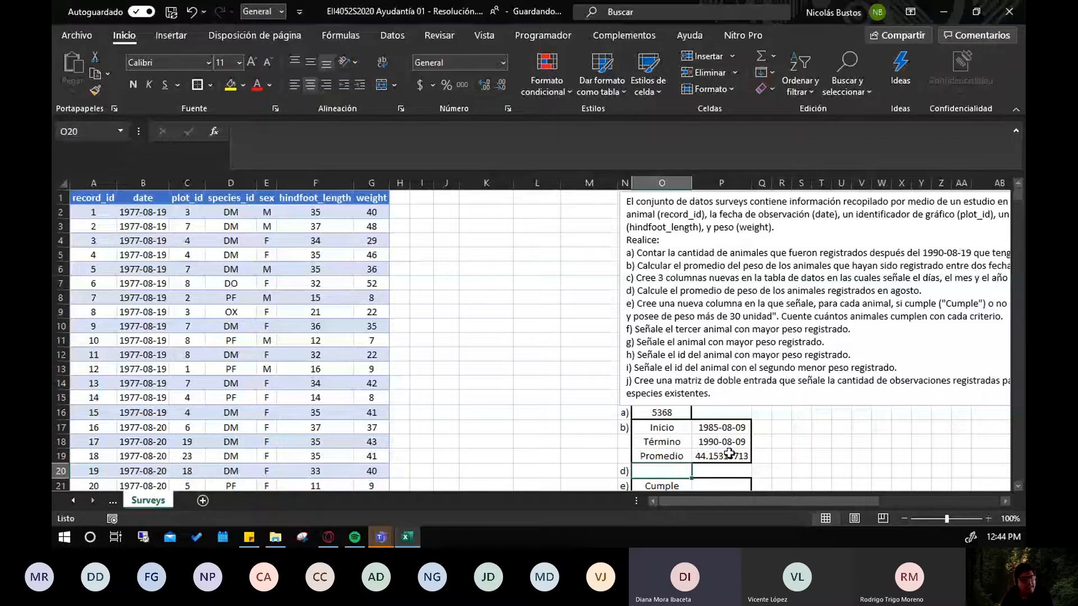
# Examine the quoted ">=" operator in the first criterion of the average formula in P19
pyautogui.click(723, 456)
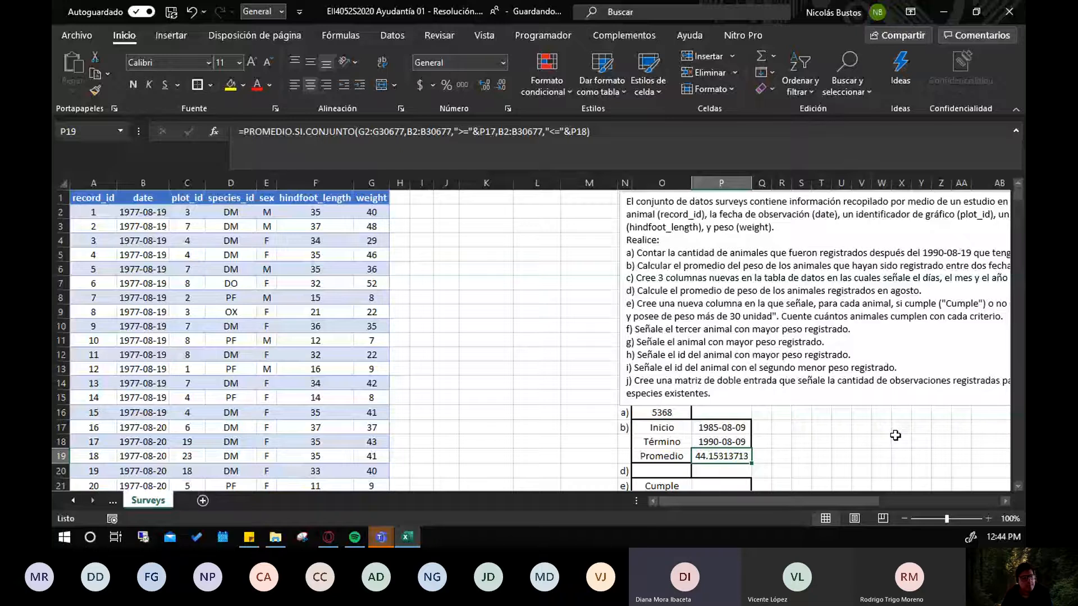
pyautogui.click(459, 134)
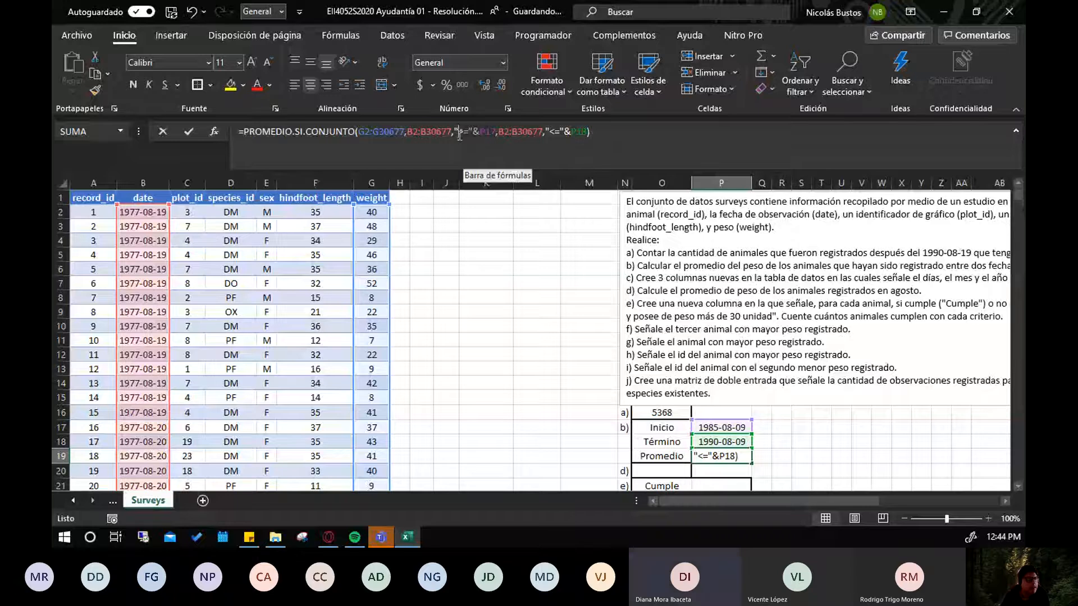
pyautogui.click(470, 134)
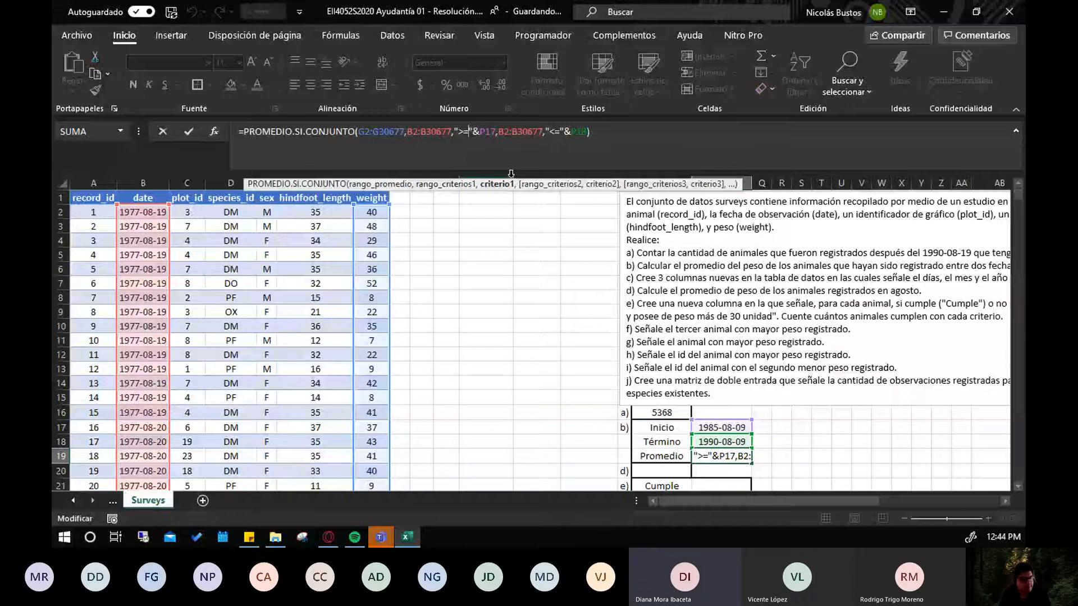
pyautogui.press('Return')
pyautogui.scroll(-1, 694, 447)
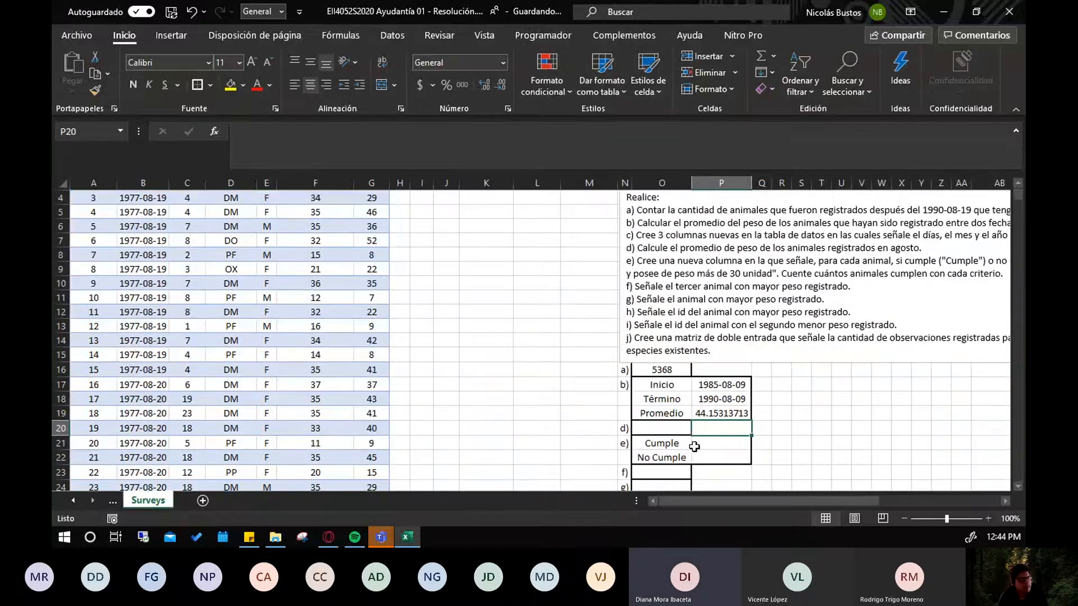
pyautogui.press('Left')
pyautogui.moveTo(730, 504); pyautogui.dragTo(740, 503)
pyautogui.scroll(1, 707, 444)
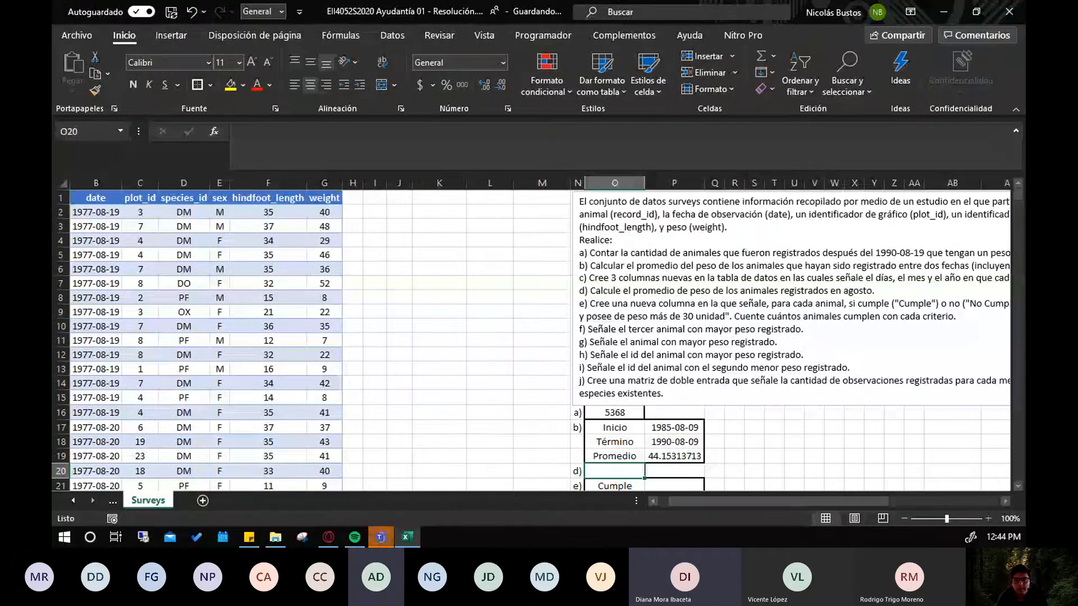
# Examine how the average formula in P19 joins the quoted operator to the Inicio cell P17 with "&"
pyautogui.click(663, 454)
pyautogui.click(664, 454)
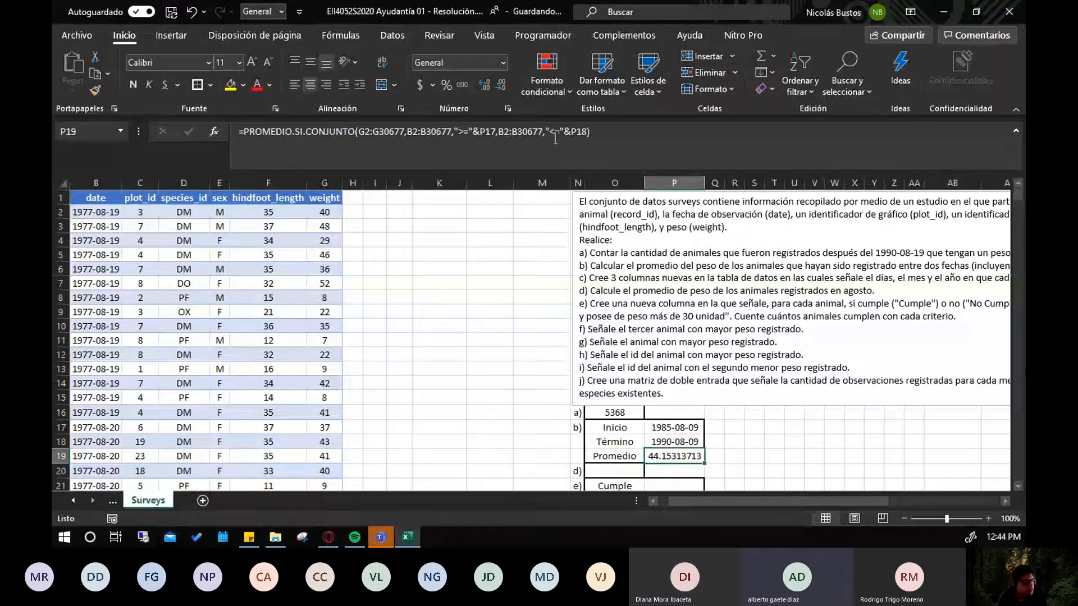
pyautogui.click(477, 132)
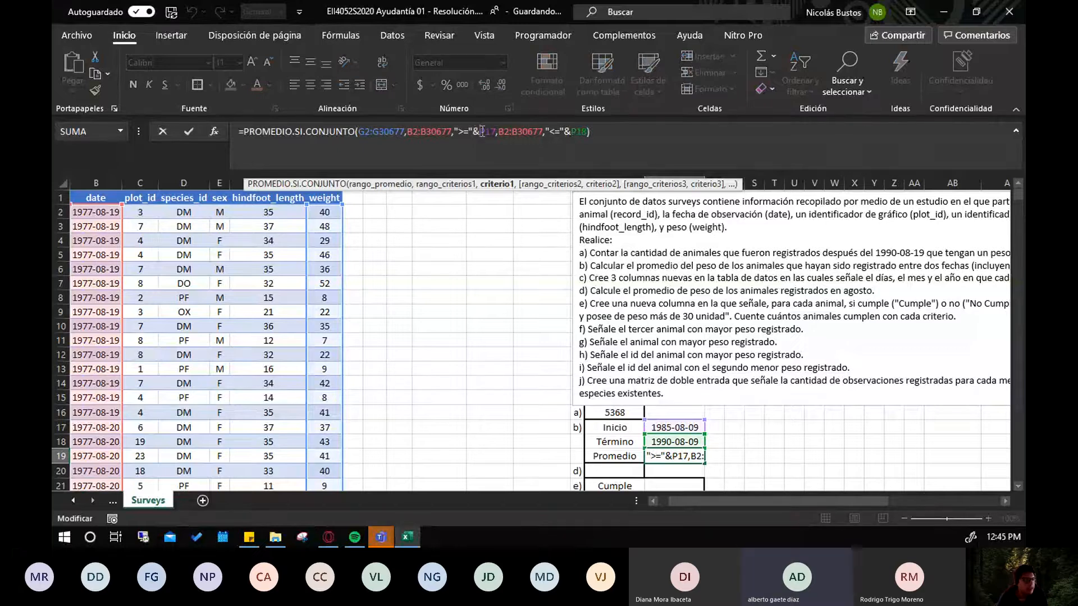
pyautogui.click(454, 131)
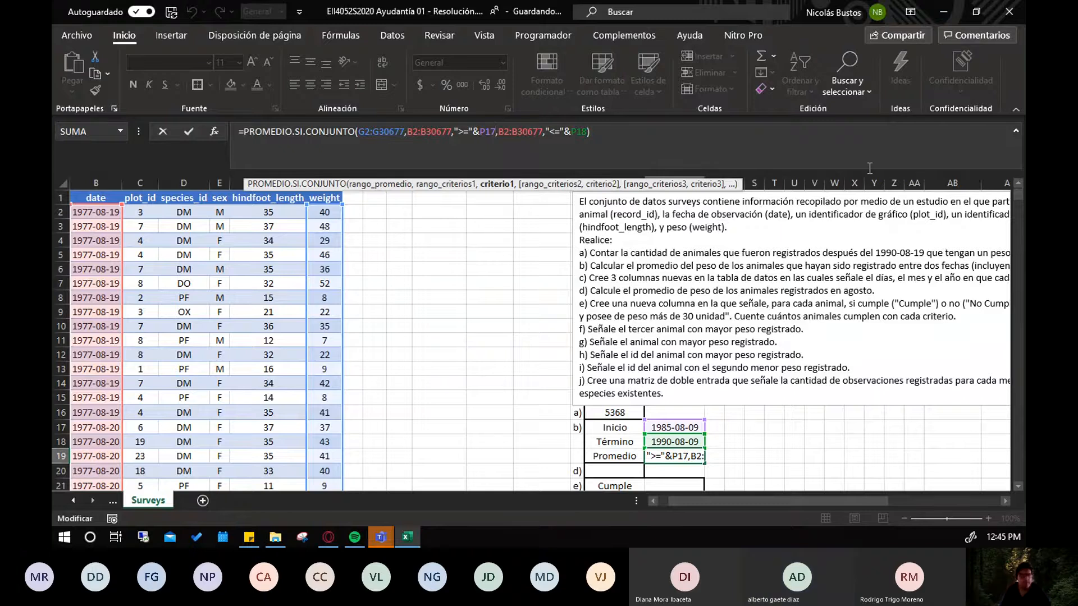
pyautogui.press('Return')
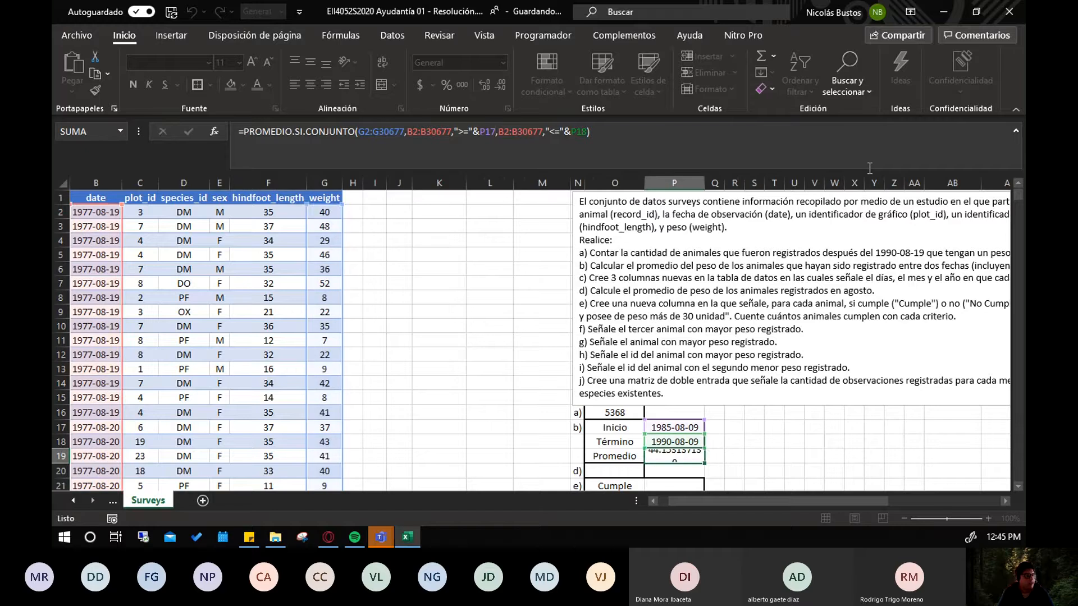
# Read the full statements of exercises c and d in the instructions and locate the date column they refer to
pyautogui.scroll(-1, 677, 464)
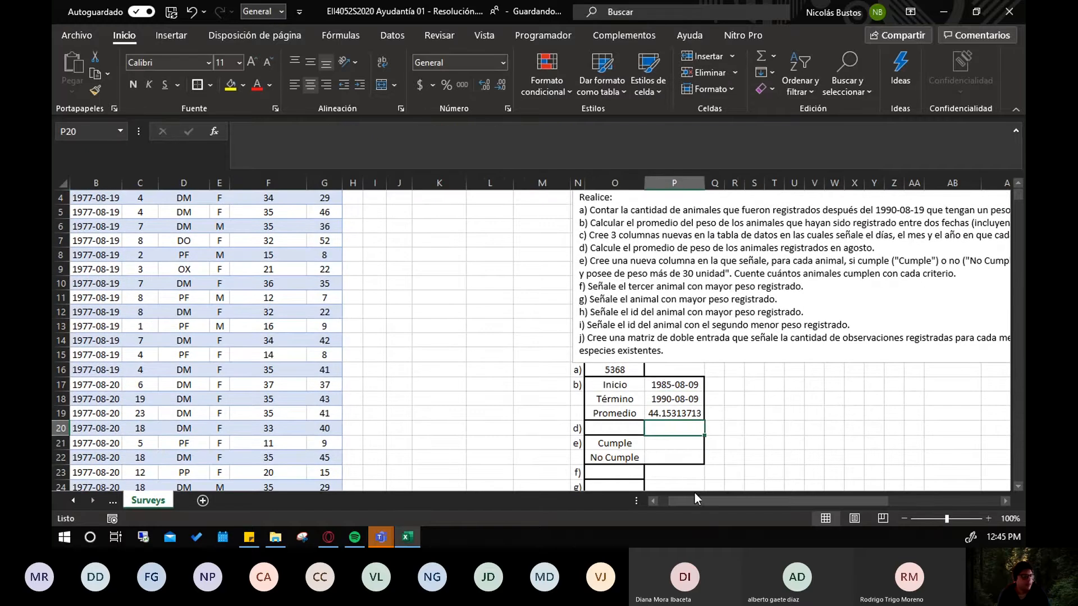
pyautogui.moveTo(695, 498); pyautogui.dragTo(761, 510)
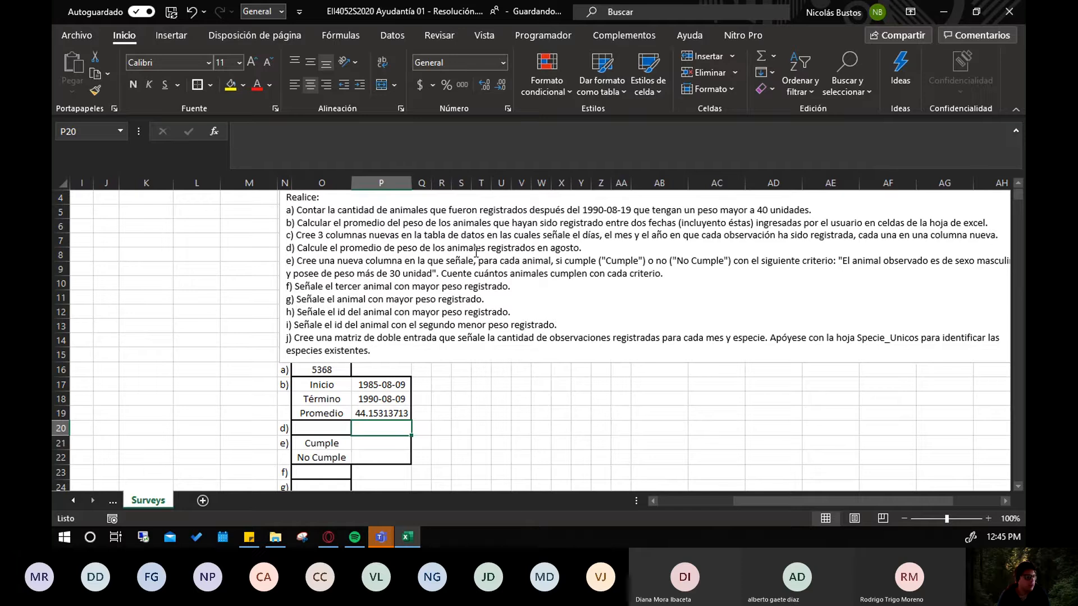
pyautogui.click(586, 247)
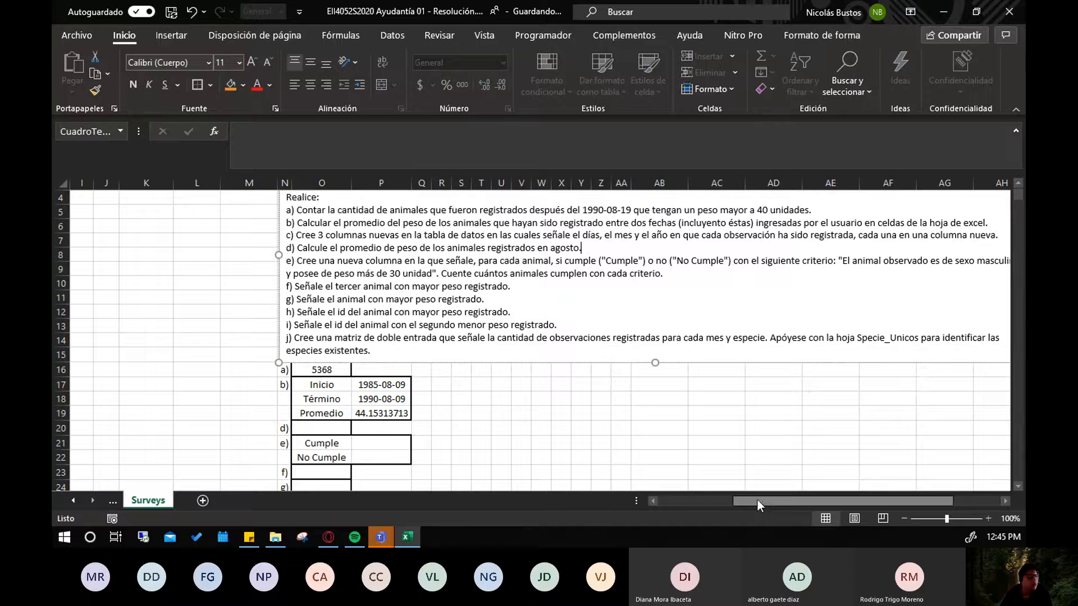
pyautogui.click(375, 385)
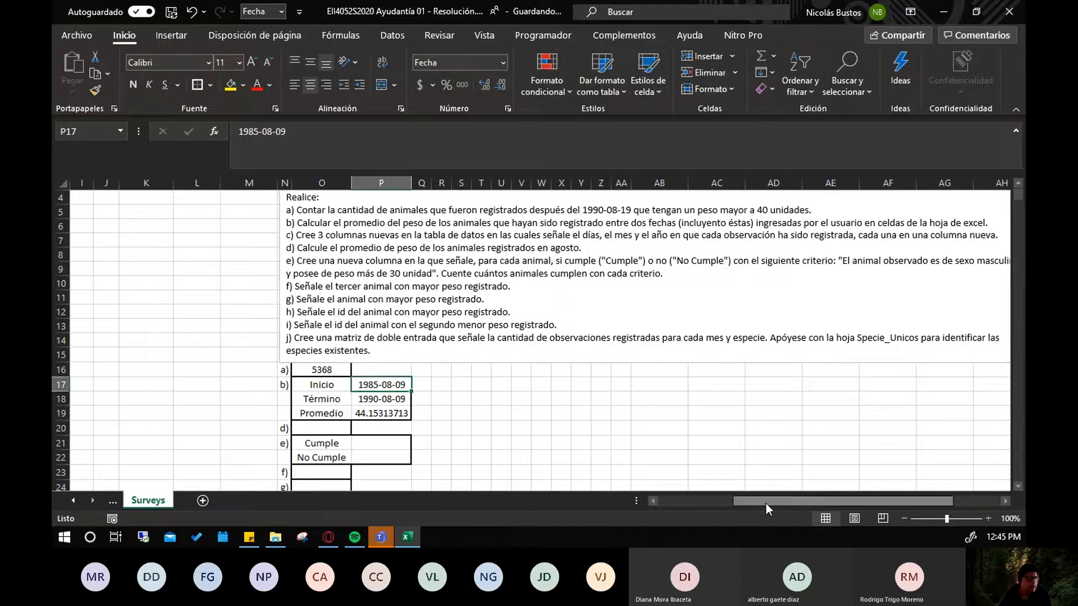
pyautogui.moveTo(766, 503); pyautogui.dragTo(673, 506)
pyautogui.scroll(1, 447, 375)
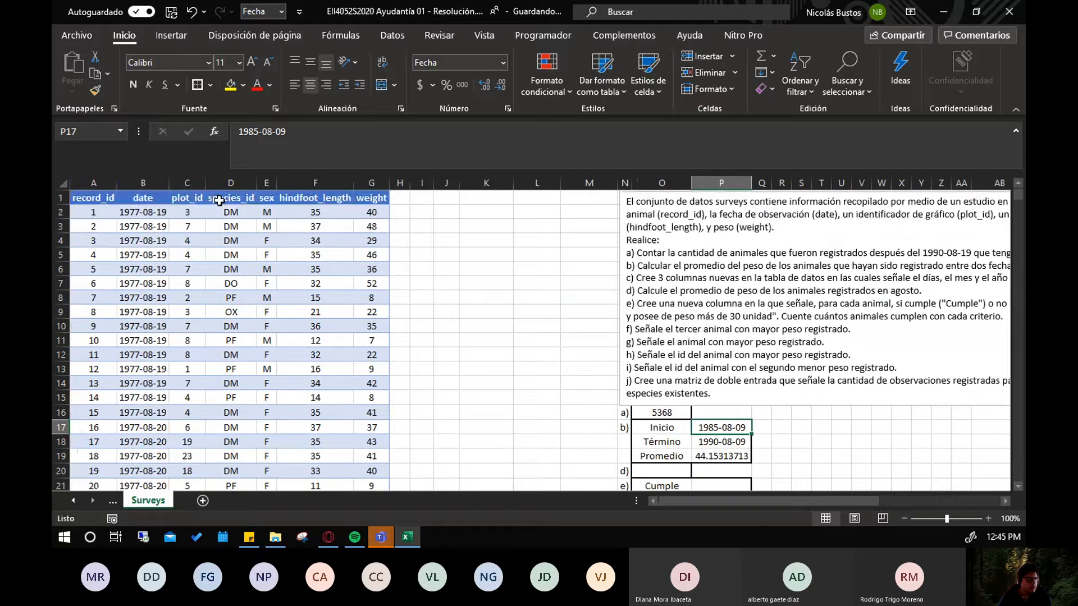
pyautogui.click(131, 210)
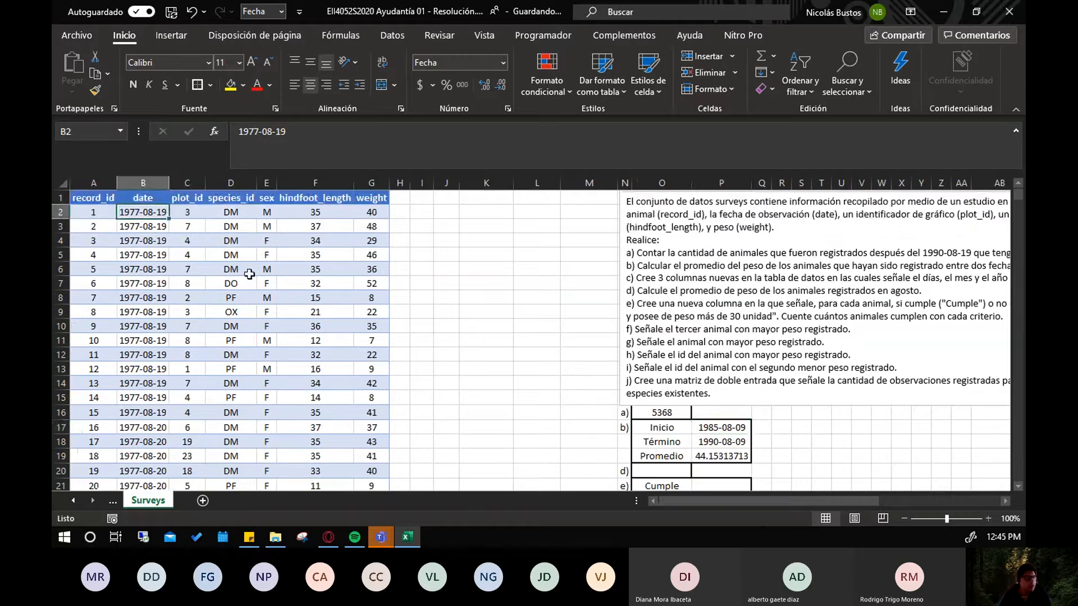
# Add the column header "Mes" in H1, next to the weight column
pyautogui.click(398, 199)
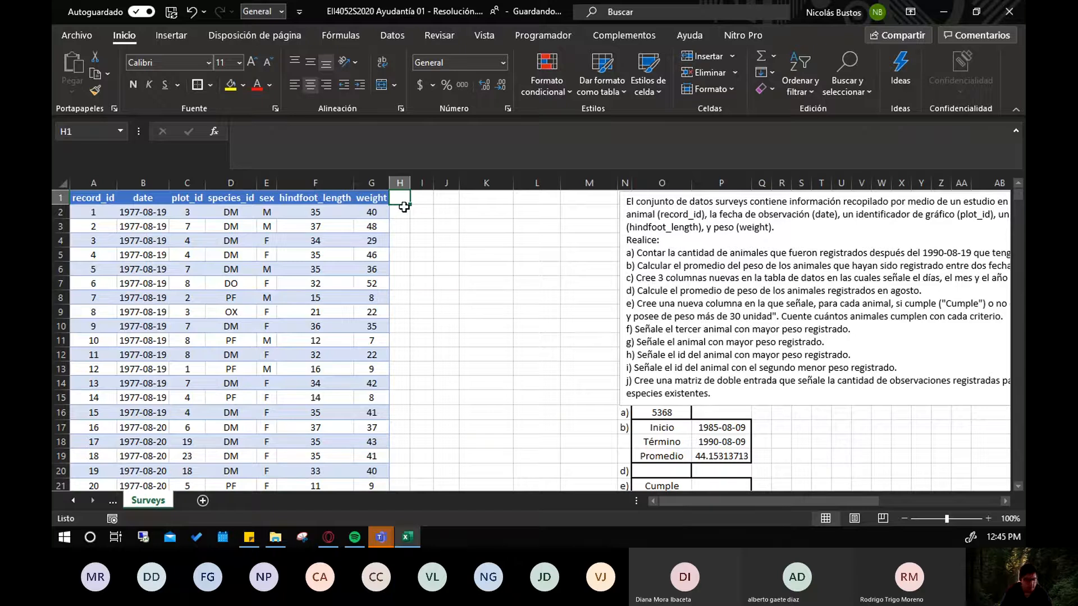
pyautogui.write('Mes')
pyautogui.press('Return')
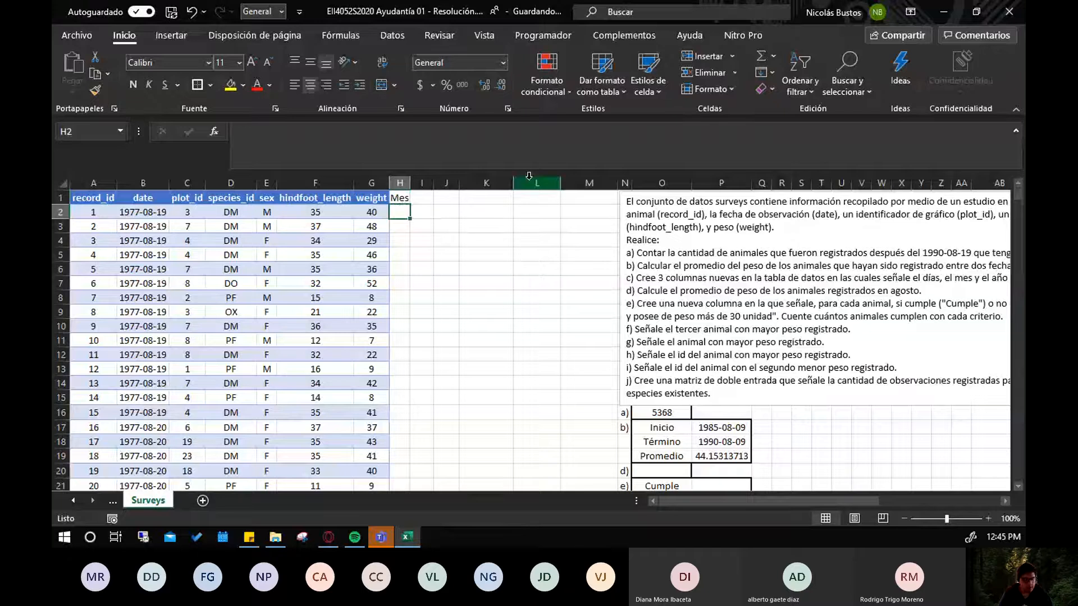
# Enter =MES(B2) in H2 to extract the month from the first record's date
pyautogui.write('=mes')
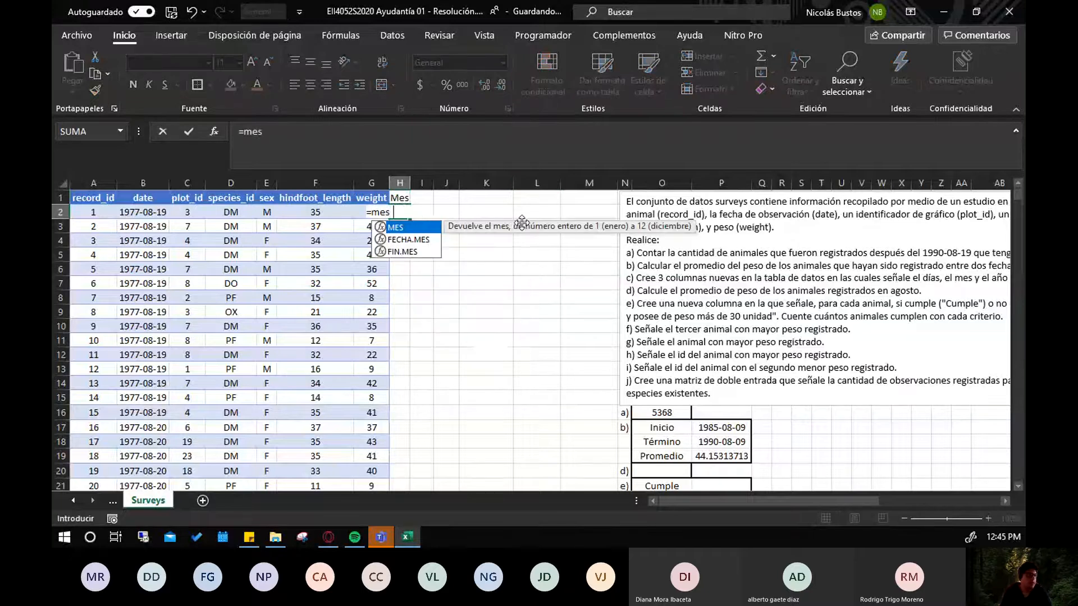
pyautogui.press('Tab')
pyautogui.click(146, 218)
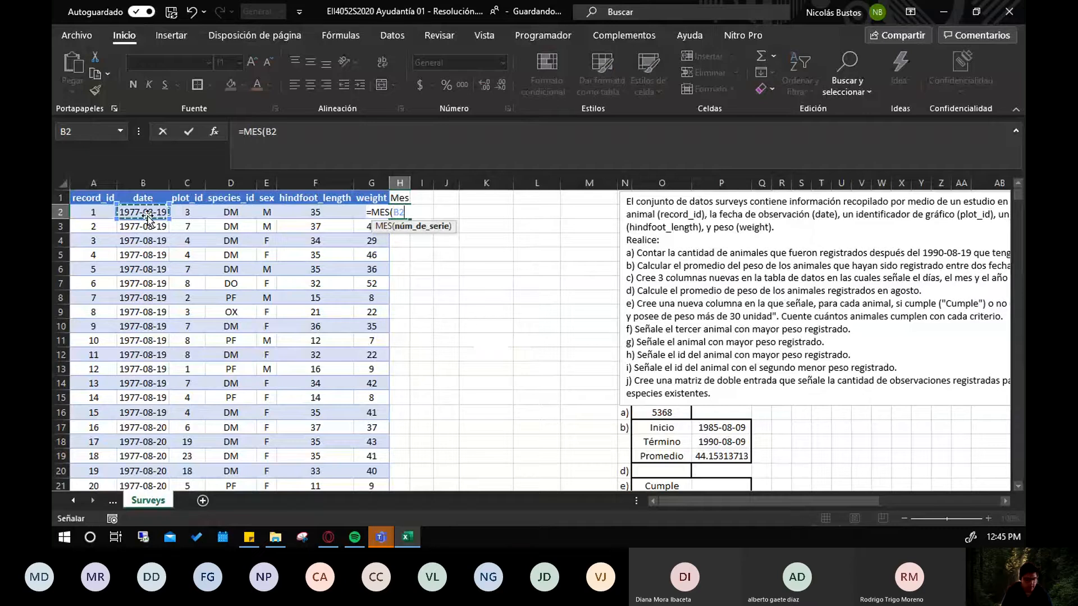
pyautogui.write(')')
pyautogui.press('Return')
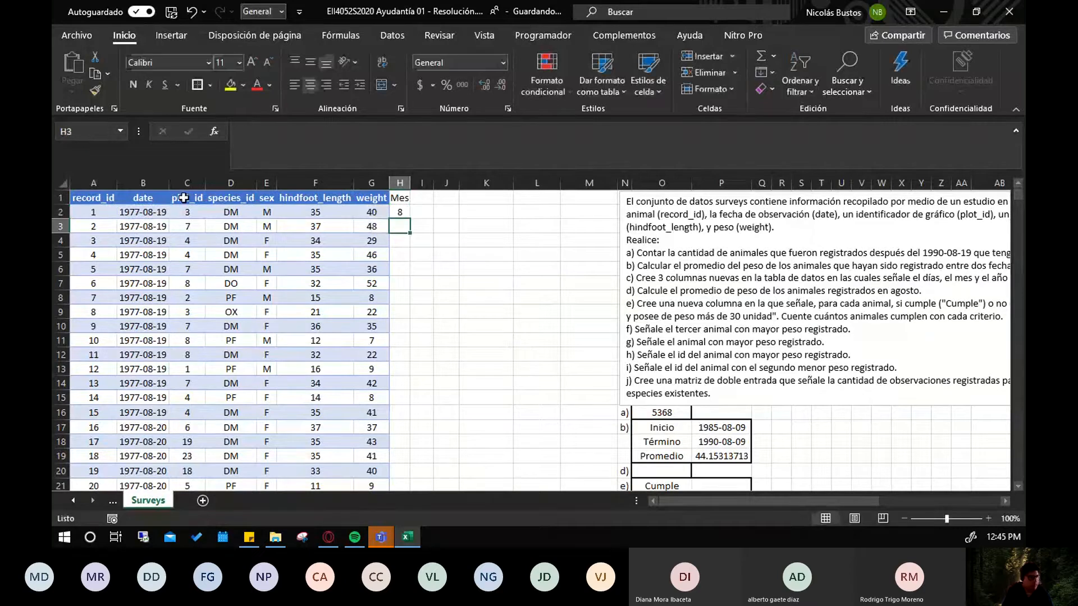
# Fill the month formula from H2 down to H6
pyautogui.click(404, 214)
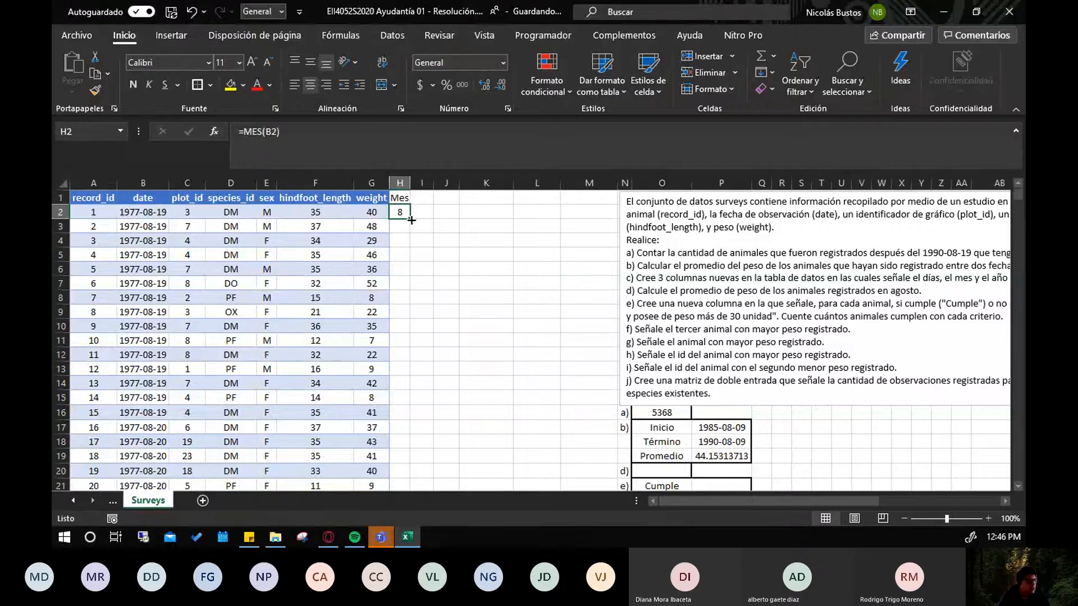
pyautogui.moveTo(412, 220); pyautogui.dragTo(414, 222)
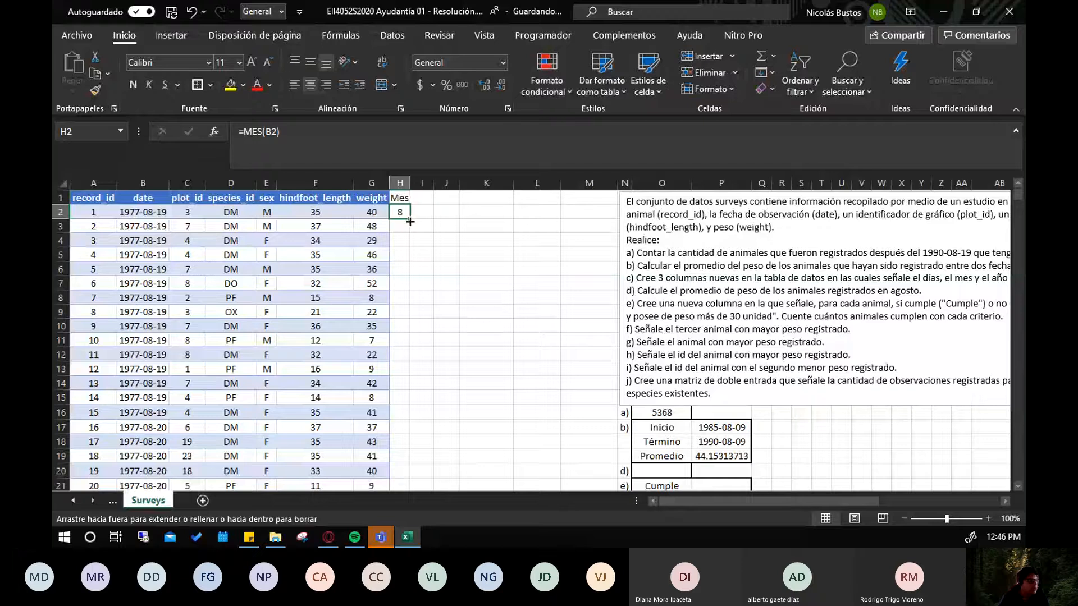
pyautogui.moveTo(409, 222); pyautogui.dragTo(409, 271)
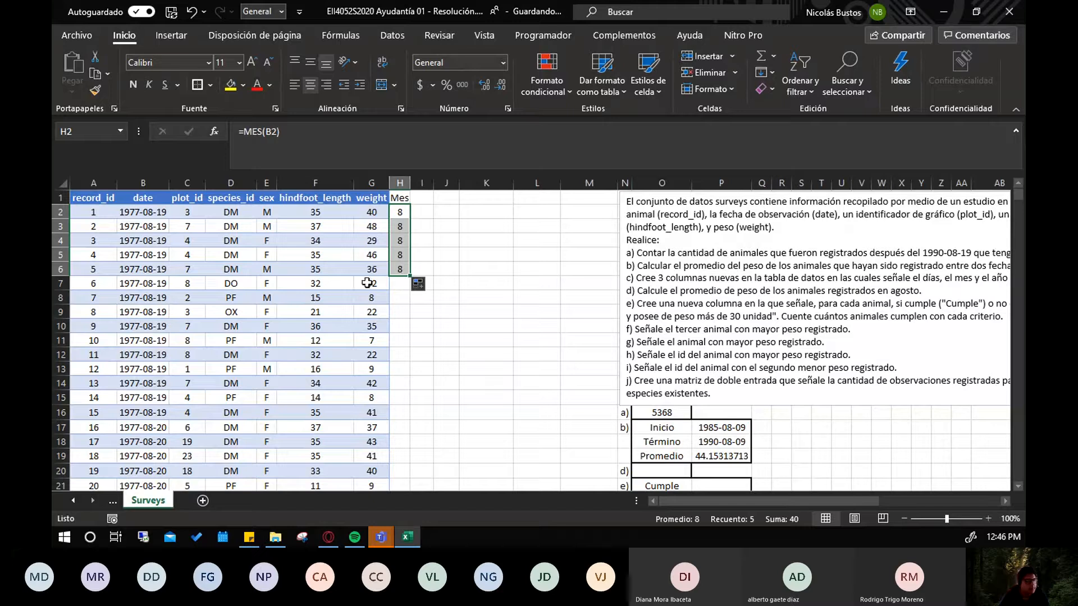
# Fill the month formula from H6 down to the last record of the data
pyautogui.click(399, 212)
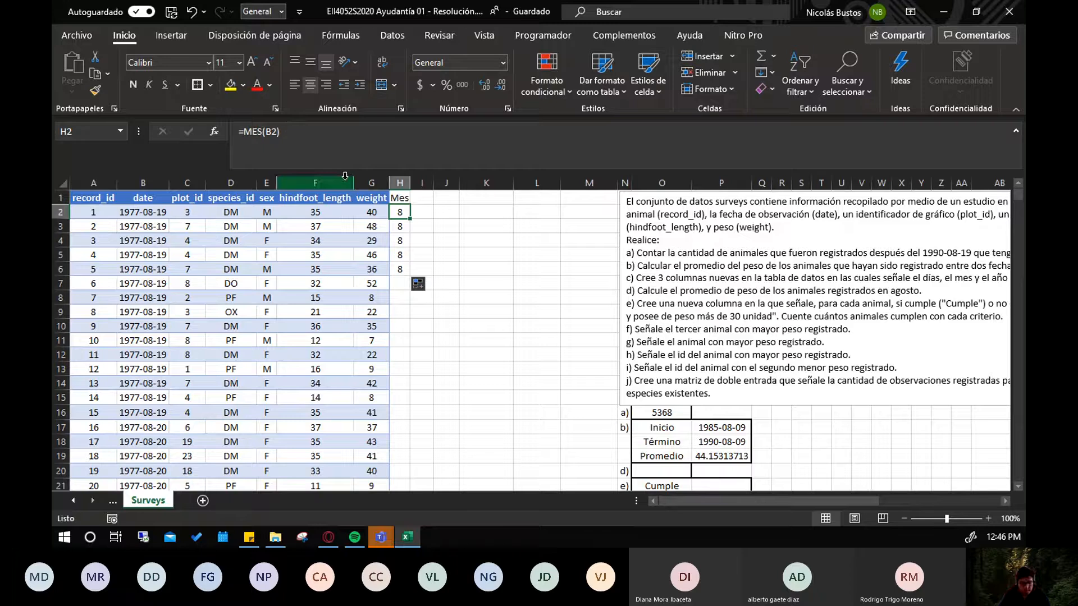
pyautogui.press('Down')
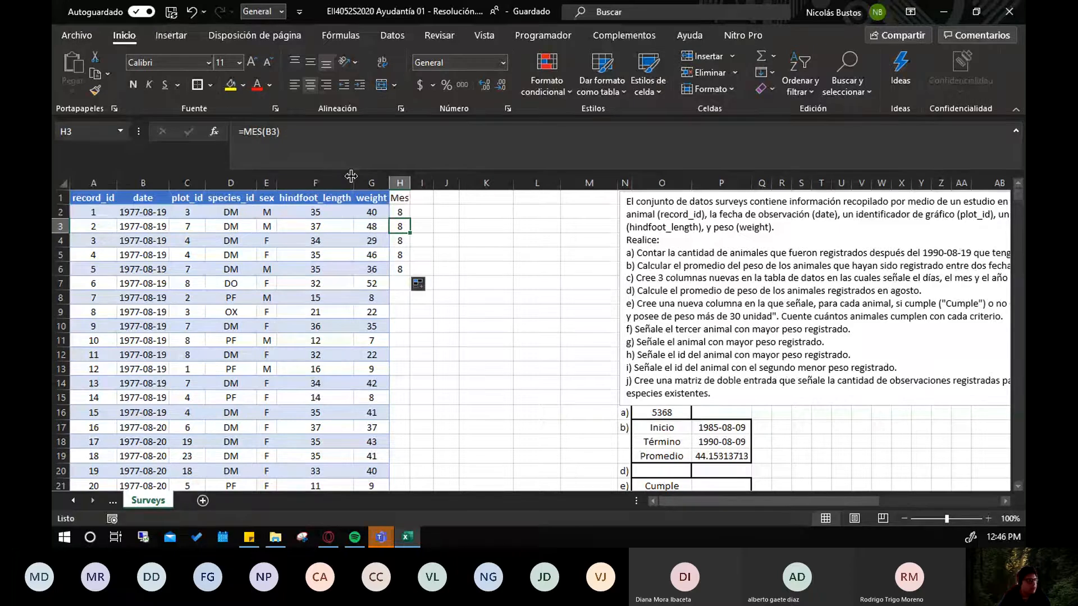
pyautogui.press('Down')
pyautogui.press('Down')
pyautogui.press('Down')
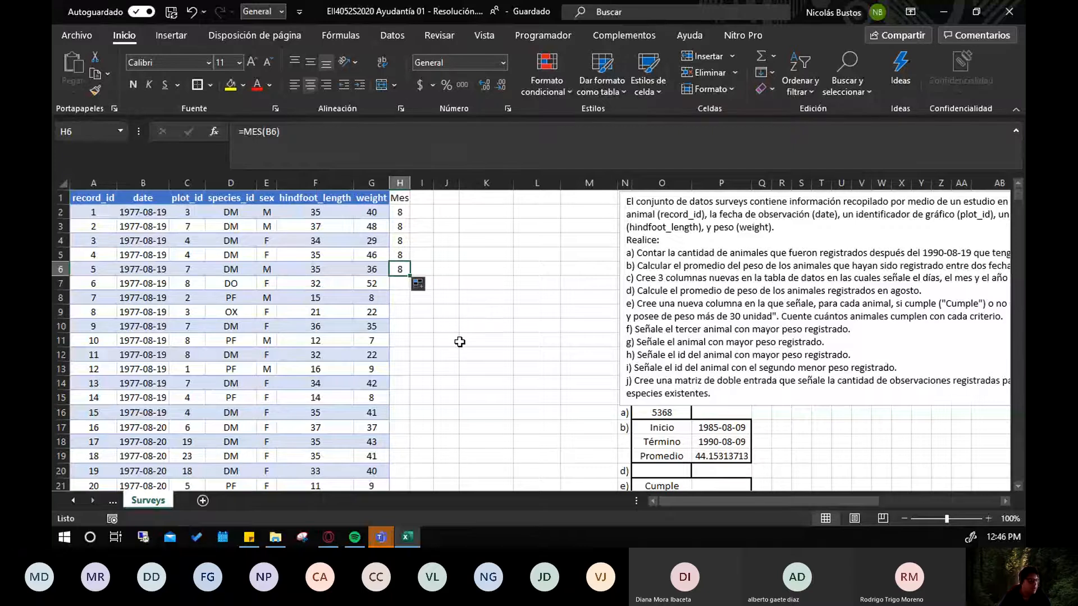
pyautogui.doubleClick(409, 274)
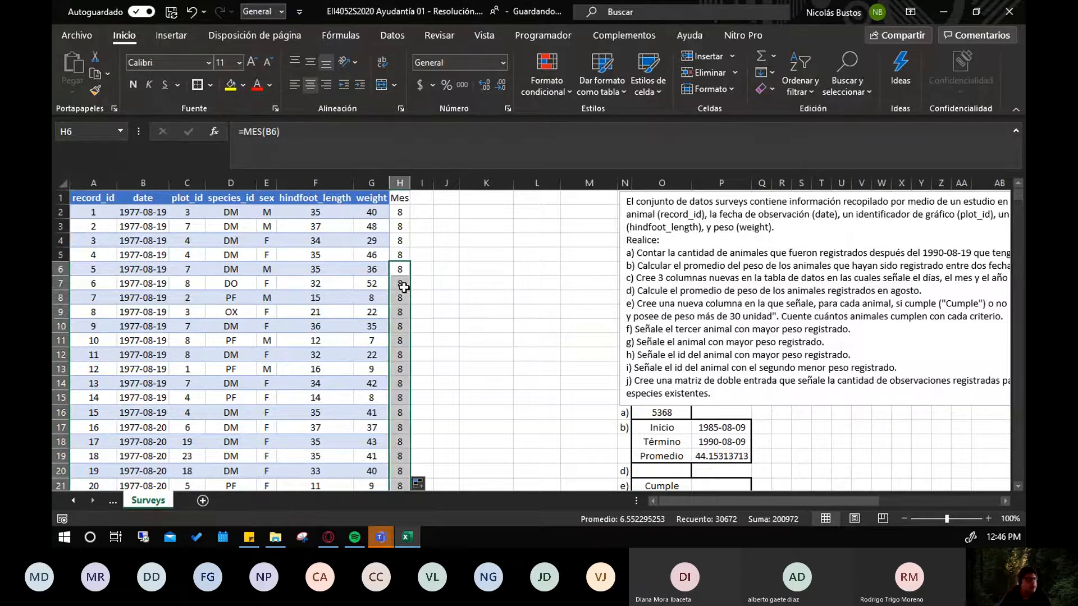
# Check the month formula in the last record, row 30677, against its date and review the first rows of the Mes column
pyautogui.click(403, 283)
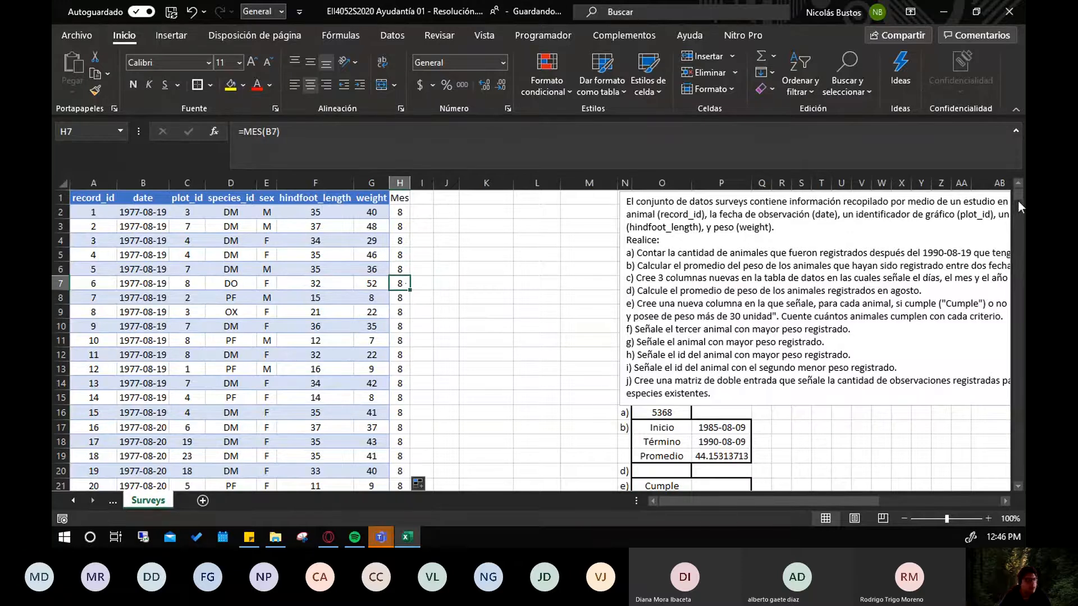
pyautogui.moveTo(1018, 202); pyautogui.dragTo(1017, 205)
pyautogui.moveTo(1009, 425); pyautogui.dragTo(1018, 483)
pyautogui.click(409, 397)
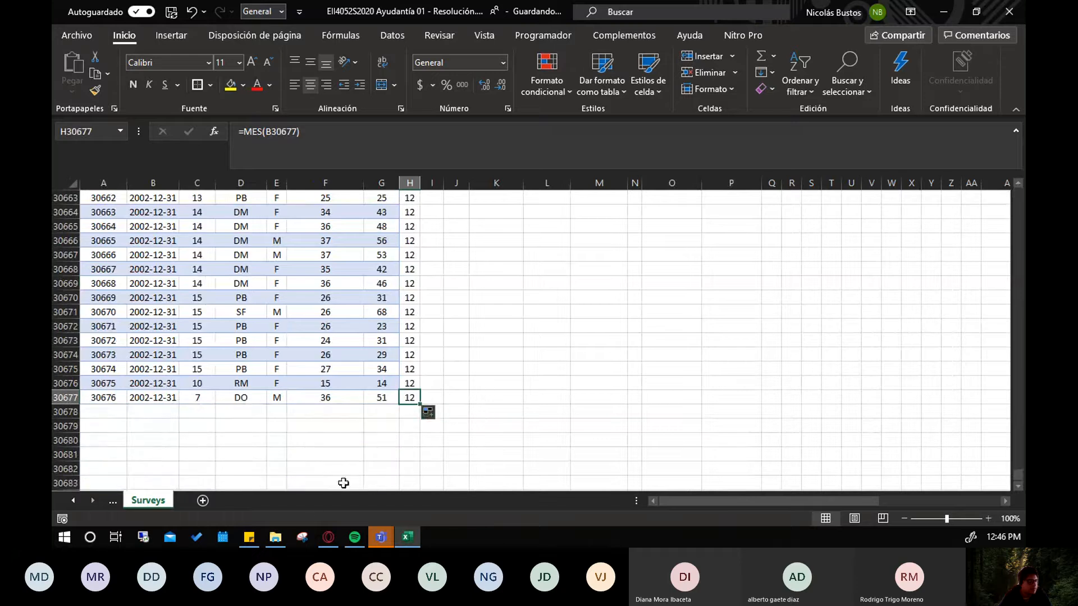
pyautogui.click(161, 398)
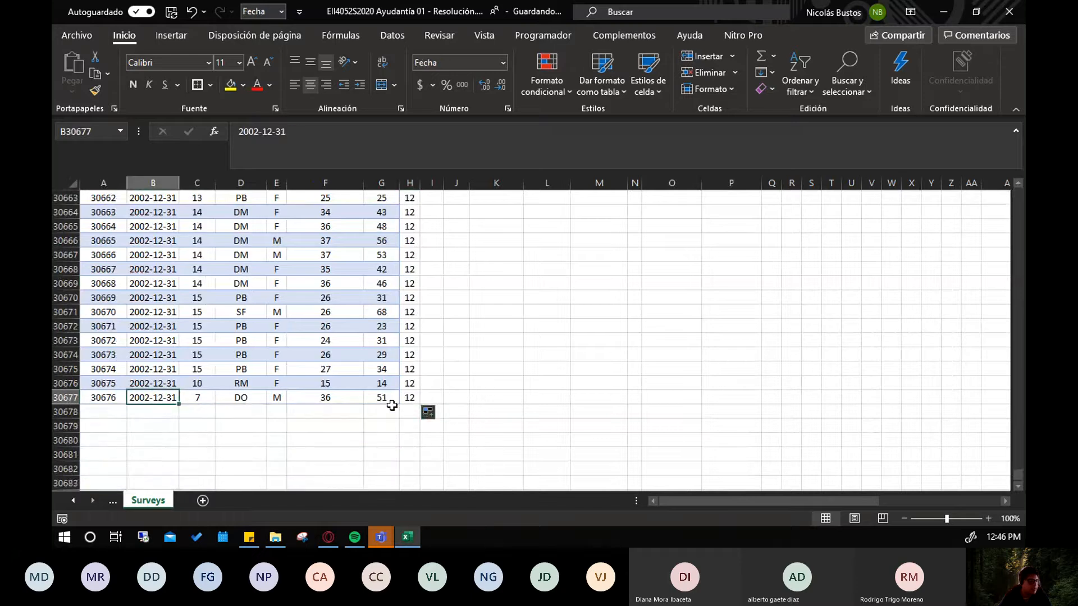
pyautogui.click(409, 400)
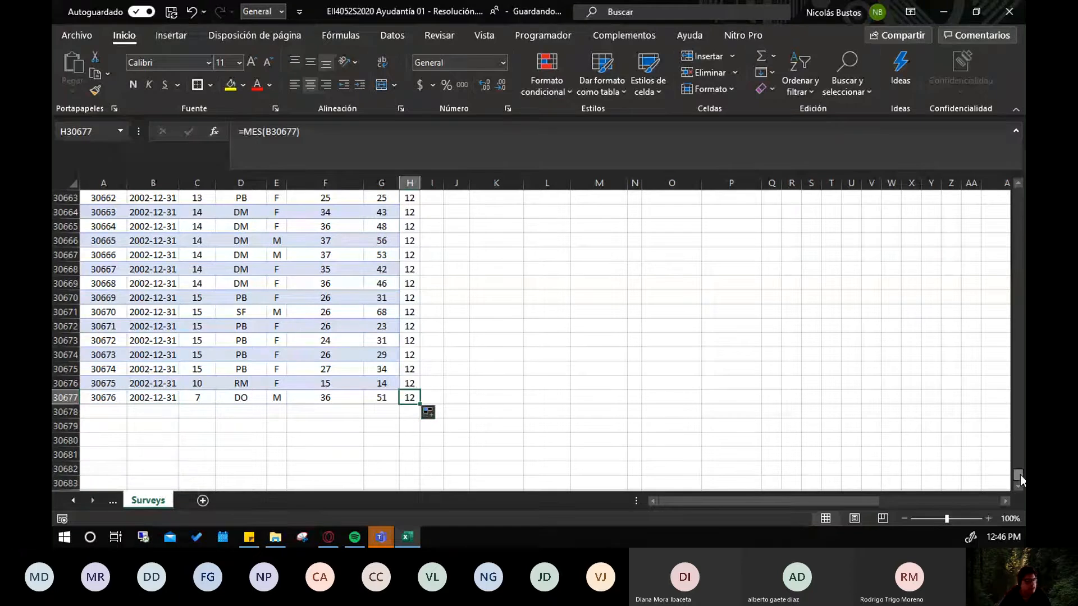
pyautogui.moveTo(1019, 474); pyautogui.dragTo(1019, 196)
pyautogui.click(399, 216)
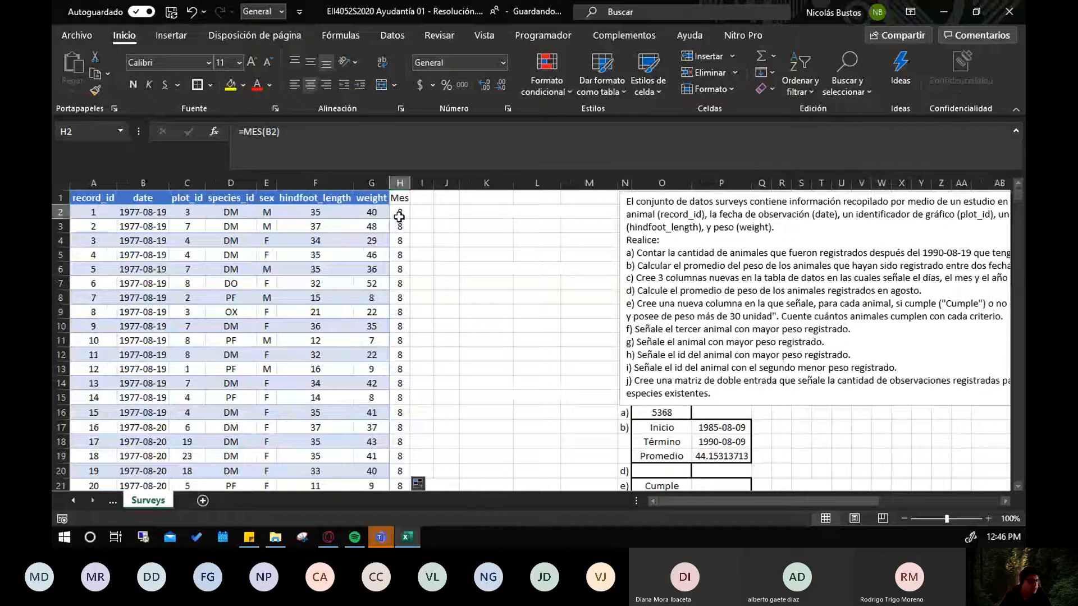
pyautogui.moveTo(399, 217); pyautogui.dragTo(399, 290)
pyautogui.click(527, 353)
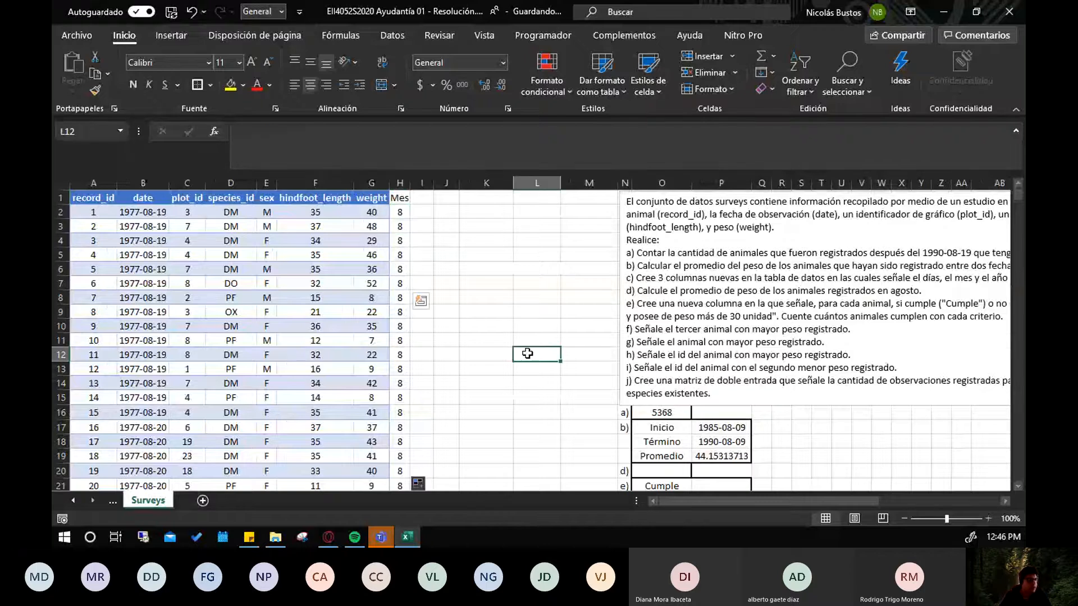
# Read exercise d and start a PROMEDIO.SI formula in its answer cell O20
pyautogui.scroll(-2, 659, 384)
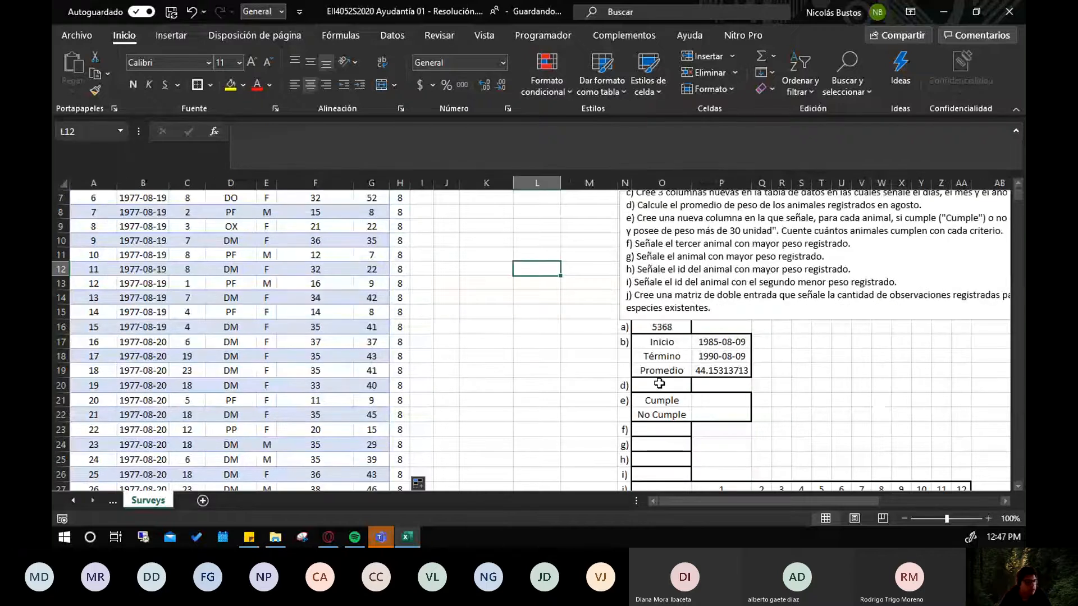
pyautogui.scroll(1, 659, 383)
pyautogui.click(638, 248)
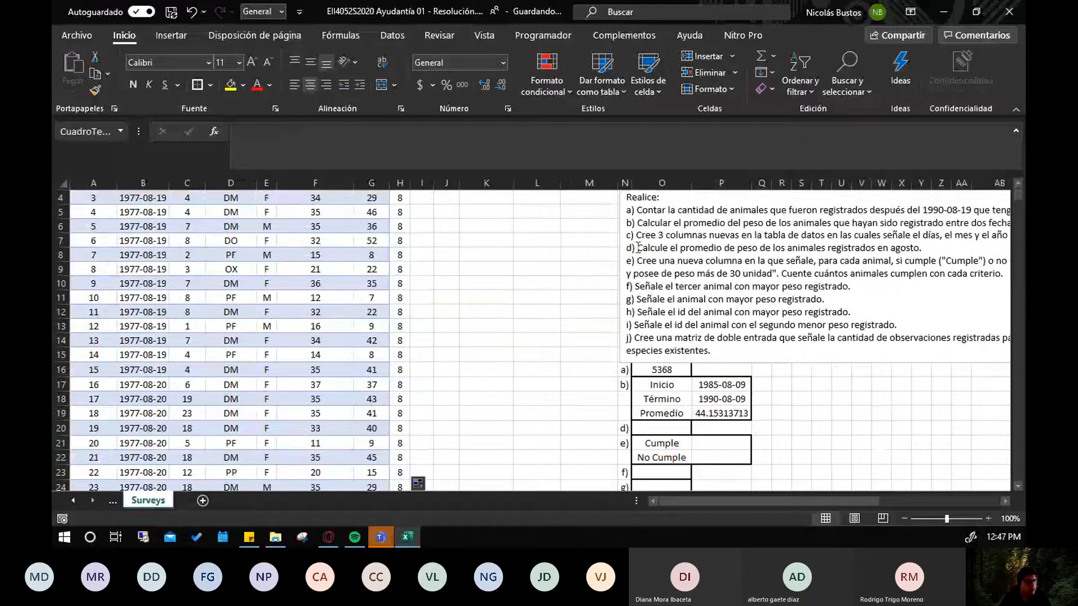
pyautogui.moveTo(638, 247); pyautogui.dragTo(758, 247)
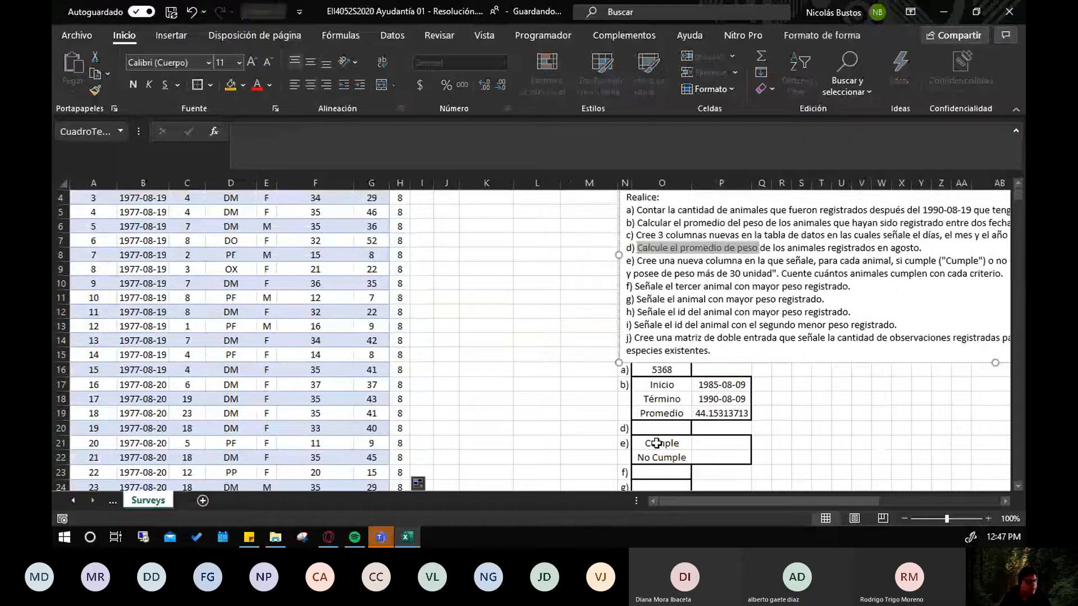
pyautogui.click(661, 429)
pyautogui.scroll(1, 410, 379)
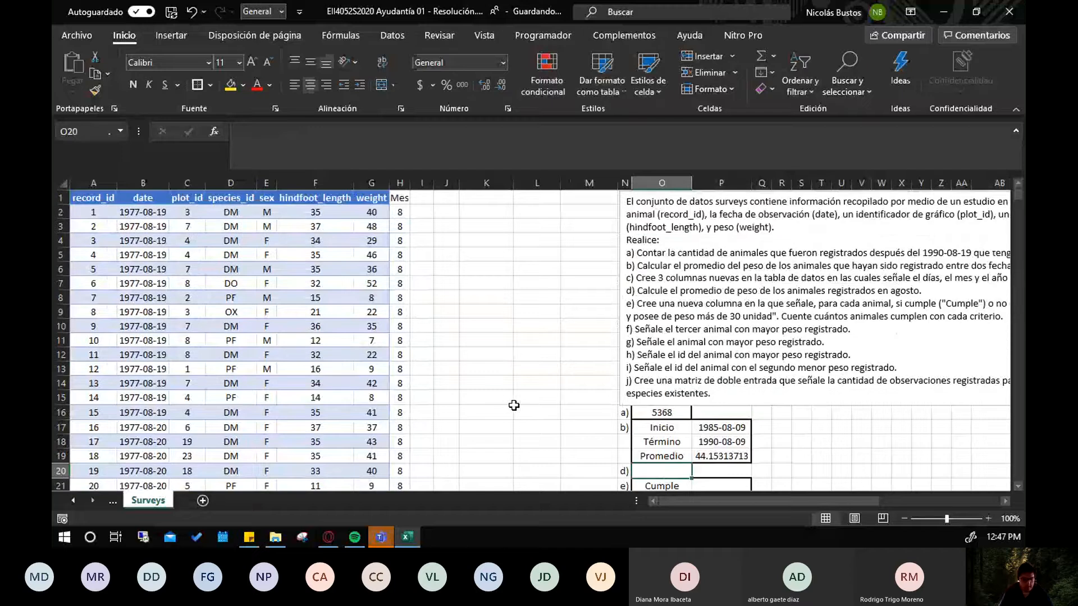
pyautogui.write('=prom')
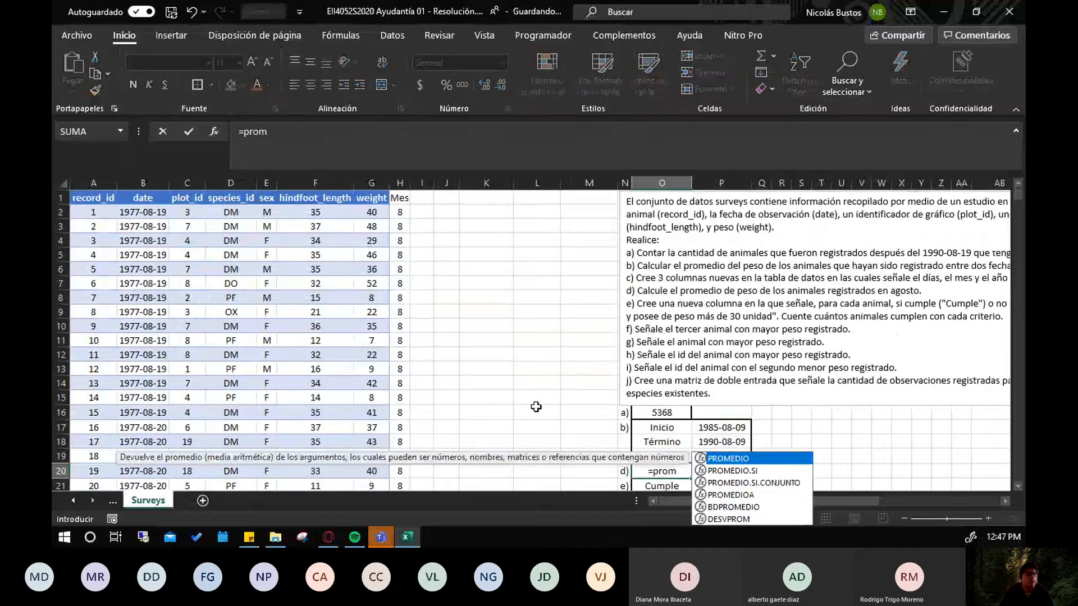
pyautogui.press('Down')
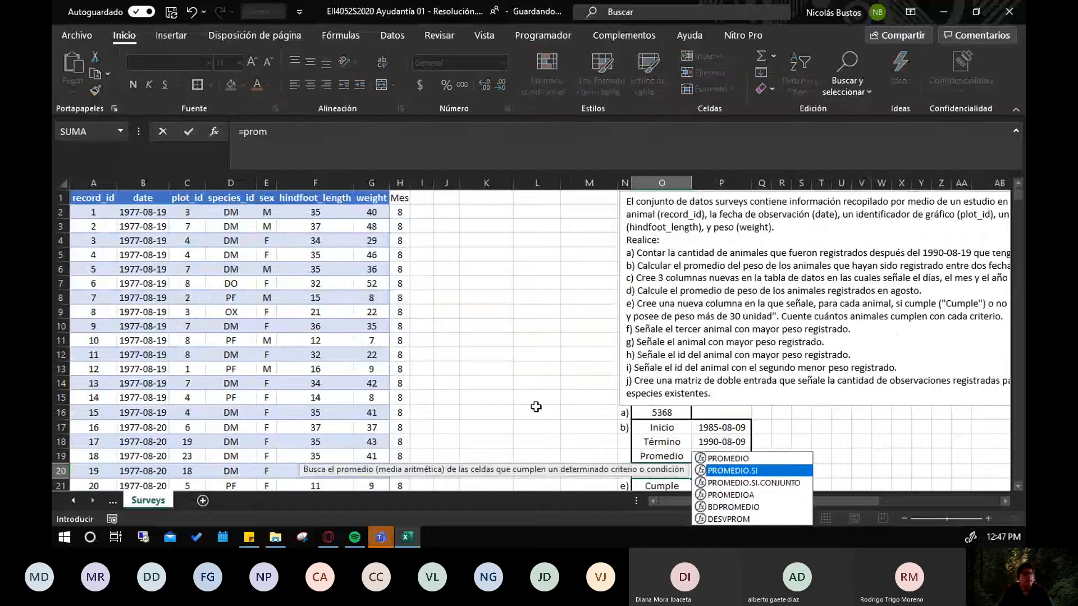
pyautogui.doubleClick(756, 472)
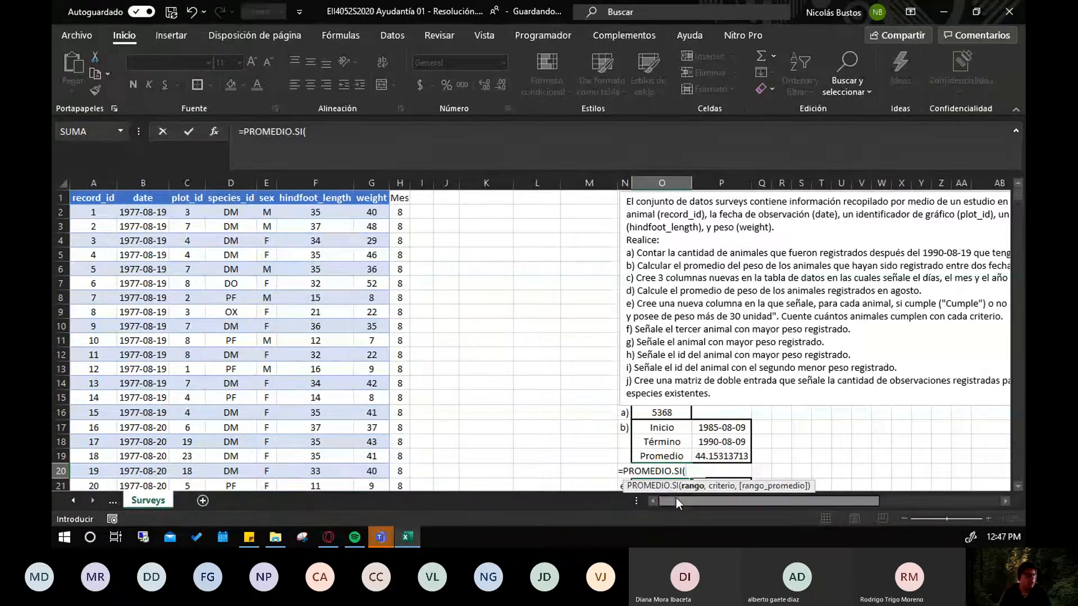
pyautogui.click(374, 214)
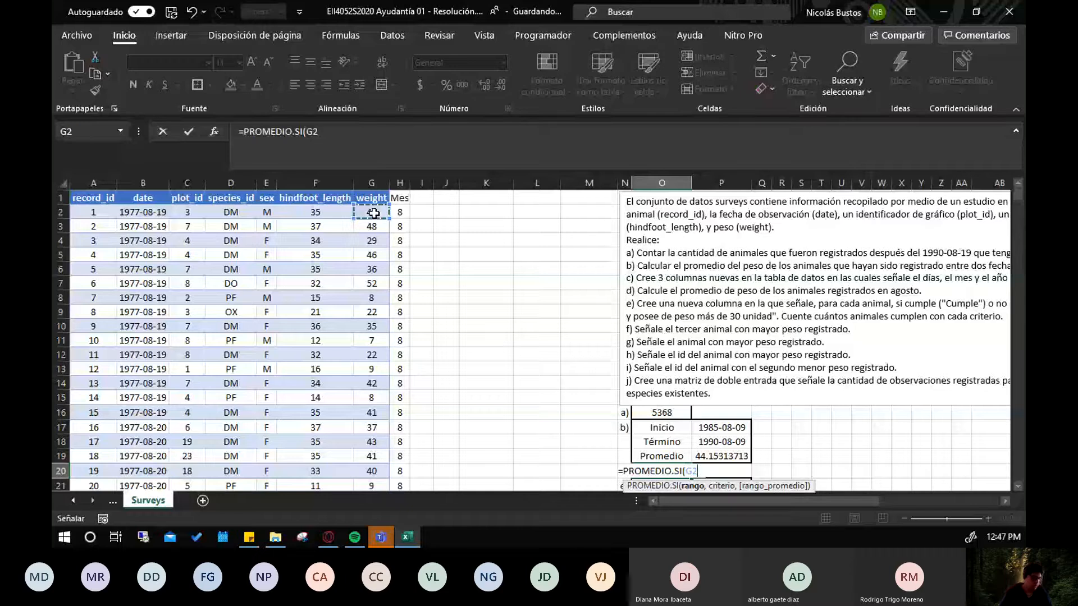
pyautogui.hotkey('ctrl', 'shift', 'Down')
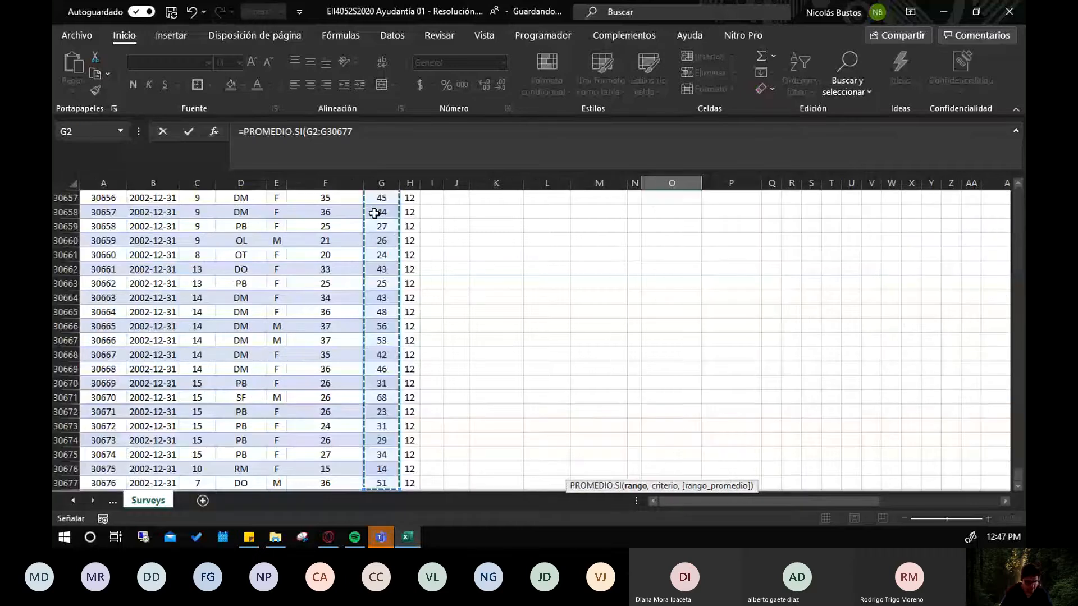
pyautogui.write(',')
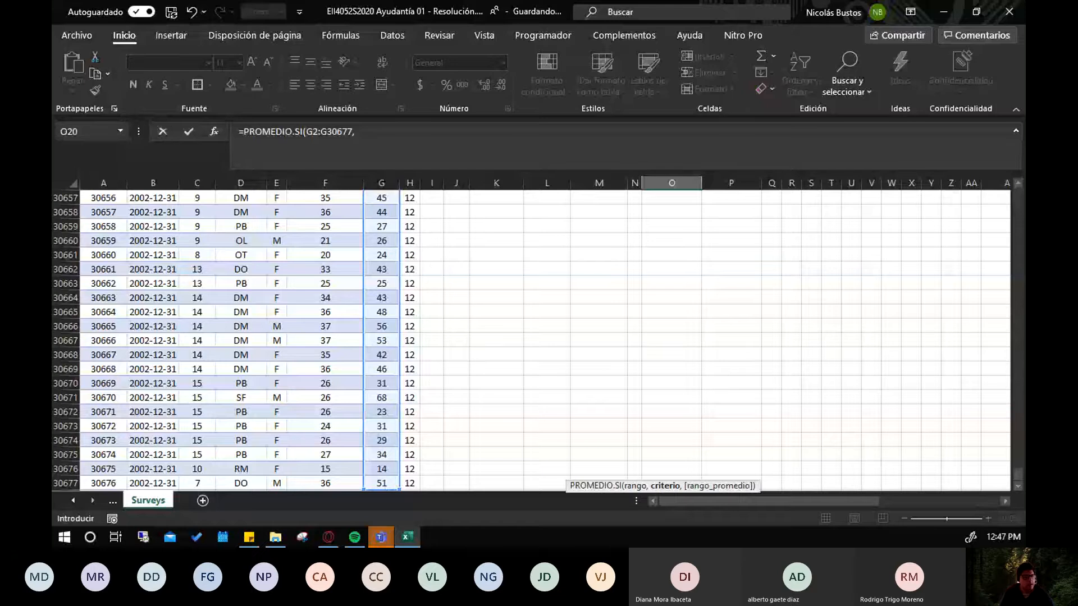
pyautogui.moveTo(1016, 473); pyautogui.dragTo(1023, 287)
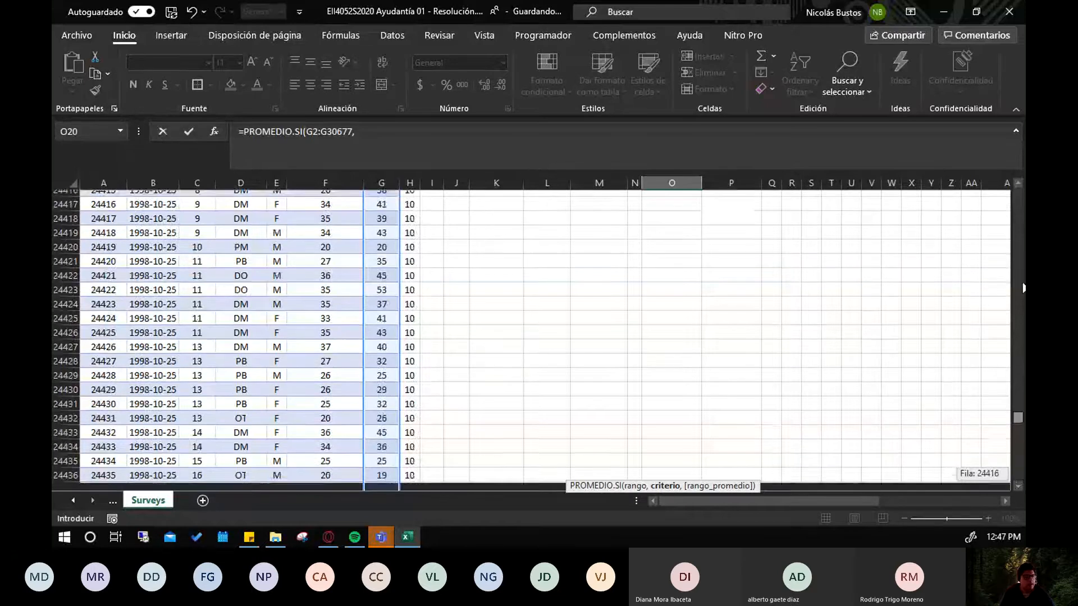
pyautogui.moveTo(1018, 186); pyautogui.dragTo(1018, 189)
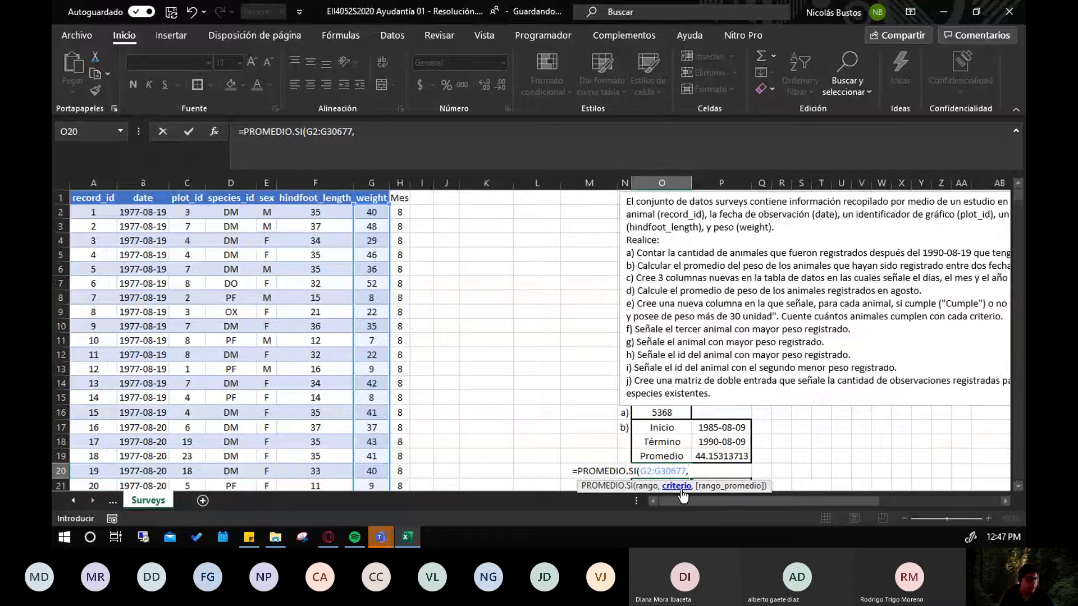
pyautogui.click(371, 138)
pyautogui.click(308, 136)
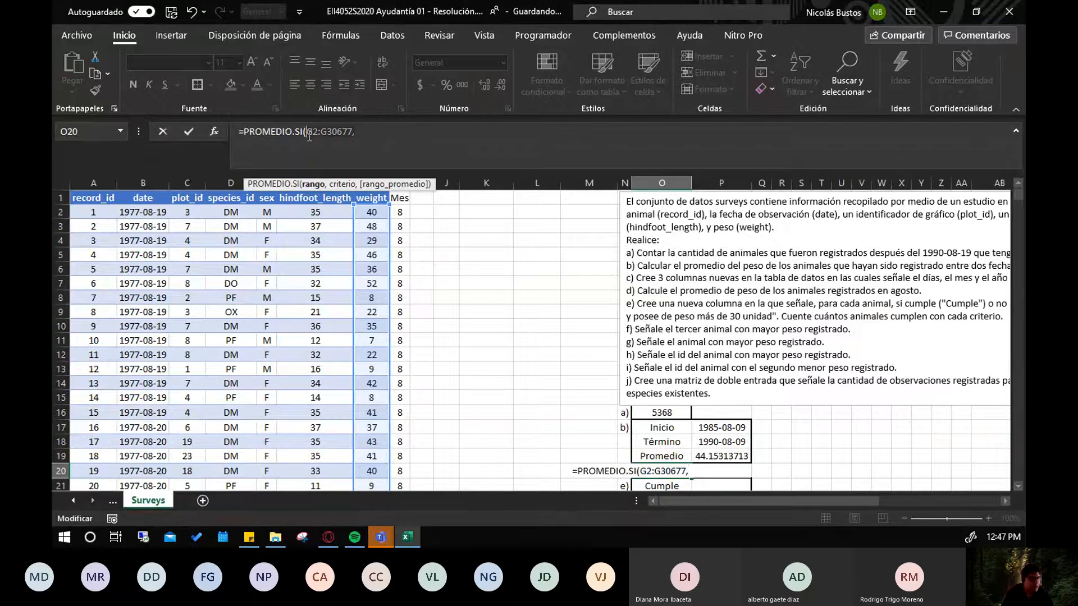
pyautogui.hotkey('shift', 'End')
pyautogui.press('Delete')
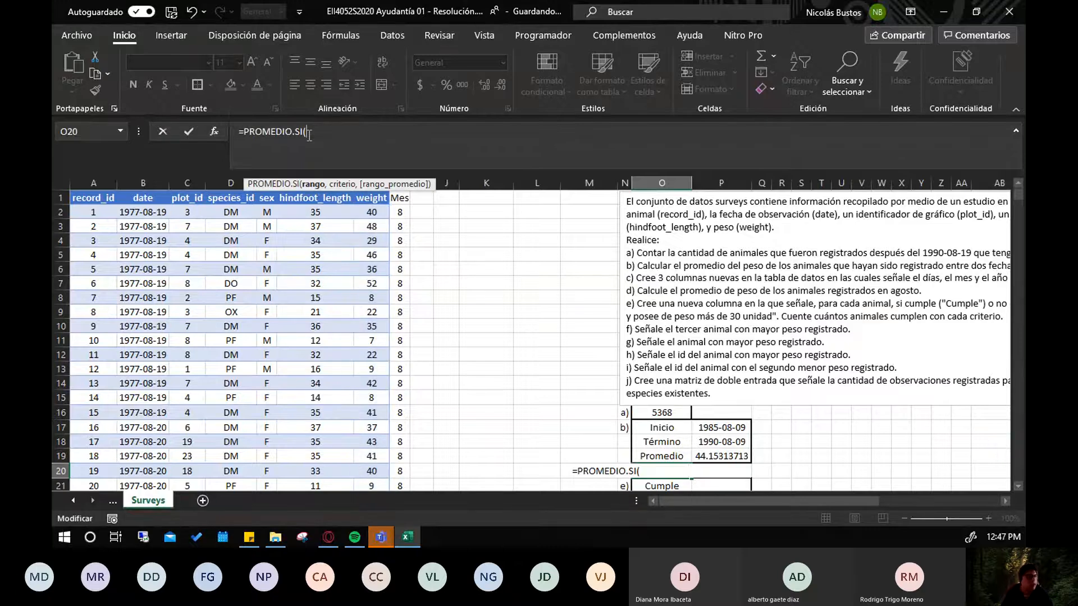
# Give the PROMEDIO.SI formula the month column H2:H30677 as range and 8 as criterion for August
pyautogui.click(397, 209)
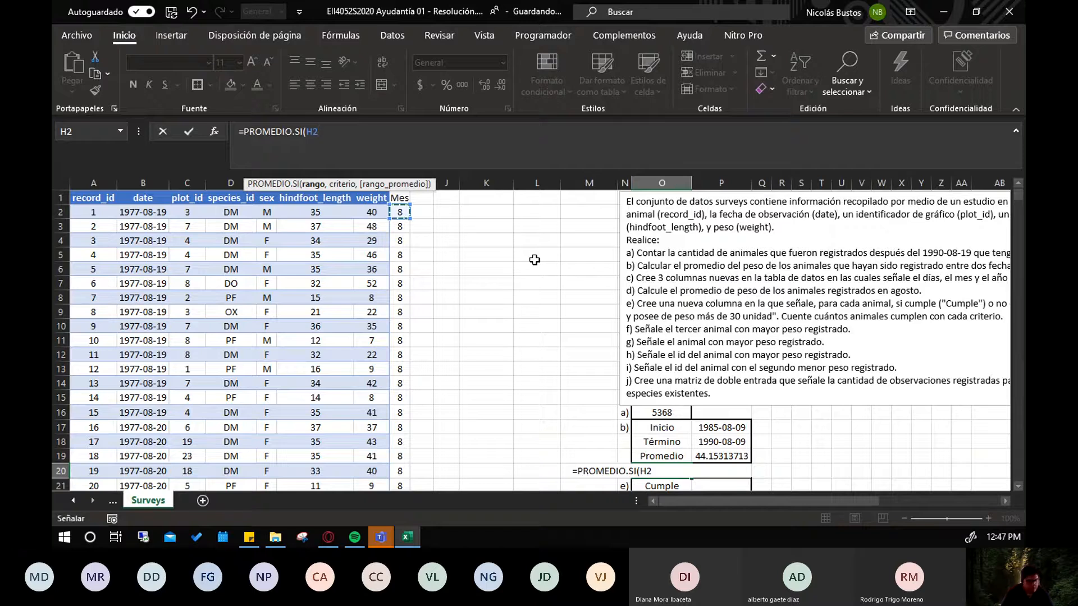
pyautogui.hotkey('ctrl', 'shift', 'Down')
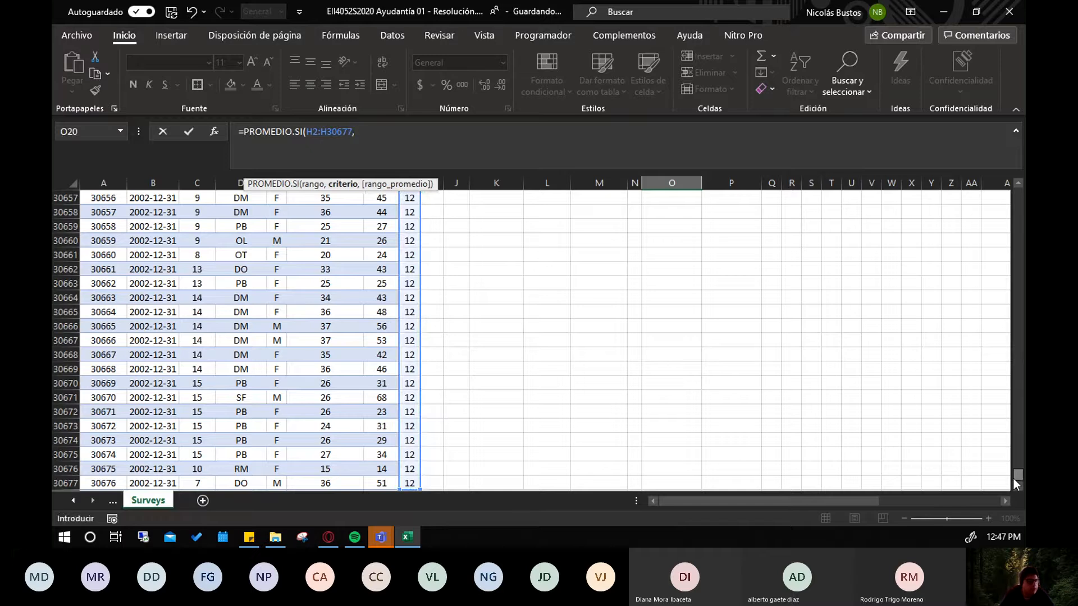
pyautogui.moveTo(1016, 479); pyautogui.dragTo(1015, 179)
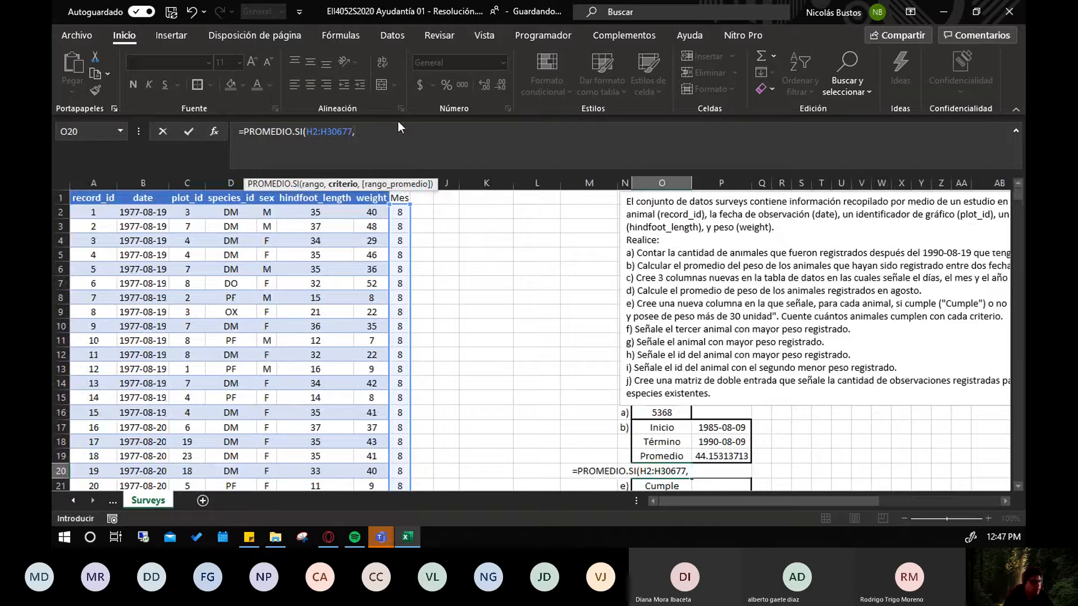
pyautogui.write('8')
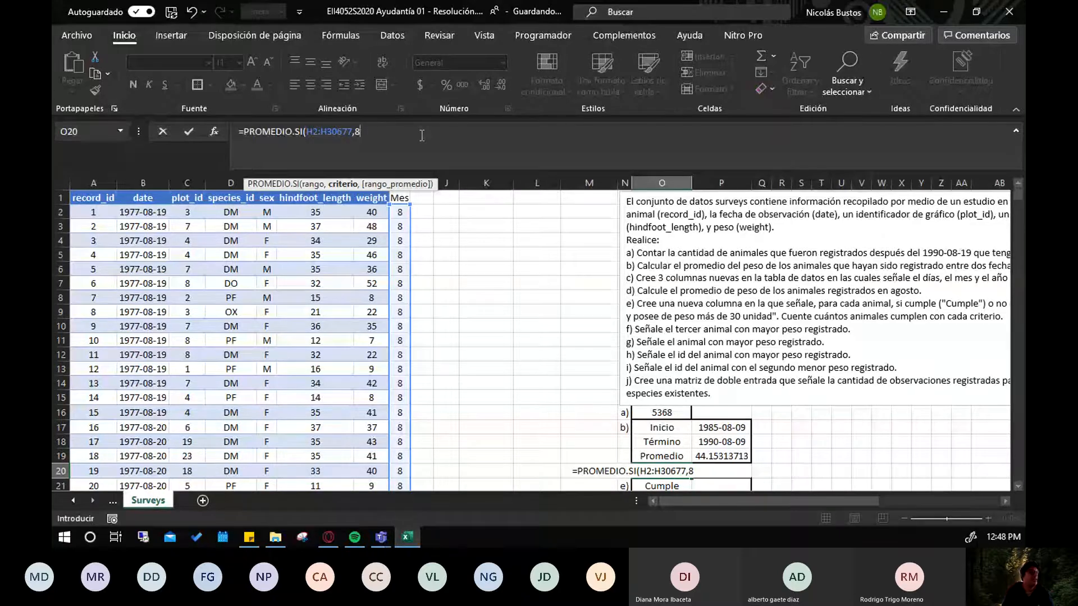
pyautogui.click(391, 134)
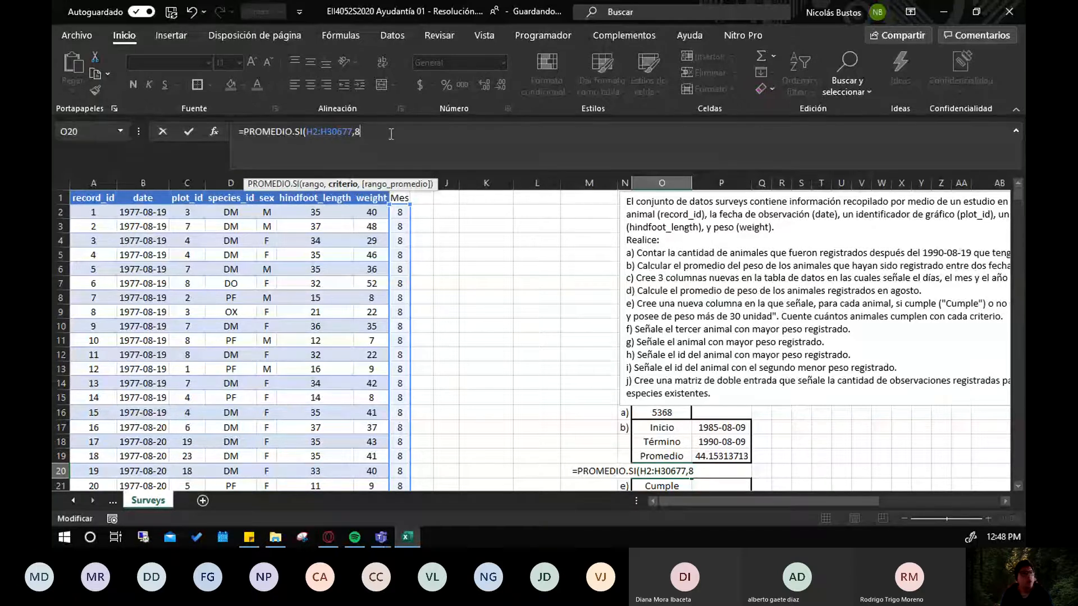
pyautogui.write(',')
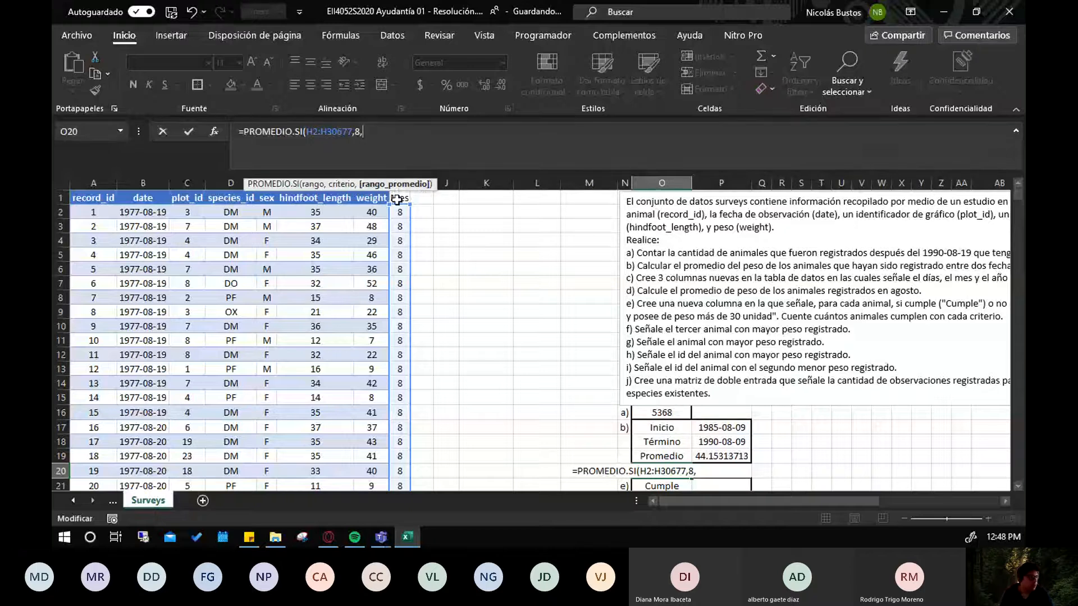
# Set the weight column G2:G30677 as the average range and complete the formula in O20
pyautogui.click(377, 215)
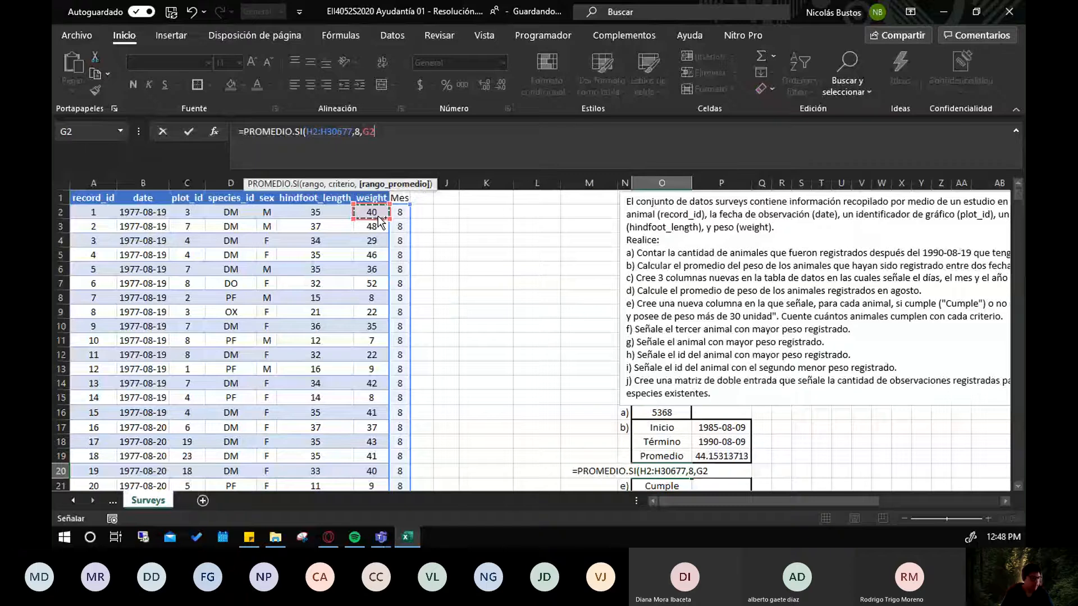
pyautogui.hotkey('ctrl', 'shift', 'Down')
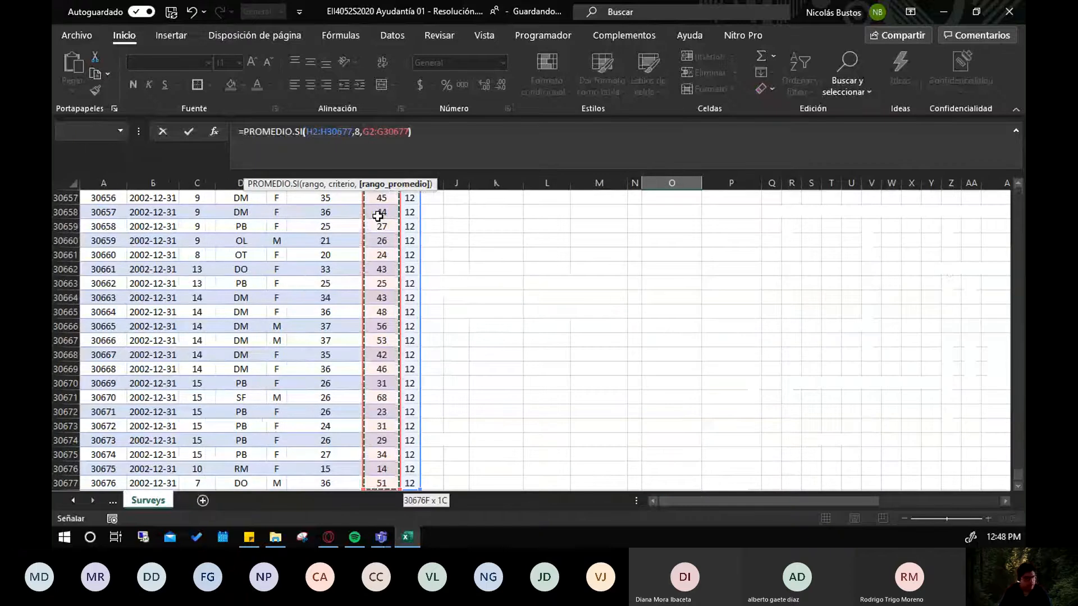
pyautogui.write(')')
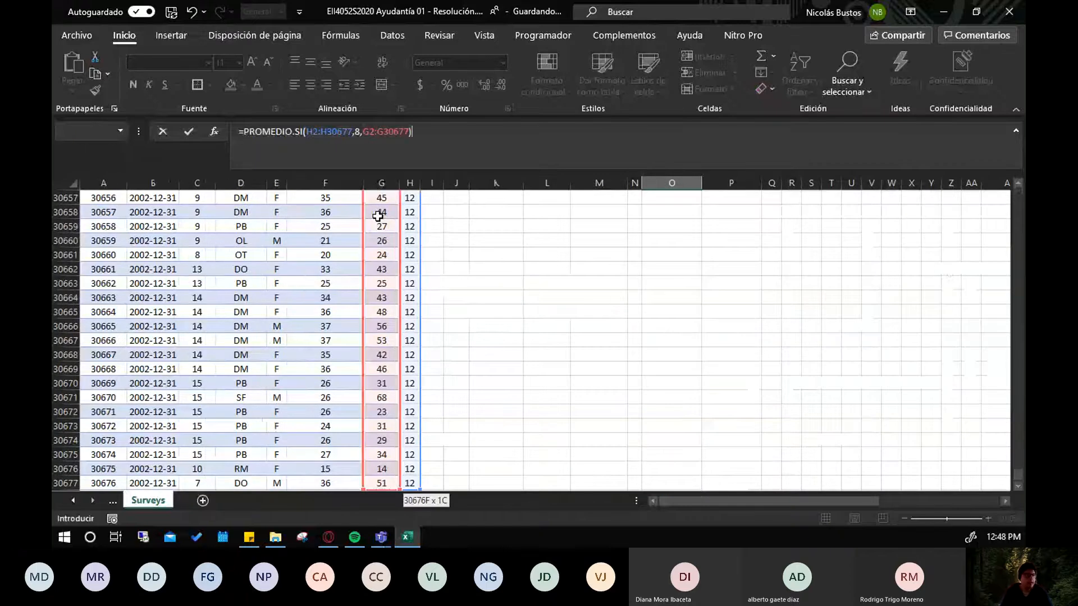
pyautogui.hotkey('ctrl', 'Return')
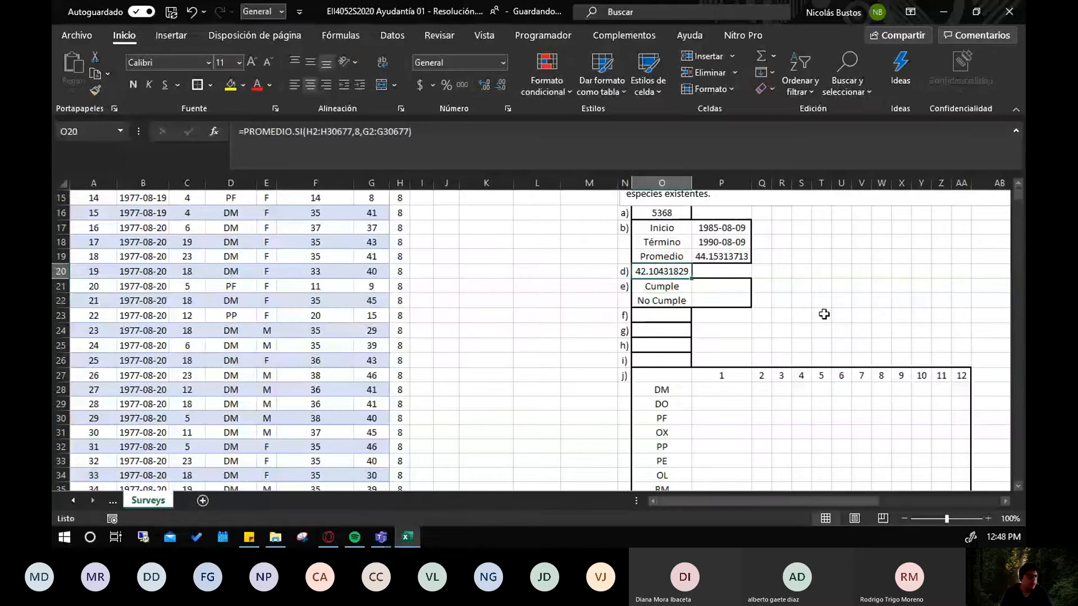
pyautogui.scroll(5, 824, 314)
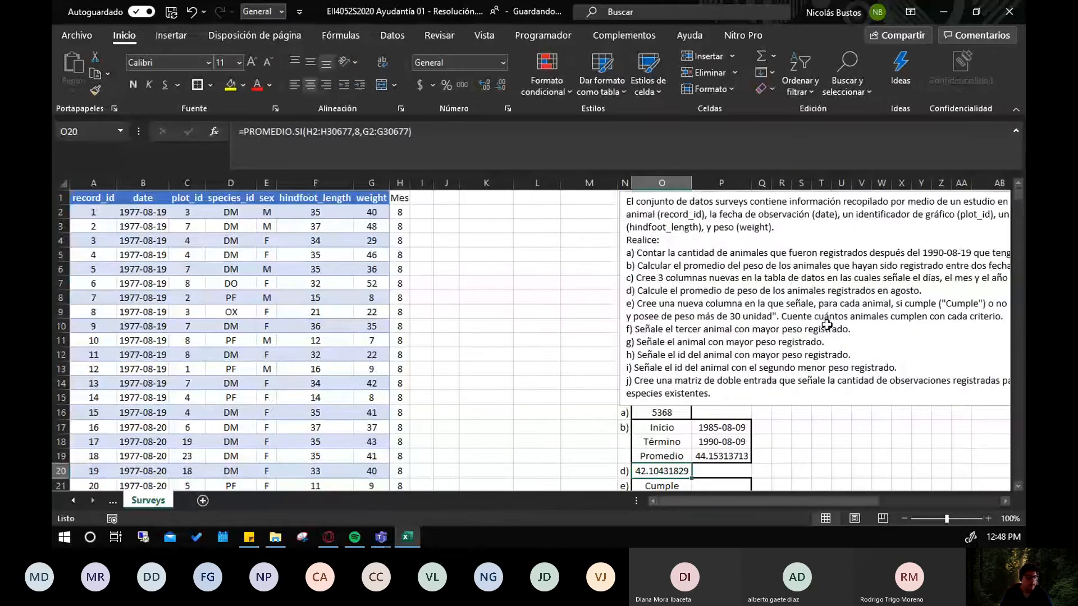
# Read exercise e on the Cumple / No Cumple criterion and examine its answer cells in O21:P22
pyautogui.scroll(-2, 831, 373)
pyautogui.scroll(2, 831, 388)
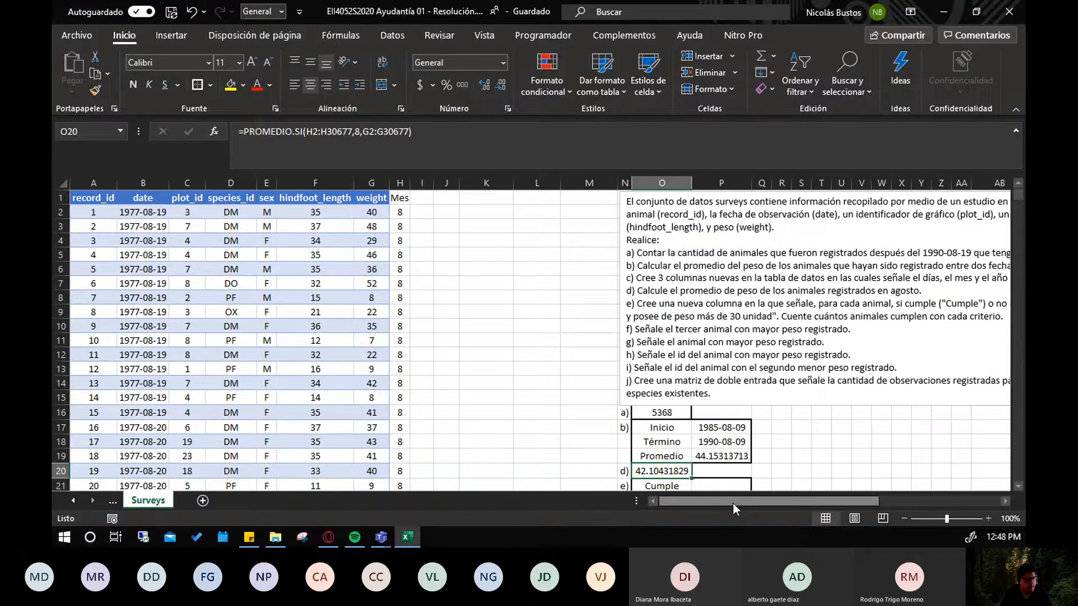
pyautogui.moveTo(733, 503); pyautogui.dragTo(765, 501)
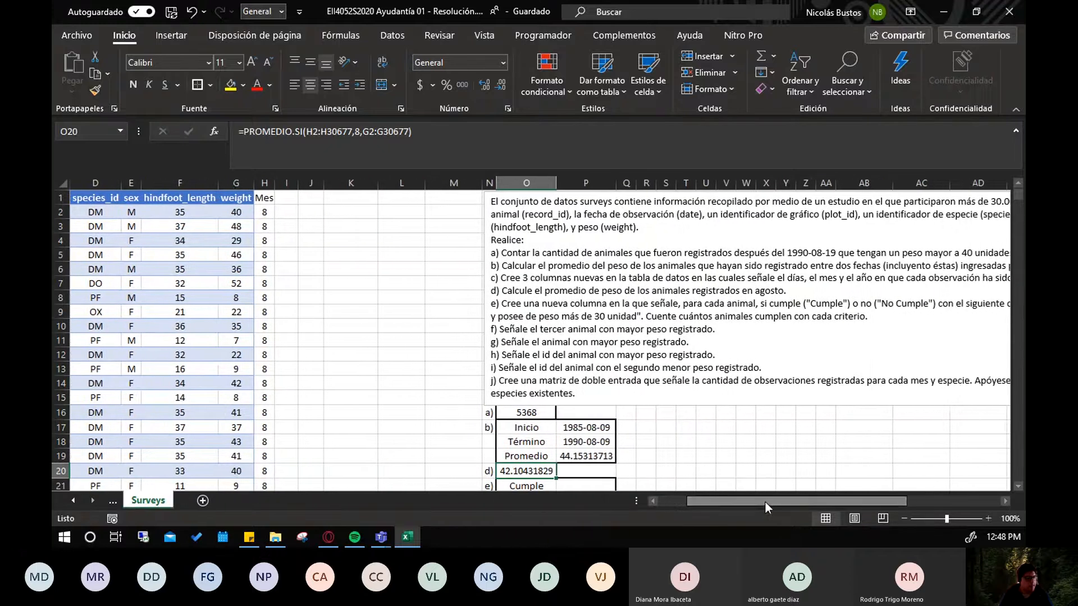
pyautogui.scroll(-2, 780, 407)
pyautogui.scroll(1, 779, 406)
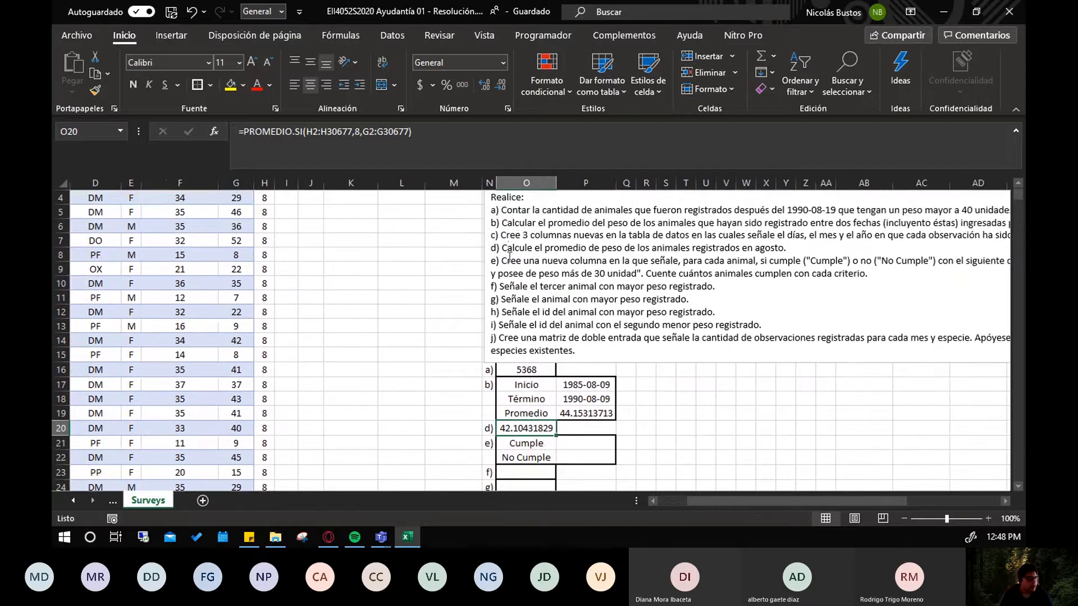
pyautogui.click(584, 444)
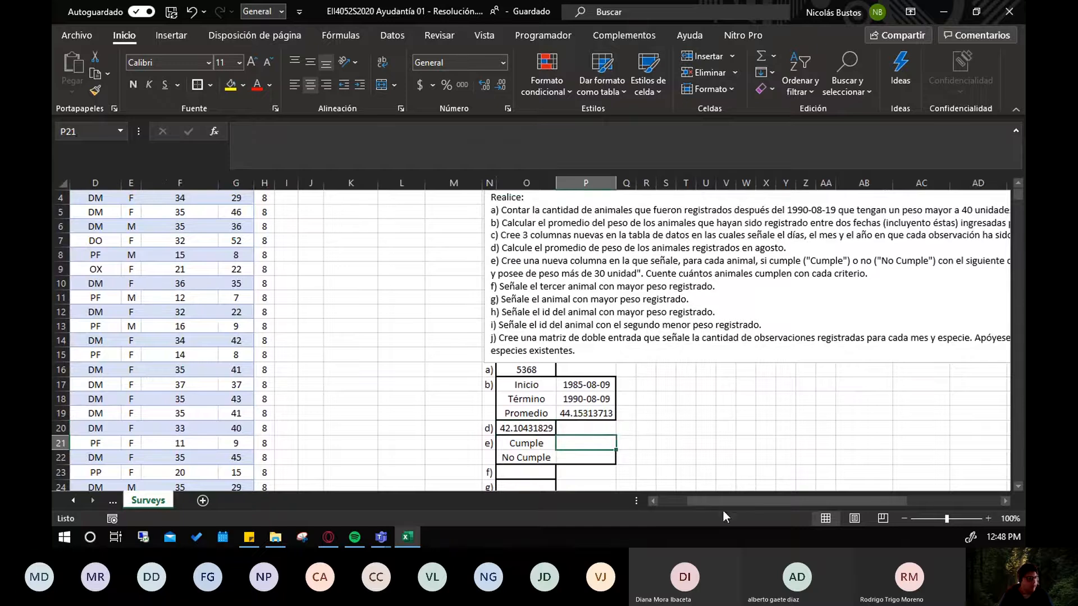
pyautogui.moveTo(720, 498); pyautogui.dragTo(778, 505)
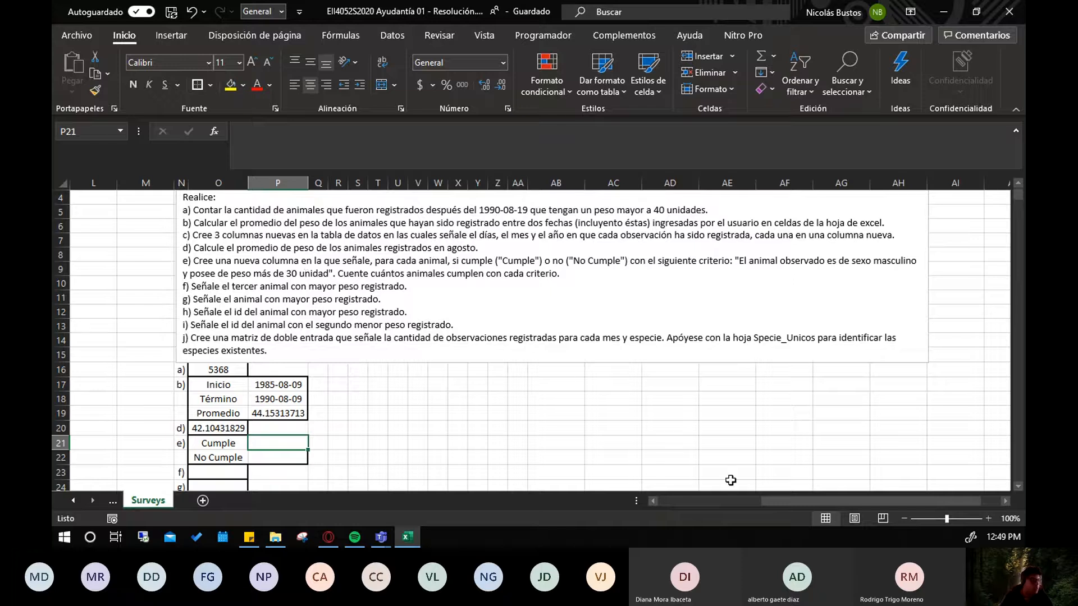
pyautogui.moveTo(770, 499); pyautogui.dragTo(666, 504)
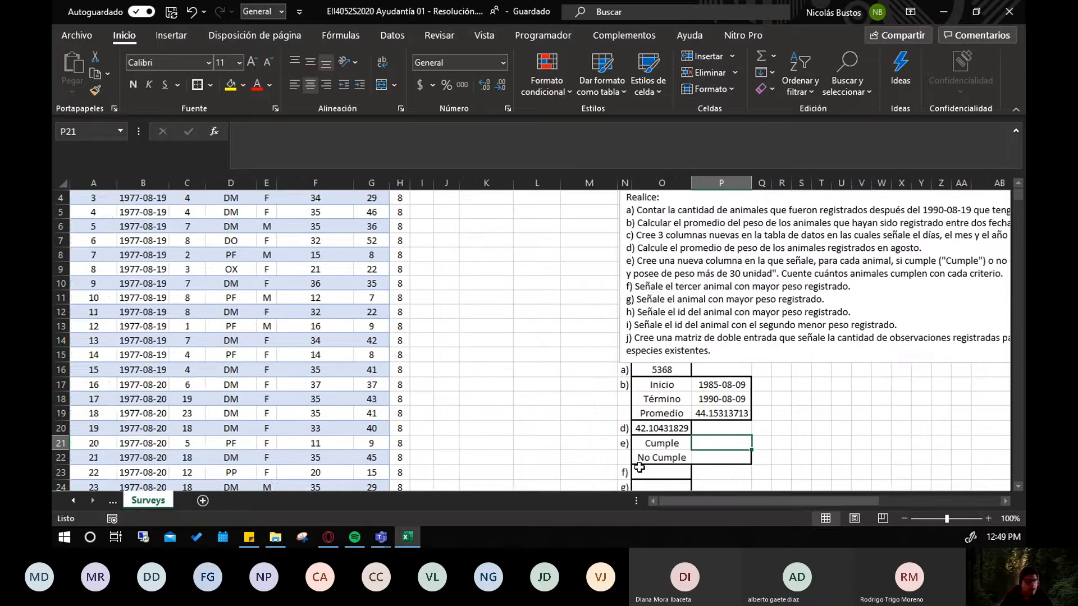
pyautogui.click(672, 443)
pyautogui.click(663, 460)
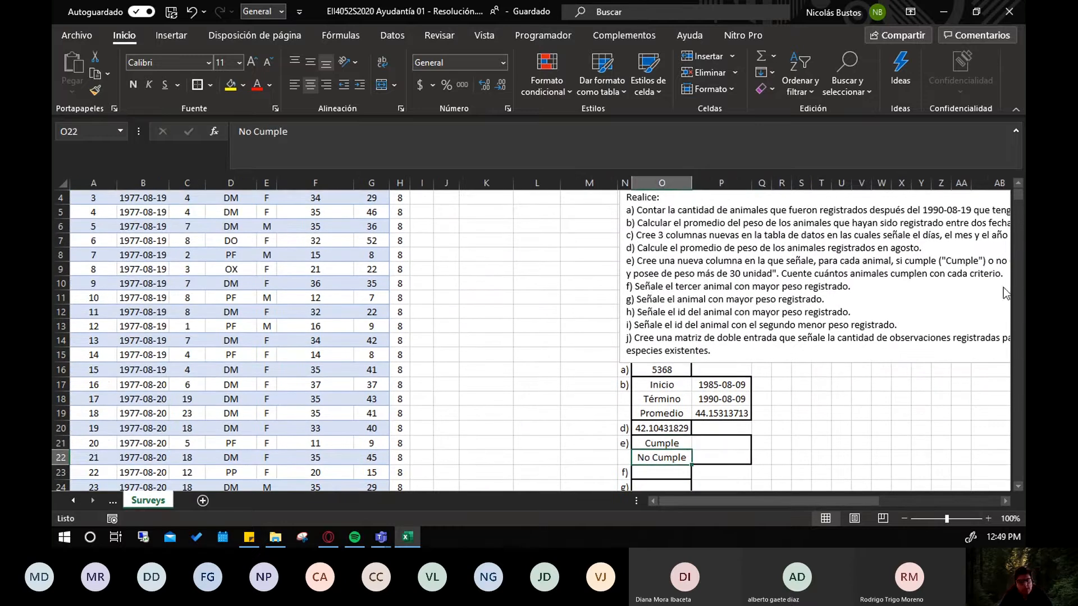
# Head column I with "Criterio" at a fitted width and start an SI formula in I2
pyautogui.scroll(1, 536, 336)
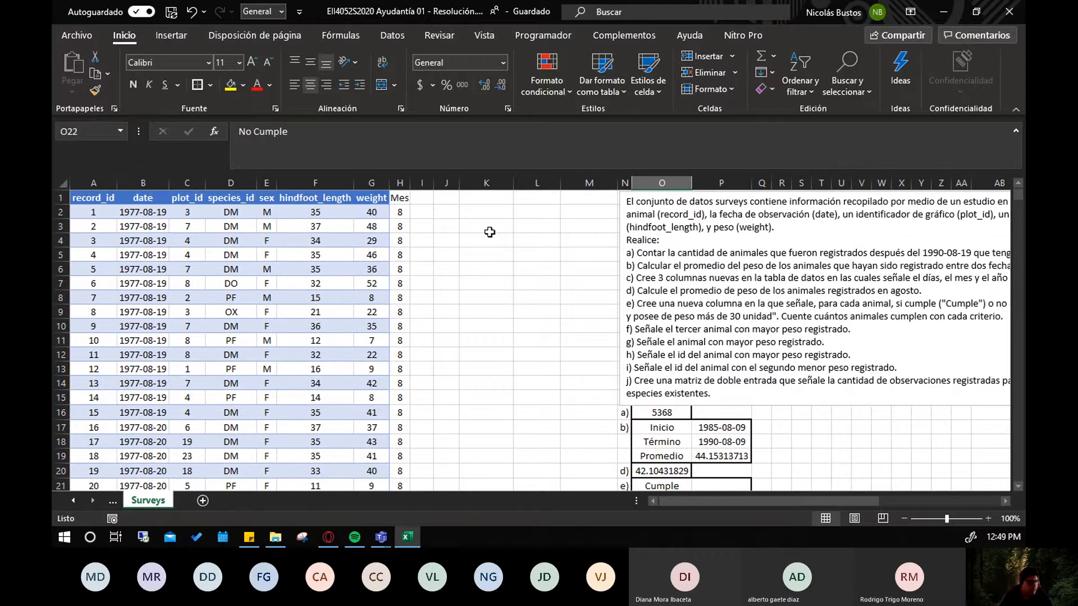
pyautogui.click(422, 199)
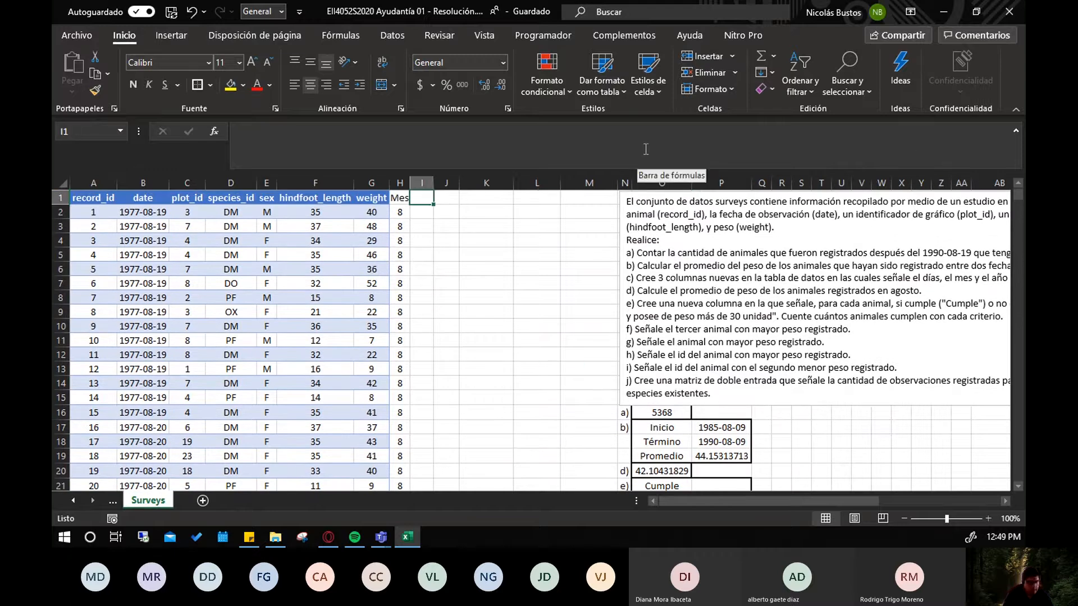
pyautogui.write('Criterio')
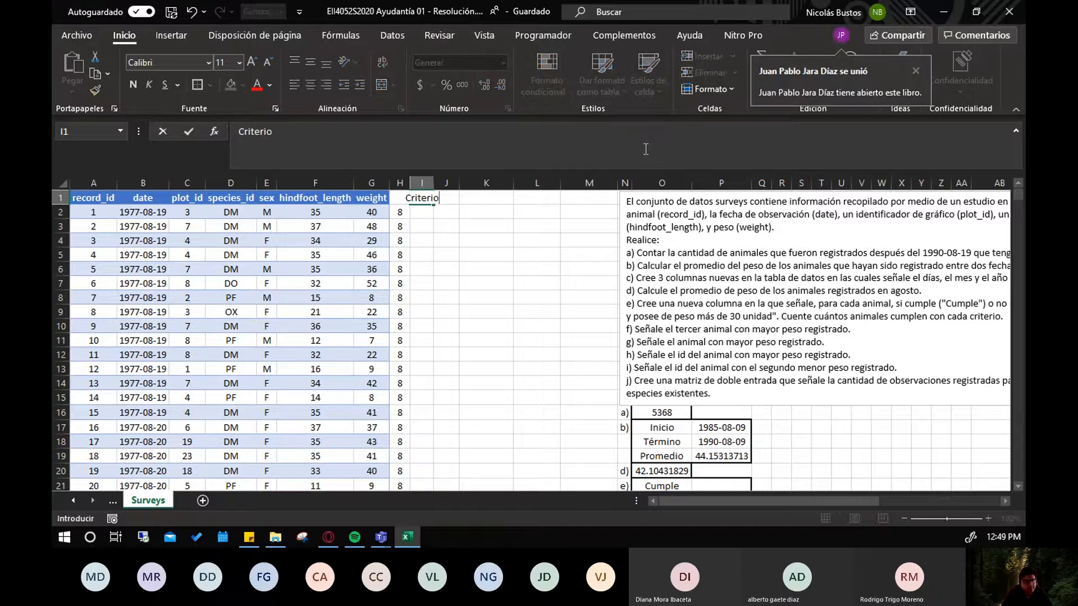
pyautogui.press('Return')
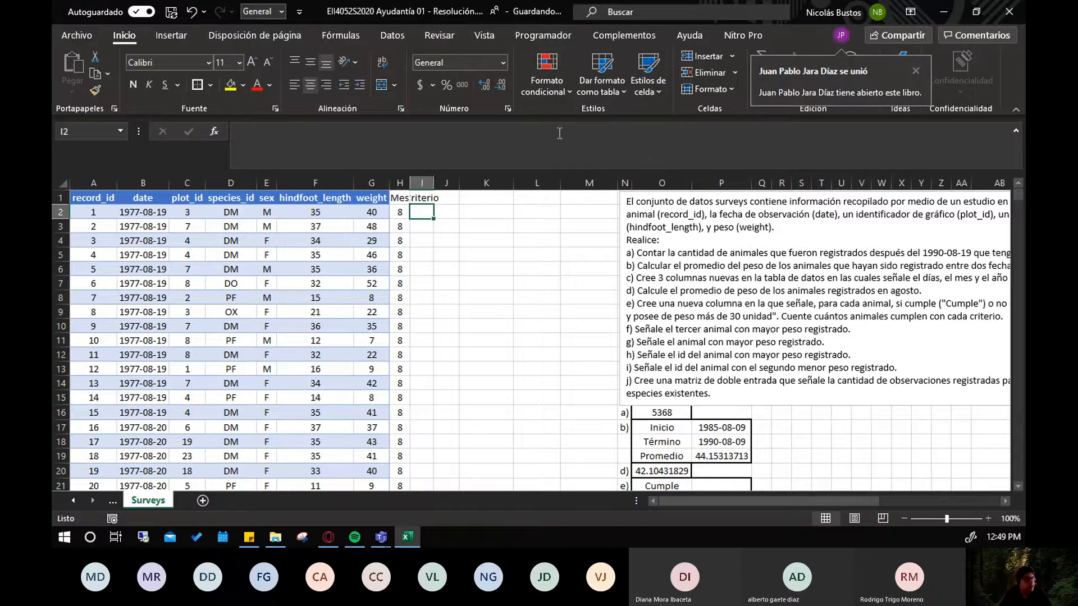
pyautogui.doubleClick(434, 183)
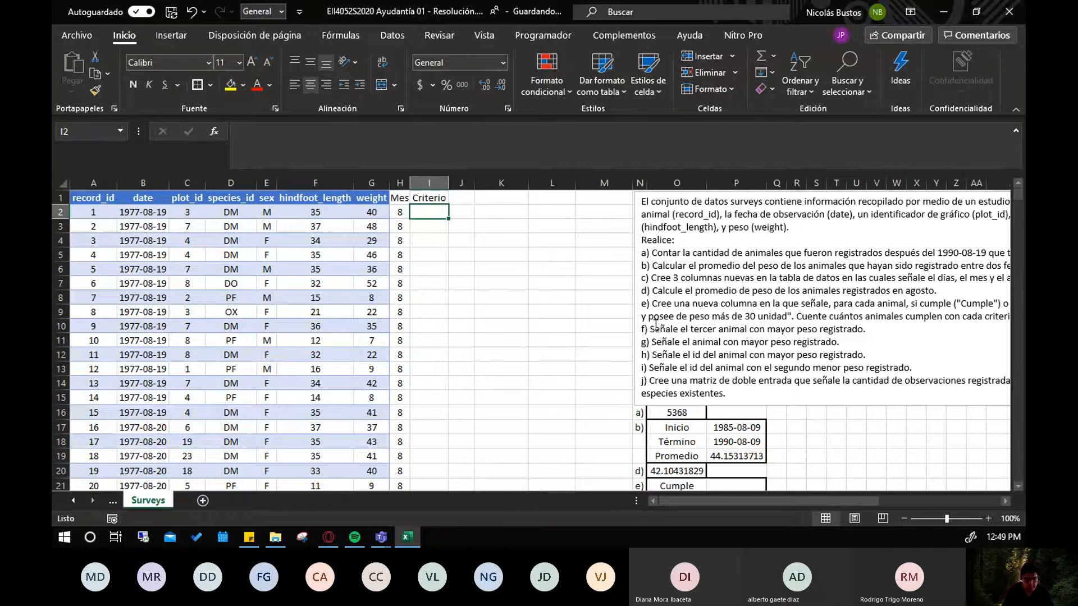
pyautogui.write('=')
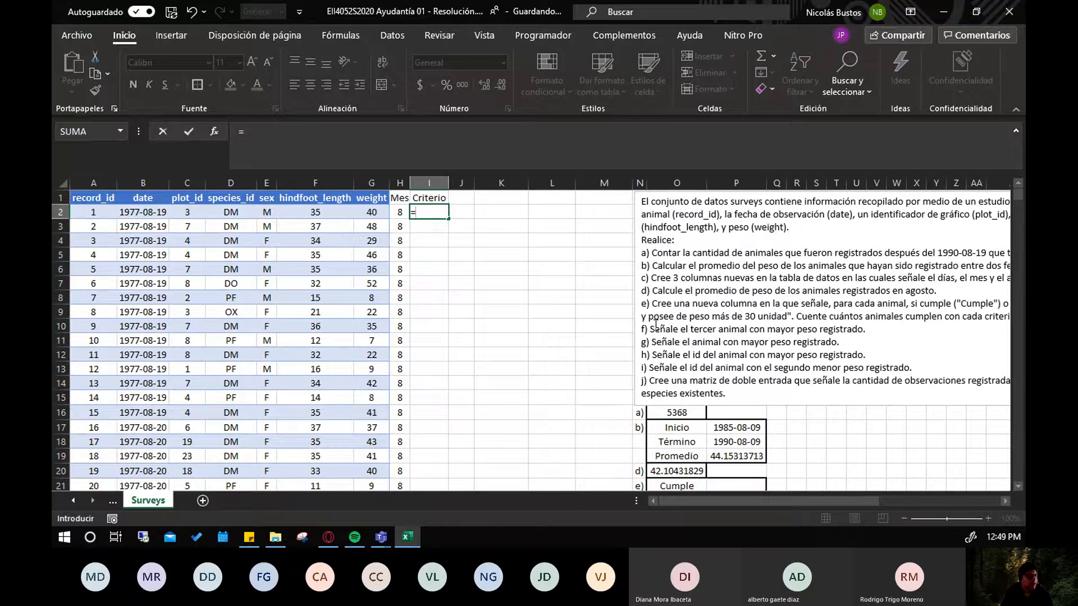
pyautogui.write('si')
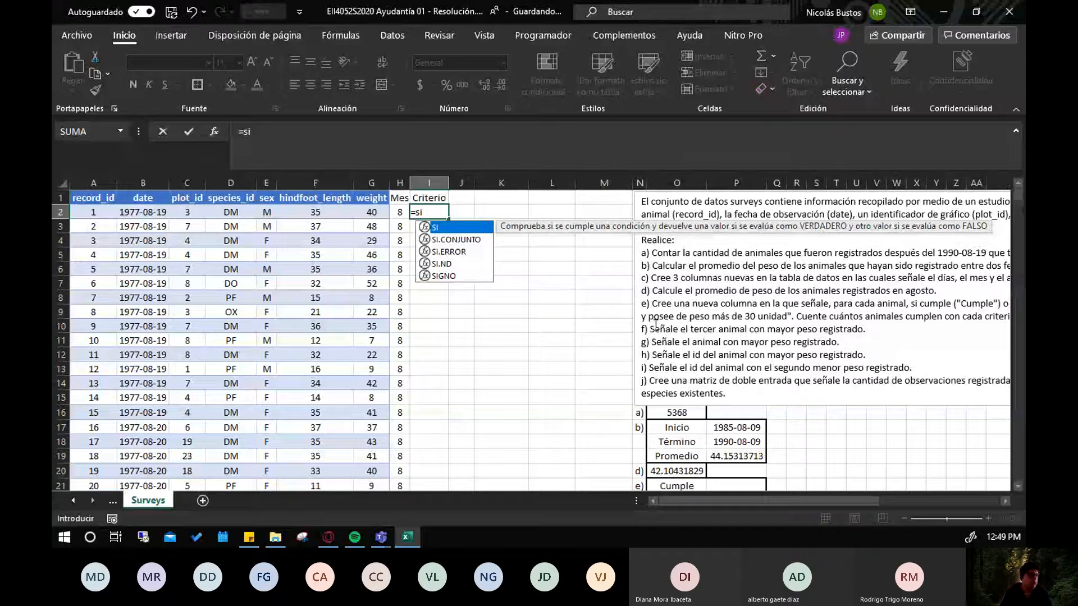
pyautogui.write('.')
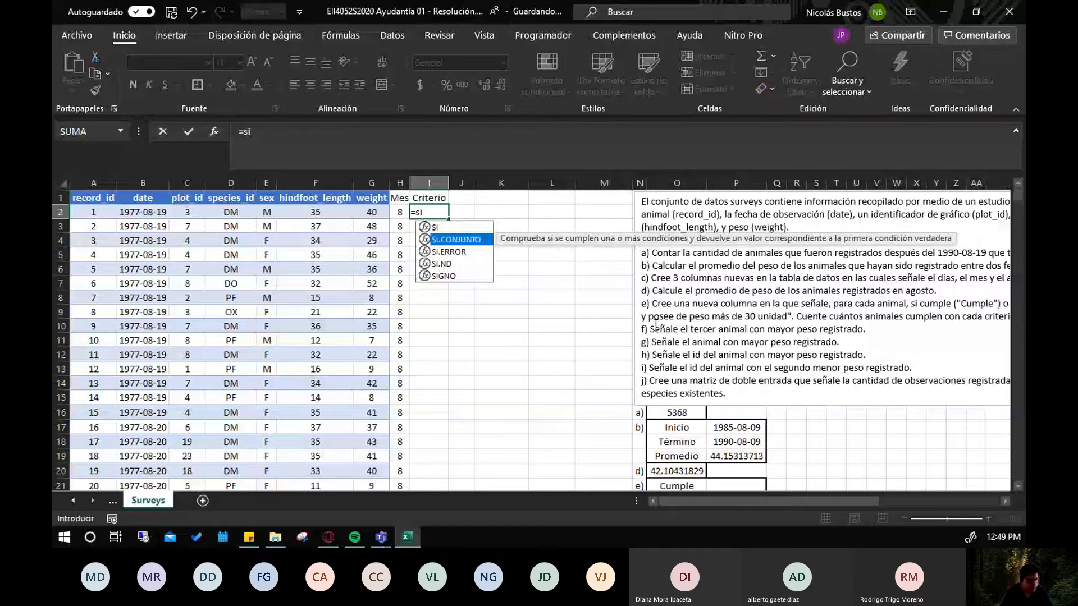
pyautogui.press('Tab')
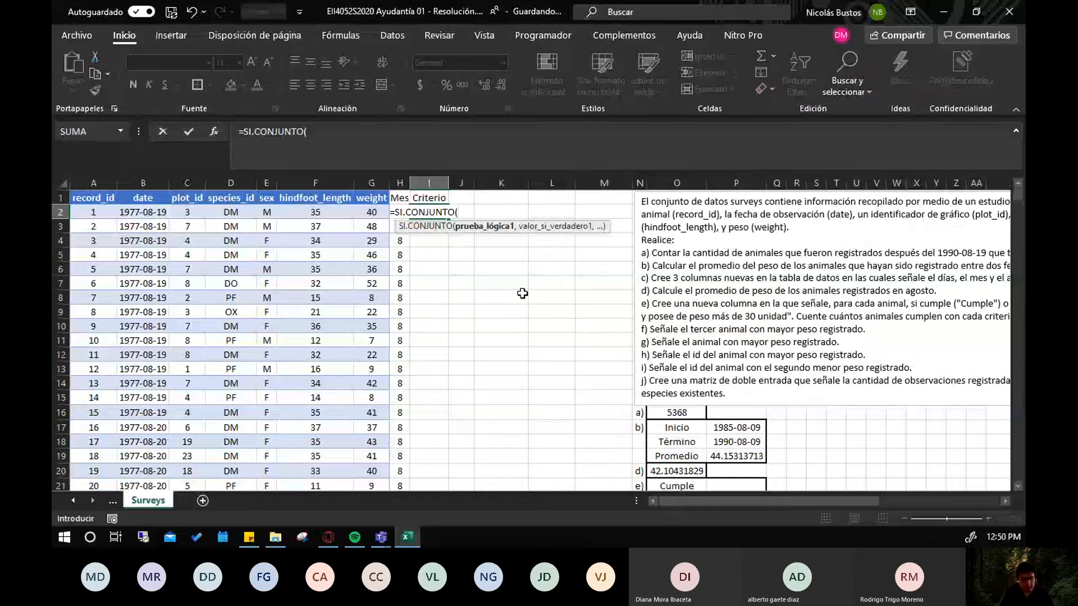
pyautogui.press('BackSpace')
pyautogui.press('BackSpace')
pyautogui.press('BackSpace')
pyautogui.press('BackSpace')
pyautogui.press('BackSpace')
pyautogui.press('BackSpace')
pyautogui.press('BackSpace')
pyautogui.press('BackSpace')
pyautogui.press('BackSpace')
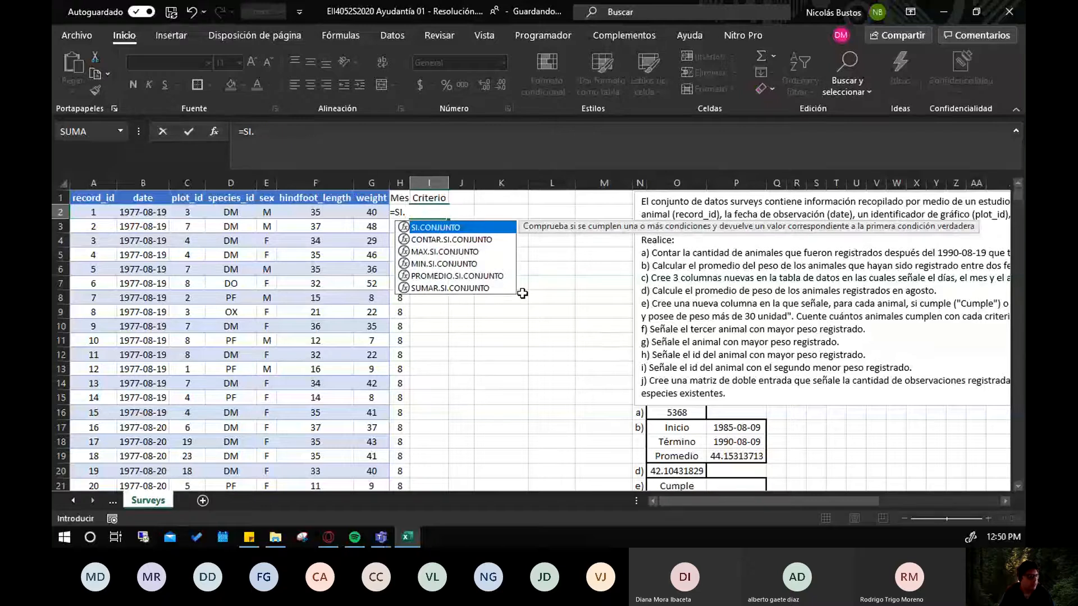
pyautogui.press('BackSpace')
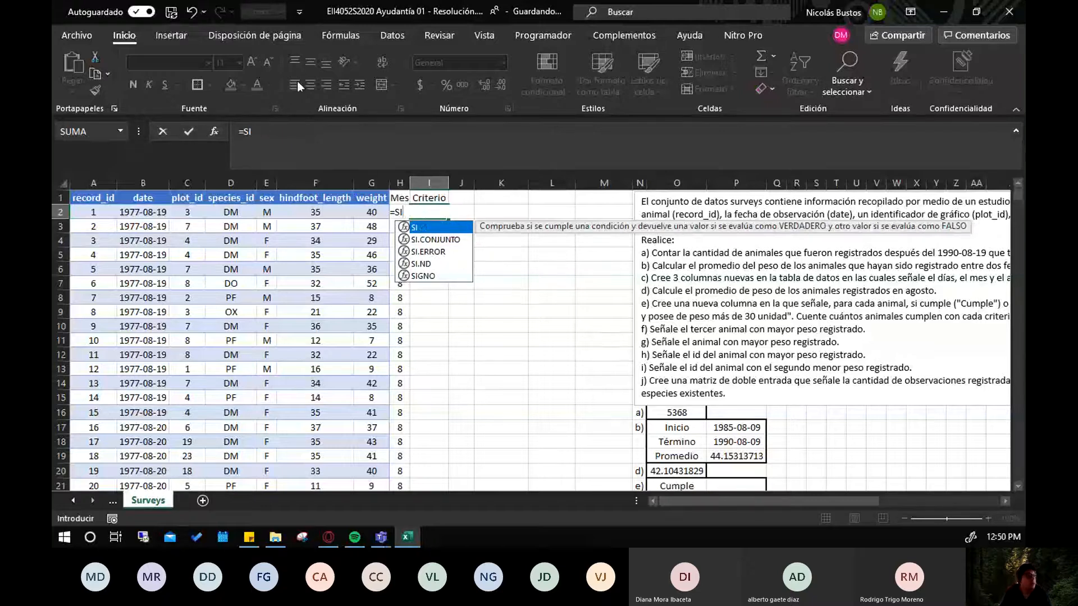
# Use the SI function in I2 with the logical test that the sex in E2 equals "M"
pyautogui.doubleClick(436, 229)
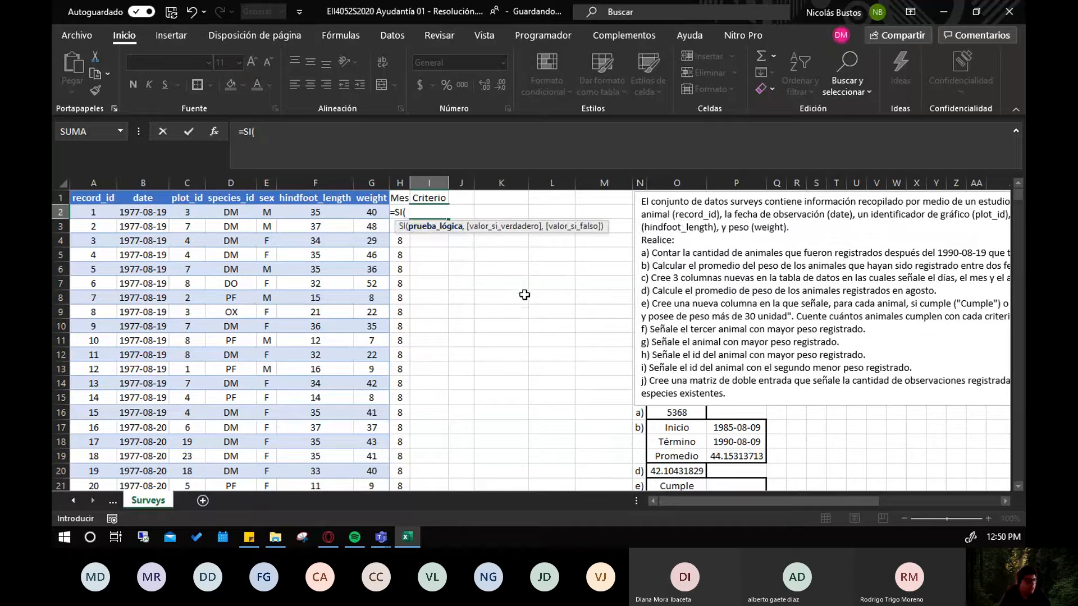
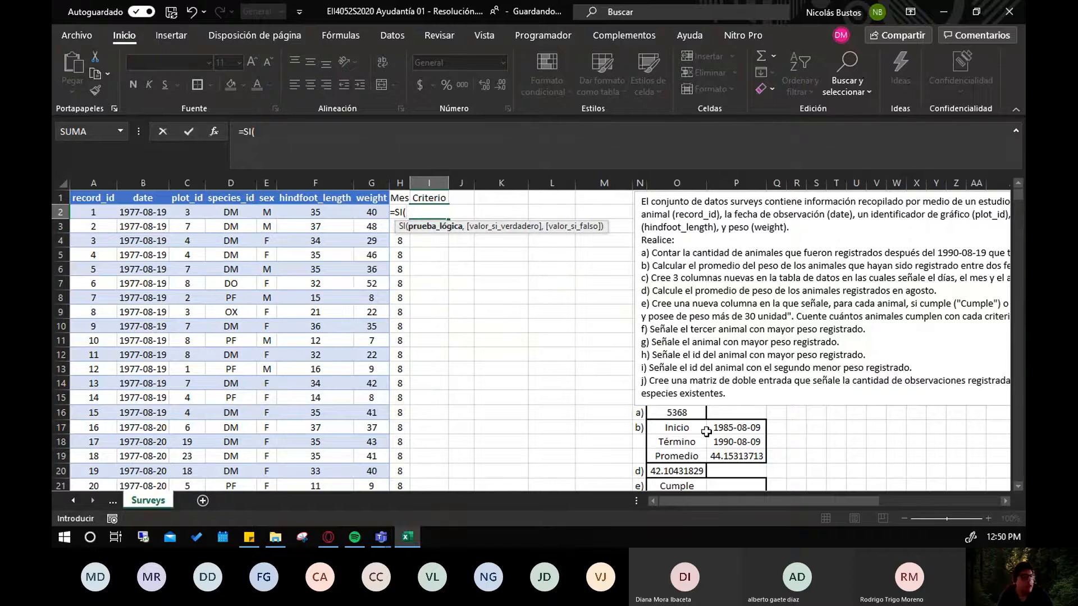
pyautogui.moveTo(705, 501); pyautogui.dragTo(800, 505)
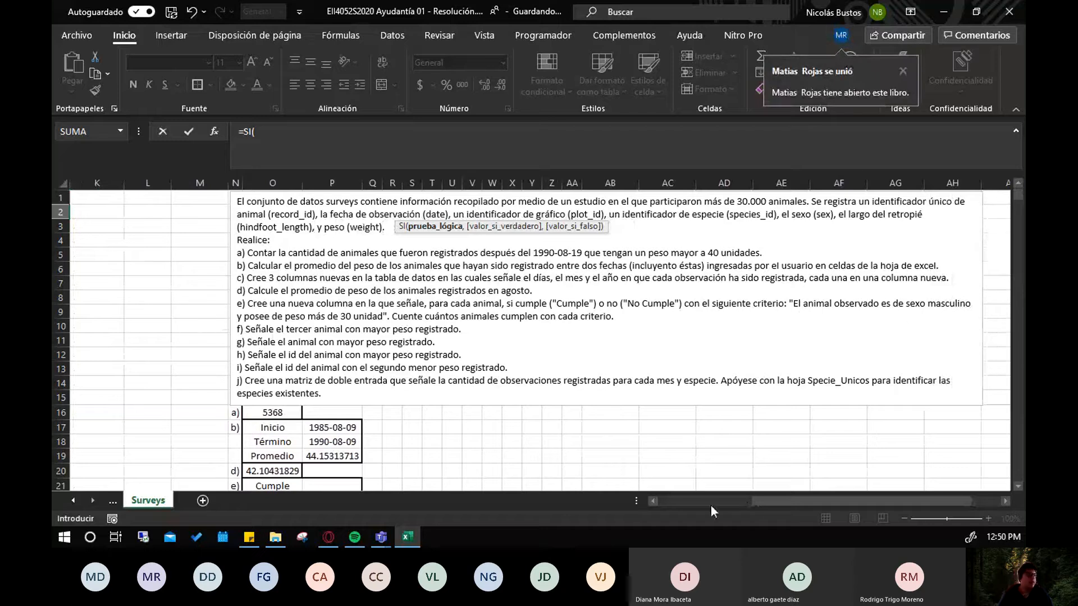
pyautogui.moveTo(761, 501); pyautogui.dragTo(608, 509)
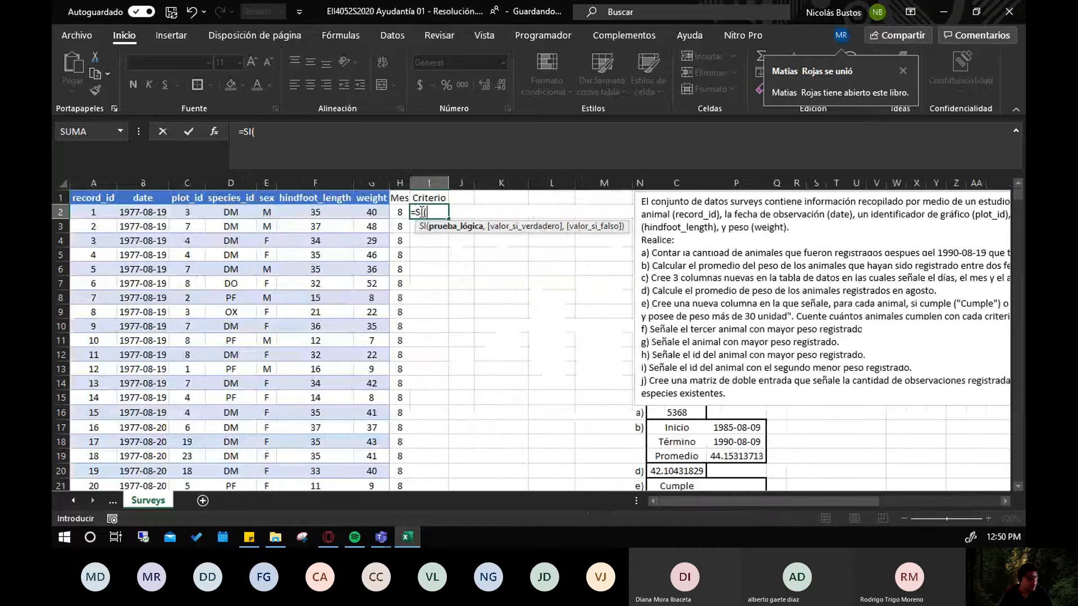
pyautogui.click(283, 138)
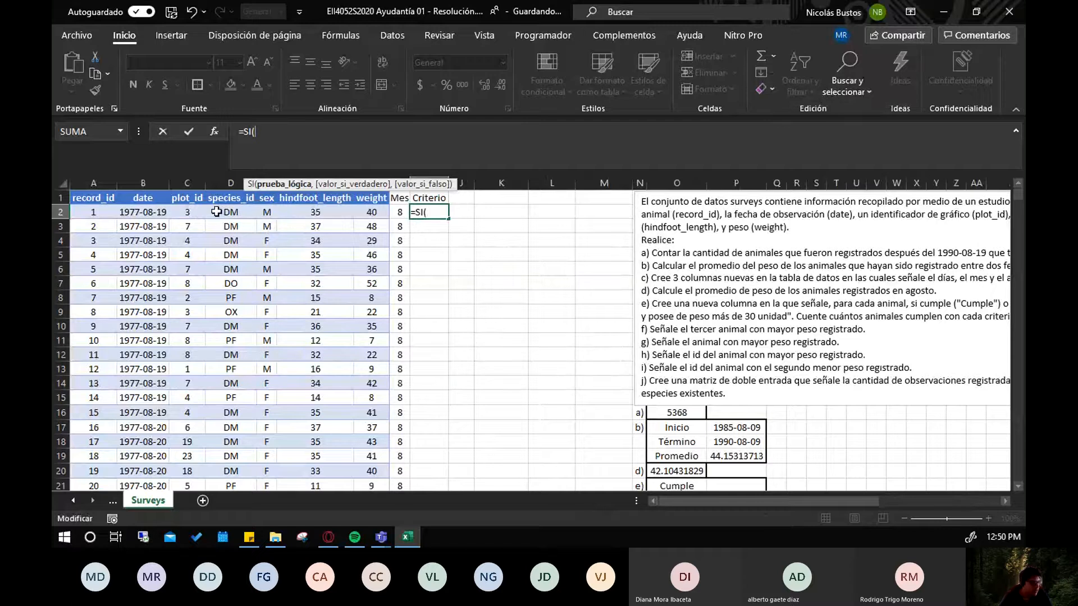
pyautogui.click(265, 214)
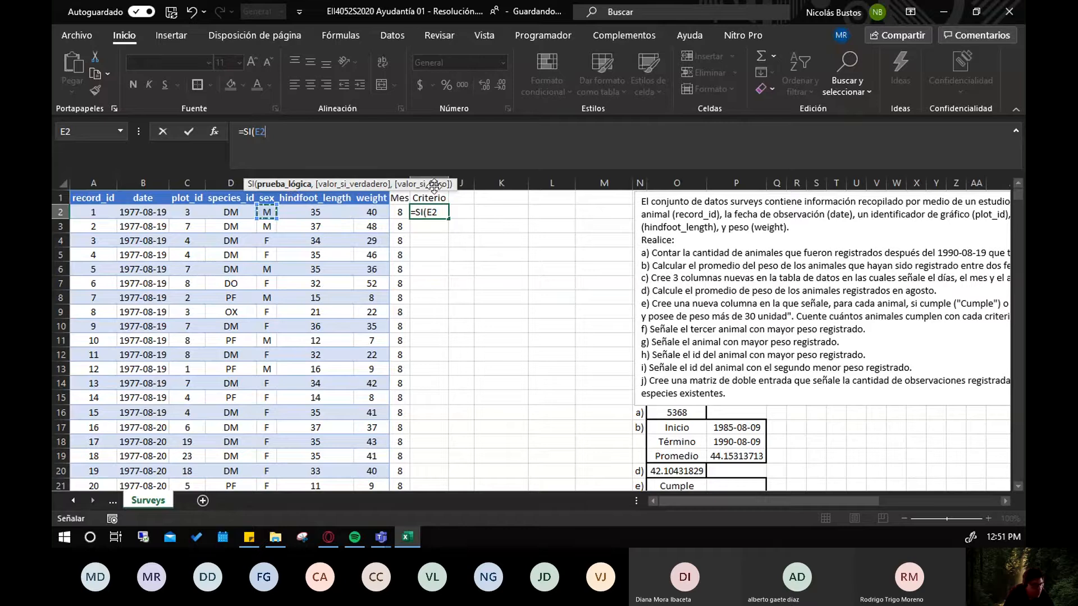
pyautogui.write('="M')
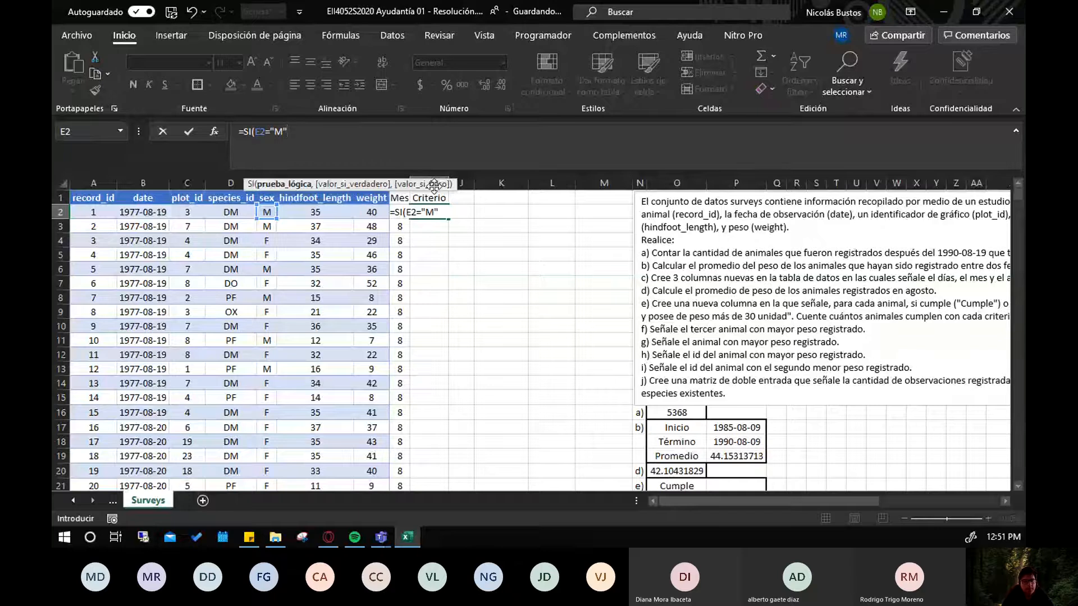
pyautogui.write(',')
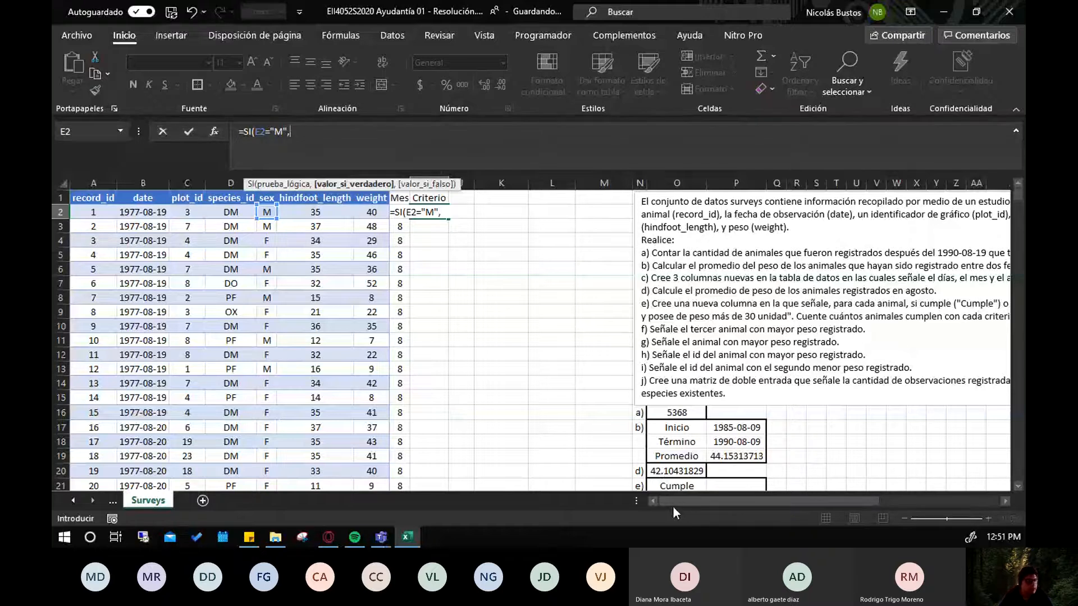
# Nest a second SI as the value-if-true of the I2 formula, testing whether the weight in G2 is greater than 30
pyautogui.moveTo(772, 503); pyautogui.dragTo(857, 495)
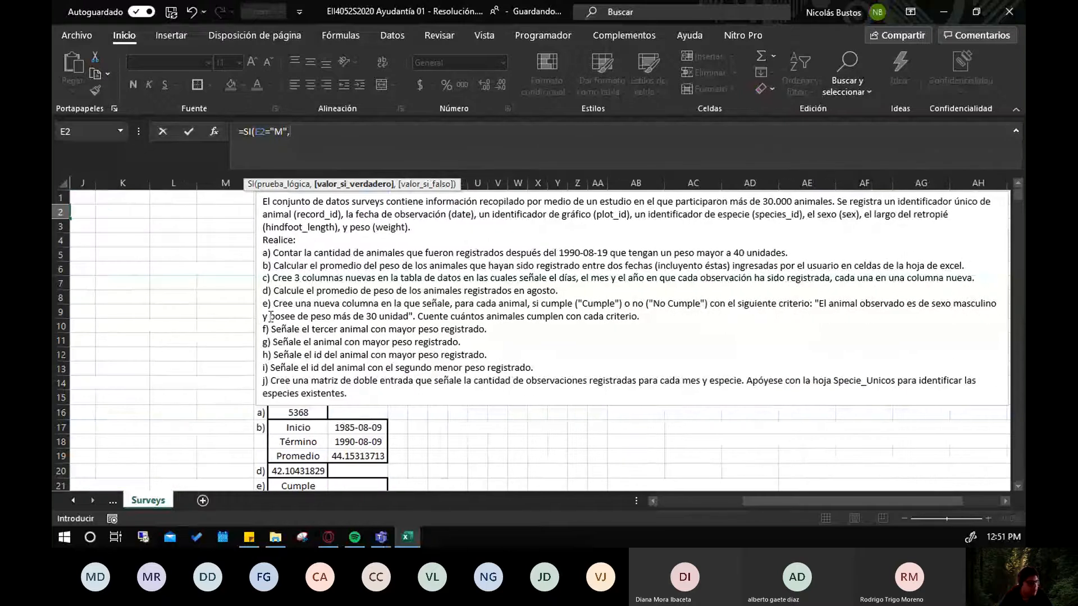
pyautogui.moveTo(270, 316); pyautogui.dragTo(403, 315)
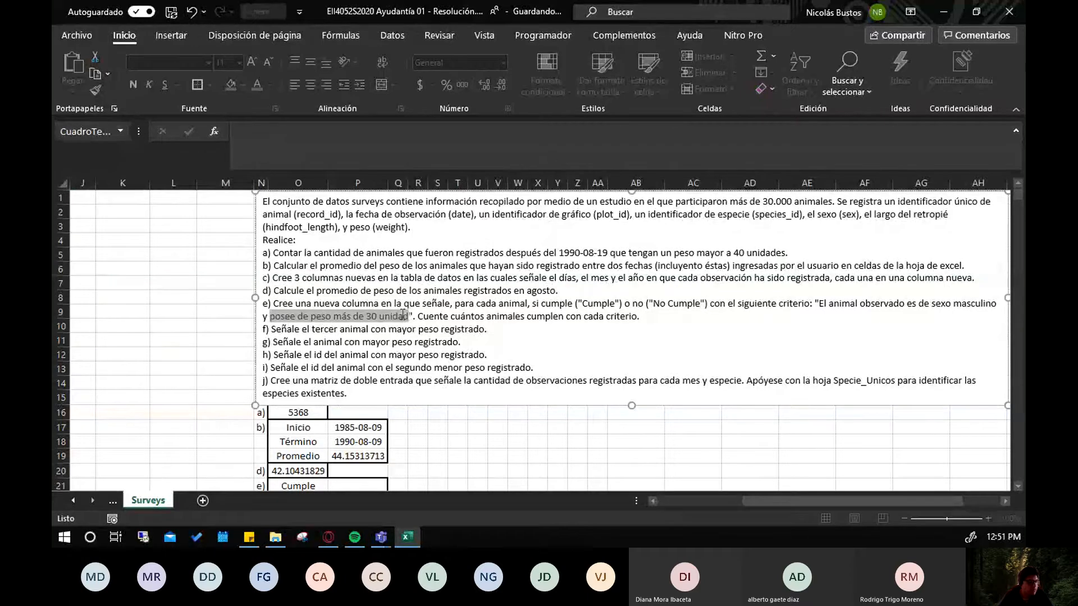
pyautogui.moveTo(853, 501); pyautogui.dragTo(764, 501)
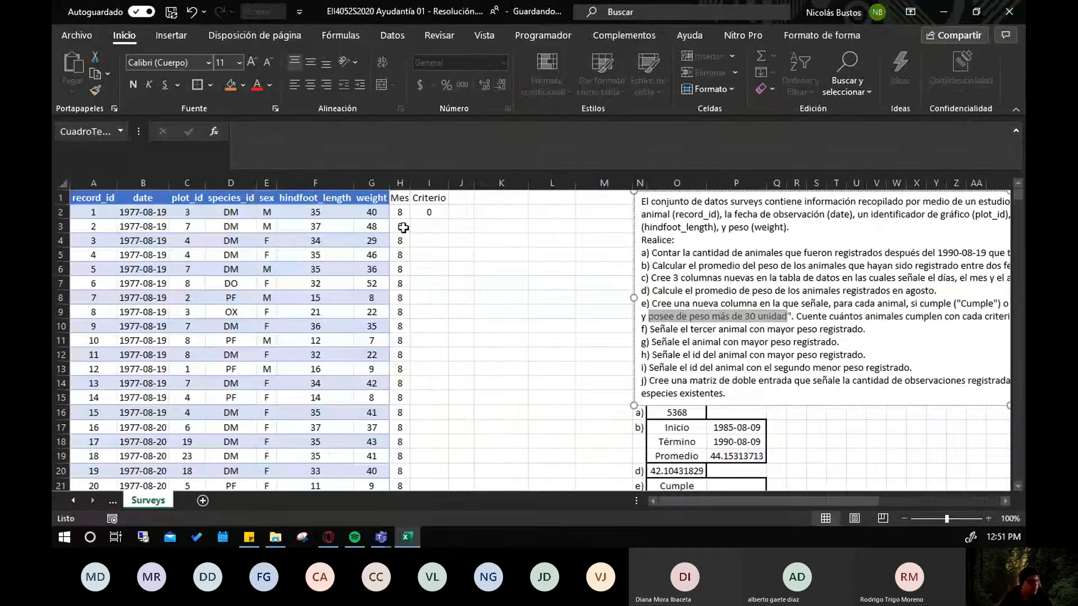
pyautogui.click(435, 217)
pyautogui.click(290, 133)
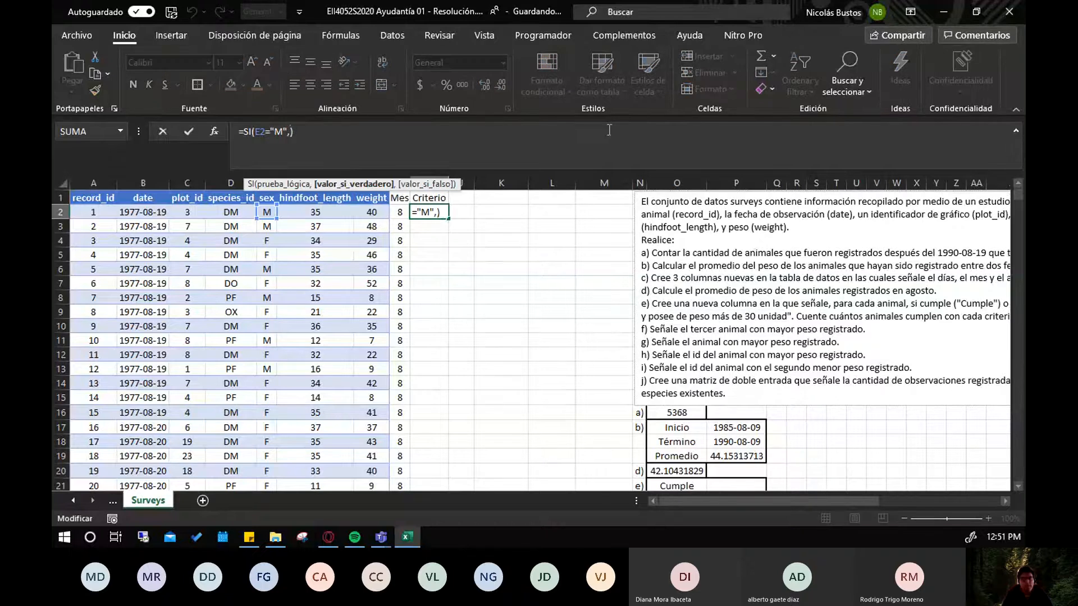
pyautogui.write('si')
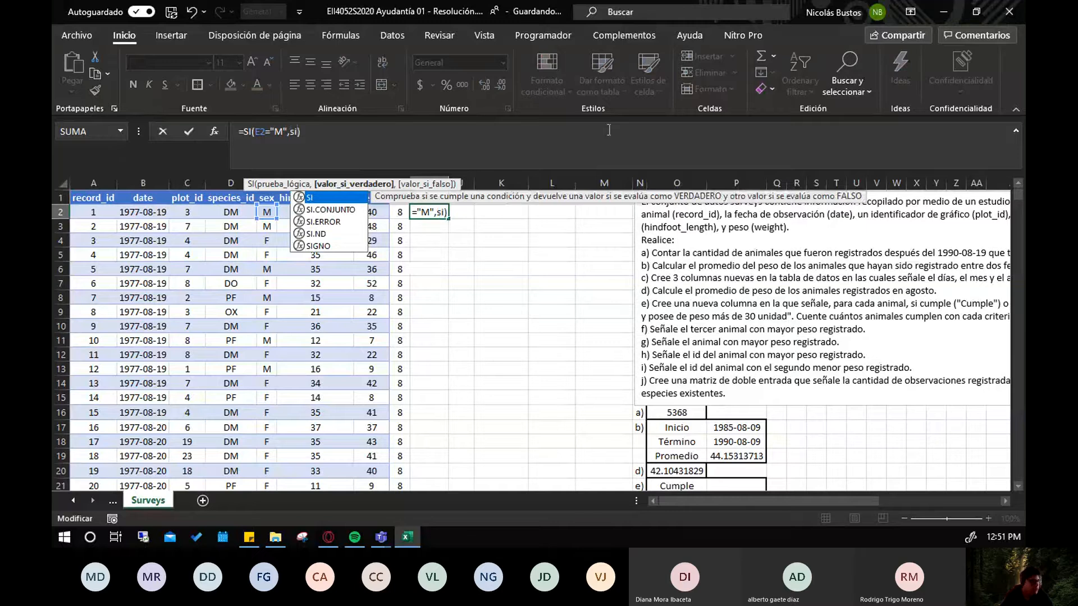
pyautogui.press('Tab')
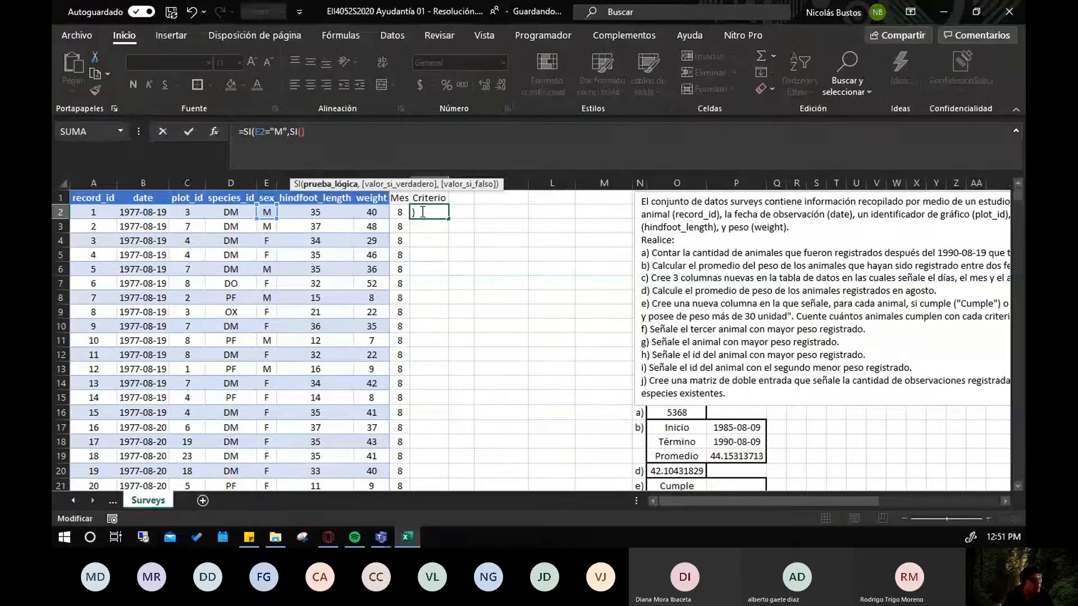
pyautogui.click(371, 213)
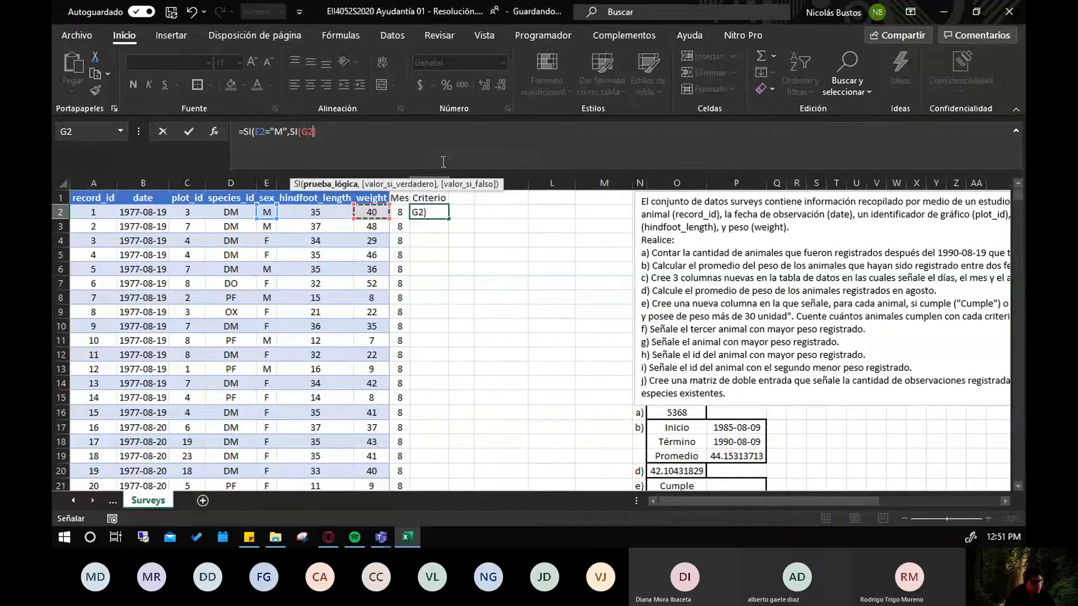
pyautogui.write('>')
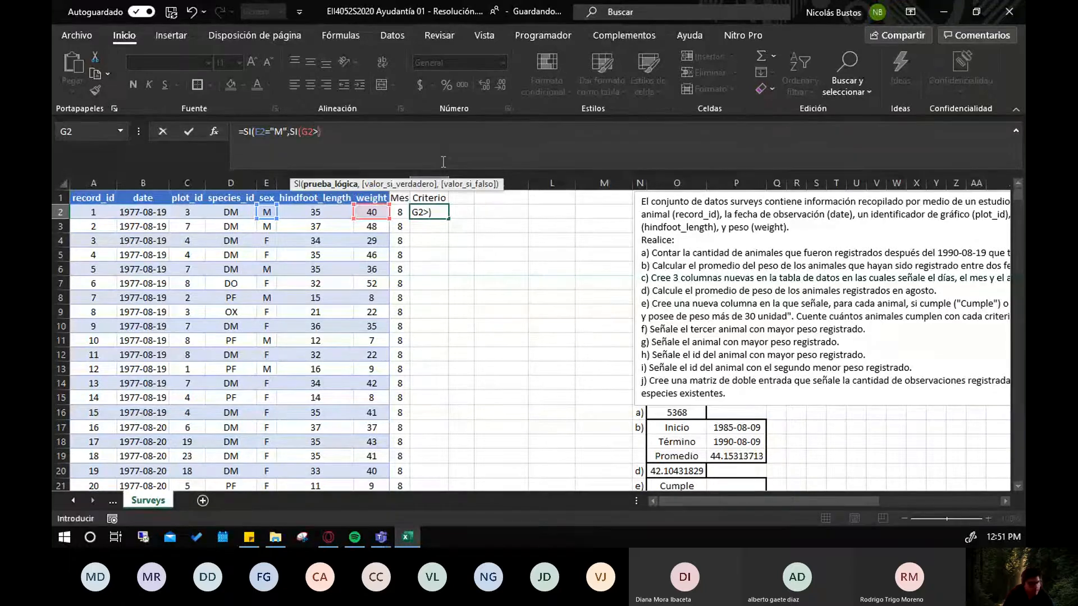
pyautogui.write('30,')
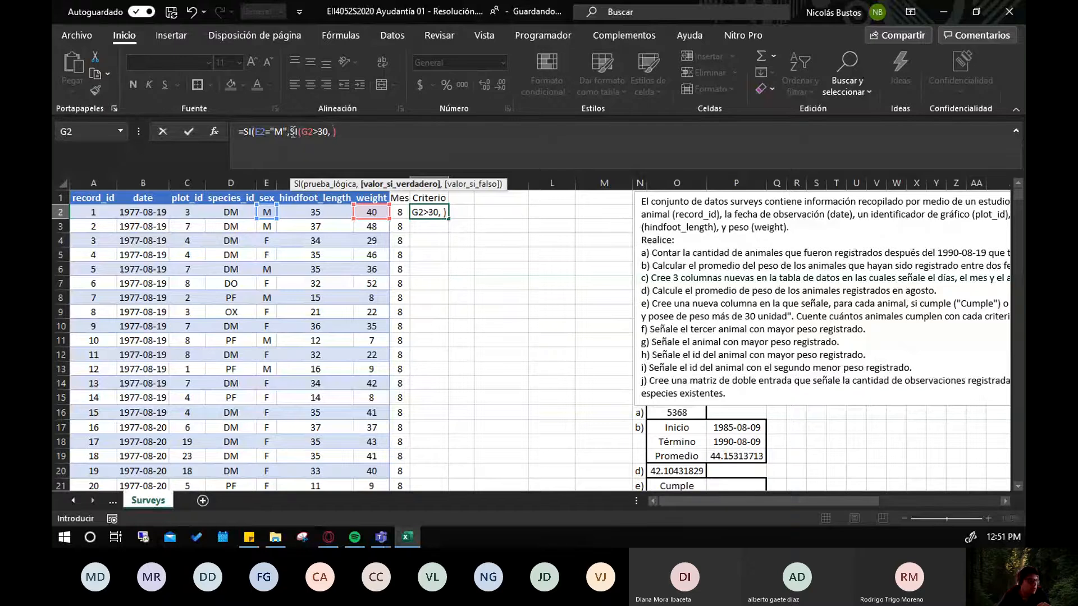
# Complete the nested SI in I2 to return "Cumple" when the weight test is true and "No Cumple" otherwise
pyautogui.click(339, 133)
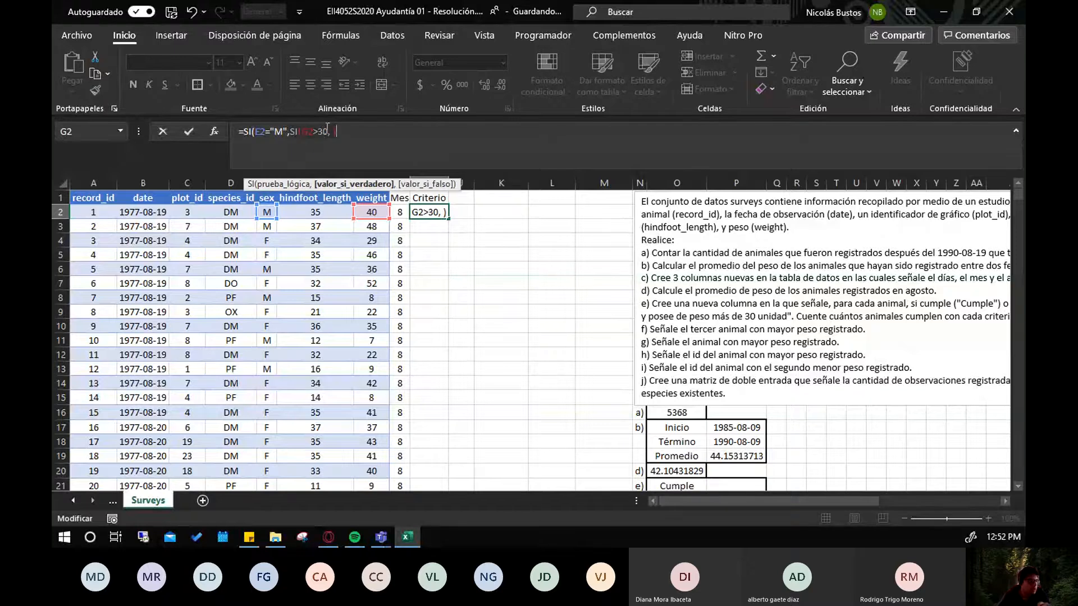
pyautogui.click(299, 135)
pyautogui.click(333, 133)
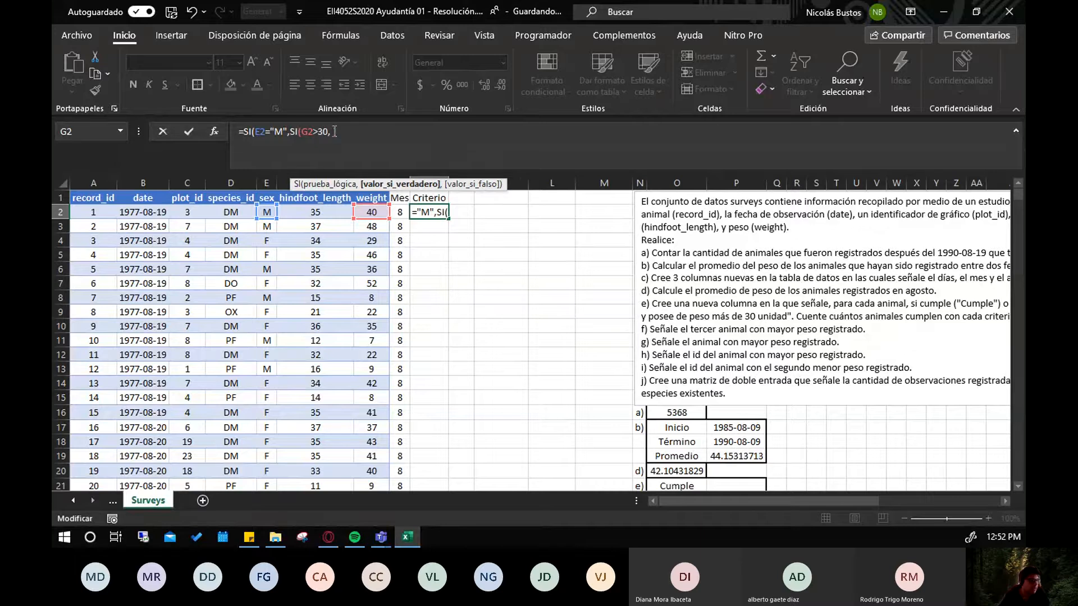
pyautogui.write('"Cumple')
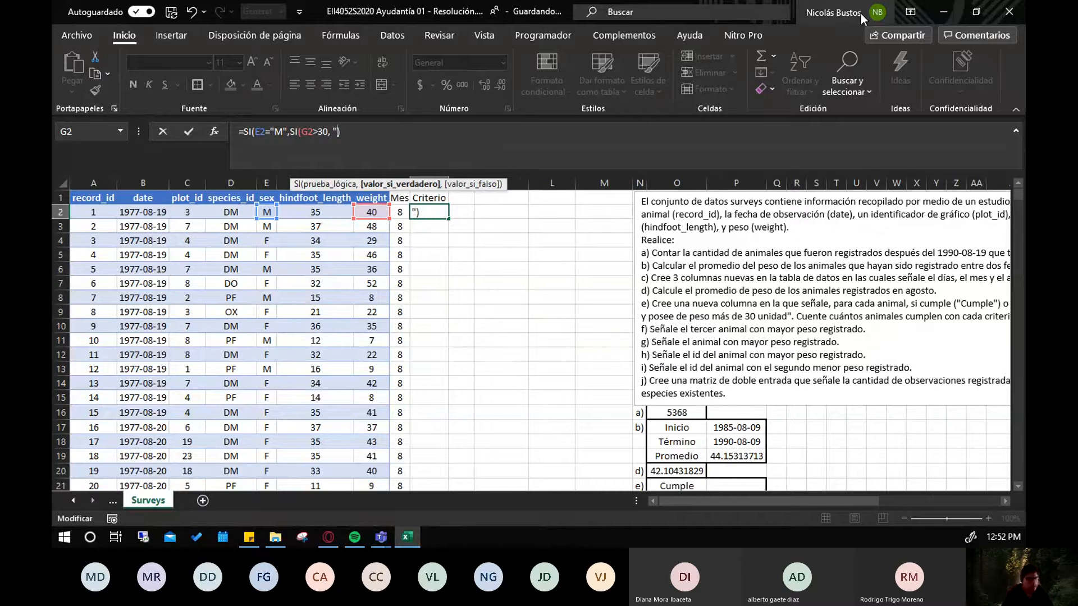
pyautogui.write('",')
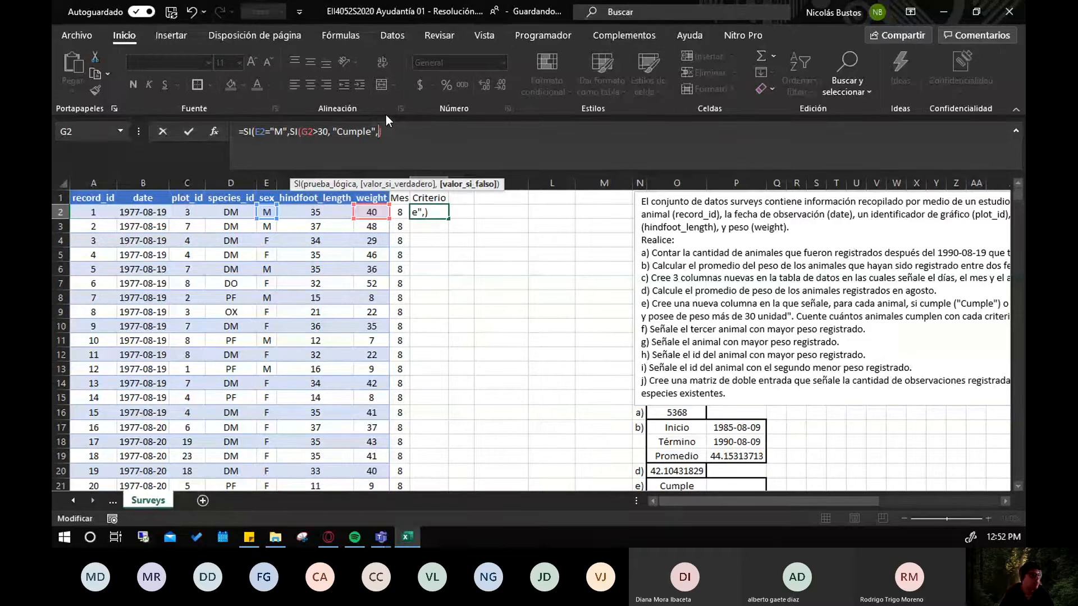
pyautogui.write('"')
pyautogui.write('No Cumple')
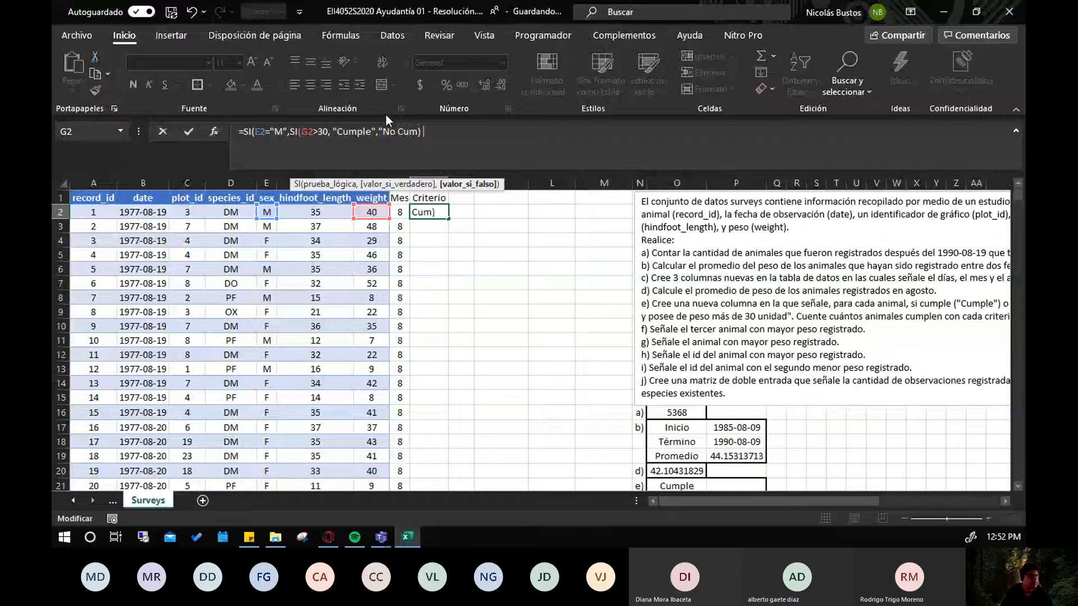
pyautogui.write('")')
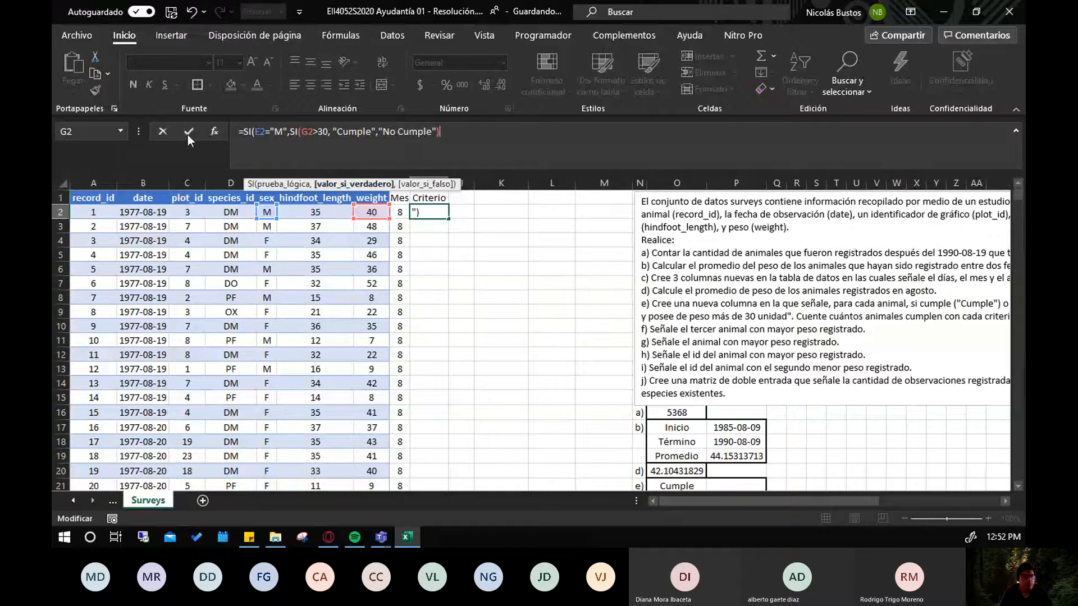
# Set the outer SI's value-if-false in I2 to "No Cumple" and enter the formula
pyautogui.write(',')
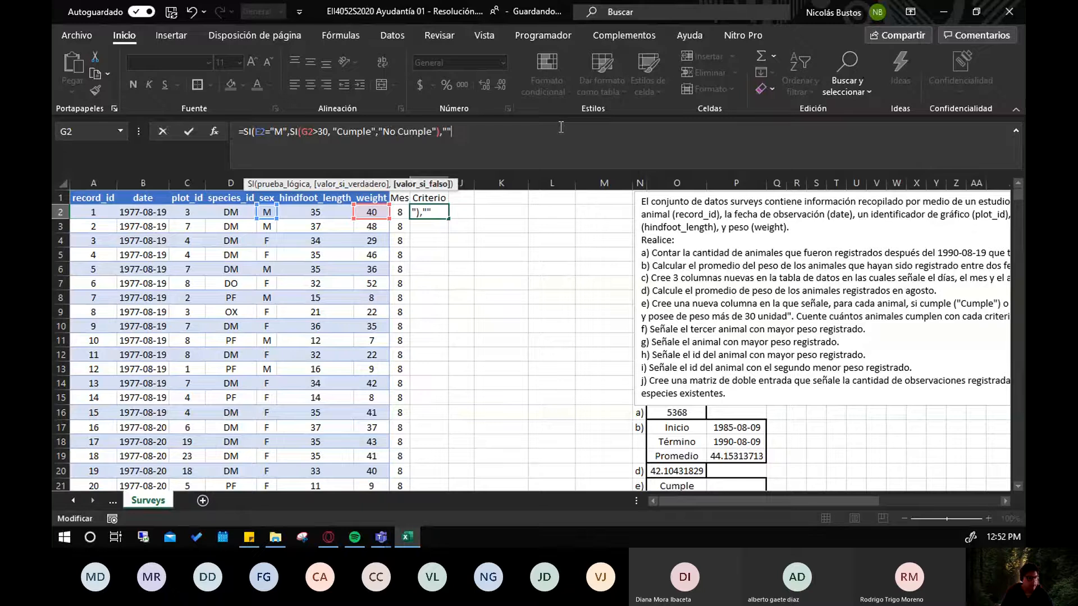
pyautogui.write('"N"')
pyautogui.press('Left')
pyautogui.write('No cum')
pyautogui.press('BackSpace')
pyautogui.press('BackSpace')
pyautogui.press('BackSpace')
pyautogui.write('Cumple')
pyautogui.write(')')
pyautogui.press('BackSpace')
pyautogui.write(')')
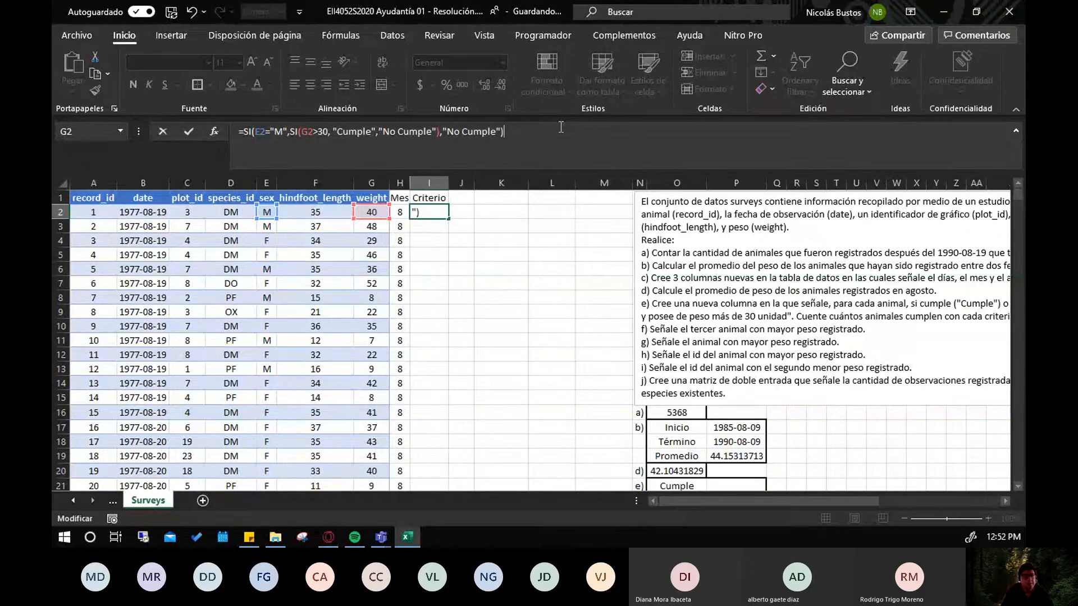
pyautogui.press('Return')
# Fill the I2 formula down the whole Criterio column and fit the column's width to its contents
pyautogui.click(437, 215)
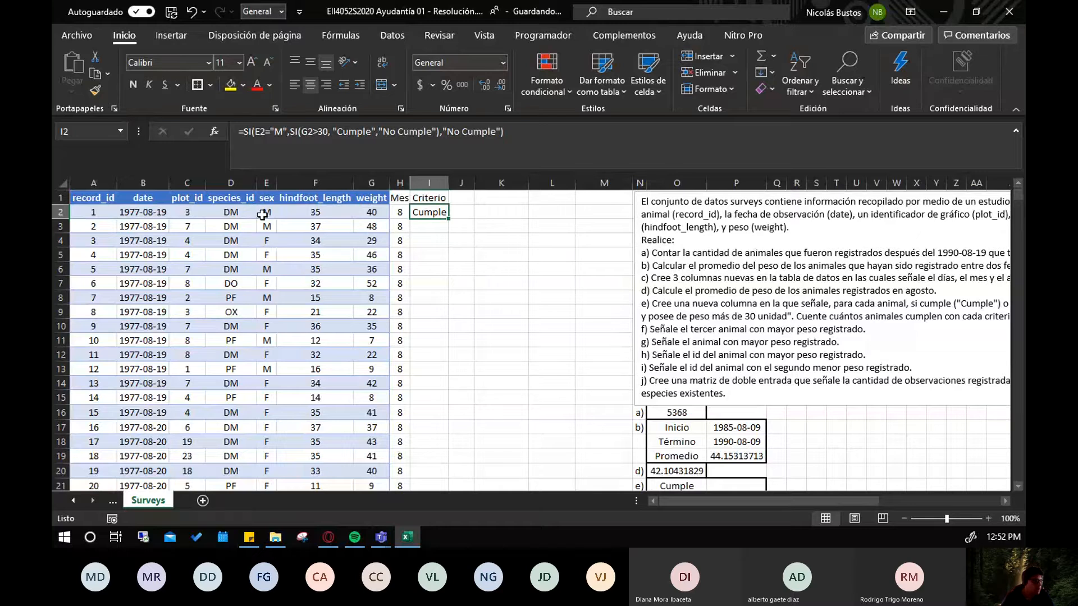
pyautogui.click(362, 212)
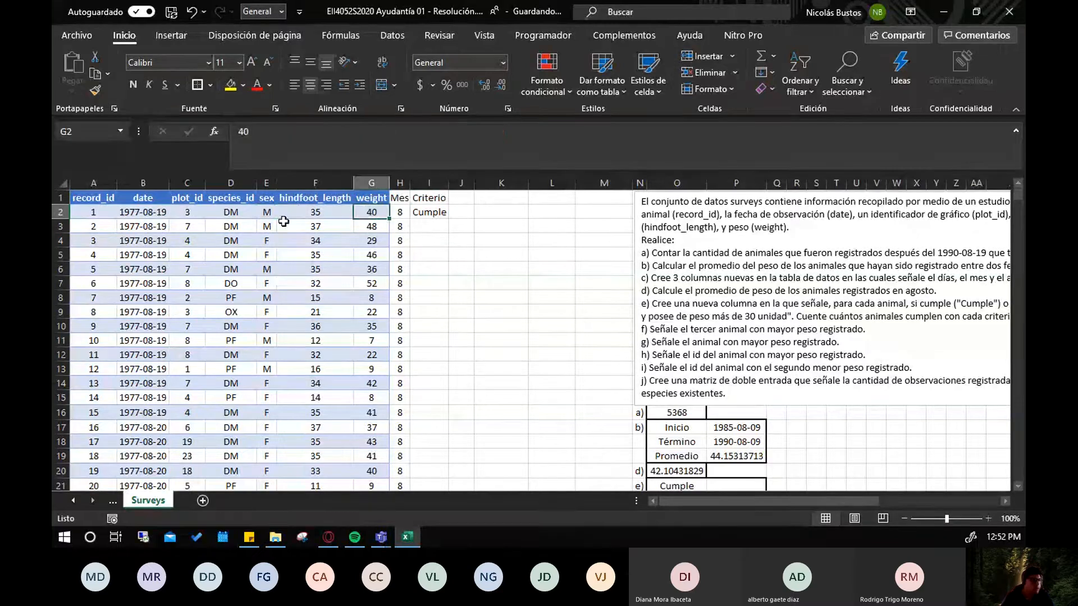
pyautogui.click(429, 212)
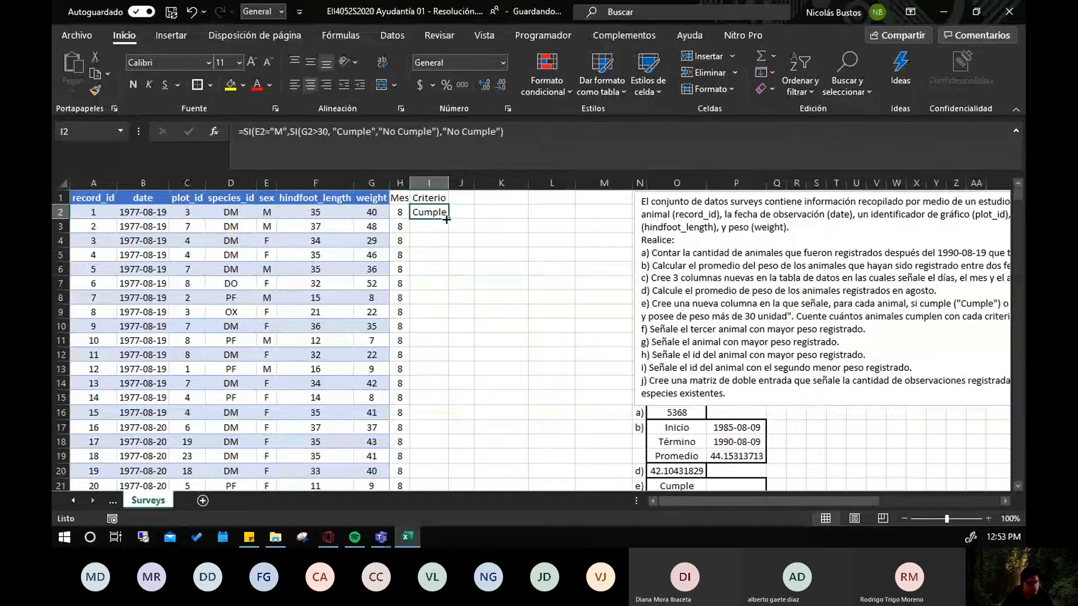
pyautogui.doubleClick(446, 219)
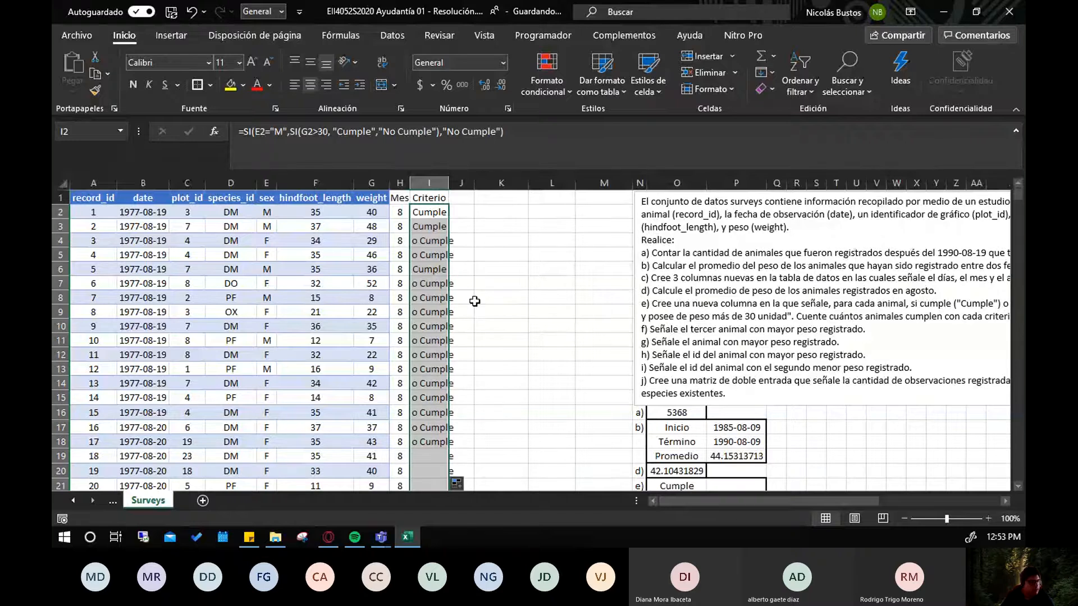
pyautogui.doubleClick(449, 183)
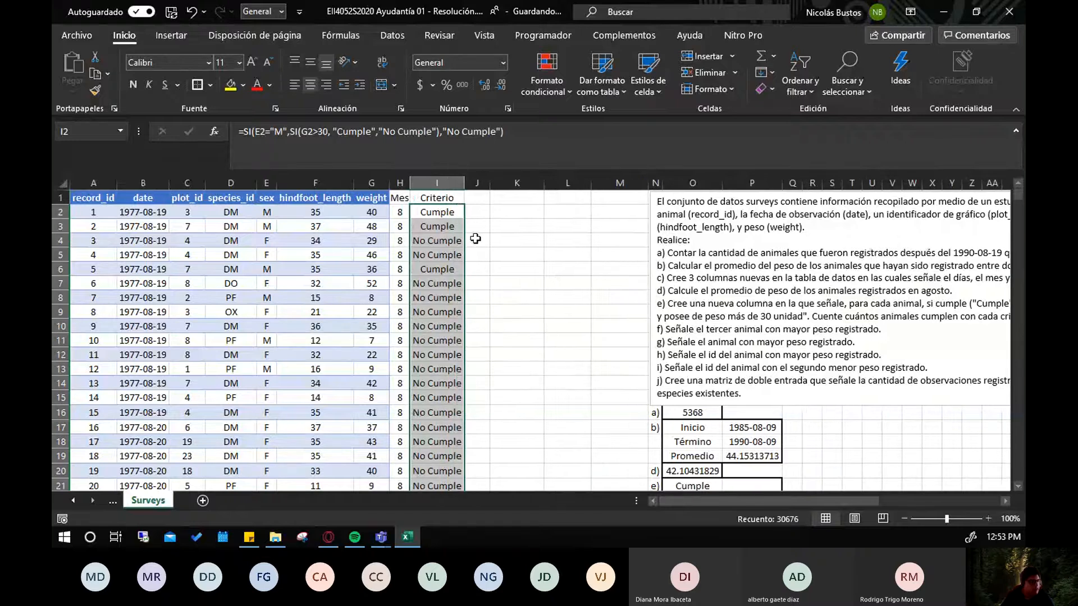
pyautogui.click(517, 257)
# Check the Criterio results in rows 4, 6 and 8 against each animal's sex and weight
pyautogui.click(438, 242)
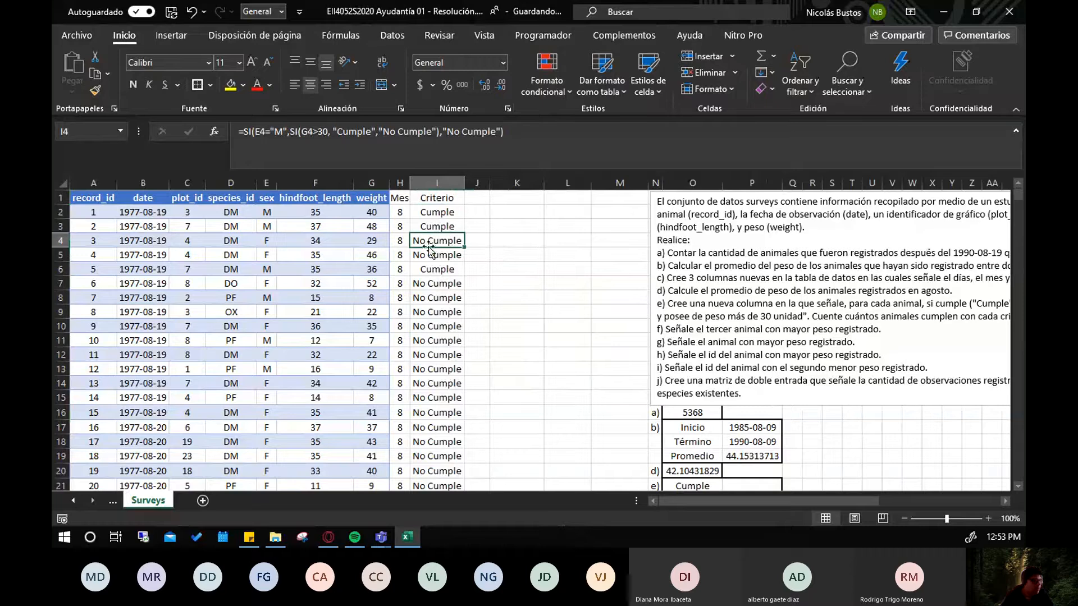
pyautogui.click(365, 240)
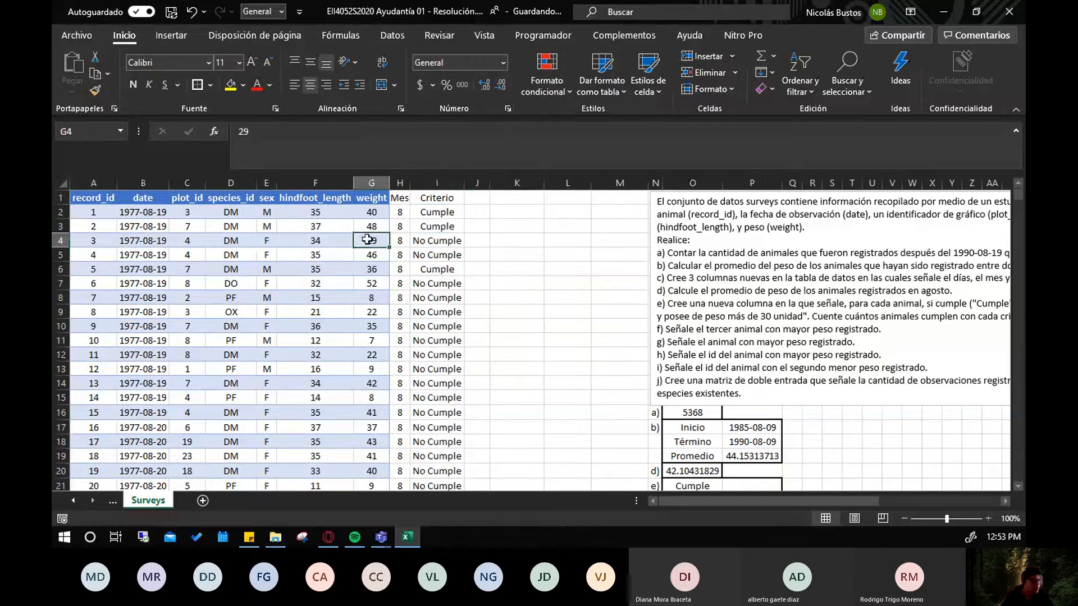
pyautogui.click(440, 271)
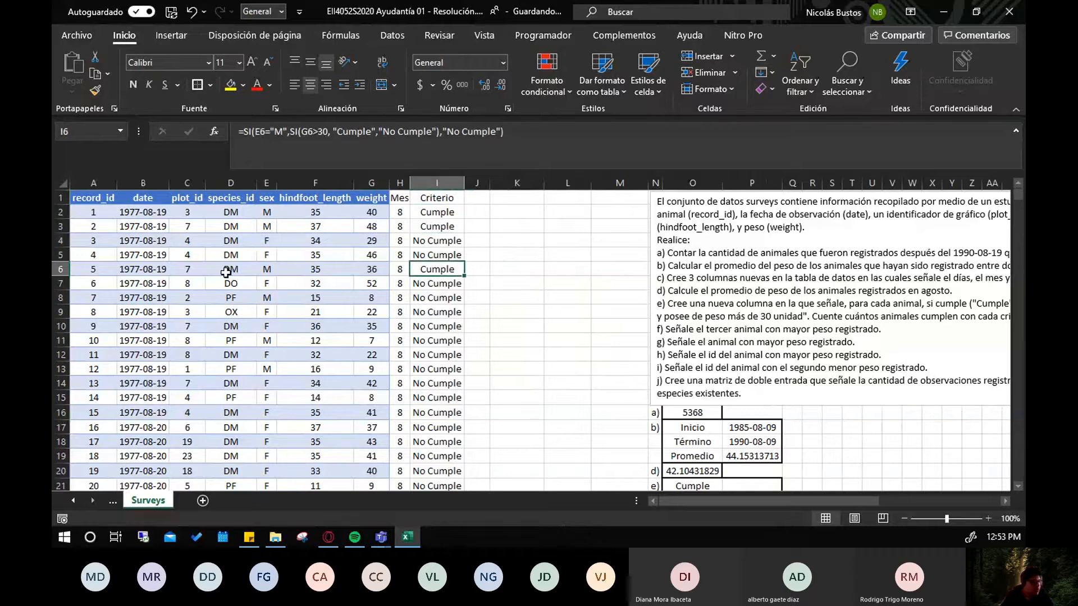
pyautogui.click(271, 270)
pyautogui.click(362, 269)
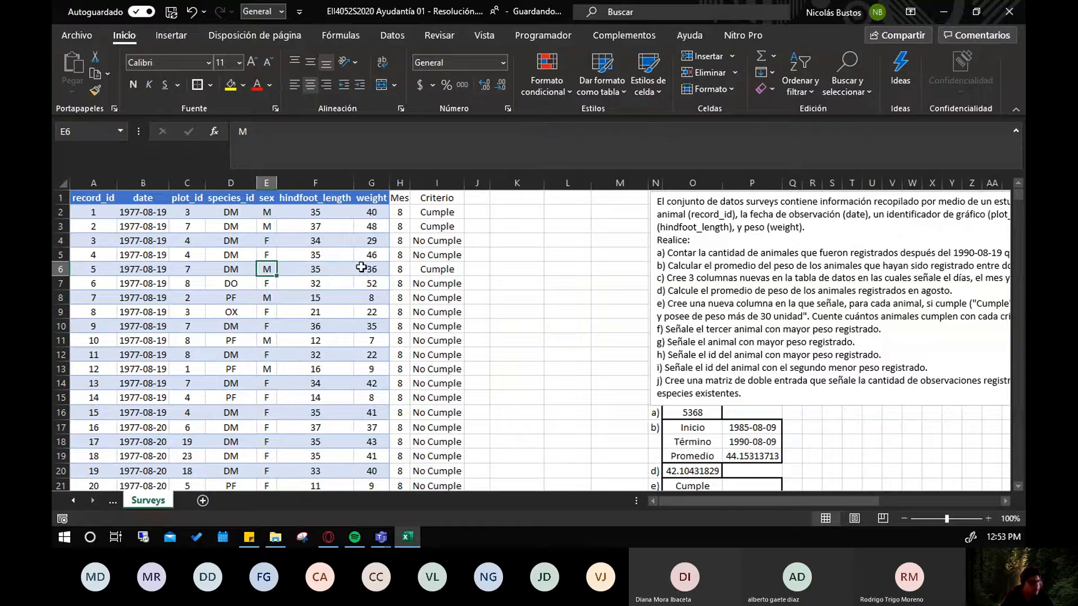
pyautogui.click(263, 300)
pyautogui.press('Right')
pyautogui.press('Right')
pyautogui.press('Right')
pyautogui.press('Right')
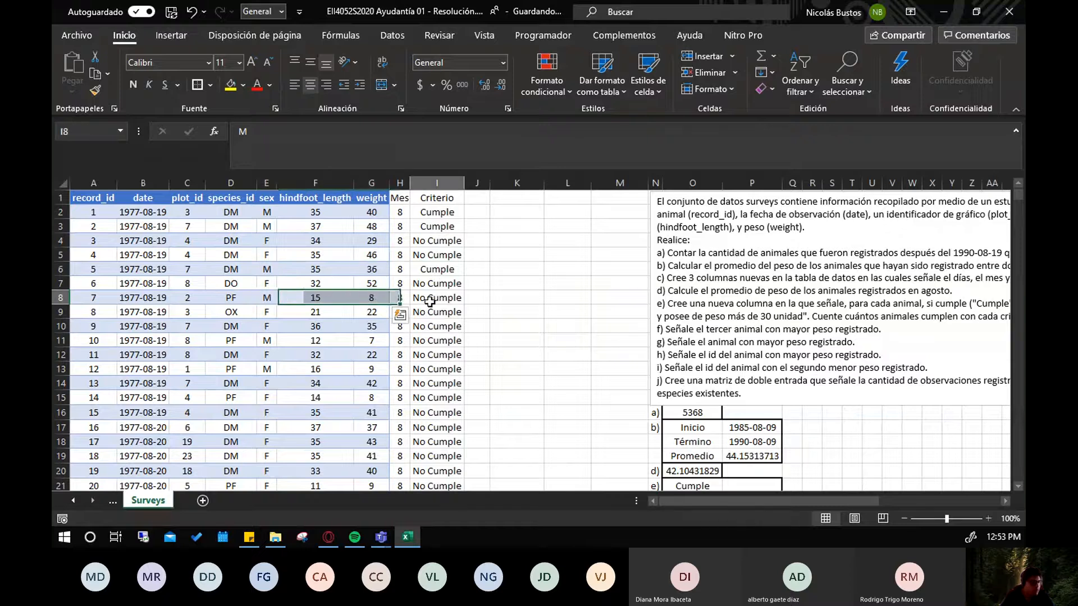
pyautogui.press('Left')
pyautogui.press('Left')
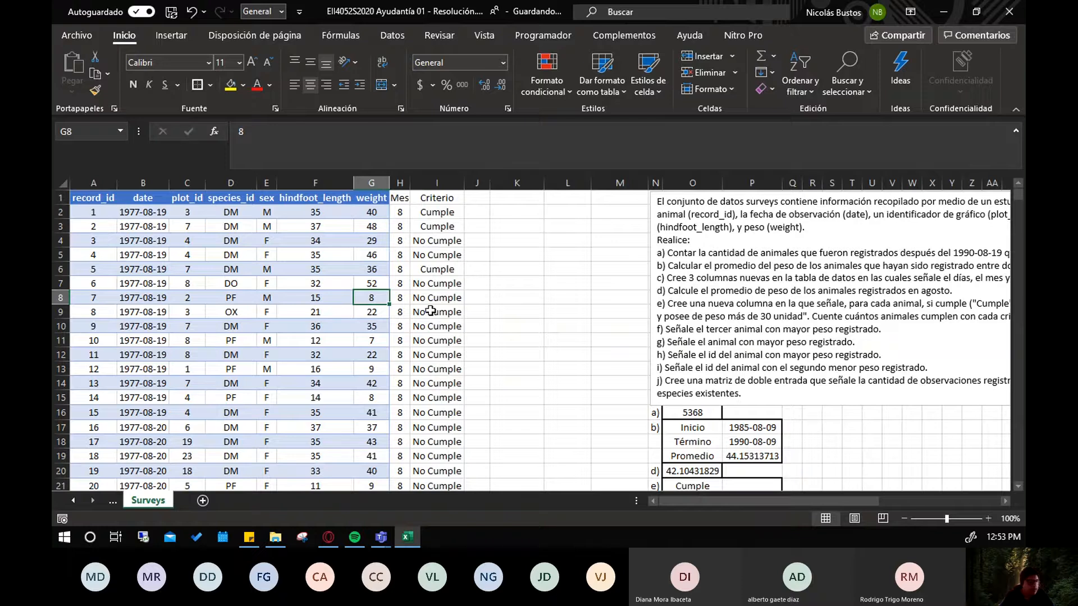
pyautogui.click(433, 292)
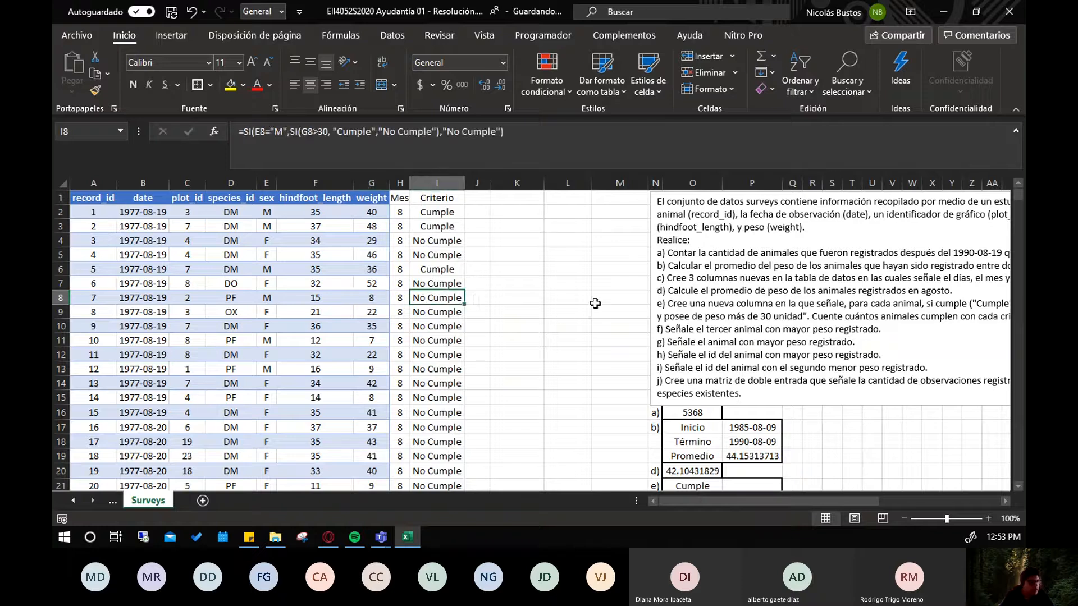
pyautogui.scroll(-9, 557, 303)
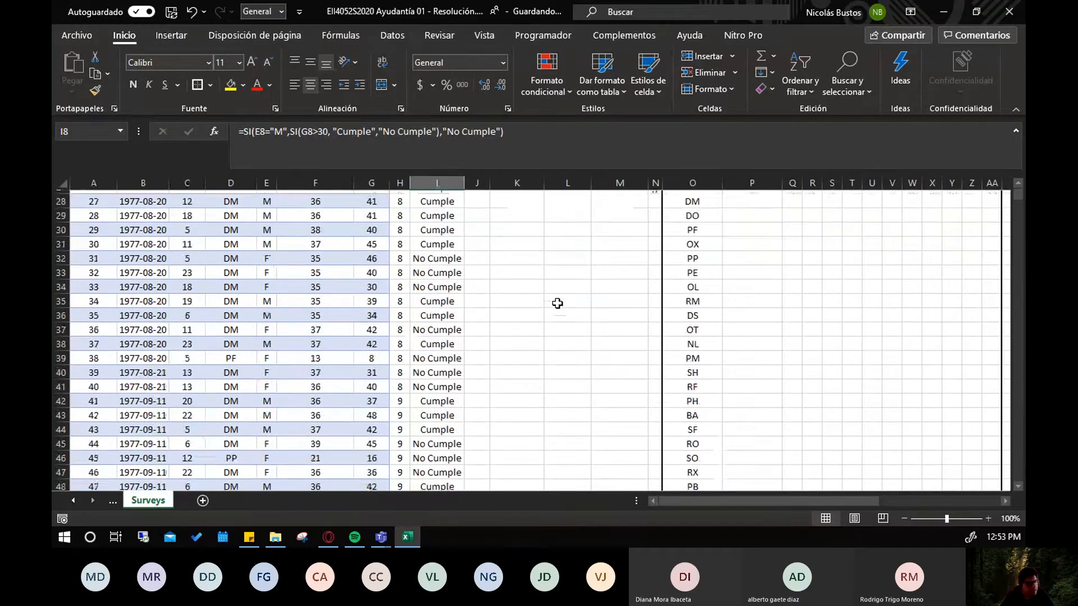
pyautogui.scroll(8, 557, 303)
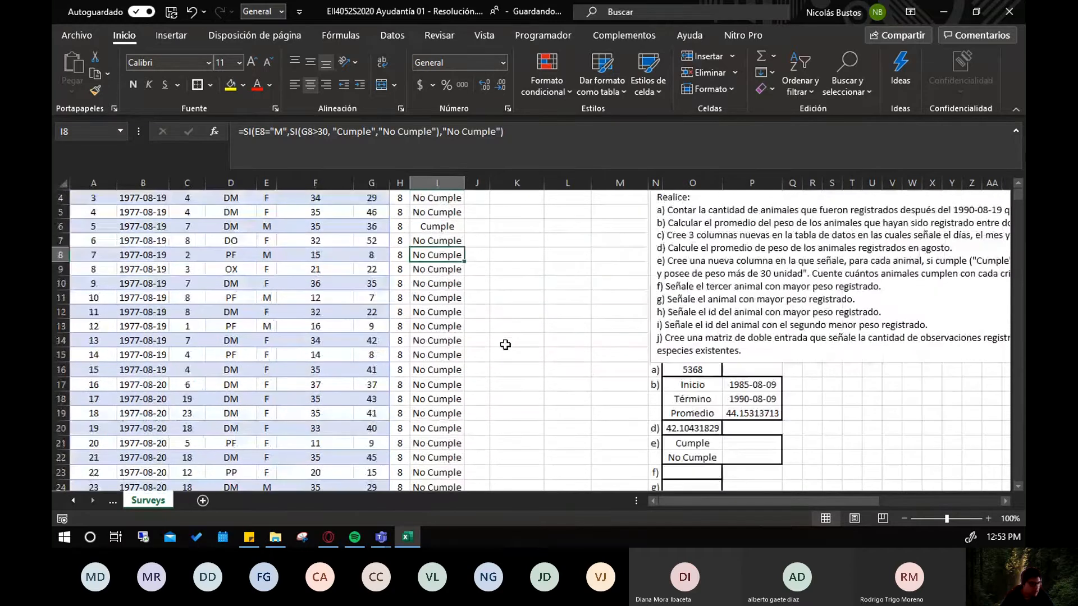
# Start a CONTAR.SI formula in P21, beside the Cumple label, with the range I2:I30677
pyautogui.click(745, 443)
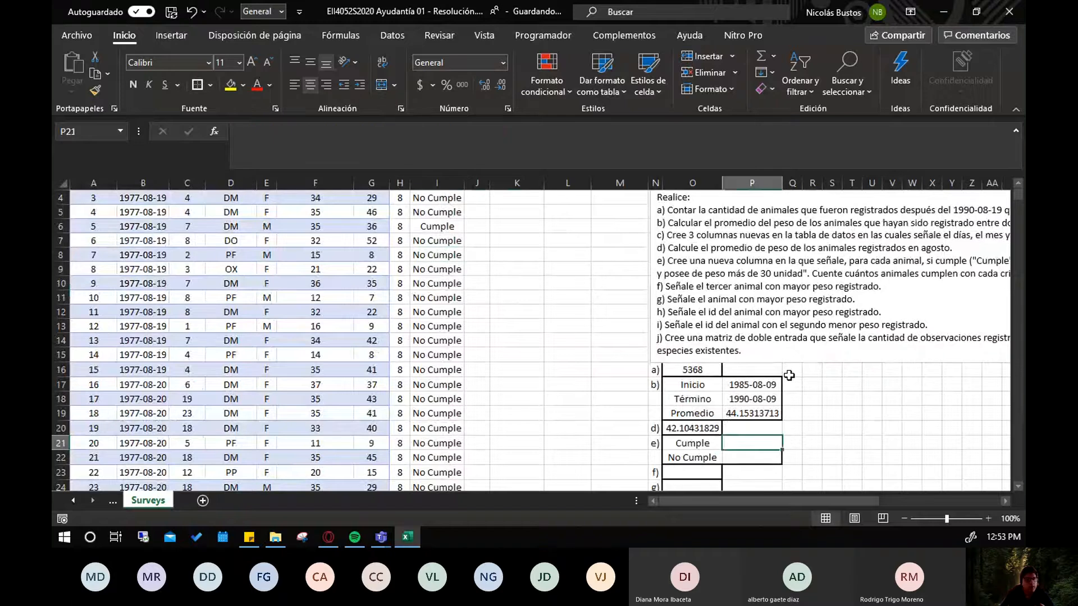
pyautogui.write('=')
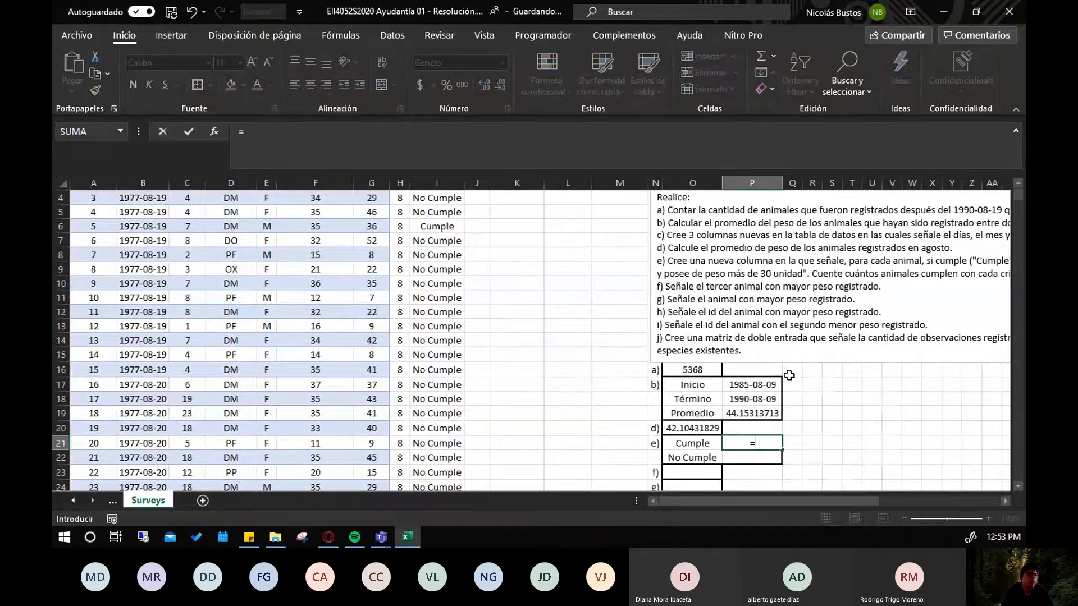
pyautogui.write('contar')
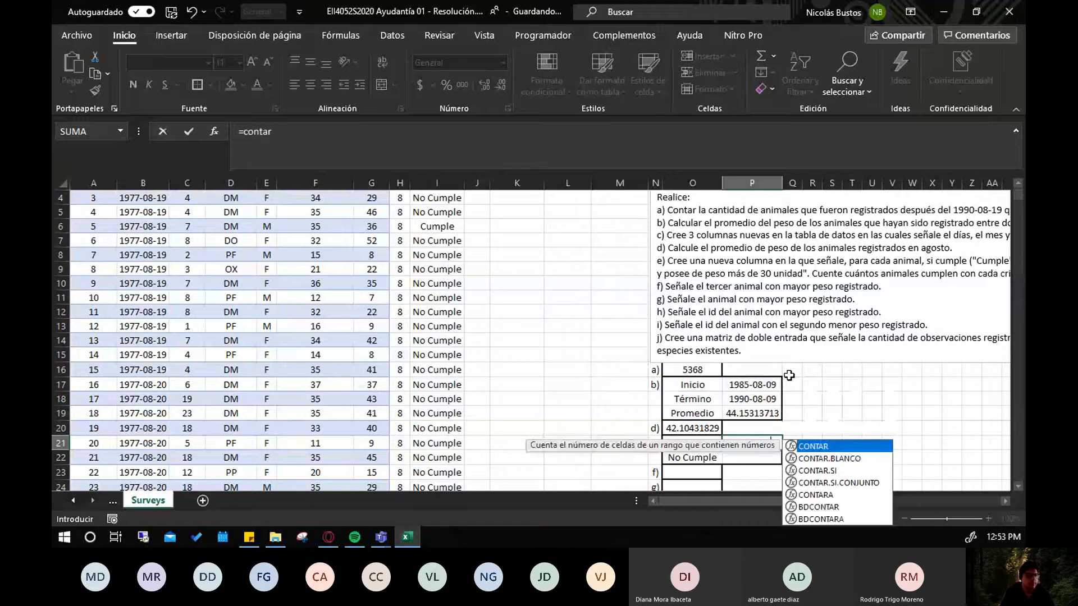
pyautogui.write('.')
pyautogui.press('Down')
pyautogui.press('Down')
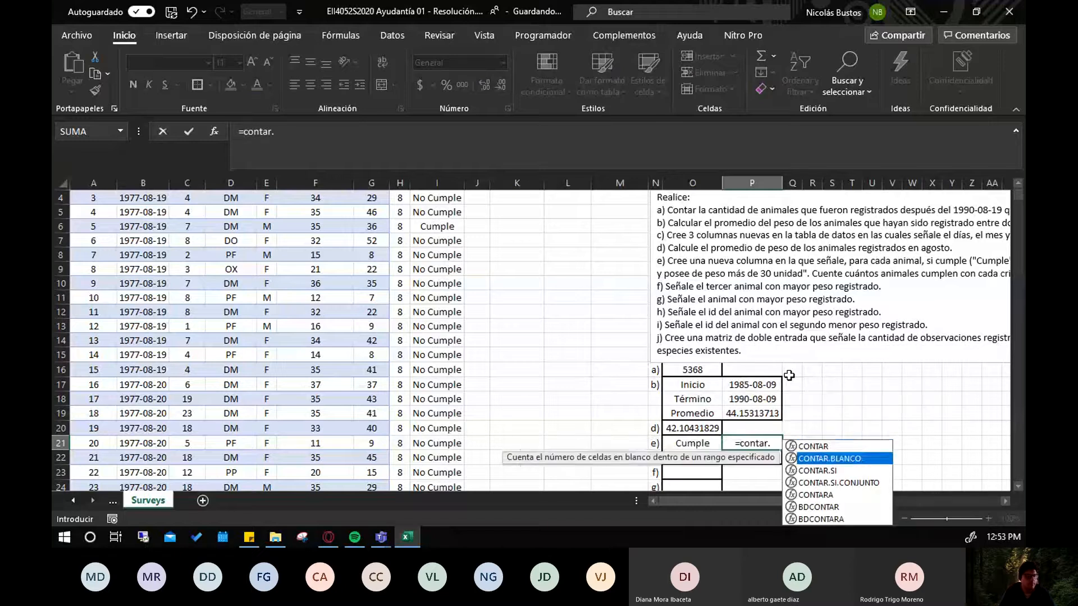
pyautogui.press('Tab')
pyautogui.scroll(1, 516, 367)
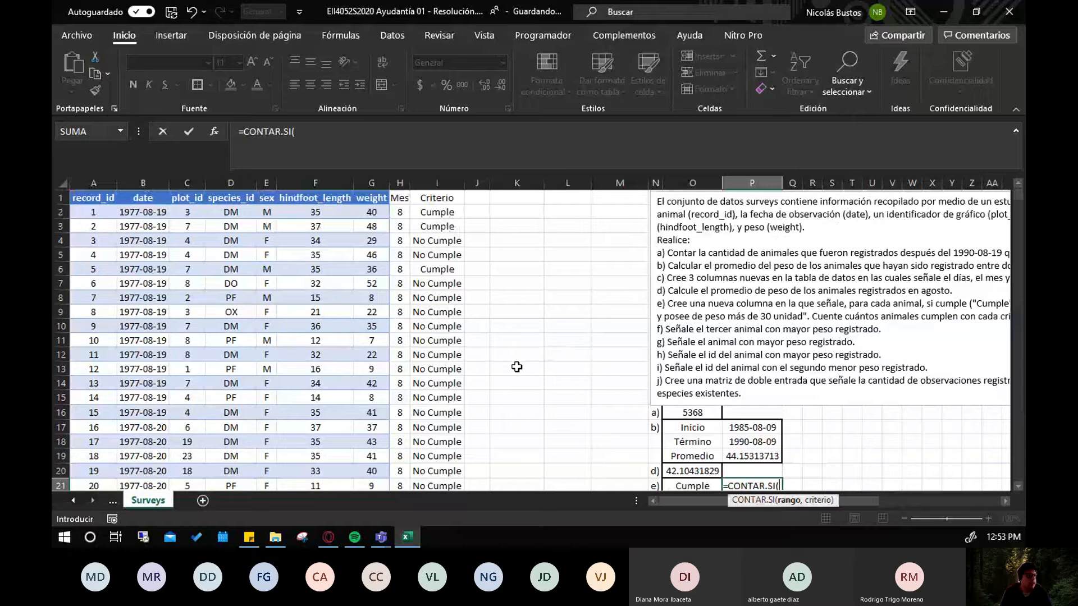
pyautogui.click(450, 213)
pyautogui.hotkey('ctrl', 'shift', 'Down')
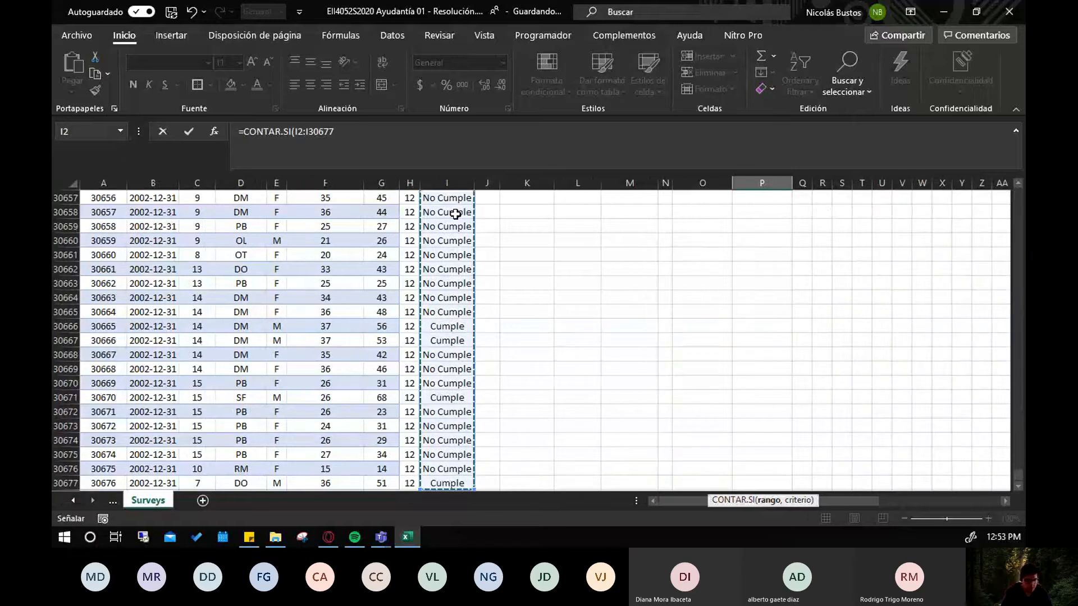
# Set the P21 formula's criterion to "Cumple" and enter it
pyautogui.write(',')
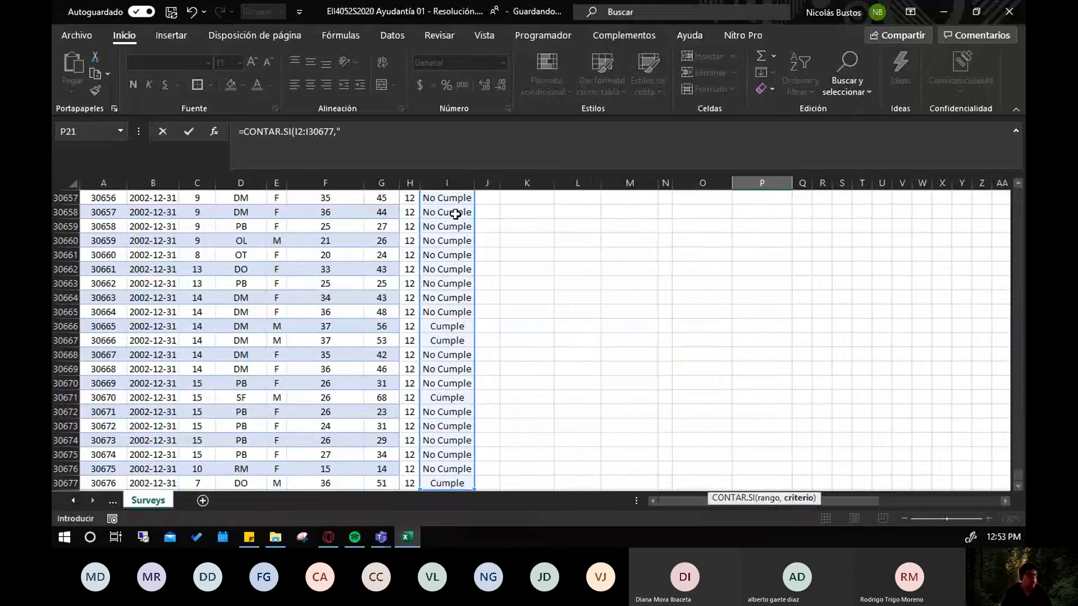
pyautogui.write('"Cumple"')
pyautogui.click(336, 133)
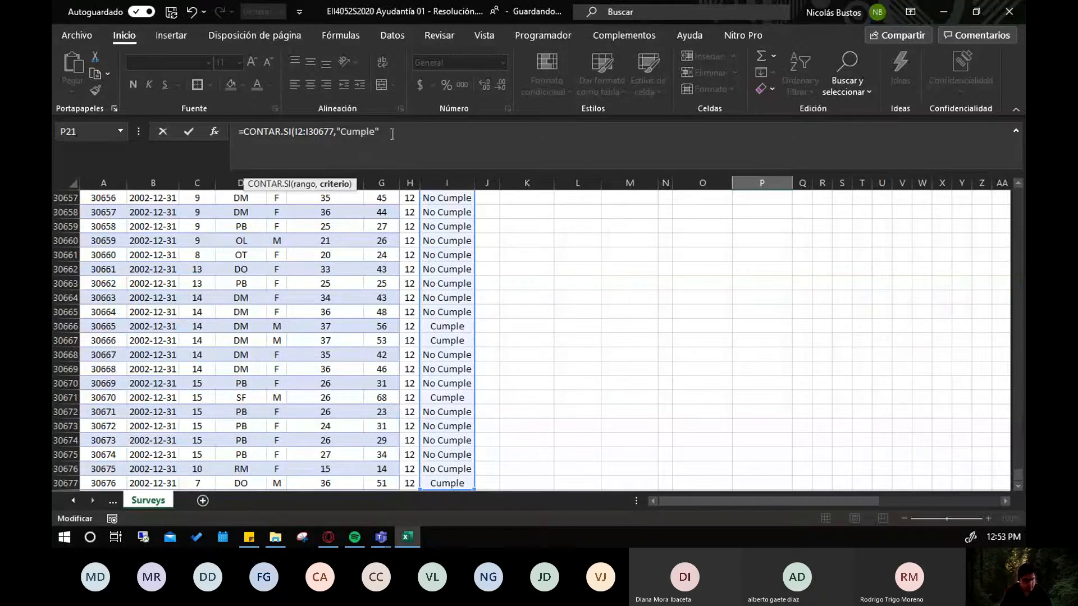
pyautogui.write(')')
pyautogui.press('Return')
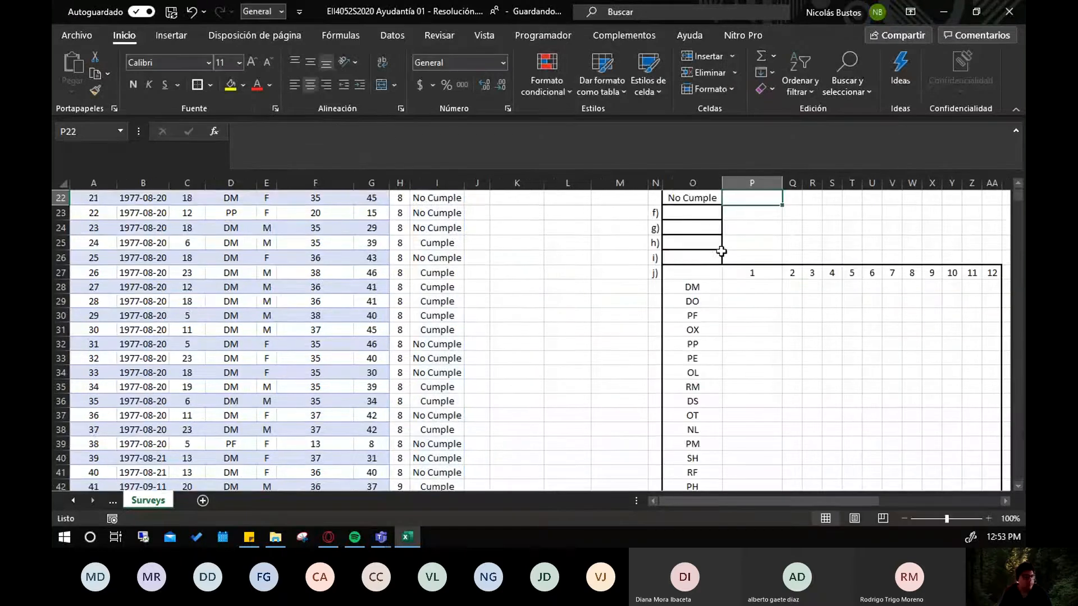
pyautogui.scroll(2, 722, 251)
pyautogui.click(769, 274)
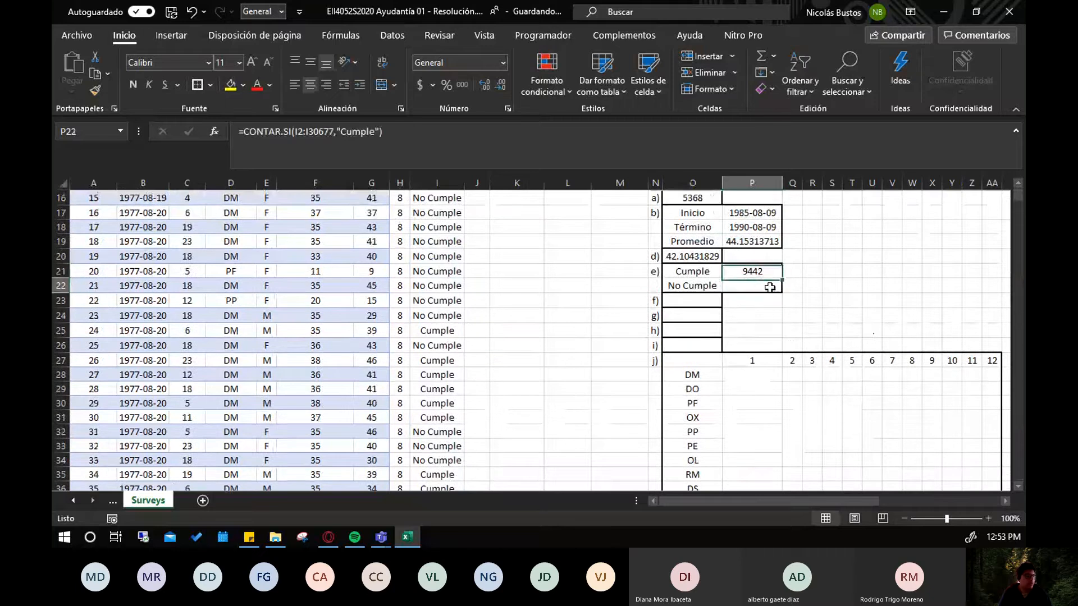
# Count the animals marked No Cumple in P22 with =CONTAR.SI(I2:I30677,"No Cumple")
pyautogui.click(769, 287)
pyautogui.write('=con')
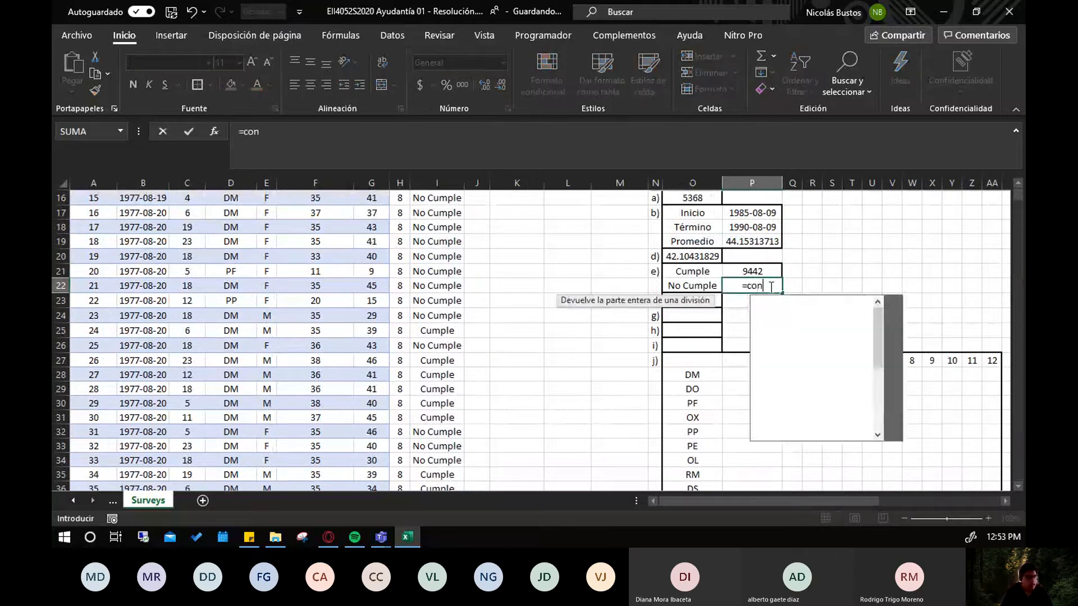
pyautogui.write('tar.si')
pyautogui.press('Tab')
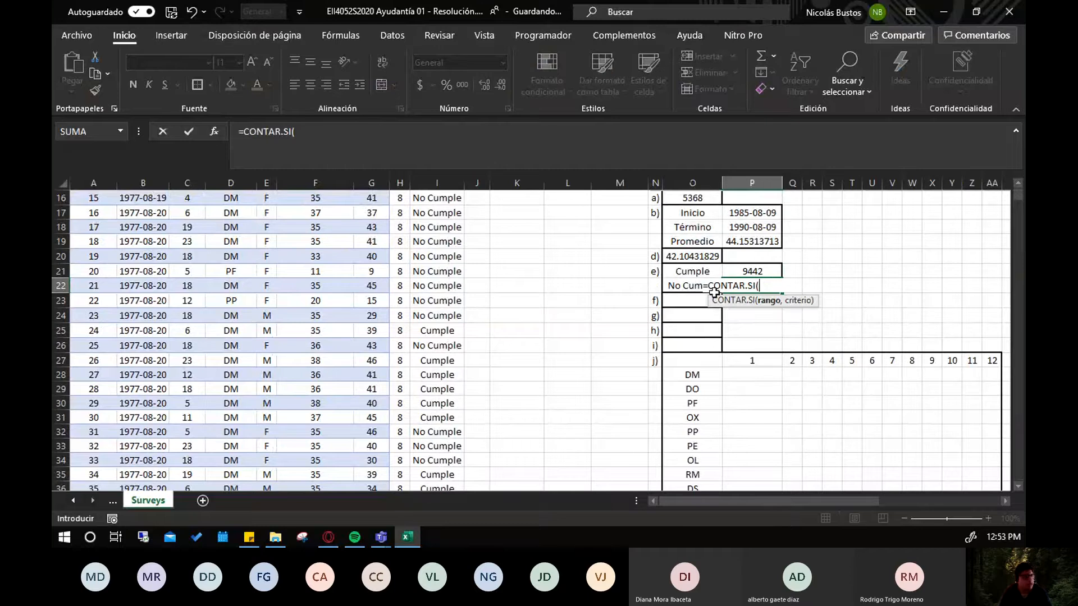
pyautogui.scroll(5, 467, 296)
pyautogui.click(432, 211)
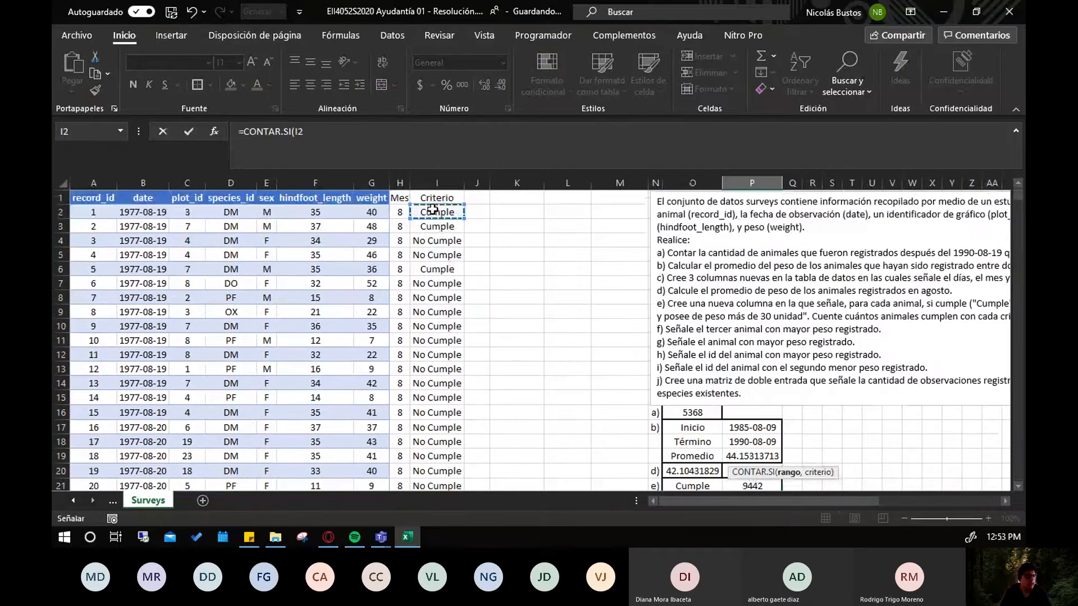
pyautogui.hotkey('ctrl', 'shift', 'Down')
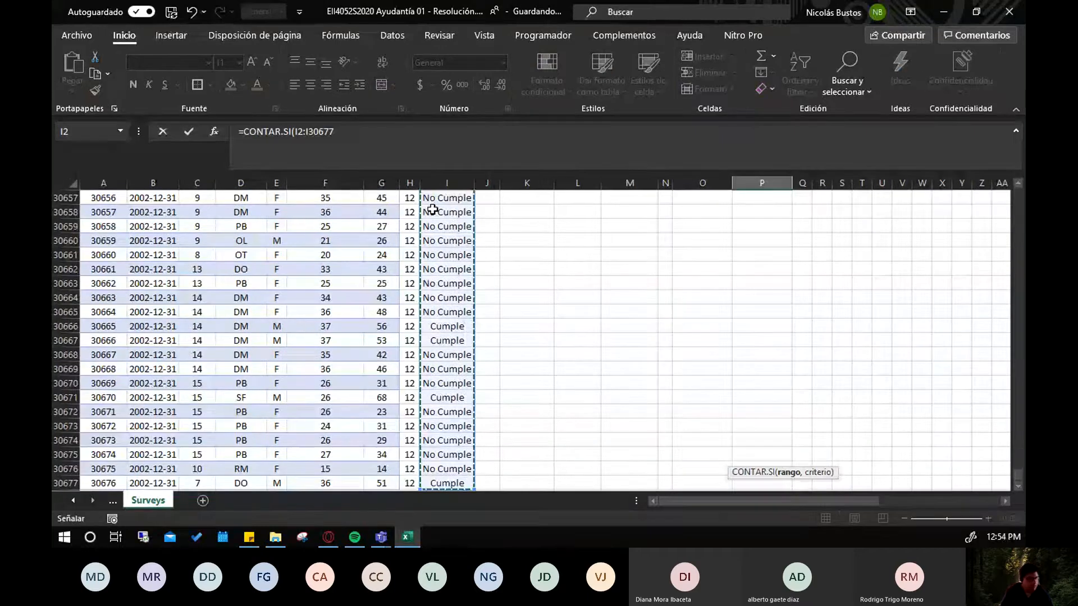
pyautogui.write(',"No Cumple')
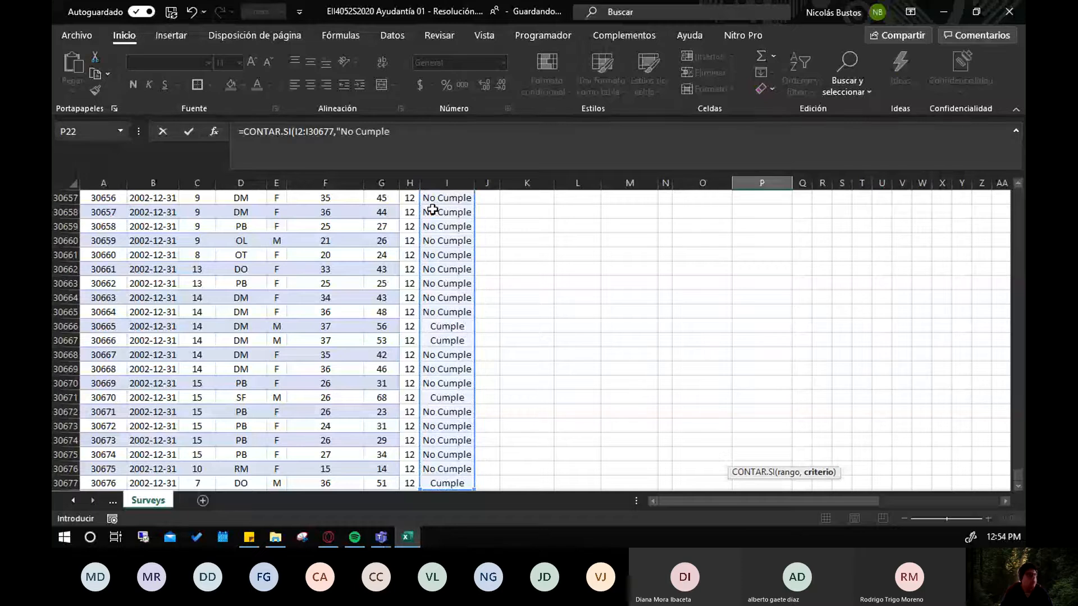
pyautogui.press('Return')
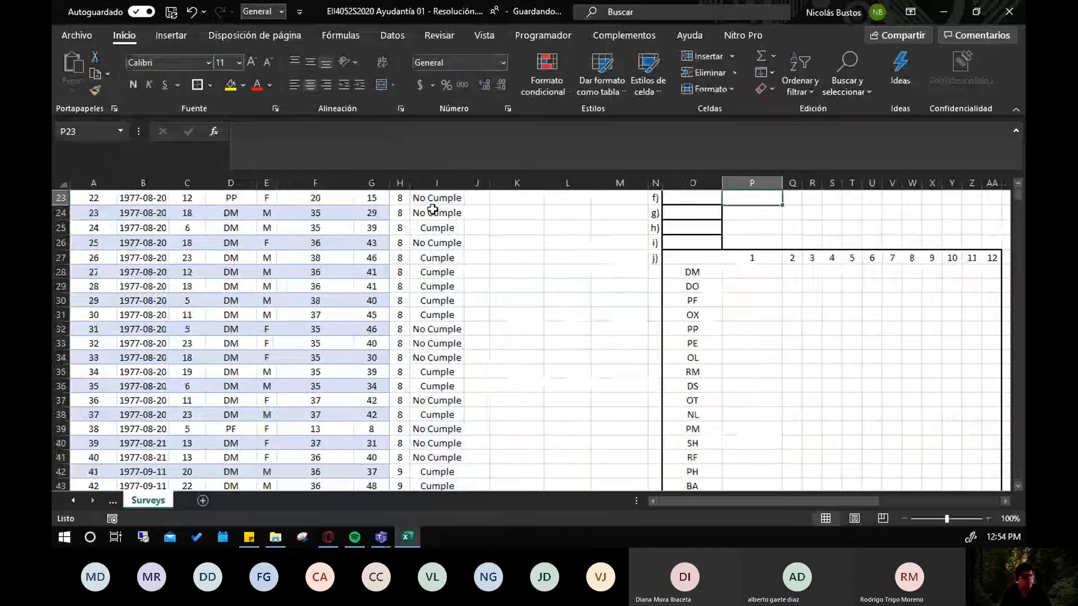
pyautogui.scroll(3, 775, 308)
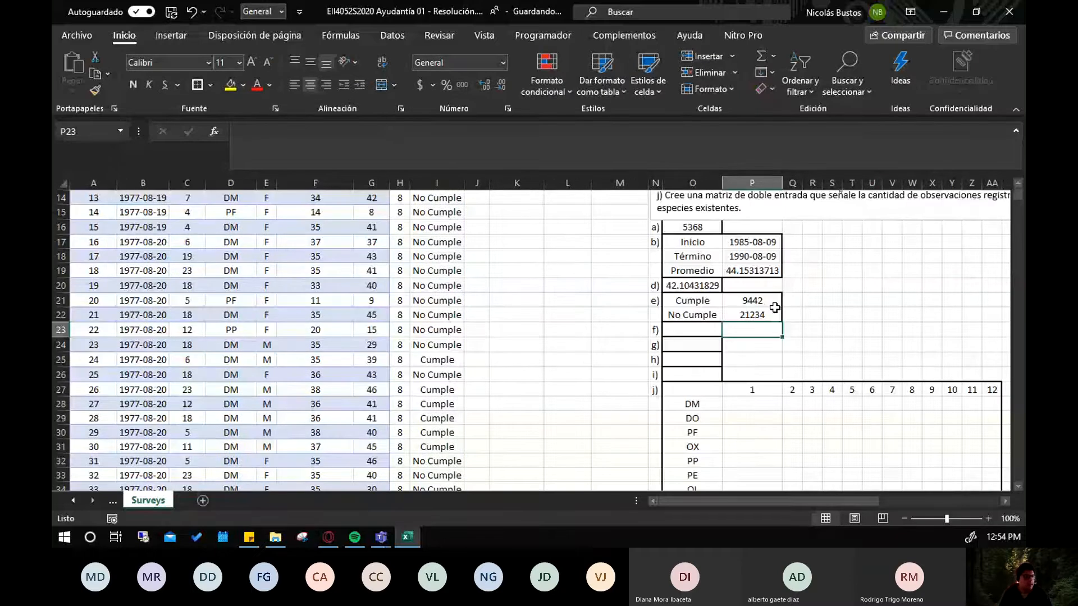
# Check the Cumple and No Cumple counts in P21 and P22, including their formulas and combined sum
pyautogui.click(774, 310)
pyautogui.scroll(3, 867, 297)
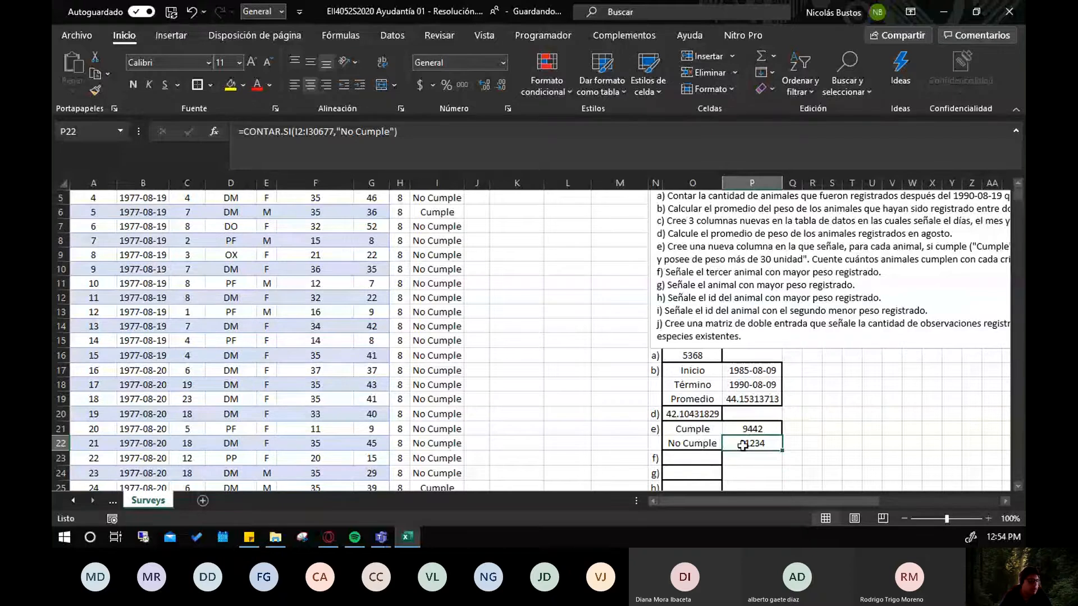
pyautogui.moveTo(742, 445); pyautogui.dragTo(749, 429)
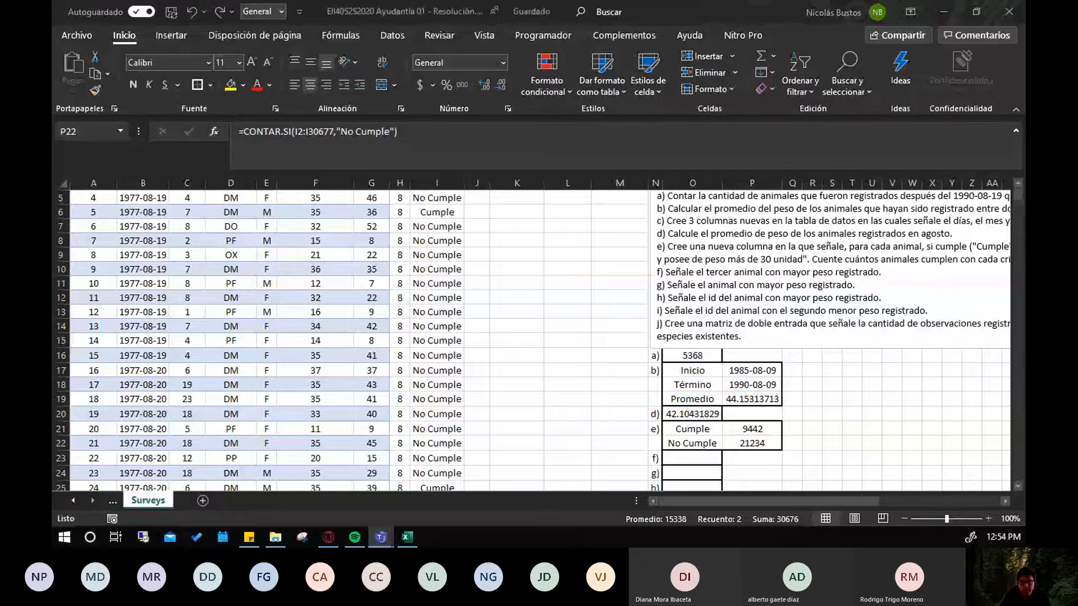
pyautogui.hotkey('alt', 'Tab')
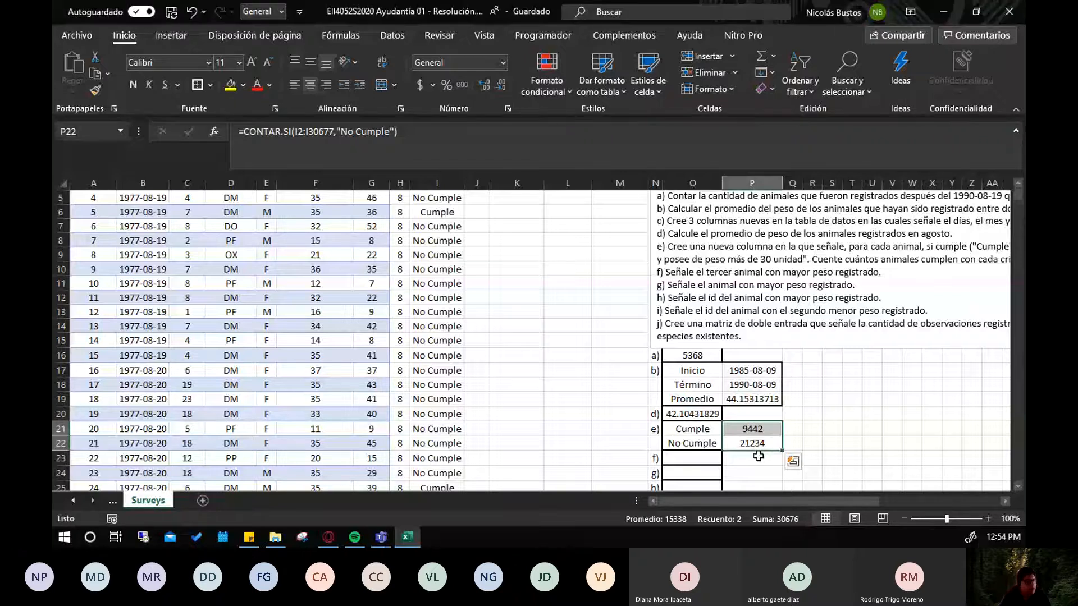
pyautogui.click(707, 455)
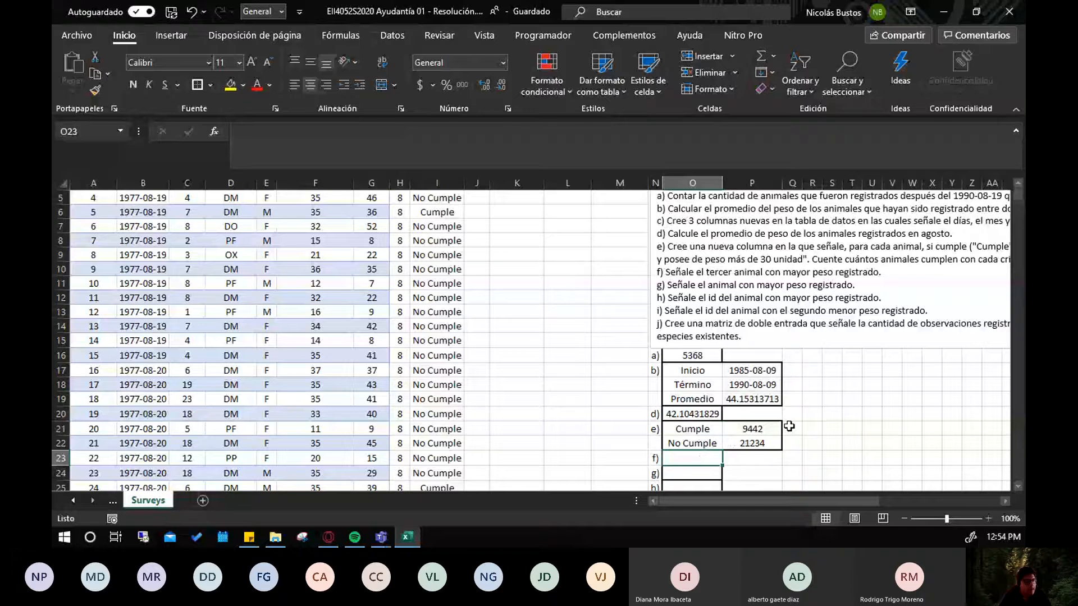
pyautogui.scroll(-1, 786, 432)
pyautogui.scroll(1, 783, 438)
pyautogui.click(777, 445)
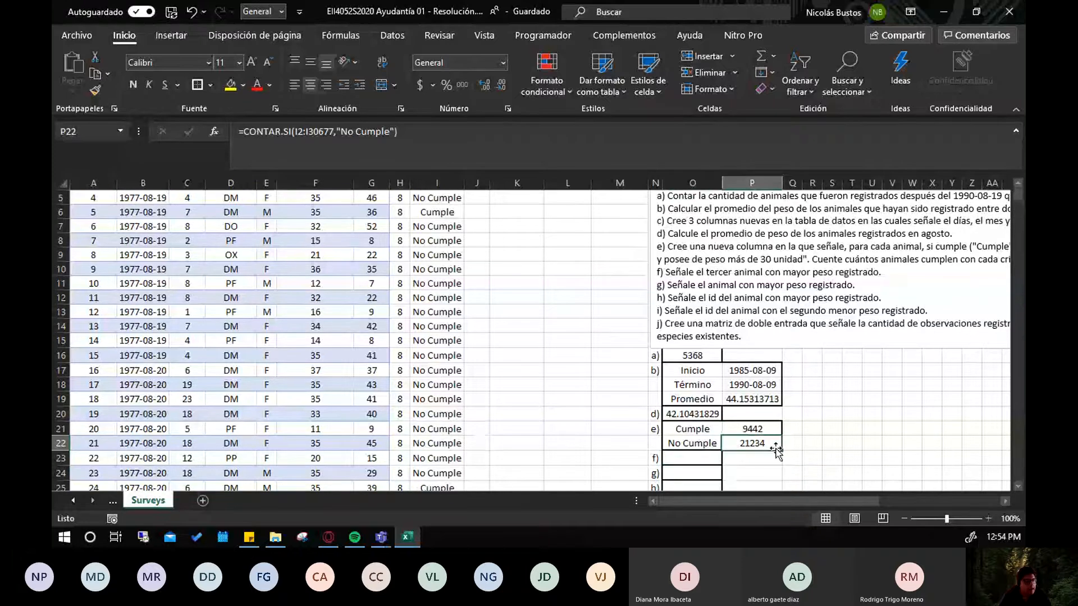
pyautogui.click(761, 429)
pyautogui.scroll(1, 865, 447)
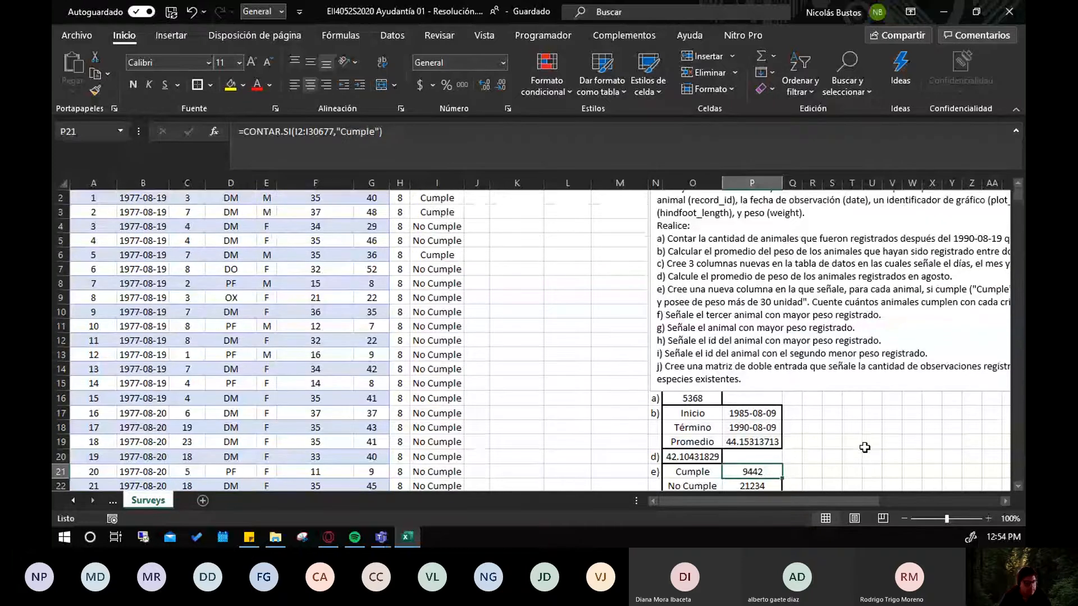
pyautogui.scroll(-1, 866, 452)
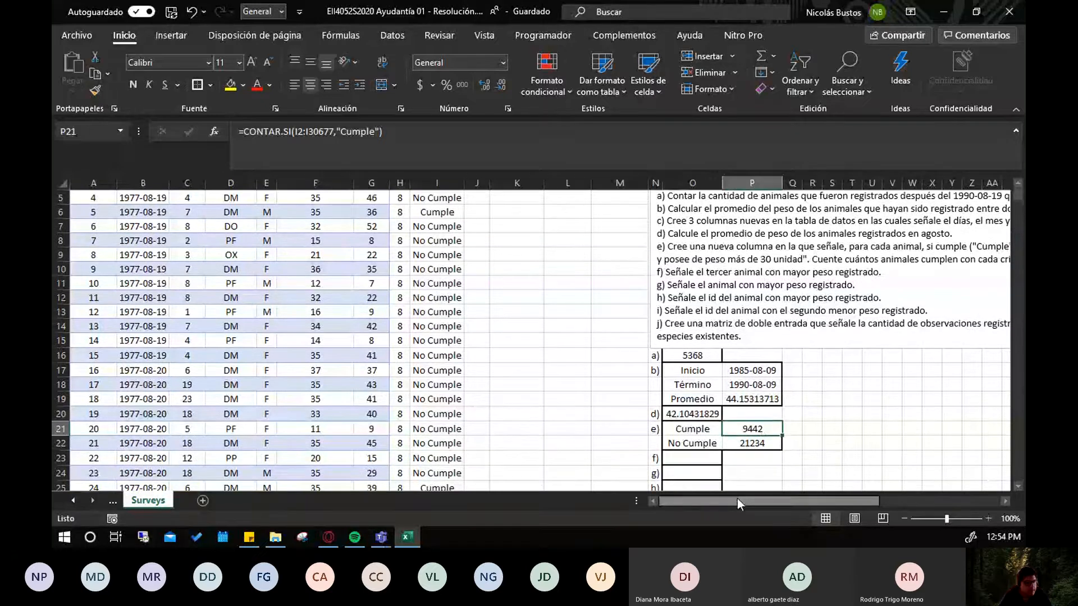
# Highlight exercise f's text and start a K.ESIMO.MAYOR formula in O23 with the weight range G2:G30677
pyautogui.click(699, 458)
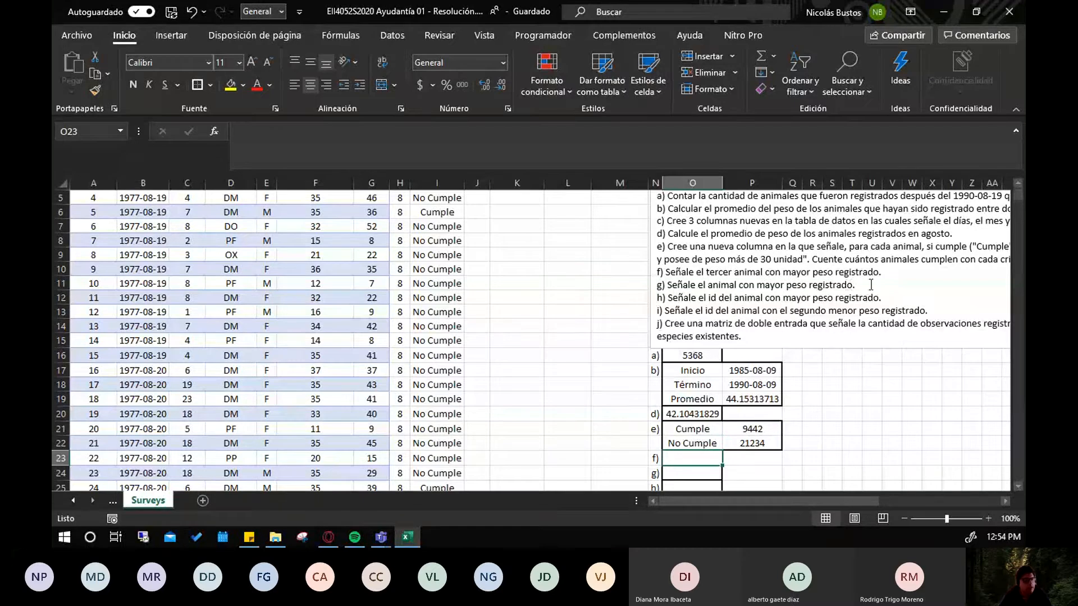
pyautogui.moveTo(666, 272); pyautogui.dragTo(883, 272)
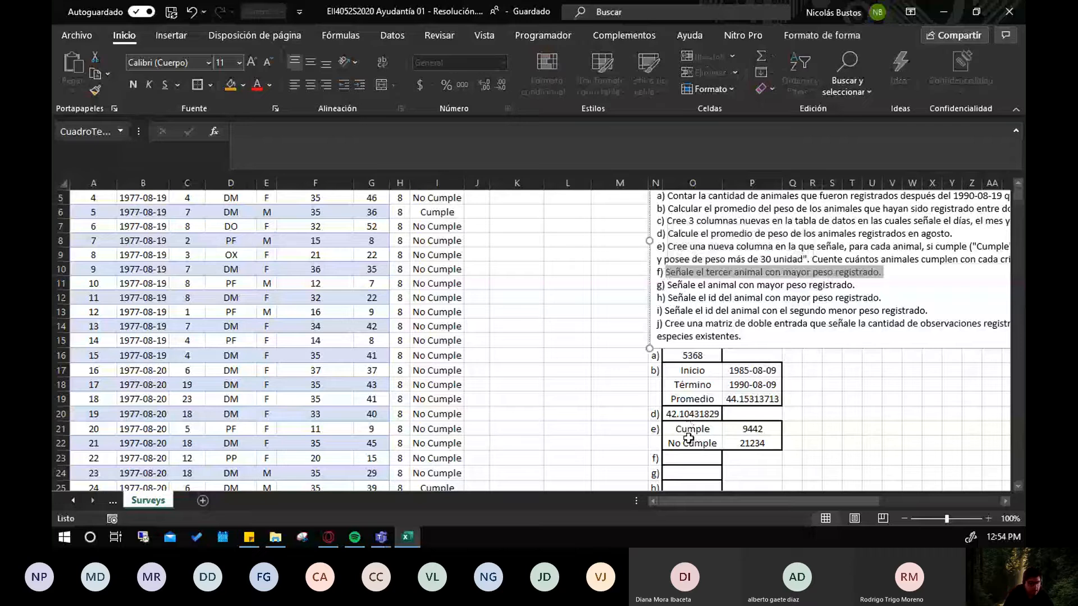
pyautogui.click(692, 458)
pyautogui.write('=')
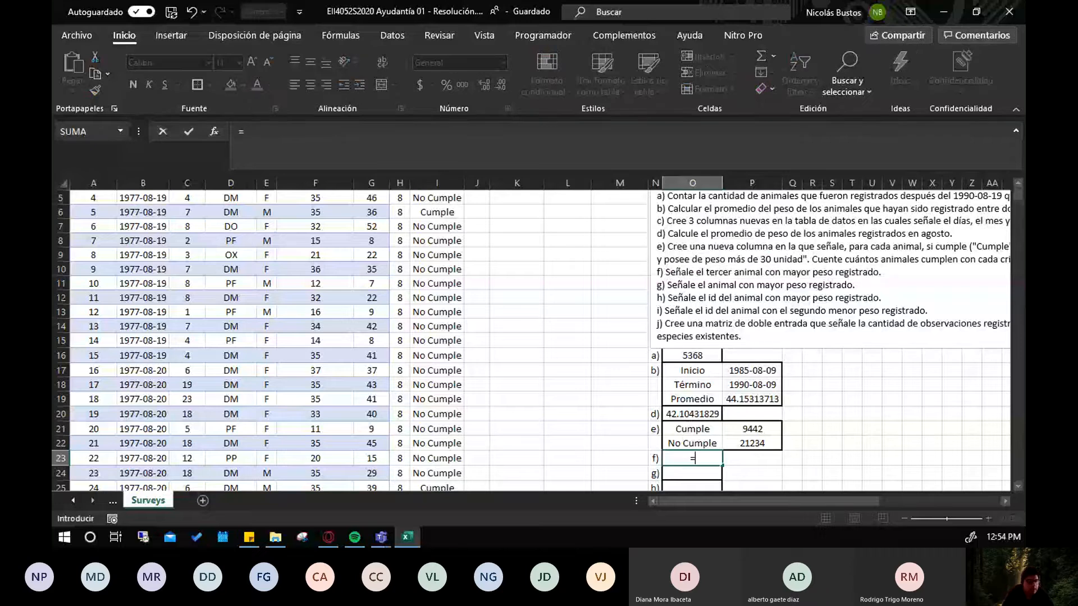
pyautogui.write('k')
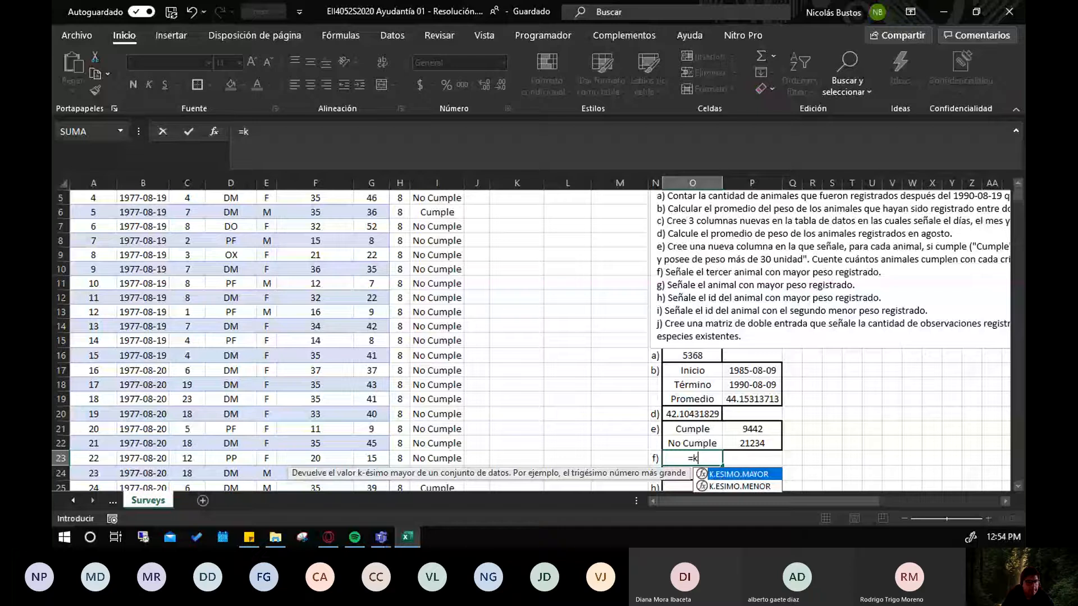
pyautogui.press('Tab')
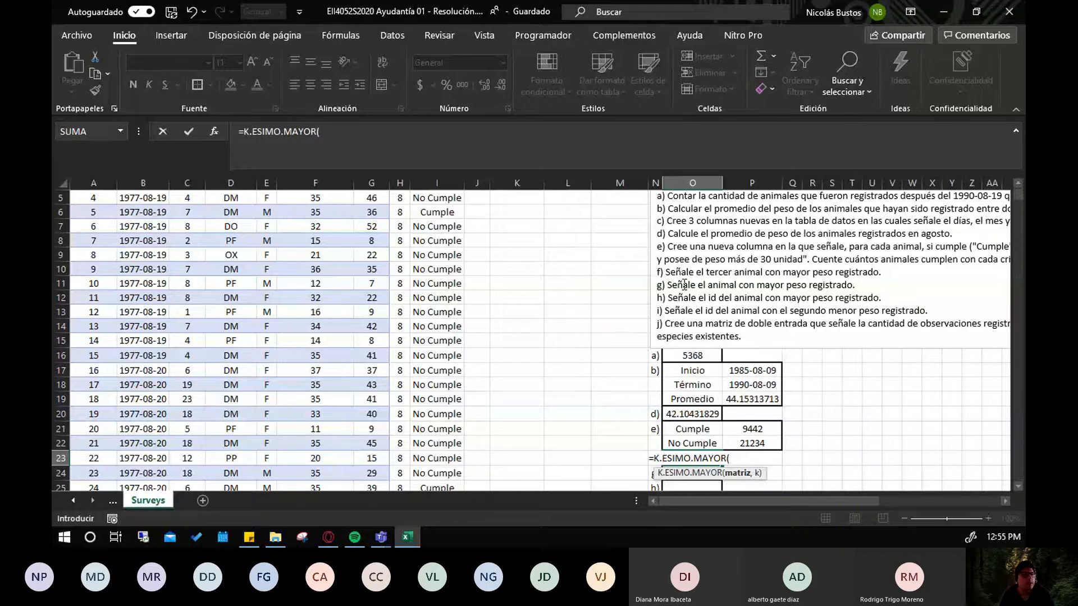
pyautogui.scroll(2, 344, 356)
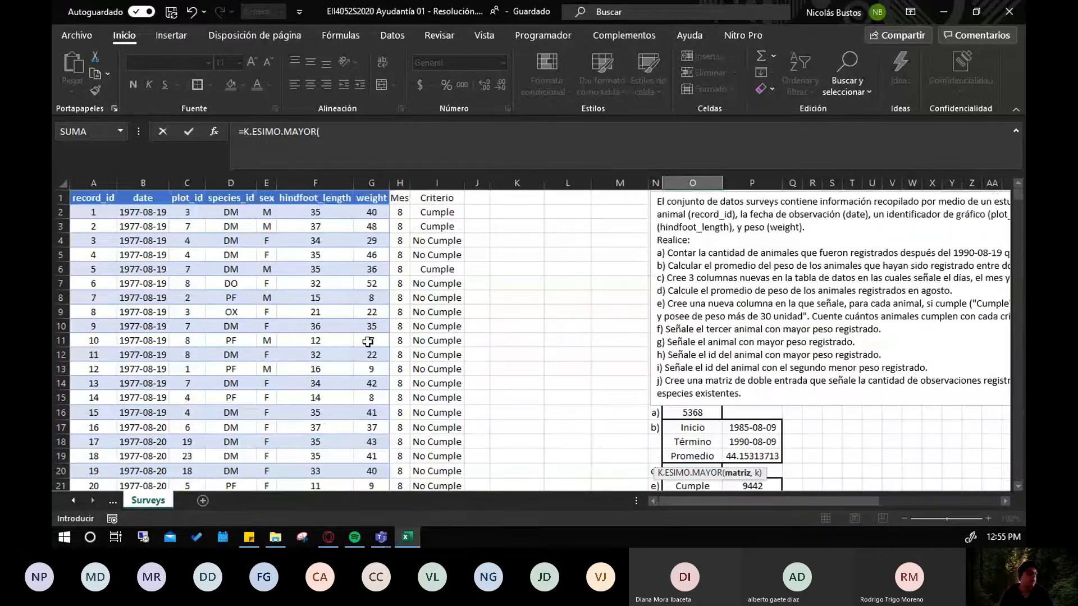
pyautogui.click(383, 212)
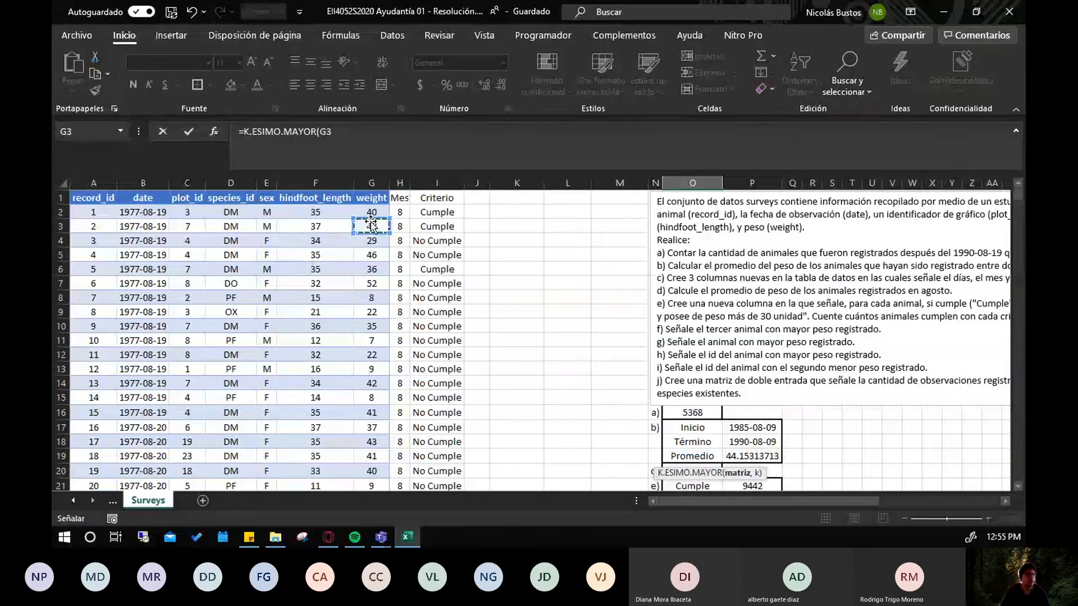
pyautogui.hotkey('ctrl', 'shift', 'Down')
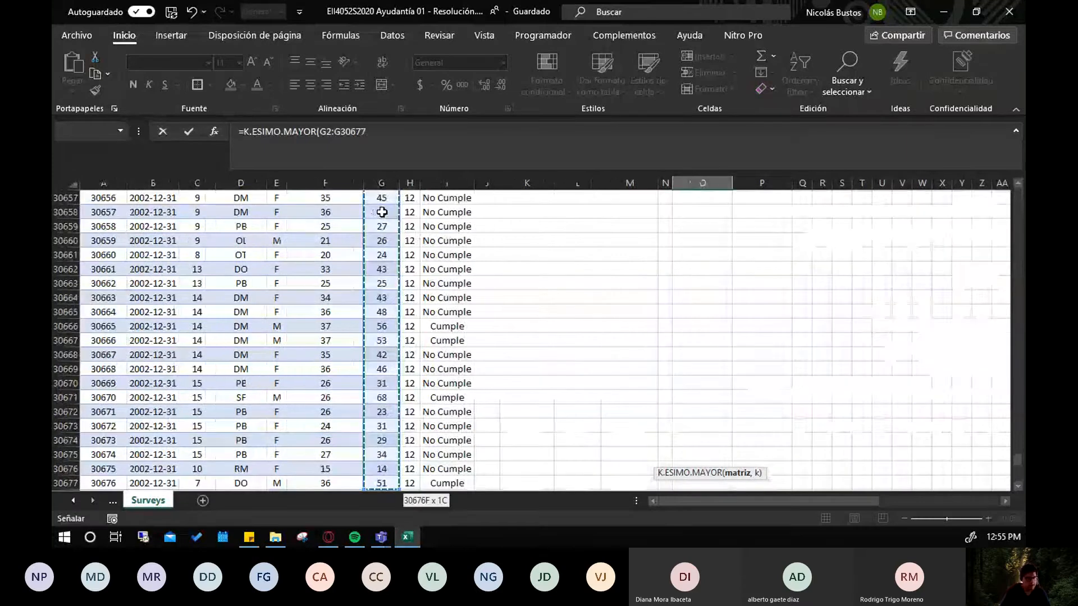
pyautogui.write(',')
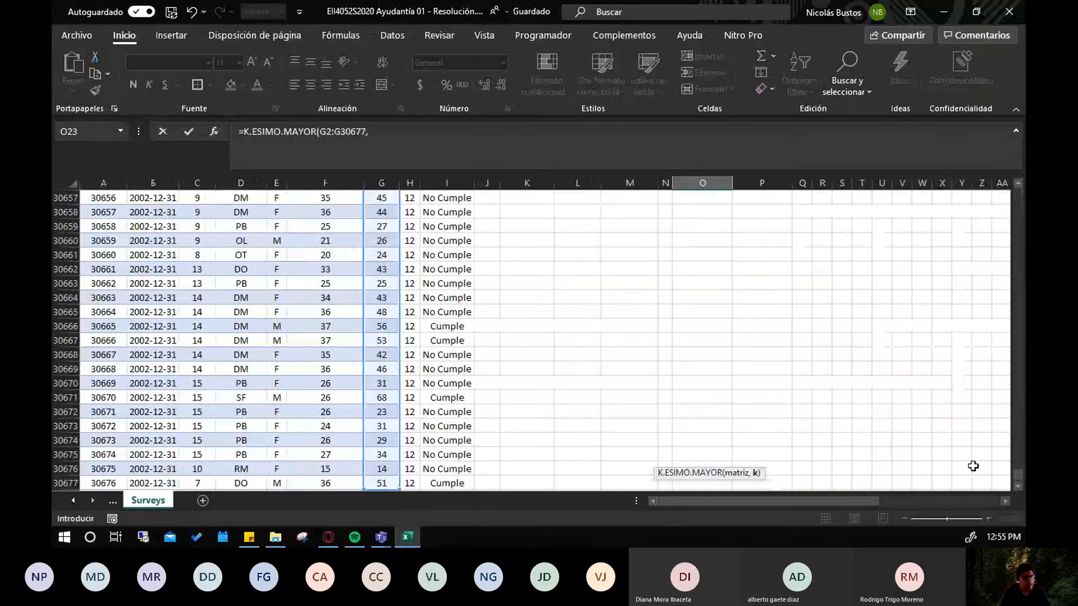
# Set the O23 formula's k argument to 3, enter it and check the result against exercise f
pyautogui.moveTo(1020, 474); pyautogui.dragTo(1002, 188)
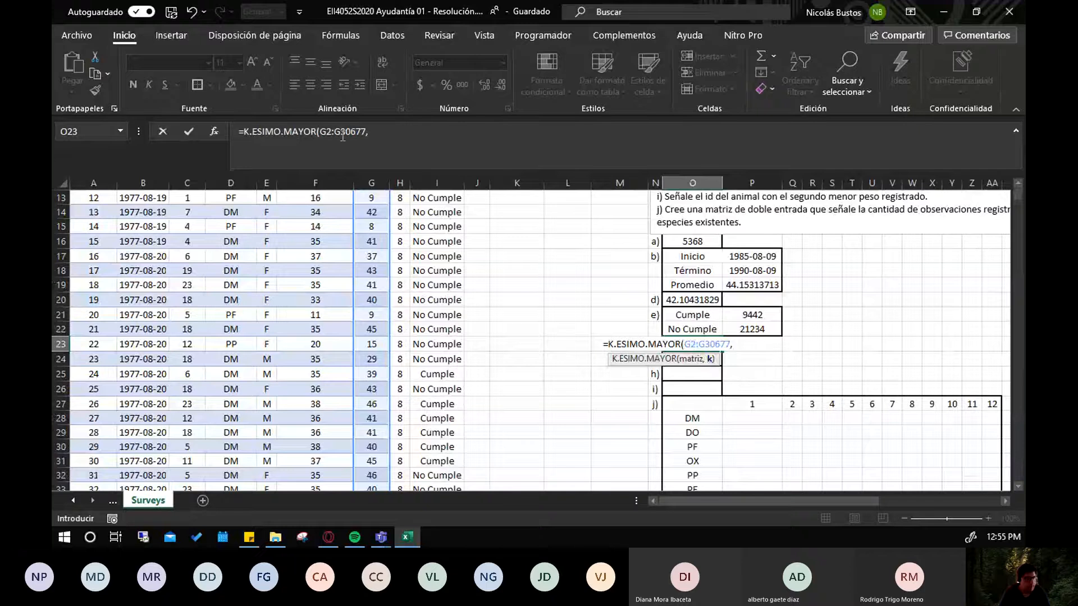
pyautogui.click(392, 135)
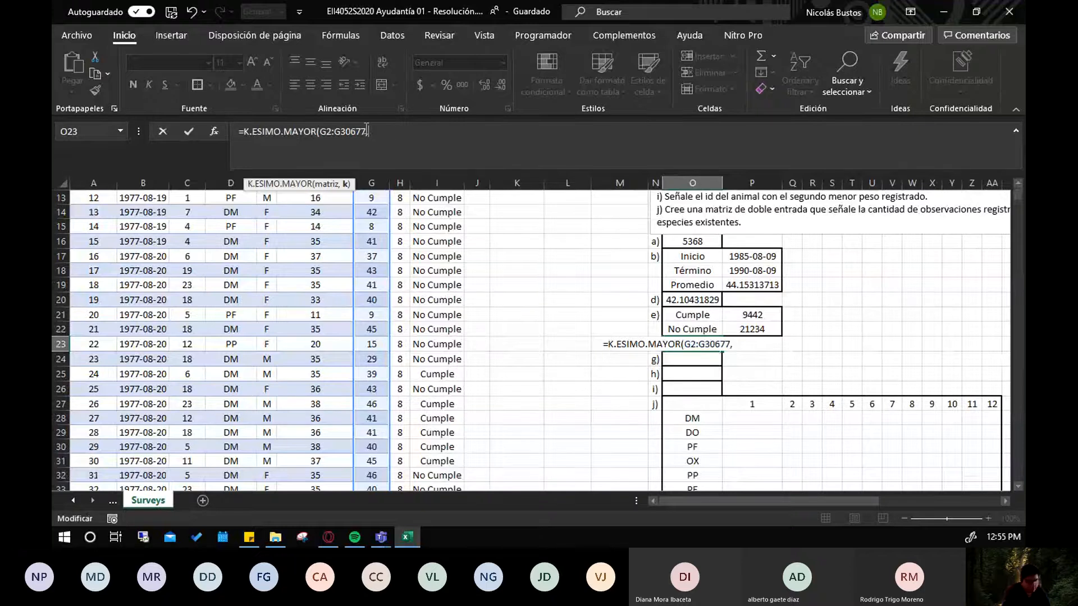
pyautogui.write('3')
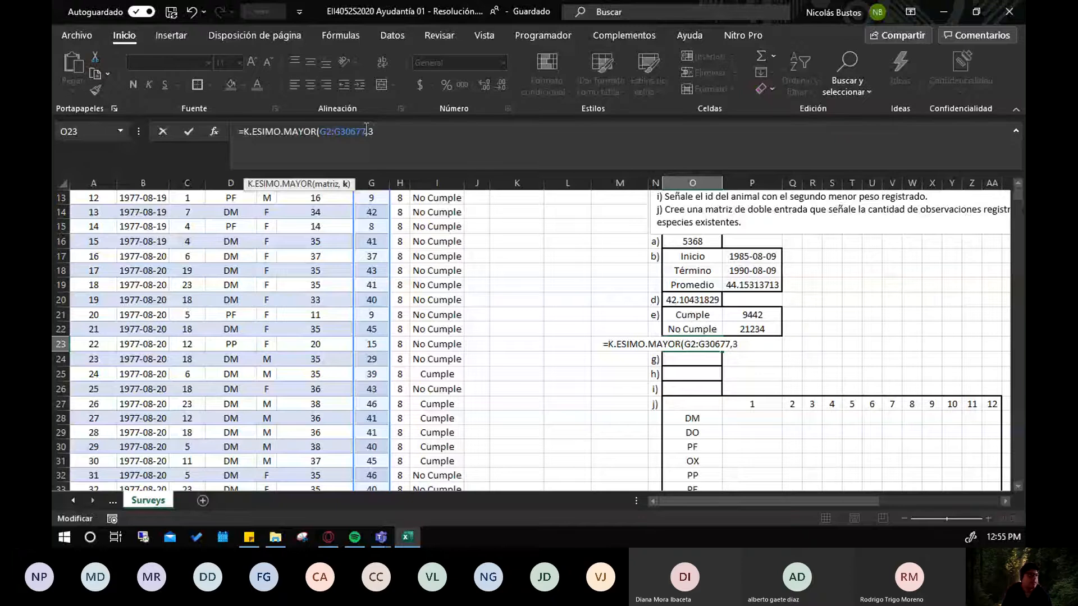
pyautogui.write(')')
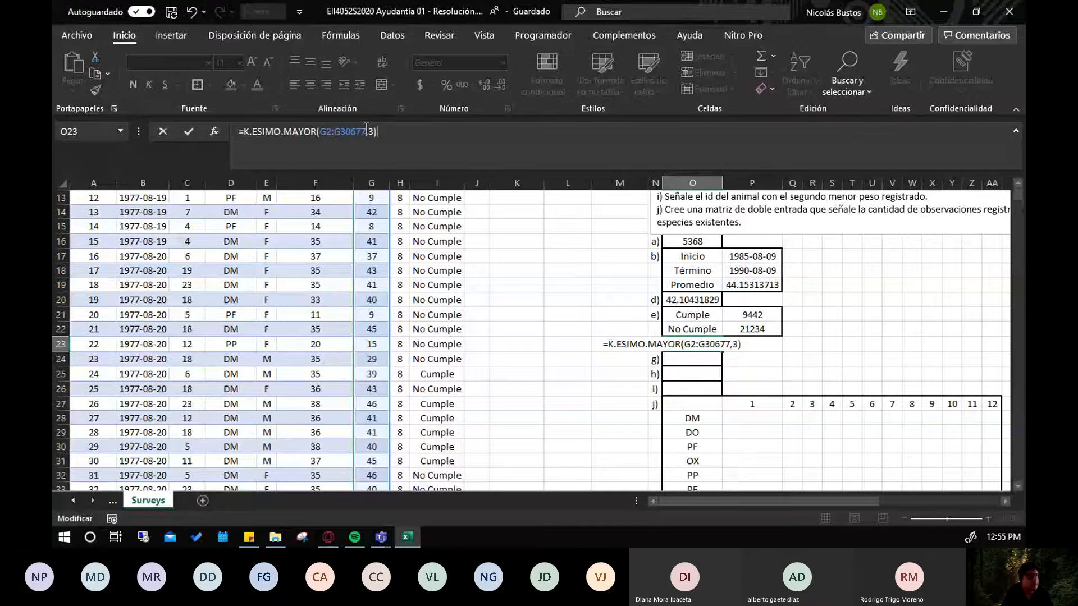
pyautogui.press('Return')
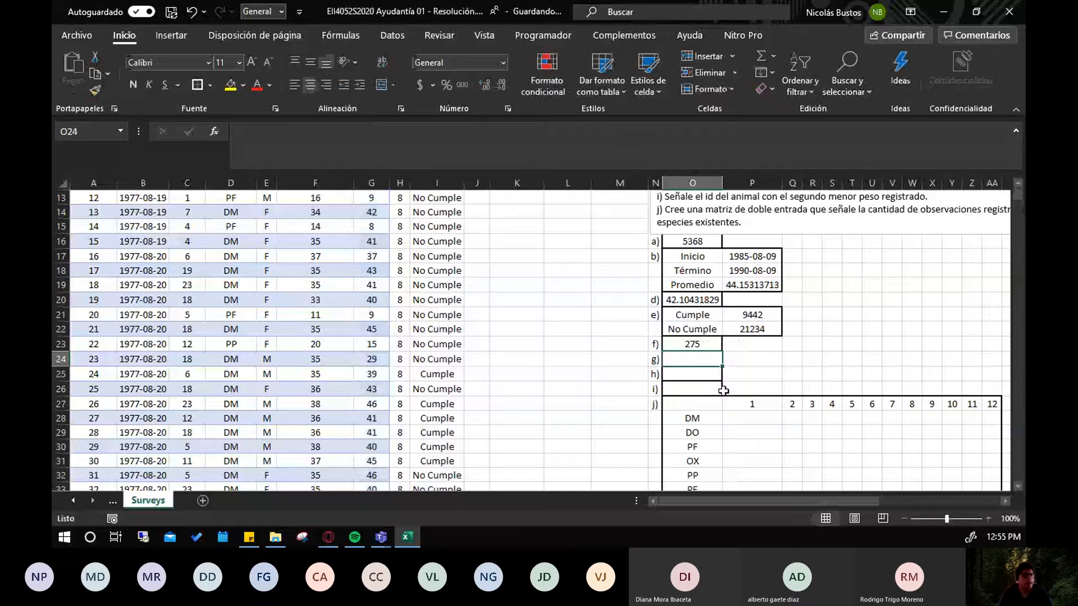
pyautogui.scroll(3, 724, 390)
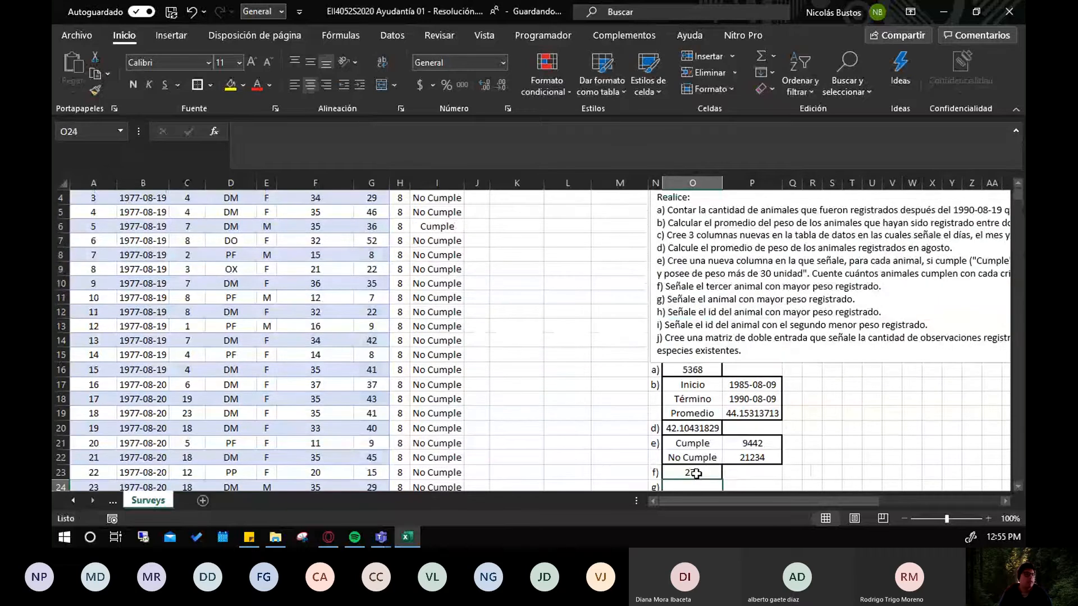
pyautogui.click(696, 474)
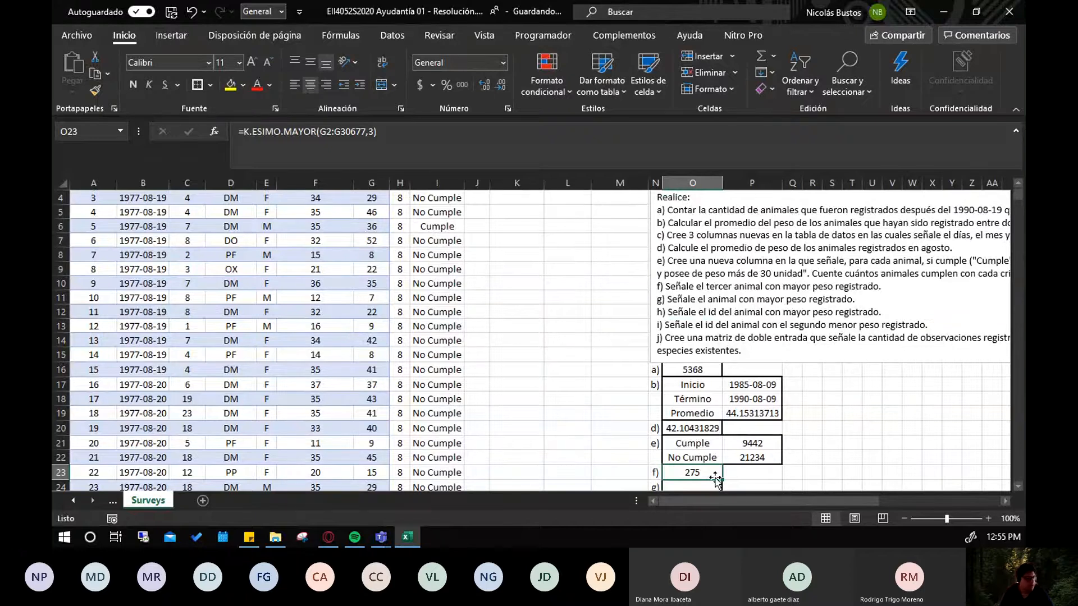
# Highlight exercise g's text and find the highest weight in O24 with =MAX(G2:G30677)
pyautogui.scroll(-1, 699, 442)
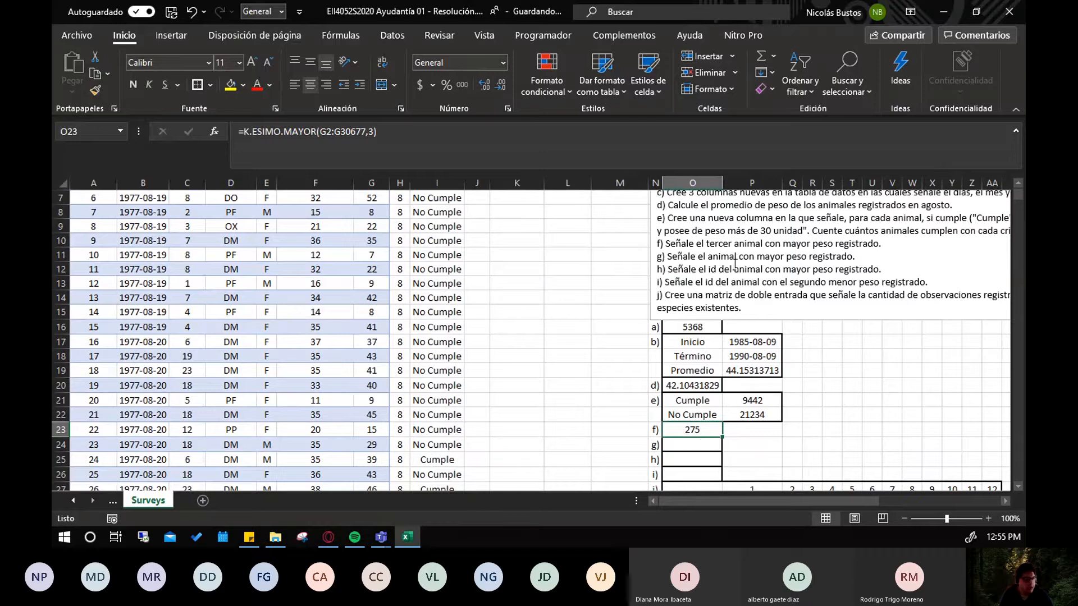
pyautogui.moveTo(857, 257); pyautogui.dragTo(668, 257)
pyautogui.click(695, 446)
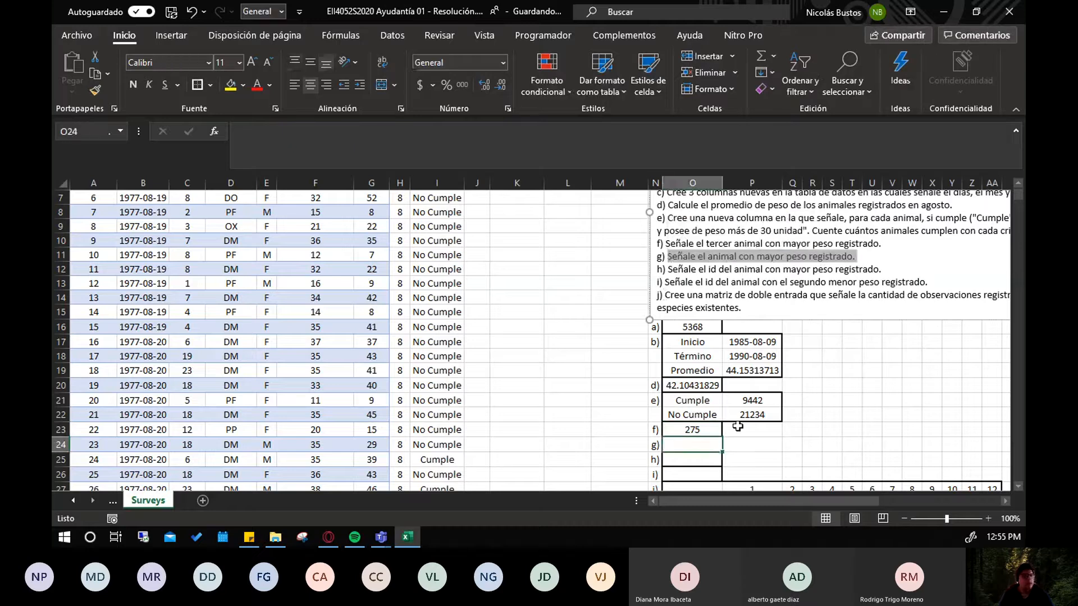
pyautogui.write('=')
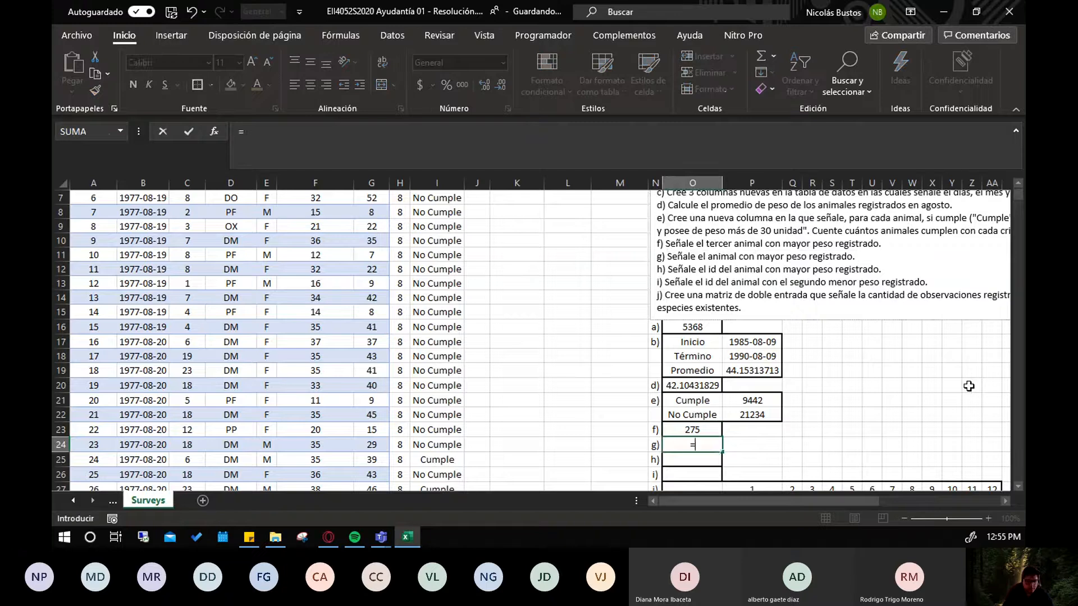
pyautogui.write('max')
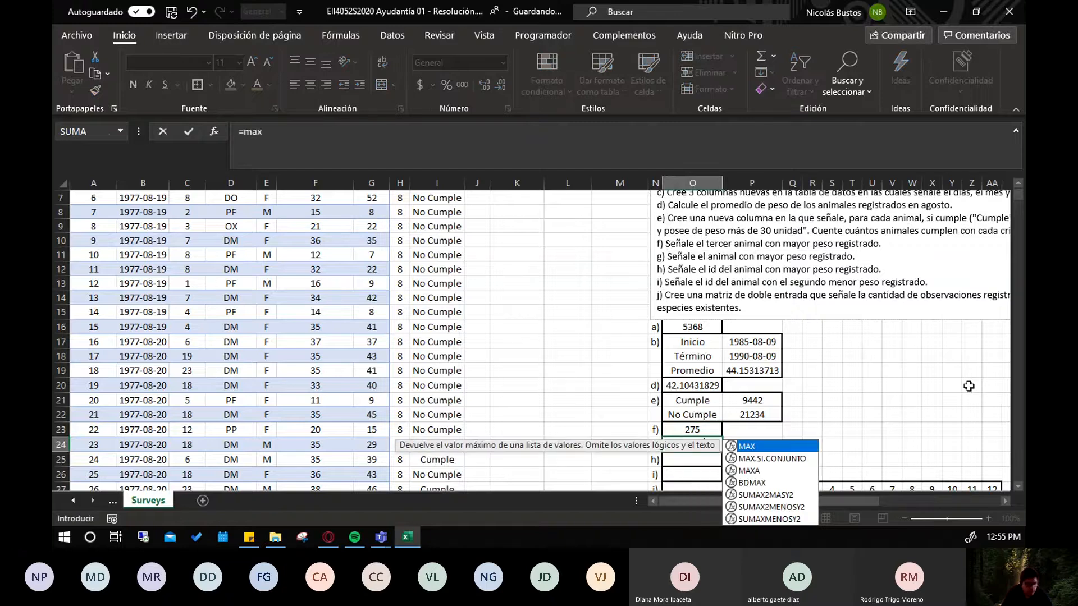
pyautogui.press('Tab')
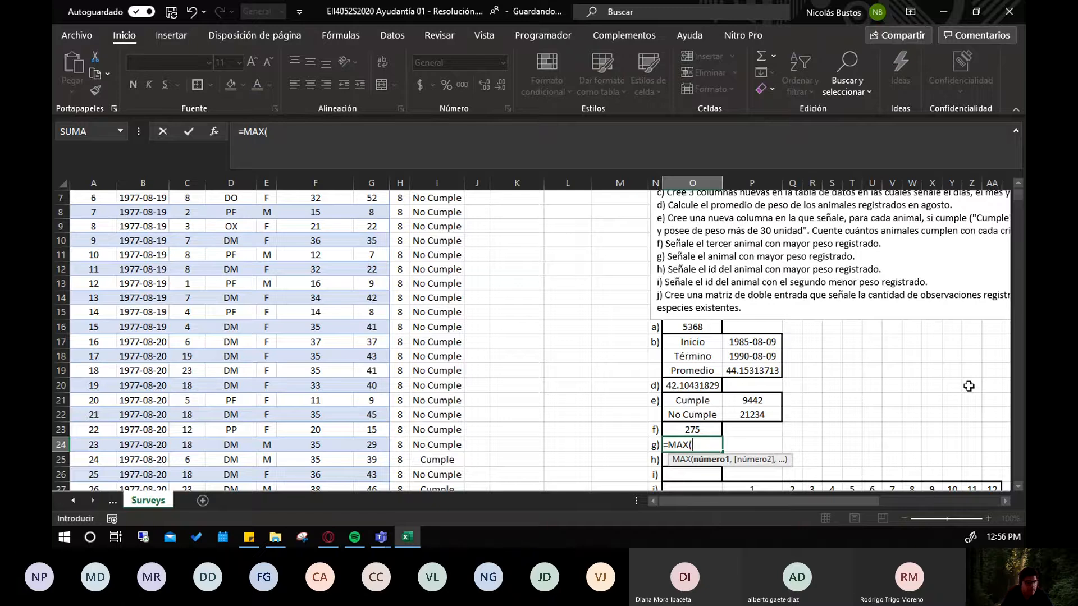
pyautogui.scroll(2, 534, 424)
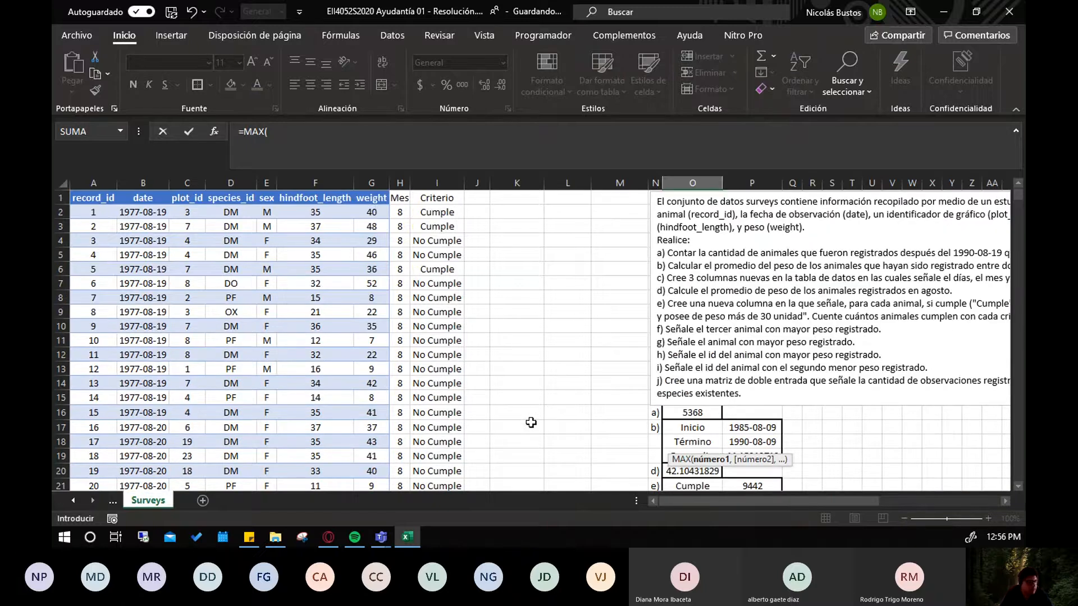
pyautogui.click(381, 207)
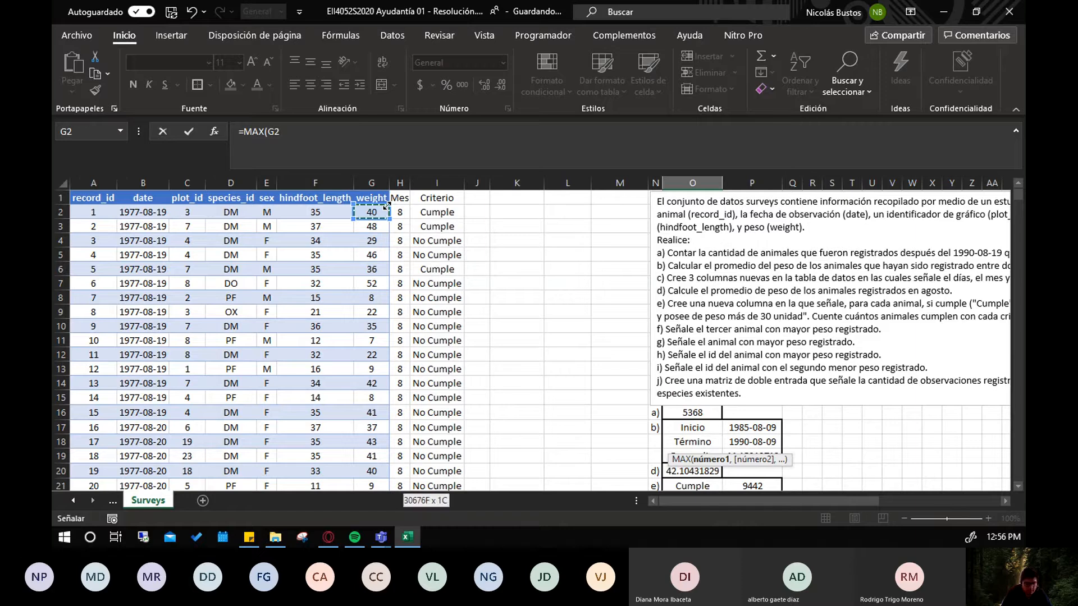
pyautogui.hotkey('ctrl', 'shift', 'Down')
pyautogui.press('Return')
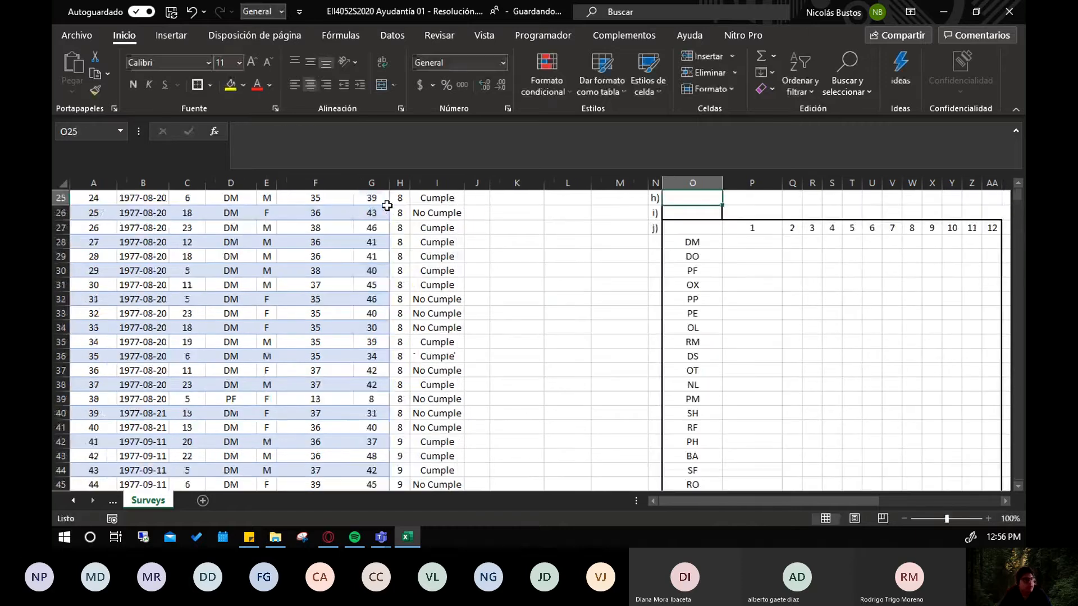
pyautogui.scroll(1, 646, 292)
pyautogui.click(680, 316)
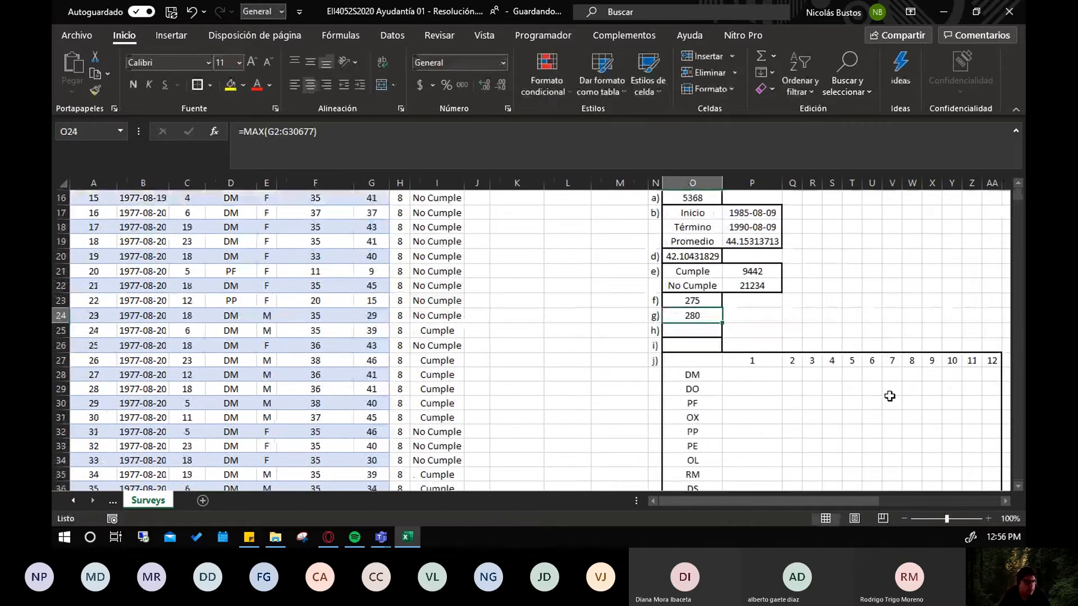
# Review exercise h's statement alongside the record_id column and the h answer cell
pyautogui.scroll(5, 890, 397)
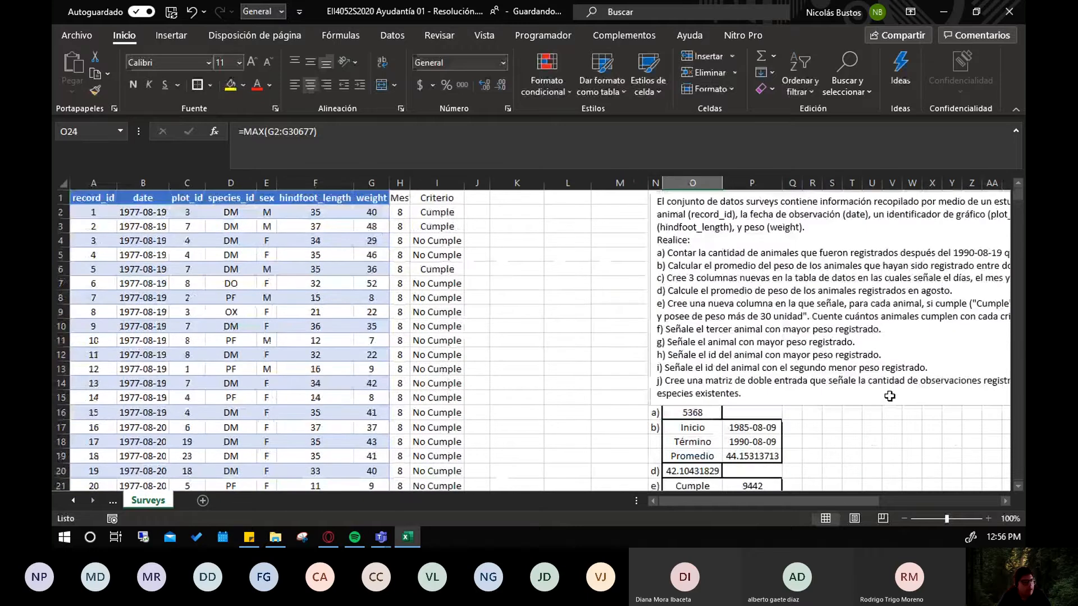
pyautogui.scroll(-2, 697, 367)
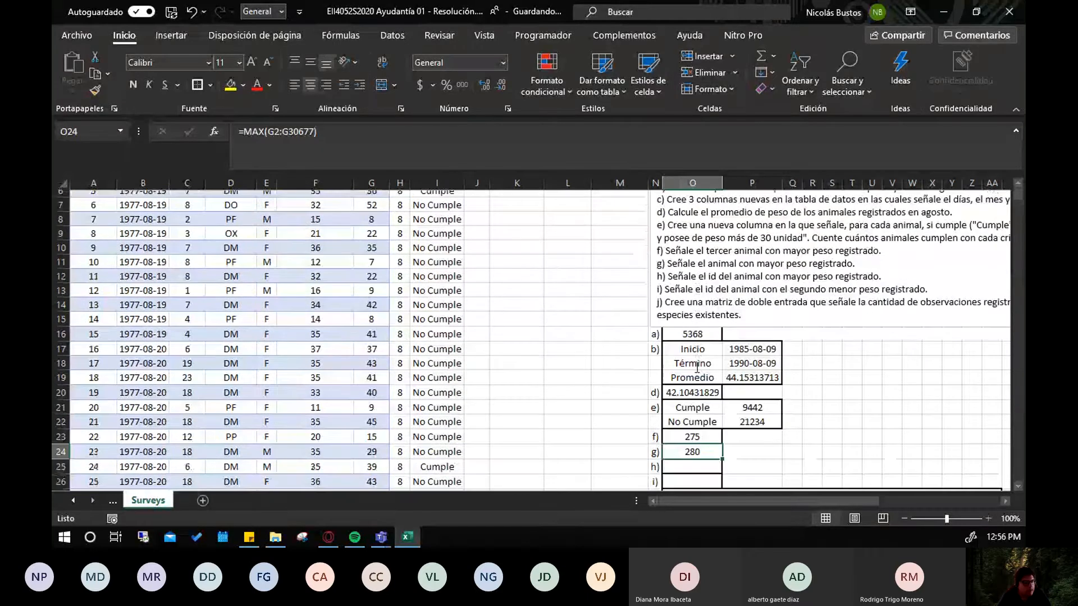
pyautogui.scroll(-1, 697, 368)
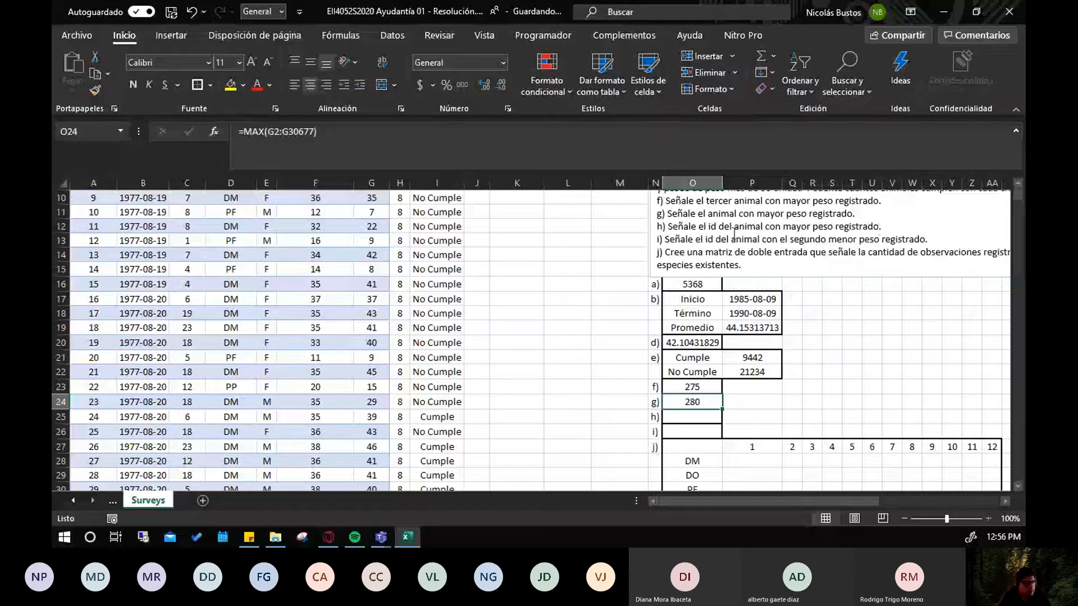
pyautogui.click(690, 413)
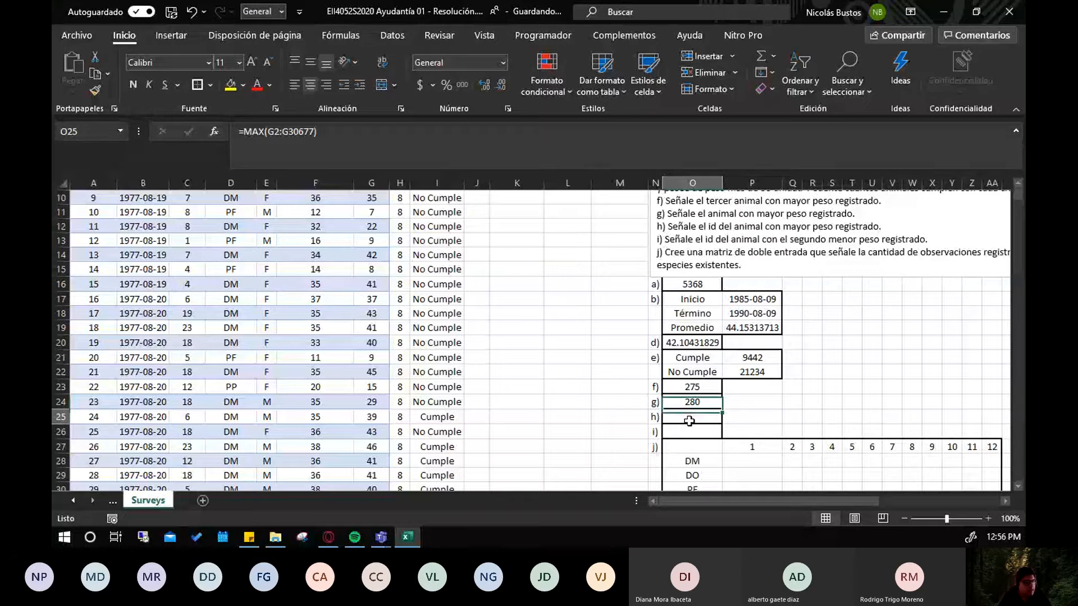
pyautogui.scroll(1, 494, 461)
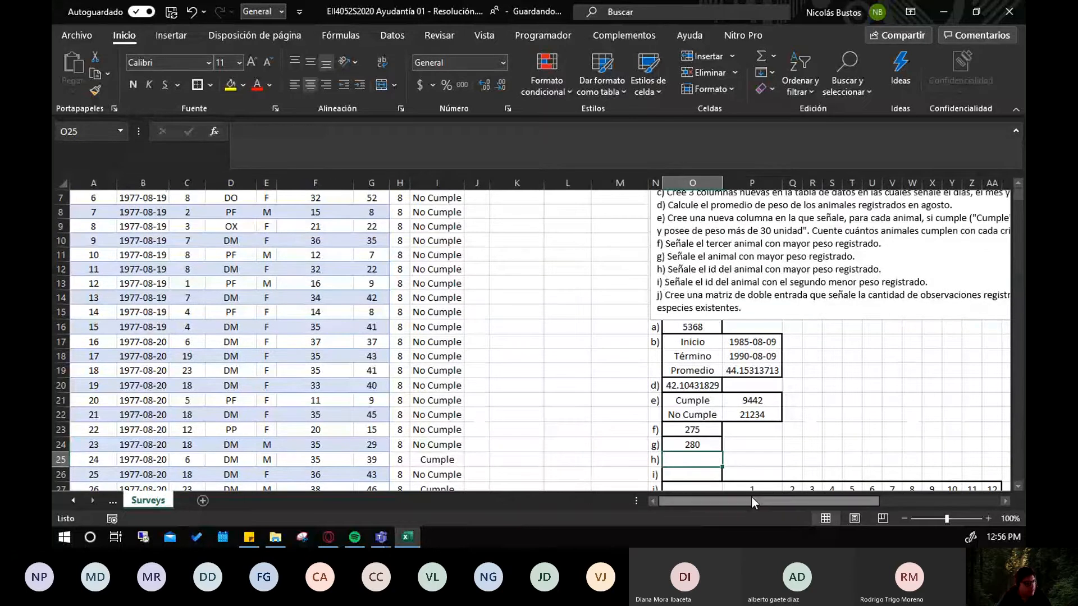
pyautogui.scroll(2, 157, 244)
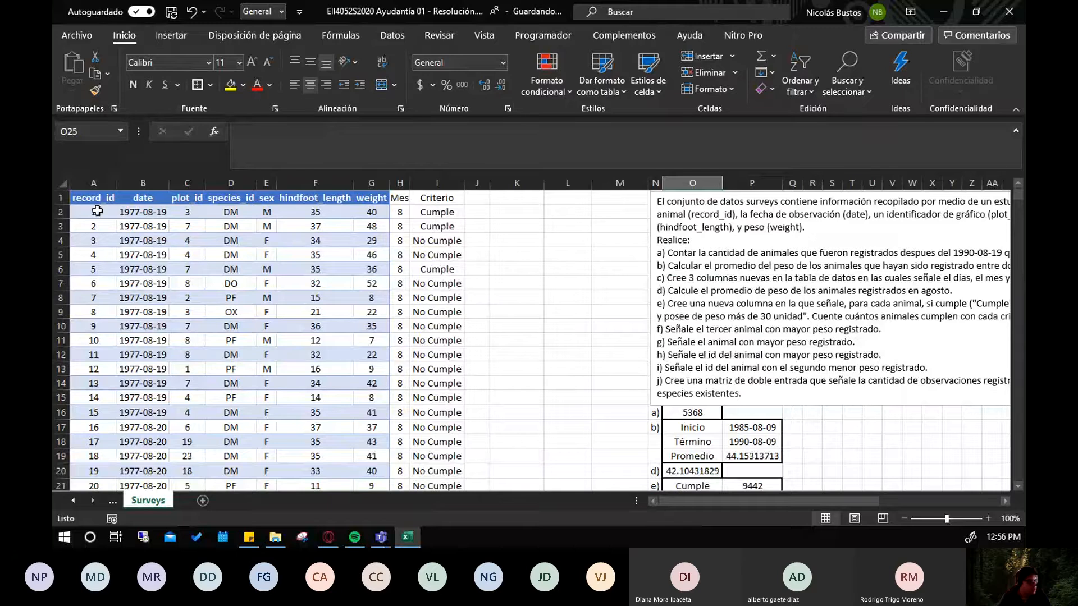
pyautogui.moveTo(93, 212); pyautogui.dragTo(118, 349)
pyautogui.click(422, 327)
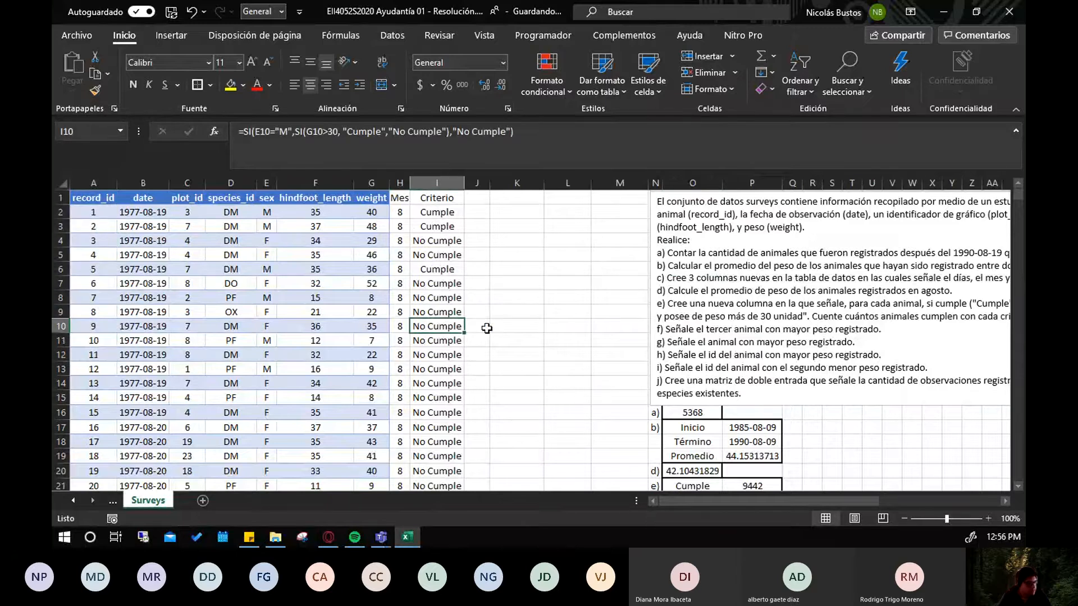
pyautogui.scroll(-1, 798, 357)
pyautogui.scroll(1, 797, 358)
pyautogui.scroll(-2, 680, 468)
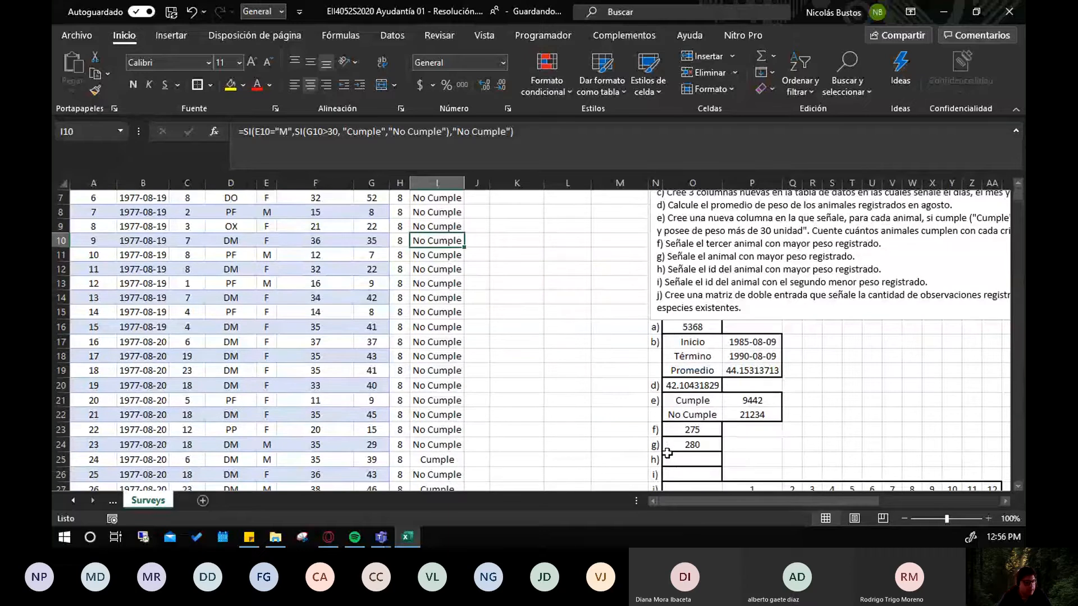
pyautogui.click(686, 460)
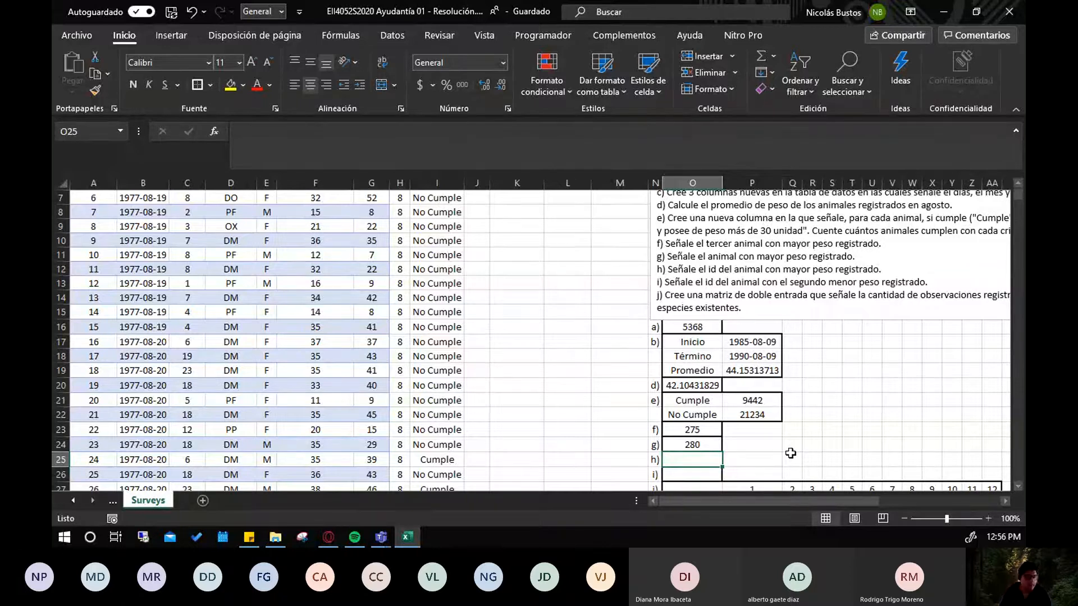
pyautogui.write('=')
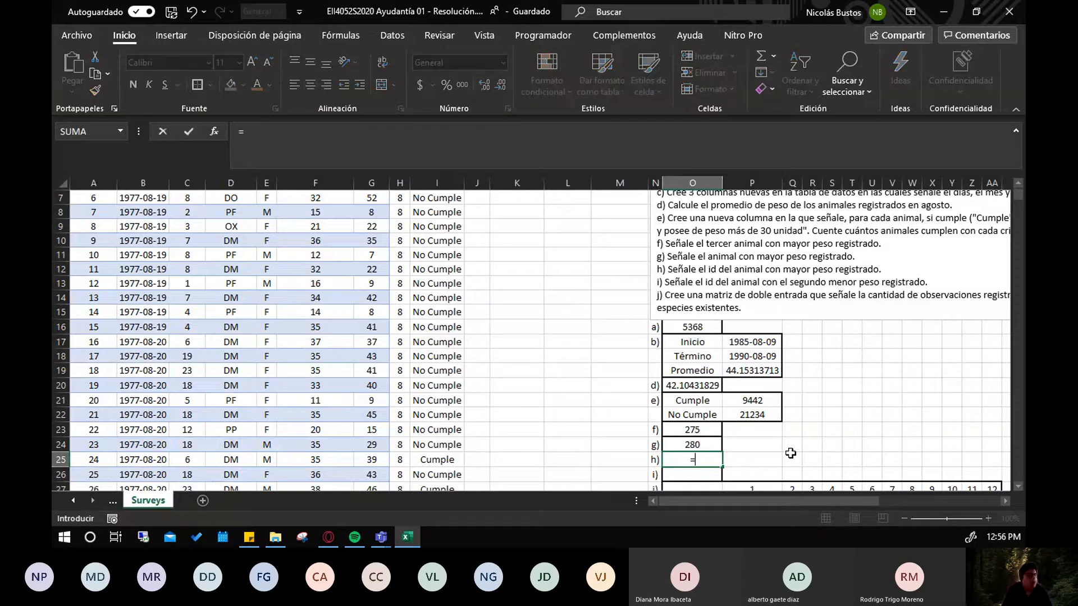
pyautogui.write('busc')
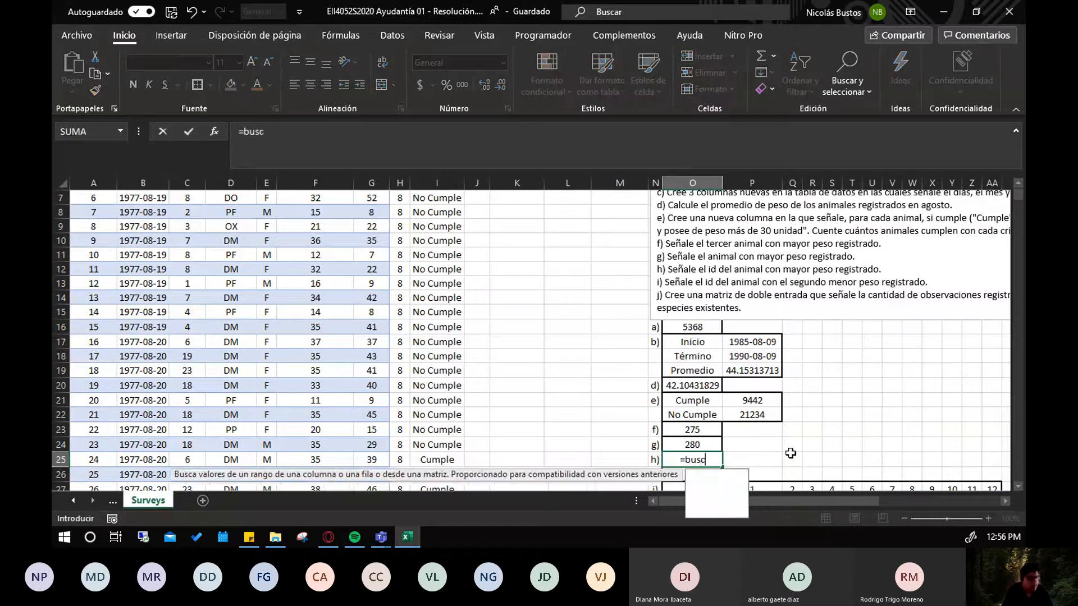
pyautogui.write('arv')
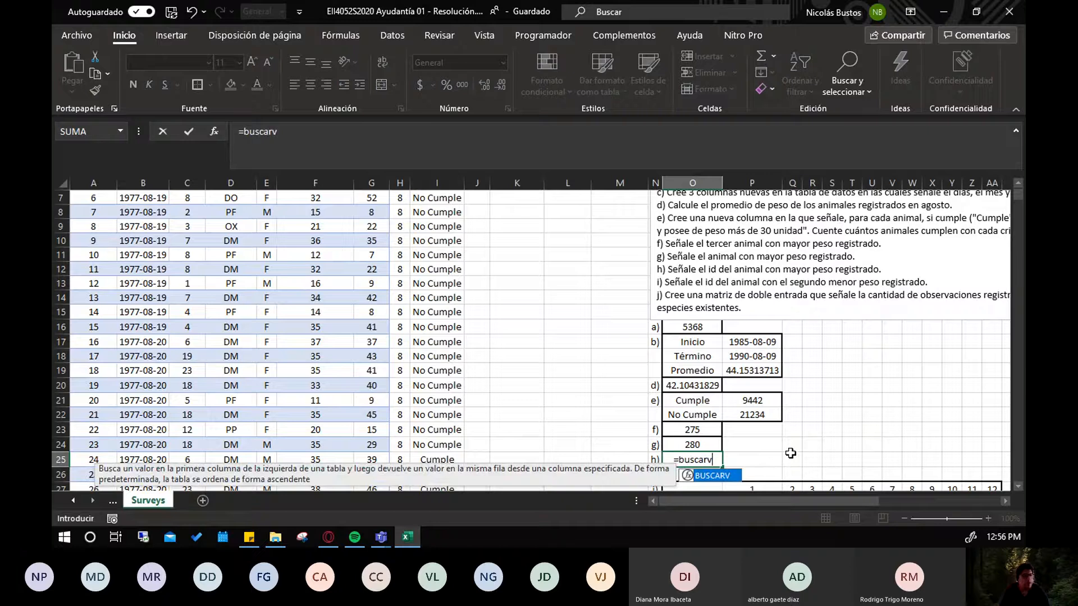
pyautogui.press('Tab')
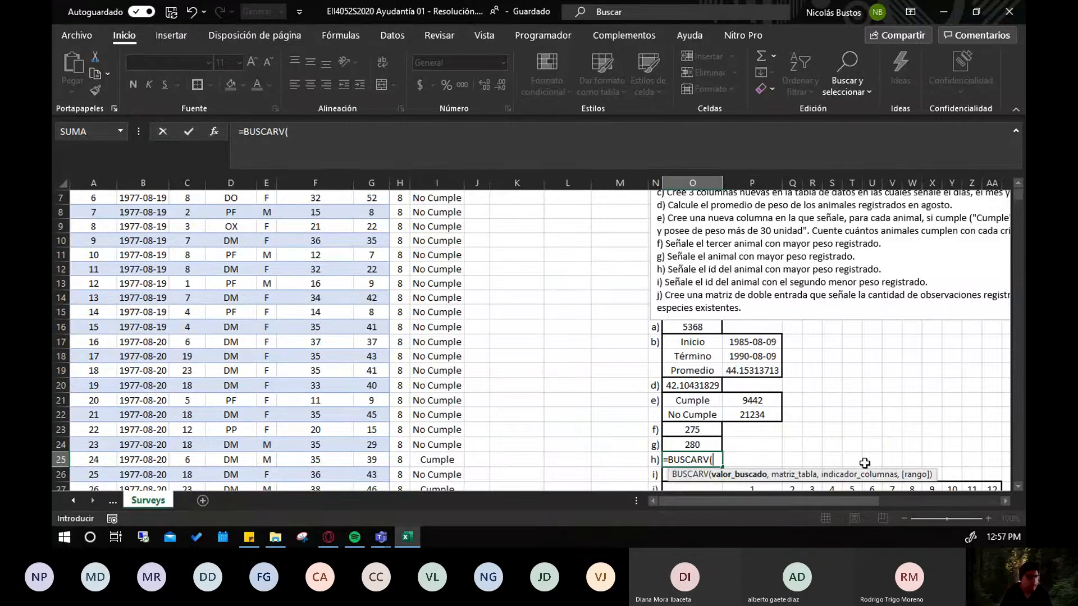
pyautogui.press('BackSpace')
pyautogui.press('BackSpace')
pyautogui.press('BackSpace')
pyautogui.press('BackSpace')
pyautogui.press('BackSpace')
pyautogui.press('BackSpace')
pyautogui.press('BackSpace')
pyautogui.press('BackSpace')
pyautogui.press('BackSpace')
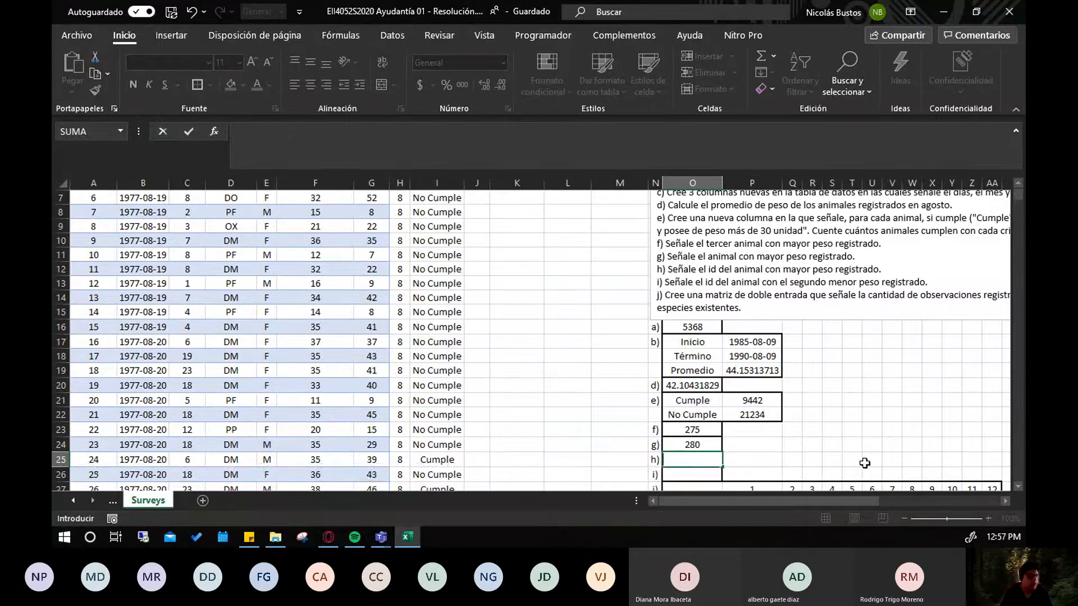
pyautogui.press('Escape')
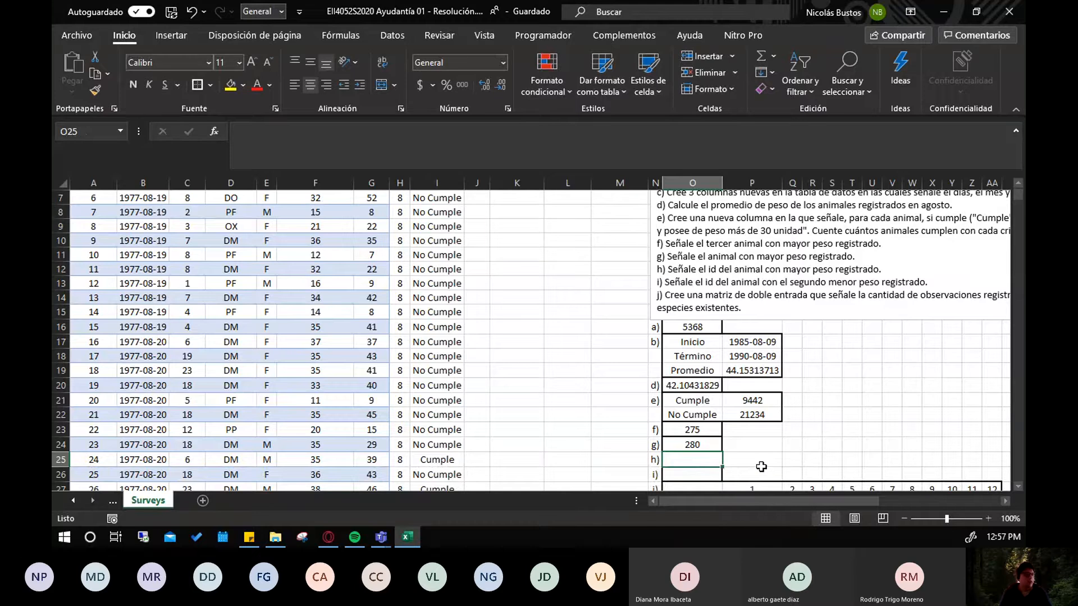
# Examine where the record_id and weight columns sit relative to each other in the survey table
pyautogui.scroll(1, 760, 468)
pyautogui.scroll(-1, 760, 468)
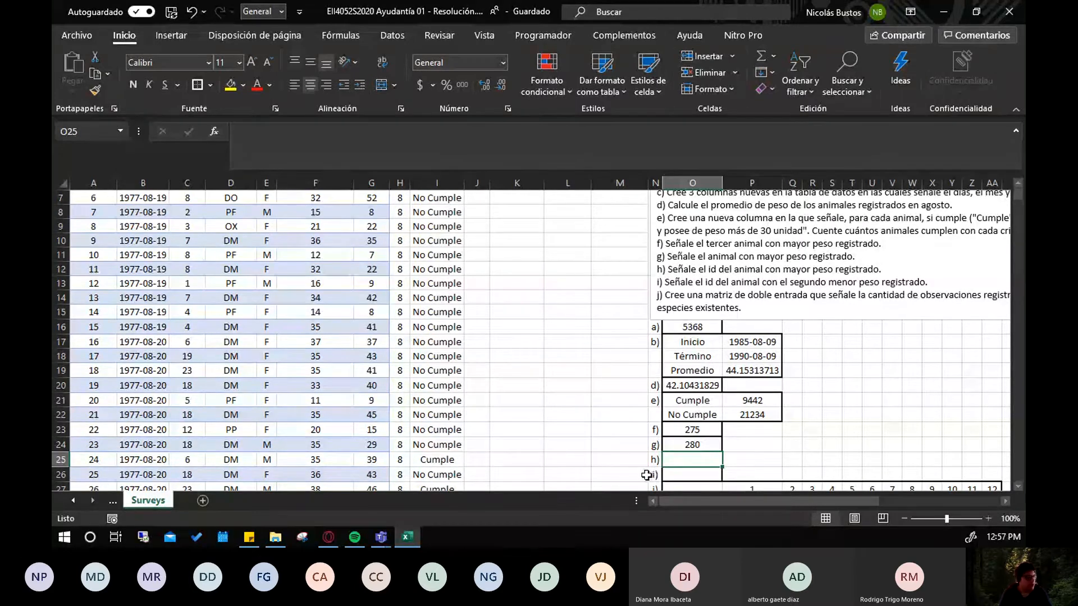
pyautogui.scroll(2, 634, 457)
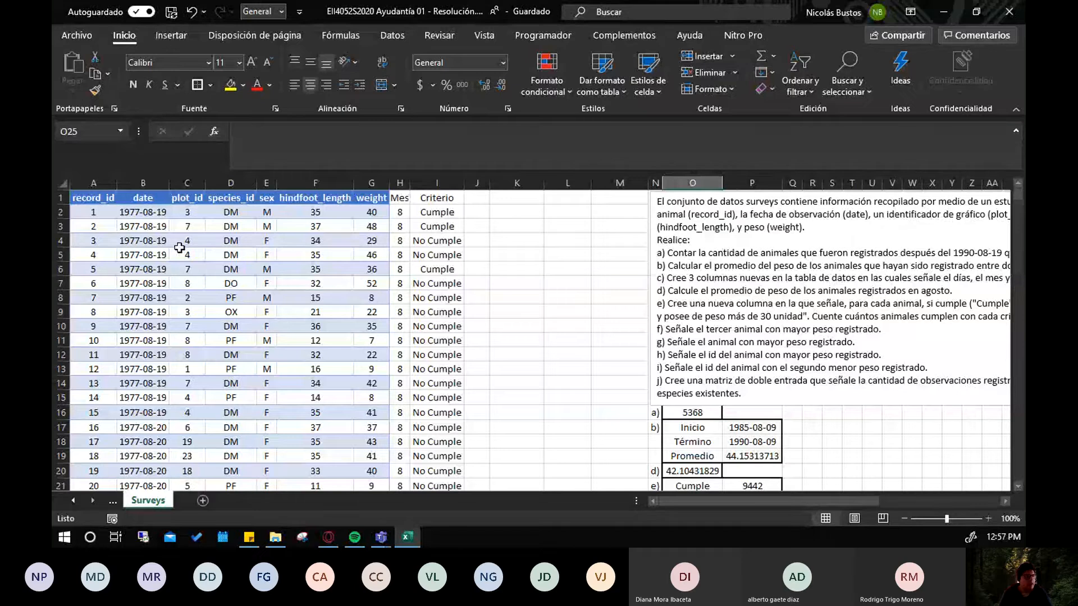
pyautogui.moveTo(94, 212); pyautogui.dragTo(103, 266)
pyautogui.click(426, 228)
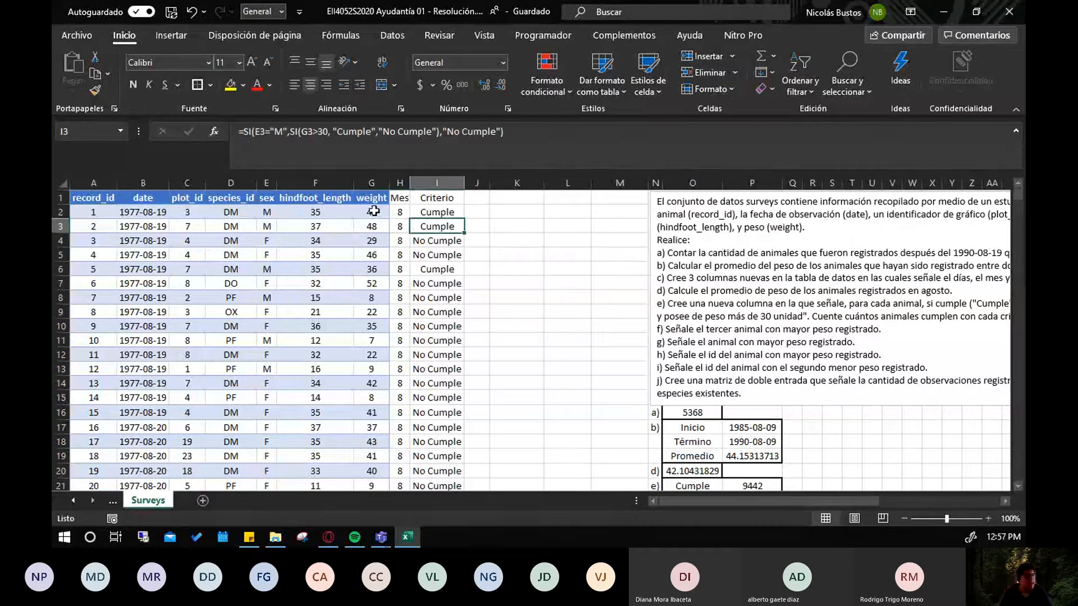
pyautogui.moveTo(374, 212); pyautogui.dragTo(375, 285)
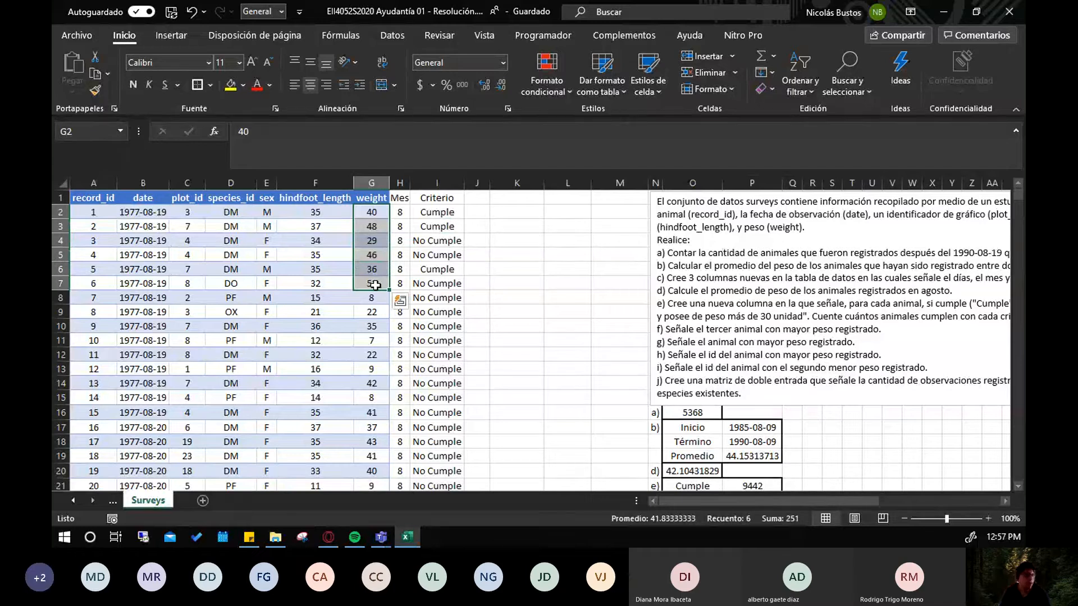
pyautogui.click(521, 346)
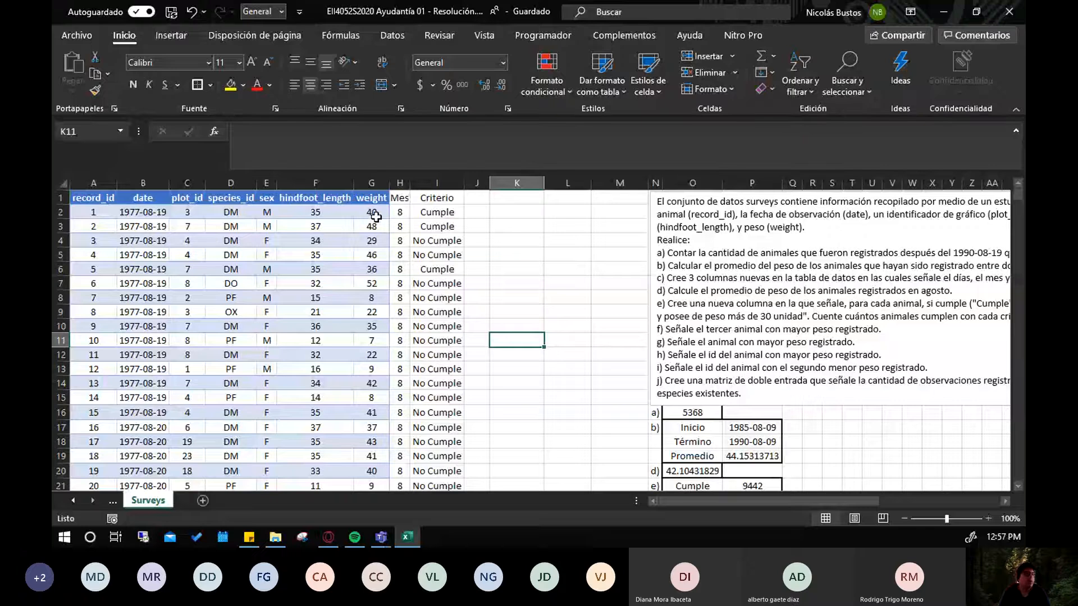
pyautogui.moveTo(380, 214); pyautogui.dragTo(379, 312)
pyautogui.click(506, 256)
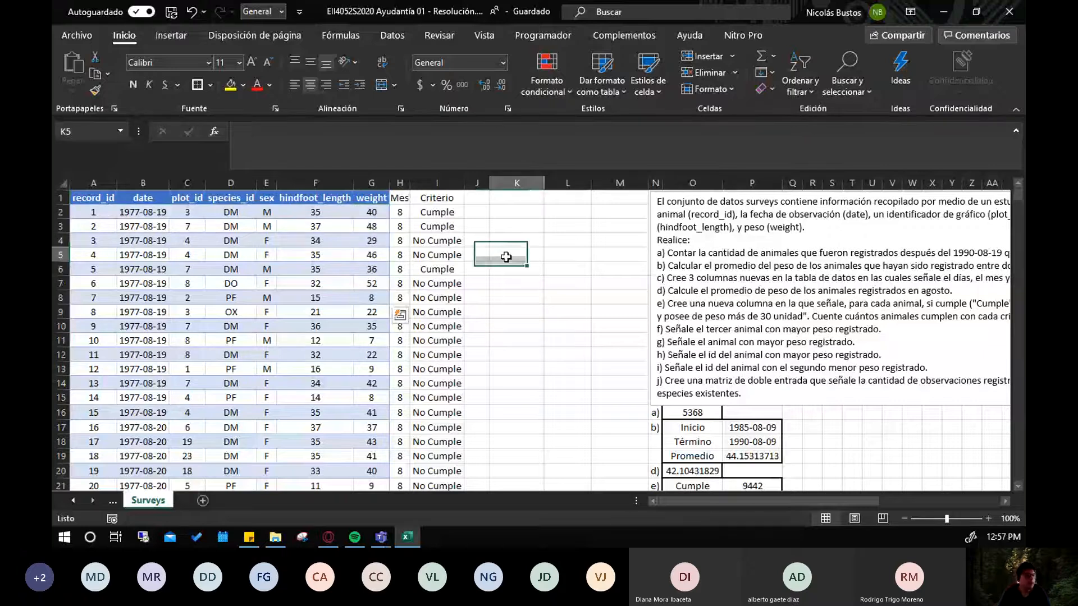
# Select the entire record_id column
pyautogui.click(92, 214)
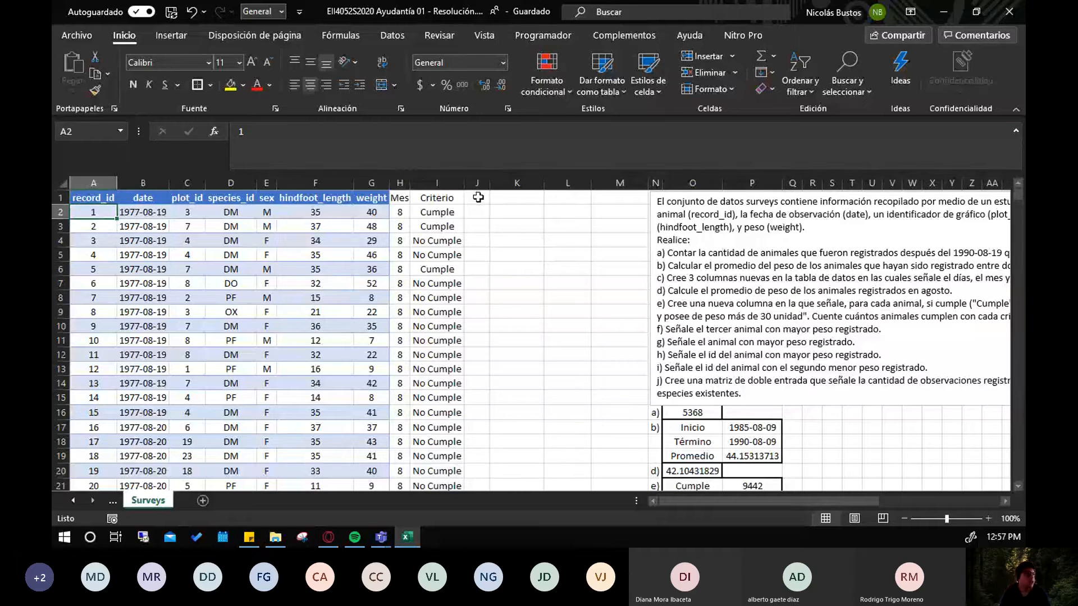
pyautogui.click(104, 181)
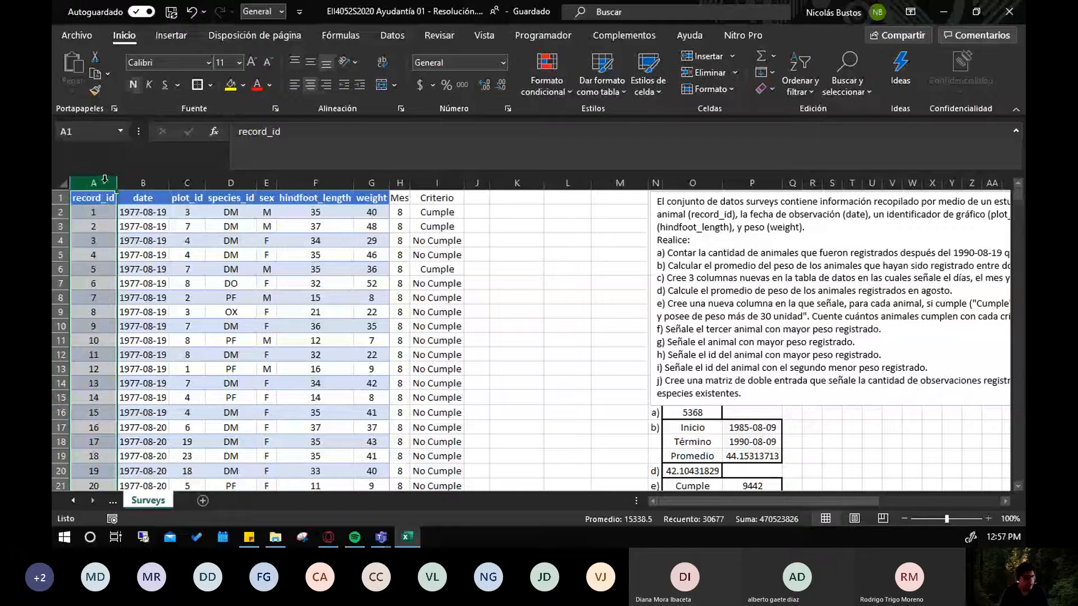
# Copy the record_id column A into the empty column J so the ids sit after the weight column
pyautogui.hotkey('ctrl', 'c')
pyautogui.click(477, 183)
pyautogui.hotkey('ctrl', 'v')
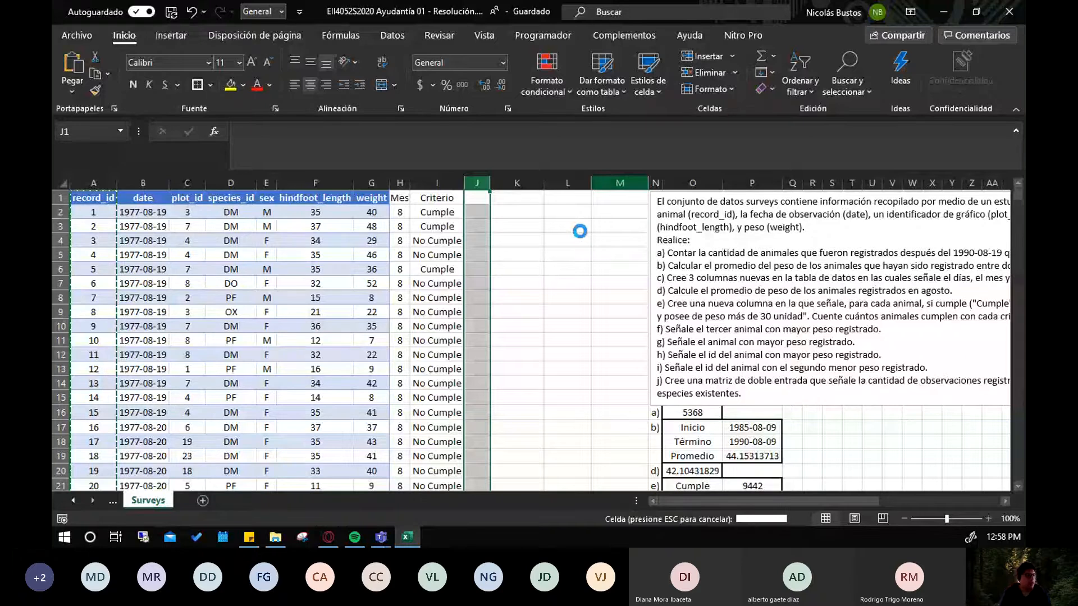
pyautogui.click(529, 255)
# Start a BUSCARV formula in cell O25 for question h), using the maximum weight in O24 as the lookup value
pyautogui.scroll(-3, 732, 360)
pyautogui.click(714, 416)
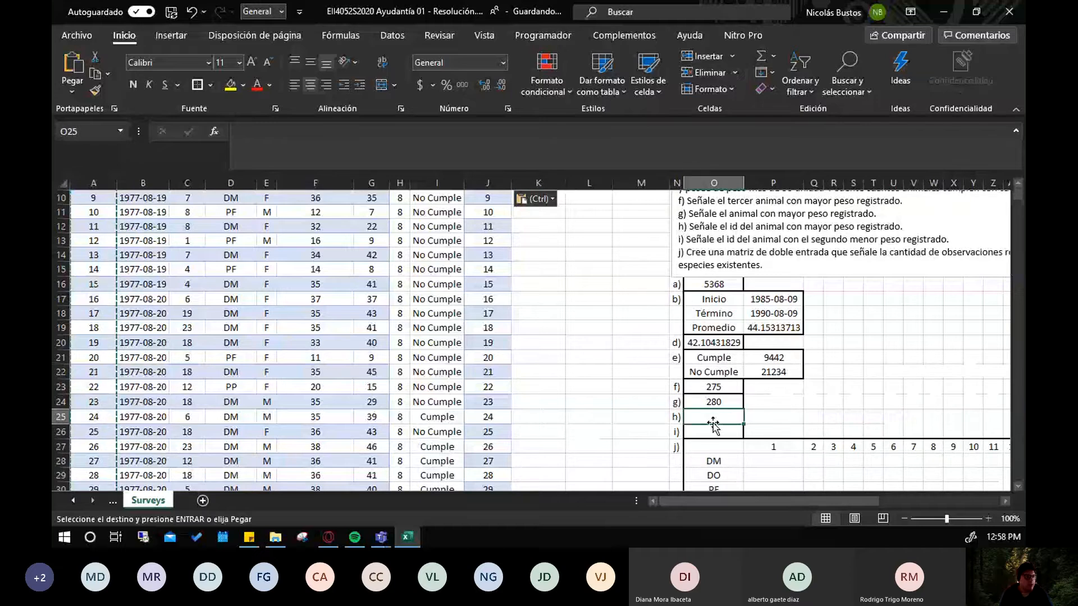
pyautogui.write('=b')
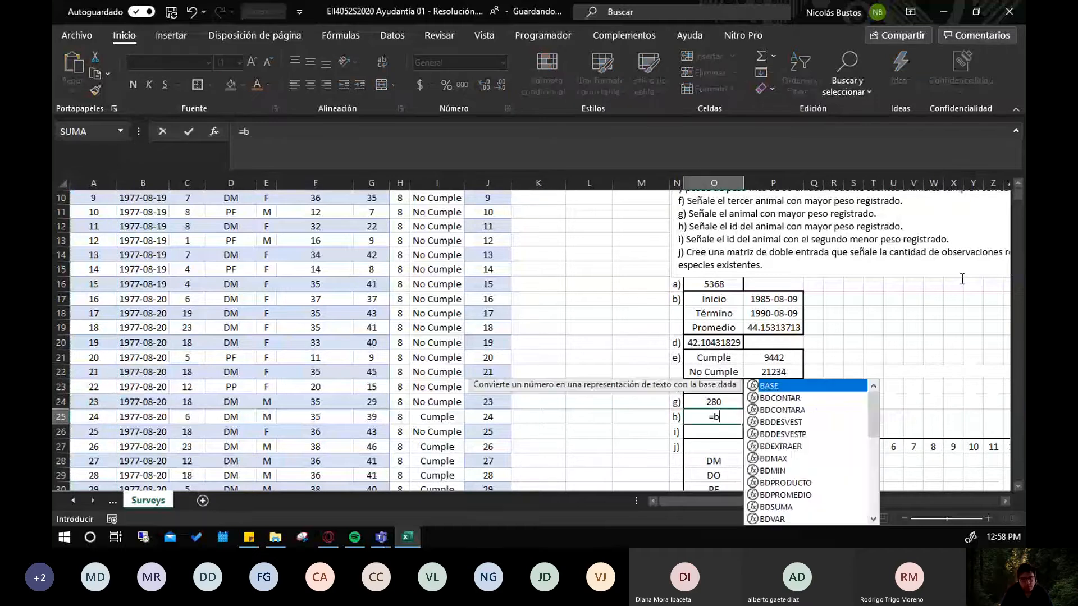
pyautogui.write('uscarv')
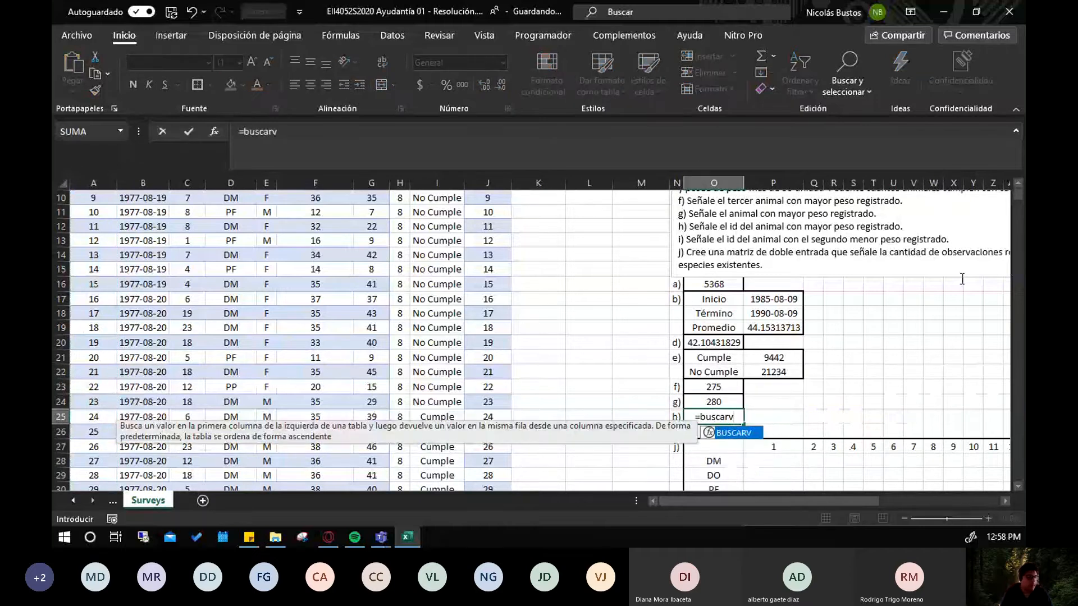
pyautogui.press('Tab')
pyautogui.scroll(3, 658, 397)
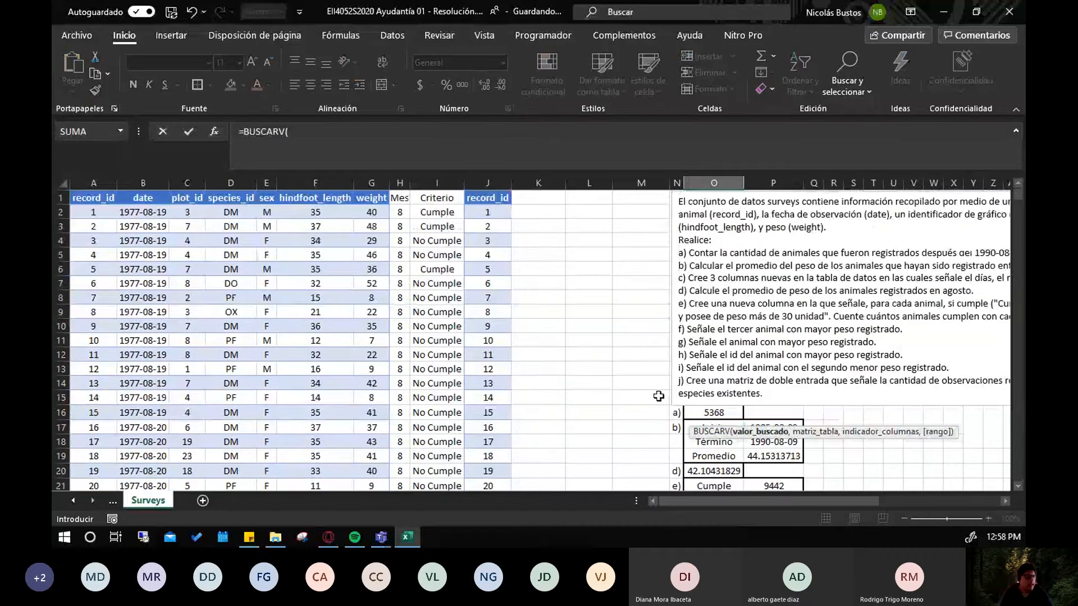
pyautogui.scroll(-4, 658, 396)
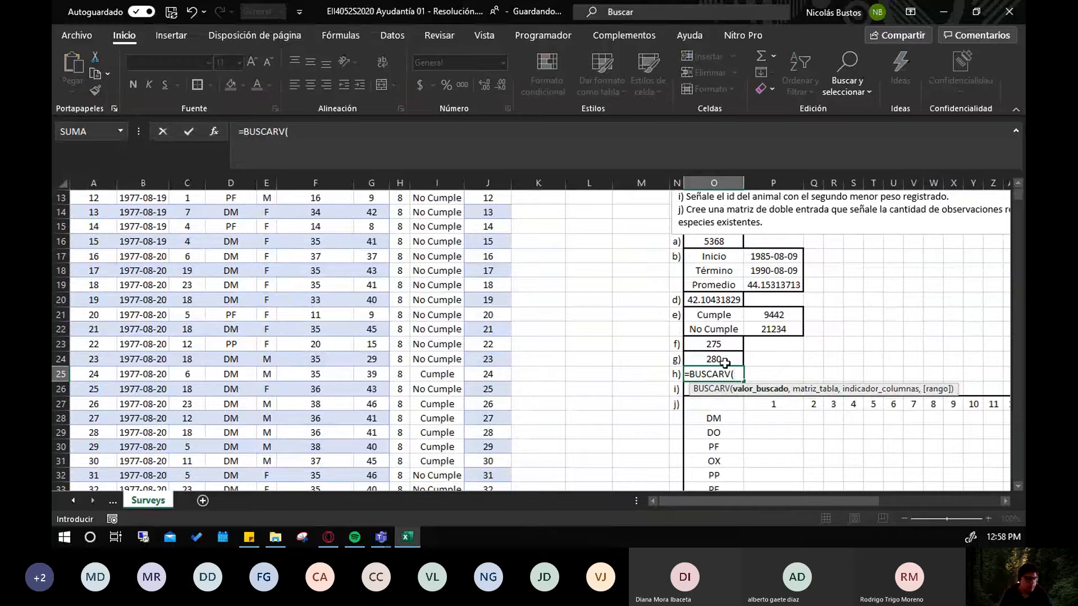
pyautogui.click(712, 360)
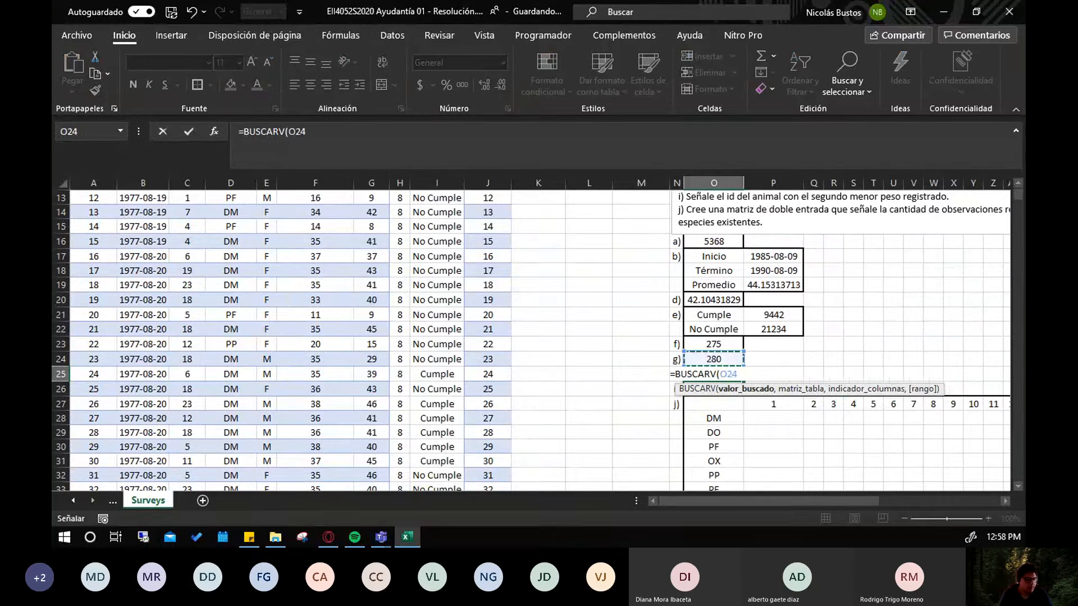
pyautogui.write(',')
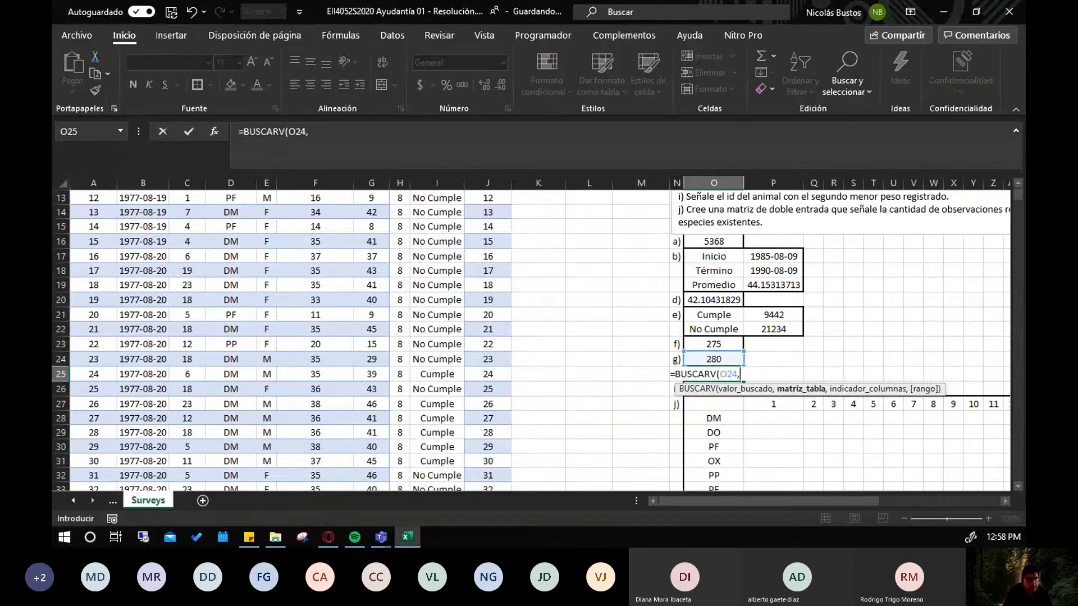
# Set the BUSCARV table range to G1:J30677, from the weight column through the copied record_id column
pyautogui.scroll(4, 551, 304)
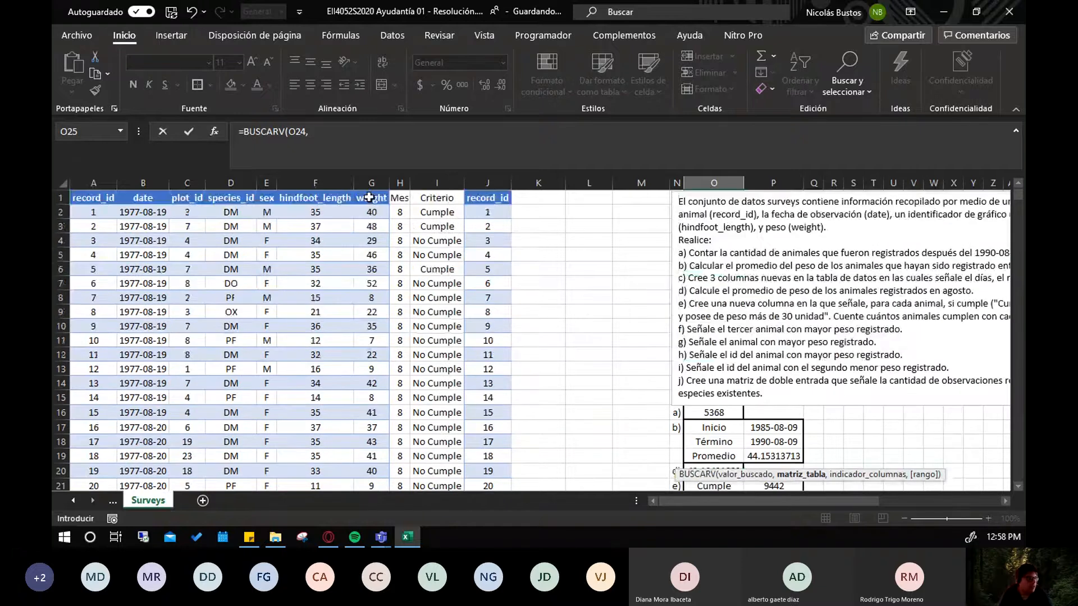
pyautogui.click(369, 197)
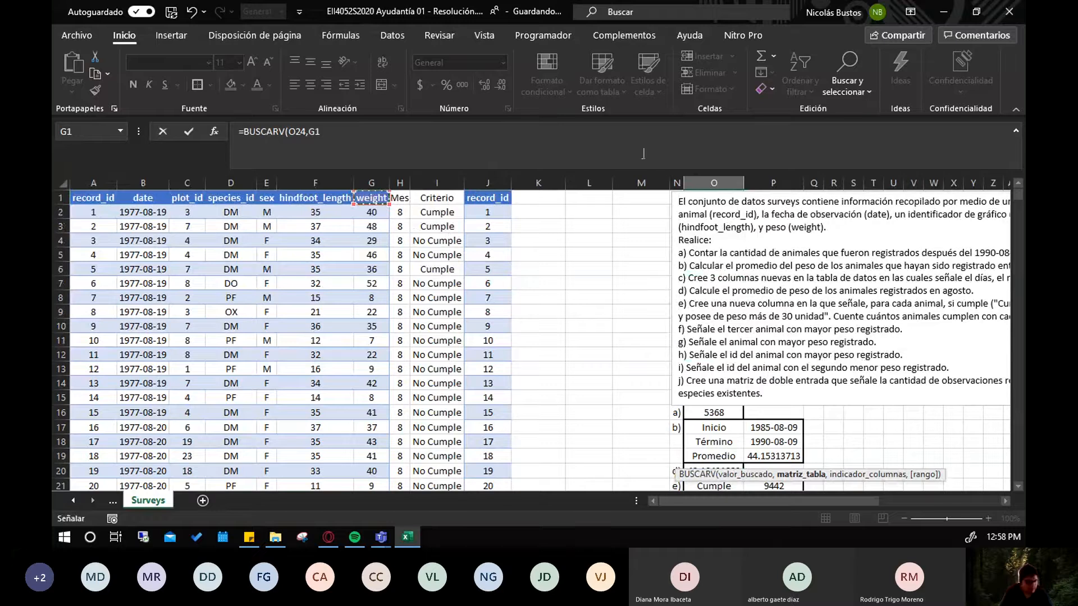
pyautogui.moveTo(369, 197); pyautogui.dragTo(503, 199)
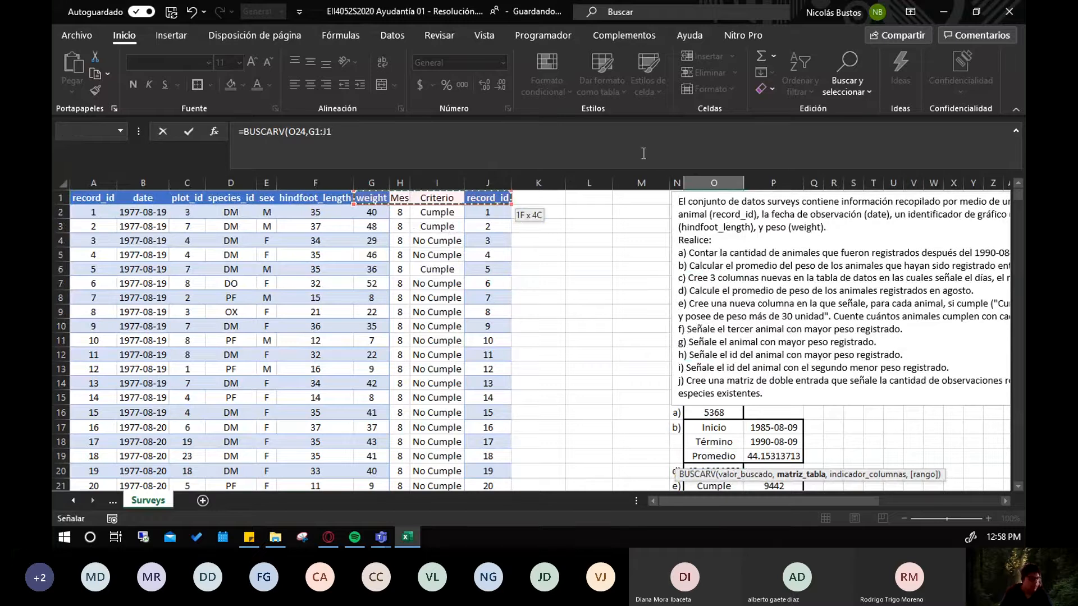
pyautogui.hotkey('ctrl', 'shift', 'Down')
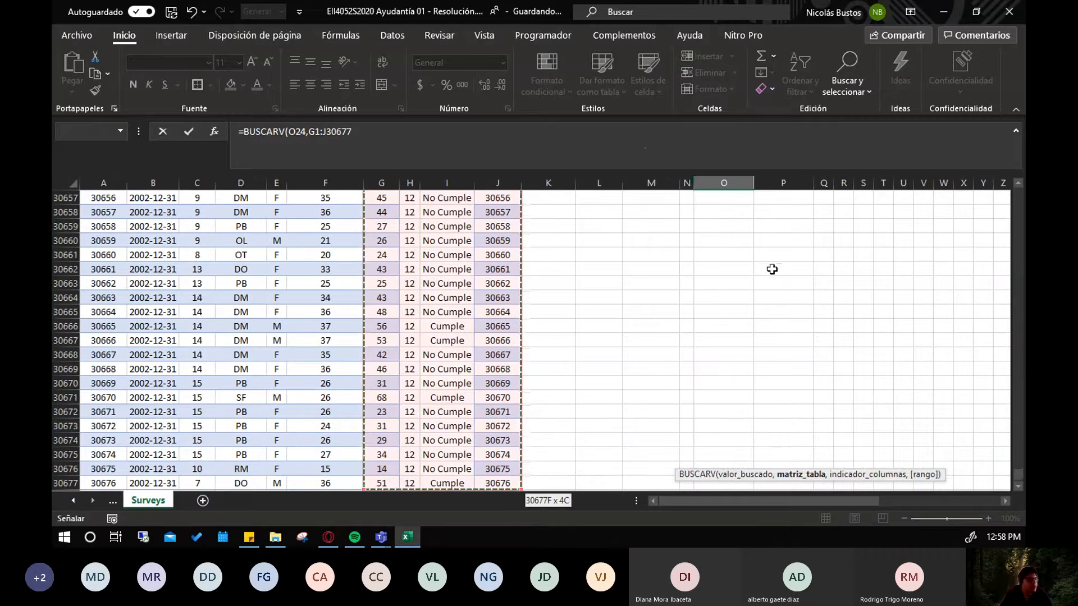
pyautogui.scroll(-1, 760, 301)
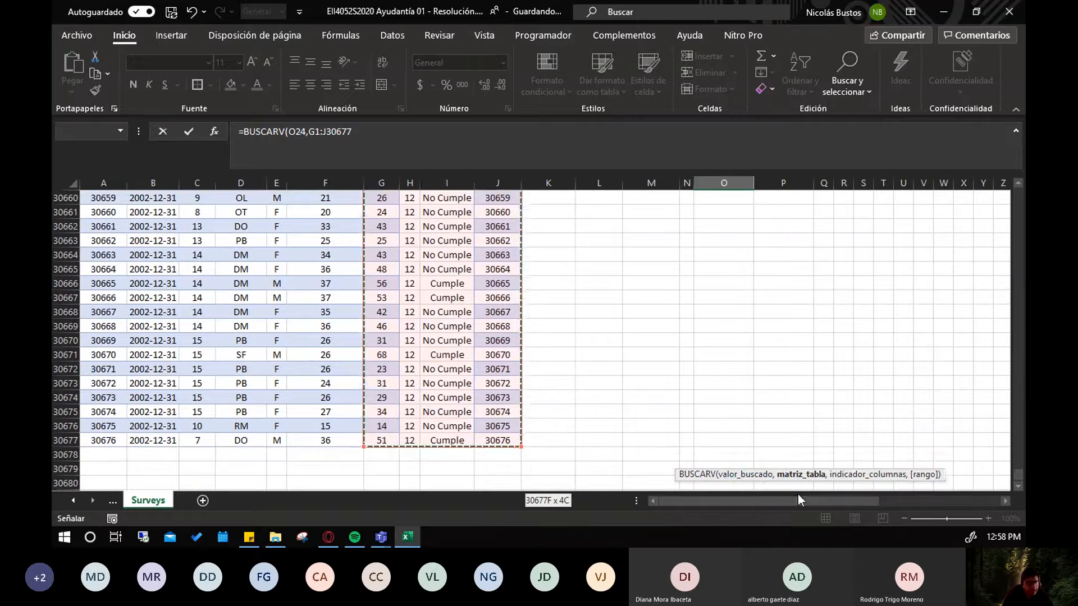
pyautogui.write(',')
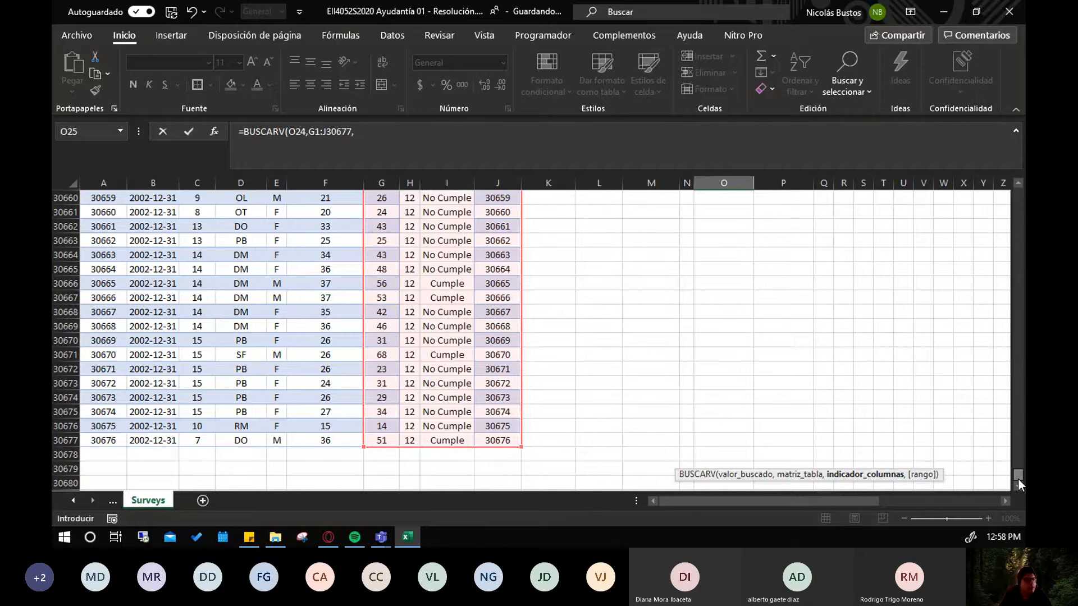
# Complete the BUSCARV formula in O25 with column index 4 and FALSO for an exact match
pyautogui.moveTo(1018, 478); pyautogui.dragTo(1008, 169)
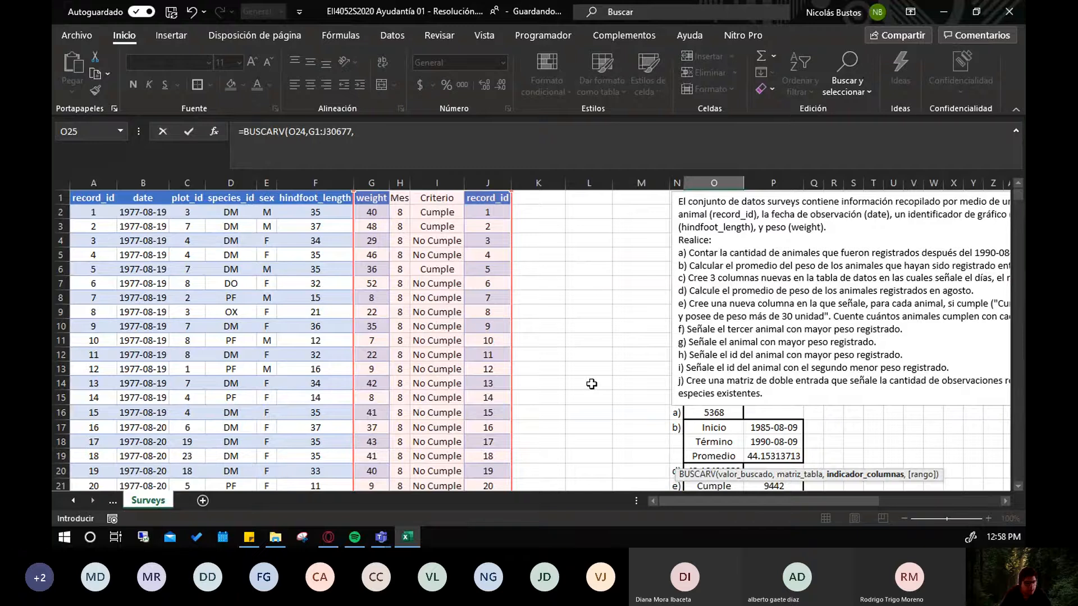
pyautogui.write('4')
pyautogui.scroll(-3, 722, 354)
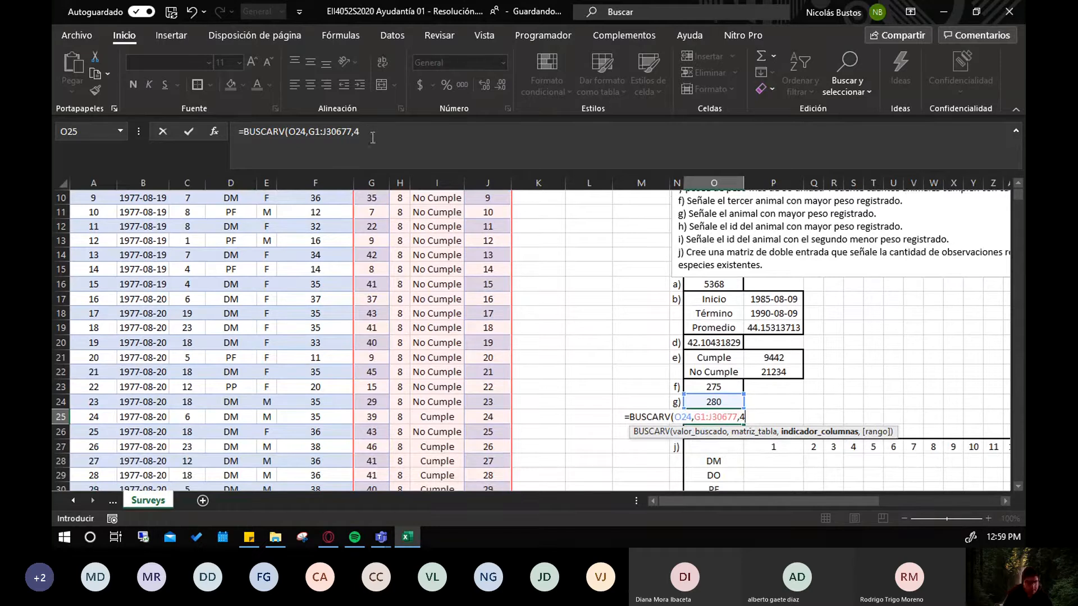
pyautogui.write(',')
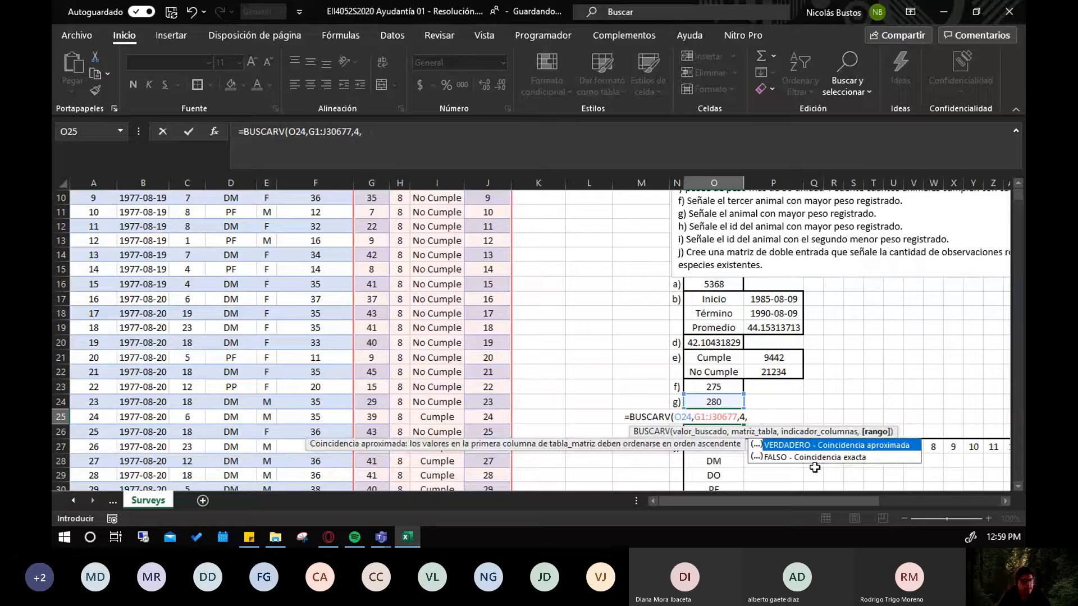
pyautogui.click(819, 457)
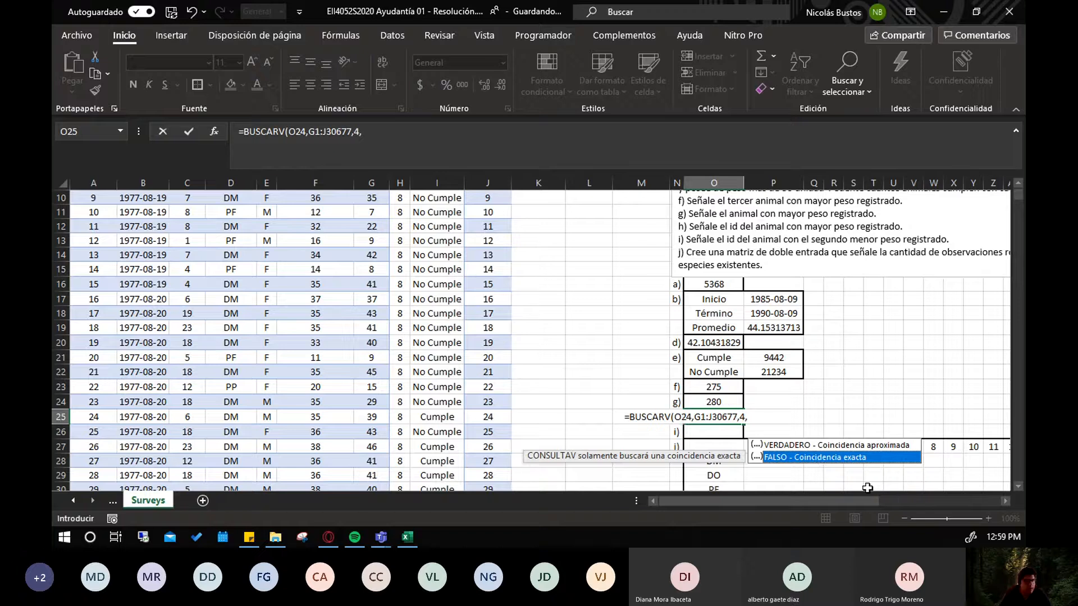
pyautogui.press('Tab')
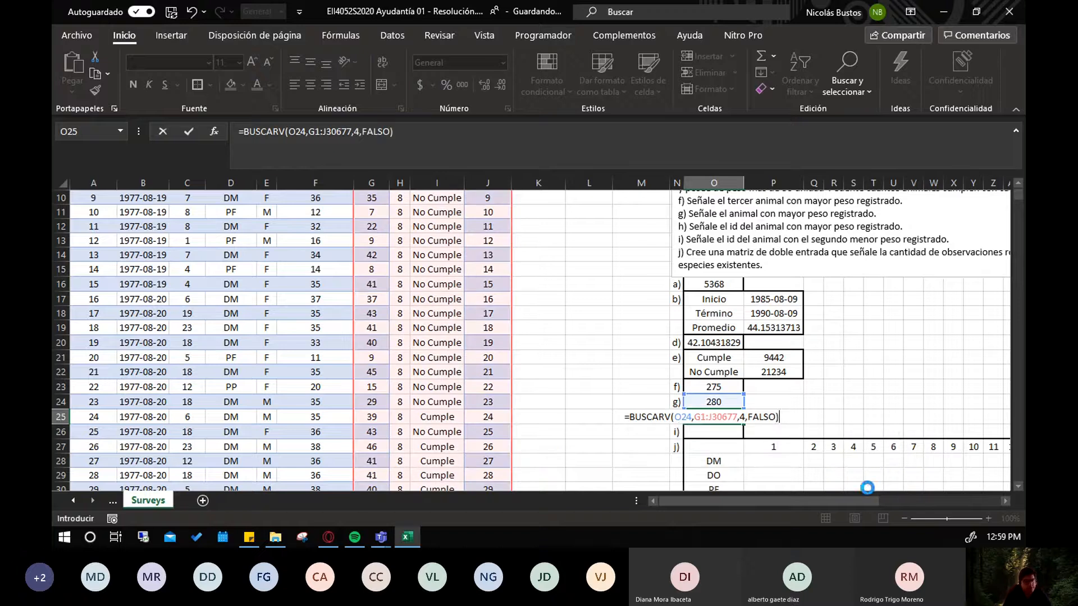
pyautogui.press('Return')
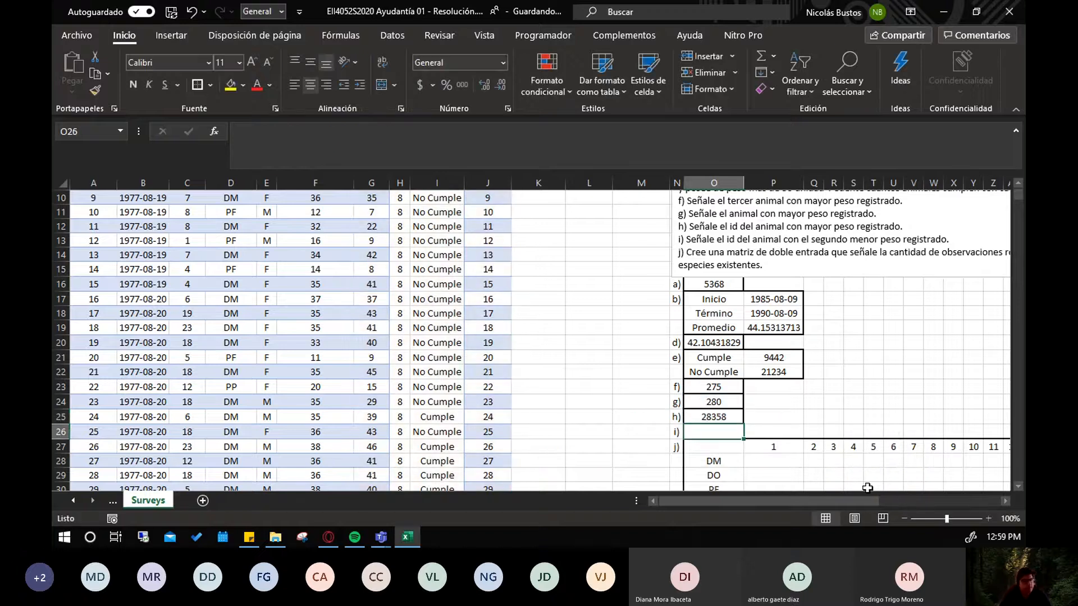
# Review the BUSCARV formula in O25 and its arguments against the MAX formula in O24 and the data columns
pyautogui.click(719, 418)
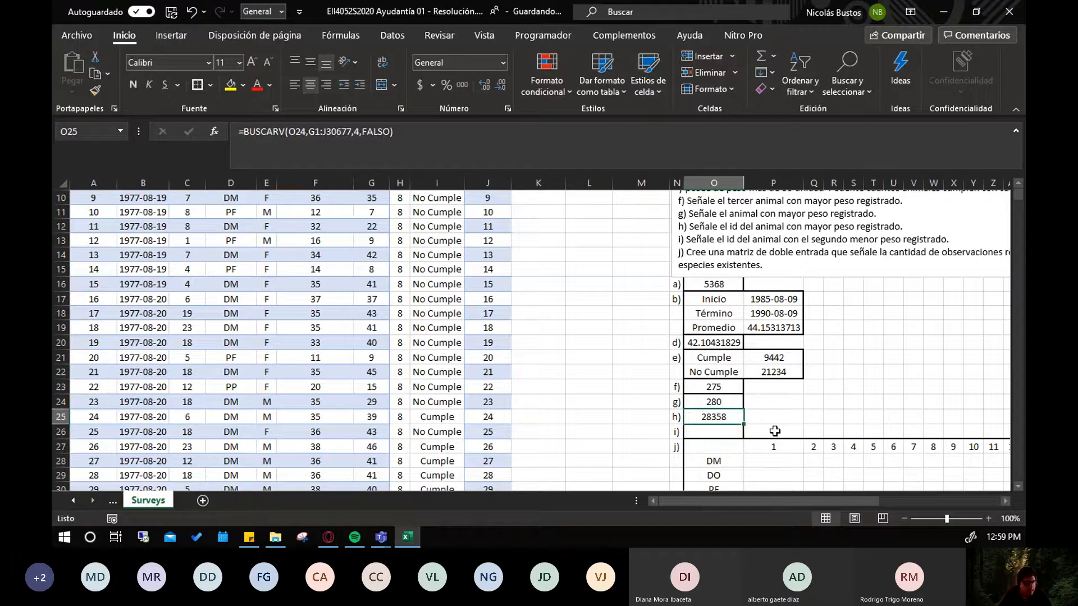
pyautogui.click(716, 403)
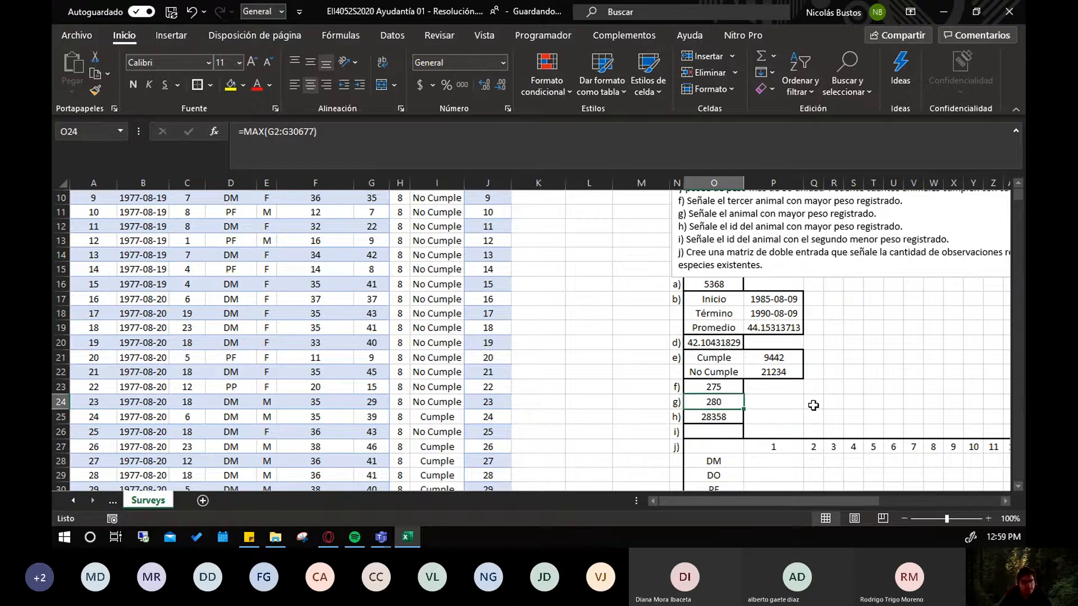
pyautogui.click(708, 417)
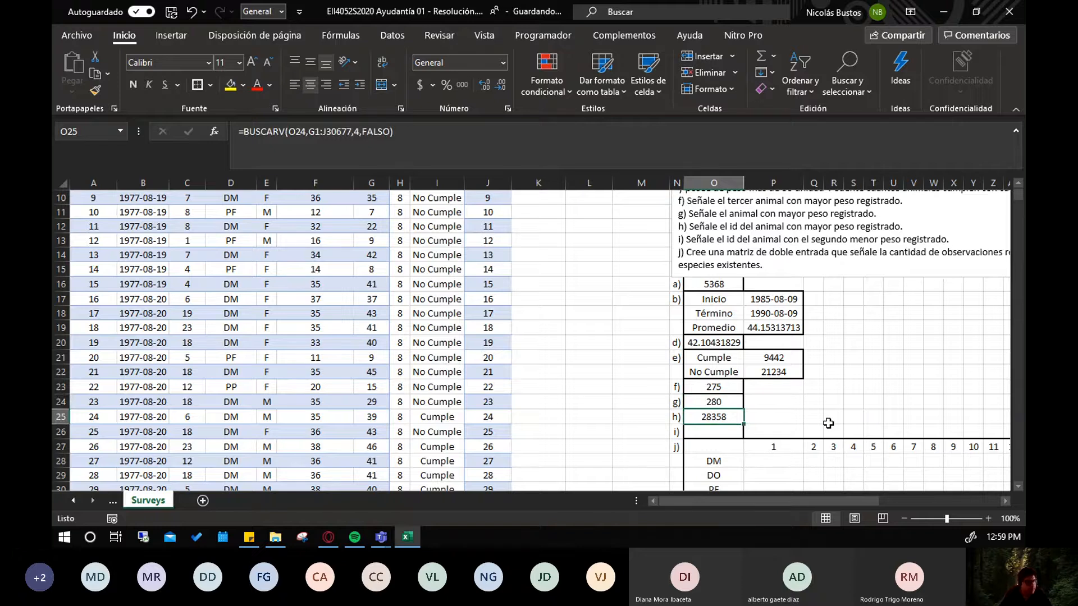
pyautogui.scroll(3, 869, 419)
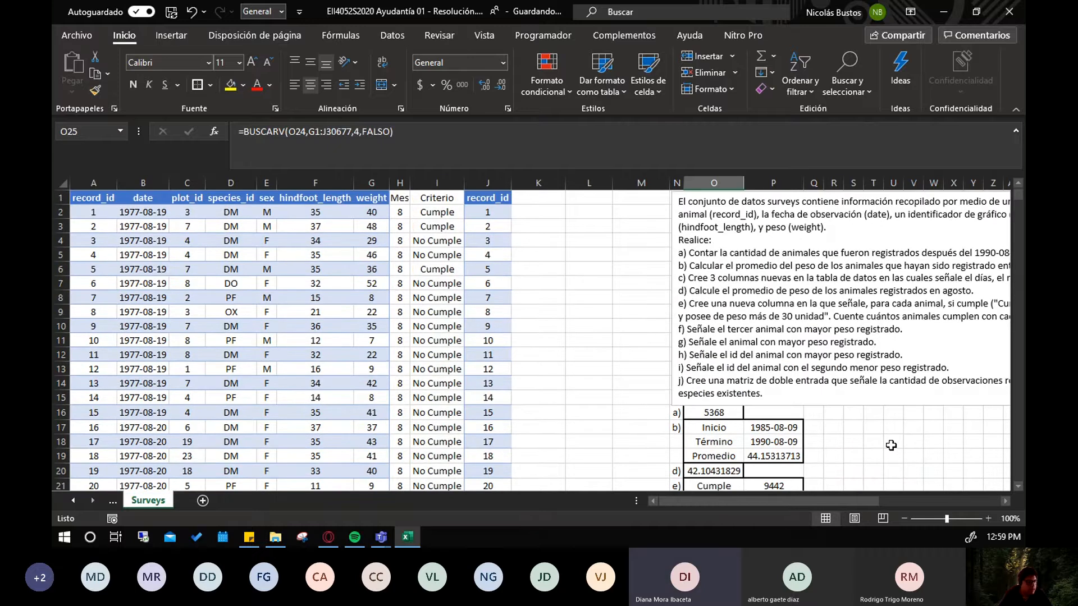
pyautogui.scroll(-2, 891, 445)
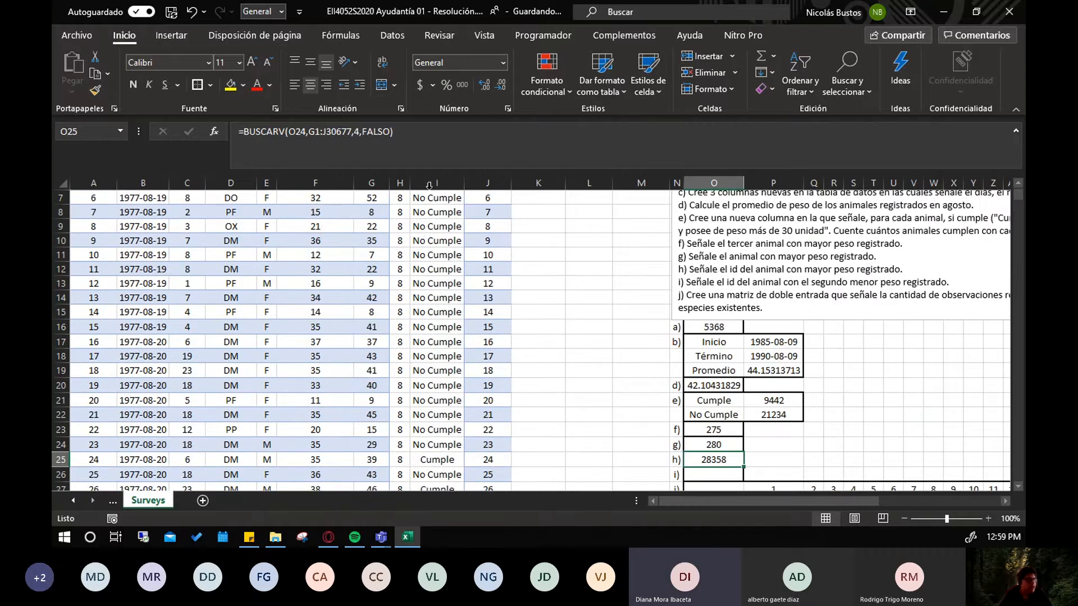
pyautogui.click(378, 145)
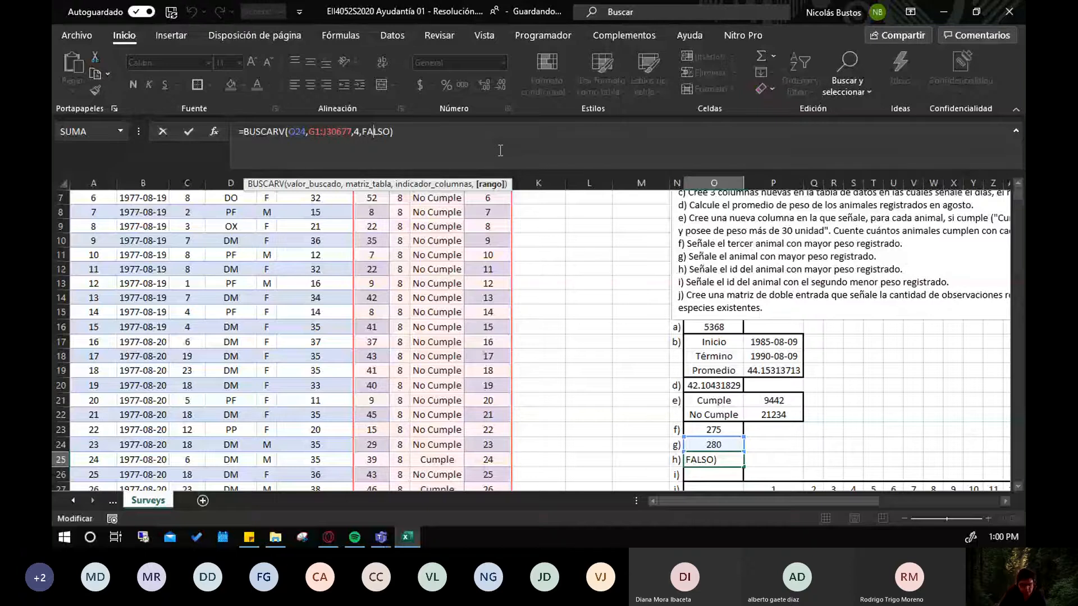
pyautogui.press('Return')
pyautogui.press('Up')
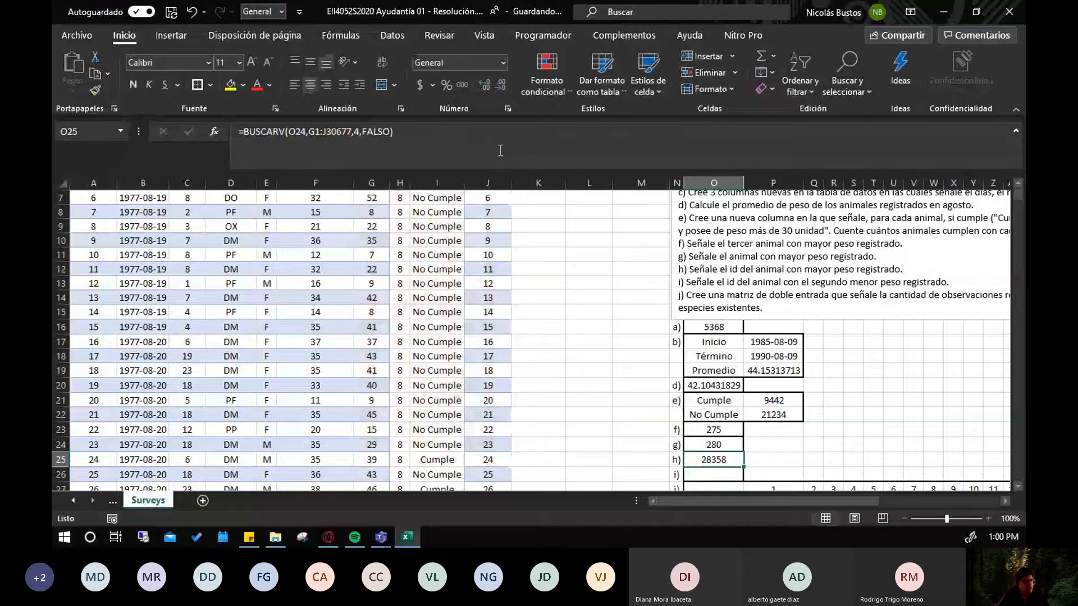
pyautogui.click(372, 132)
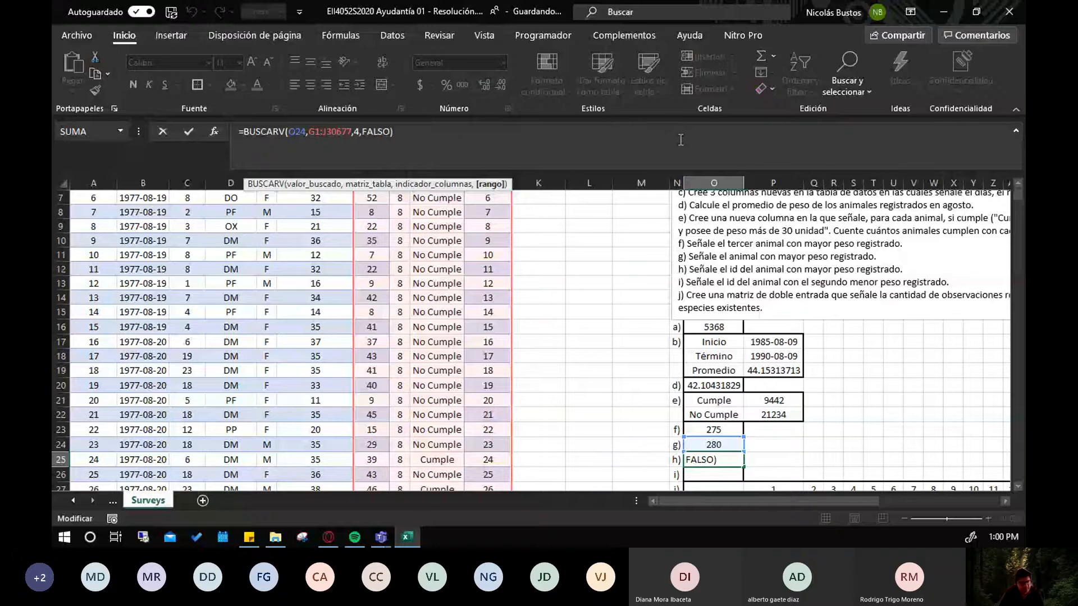
pyautogui.press('Return')
# Commit the BUSCARV formula in O25 and read question i) in the exercise text
pyautogui.scroll(-1, 689, 337)
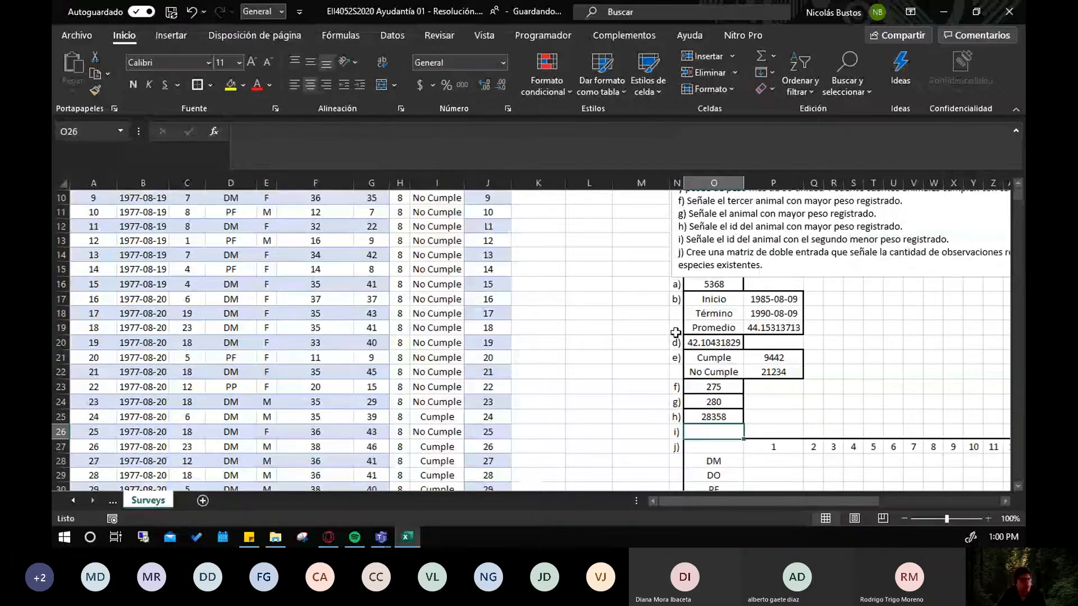
pyautogui.scroll(1, 689, 341)
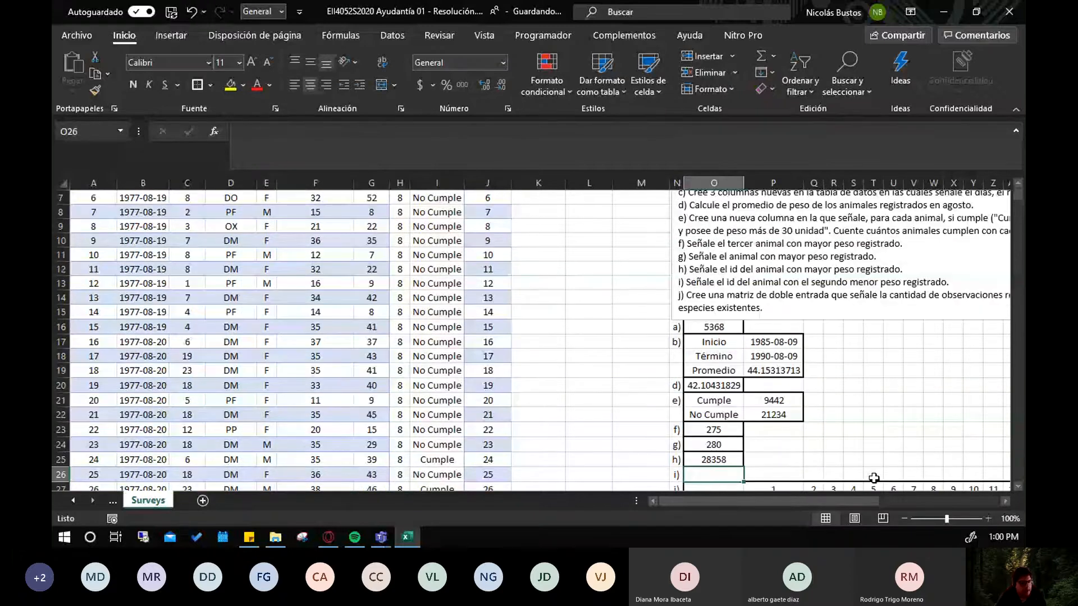
pyautogui.moveTo(802, 501); pyautogui.dragTo(886, 501)
pyautogui.click(312, 281)
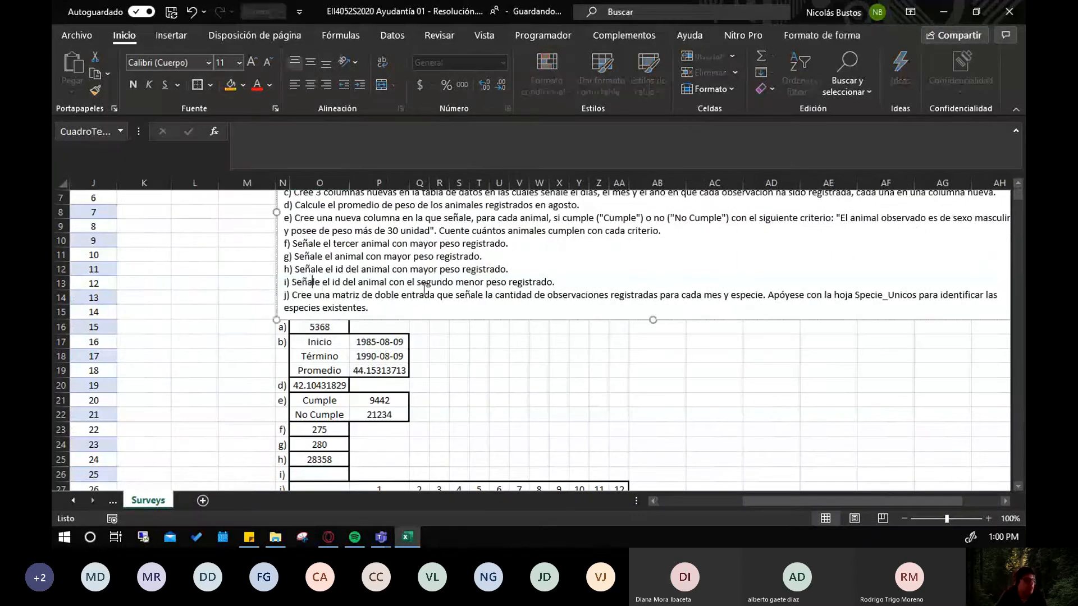
pyautogui.click(518, 282)
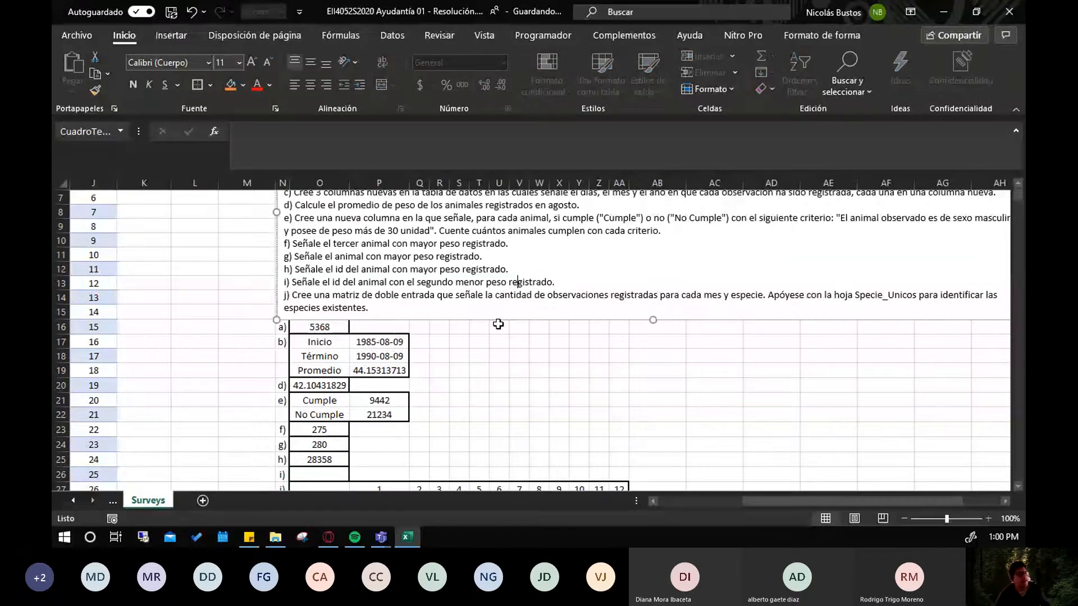
# Start a BUSCARV formula in cell O26 for question i)
pyautogui.scroll(-1, 498, 324)
pyautogui.click(319, 432)
pyautogui.click(281, 125)
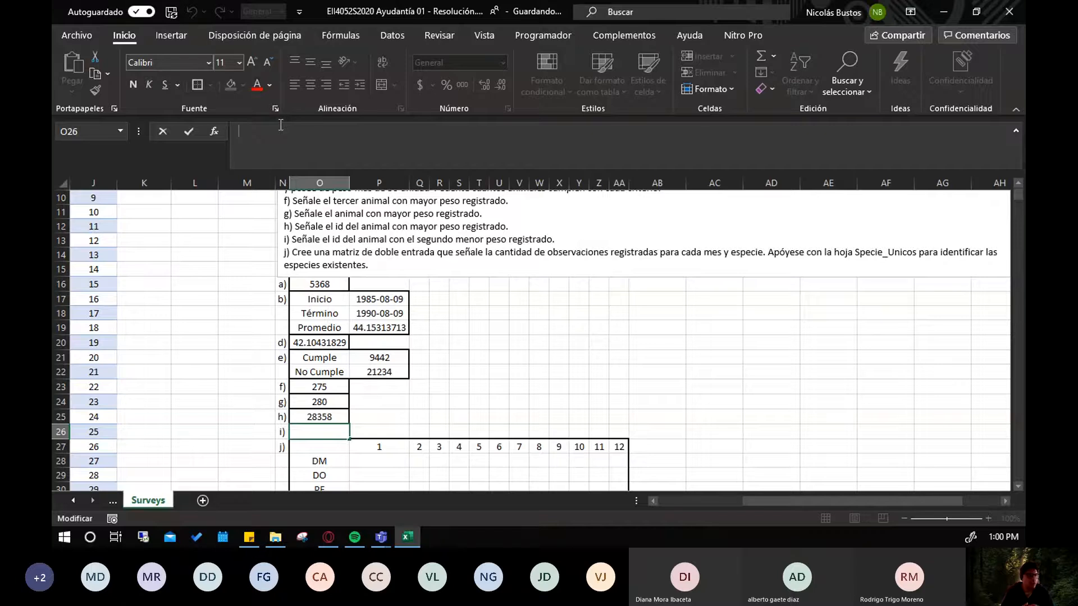
pyautogui.write('=')
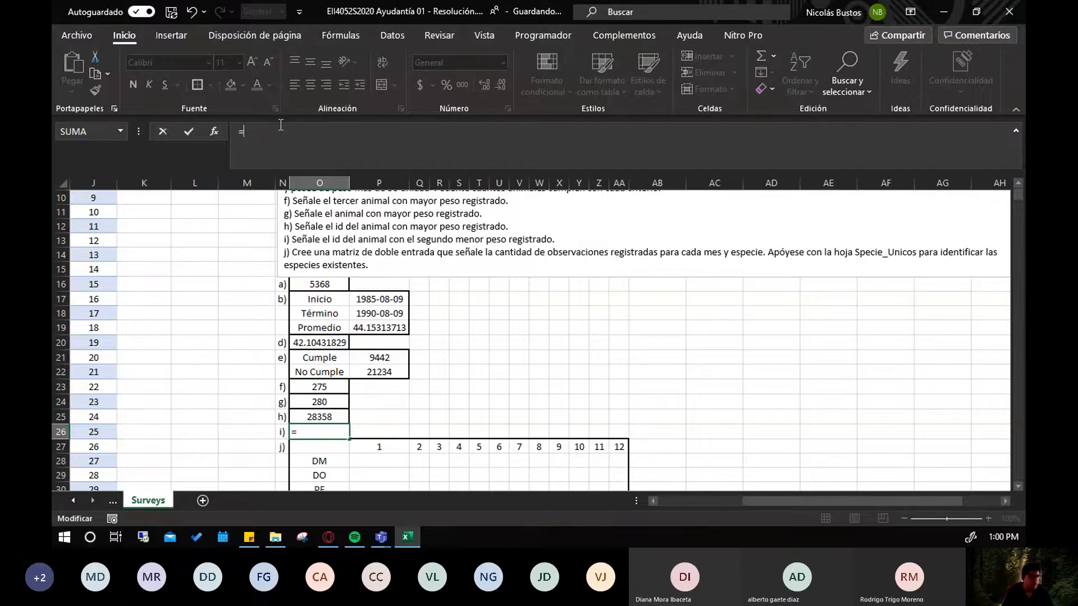
pyautogui.write('bus')
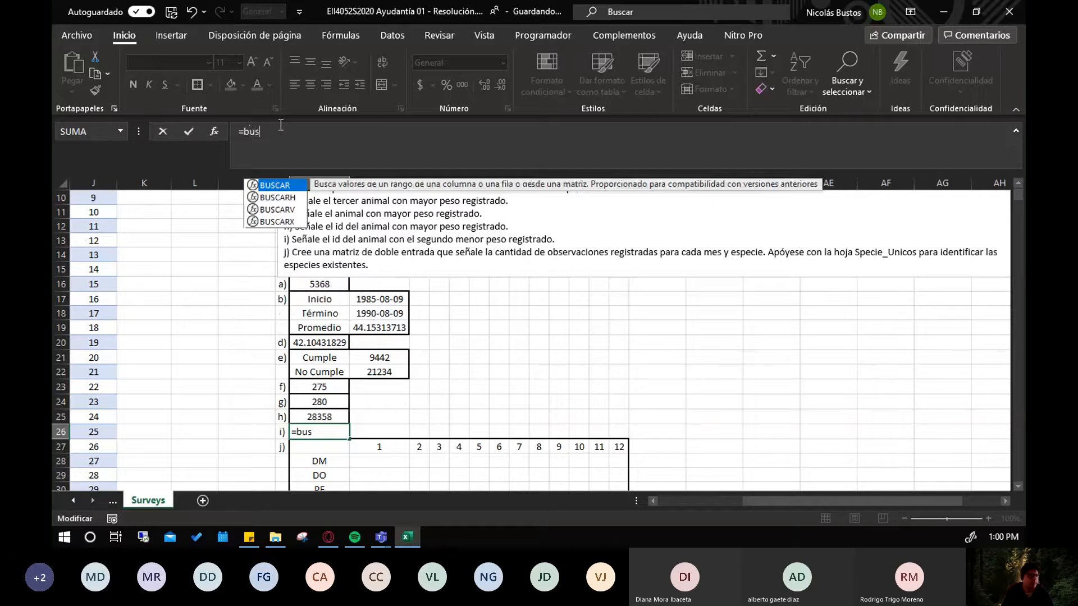
pyautogui.write('carv')
pyautogui.press('Tab')
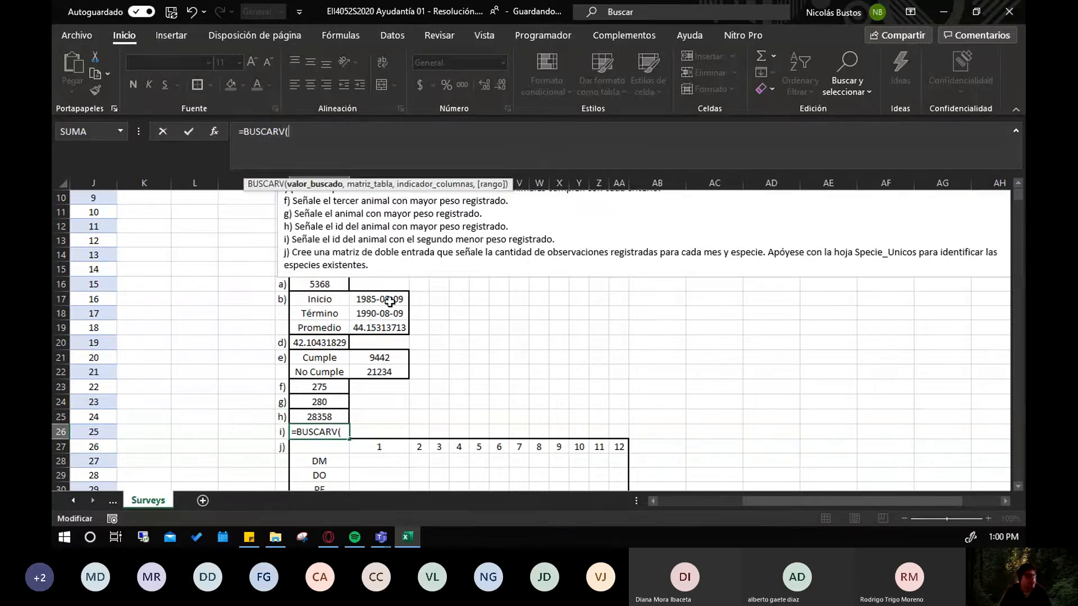
# Use K.ESIMO.MENOR over the weights in G2:G30677 with k equal to 2 as the lookup value in O26
pyautogui.scroll(1, 375, 281)
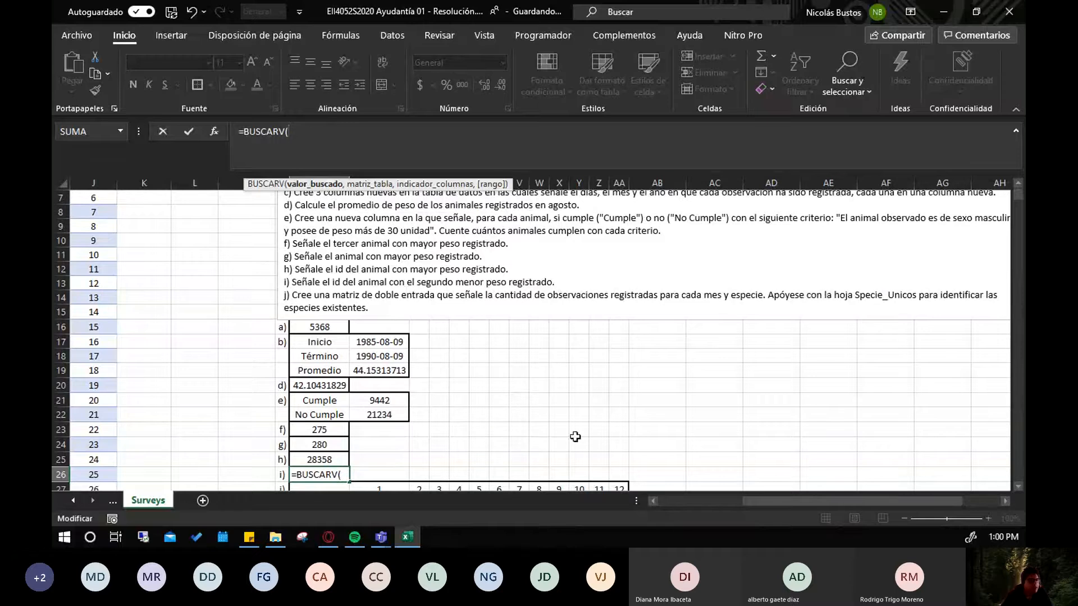
pyautogui.moveTo(770, 500); pyautogui.dragTo(731, 502)
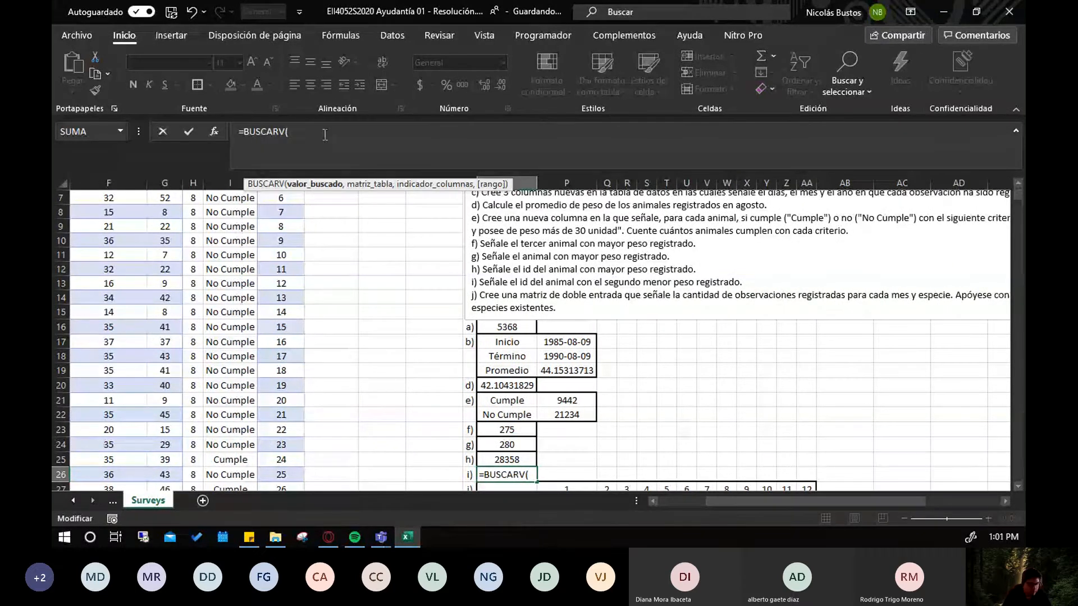
pyautogui.write('k')
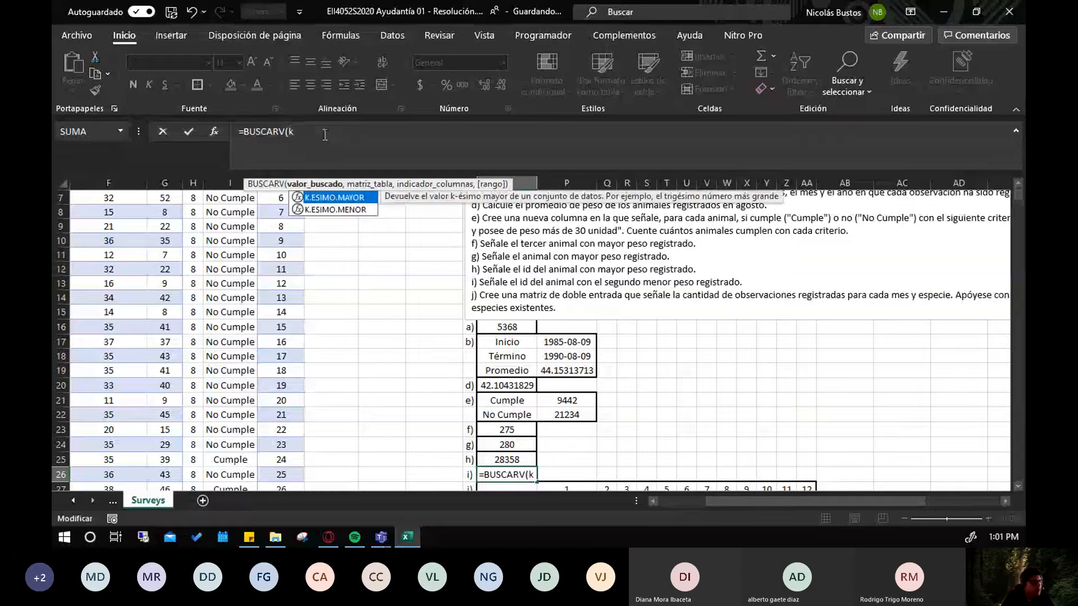
pyautogui.press('Down')
pyautogui.press('Tab')
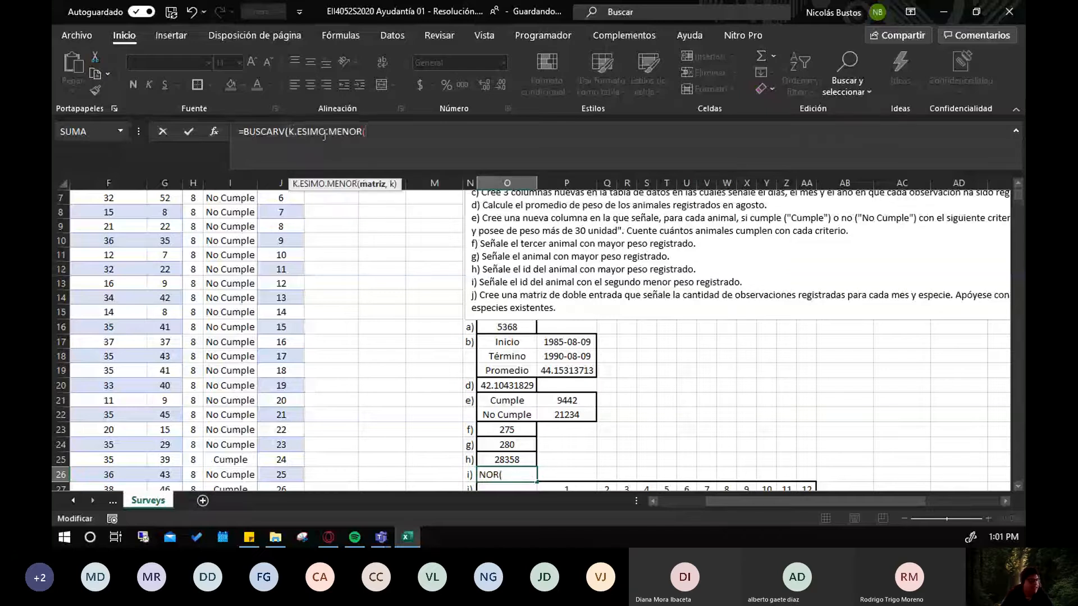
pyautogui.click(164, 212)
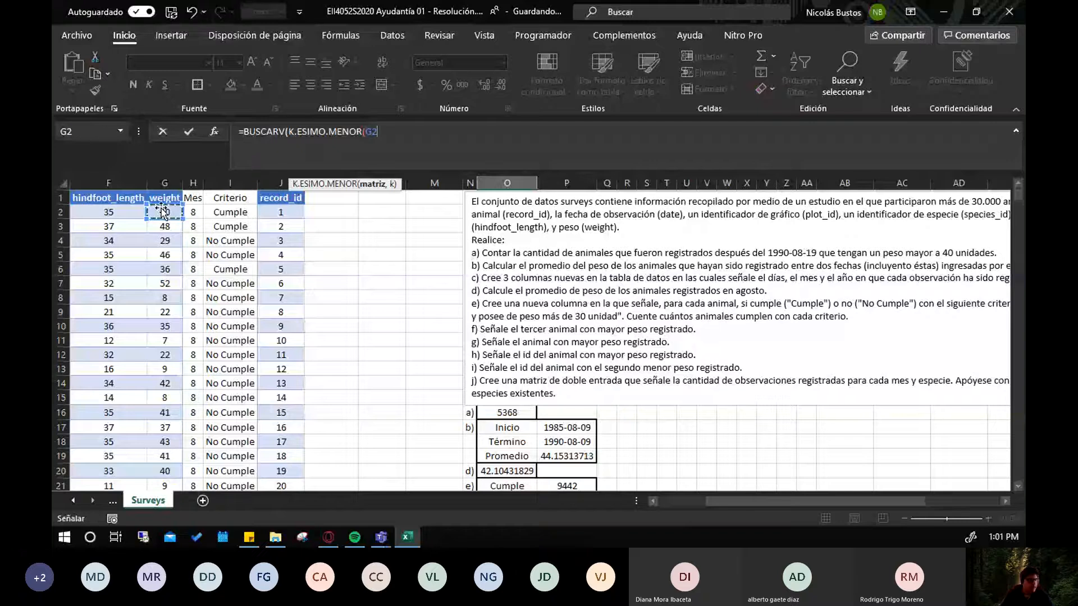
pyautogui.hotkey('ctrl', 'shift', 'Down')
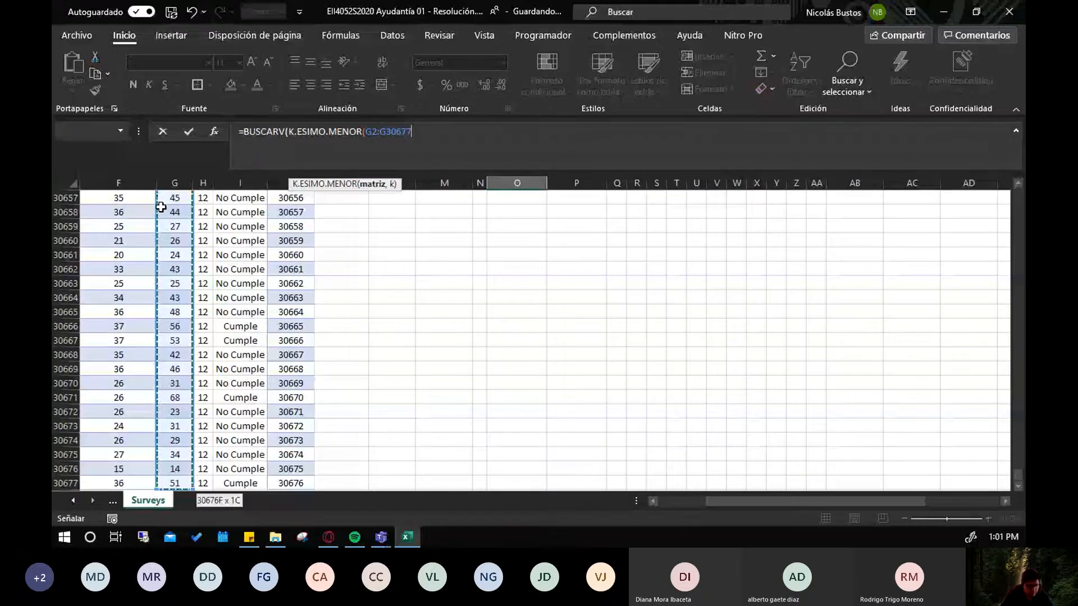
pyautogui.write(',2')
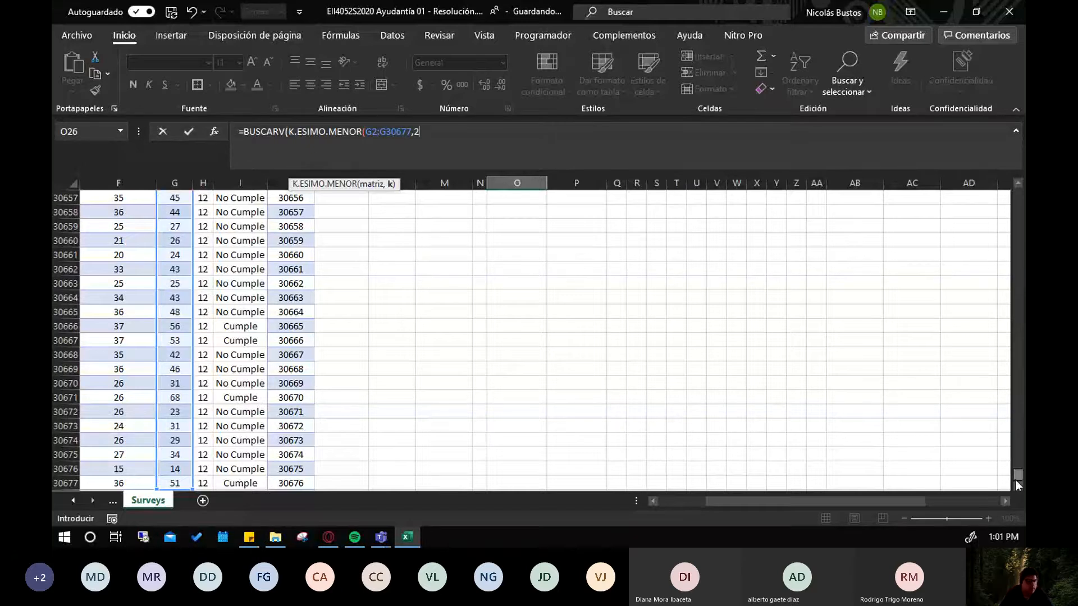
pyautogui.moveTo(1015, 479); pyautogui.dragTo(1014, 194)
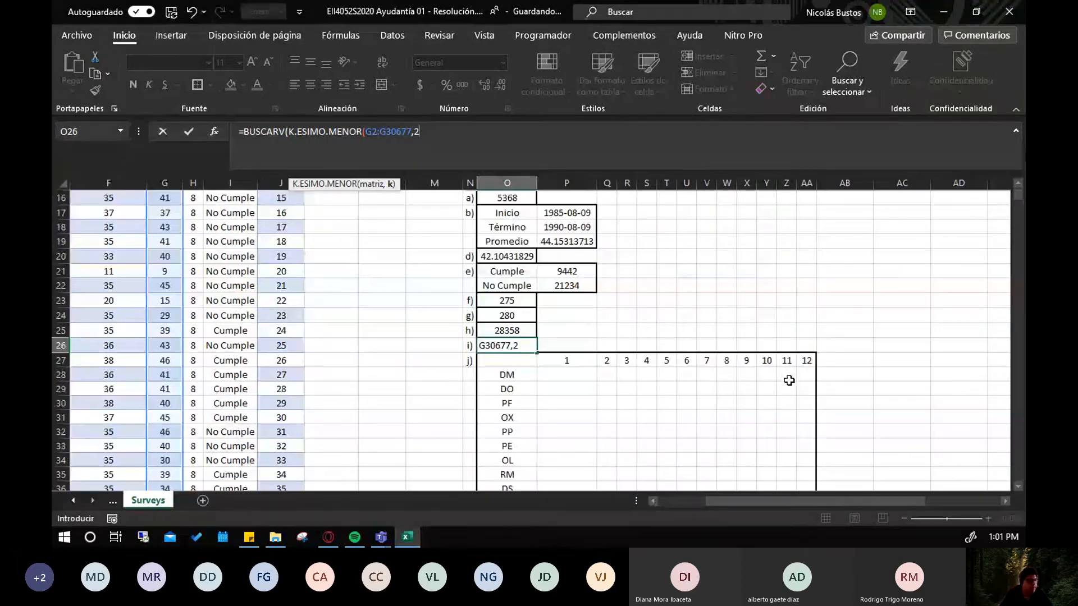
pyautogui.click(437, 132)
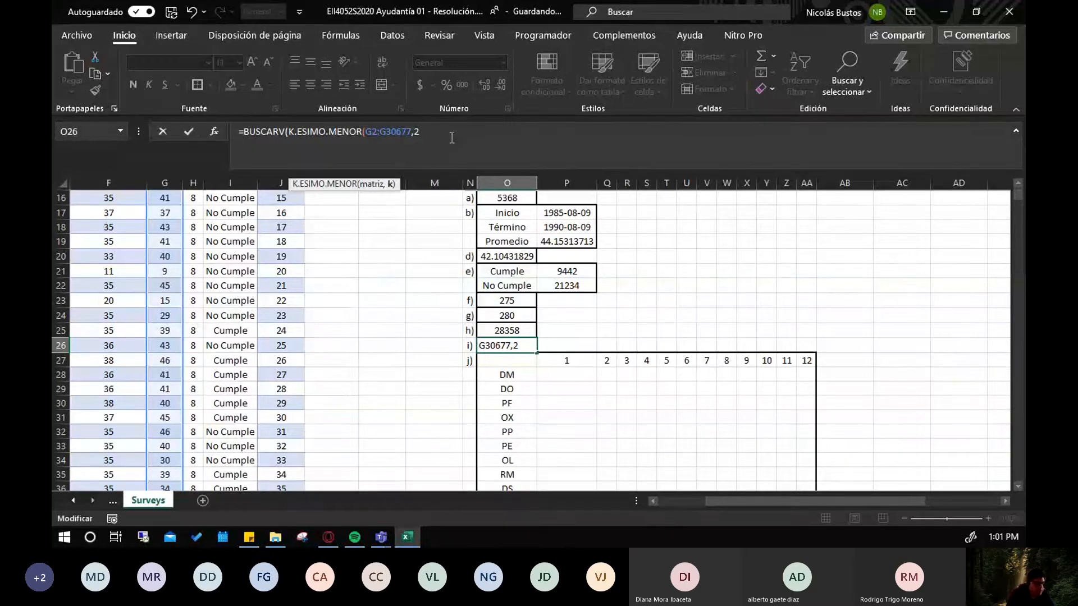
pyautogui.write(')')
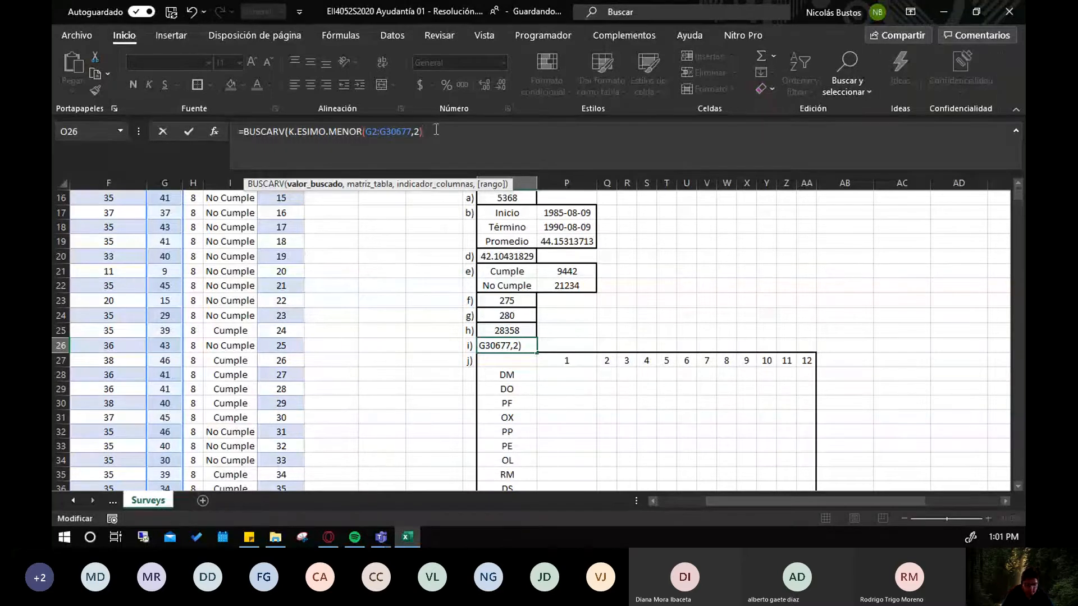
# Set the table range of the O26 BUSCARV formula to G1:J30677, from the weight column through the copied record_id column
pyautogui.write(',')
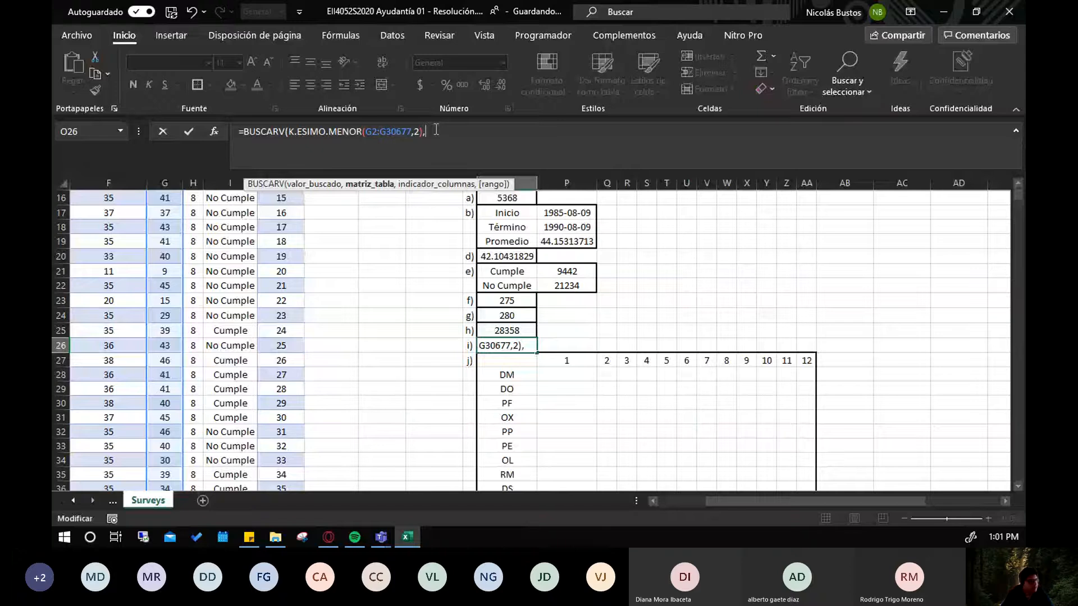
pyautogui.scroll(5, 164, 280)
pyautogui.click(165, 198)
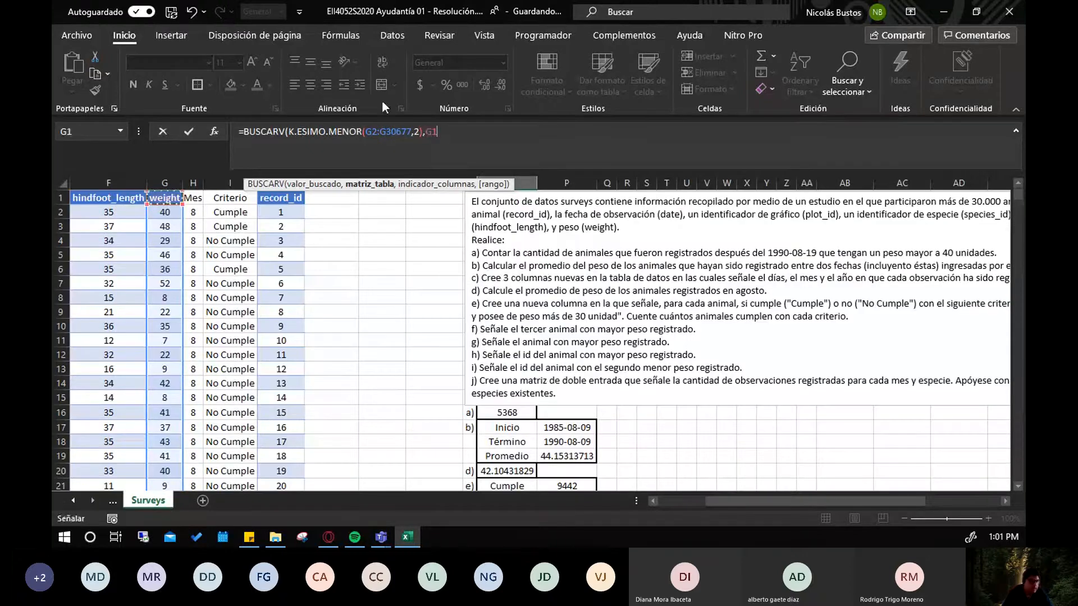
pyautogui.hotkey('ctrl', 'shift', 'Right')
pyautogui.hotkey('ctrl', 'shift', 'Down')
pyautogui.write(',')
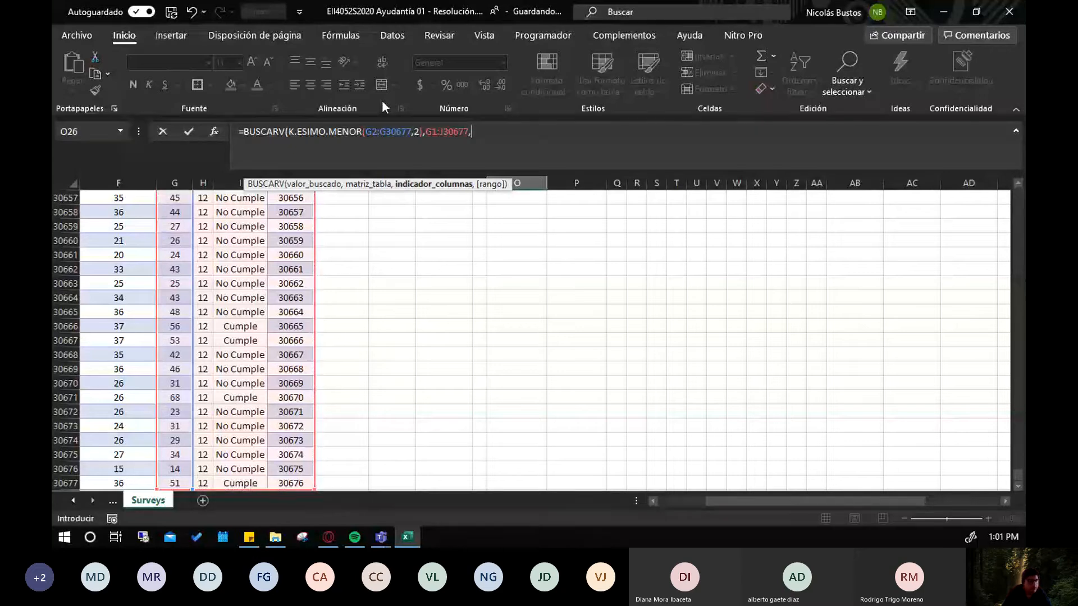
# Complete the O26 BUSCARV formula with column index 4 and FALSO for an exact match
pyautogui.write('4,')
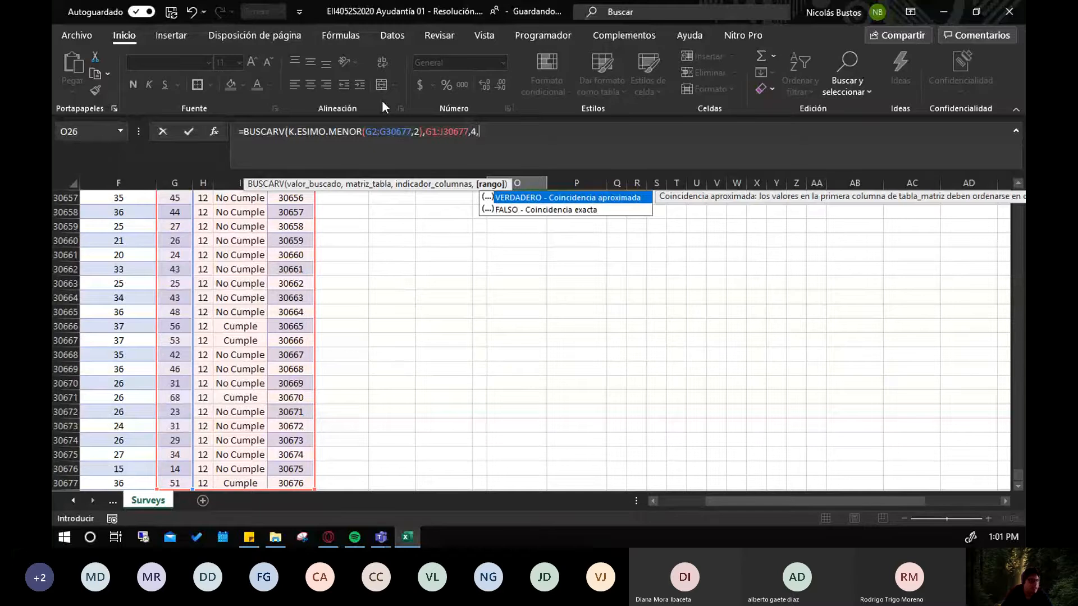
pyautogui.press('Down')
pyautogui.press('Tab')
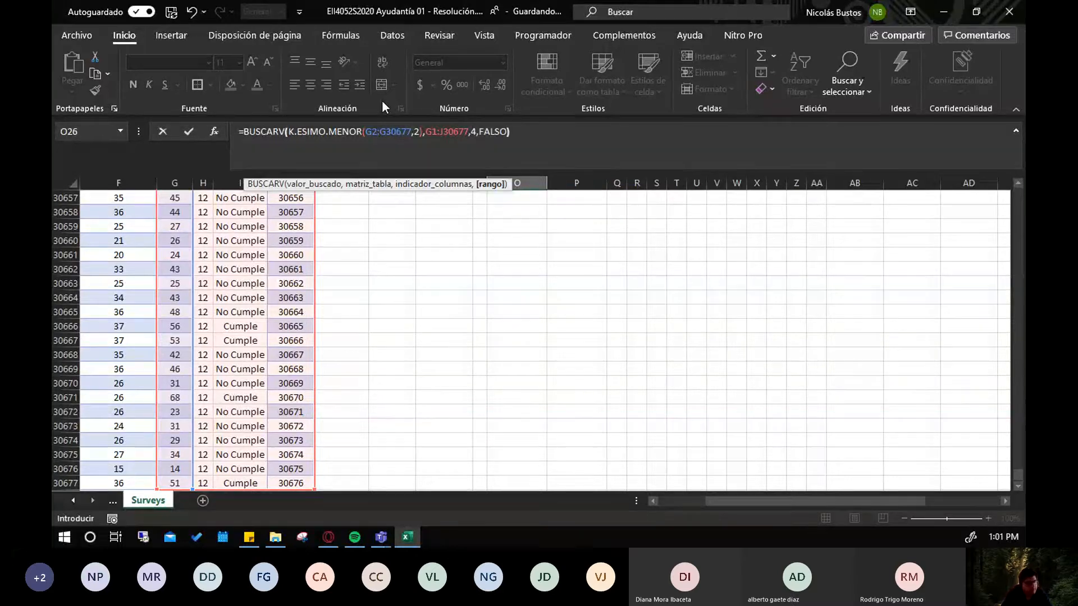
pyautogui.press('Return')
pyautogui.scroll(4, 637, 393)
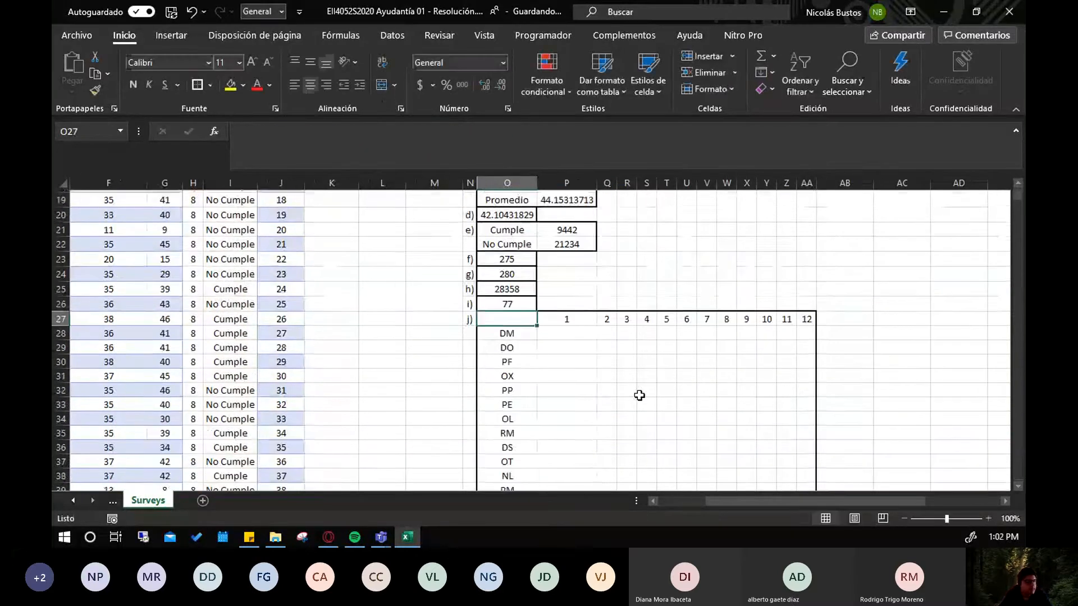
# Review the formula in O26, read question j), and examine the layout of its species-by-month matrix
pyautogui.click(509, 359)
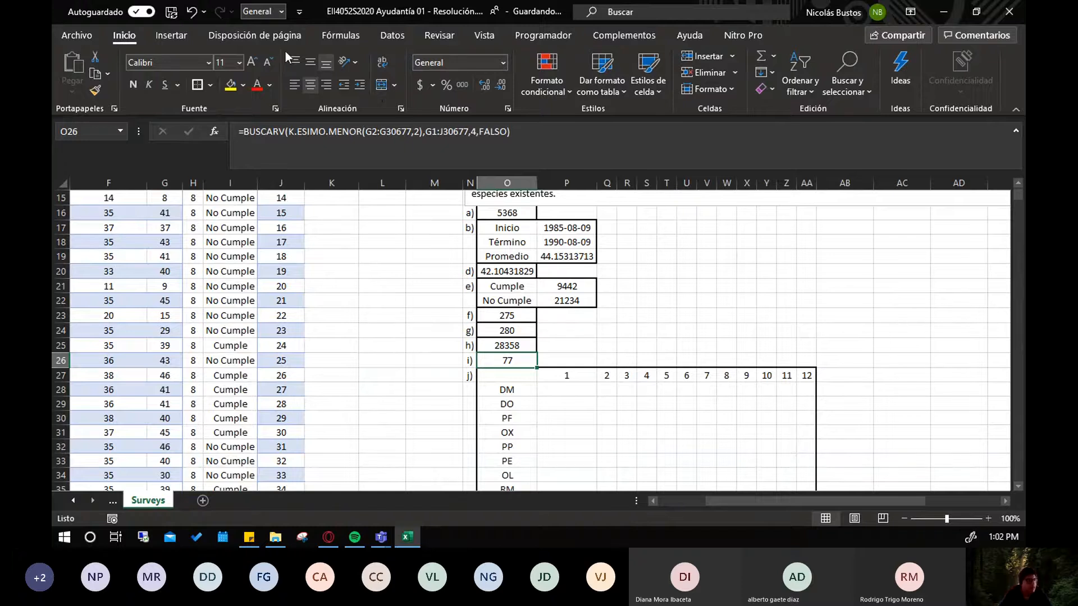
pyautogui.scroll(4, 765, 292)
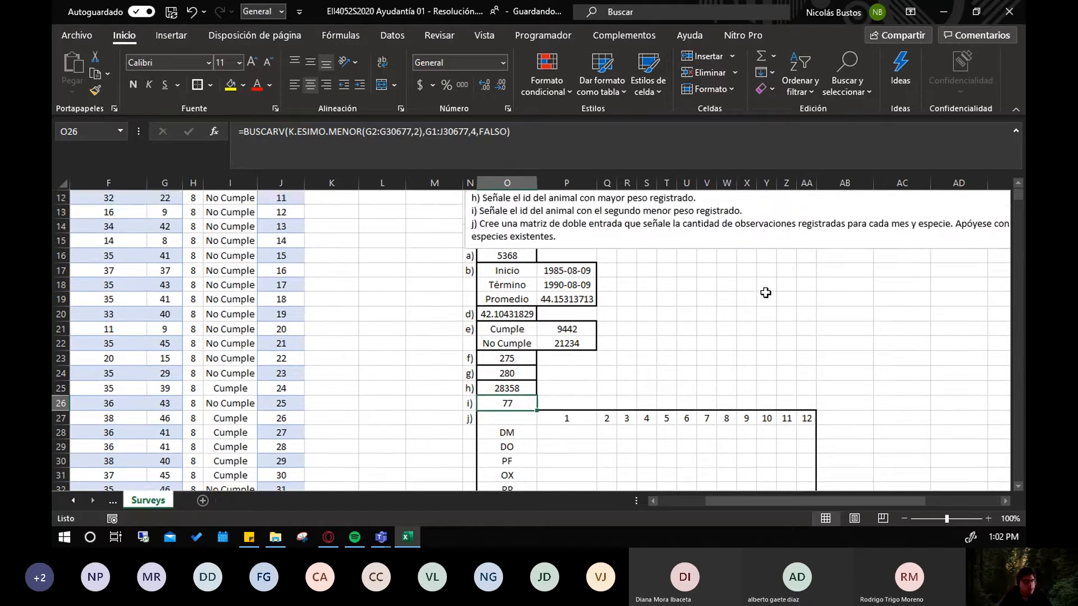
pyautogui.scroll(1, 766, 292)
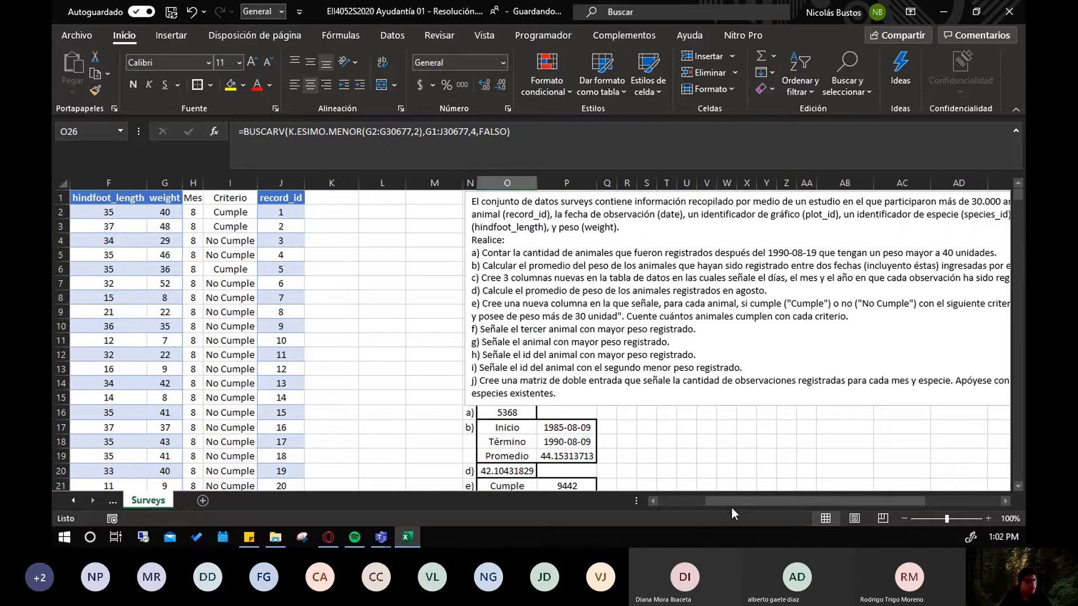
pyautogui.moveTo(740, 501); pyautogui.dragTo(796, 501)
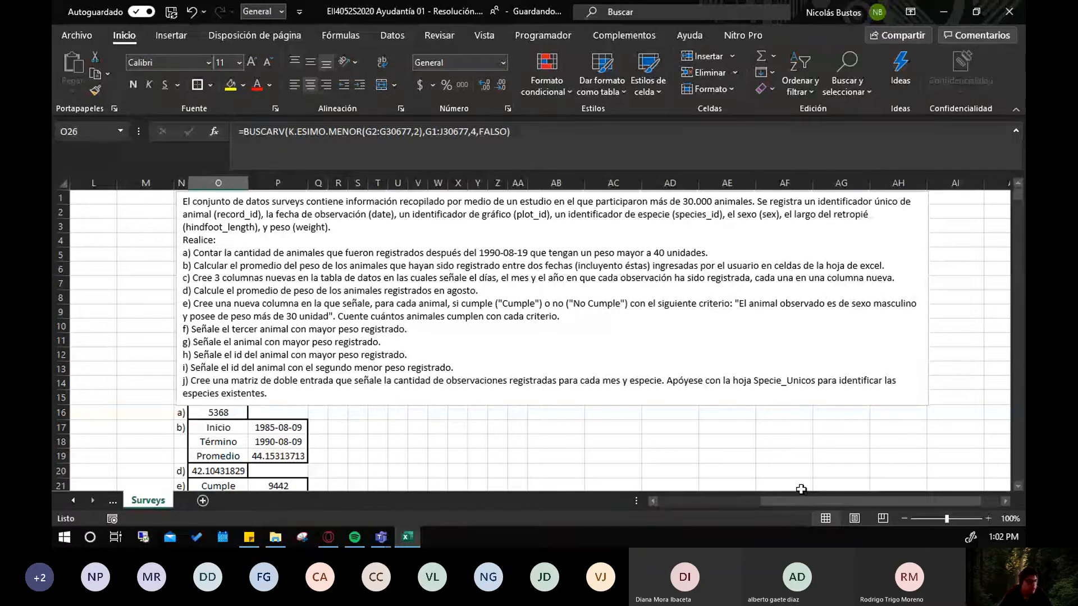
pyautogui.moveTo(785, 500); pyautogui.dragTo(756, 500)
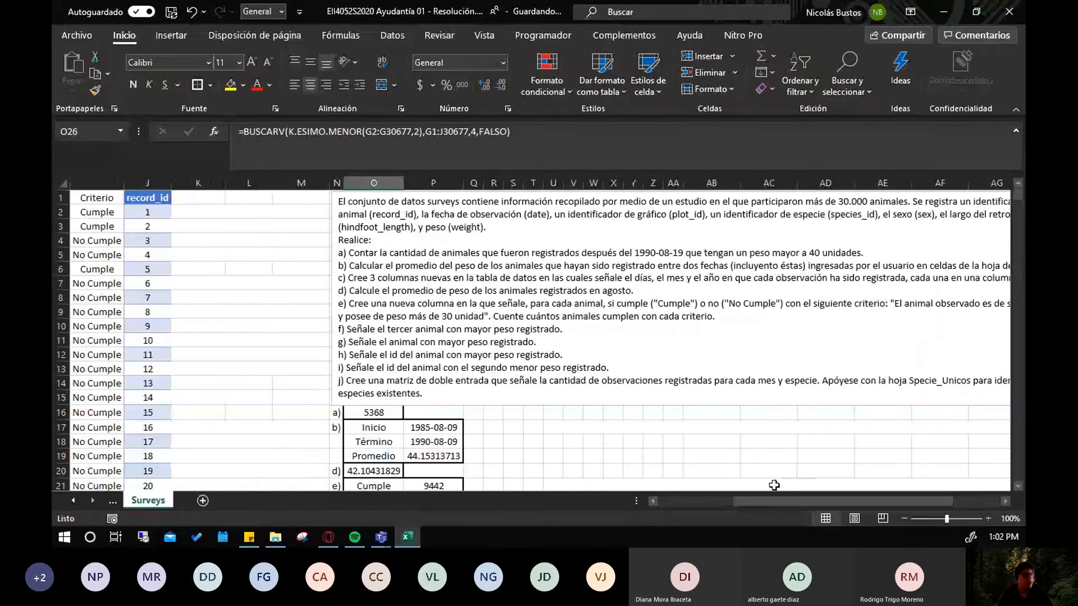
pyautogui.scroll(-10, 646, 340)
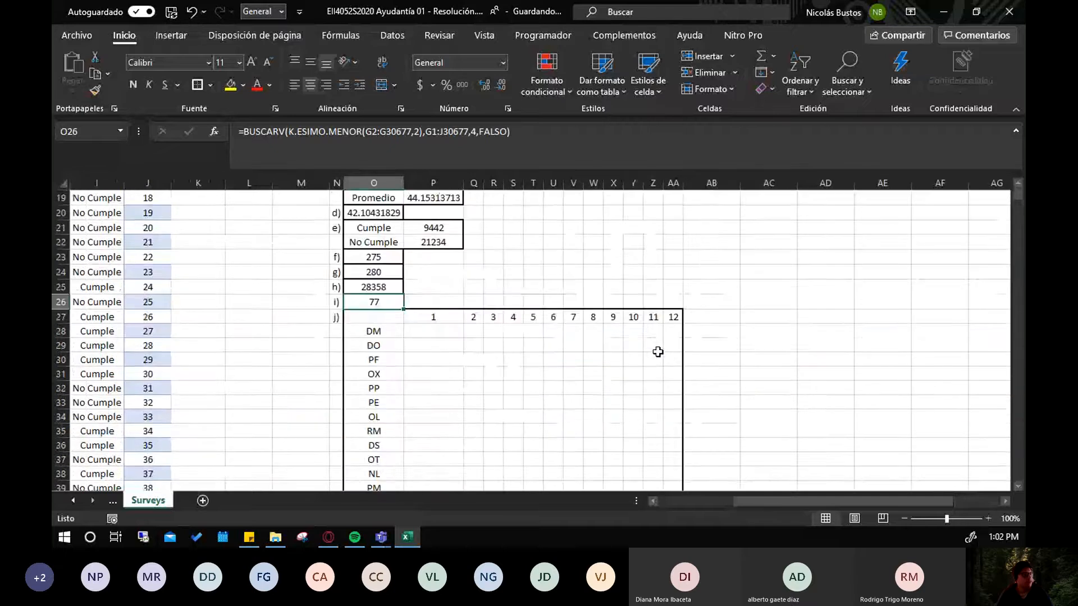
pyautogui.scroll(-1, 645, 339)
pyautogui.scroll(3, 646, 340)
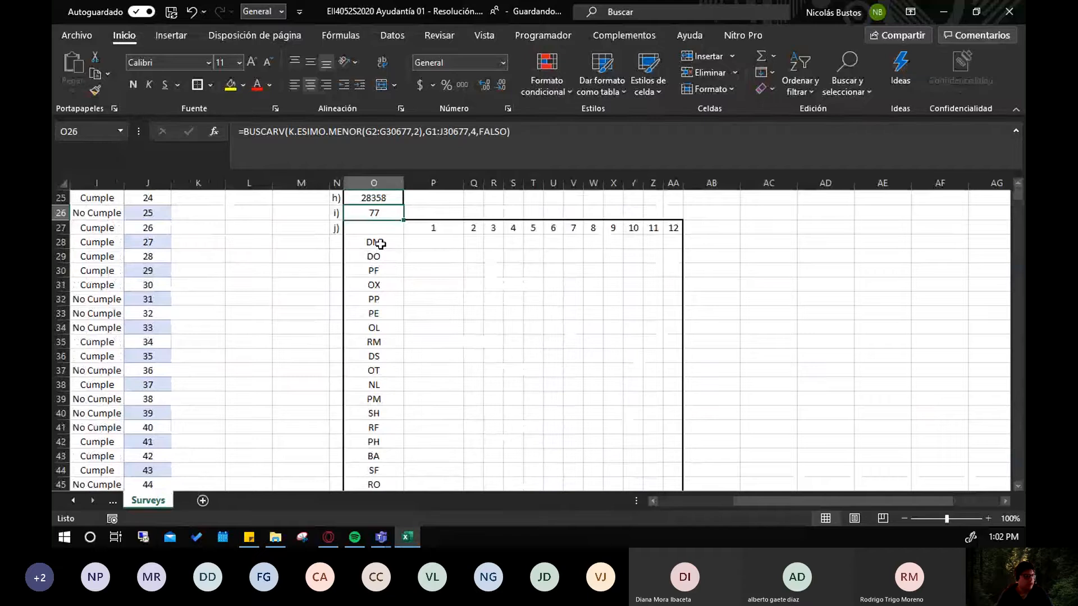
# Compare the first species code in the matrix, cell O28, with the species_id column of the data table
pyautogui.click(381, 244)
pyautogui.moveTo(768, 498); pyautogui.dragTo(663, 501)
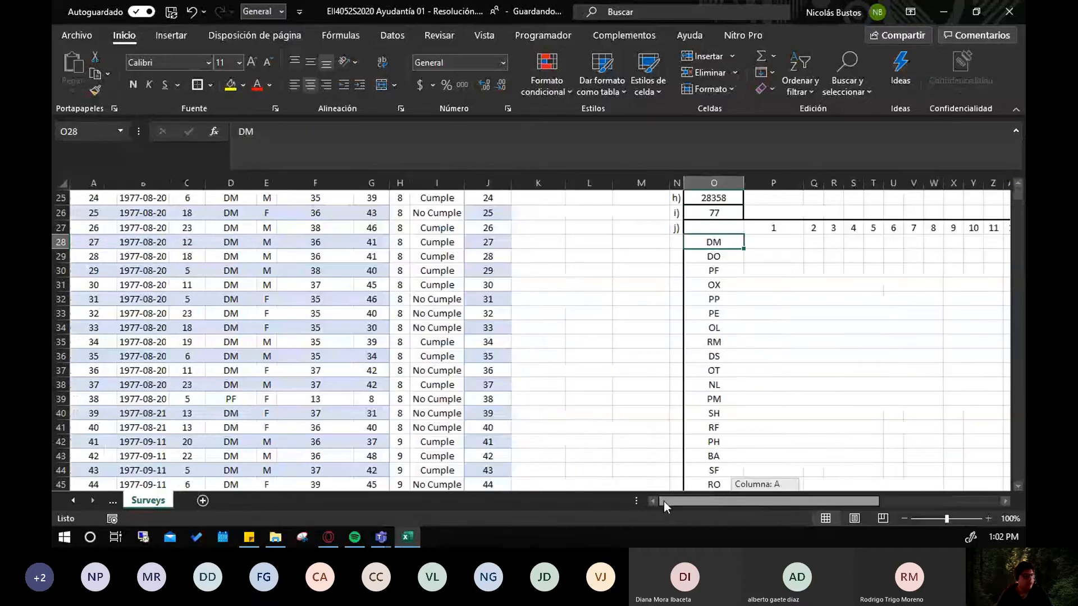
pyautogui.scroll(3, 472, 436)
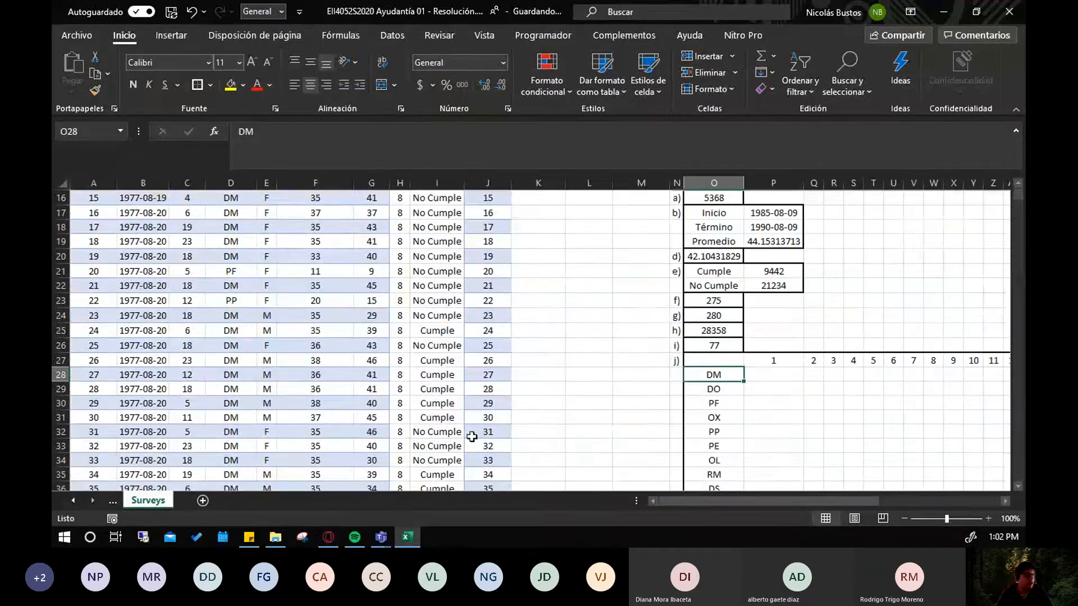
pyautogui.scroll(5, 471, 437)
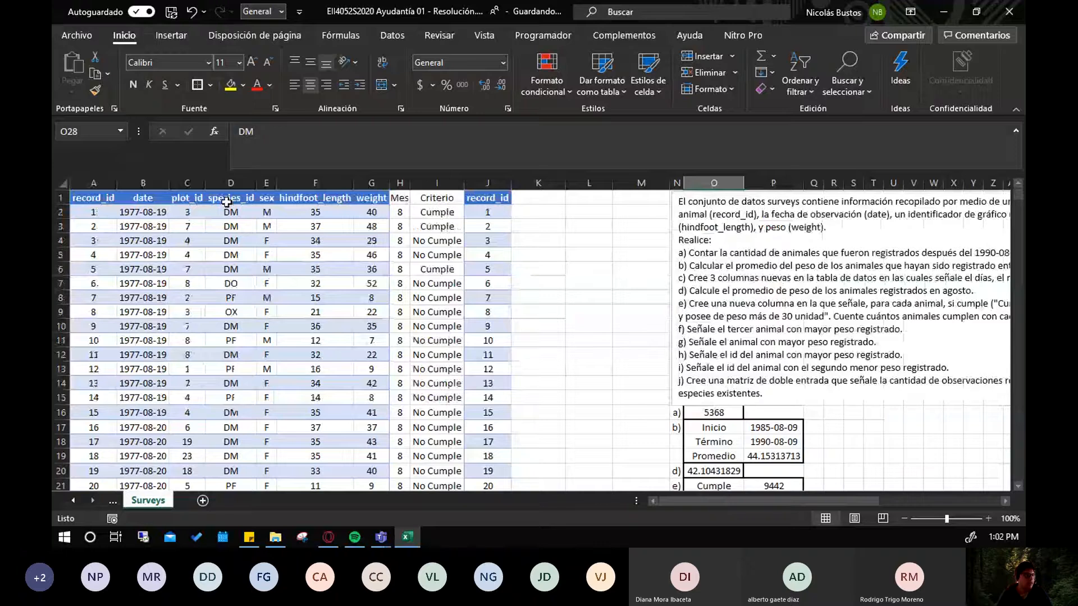
pyautogui.click(226, 202)
pyautogui.hotkey('ctrl', 'shift', 'Down')
pyautogui.click(230, 212)
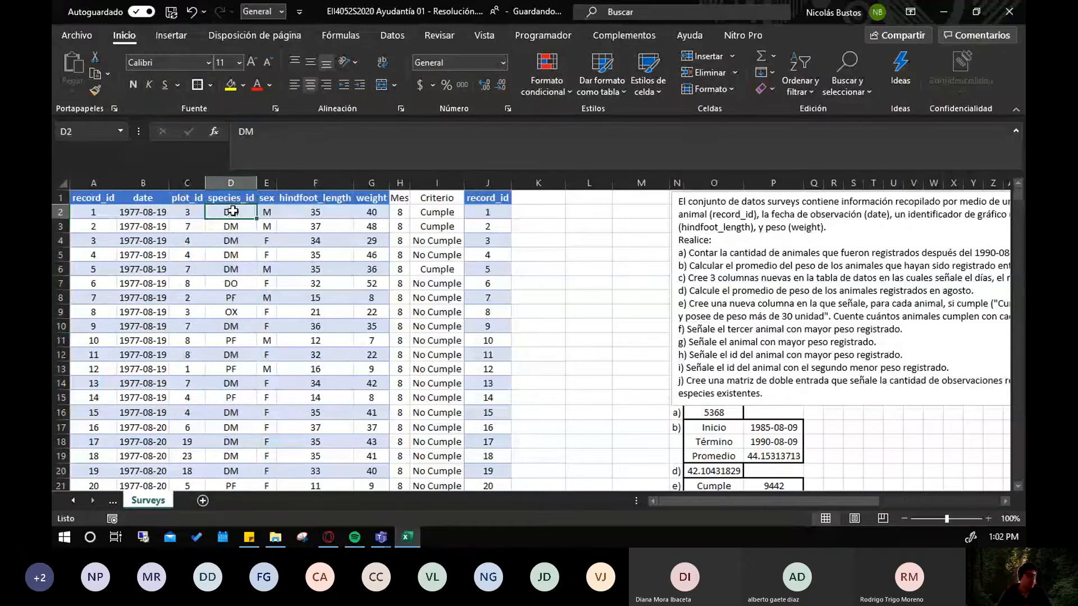
# Examine the matrix's species codes and month headings, and reread question j) on counting observations per month and species
pyautogui.moveTo(783, 501); pyautogui.dragTo(875, 497)
pyautogui.scroll(-8, 645, 371)
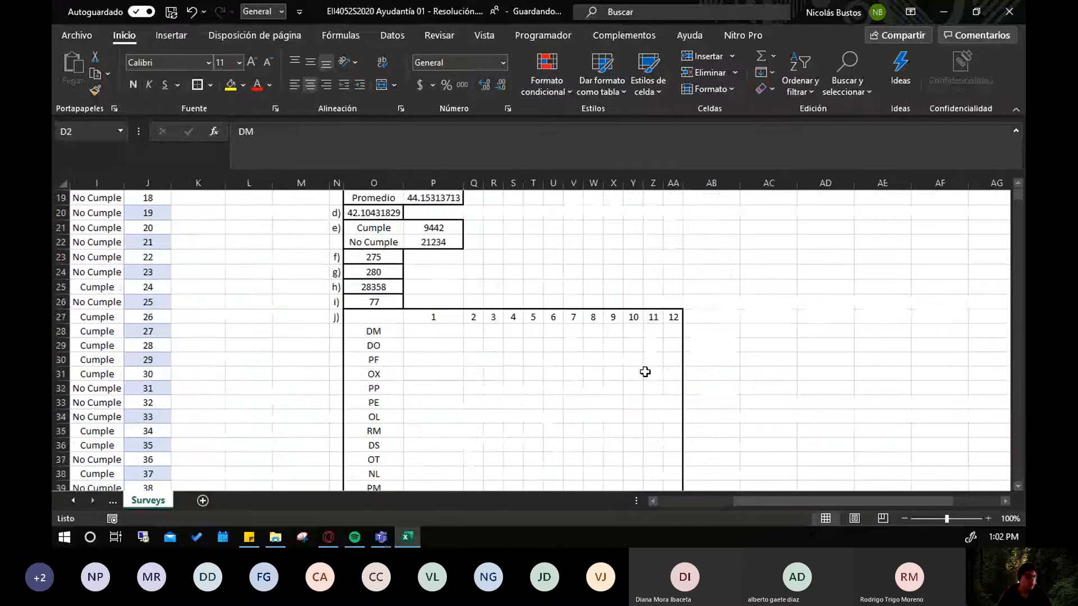
pyautogui.moveTo(371, 244); pyautogui.dragTo(371, 341)
pyautogui.click(493, 299)
pyautogui.moveTo(441, 232); pyautogui.dragTo(679, 230)
pyautogui.click(799, 285)
pyautogui.scroll(4, 778, 377)
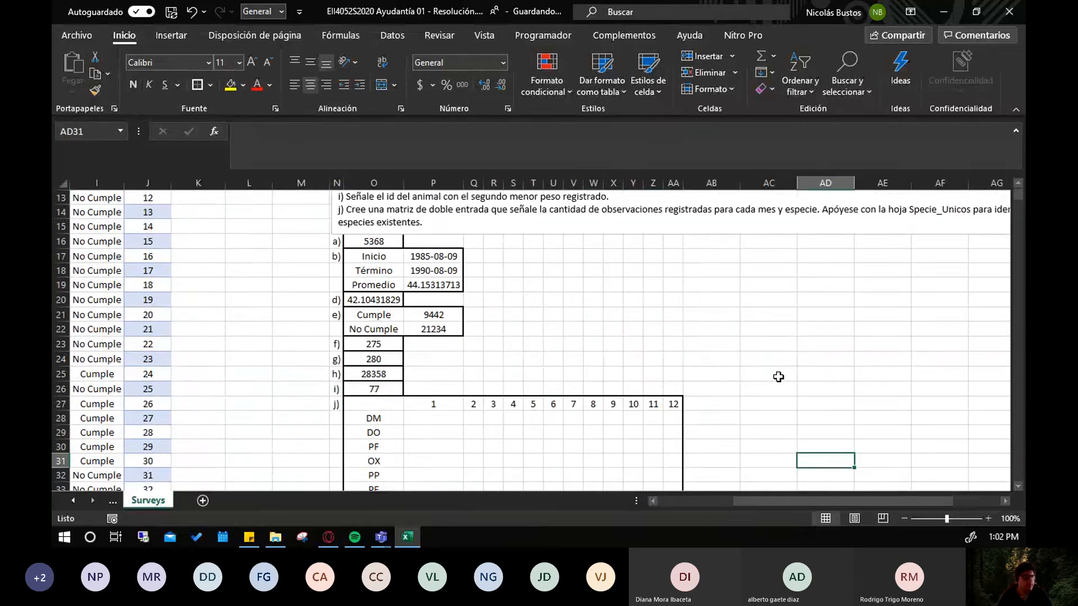
pyautogui.scroll(1, 778, 377)
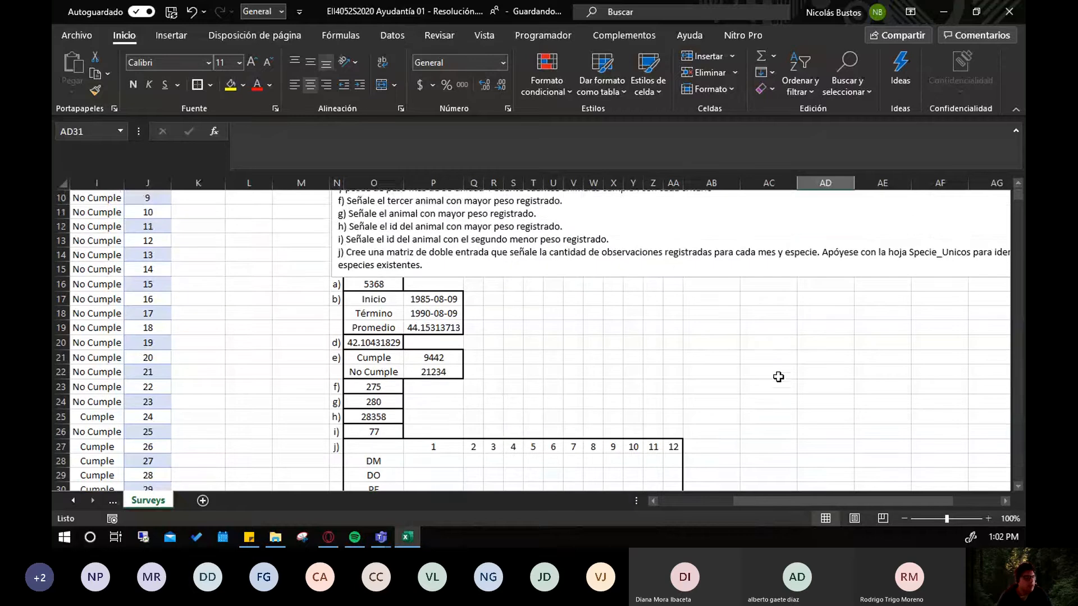
pyautogui.scroll(-4, 777, 375)
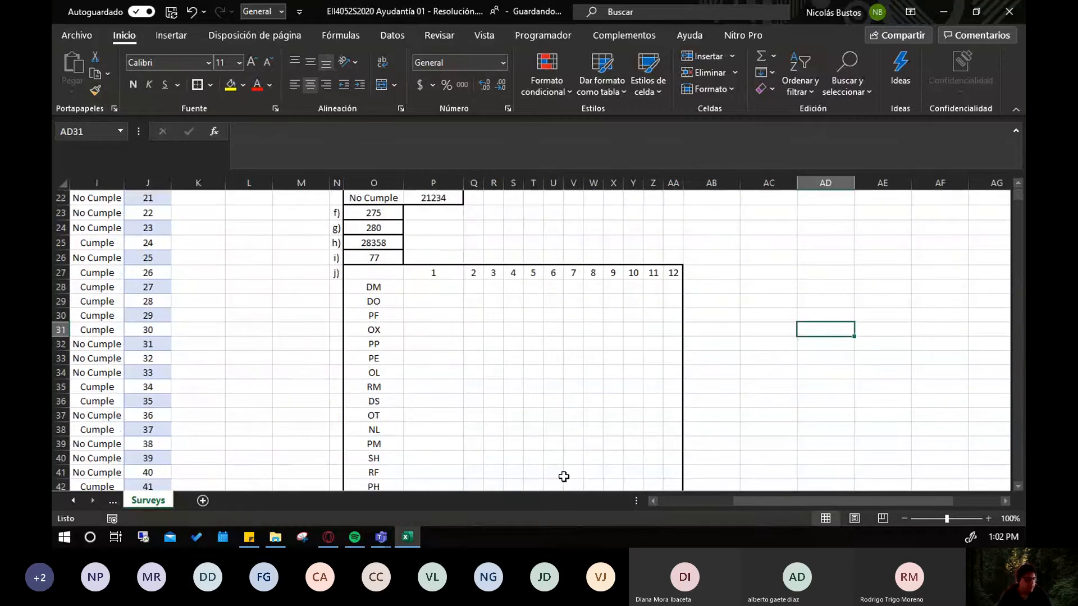
pyautogui.scroll(7, 657, 457)
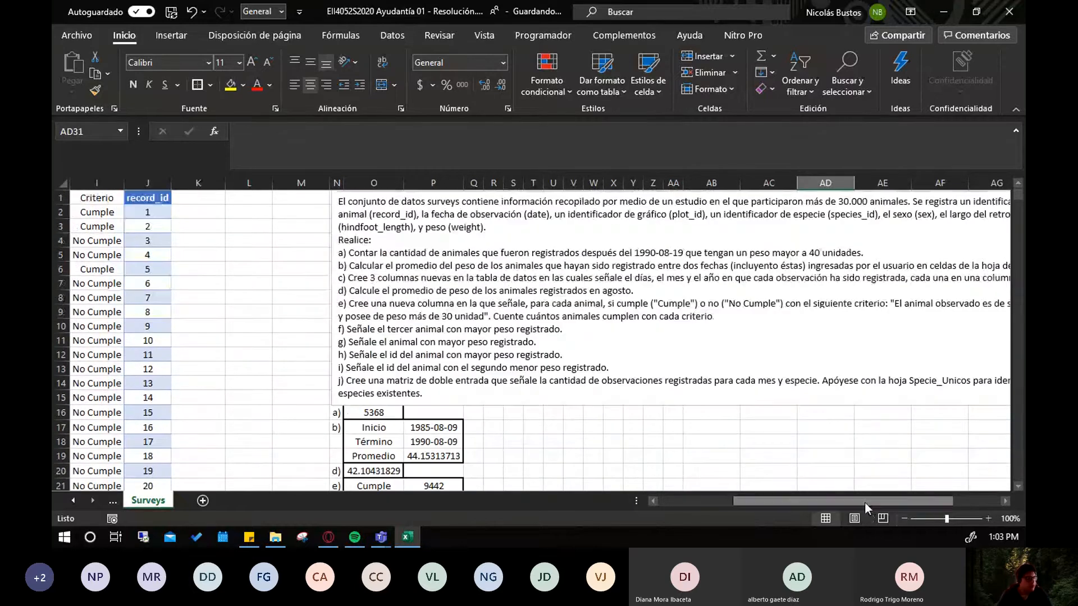
pyautogui.moveTo(854, 497); pyautogui.dragTo(564, 498)
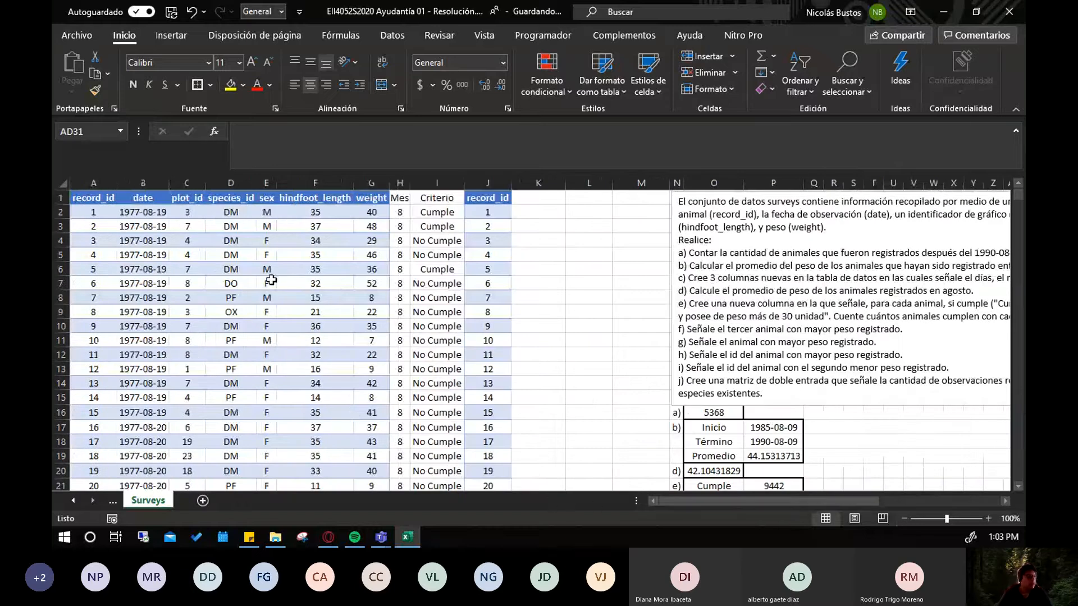
# Copy all species_id entries from D2:D30677 and paste them as values into cell A1 of a new sheet
pyautogui.click(227, 192)
pyautogui.click(226, 210)
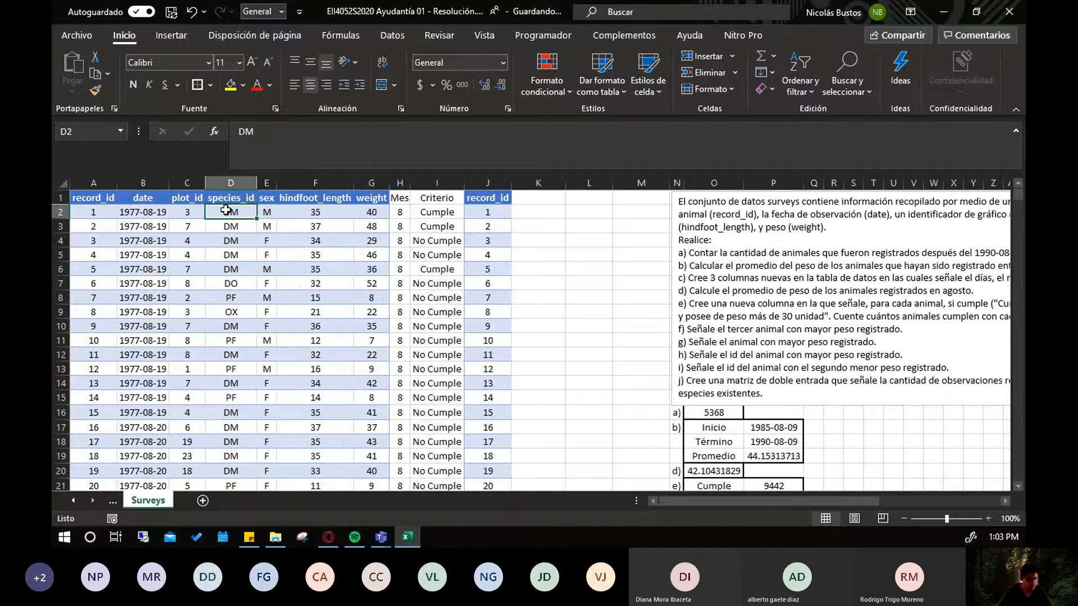
pyautogui.hotkey('ctrl', 'shift', 'Down')
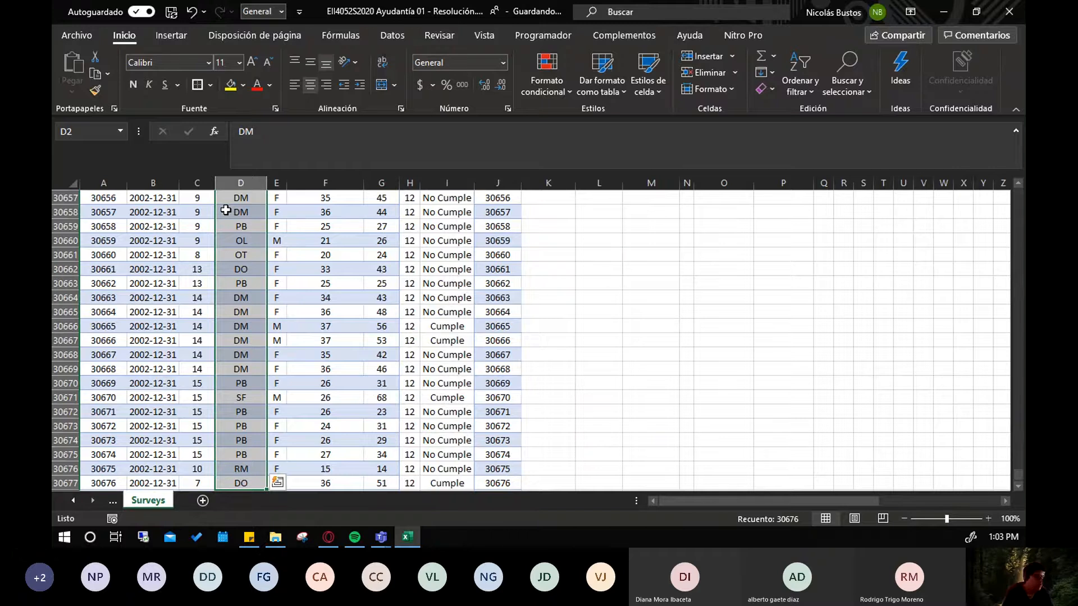
pyautogui.hotkey('ctrl', 'c')
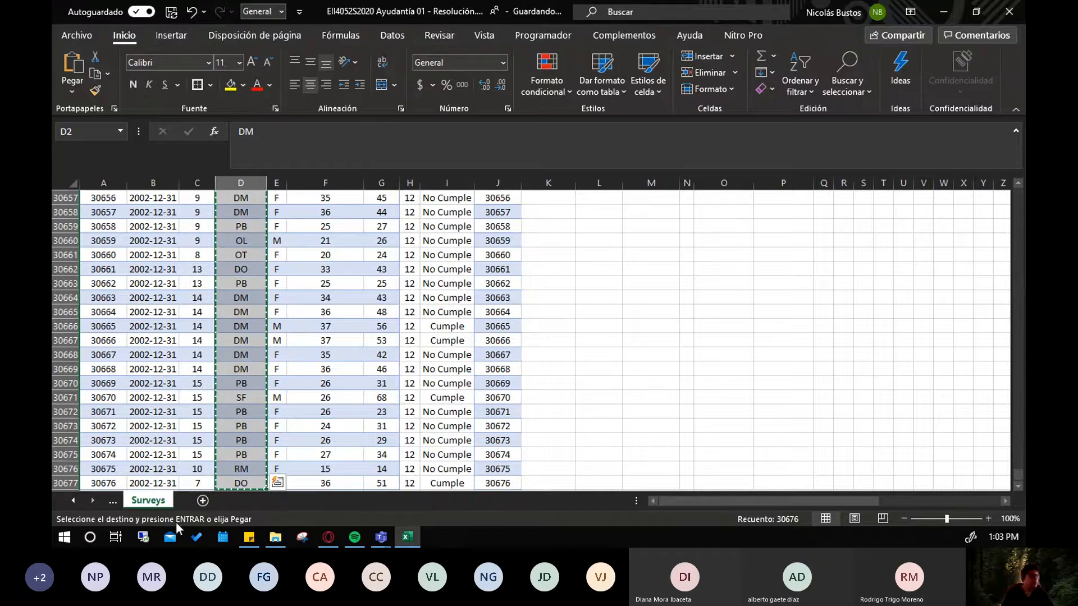
pyautogui.click(197, 502)
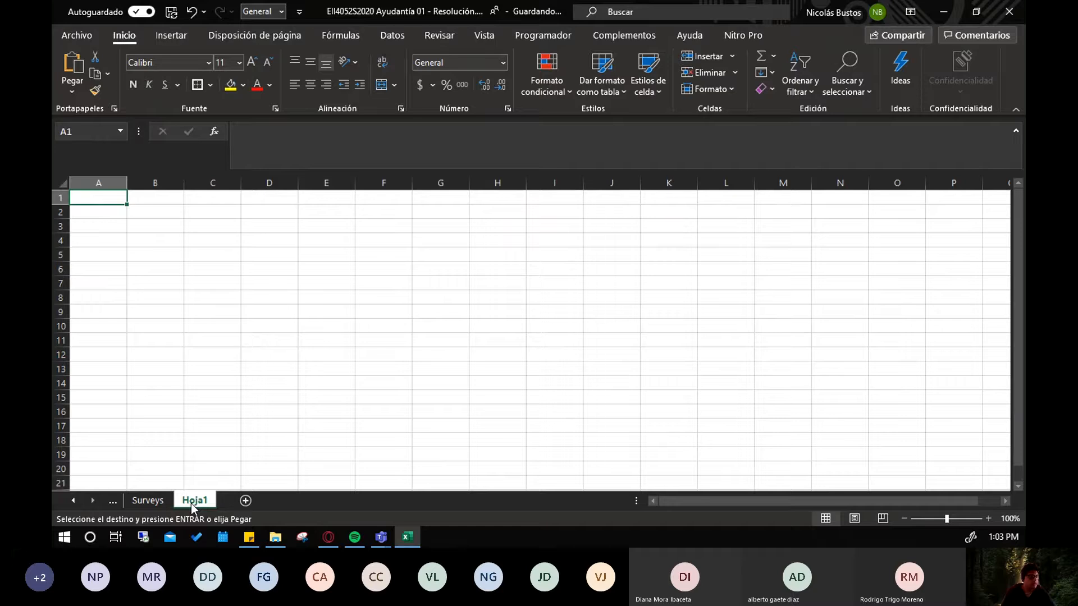
pyautogui.rightClick(94, 200)
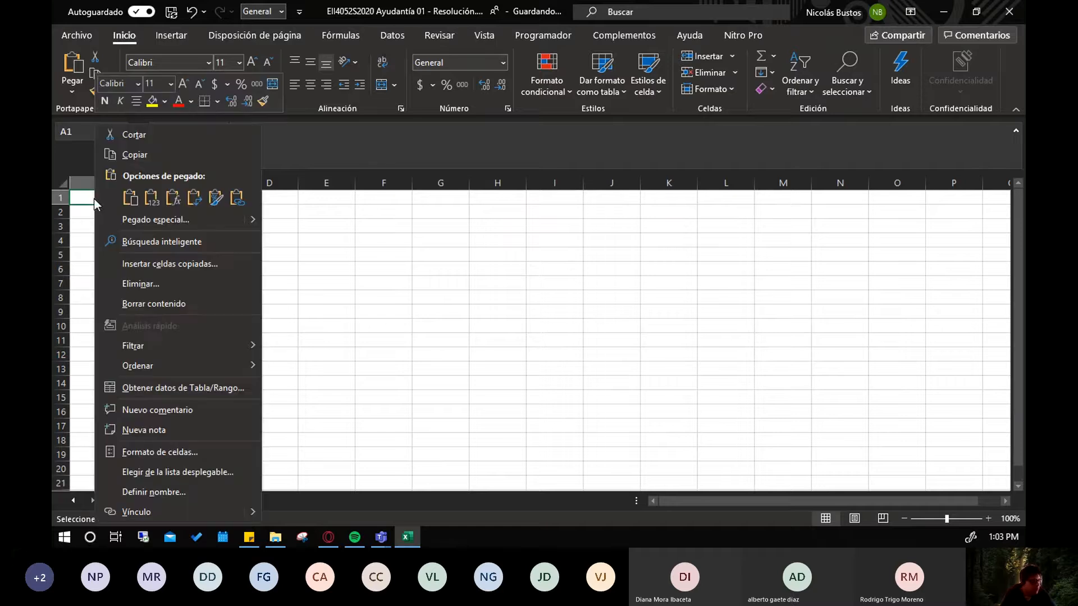
pyautogui.click(154, 202)
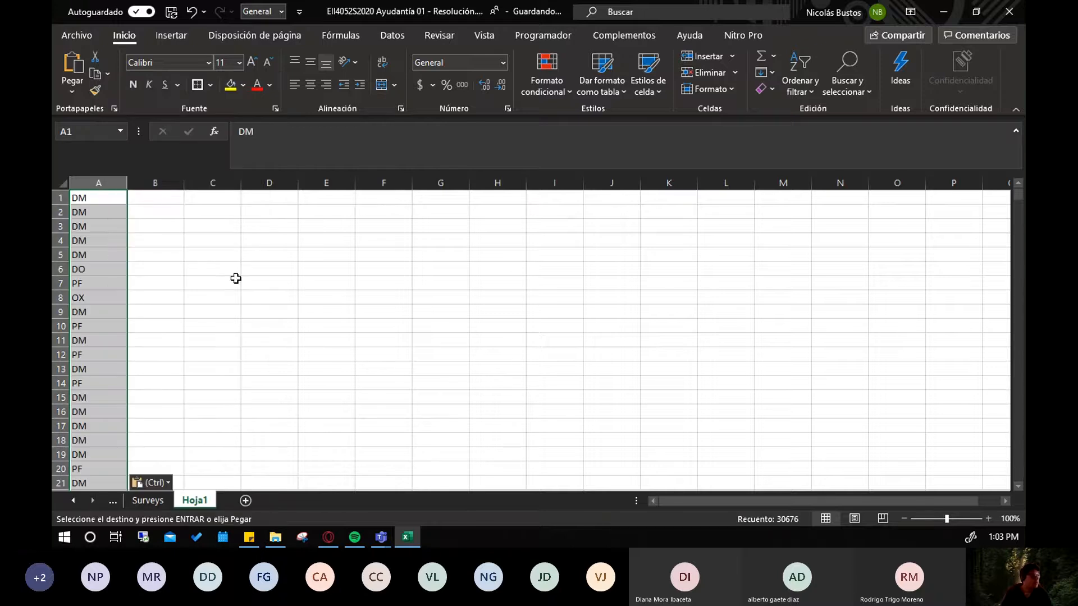
# Remove the duplicate species codes from column A of Hoja1, treating the data as having no header
pyautogui.click(101, 211)
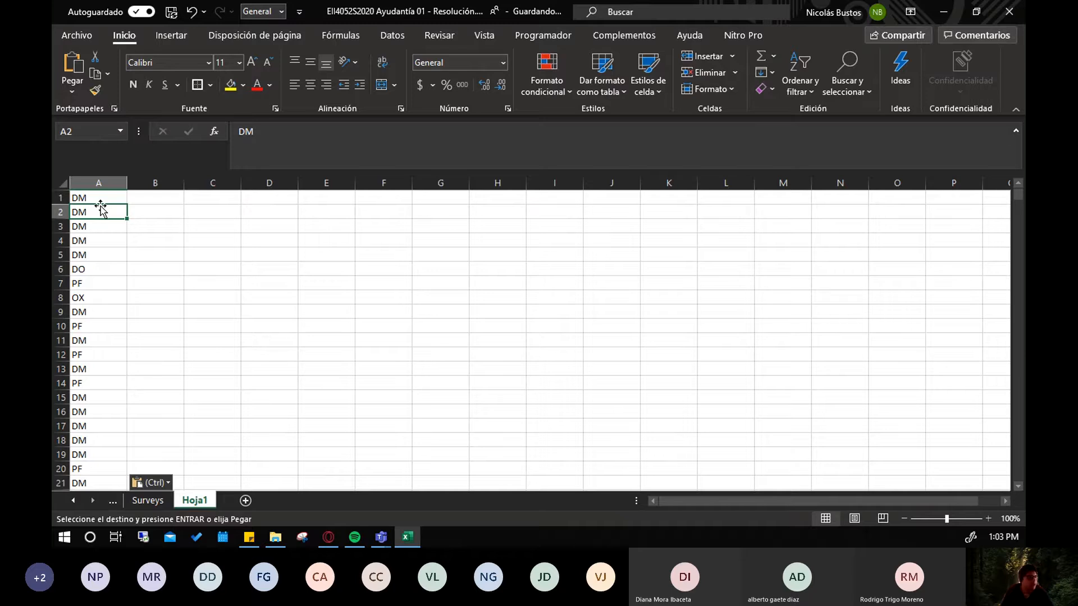
pyautogui.click(102, 198)
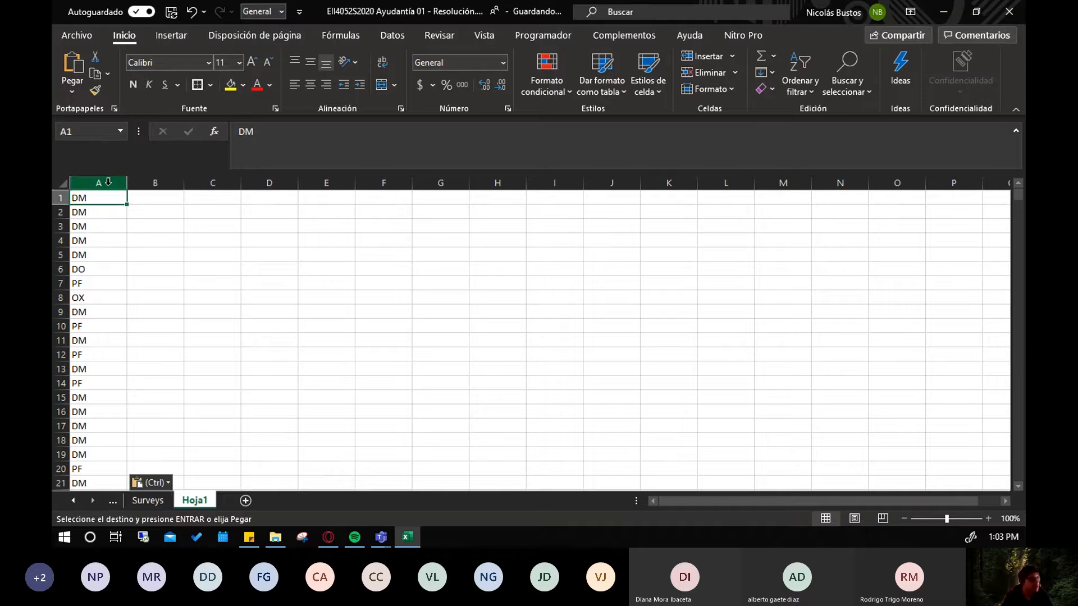
pyautogui.click(108, 183)
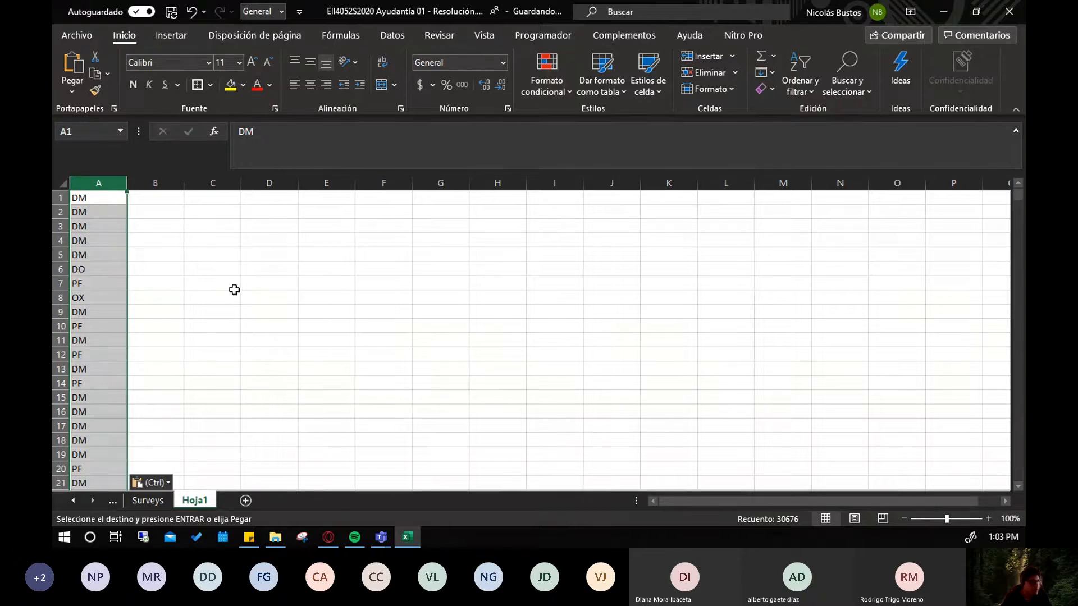
pyautogui.click(391, 35)
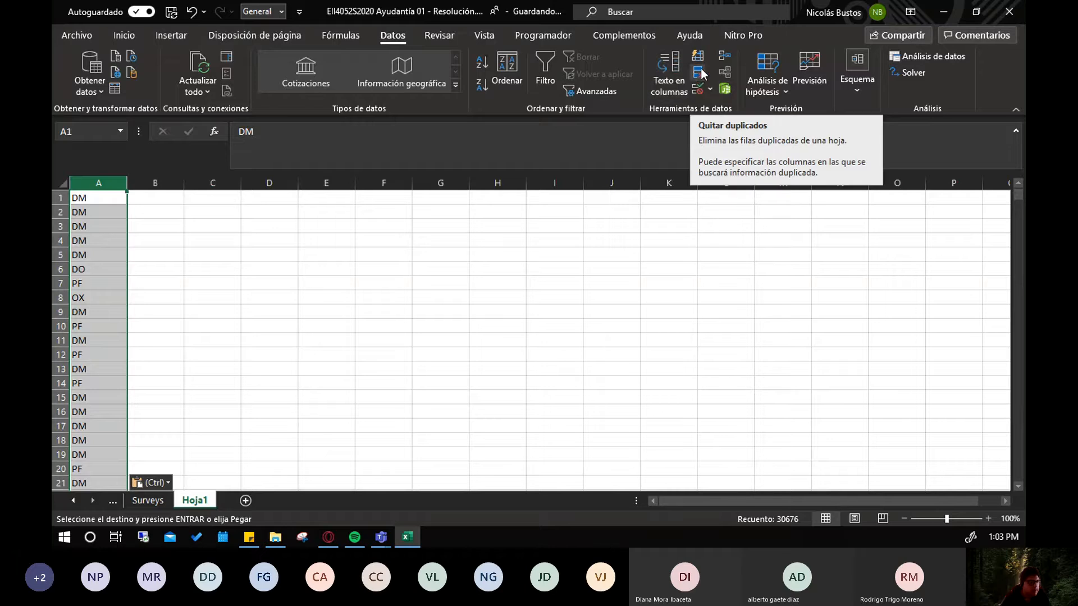
pyautogui.click(698, 77)
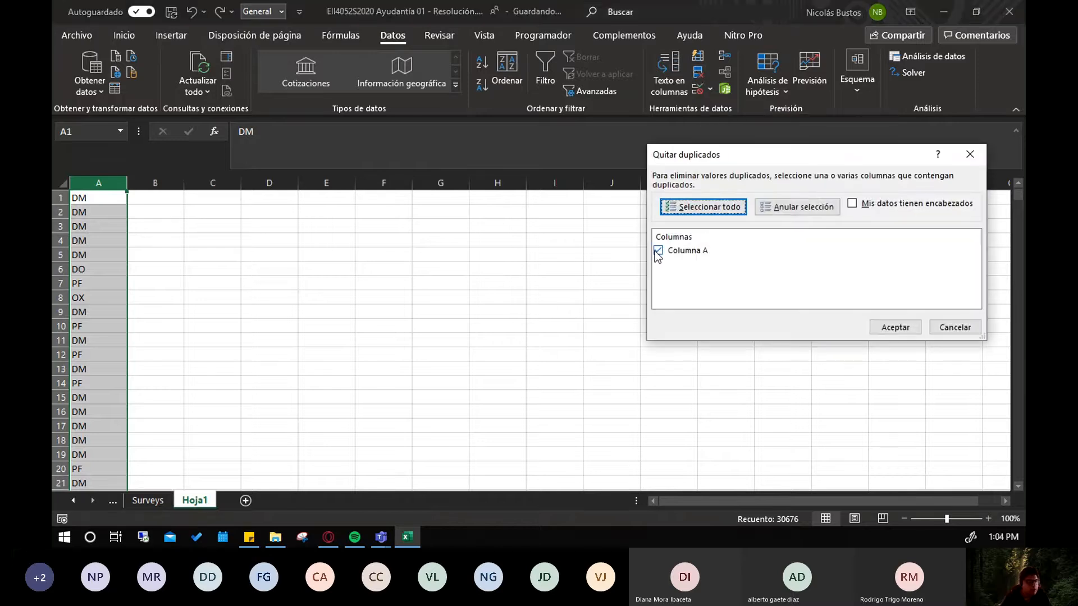
pyautogui.click(894, 329)
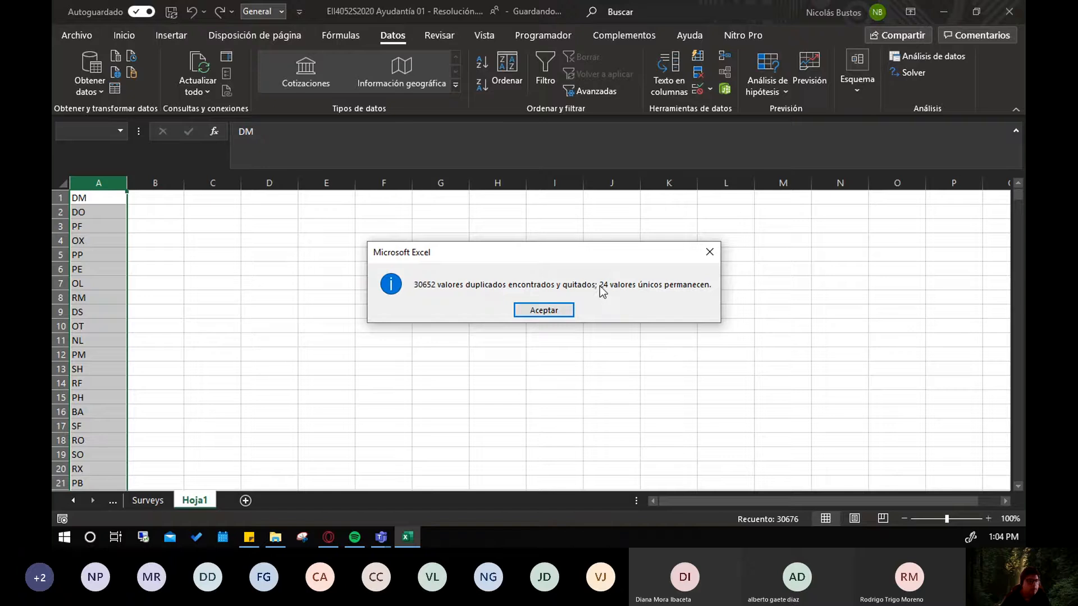
pyautogui.click(537, 312)
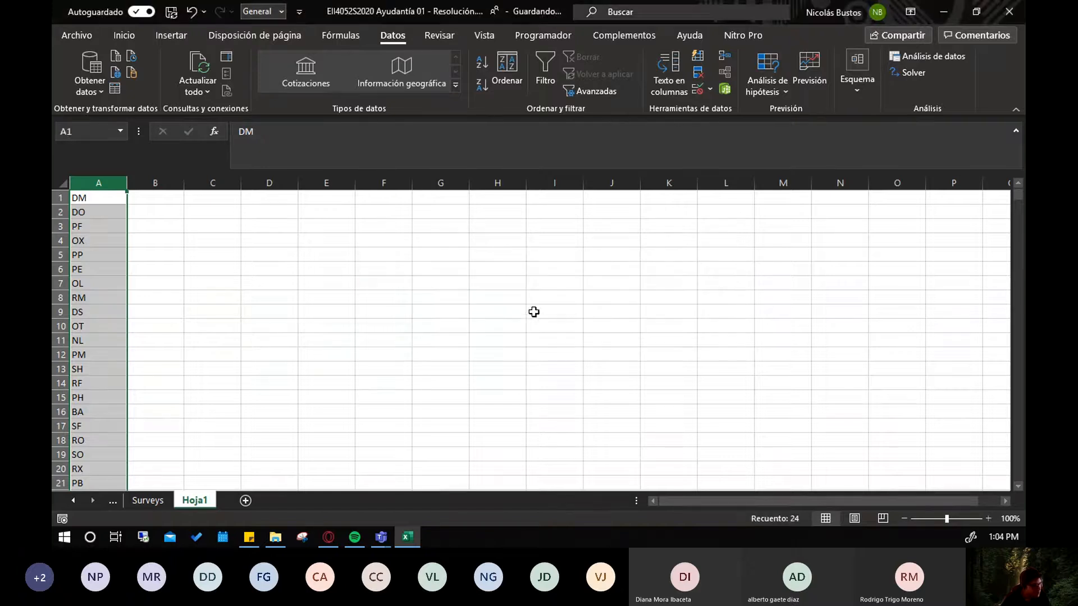
# Copy the unique species codes in A1:A24 of Hoja1 into the Surveys matrix, starting at cell O28
pyautogui.click(81, 204)
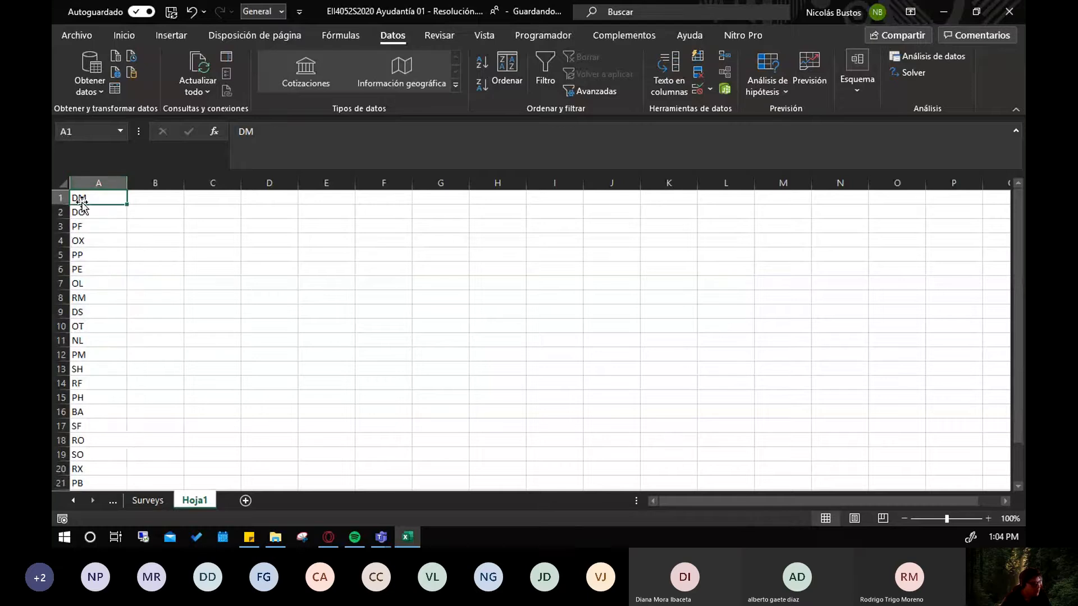
pyautogui.scroll(-4, 77, 214)
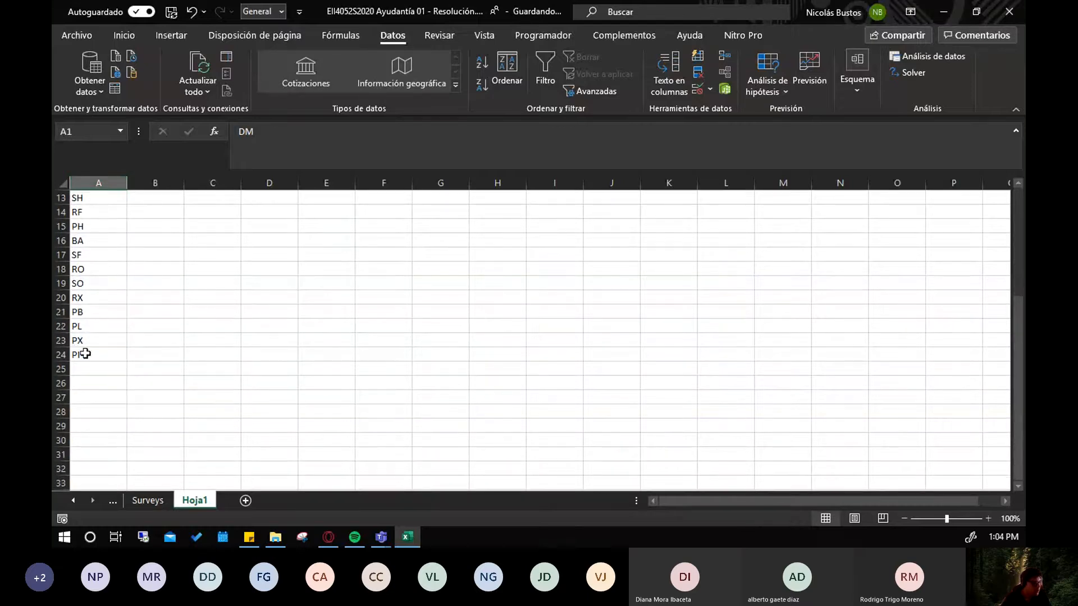
pyautogui.moveTo(82, 352); pyautogui.dragTo(90, 135)
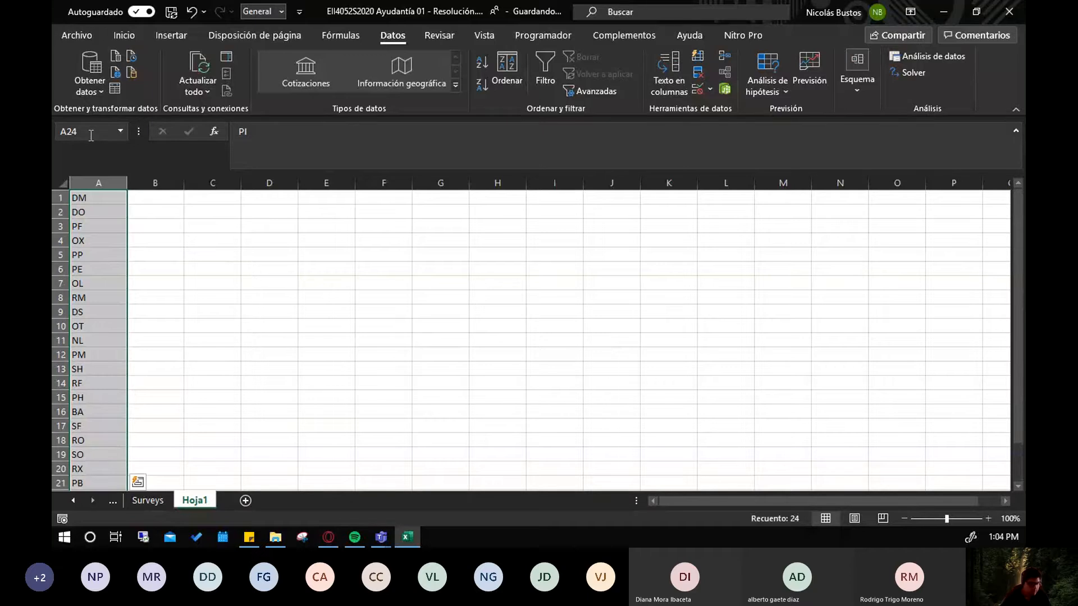
pyautogui.hotkey('ctrl', 'c')
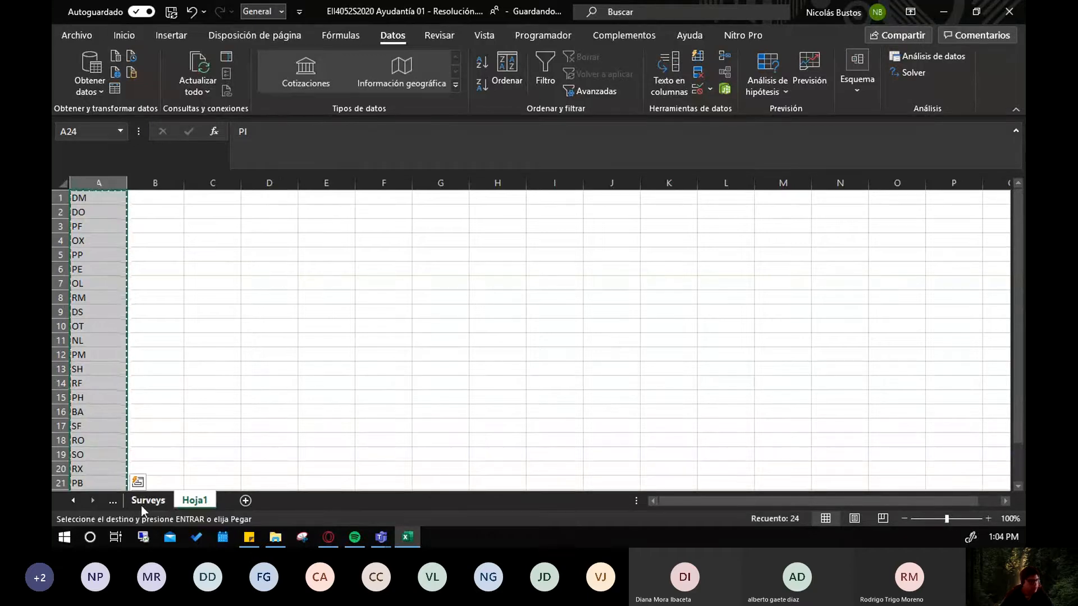
pyautogui.click(145, 501)
pyautogui.scroll(20, 662, 380)
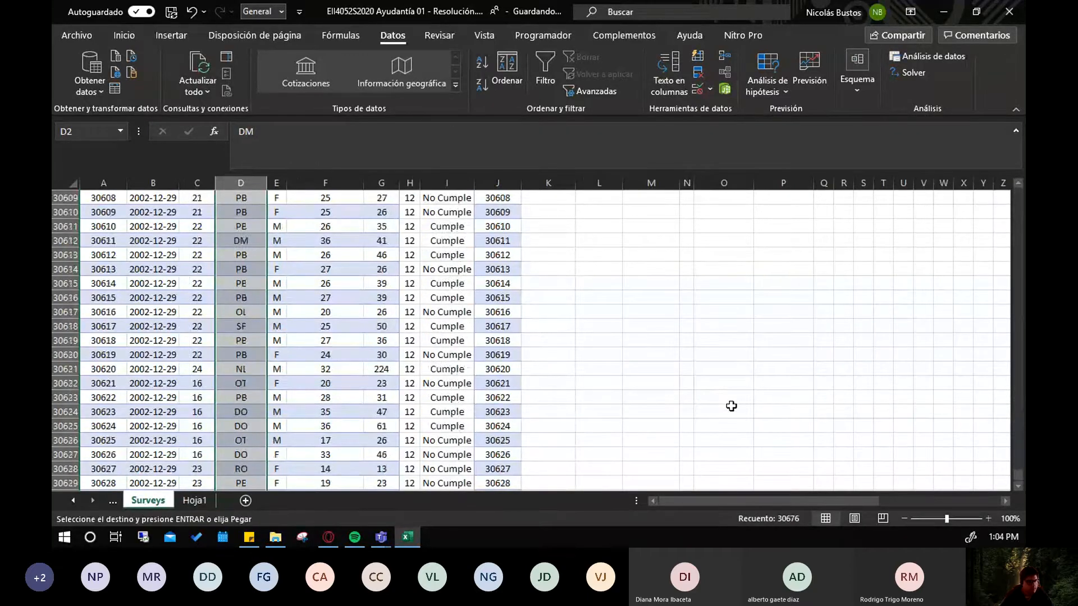
pyautogui.moveTo(1019, 476); pyautogui.dragTo(1017, 193)
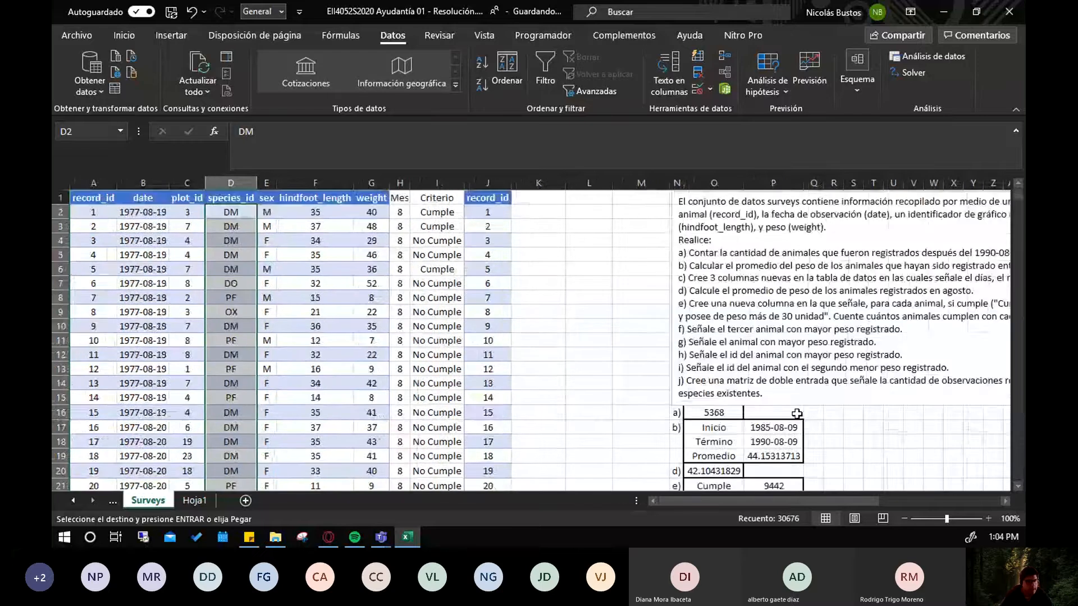
pyautogui.scroll(-5, 797, 413)
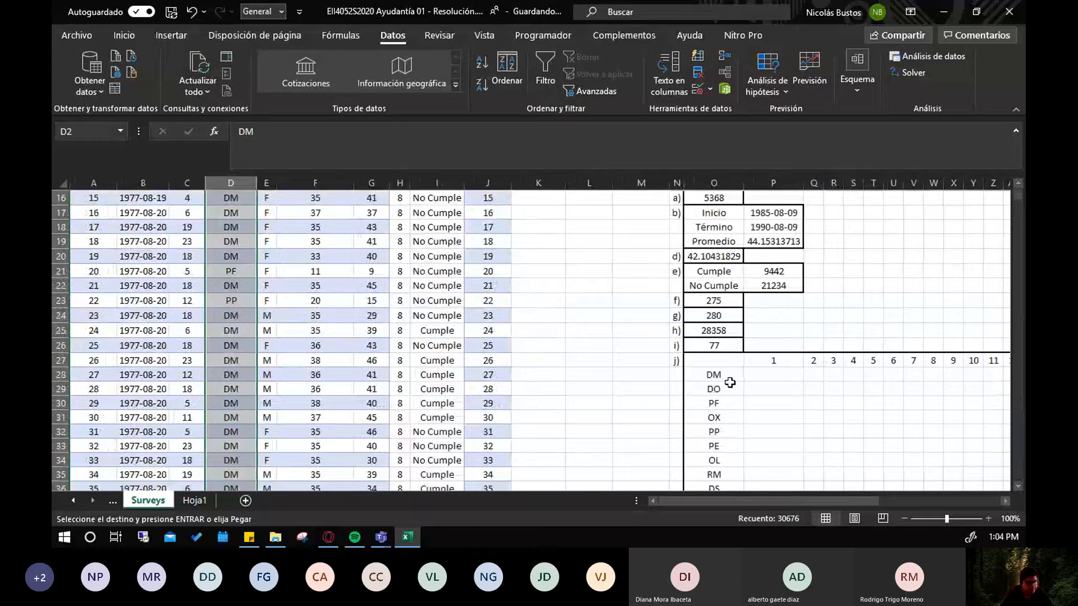
pyautogui.click(729, 377)
pyautogui.hotkey('ctrl', 'v')
# Center the pasted species codes horizontally in the first column of the matrix
pyautogui.scroll(-6, 845, 358)
pyautogui.scroll(2, 846, 358)
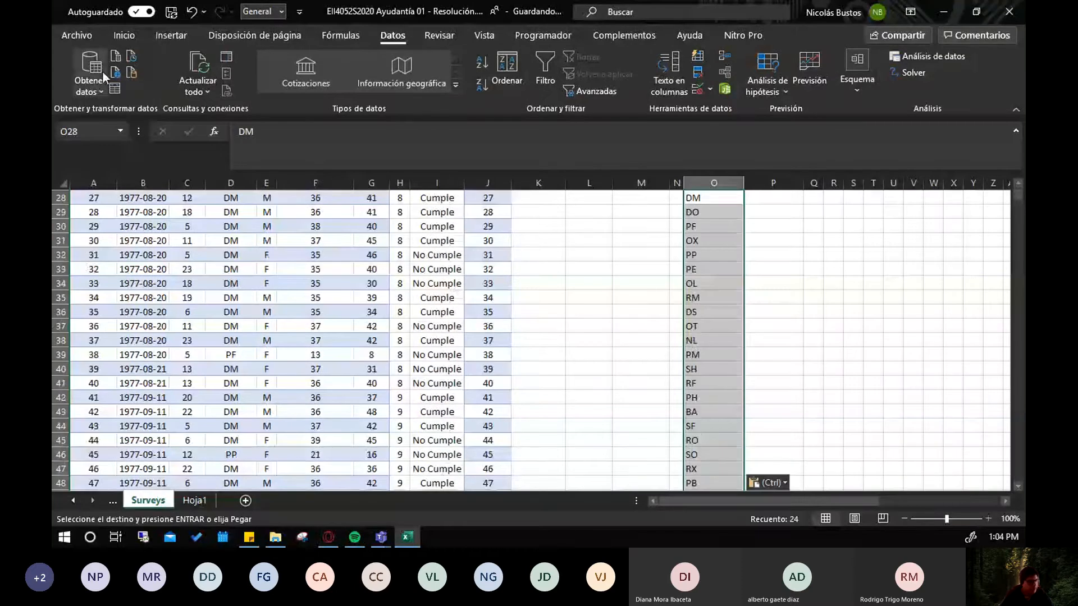
pyautogui.click(123, 38)
pyautogui.click(308, 83)
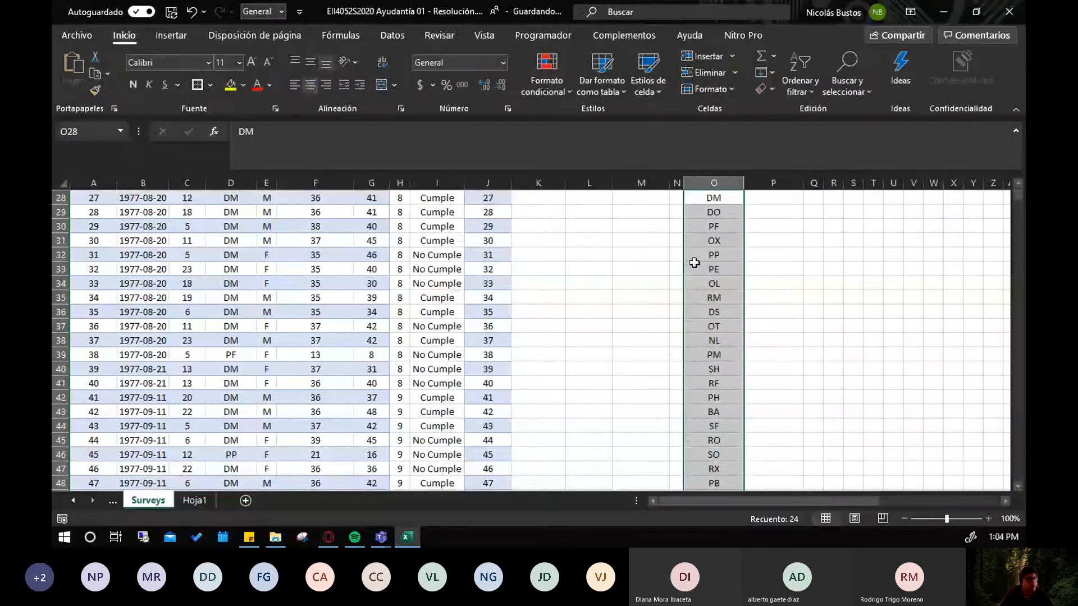
pyautogui.scroll(2, 850, 317)
pyautogui.click(854, 315)
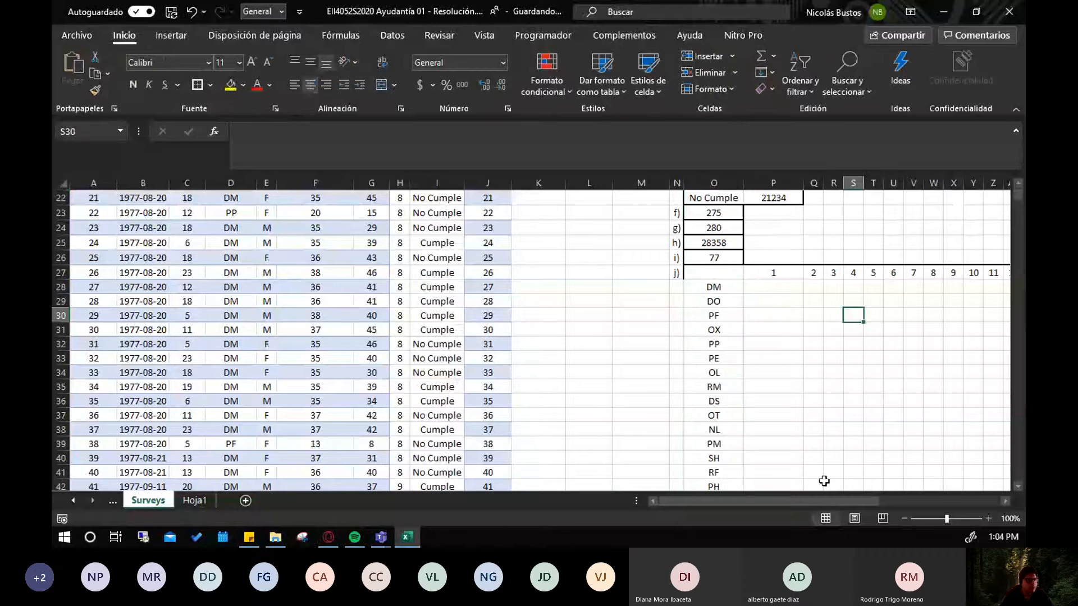
# Examine the full extent of the species-by-month matrix from O27, including its month headings 1 to 12
pyautogui.moveTo(783, 501); pyautogui.dragTo(845, 500)
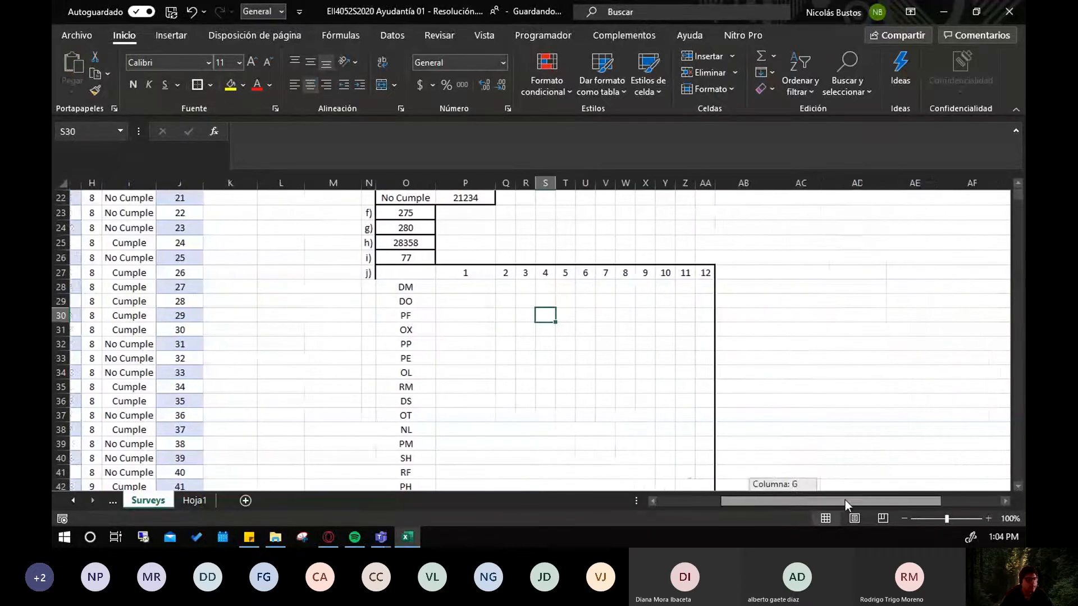
pyautogui.click(904, 518)
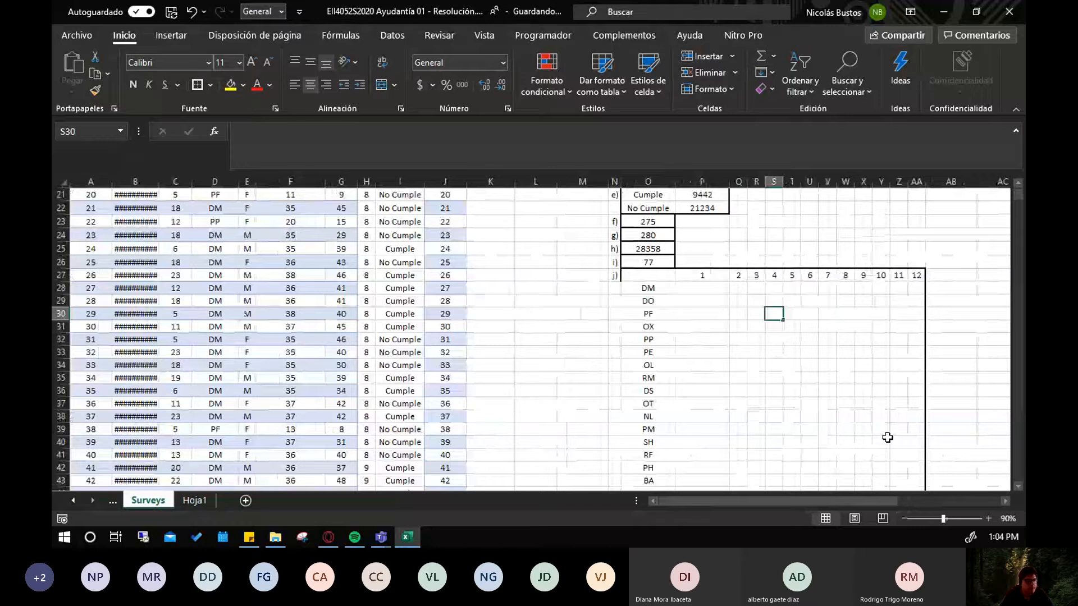
pyautogui.scroll(-1, 694, 261)
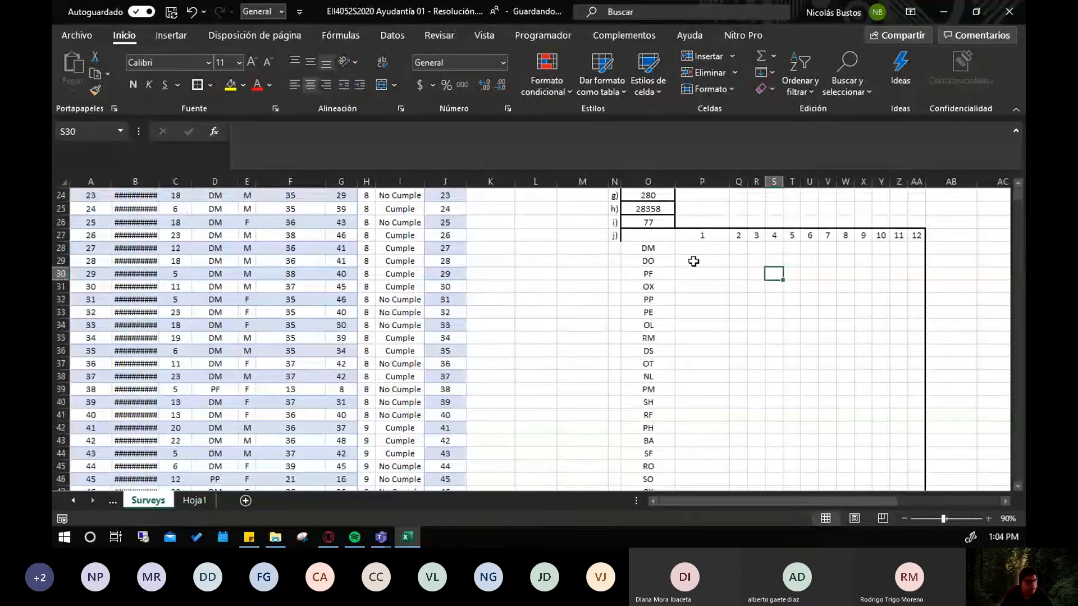
pyautogui.moveTo(648, 235); pyautogui.dragTo(898, 538)
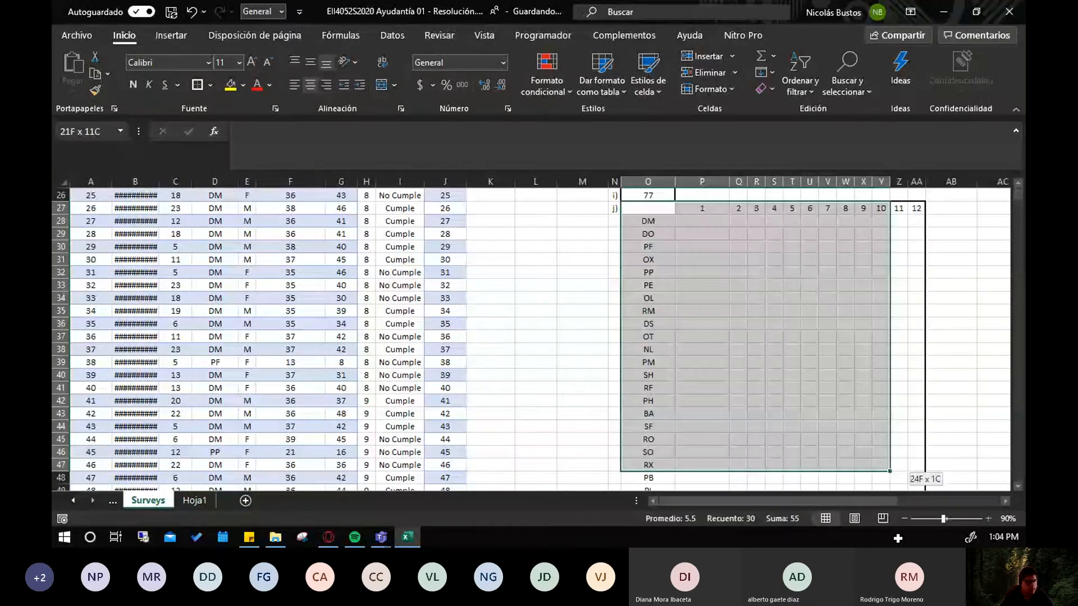
pyautogui.moveTo(898, 538); pyautogui.dragTo(917, 538)
pyautogui.scroll(3, 647, 308)
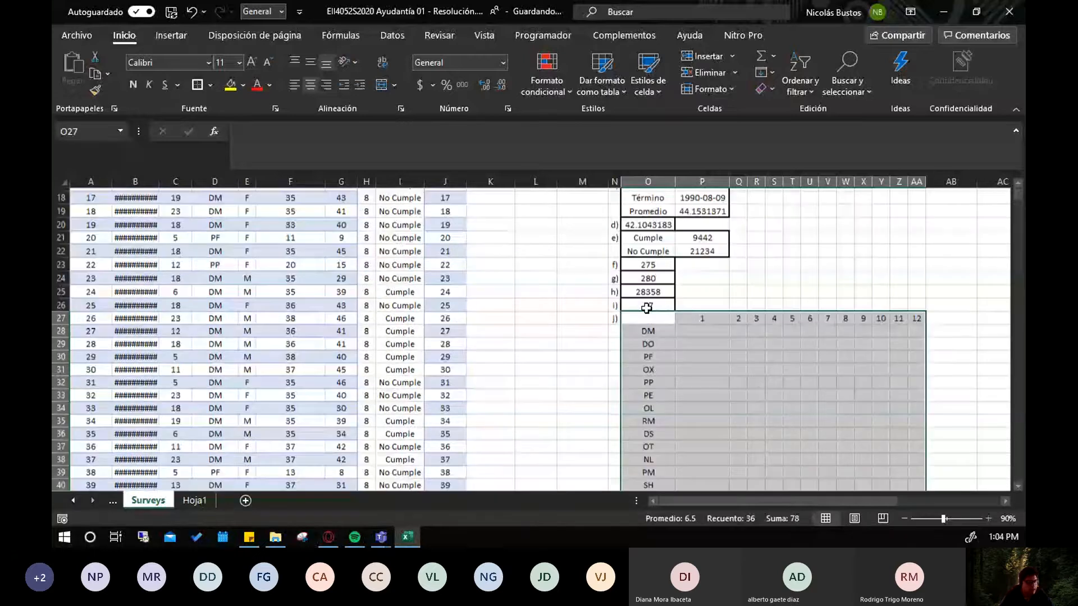
pyautogui.scroll(1, 647, 308)
pyautogui.click(699, 343)
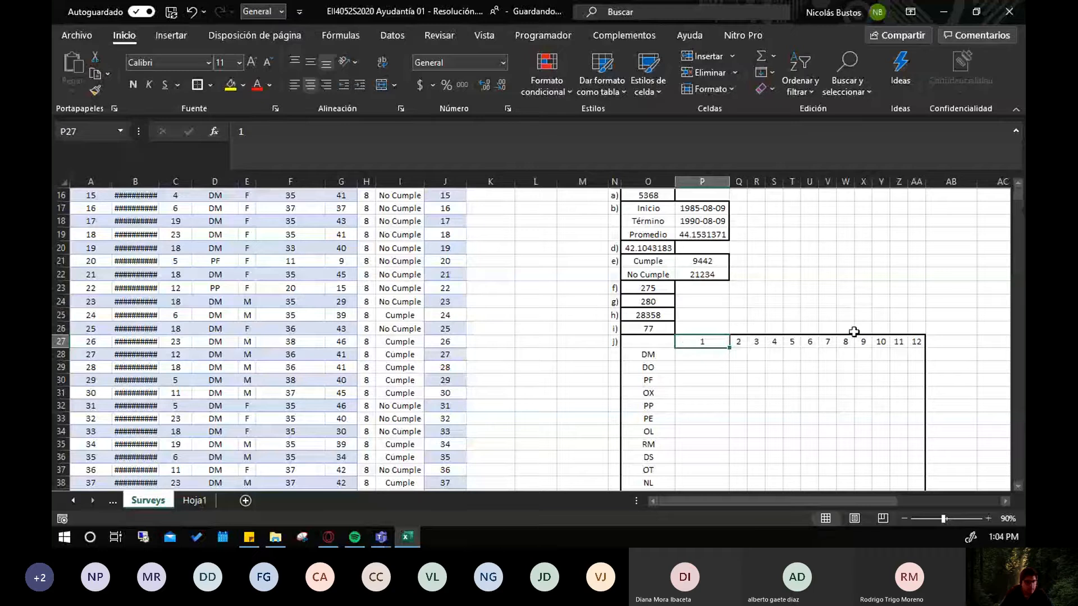
# Clear the month headings from P27:AA27 in the species-by-month matrix
pyautogui.moveTo(714, 342); pyautogui.dragTo(929, 344)
pyautogui.press('Delete')
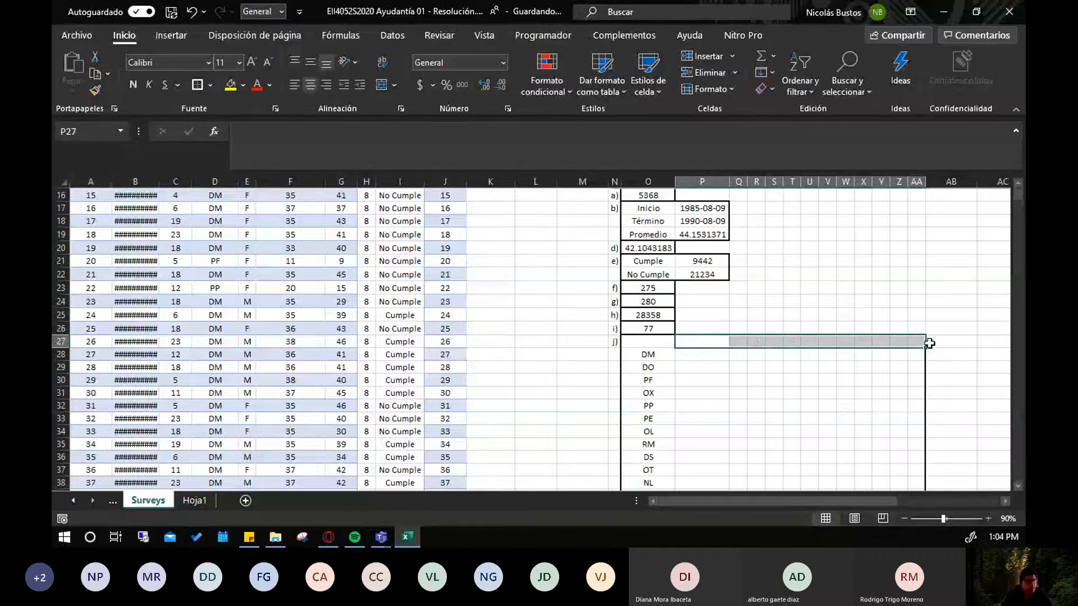
pyautogui.click(750, 380)
# Enter 1 in P27 and 2 in Q27, and extend the month series across to 12 in AA27
pyautogui.click(706, 343)
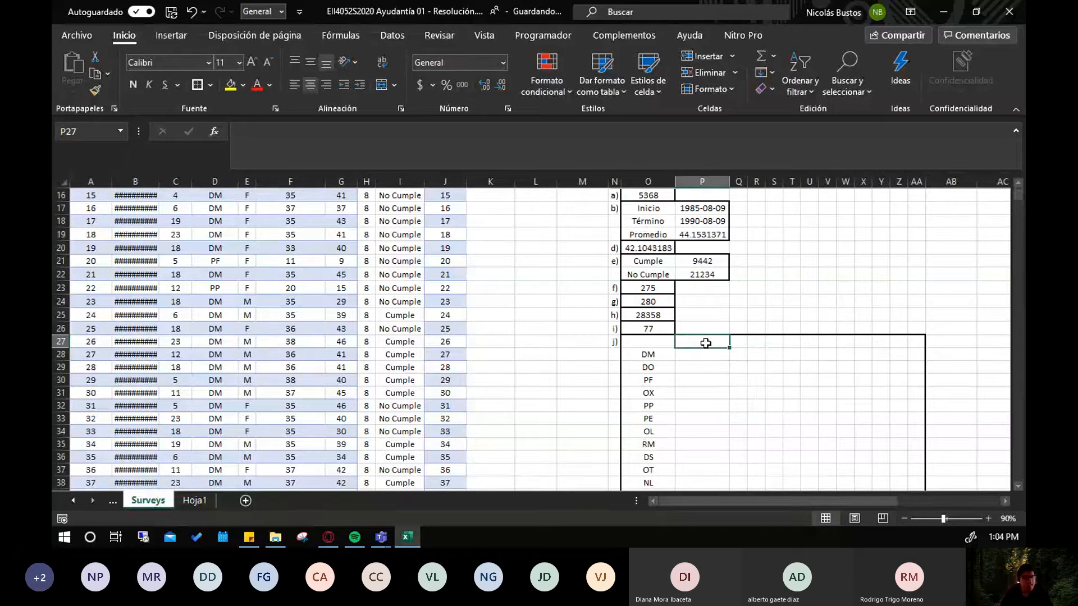
pyautogui.write('1')
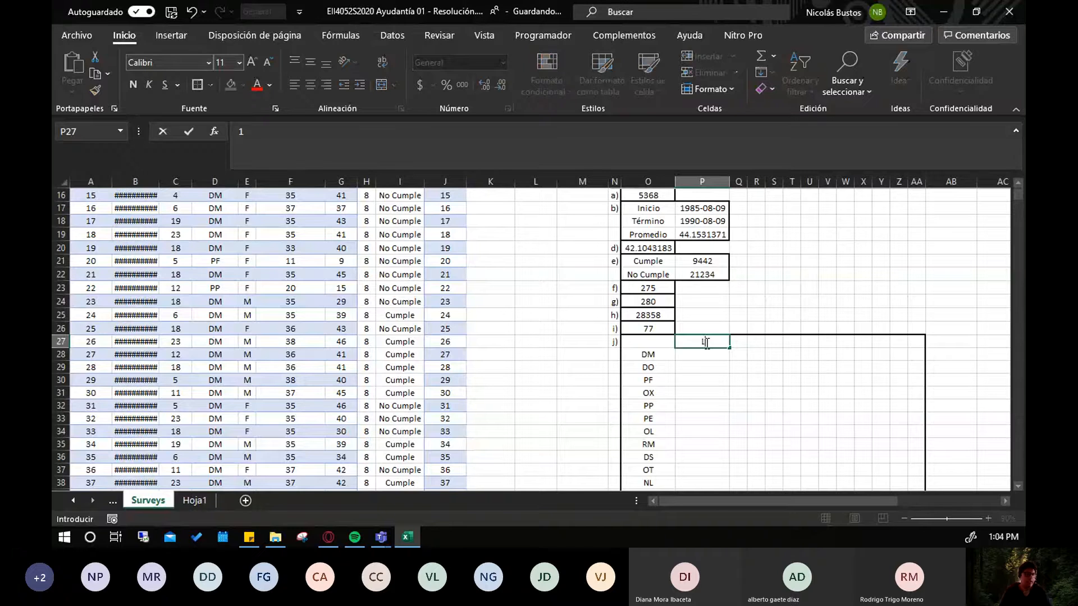
pyautogui.press('Tab')
pyautogui.write('2')
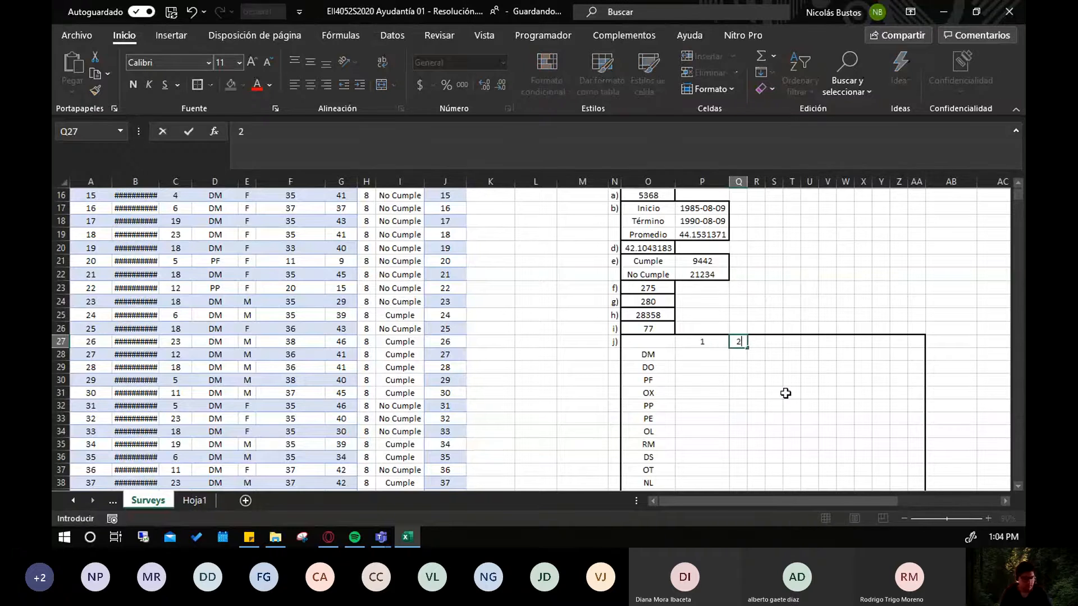
pyautogui.click(772, 395)
pyautogui.moveTo(706, 344); pyautogui.dragTo(733, 344)
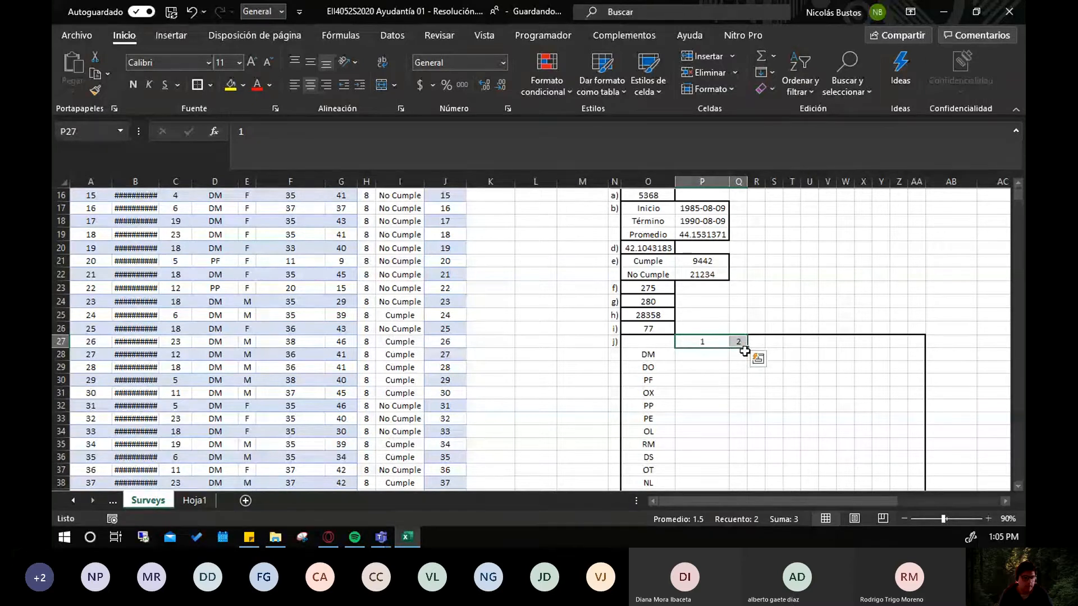
pyautogui.moveTo(745, 351); pyautogui.dragTo(927, 349)
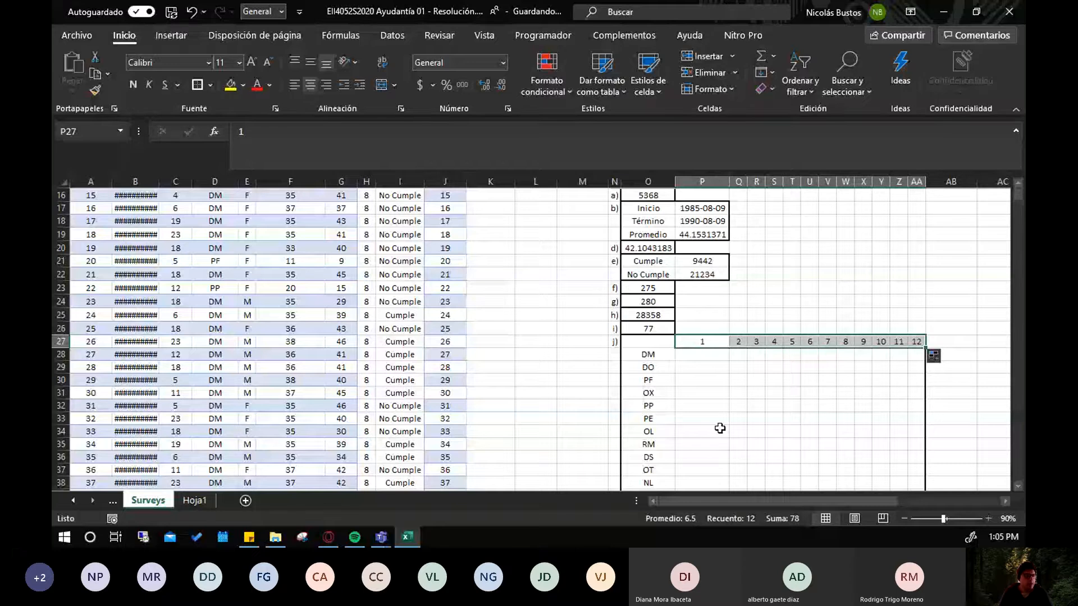
# Enter Mes 1 in P29 and Mes 2 in P30, and extend the text series down to Mes 9 in P37
pyautogui.click(714, 367)
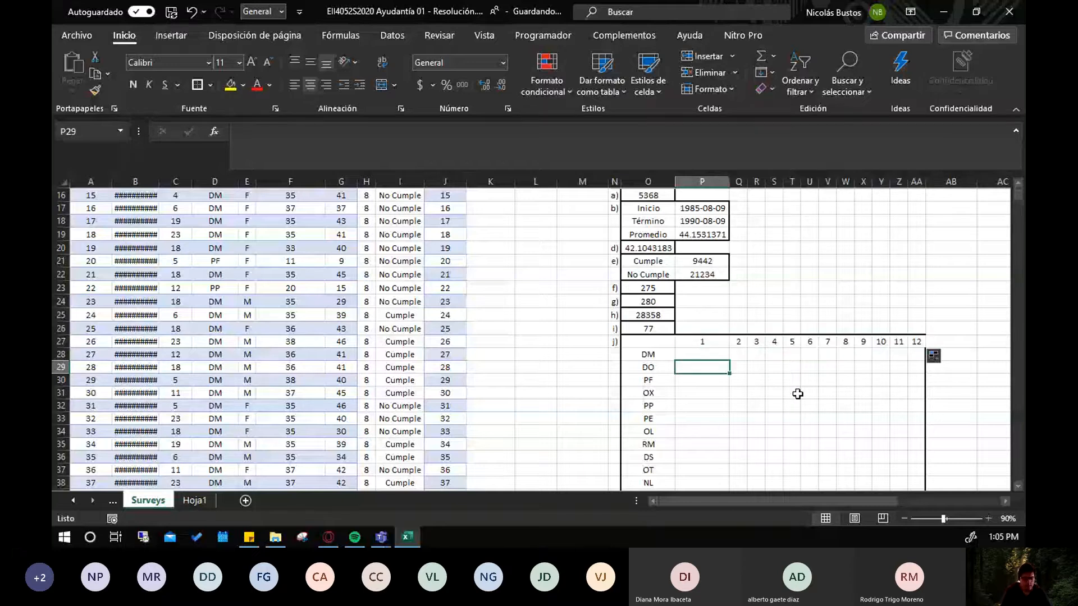
pyautogui.write('Mes ')
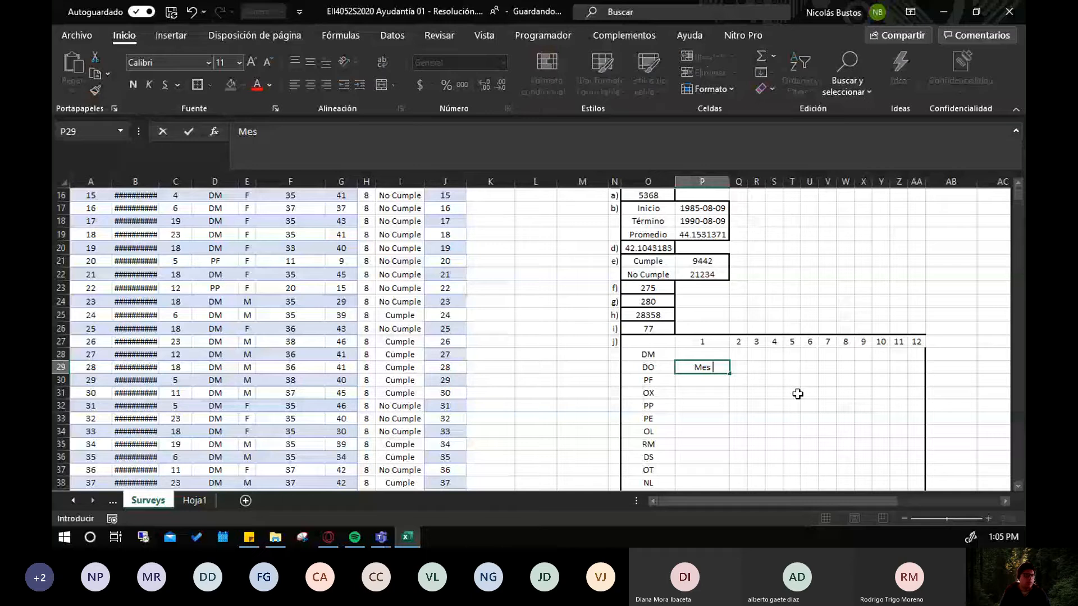
pyautogui.write('1')
pyautogui.press('Return')
pyautogui.write('Mes ')
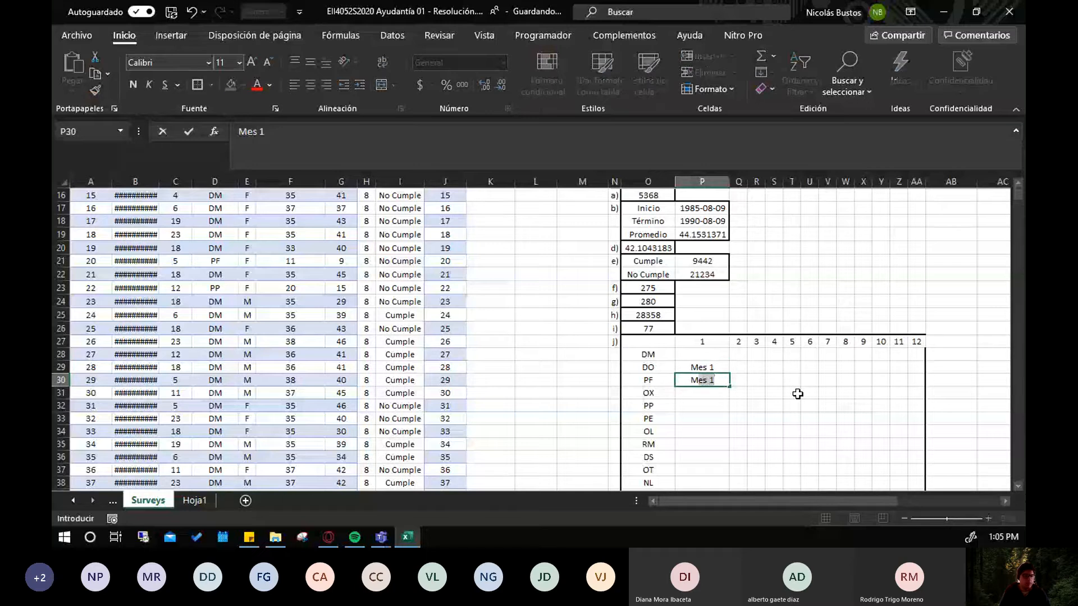
pyautogui.write('2')
pyautogui.press('Return')
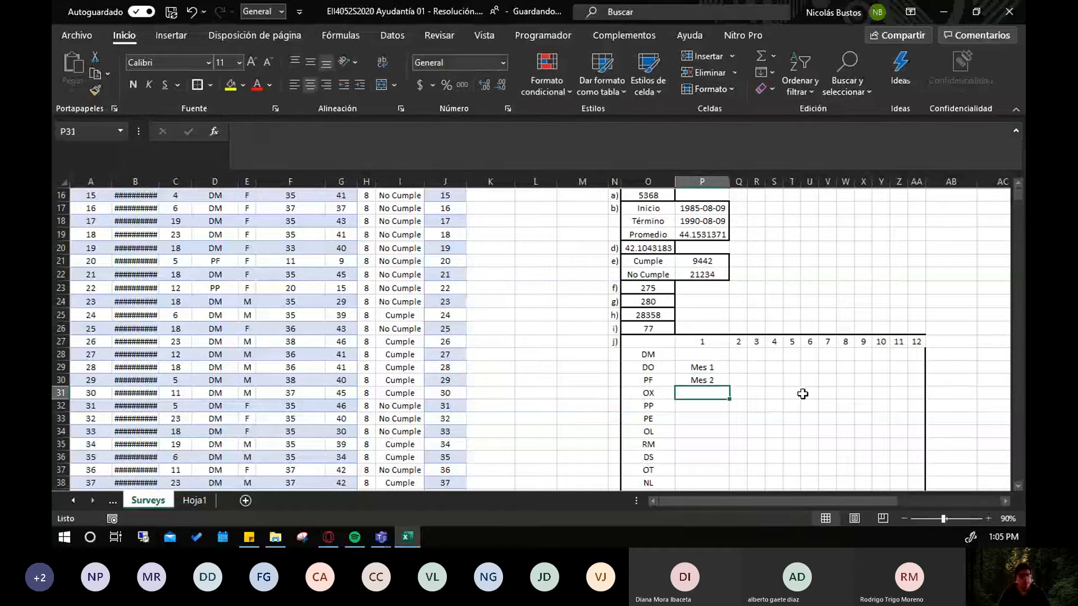
pyautogui.moveTo(715, 365); pyautogui.dragTo(732, 471)
pyautogui.scroll(-1, 741, 426)
pyautogui.click(711, 330)
pyautogui.click(712, 344)
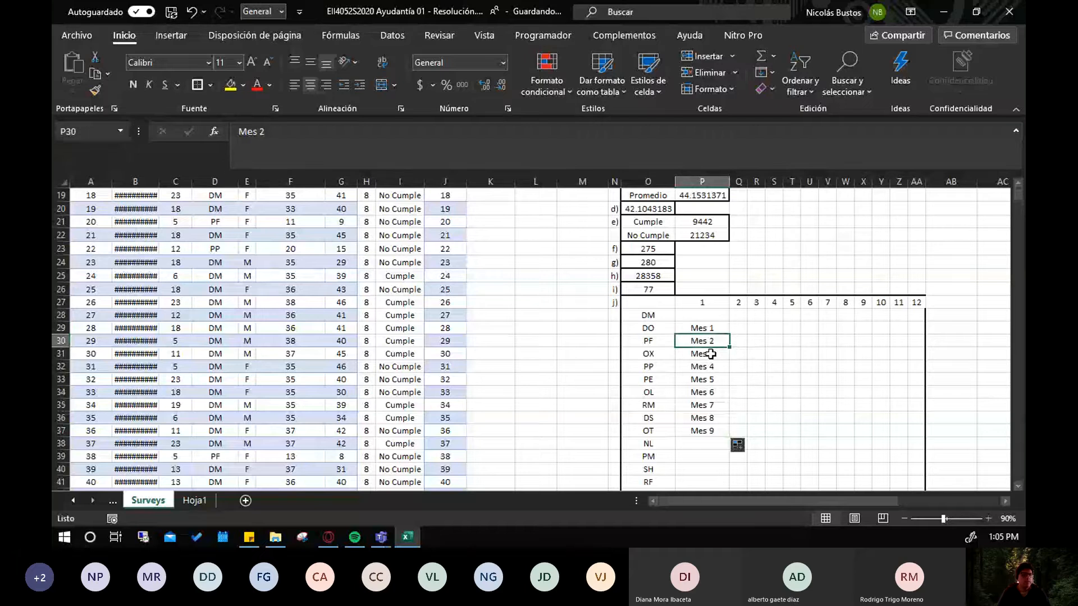
pyautogui.click(705, 380)
# Delete the sample month labels from P29:P37
pyautogui.moveTo(702, 431); pyautogui.dragTo(702, 328)
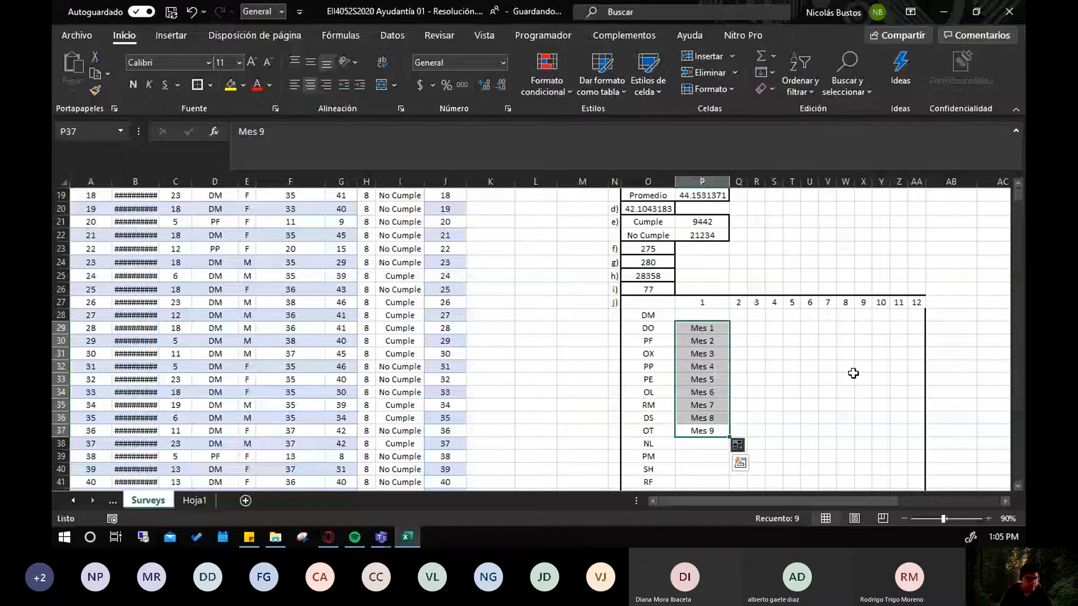
pyautogui.press('Delete')
pyautogui.click(773, 340)
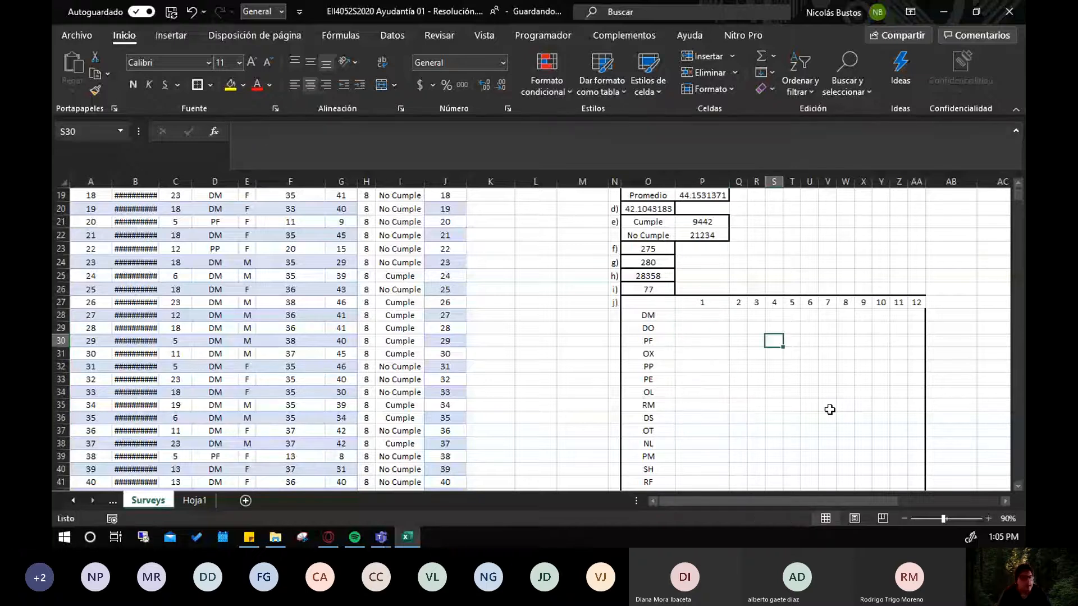
# Review the instructions of exercise j and the matrix from O27, with its species codes in column O and months in row 27
pyautogui.scroll(4, 830, 410)
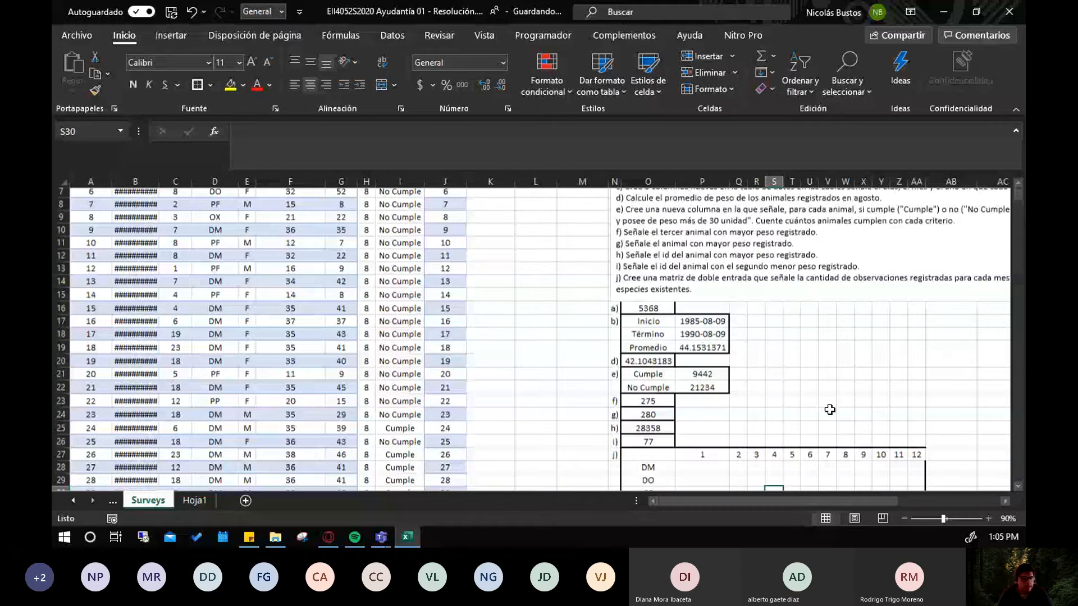
pyautogui.scroll(2, 830, 410)
pyautogui.moveTo(745, 500); pyautogui.dragTo(818, 493)
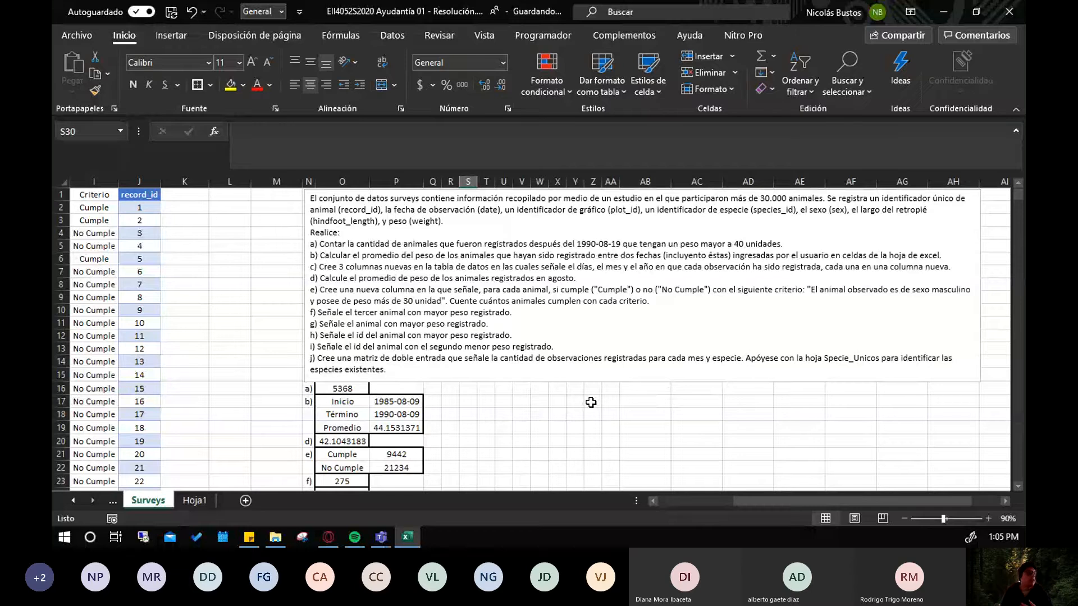
pyautogui.scroll(-5, 591, 403)
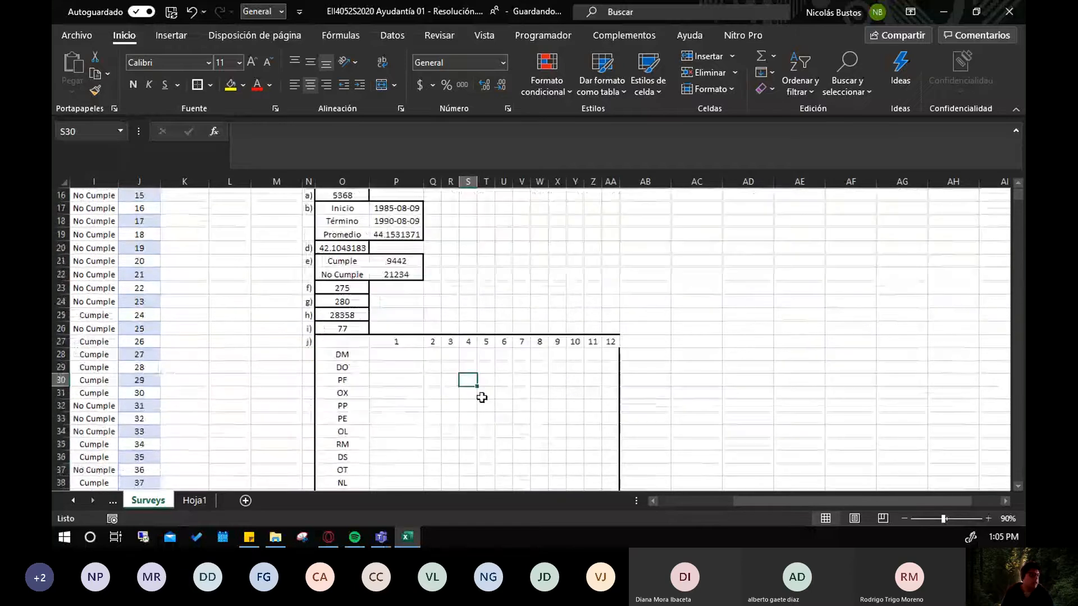
pyautogui.click(393, 356)
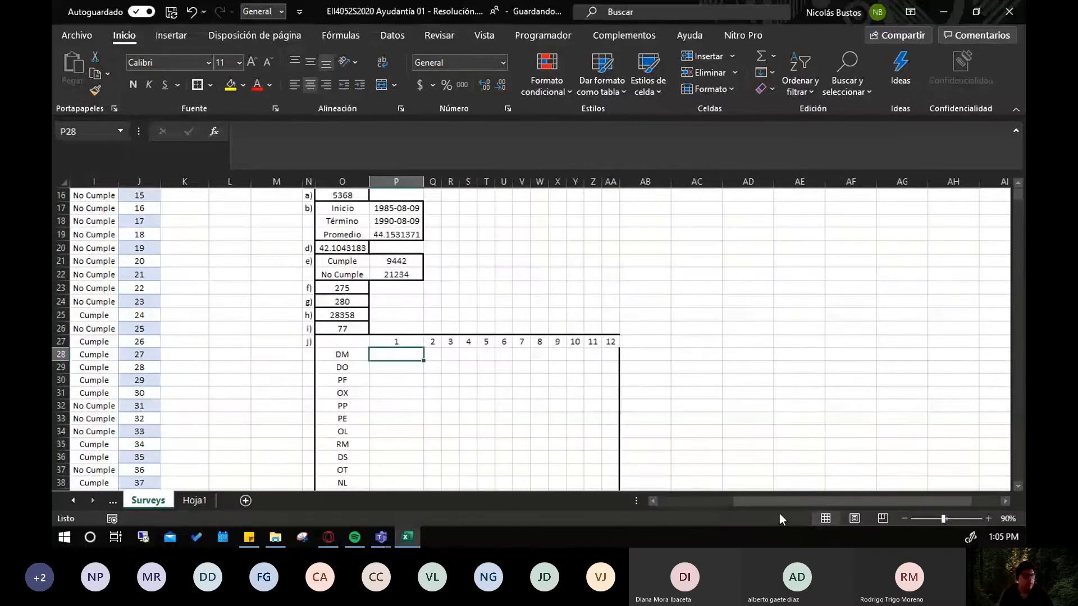
pyautogui.moveTo(768, 501); pyautogui.dragTo(749, 500)
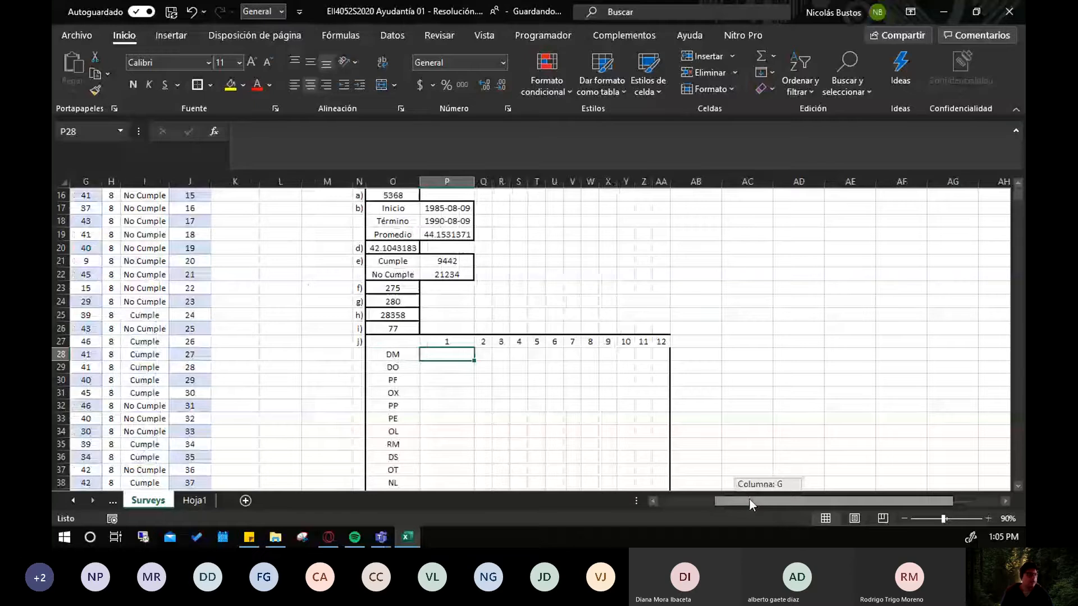
pyautogui.moveTo(393, 341); pyautogui.dragTo(667, 478)
pyautogui.scroll(4, 449, 376)
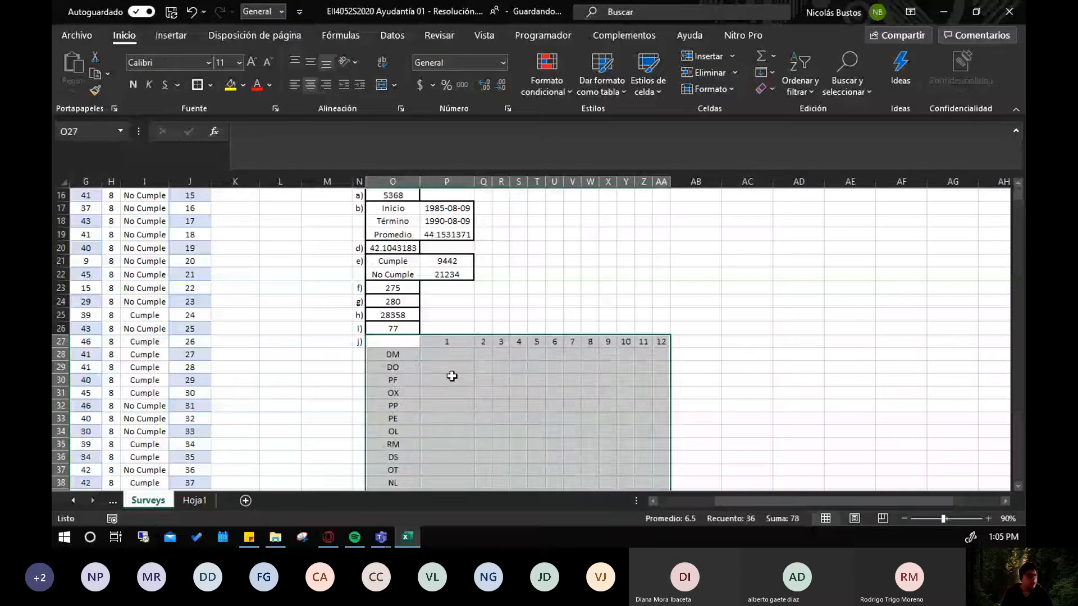
pyautogui.click(450, 377)
pyautogui.click(439, 355)
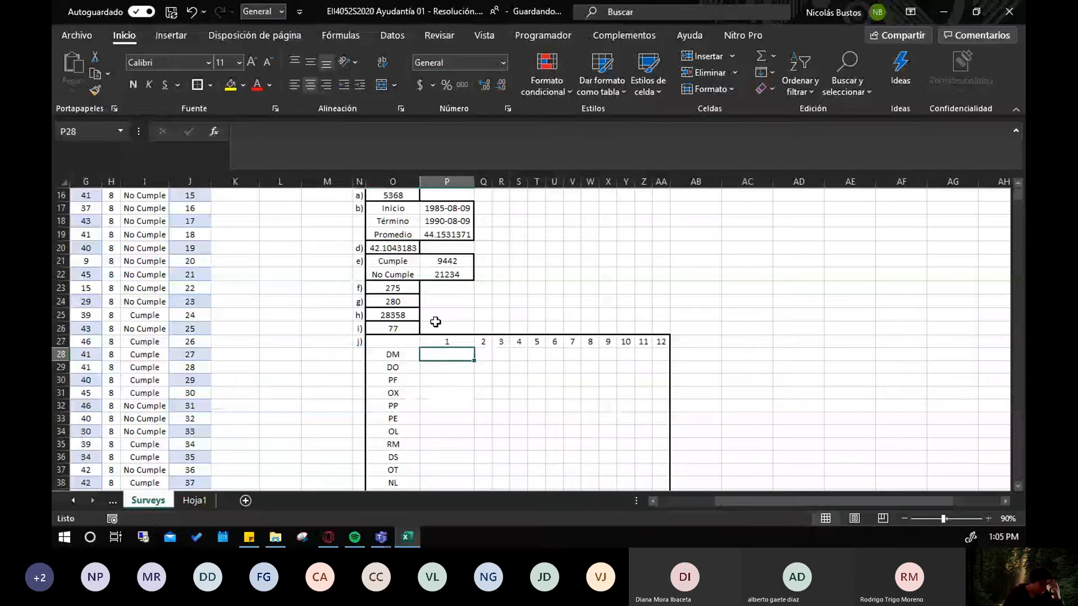
pyautogui.click(405, 360)
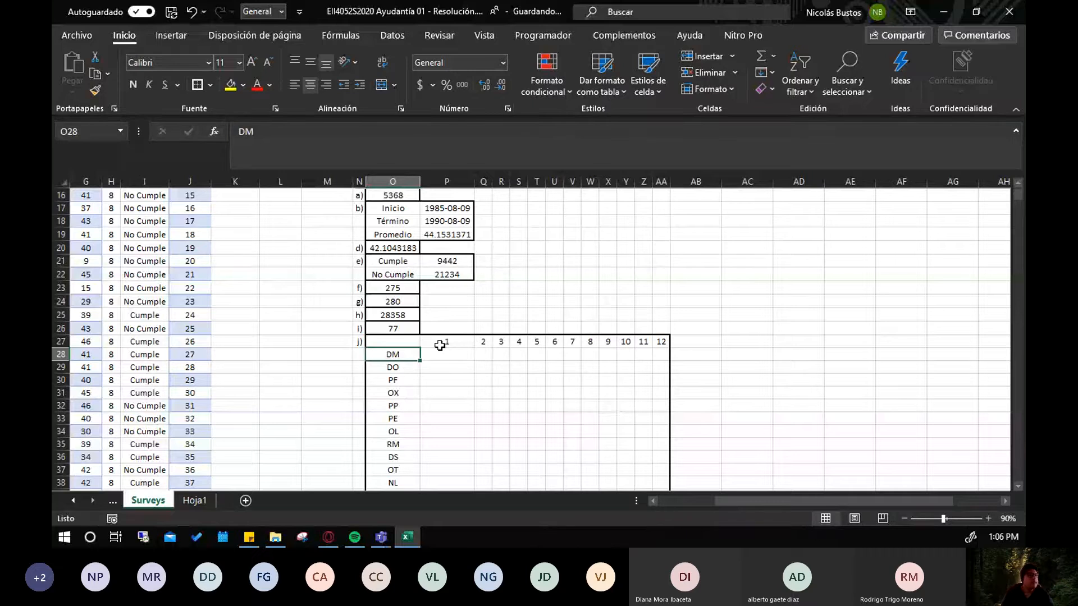
pyautogui.click(440, 345)
# Start a CONTAR.SI.CONJUNTO formula in P28, the matrix cell for species DM and month 1
pyautogui.click(443, 360)
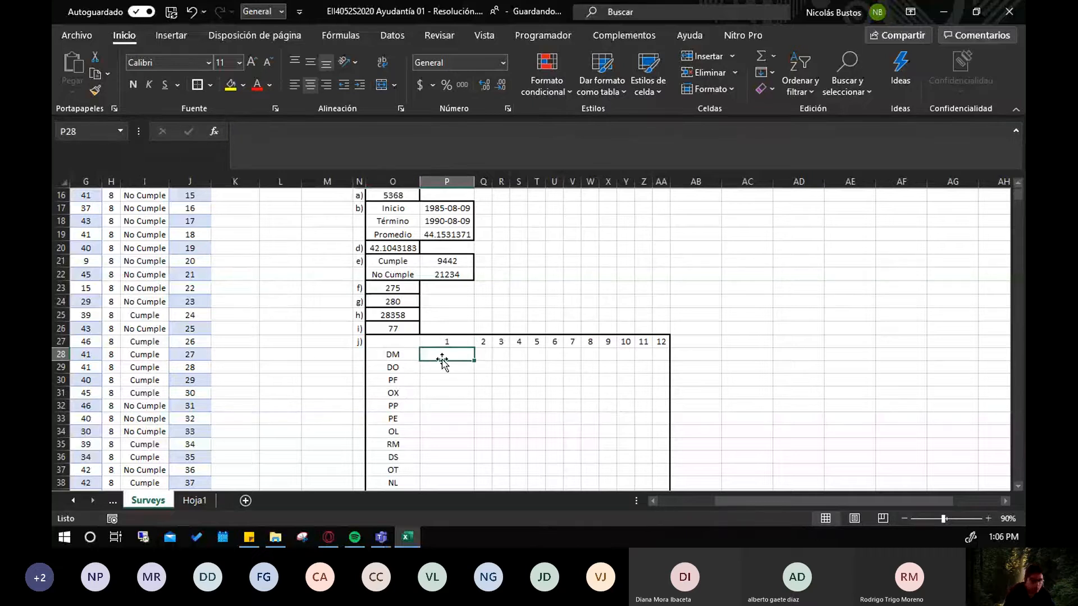
pyautogui.write('=conta.si')
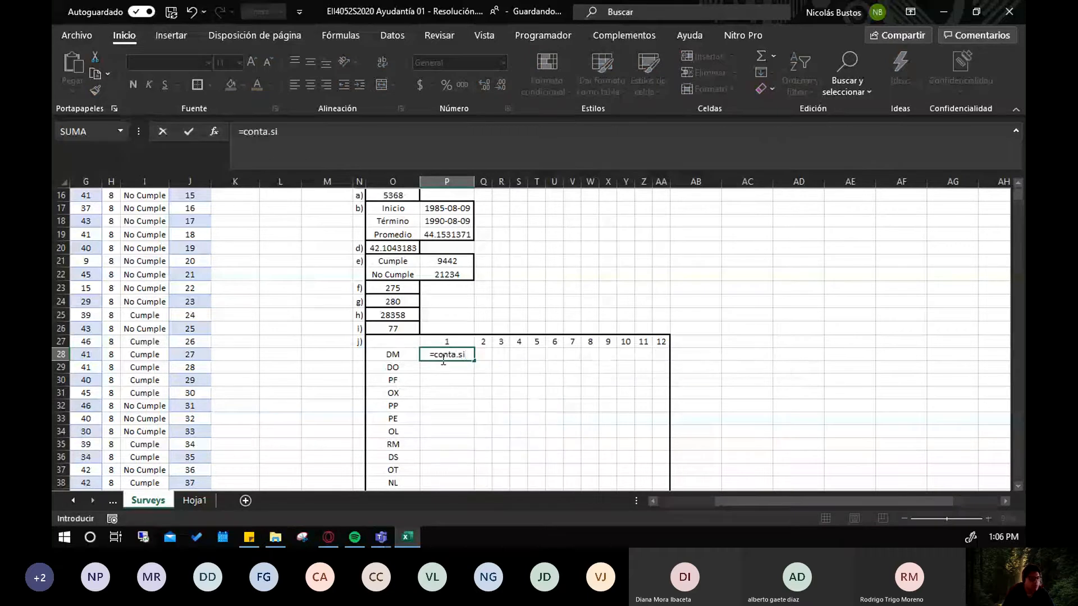
pyautogui.write('.con')
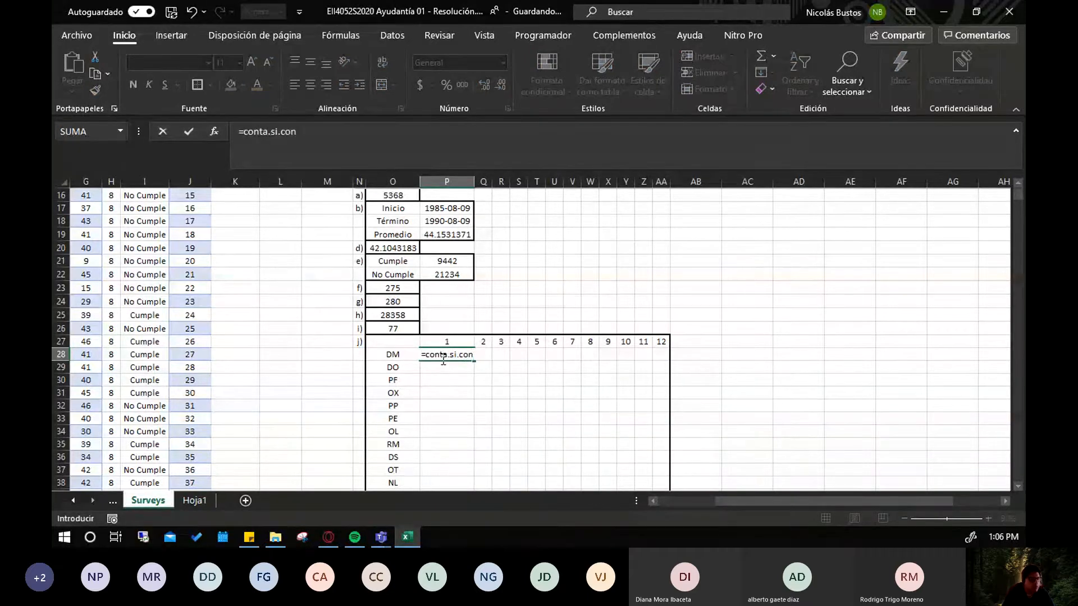
pyautogui.press('BackSpace')
pyautogui.press('BackSpace')
pyautogui.press('BackSpace')
pyautogui.press('BackSpace')
pyautogui.press('BackSpace')
pyautogui.press('BackSpace')
pyautogui.press('BackSpace')
pyautogui.write('r')
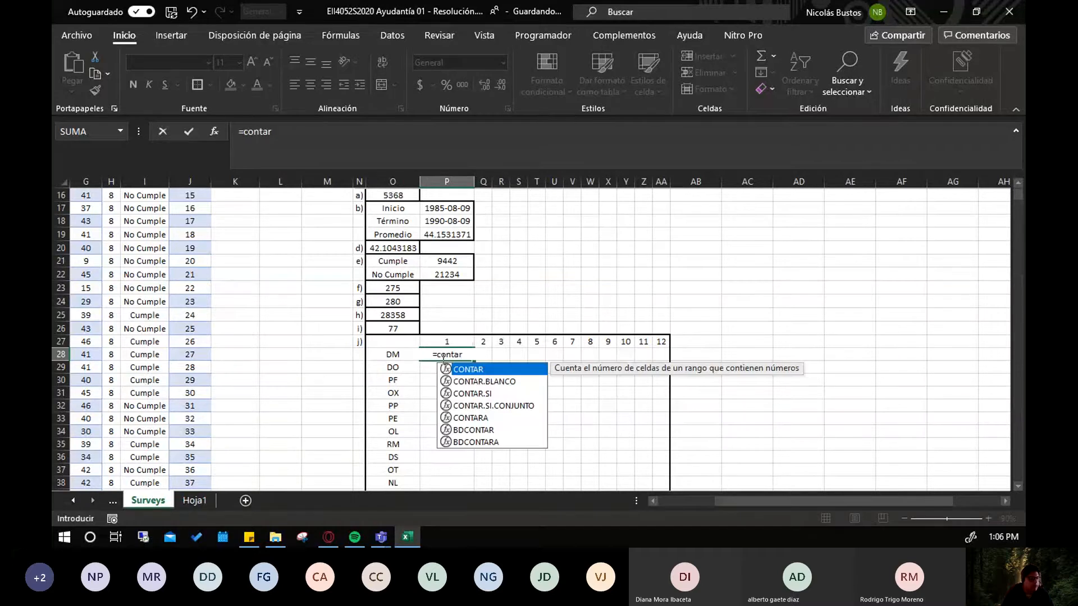
pyautogui.press('Down')
pyautogui.press('Down')
pyautogui.press('Down')
pyautogui.press('Tab')
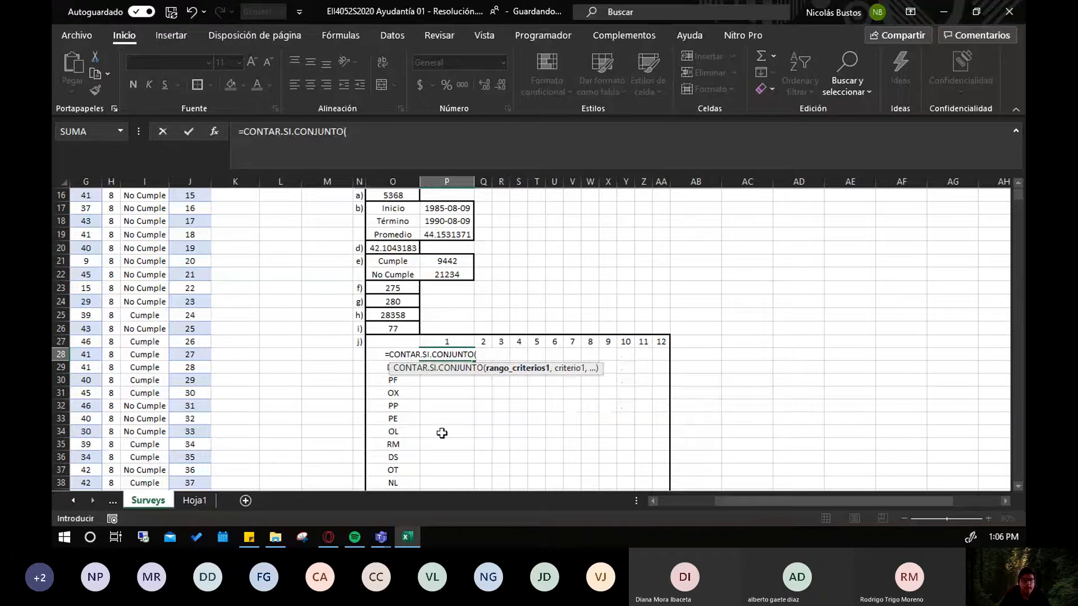
# Set the formula's first criteria range to the species_id data in D2:D30677
pyautogui.moveTo(765, 504); pyautogui.dragTo(724, 507)
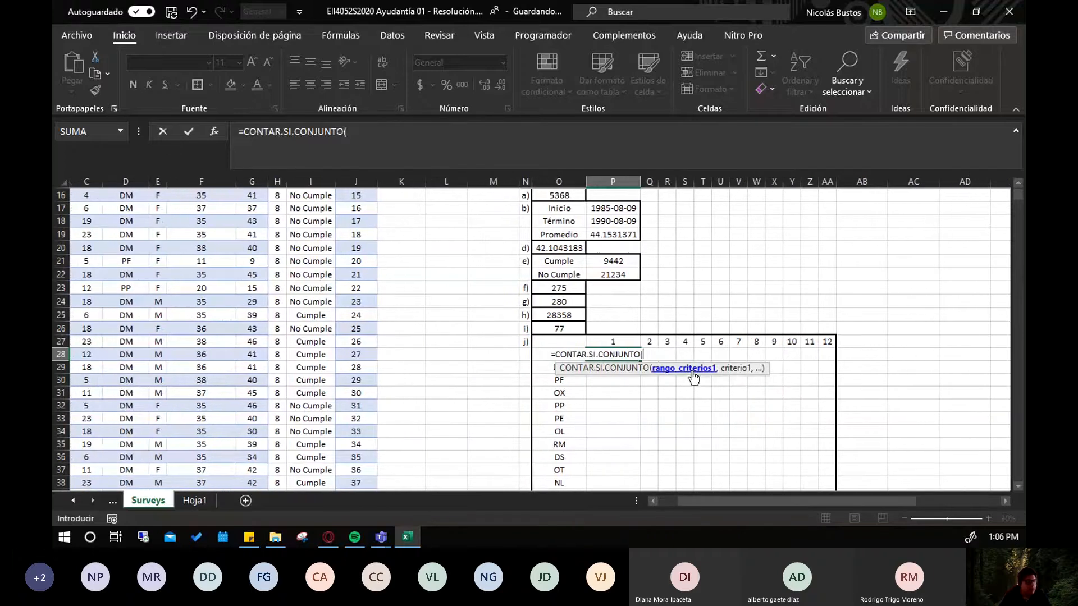
pyautogui.scroll(4, 235, 379)
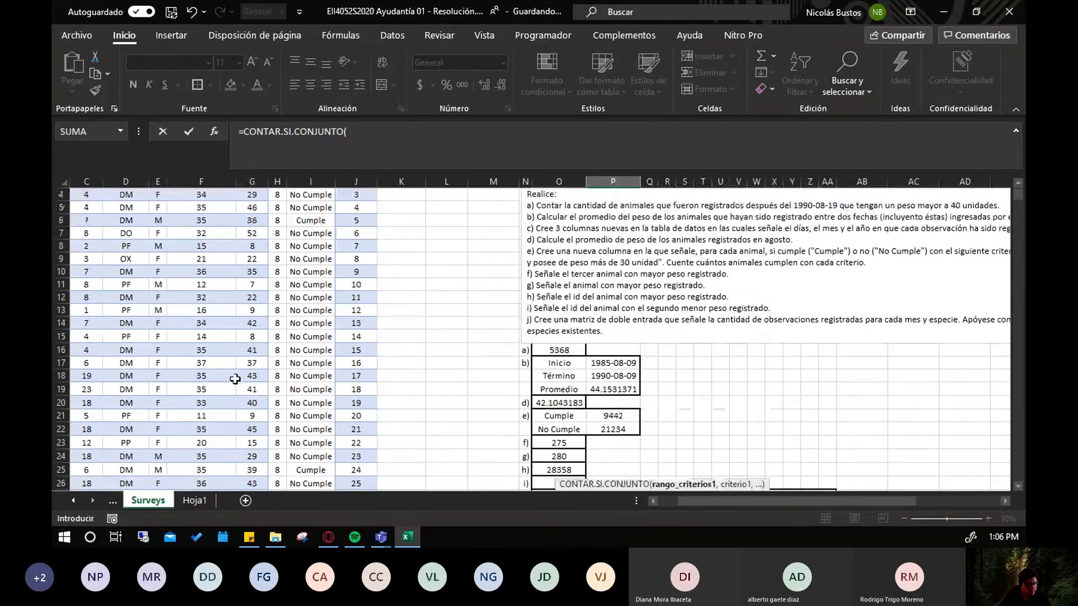
pyautogui.scroll(1, 234, 380)
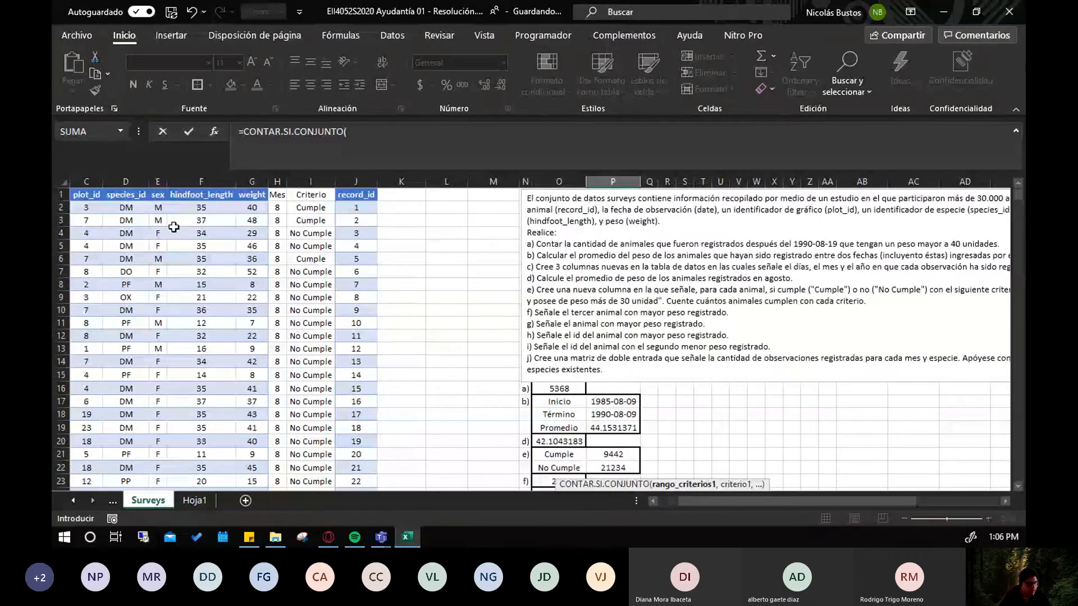
pyautogui.click(128, 207)
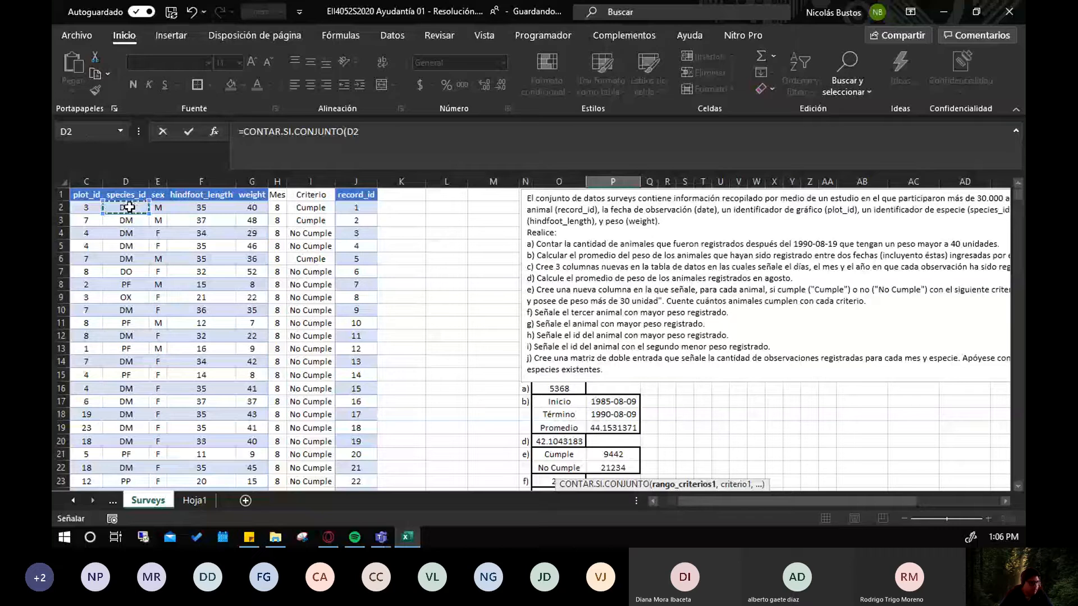
pyautogui.hotkey('ctrl', 'shift', 'Down')
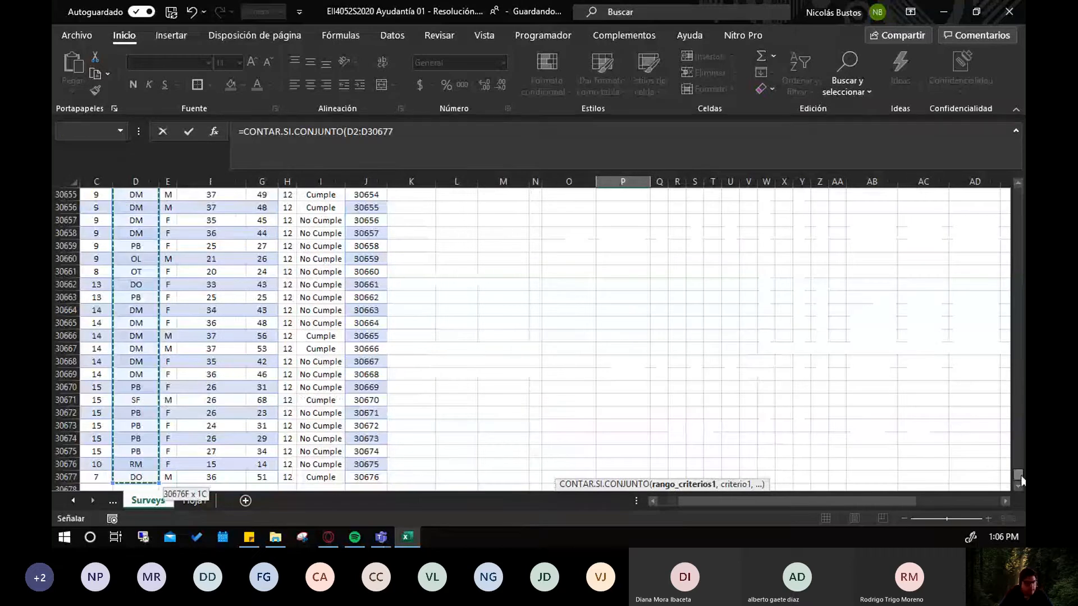
pyautogui.moveTo(1018, 476); pyautogui.dragTo(1014, 191)
pyautogui.scroll(-2, 786, 320)
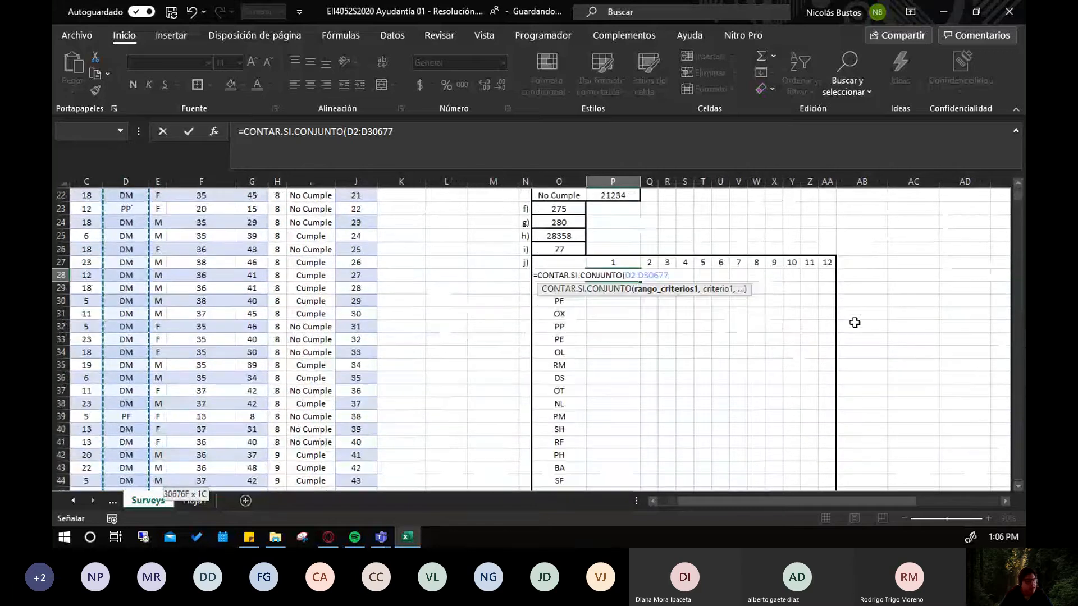
# Make the formula's first criteria range absolute as $D$2:$D$30677
pyautogui.moveTo(395, 134); pyautogui.dragTo(348, 130)
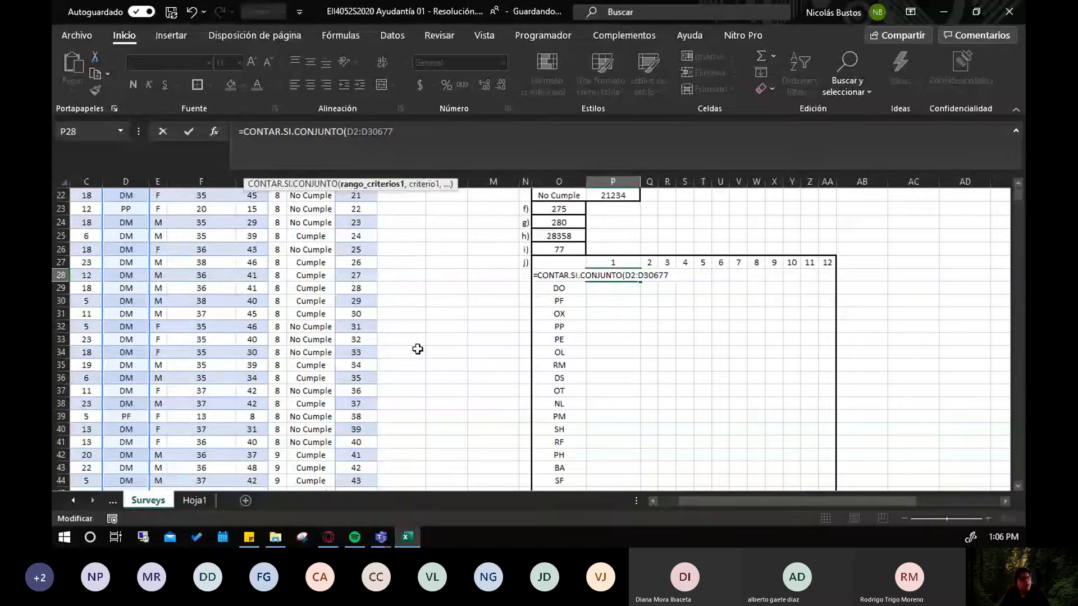
pyautogui.scroll(1, 418, 350)
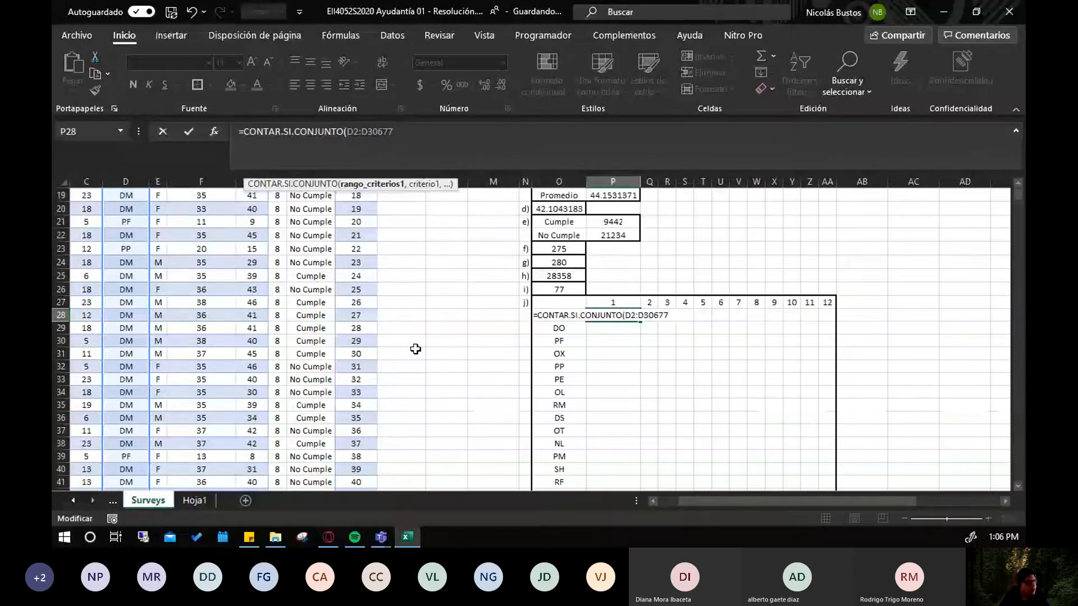
pyautogui.scroll(2, 416, 349)
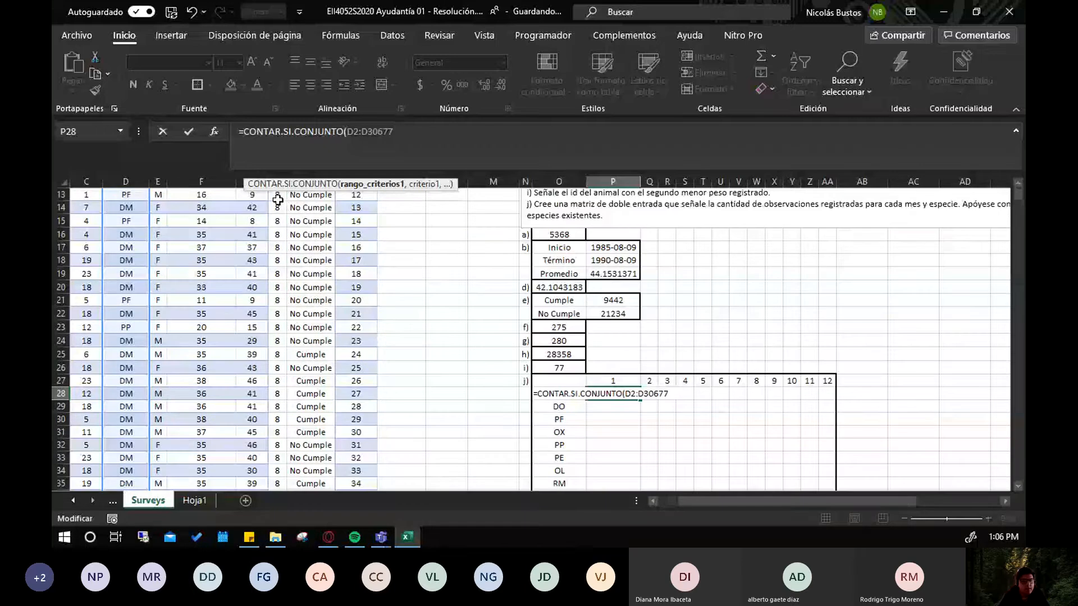
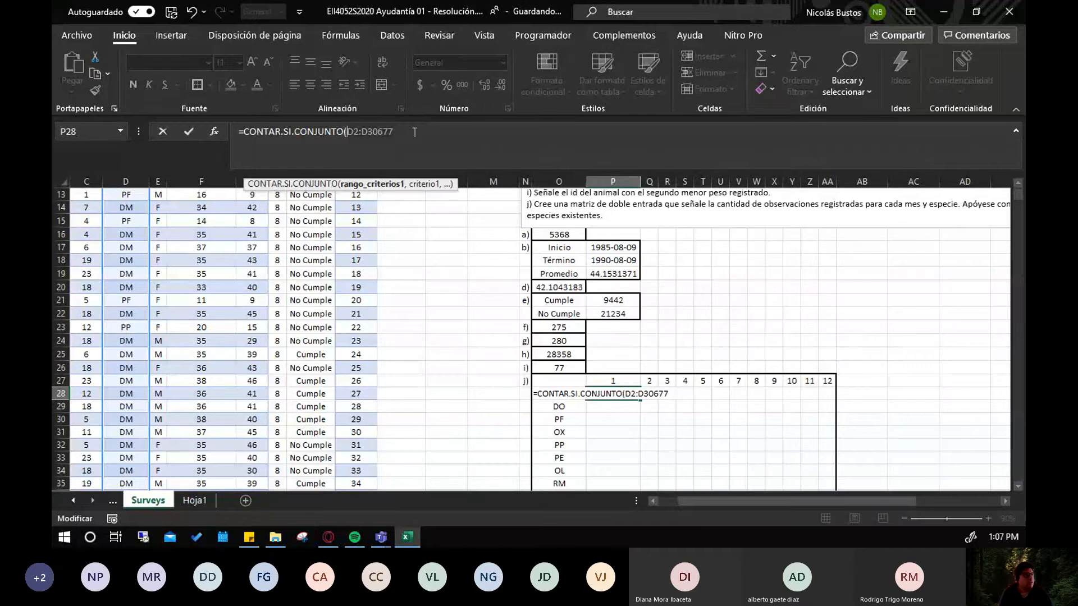
pyautogui.click(346, 131)
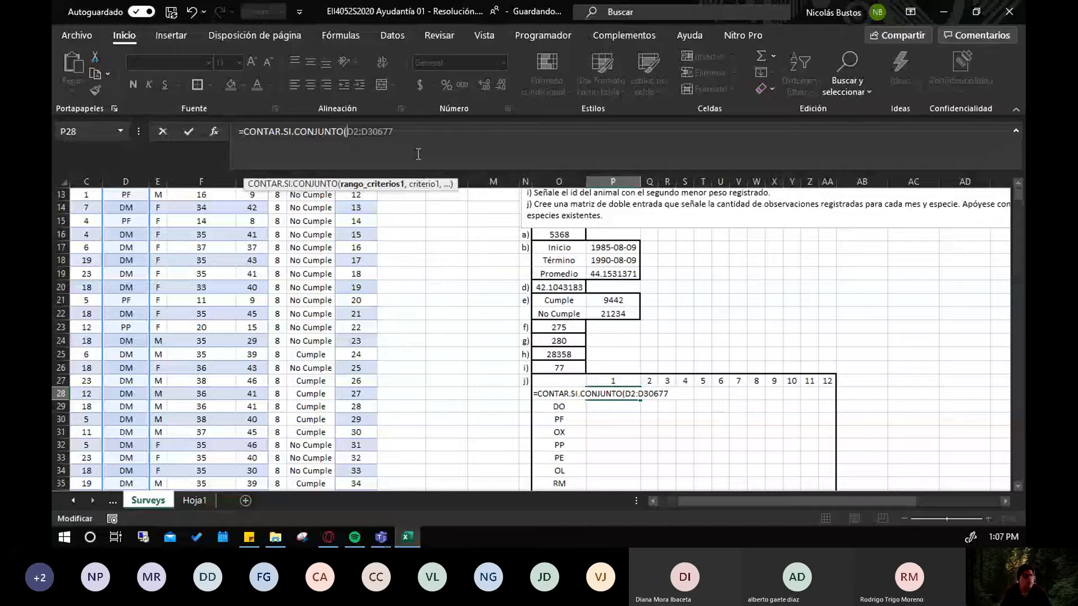
pyautogui.click(347, 131)
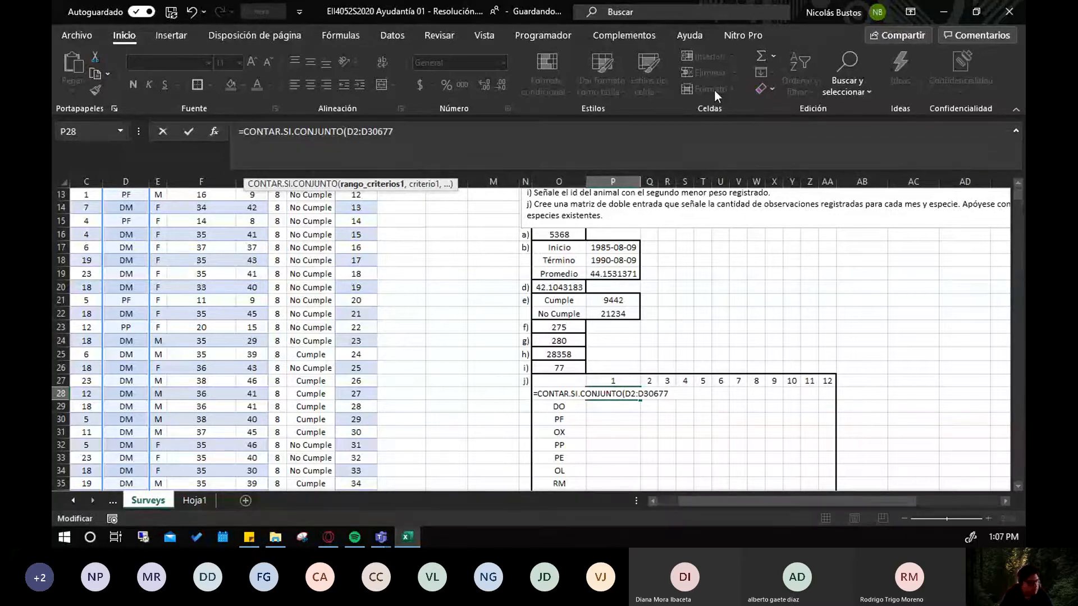
pyautogui.write('$')
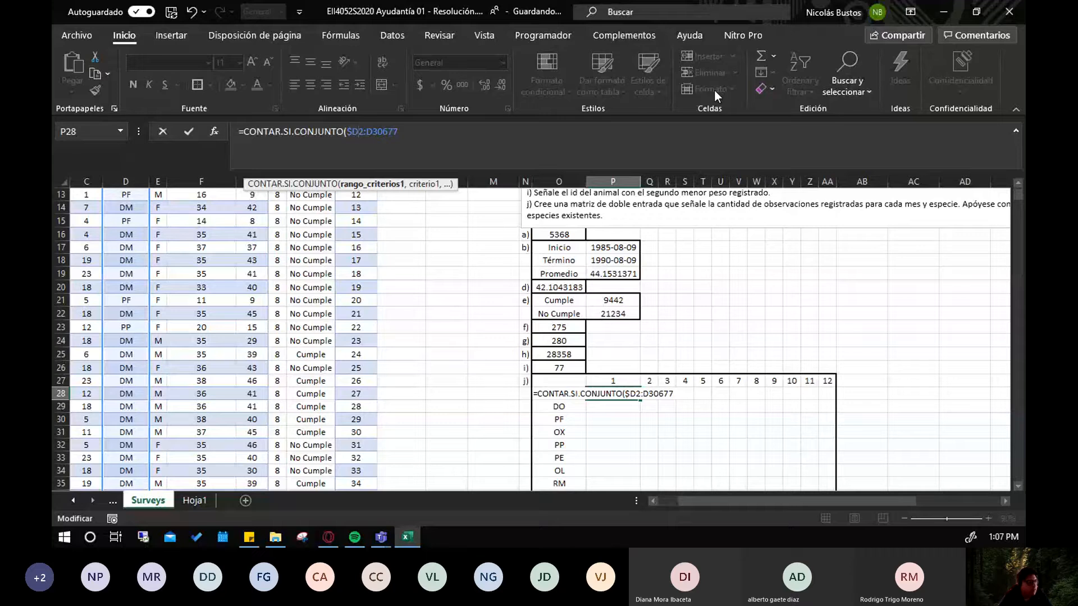
pyautogui.write('$')
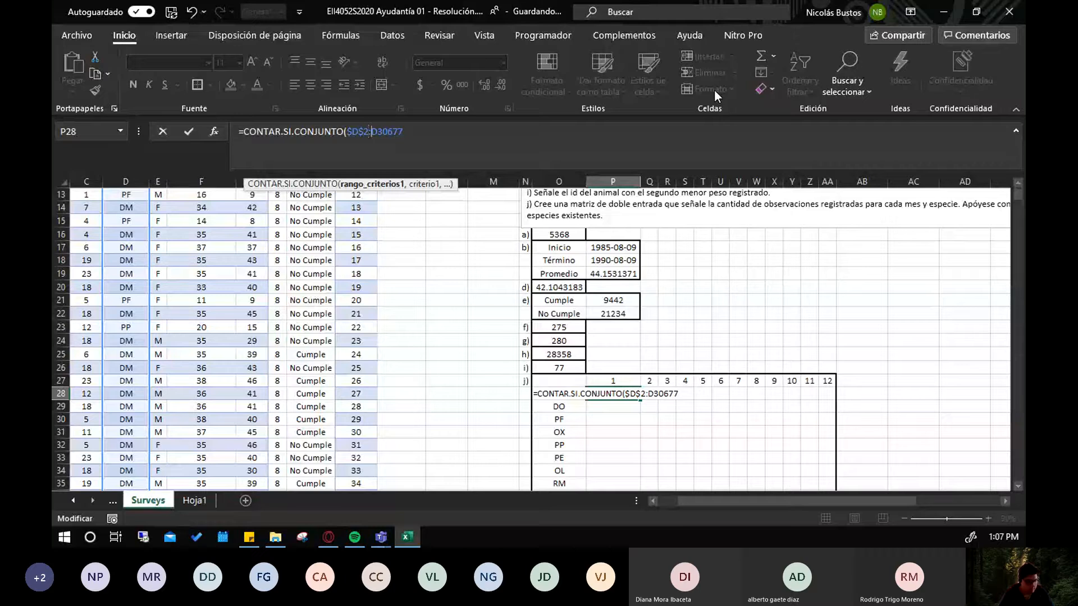
pyautogui.write('$D')
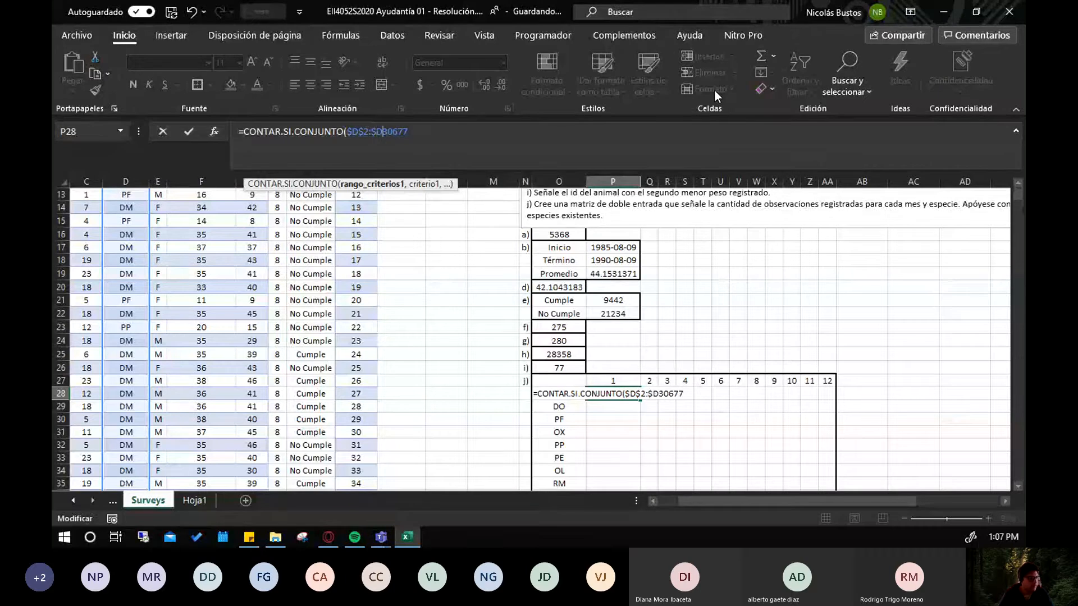
pyautogui.write('$')
# Set the formula's first criterion to species cell O28
pyautogui.write(',')
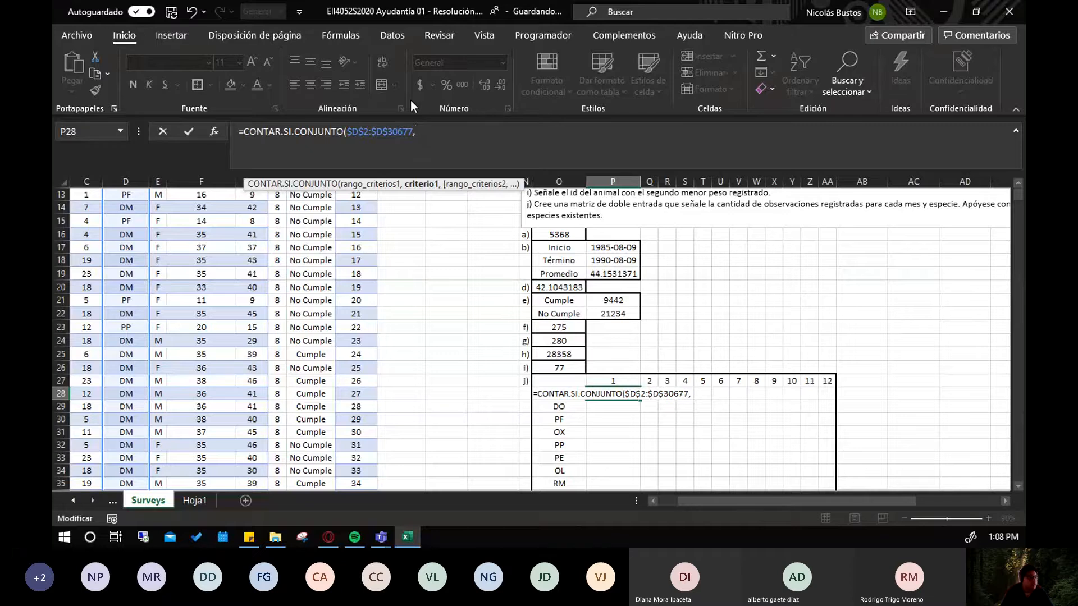
pyautogui.click(503, 395)
pyautogui.press('Right')
pyautogui.press('Right')
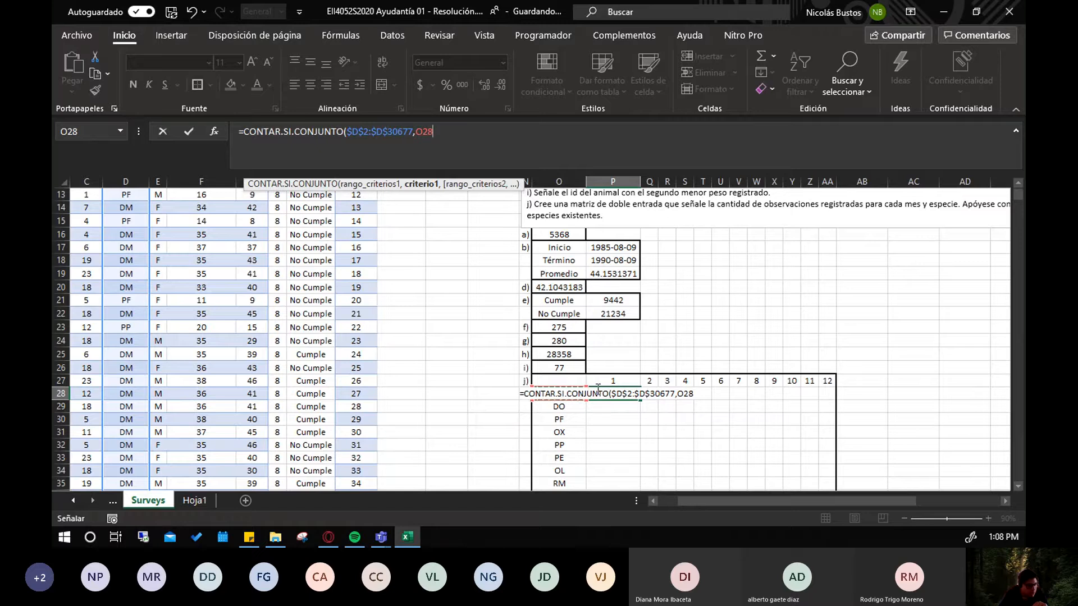
pyautogui.press('Down')
pyautogui.press('Down')
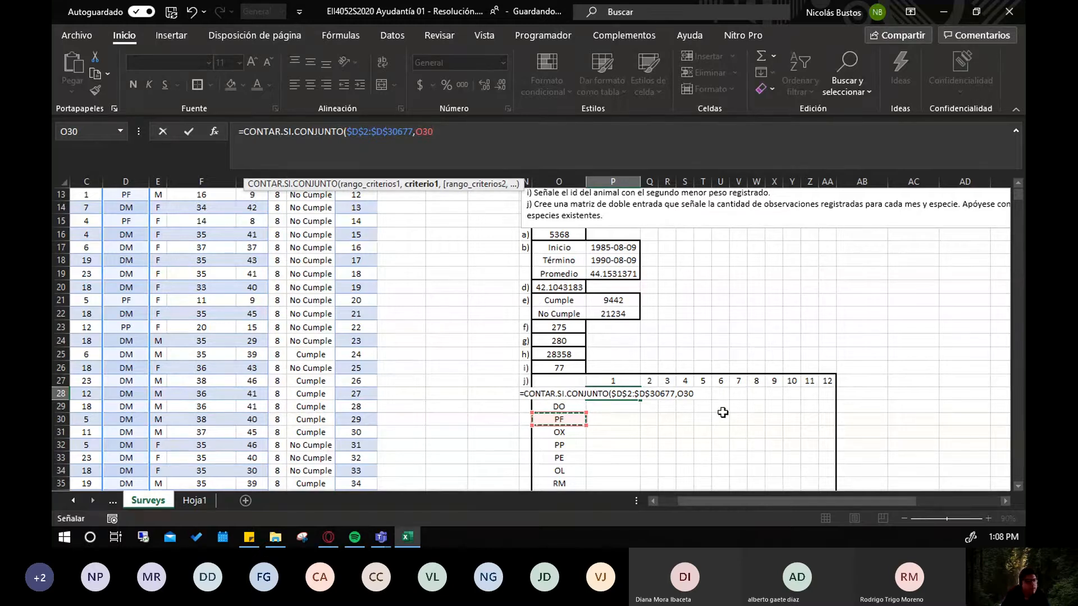
pyautogui.press('Right')
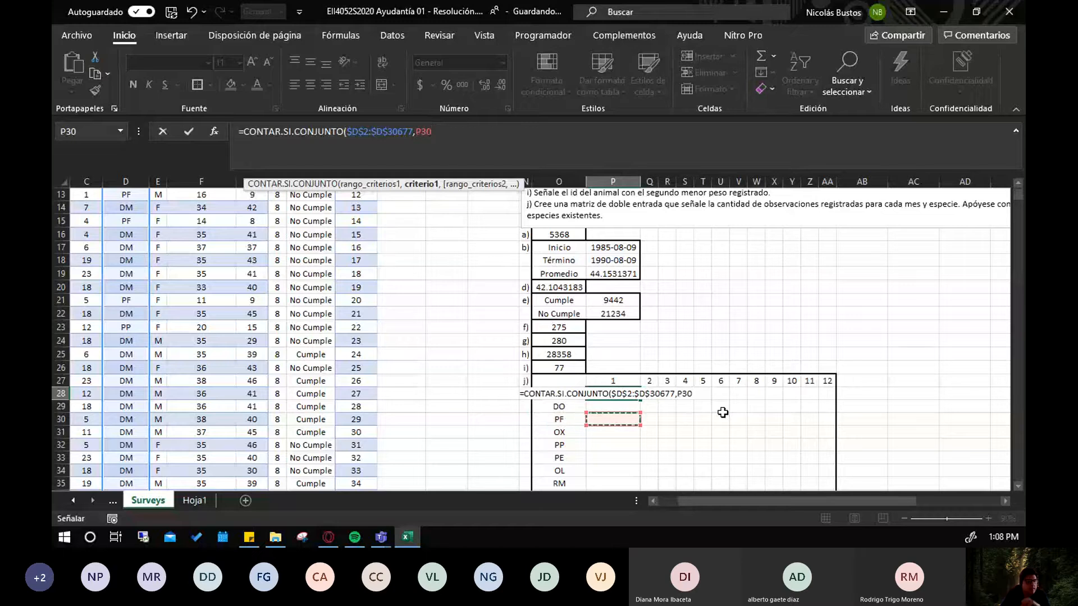
pyautogui.press('Right')
pyautogui.press('Right')
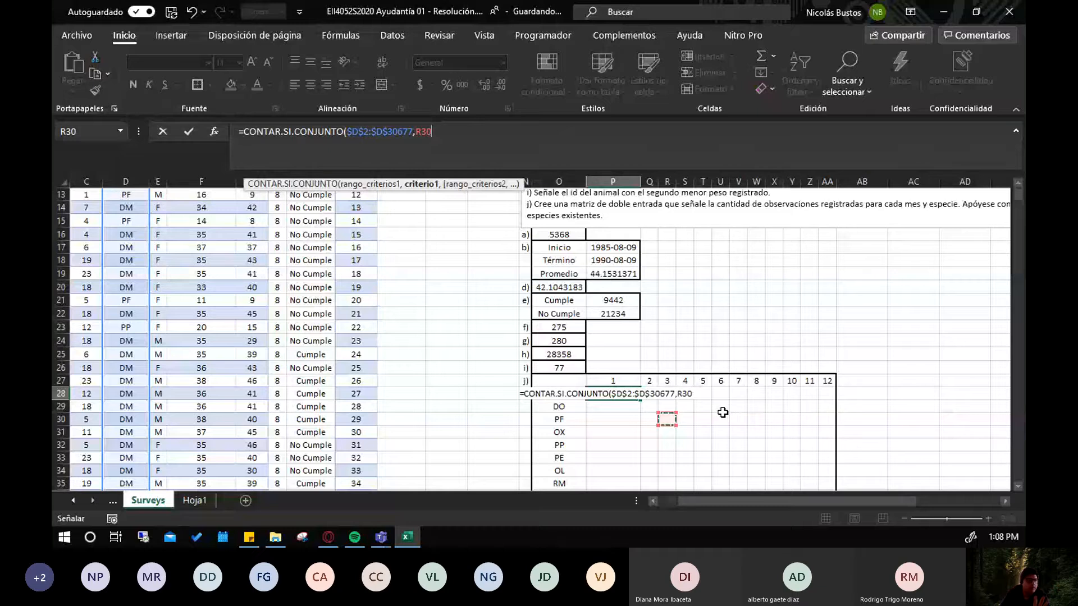
pyautogui.press('Left')
pyautogui.press('Left')
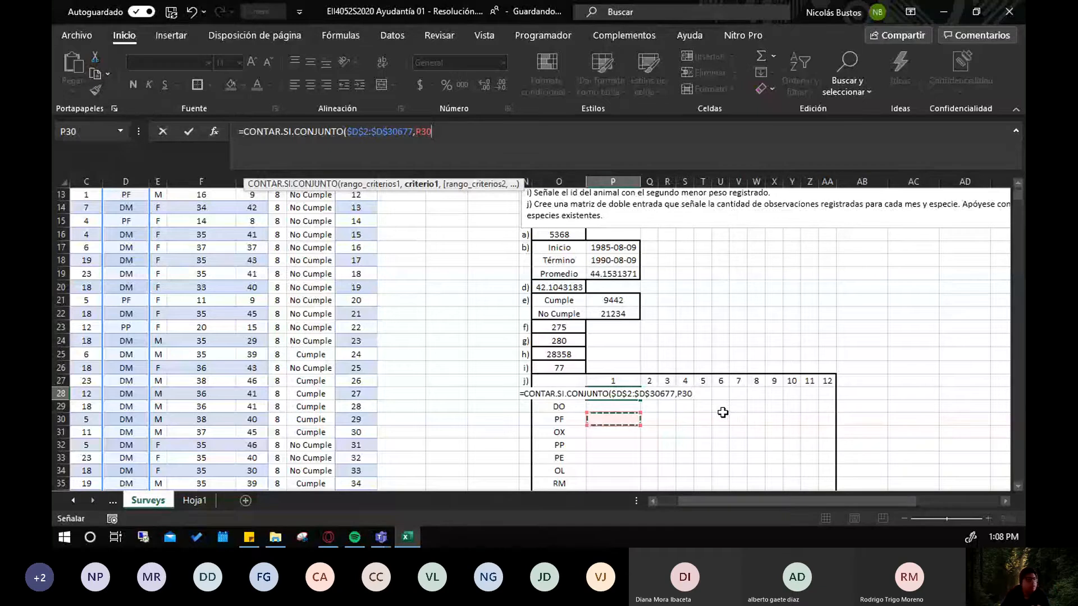
pyautogui.press('Left')
pyautogui.press('Up')
pyautogui.press('Up')
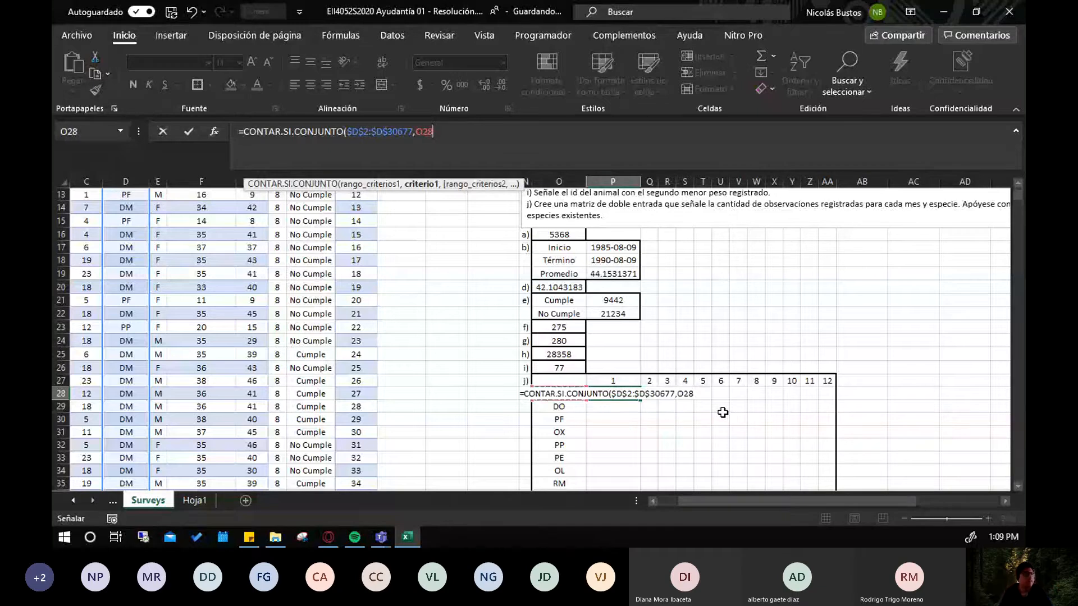
# Lock only the column of the first criterion as $O28 and continue to the second criteria range argument
pyautogui.press('F2')
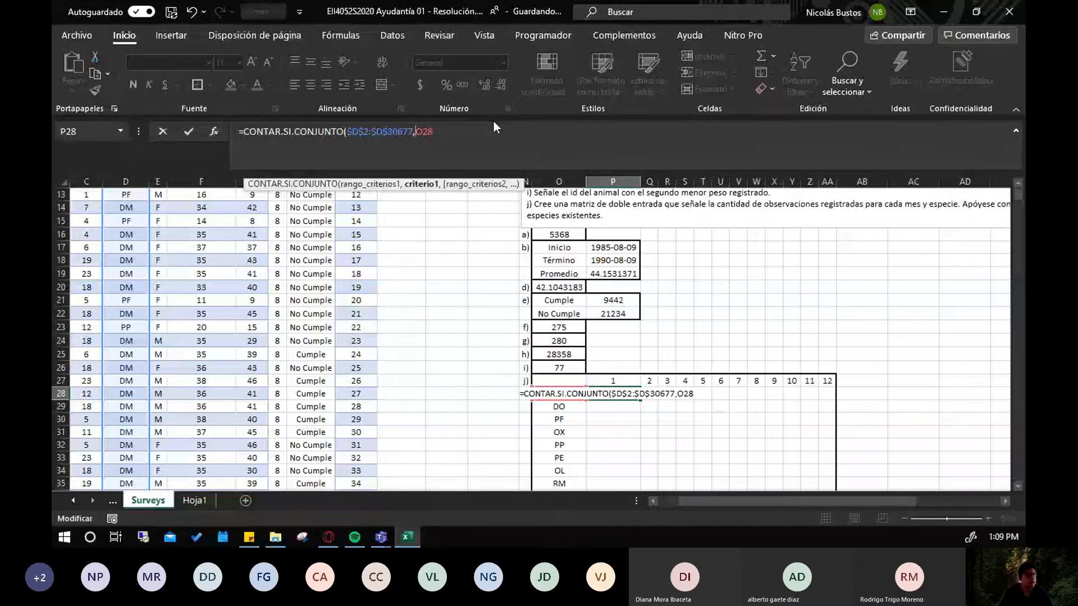
pyautogui.write('$')
pyautogui.press('Right')
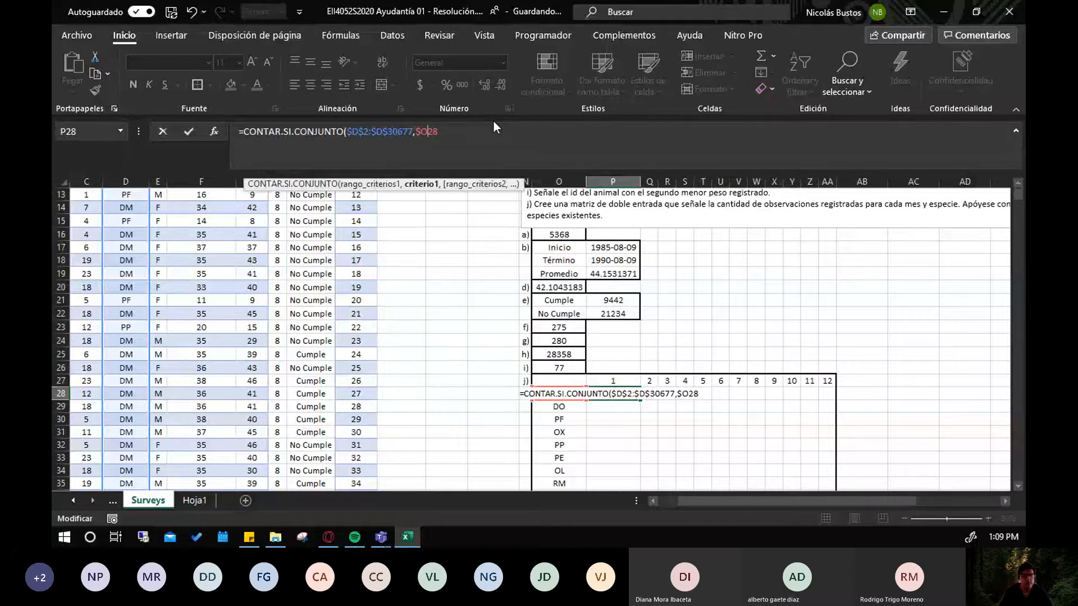
pyautogui.press('Left')
pyautogui.press('Left')
pyautogui.press('Right')
pyautogui.press('Right')
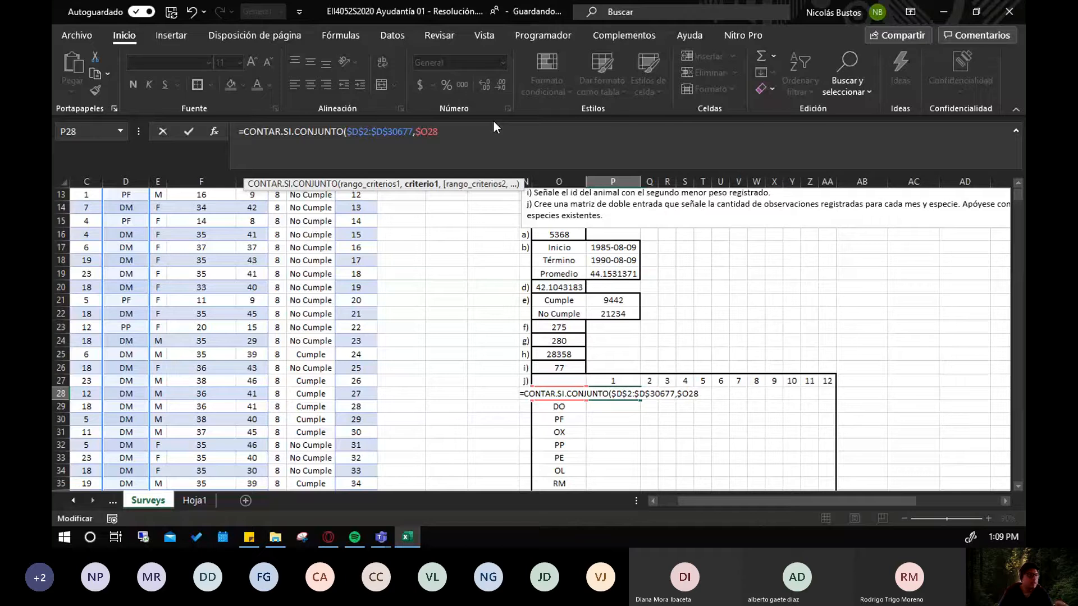
pyautogui.press('Right')
pyautogui.press('Right')
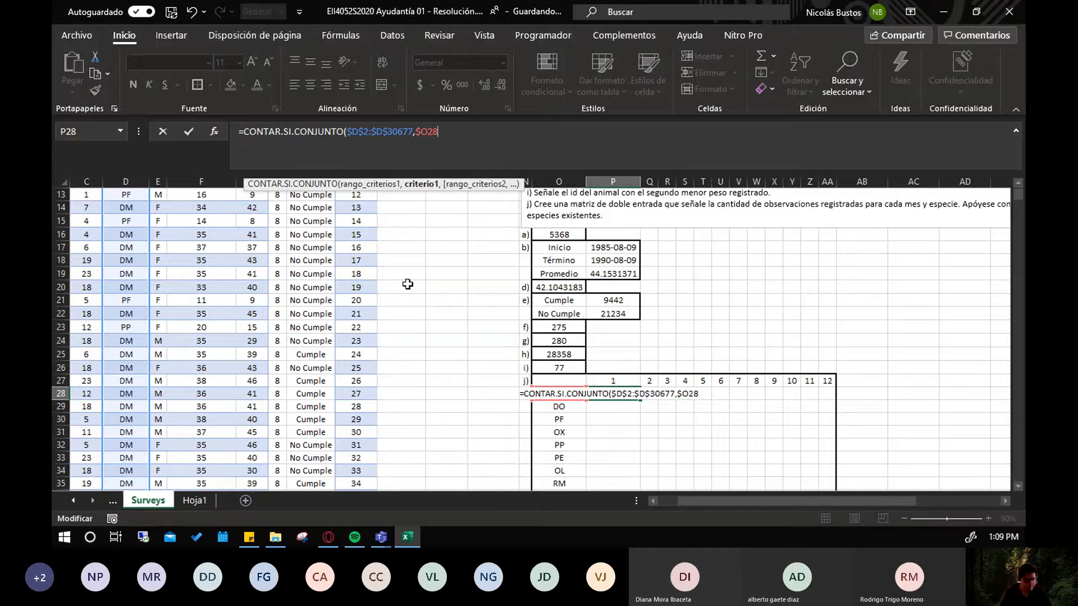
pyautogui.write(',')
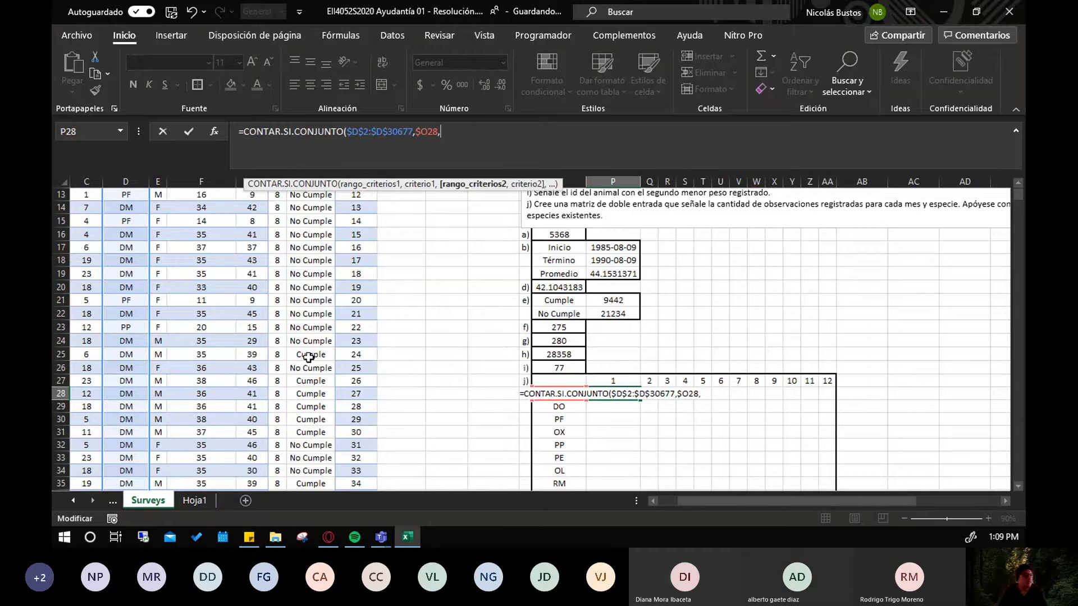
# Set the formula's second criteria range to the Mes data in H2:H30677
pyautogui.scroll(4, 385, 334)
pyautogui.click(356, 196)
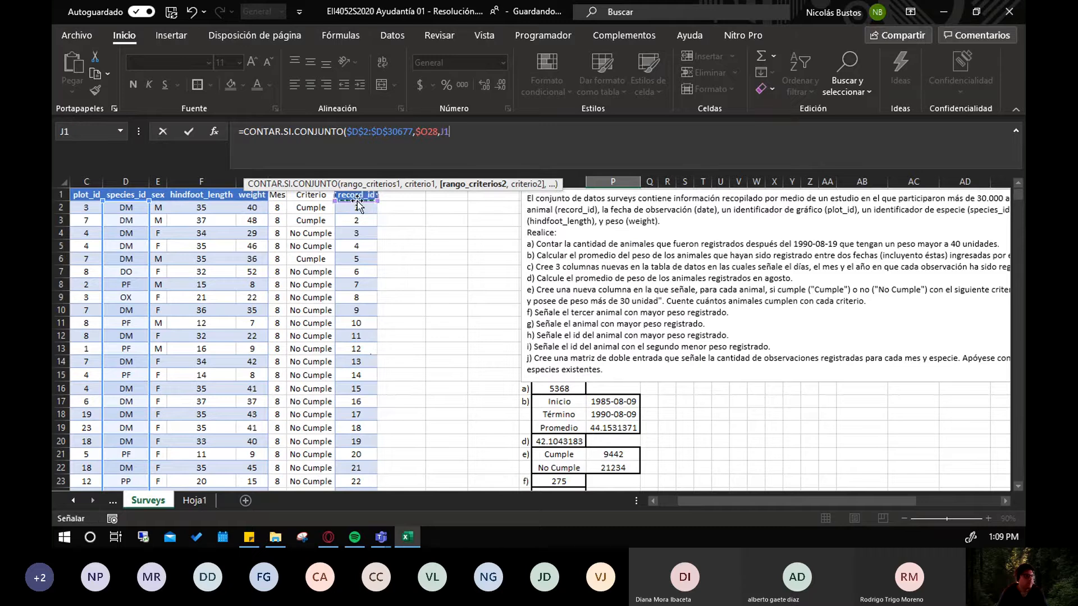
pyautogui.click(279, 209)
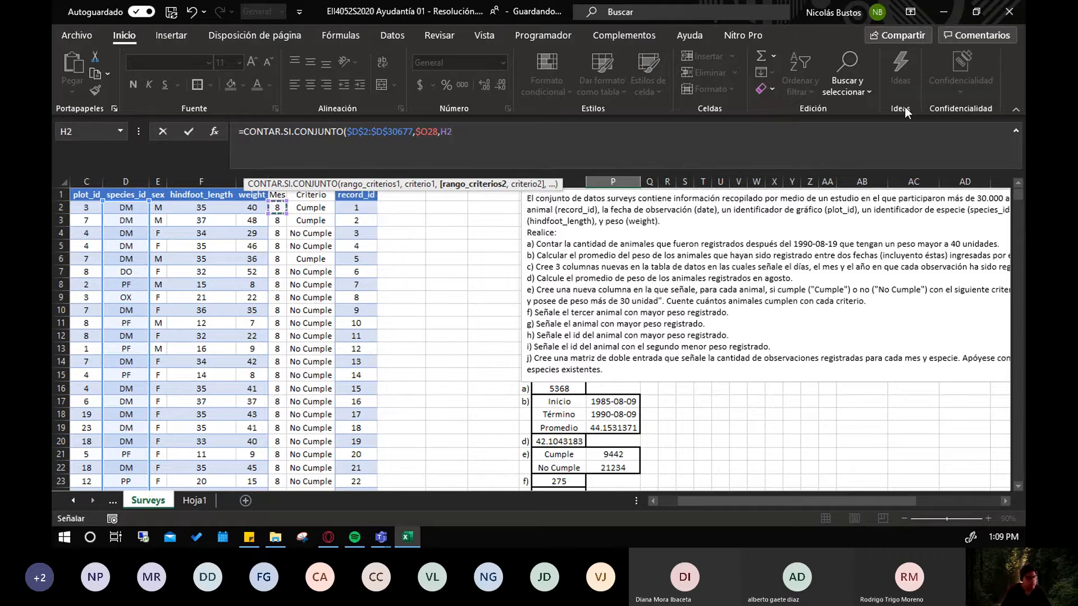
pyautogui.hotkey('ctrl', 'shift', 'Down')
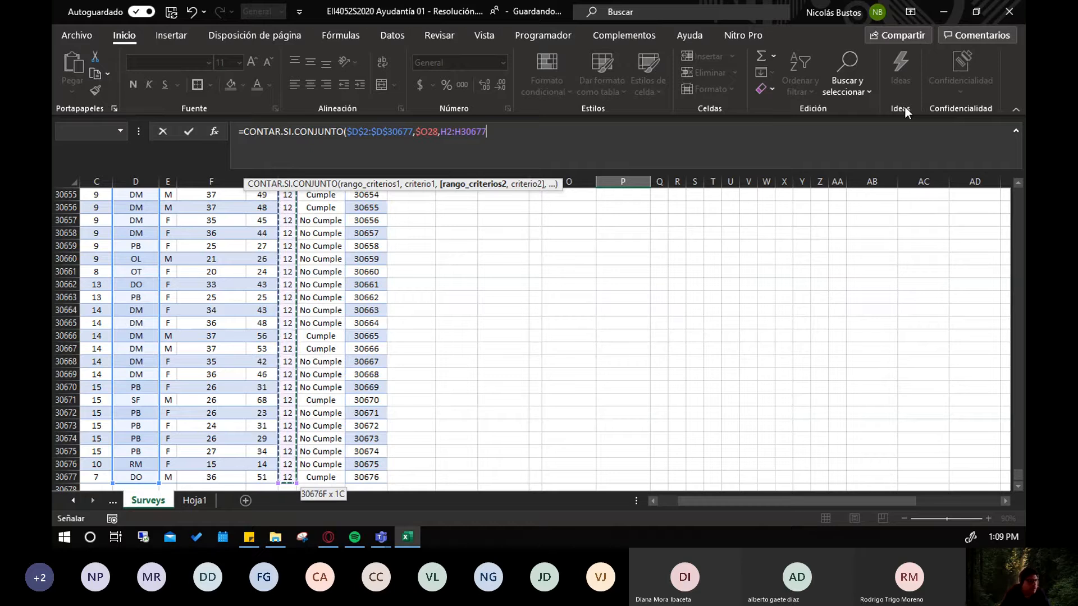
# Make the second criteria range absolute as $H$2:$H$30677, cycling through the reference types
pyautogui.click(442, 125)
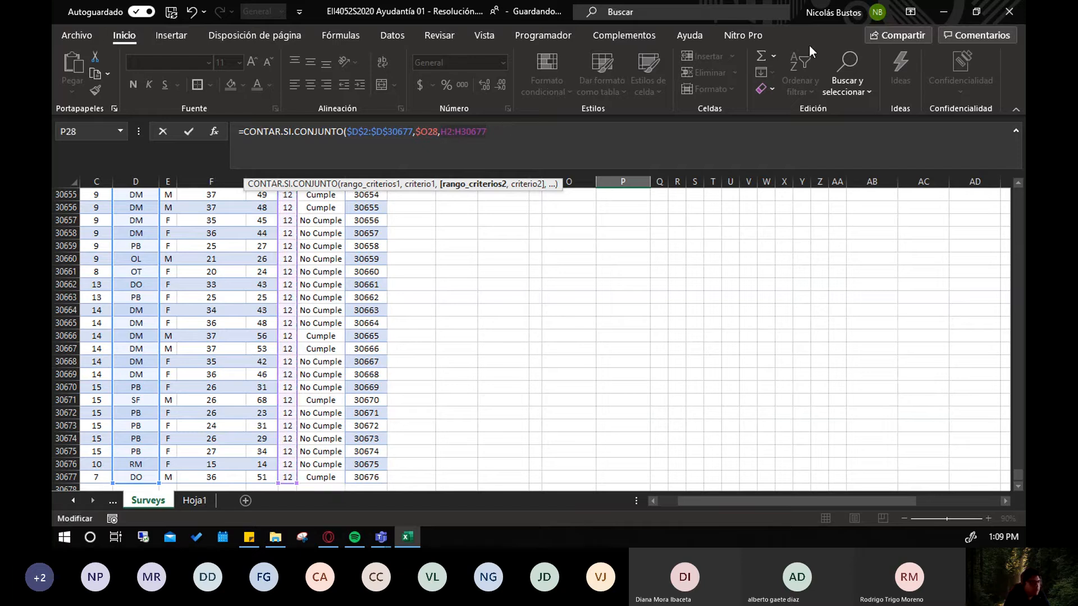
pyautogui.press('F4')
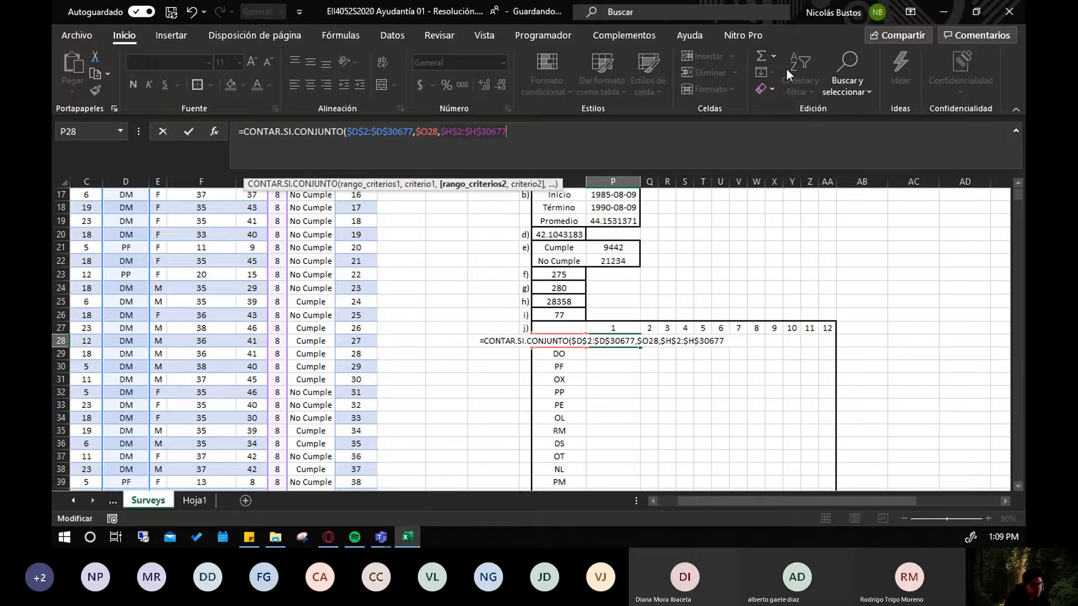
pyautogui.press('F4')
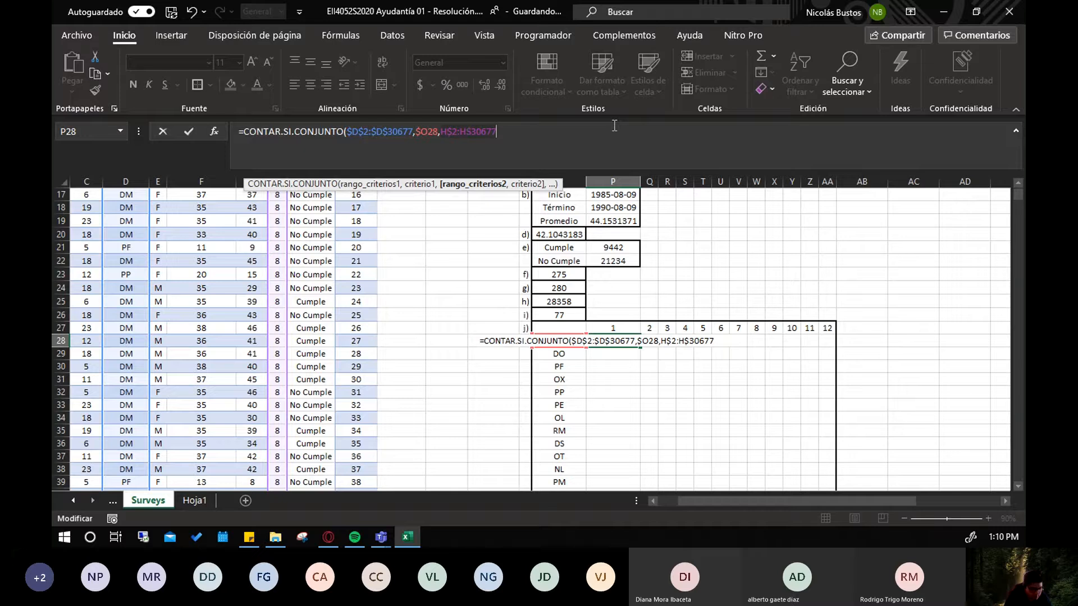
pyautogui.press('F4')
pyautogui.press('F4')
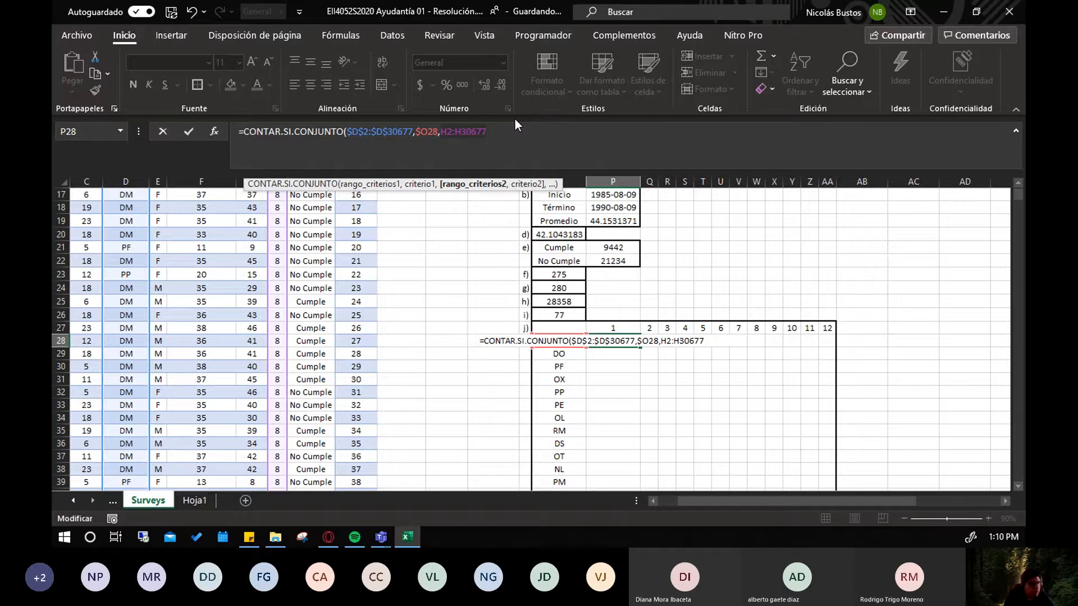
pyautogui.press('F4')
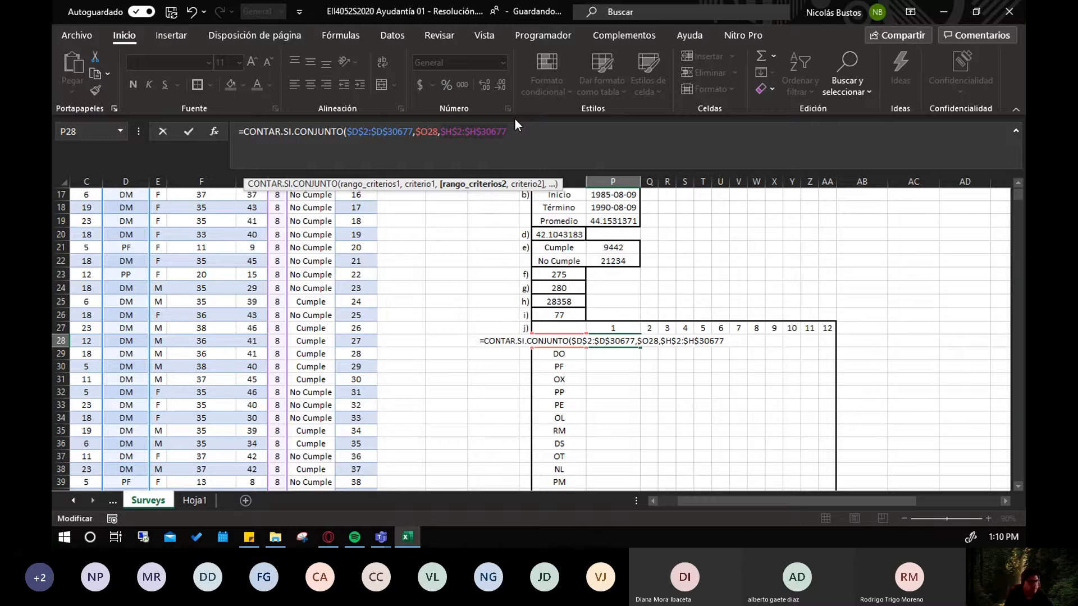
# Set the formula's second criterion to month cell P27 with only its row locked, as P$27
pyautogui.write(',')
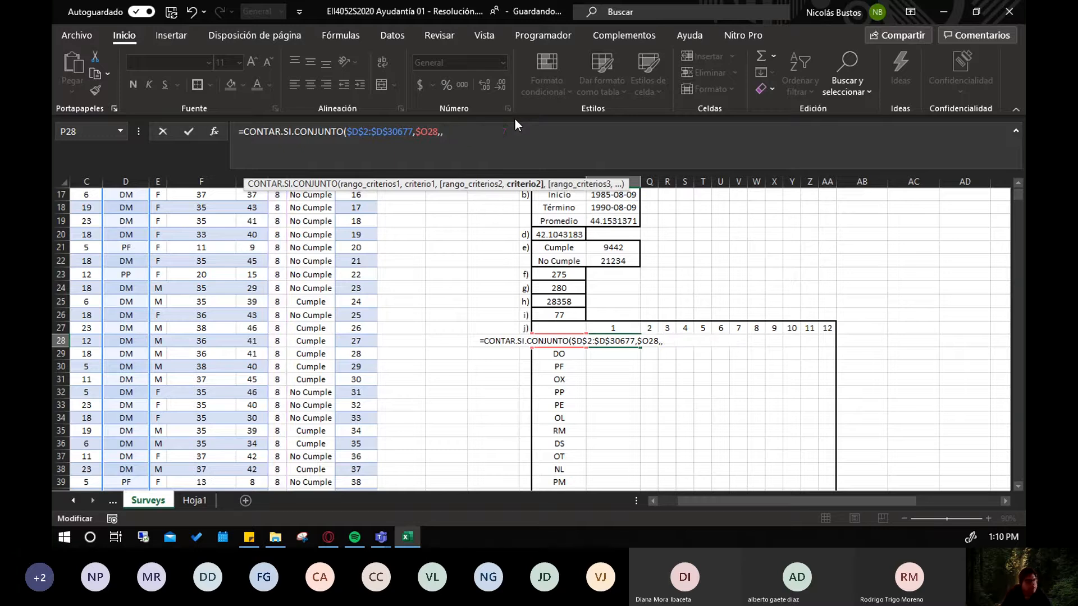
pyautogui.click(608, 329)
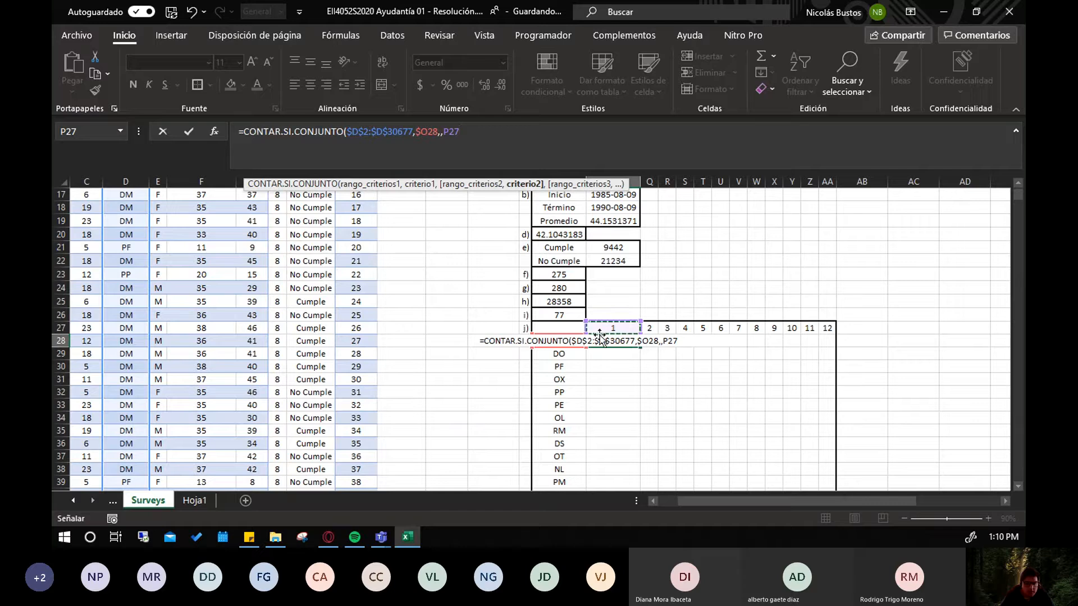
pyautogui.click(450, 130)
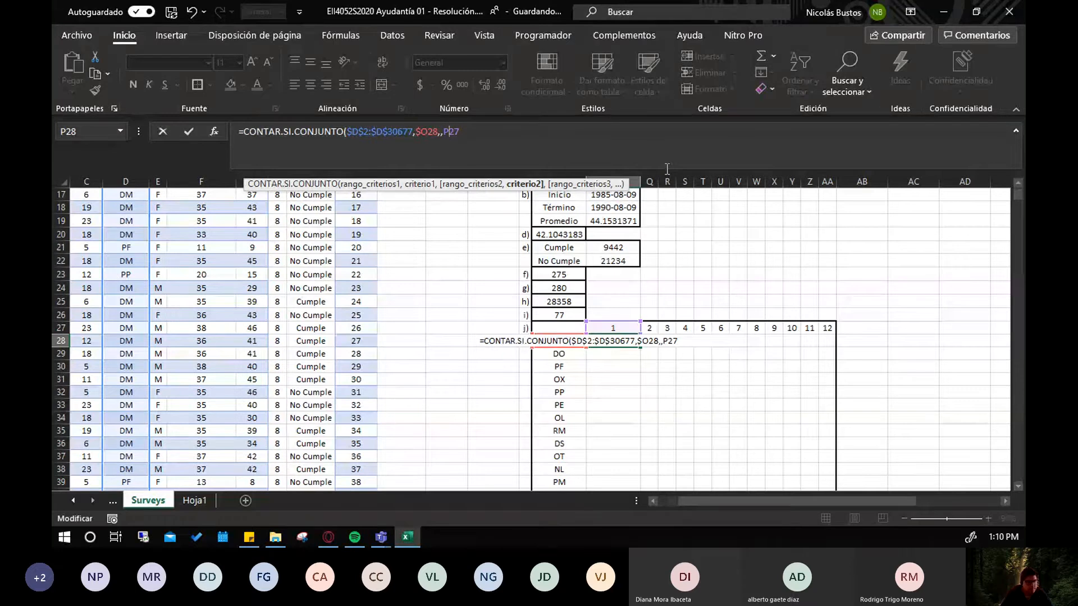
pyautogui.write('$')
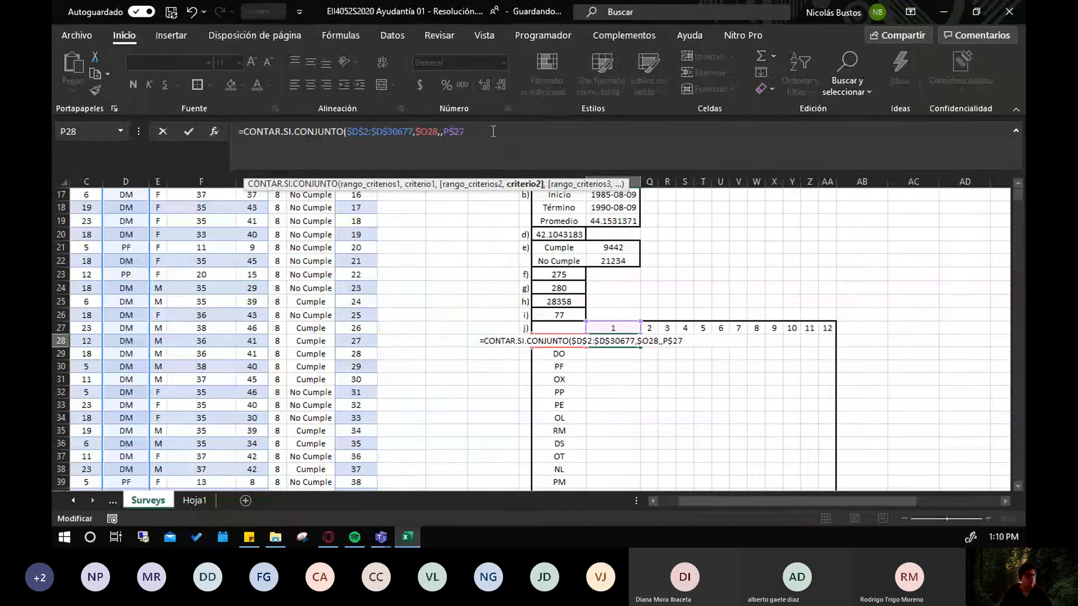
# Set the second criteria range to the Mes data as $H$2:$H$30677, then close and enter the CONTAR.SI.CONJUNTO formula in P28
pyautogui.click(443, 132)
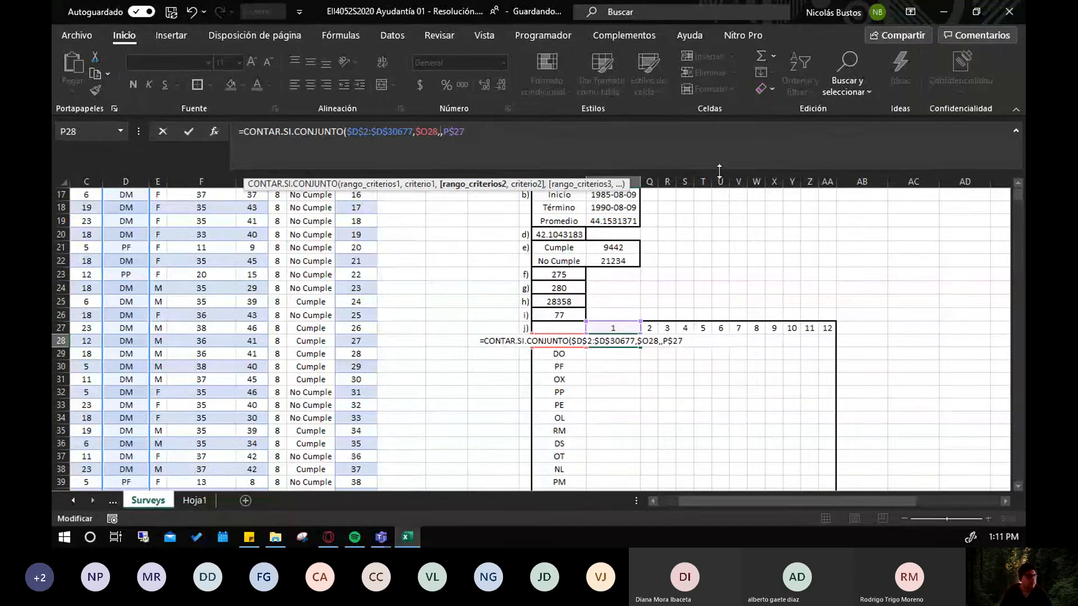
pyautogui.scroll(5, 303, 320)
pyautogui.scroll(1, 303, 321)
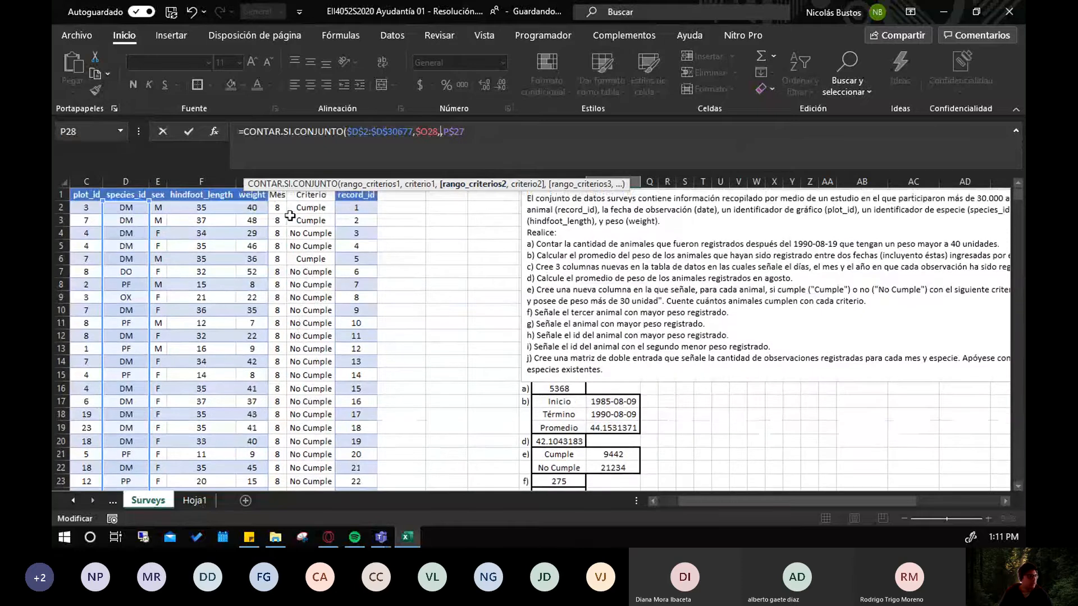
pyautogui.click(277, 208)
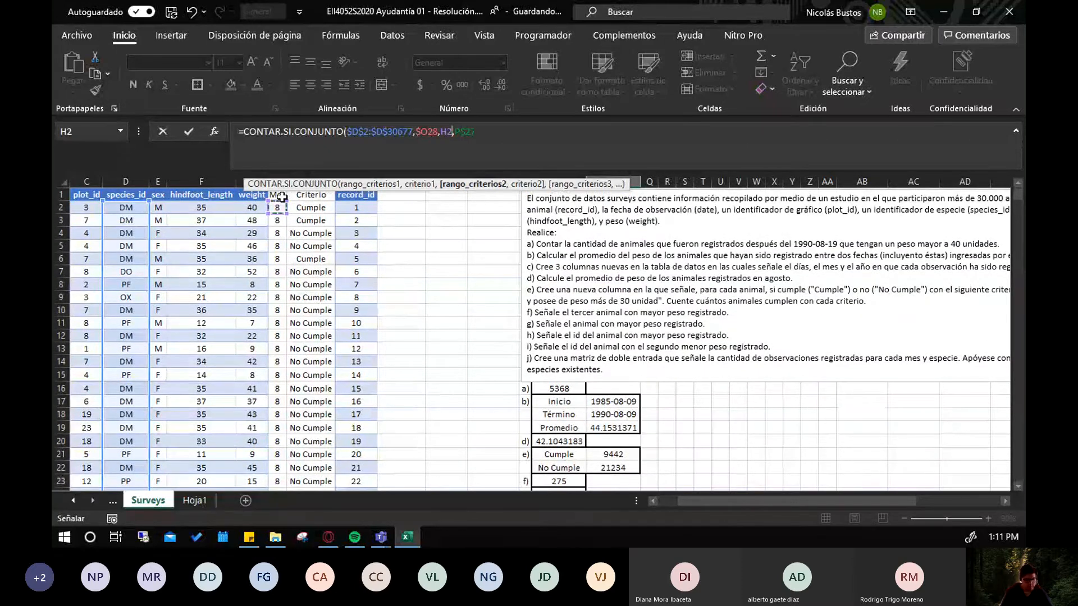
pyautogui.hotkey('ctrl', 'shift', 'Down')
pyautogui.press('F4')
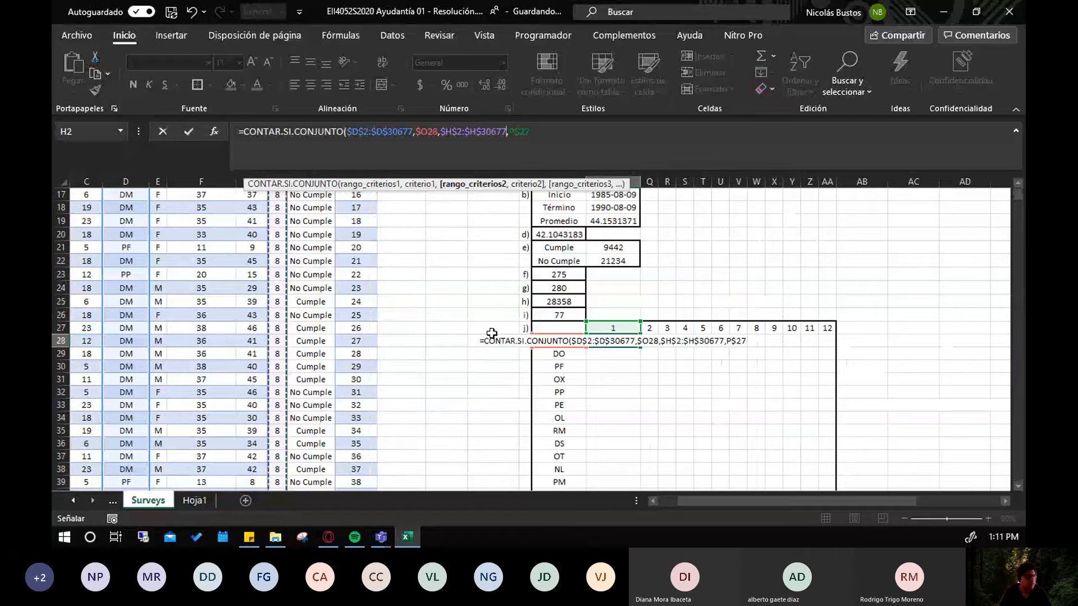
pyautogui.click(554, 135)
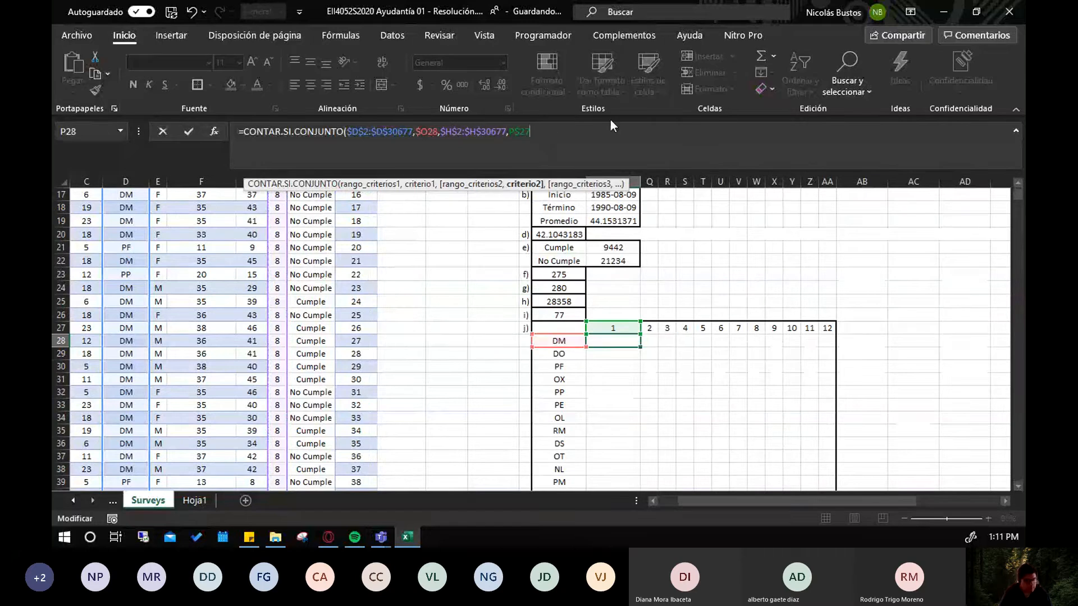
pyautogui.write(')')
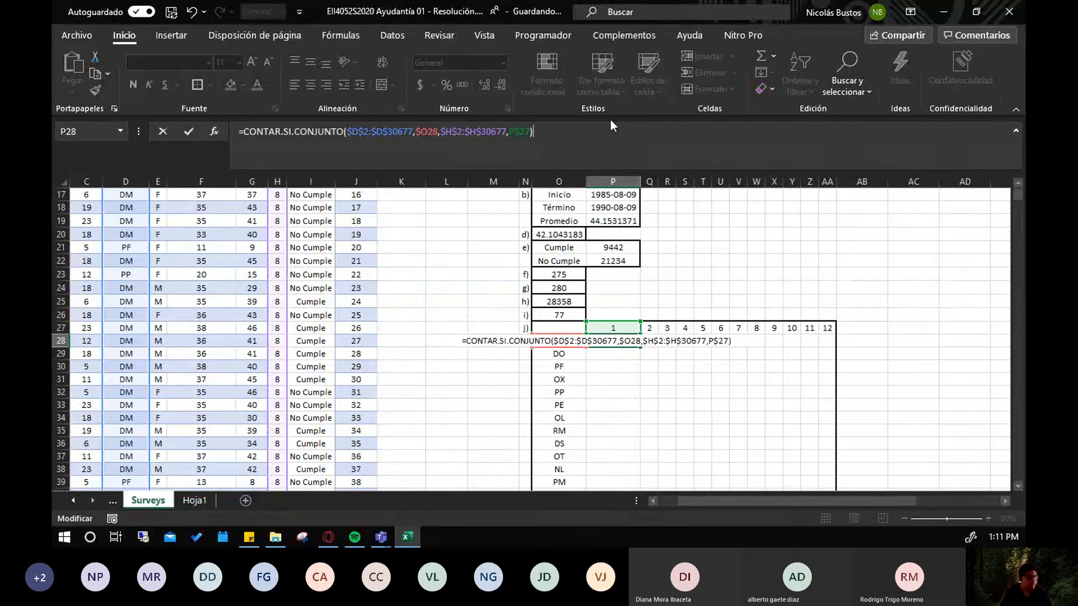
pyautogui.press('Return')
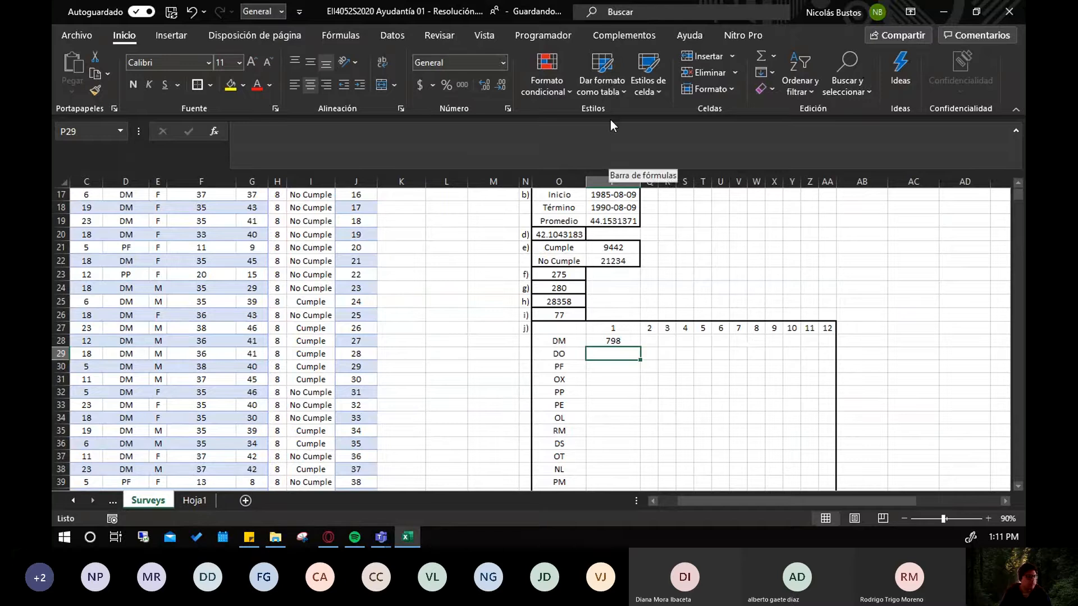
# Review the arguments of the counting formula in P28 without changing them
pyautogui.click(620, 339)
pyautogui.click(399, 132)
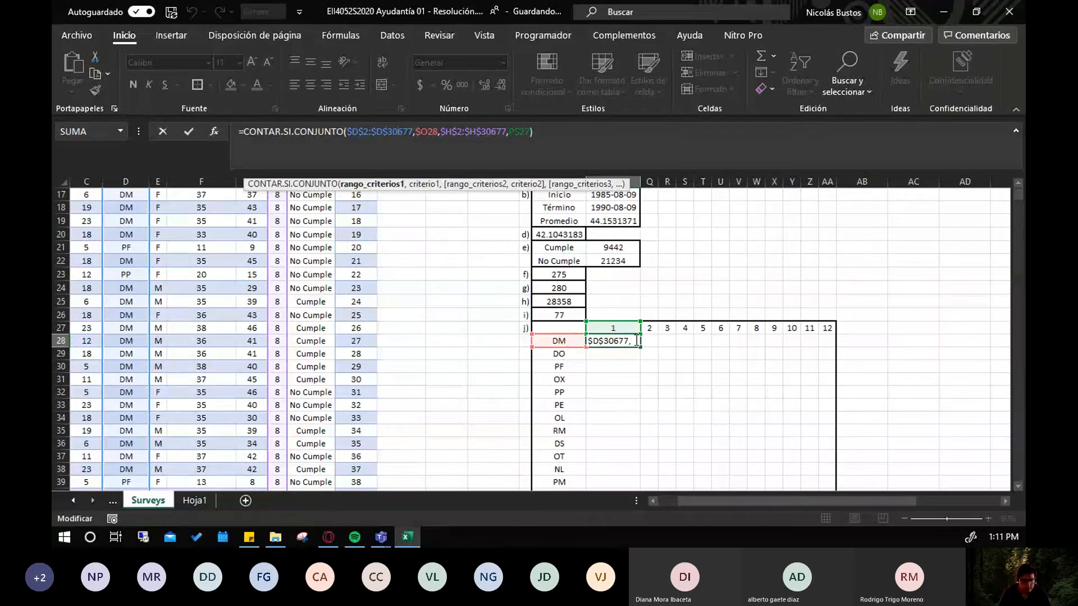
pyautogui.press('Return')
# Test-copy the P28 formula down to P29 and inspect how its first criterion reference adjusts
pyautogui.click(610, 341)
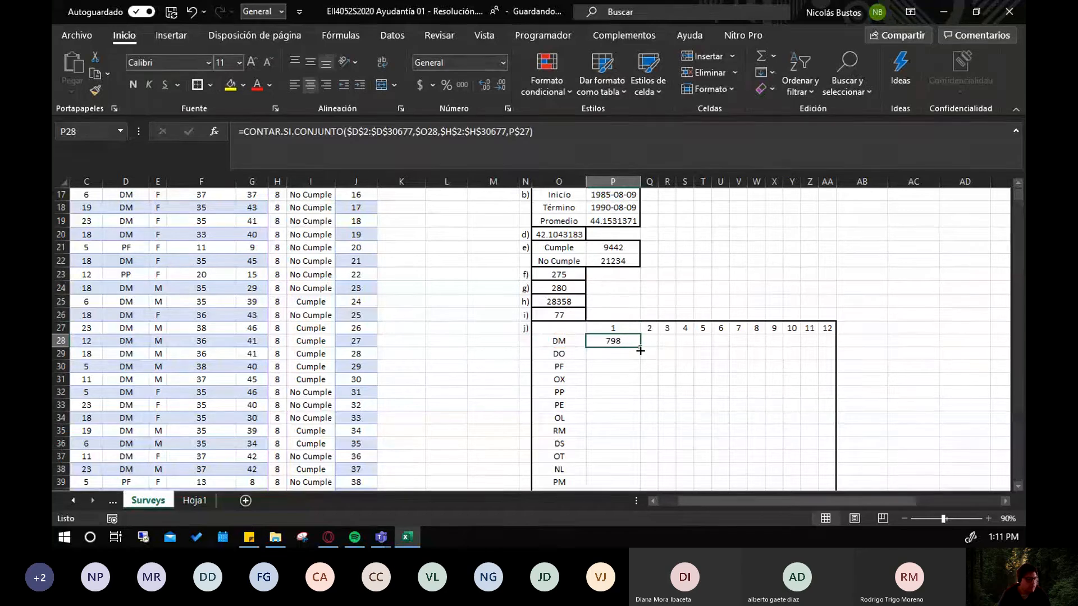
pyautogui.moveTo(640, 350); pyautogui.dragTo(639, 358)
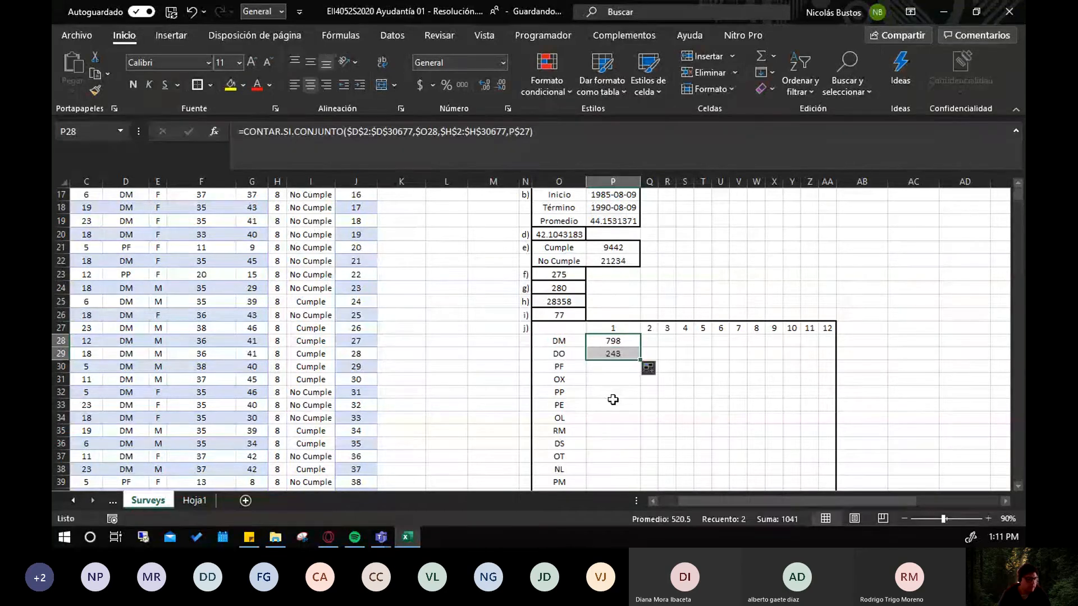
pyautogui.click(612, 354)
pyautogui.click(425, 134)
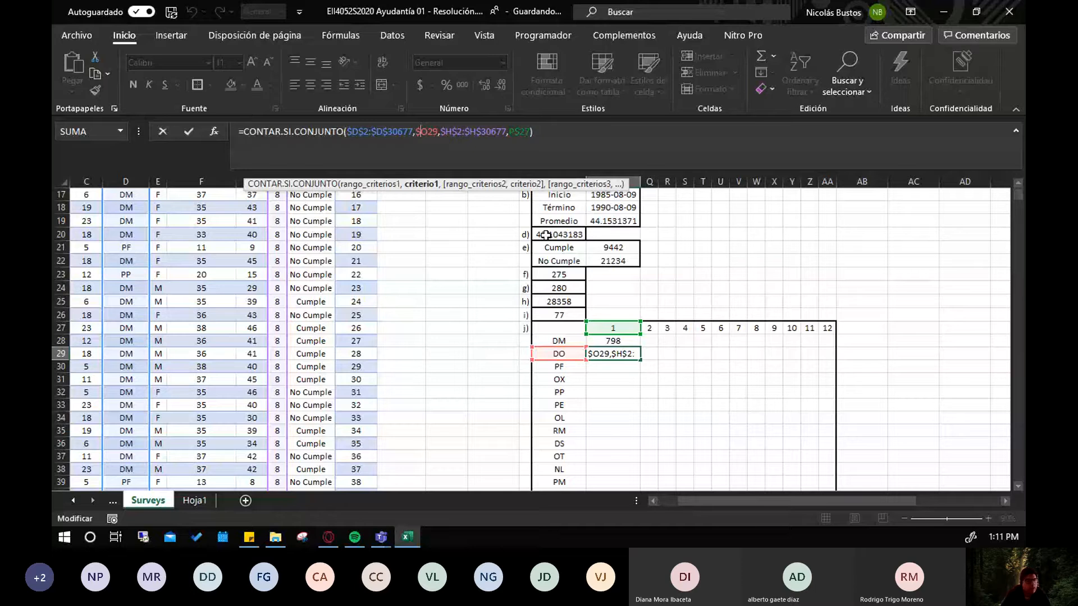
pyautogui.press('Return')
# Test-copy the P28 formula across to Q28, autofit column Q, and inspect both criterion references in the copy
pyautogui.click(611, 343)
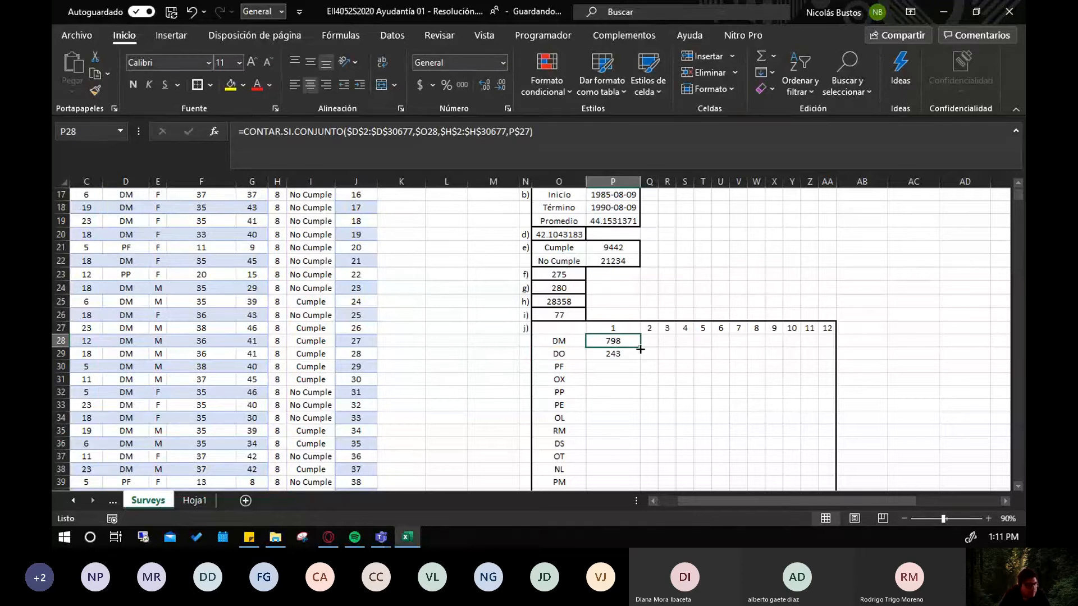
pyautogui.moveTo(640, 349); pyautogui.dragTo(656, 349)
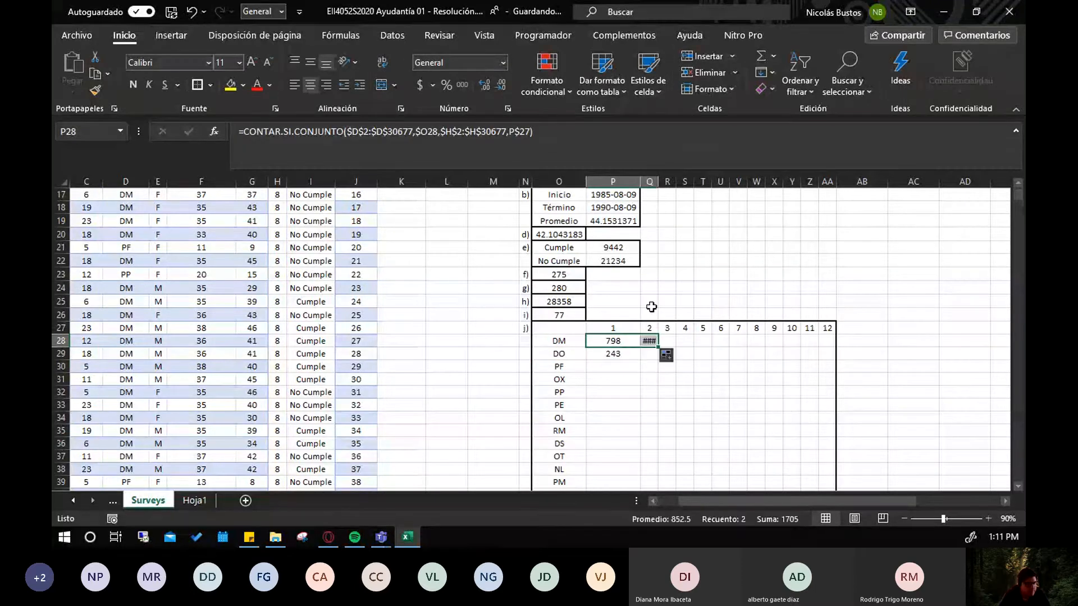
pyautogui.doubleClick(660, 180)
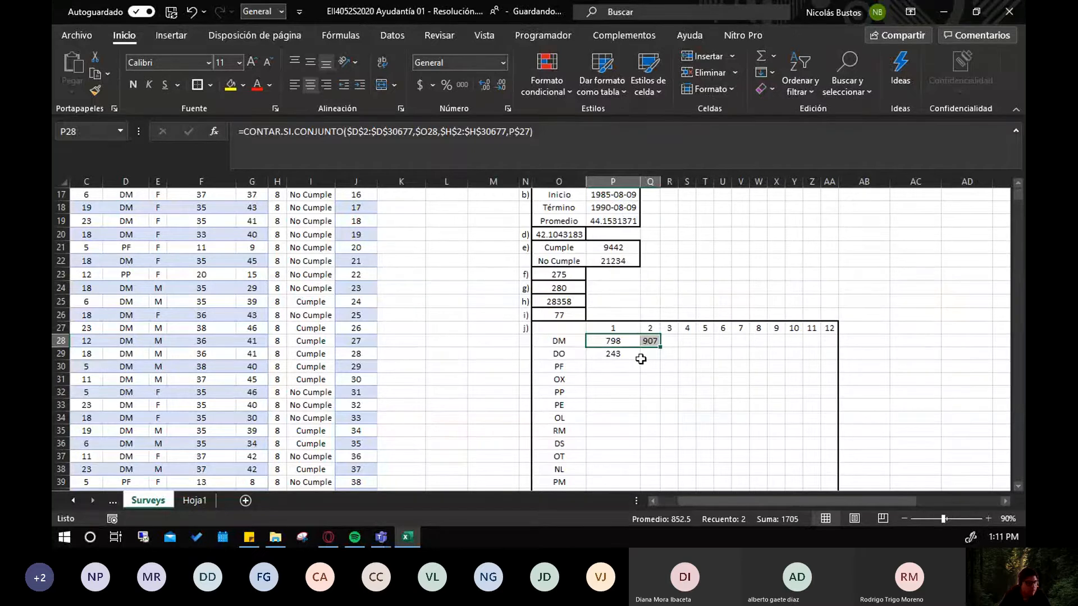
pyautogui.click(647, 342)
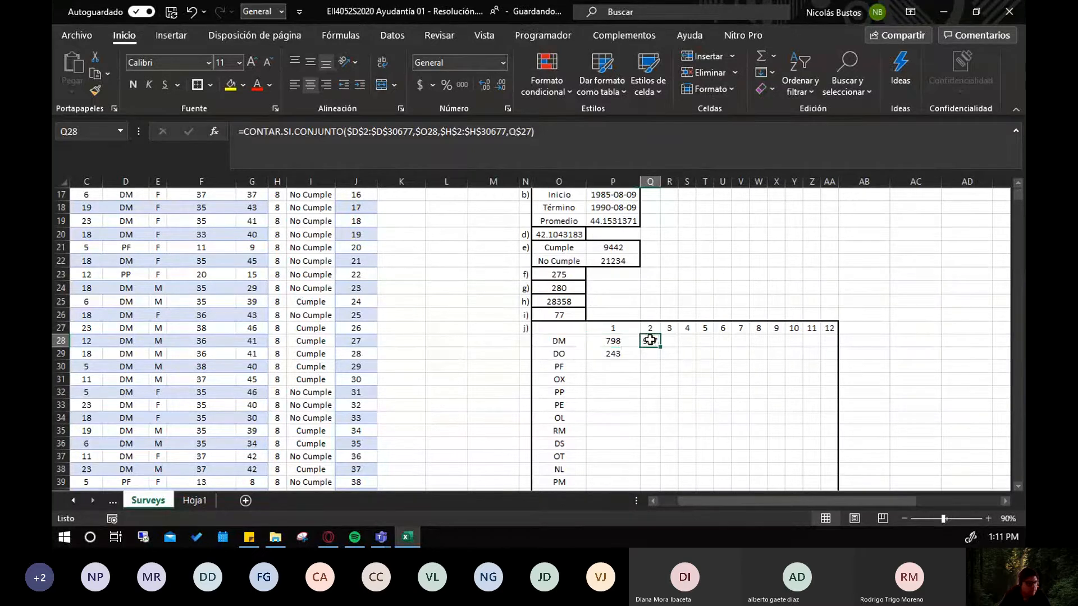
pyautogui.click(517, 133)
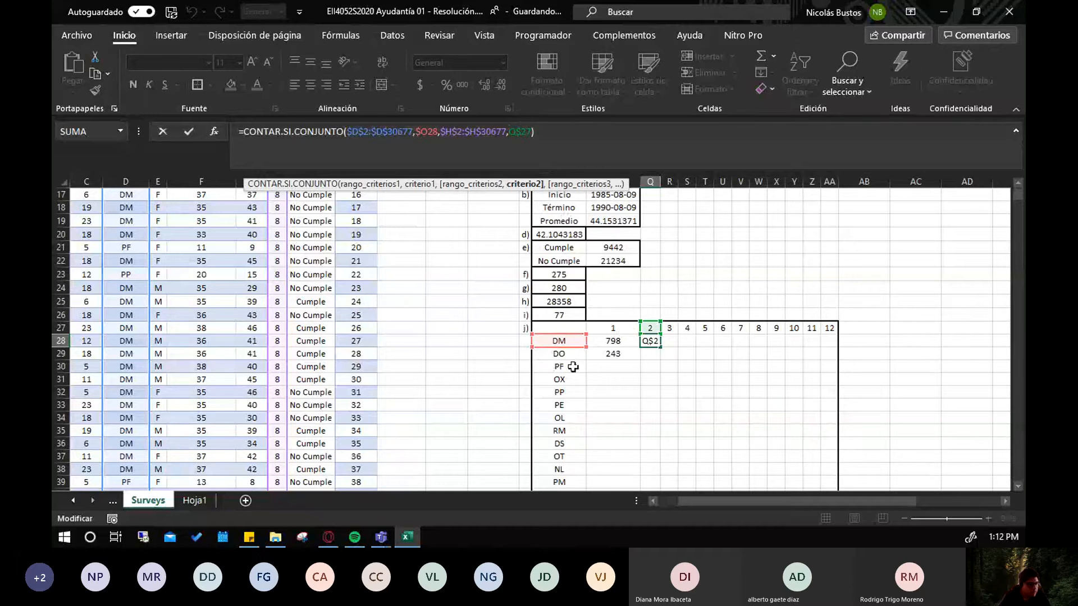
pyautogui.click(421, 131)
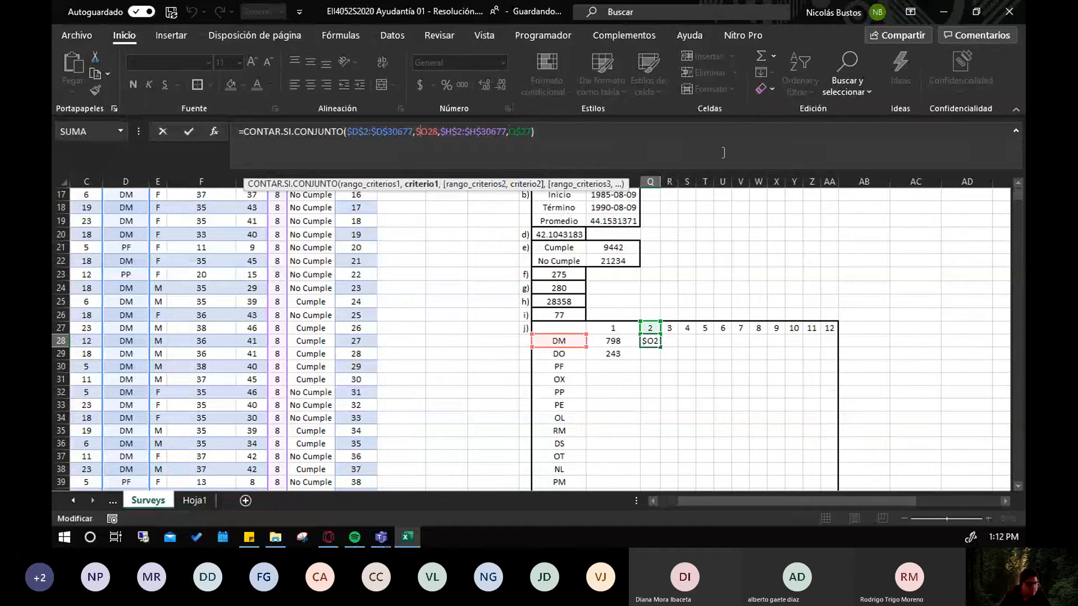
pyautogui.press('Return')
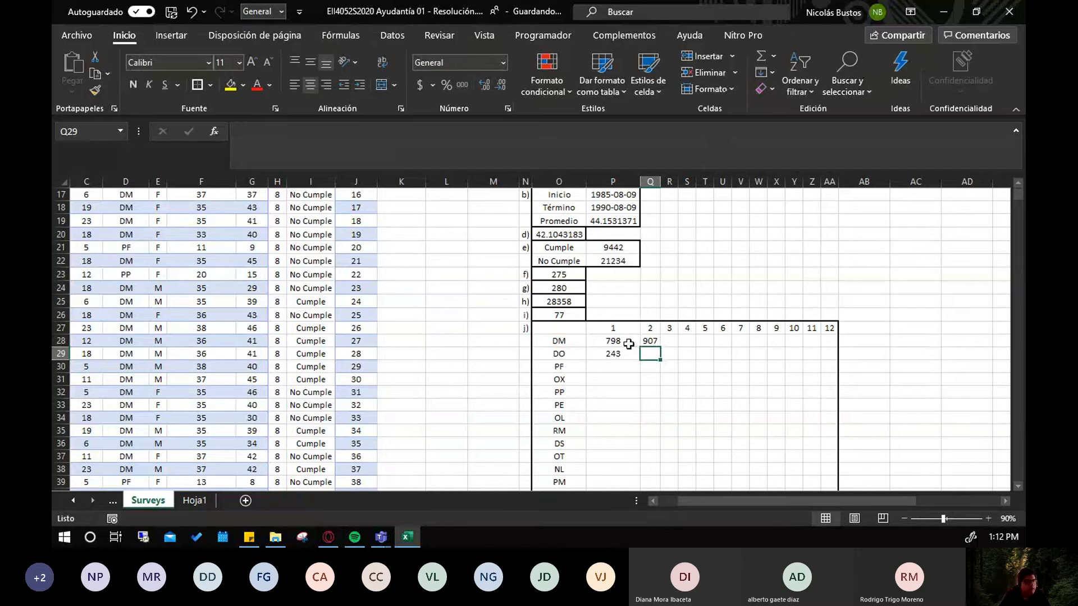
# Fill the P28 formula across the DM row through month 12 in AA28
pyautogui.click(634, 343)
pyautogui.moveTo(642, 349); pyautogui.dragTo(849, 342)
pyautogui.scroll(-2, 842, 276)
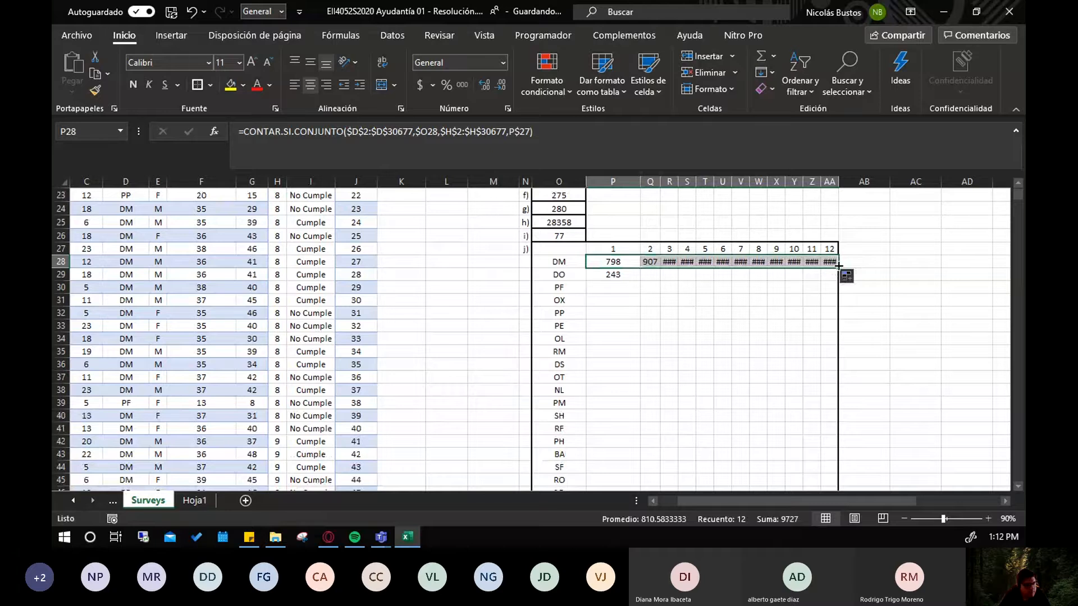
# Clear the test copy in P29 and fill the formulas of P28:AA28 down through all the species rows
pyautogui.click(596, 275)
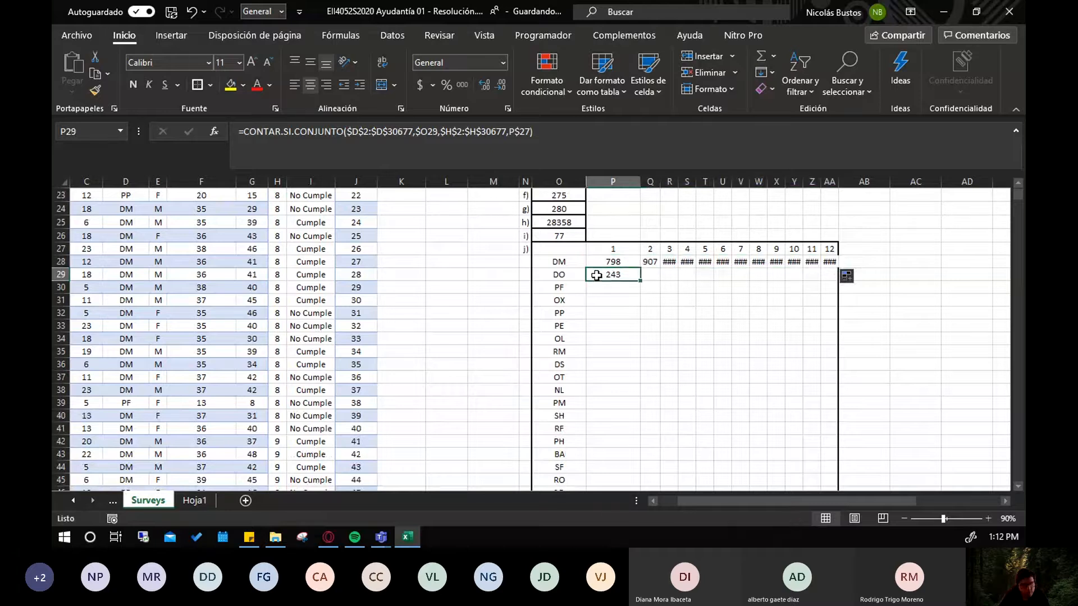
pyautogui.moveTo(607, 262); pyautogui.dragTo(835, 264)
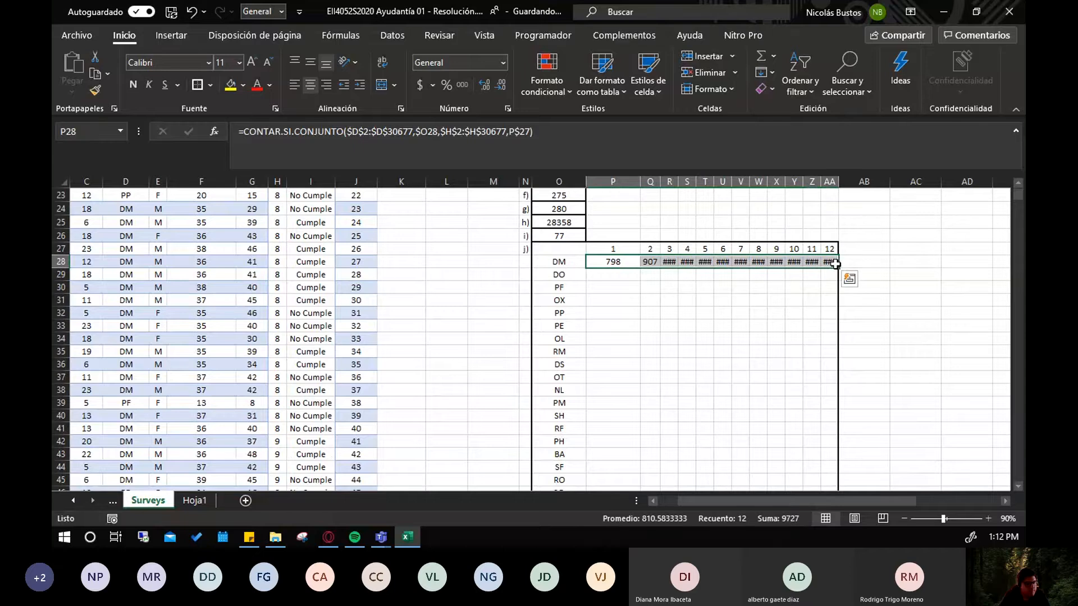
pyautogui.doubleClick(839, 271)
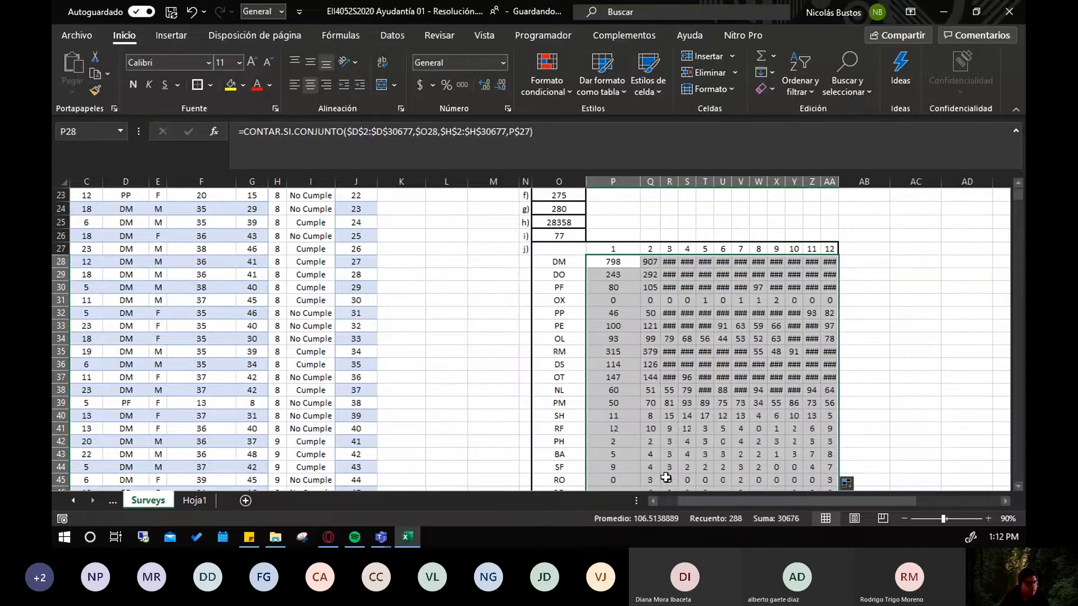
# Autofit the widths of columns P to AA and apply an outside border around the matrix O27:AA51
pyautogui.moveTo(596, 179); pyautogui.dragTo(824, 182)
pyautogui.doubleClick(821, 182)
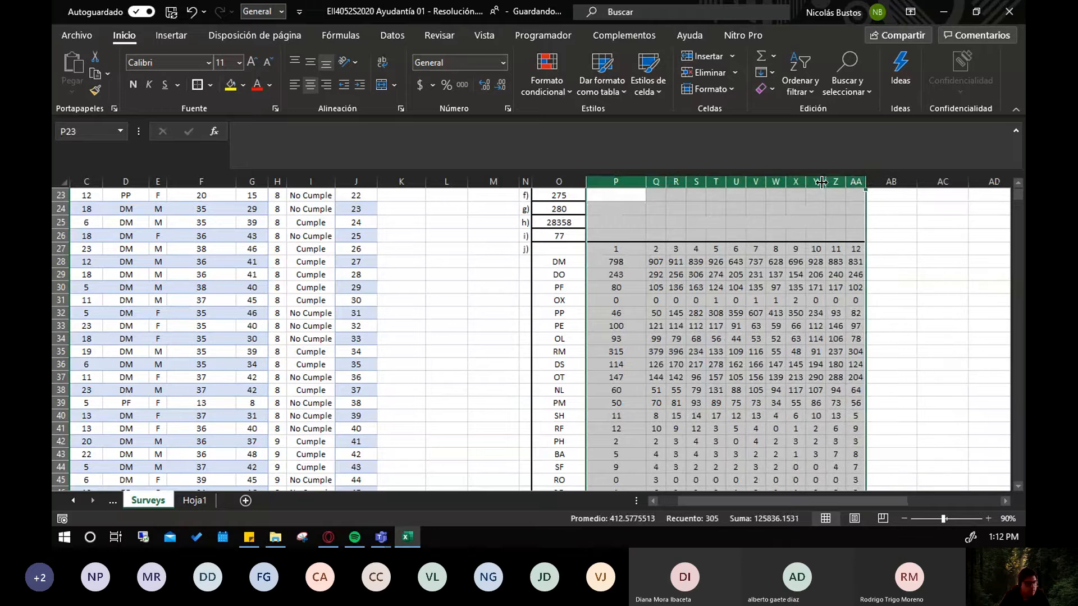
pyautogui.click(893, 300)
pyautogui.moveTo(568, 251); pyautogui.dragTo(857, 375)
pyautogui.click(197, 84)
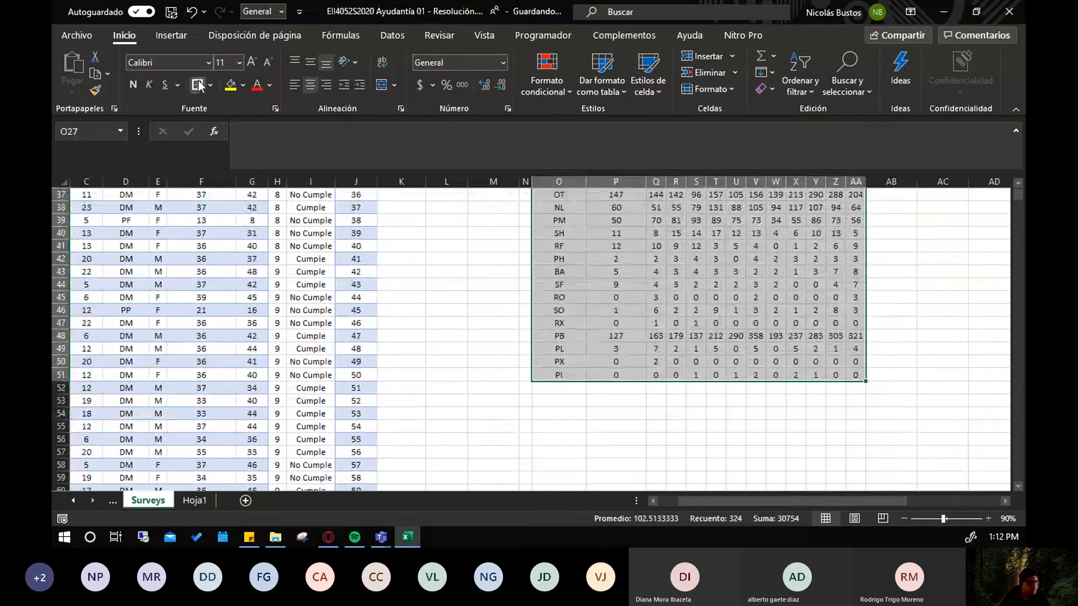
pyautogui.scroll(7, 673, 336)
pyautogui.click(834, 328)
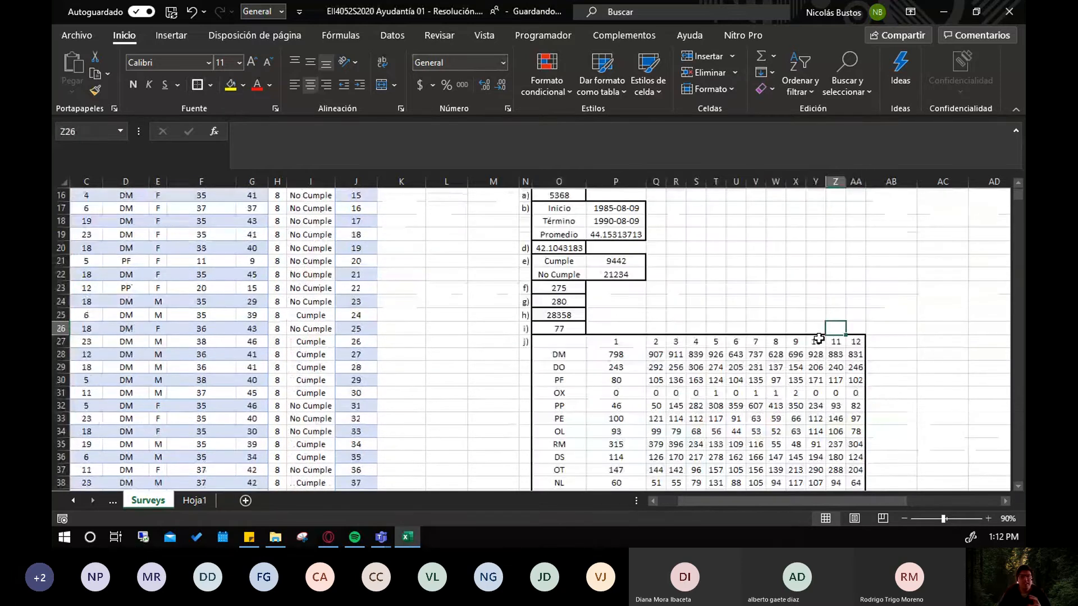
# Examine the matrix's species labels in column O and its month headers in row 27
pyautogui.scroll(-1, 517, 478)
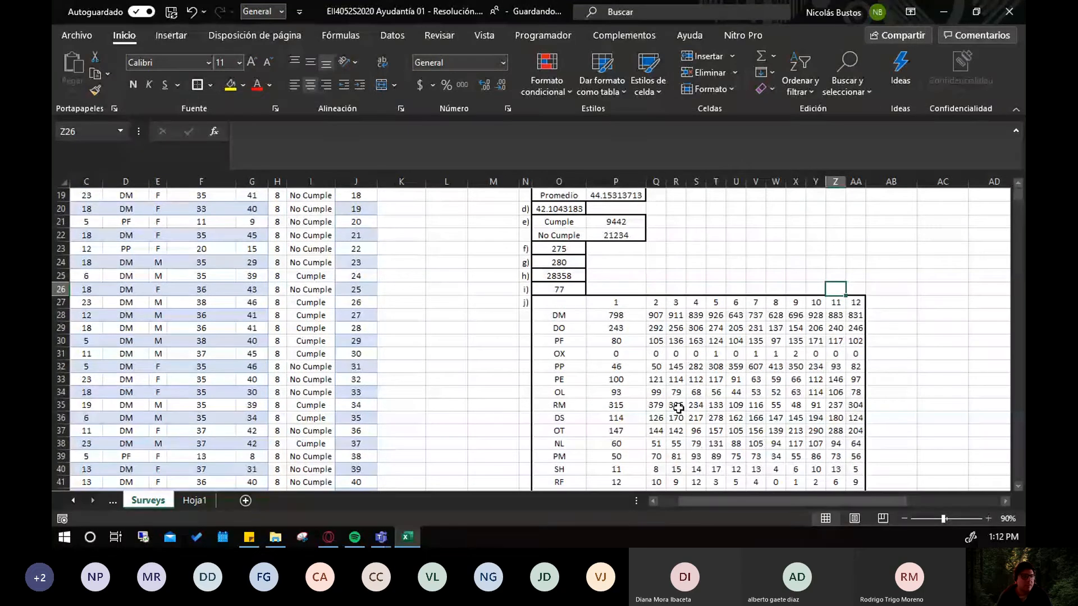
pyautogui.scroll(-2, 678, 408)
pyautogui.click(572, 239)
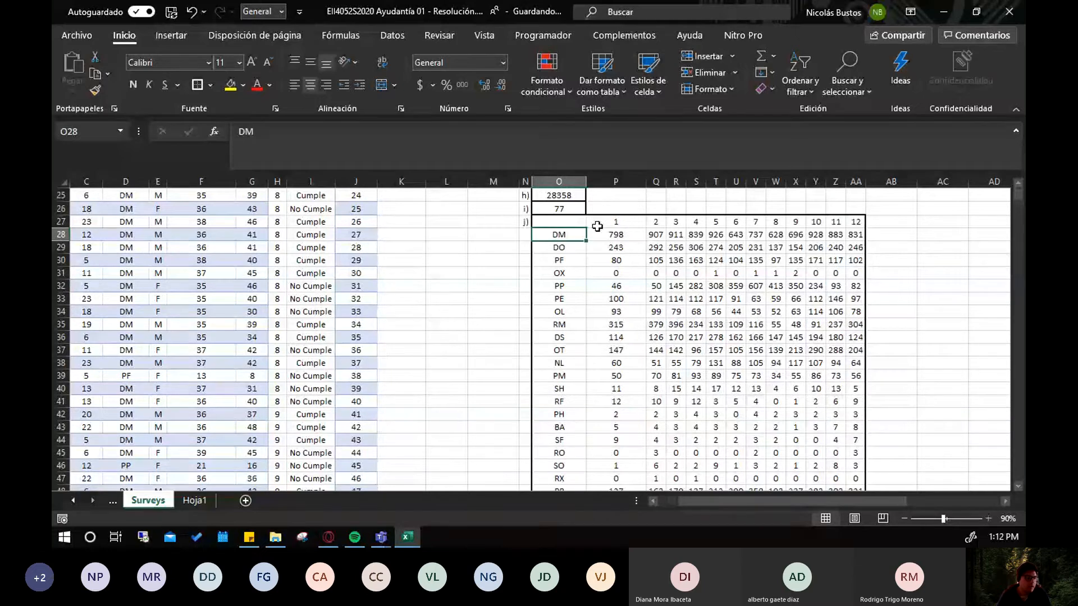
pyautogui.click(676, 222)
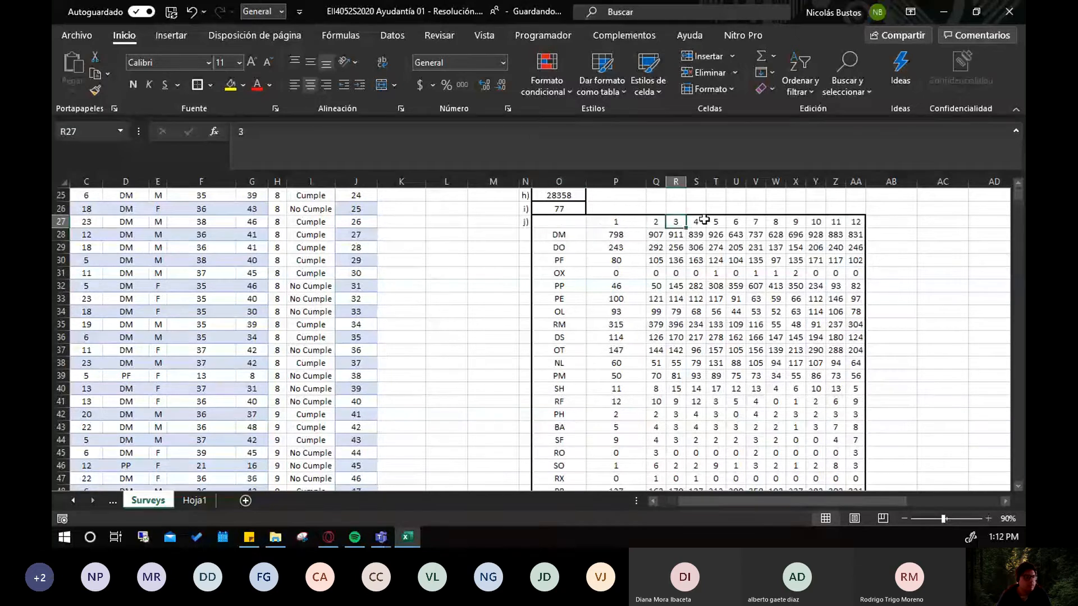
pyautogui.click(698, 224)
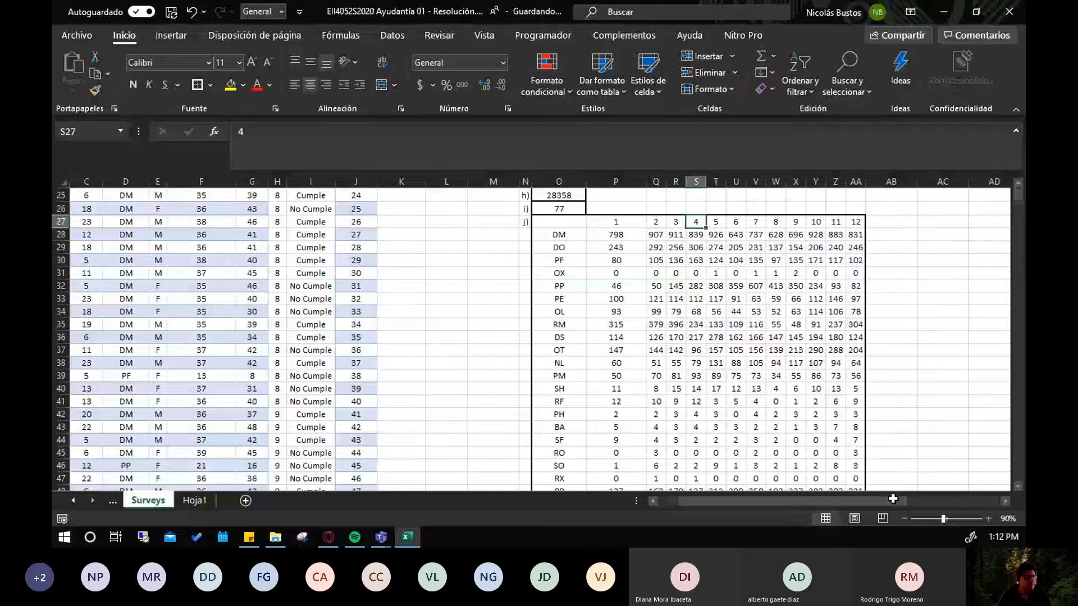
pyautogui.click(946, 285)
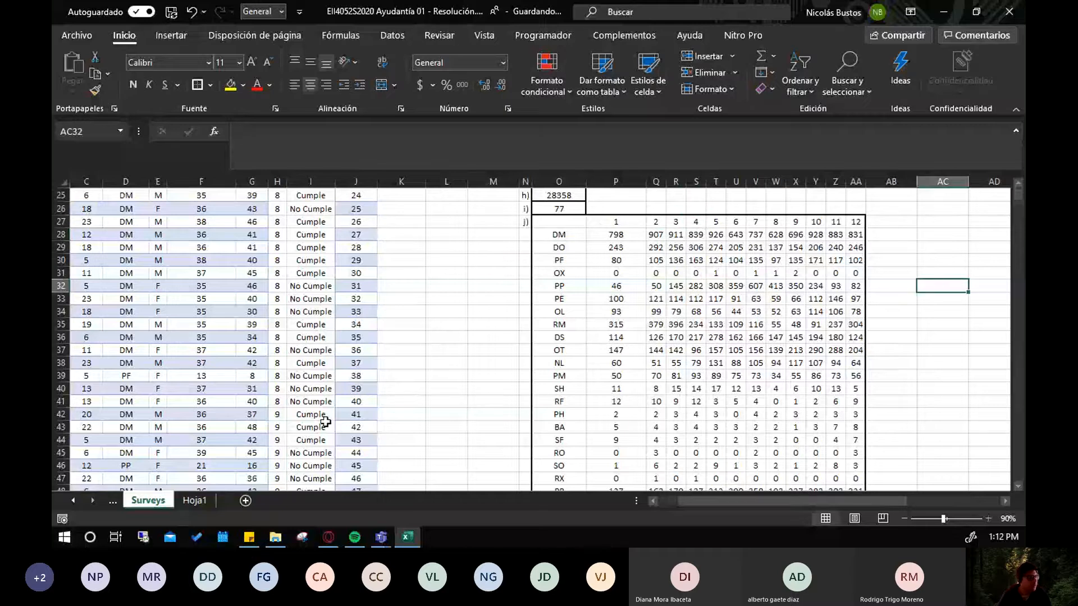
# Permanently delete the helper sheet Hoja1 from the workbook
pyautogui.rightClick(193, 503)
pyautogui.click(224, 330)
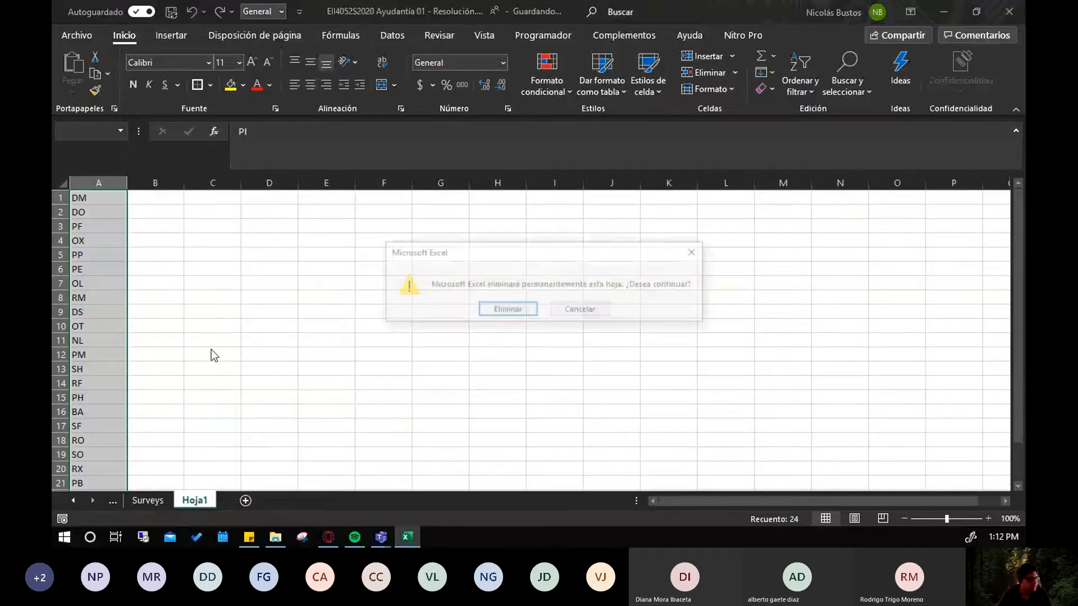
pyautogui.click(507, 316)
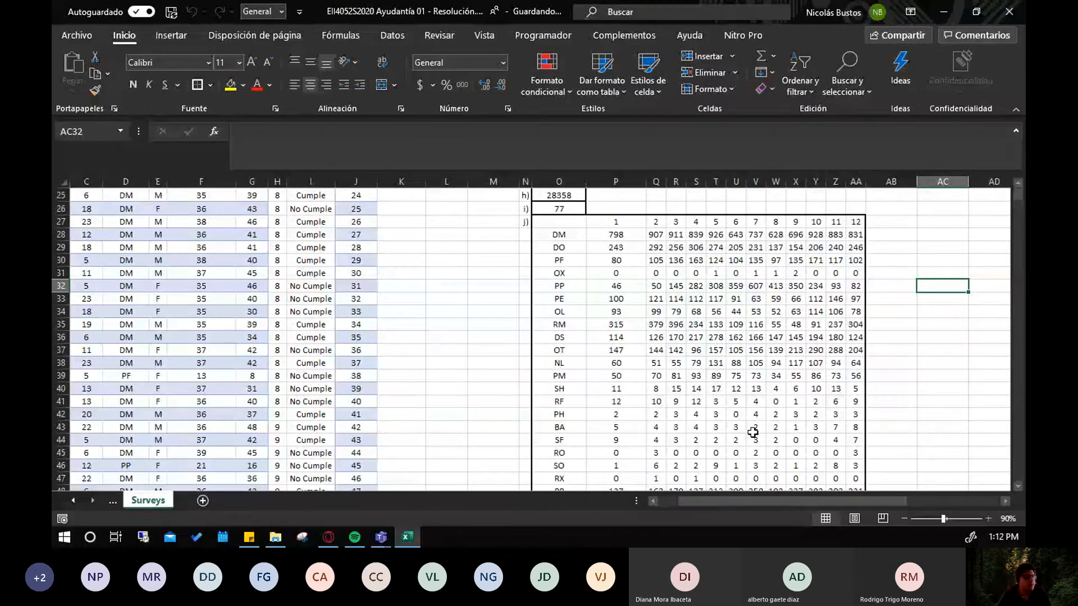
# Check the counting formulas in Q28 and P28 and look over the matrix down to its last species row
pyautogui.scroll(-1, 753, 434)
pyautogui.scroll(4, 752, 434)
pyautogui.click(658, 276)
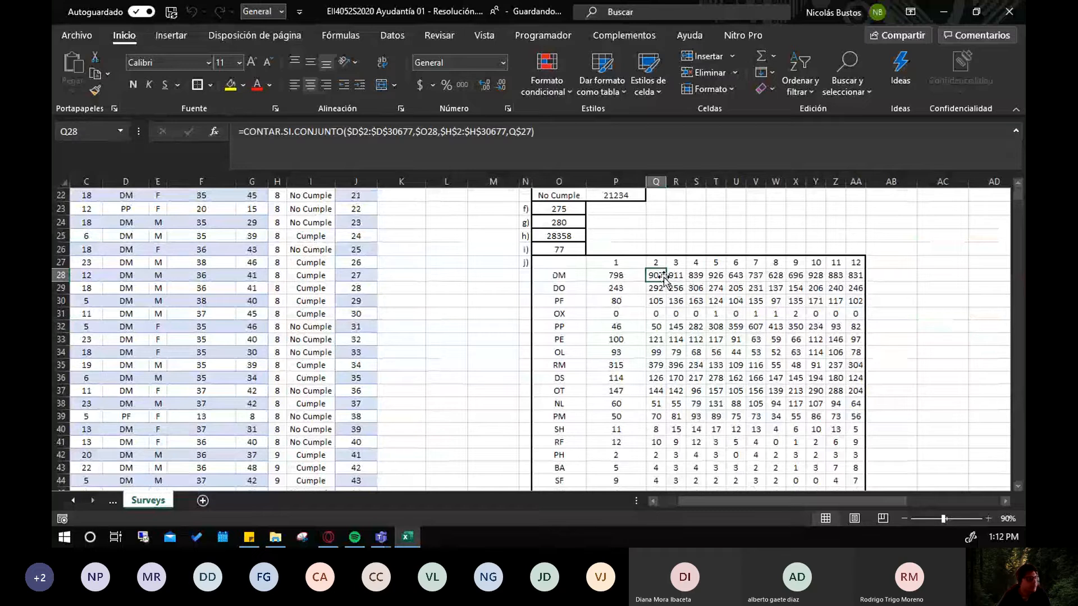
pyautogui.click(621, 276)
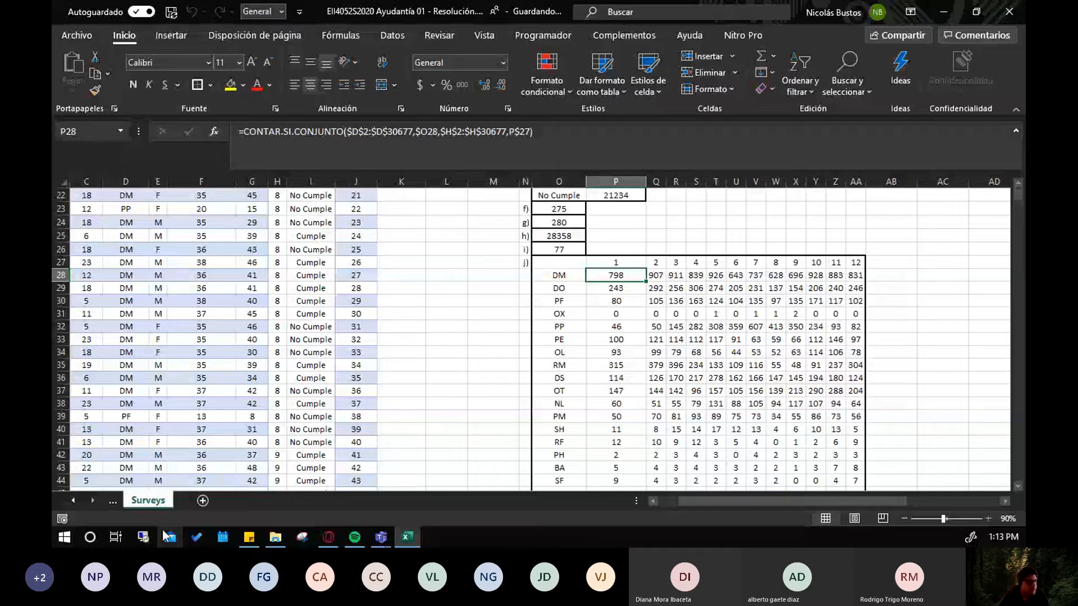
pyautogui.scroll(-5, 761, 359)
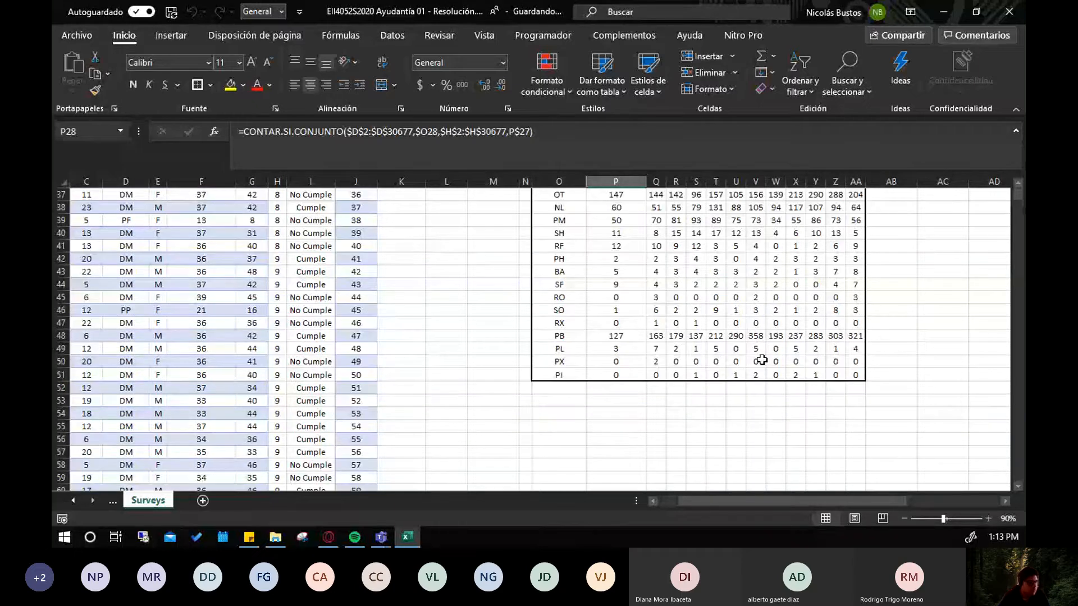
# Switch to the Matrices sheet and look over its exercises and the given matrices A and B
pyautogui.scroll(11, 762, 360)
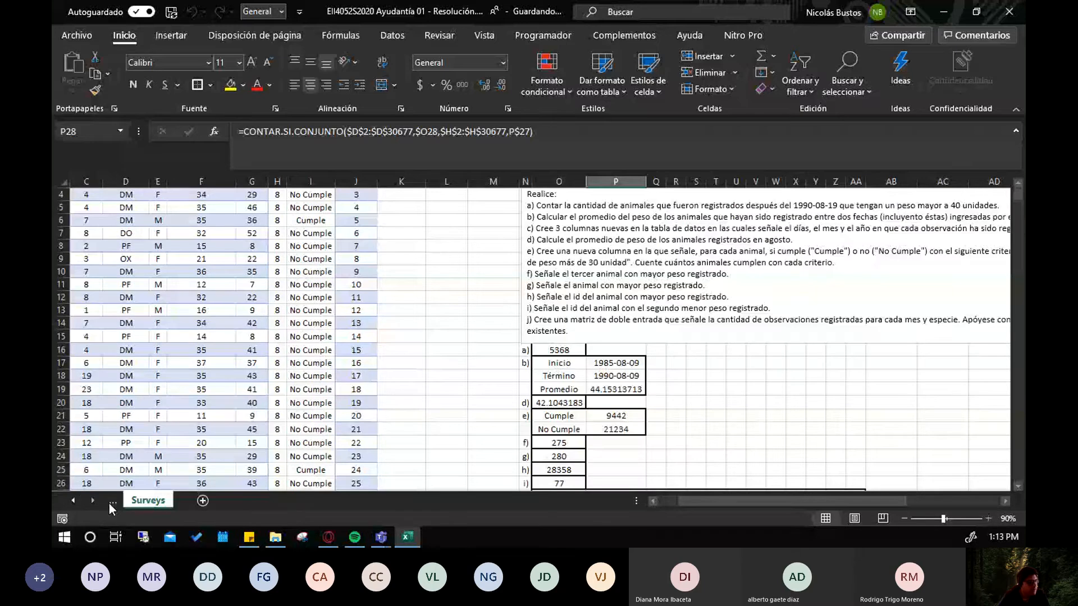
pyautogui.click(112, 502)
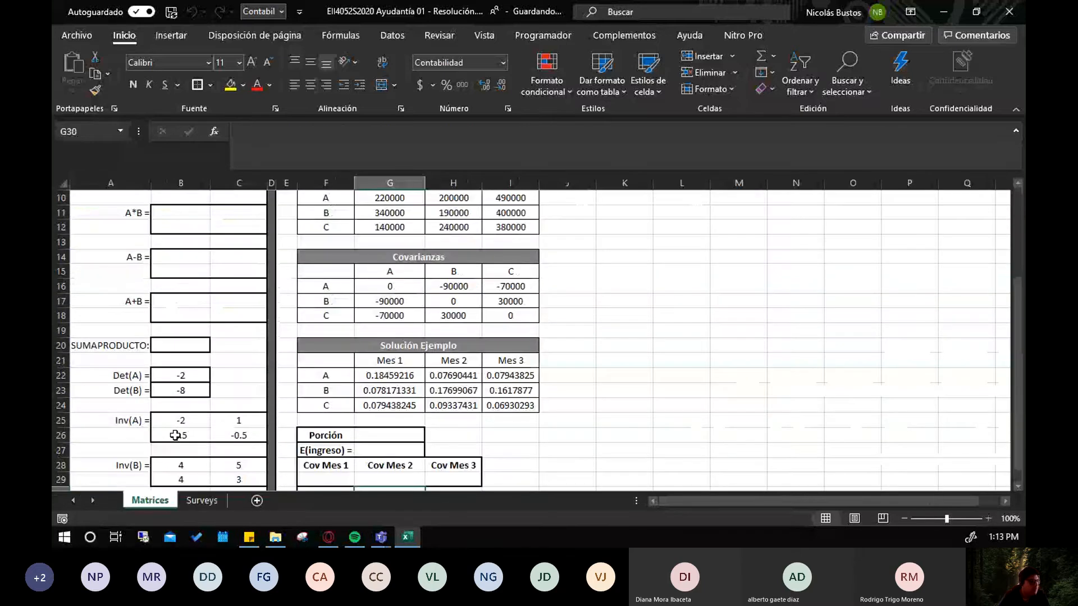
pyautogui.scroll(-2, 176, 436)
pyautogui.scroll(5, 201, 398)
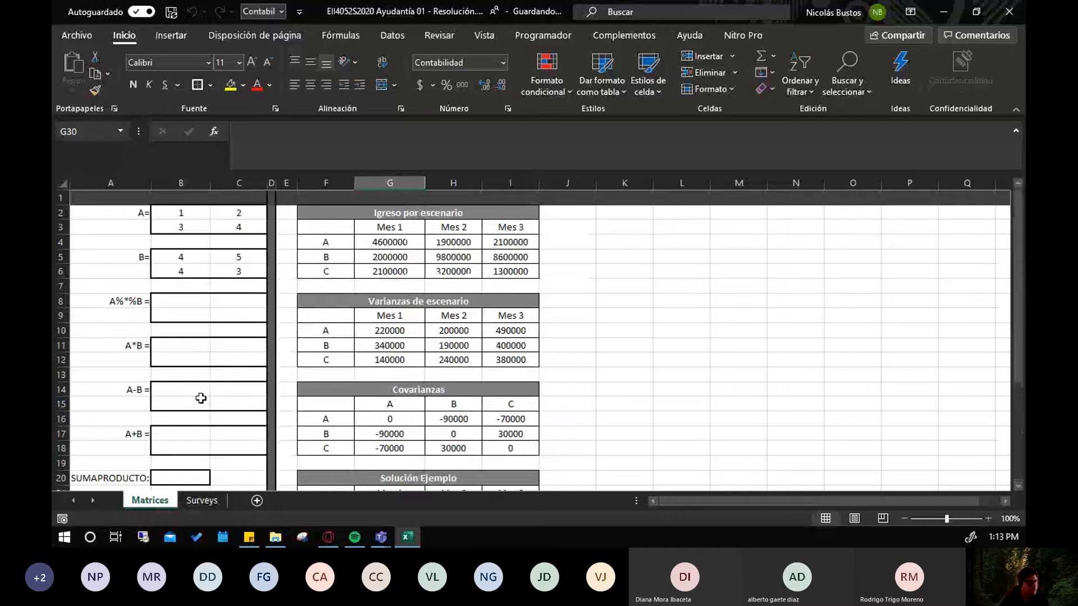
pyautogui.moveTo(188, 215); pyautogui.dragTo(236, 227)
pyautogui.click(179, 258)
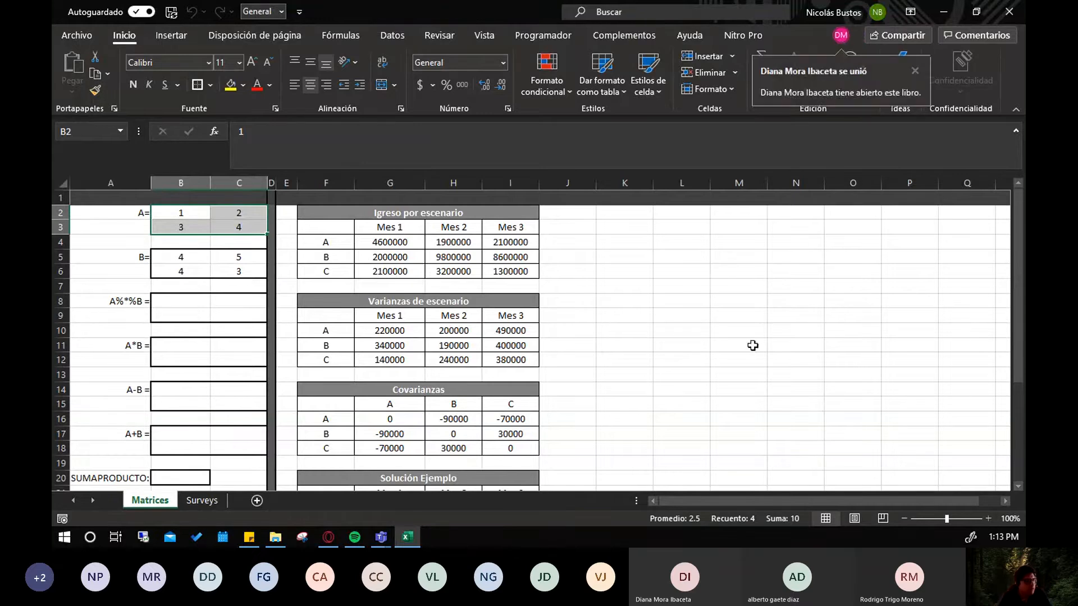
pyautogui.click(683, 331)
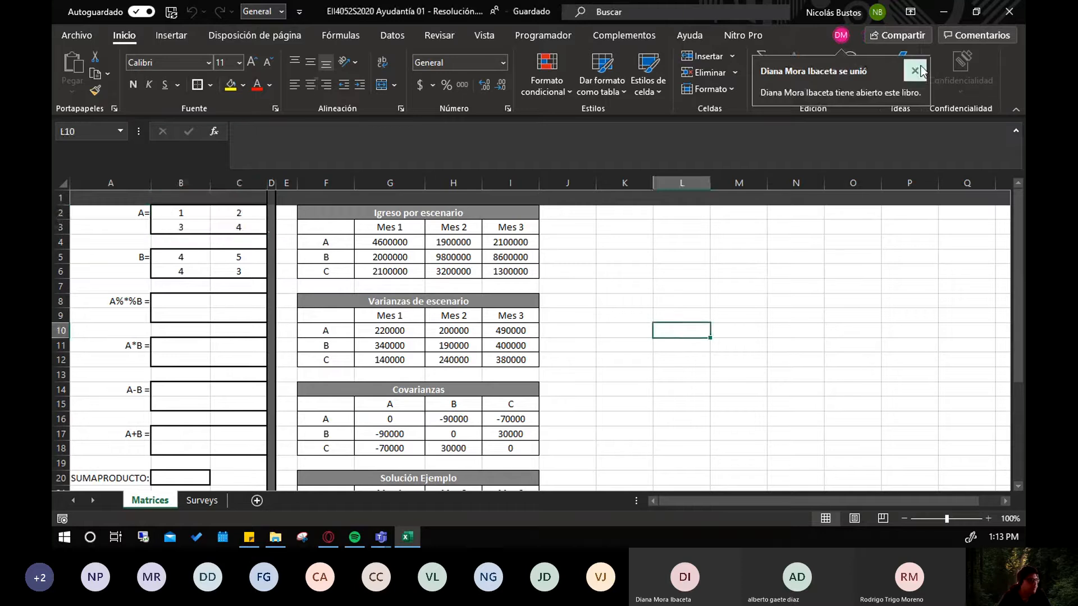
# Examine the entries of matrix A in B2:C3 cell by cell
pyautogui.moveTo(177, 211); pyautogui.dragTo(223, 225)
pyautogui.click(186, 213)
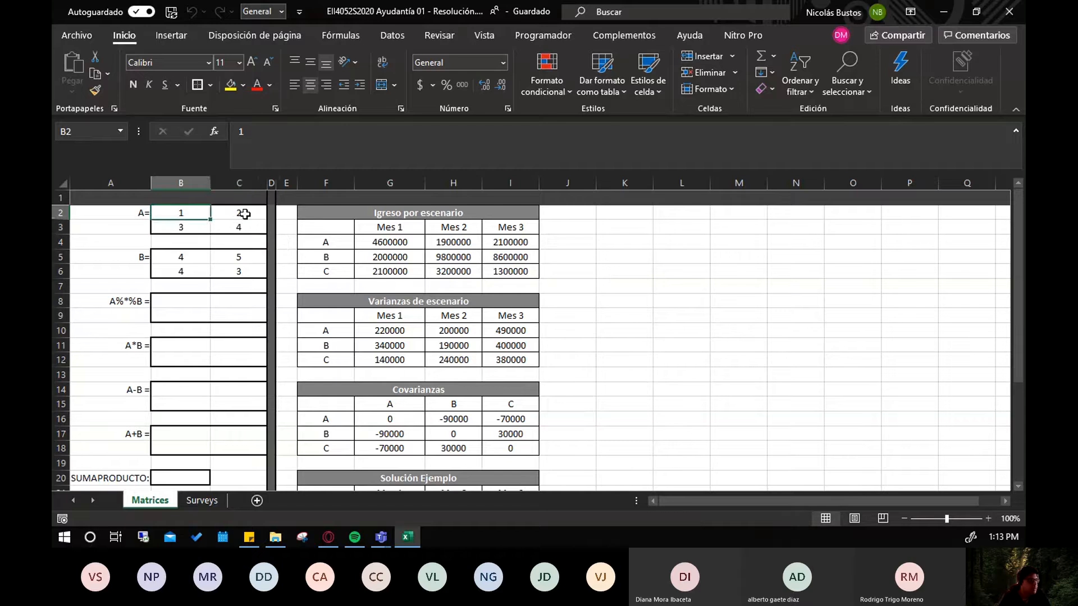
pyautogui.click(247, 214)
pyautogui.click(239, 227)
pyautogui.click(183, 231)
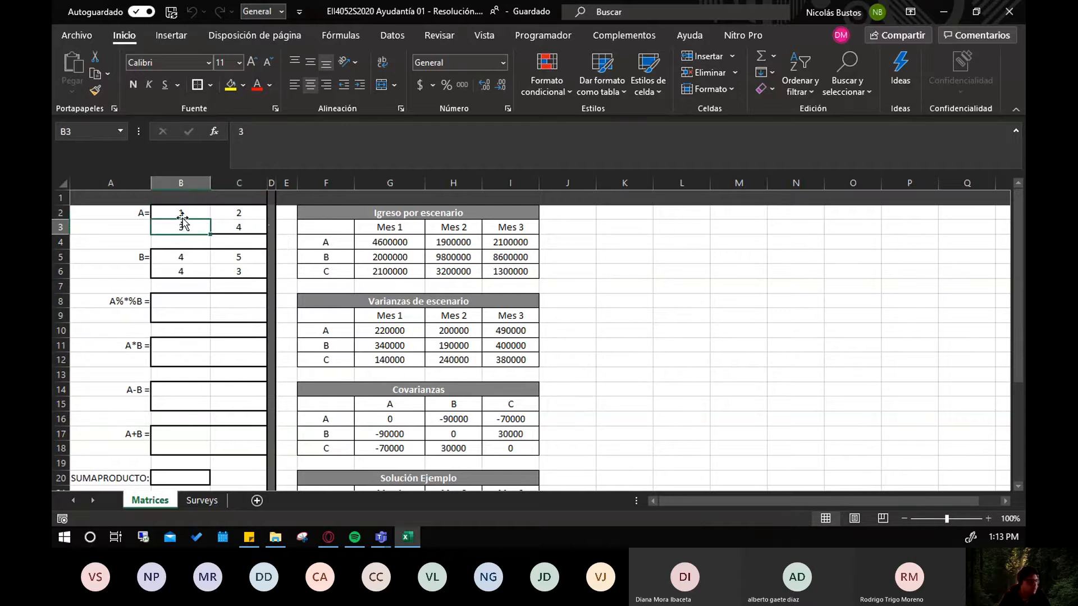
pyautogui.click(180, 210)
pyautogui.click(233, 213)
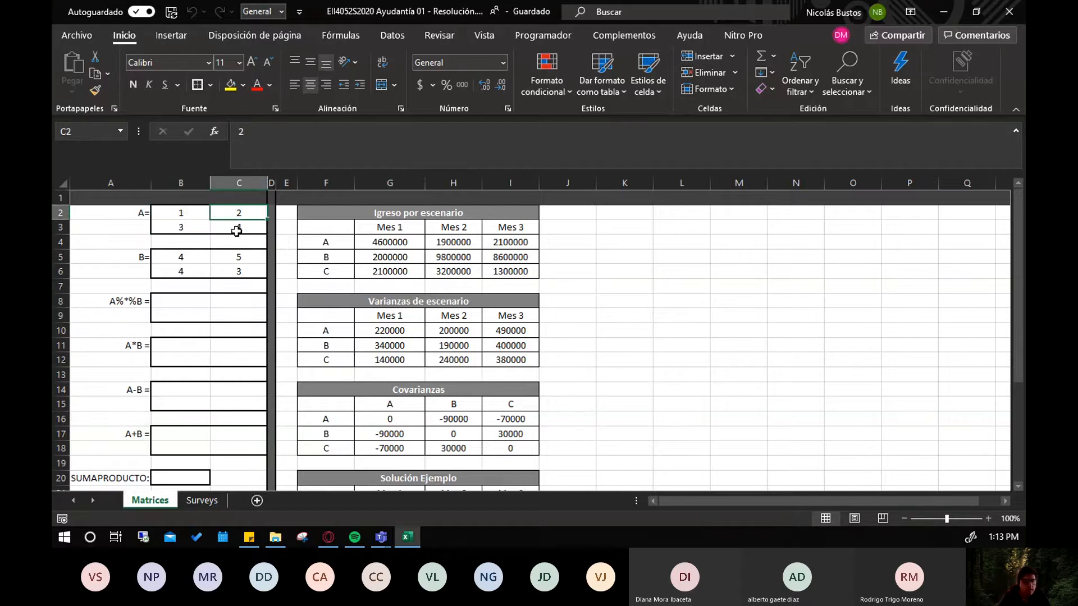
pyautogui.click(234, 230)
pyautogui.click(183, 228)
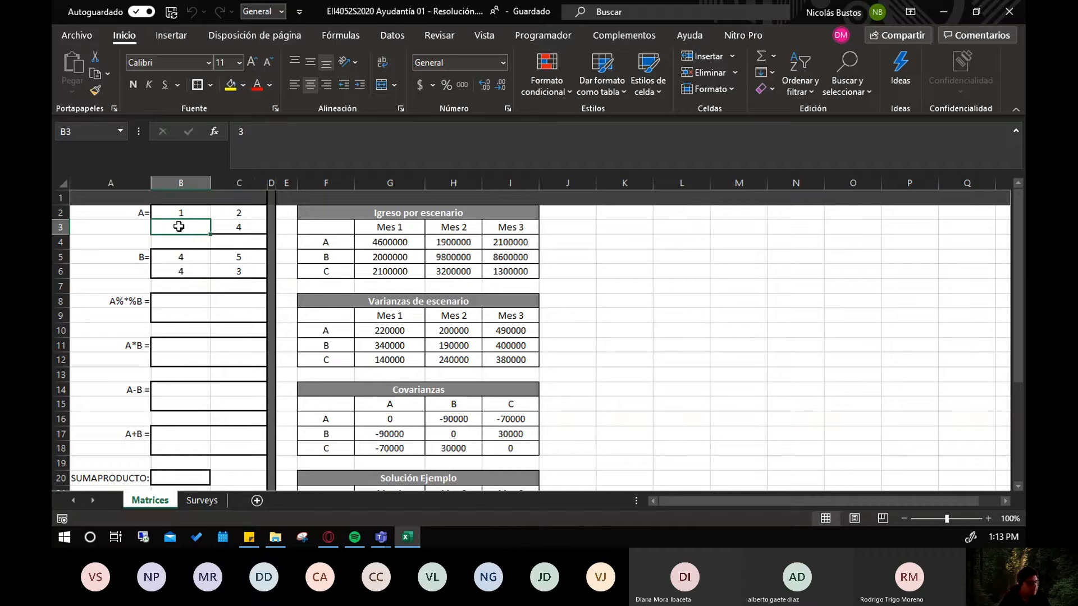
# Apply an outside border around matrix A in B2:C3
pyautogui.moveTo(181, 212); pyautogui.dragTo(236, 228)
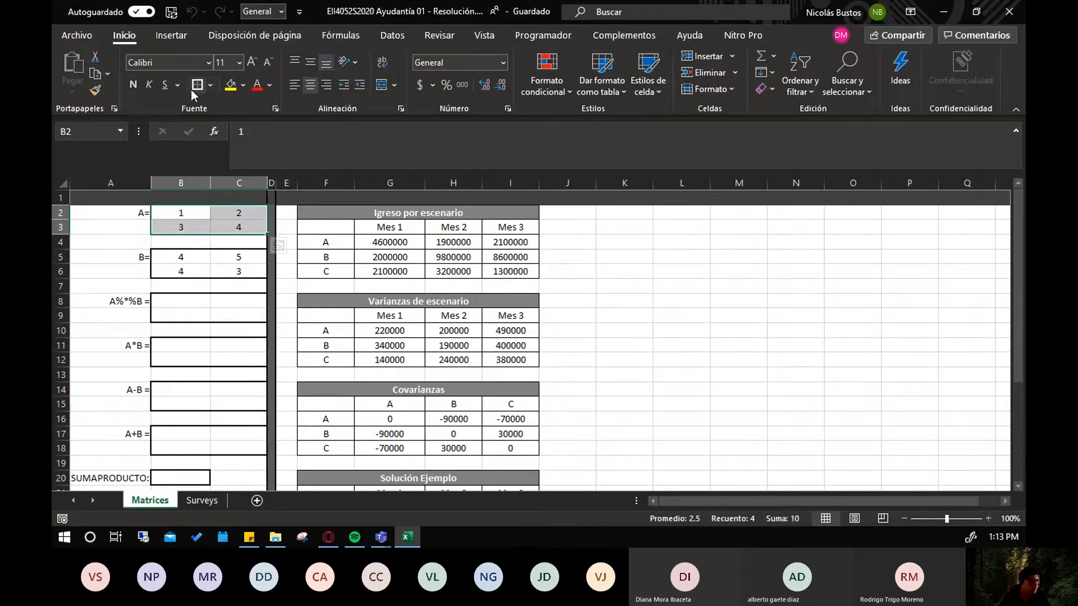
pyautogui.click(194, 87)
pyautogui.click(200, 270)
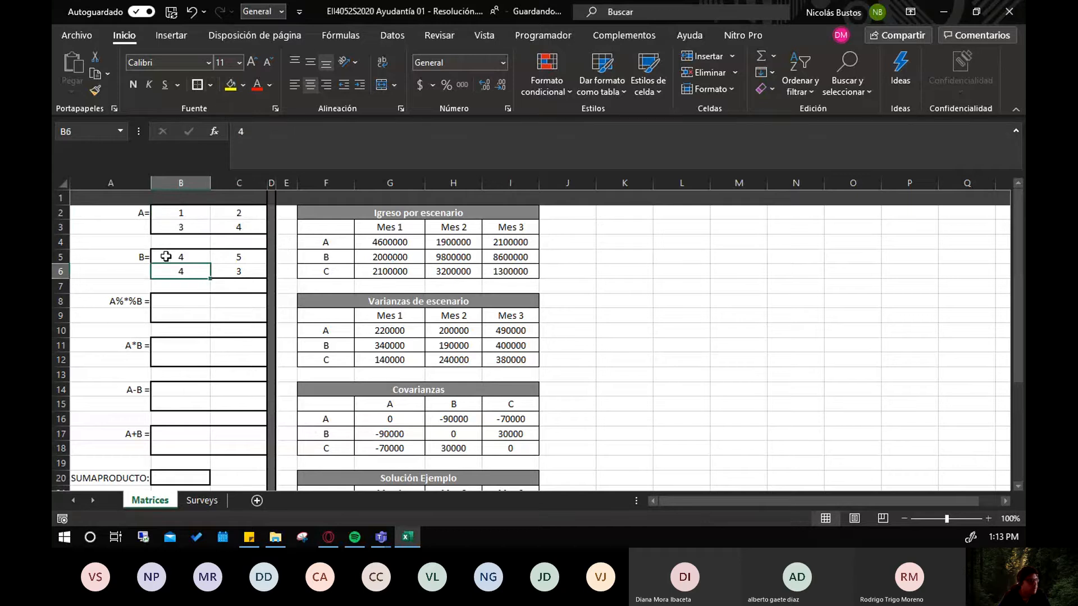
# Examine matrix B and the A%*%B label in A8 that marks the matrix product exercise
pyautogui.moveTo(166, 256); pyautogui.dragTo(133, 261)
pyautogui.click(169, 299)
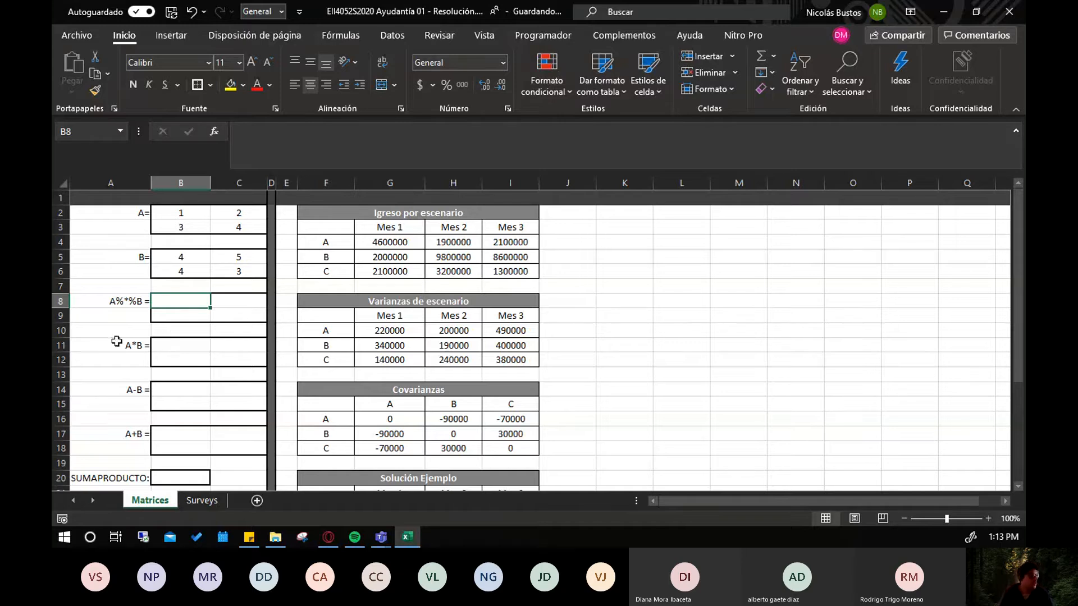
pyautogui.click(122, 302)
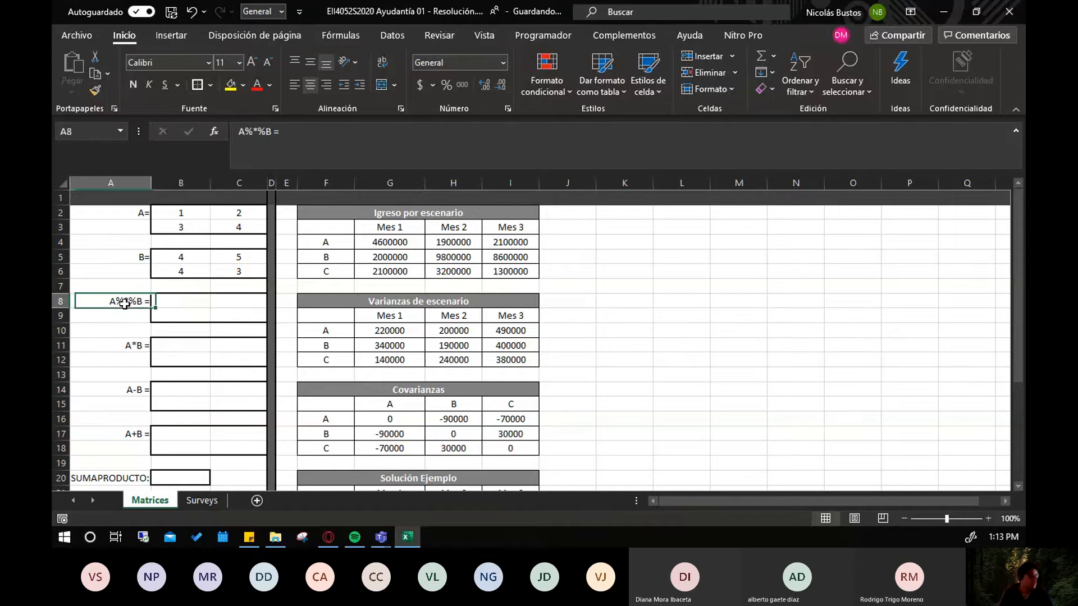
pyautogui.click(266, 132)
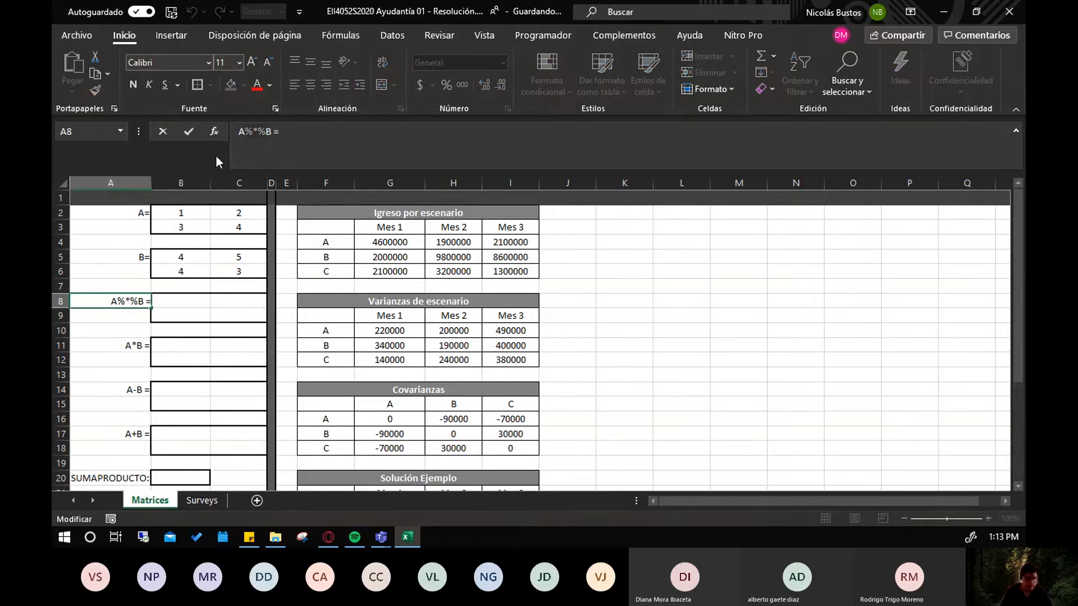
pyautogui.press('Return')
pyautogui.click(111, 299)
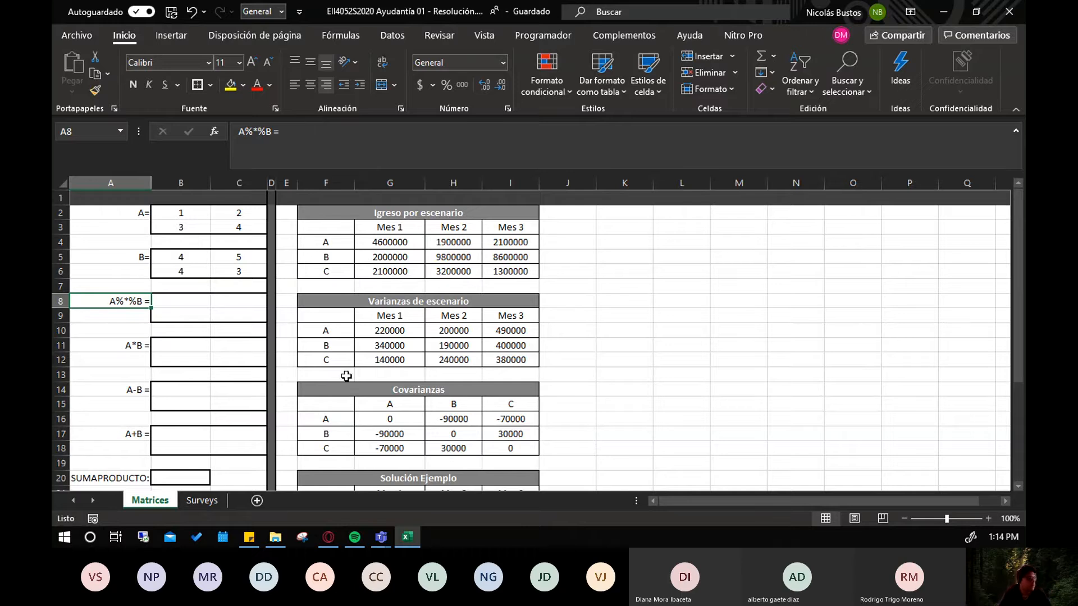
# Enter the array formula =MMULT(B2:C3,B5:C6) across B8:C9 to compute the matrix product of A and B
pyautogui.click(181, 306)
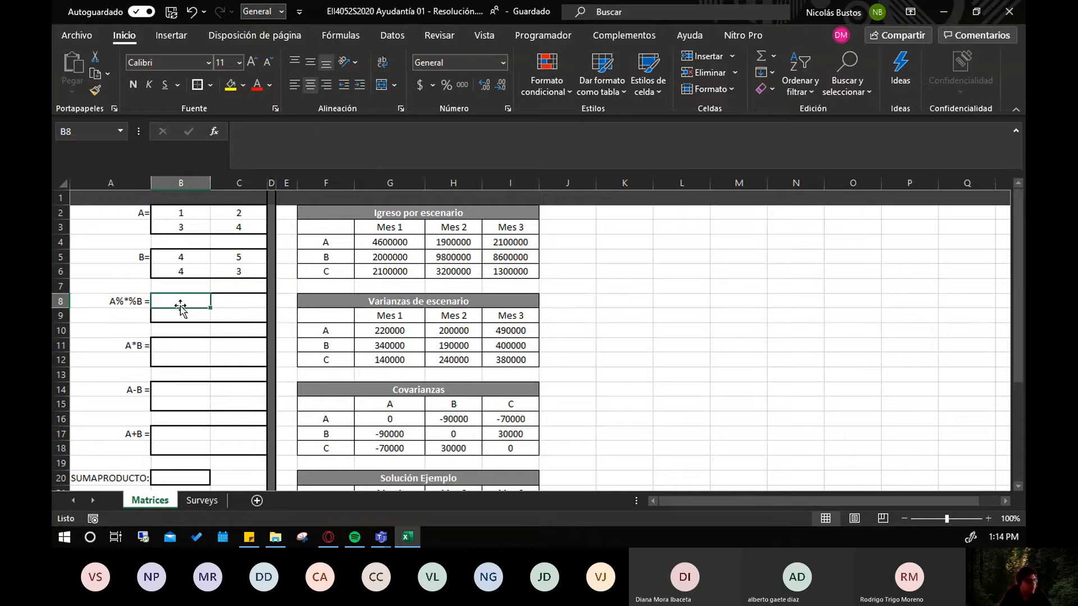
pyautogui.click(180, 330)
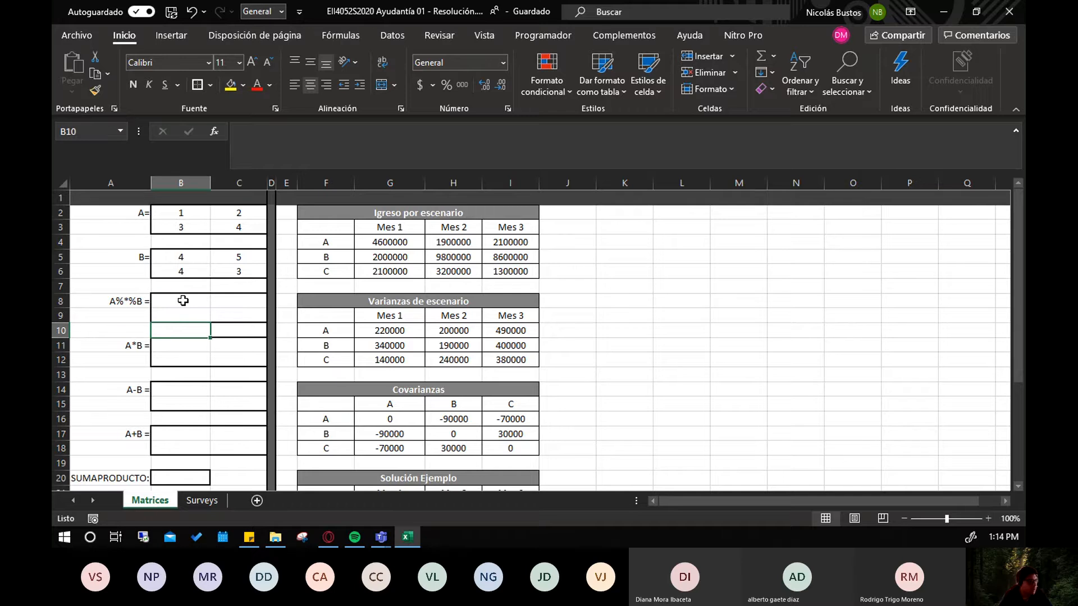
pyautogui.moveTo(184, 301); pyautogui.dragTo(239, 319)
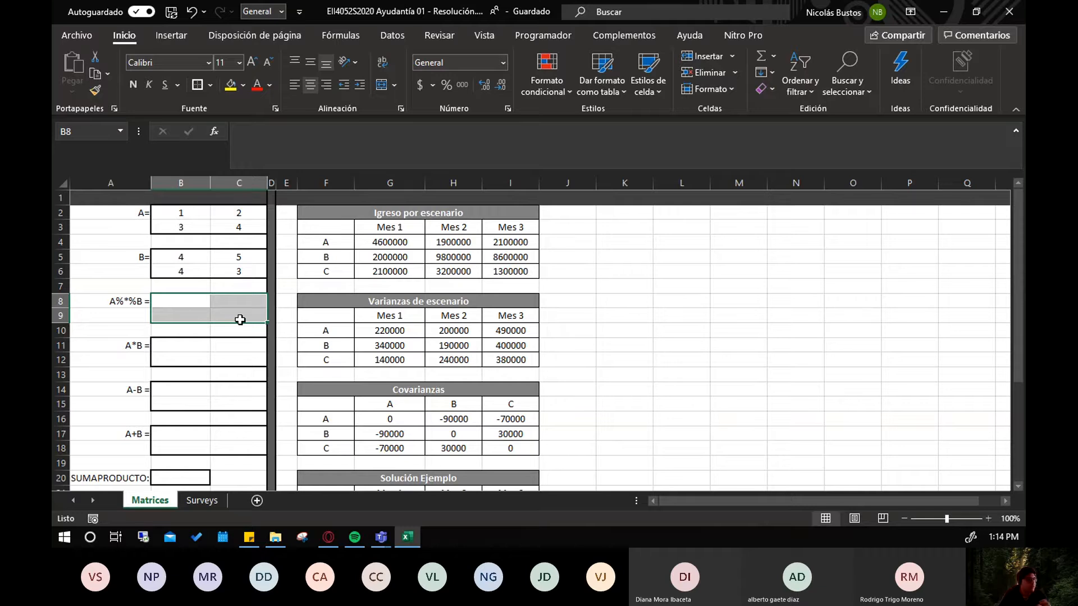
pyautogui.moveTo(186, 212); pyautogui.dragTo(233, 308)
pyautogui.write('=')
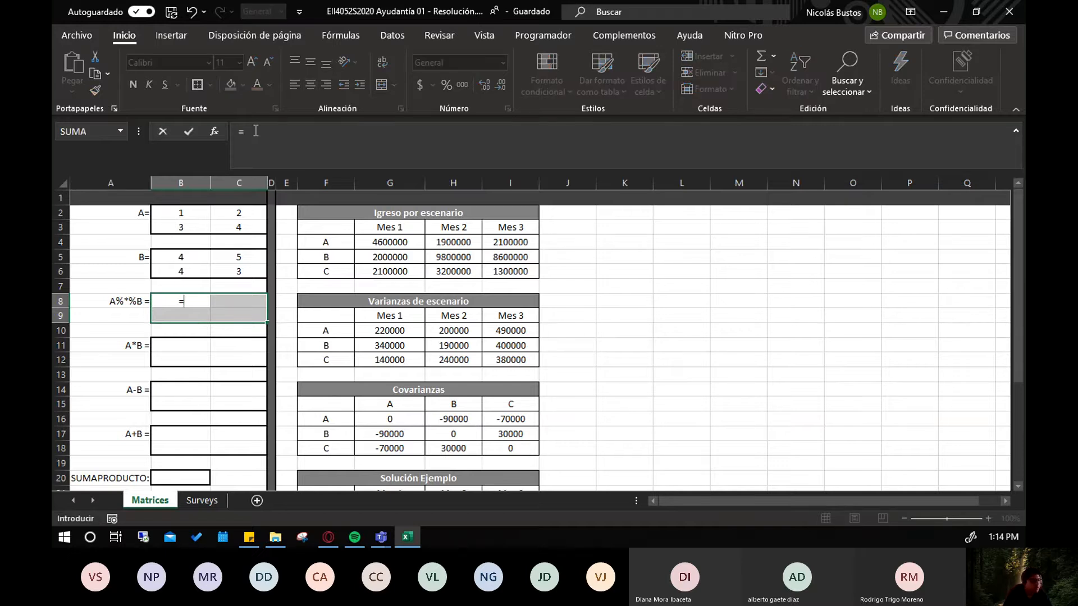
pyautogui.write('mmult')
pyautogui.press('Tab')
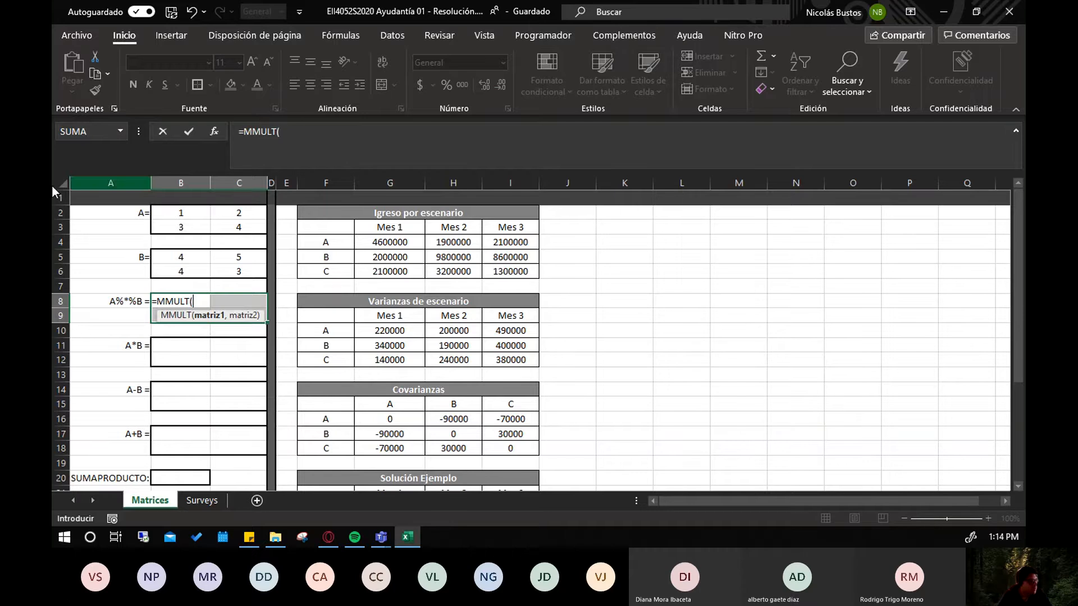
pyautogui.moveTo(188, 212); pyautogui.dragTo(230, 224)
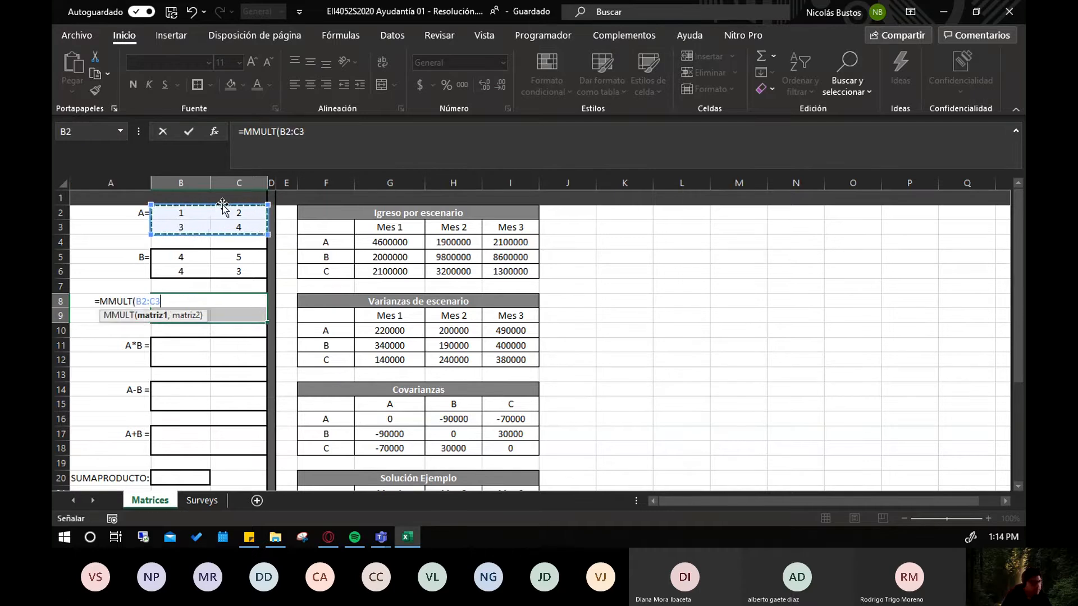
pyautogui.write(',')
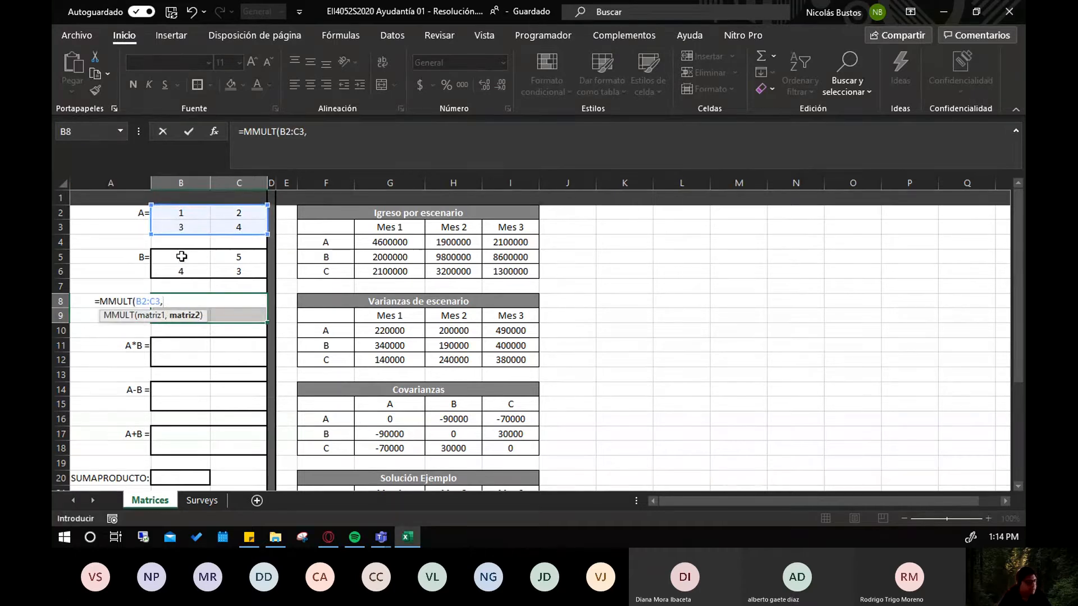
pyautogui.moveTo(181, 256); pyautogui.dragTo(235, 268)
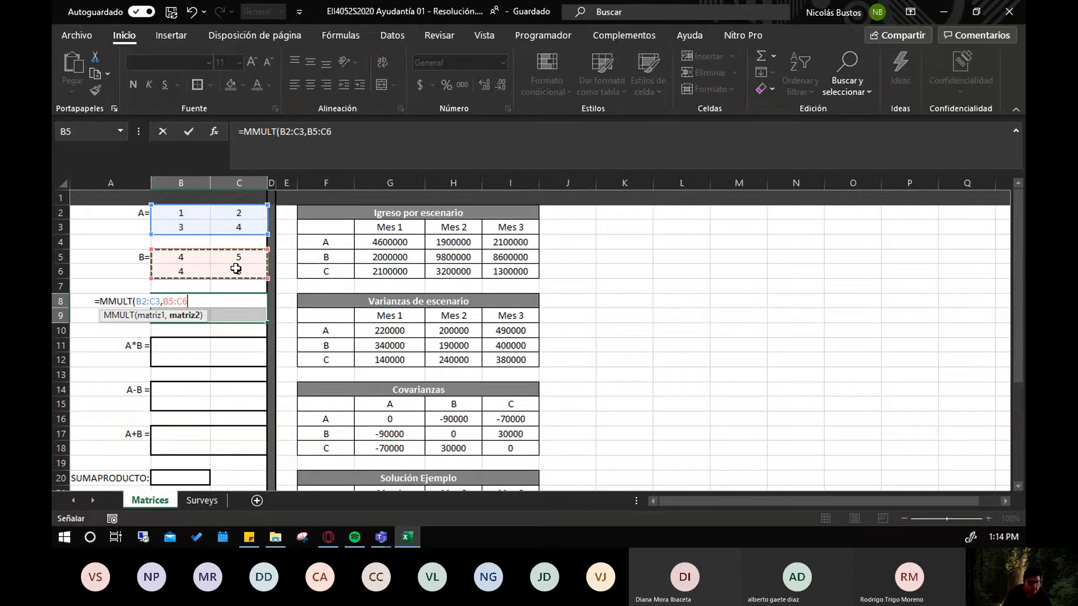
pyautogui.write(')')
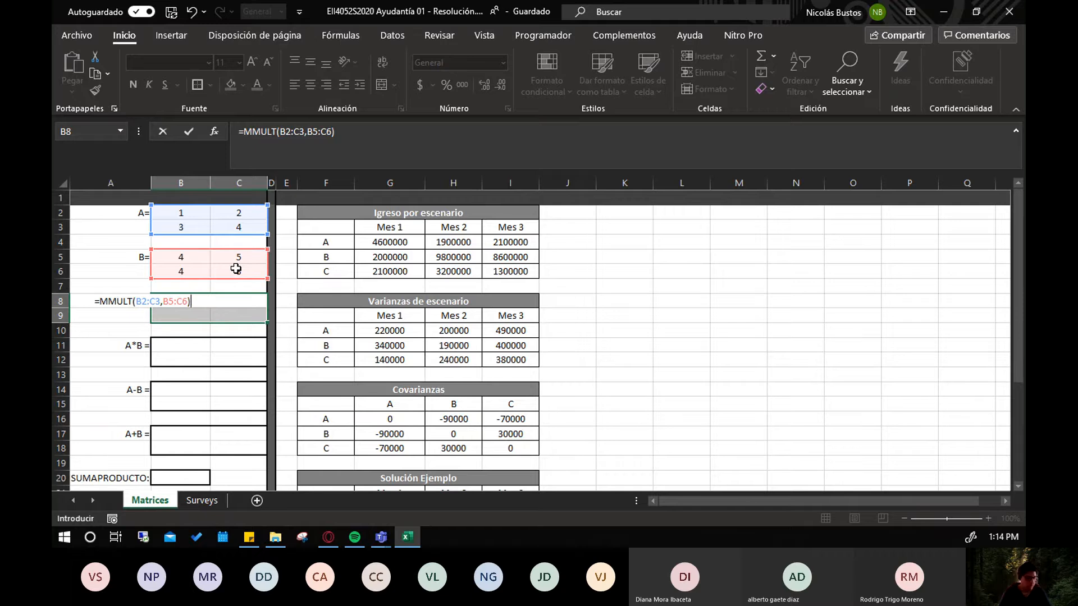
pyautogui.hotkey('ctrl', 'shift', 'Return')
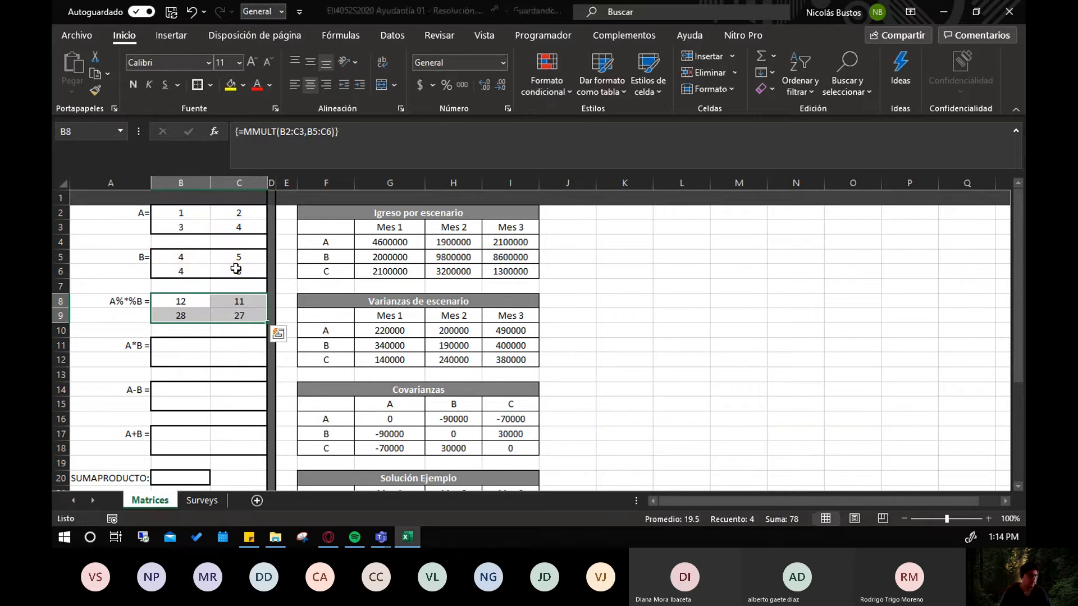
# Try to confirm the MMULT formula in B8 as an ordinary formula instead of an array formula
pyautogui.click(242, 129)
pyautogui.click(342, 136)
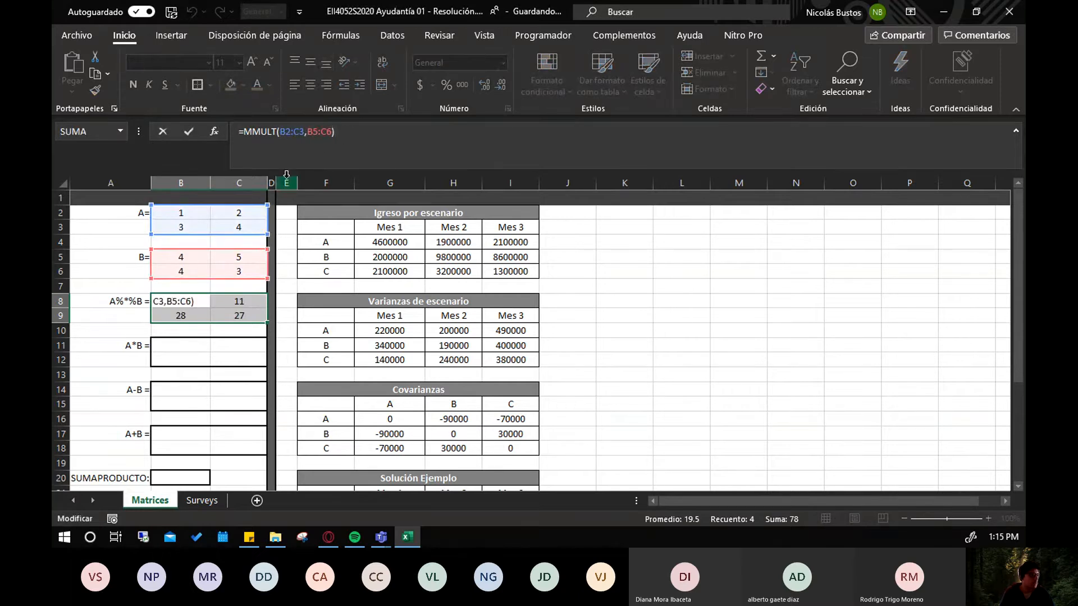
pyautogui.press('Return')
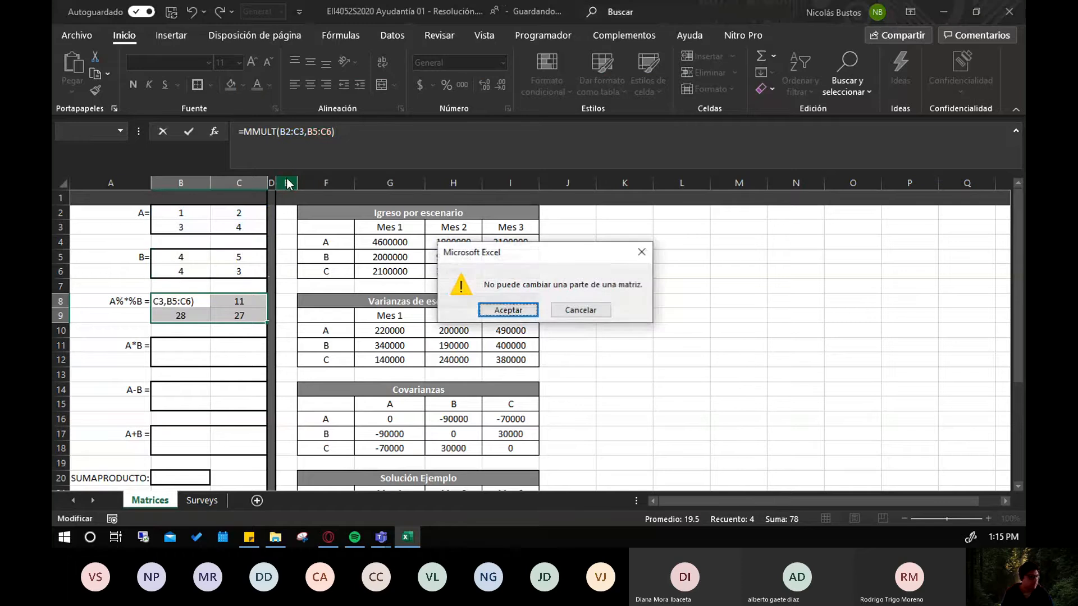
pyautogui.click(604, 311)
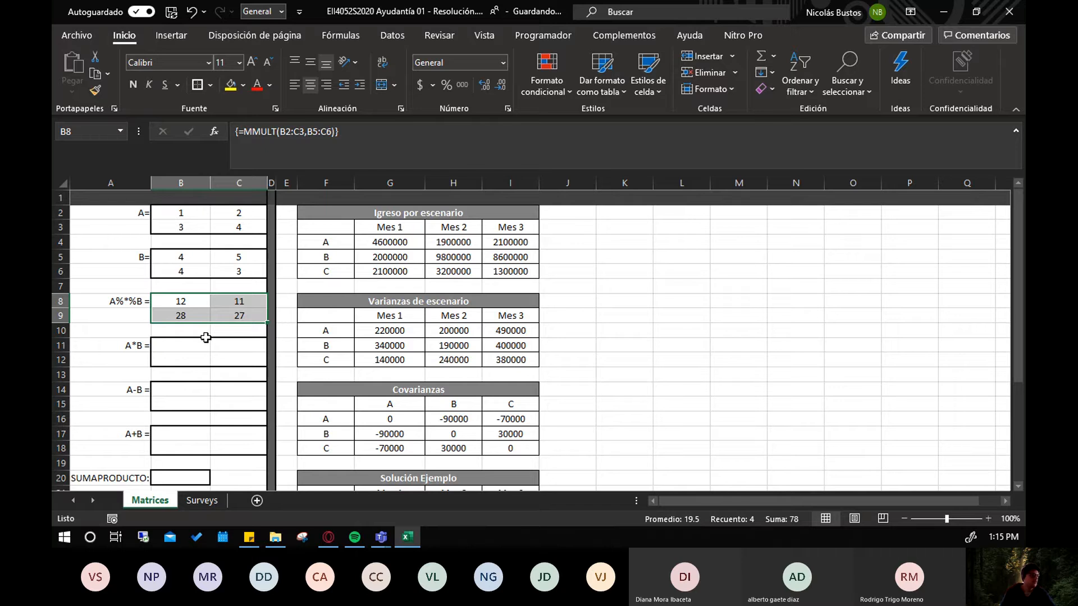
# Trace how the product entry in B8 is built from matrix A's first row and matrix B's first column
pyautogui.click(204, 345)
pyautogui.click(193, 308)
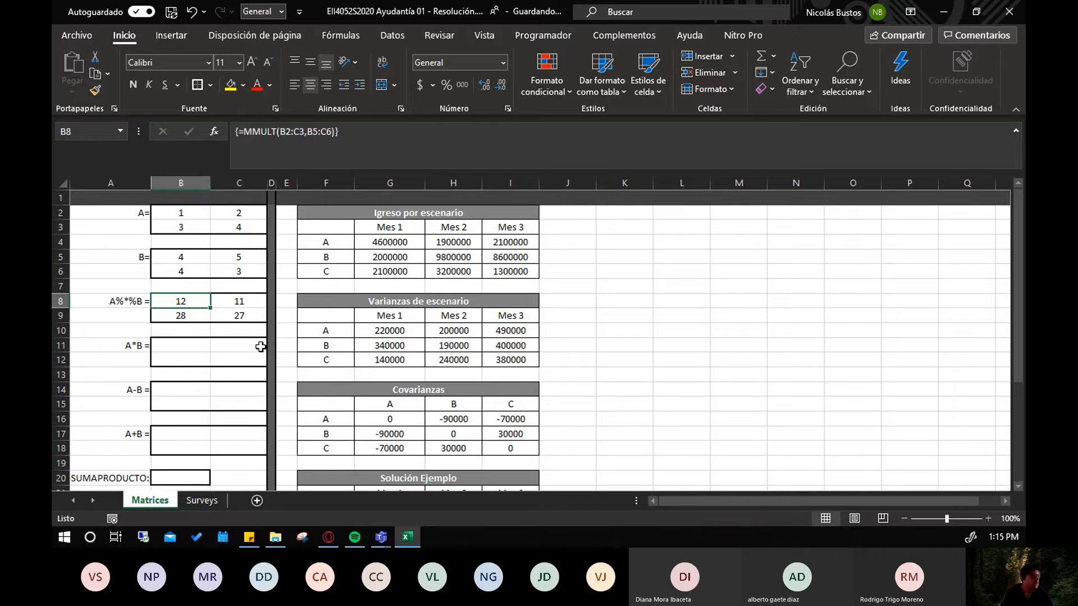
pyautogui.click(190, 213)
pyautogui.click(188, 258)
pyautogui.click(241, 213)
pyautogui.click(198, 271)
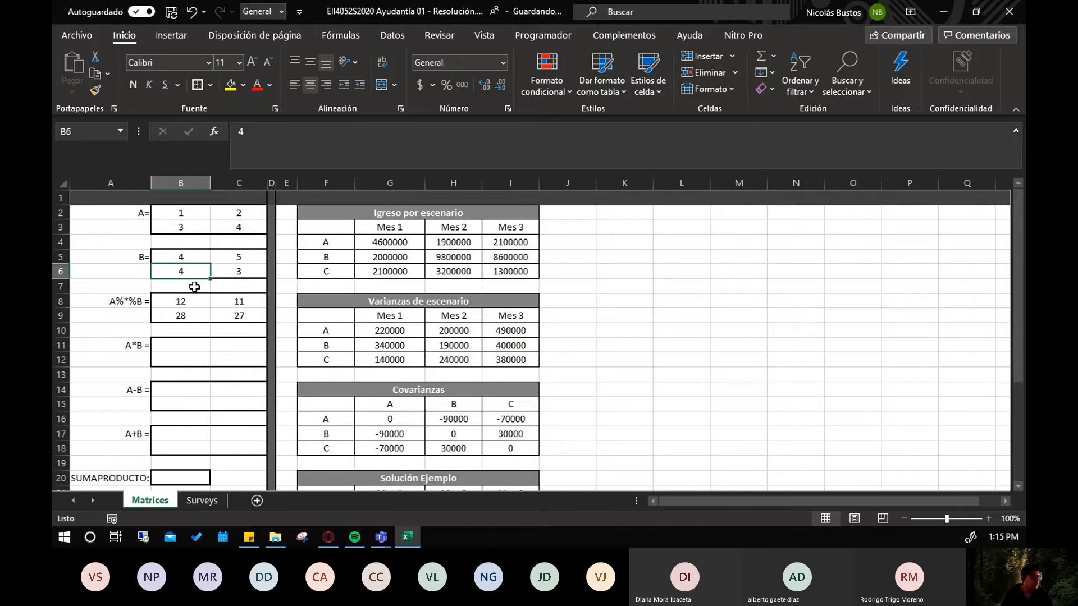
pyautogui.click(192, 306)
# Trace how the product entries in C8 and B9 are built from matrix A's rows and matrix B's columns
pyautogui.click(191, 224)
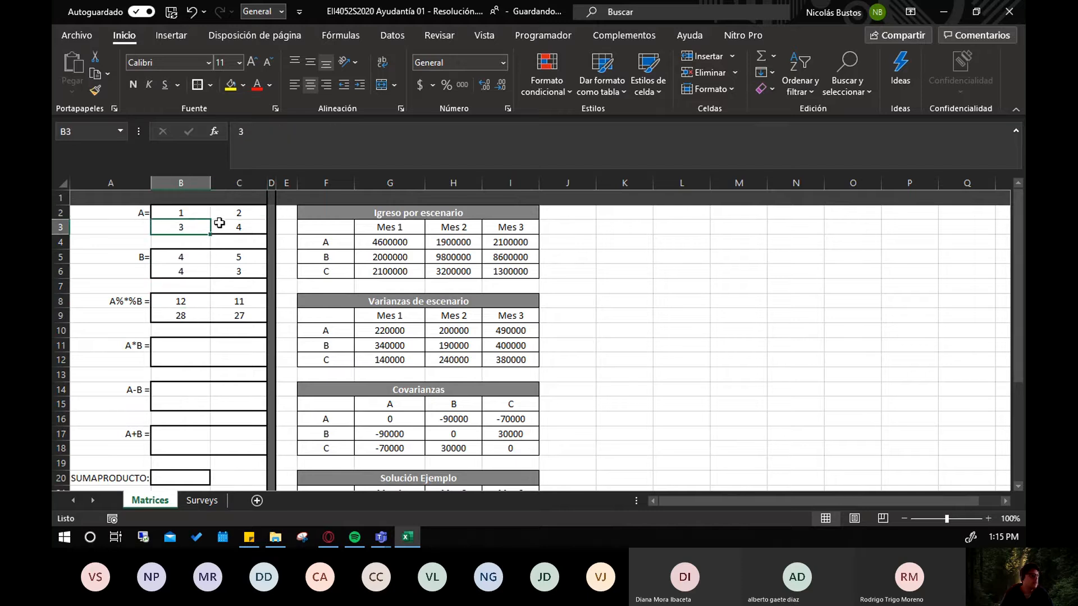
pyautogui.click(189, 213)
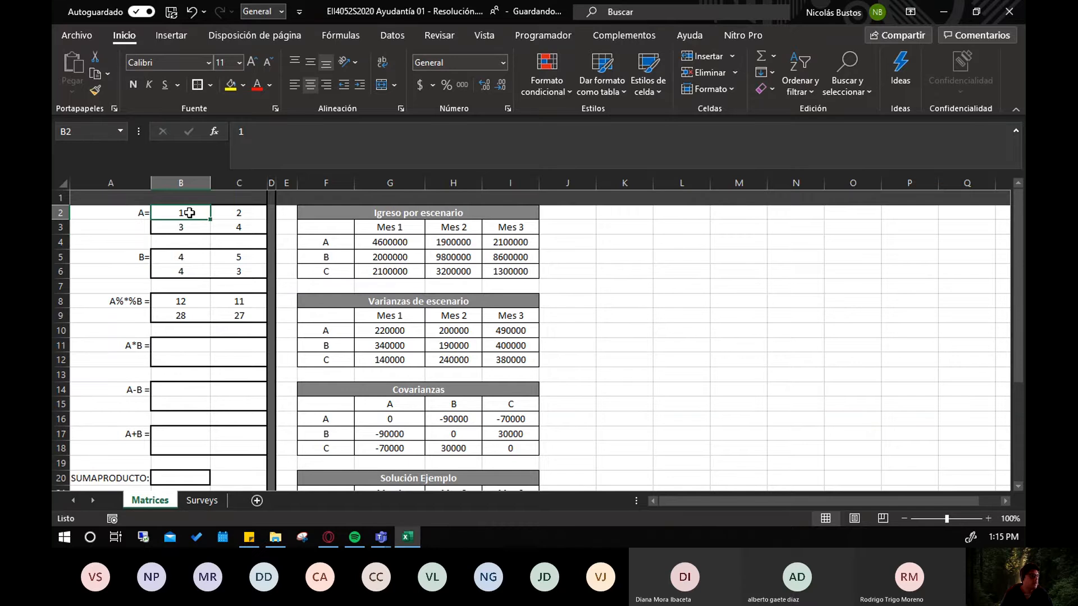
pyautogui.click(245, 257)
pyautogui.click(240, 226)
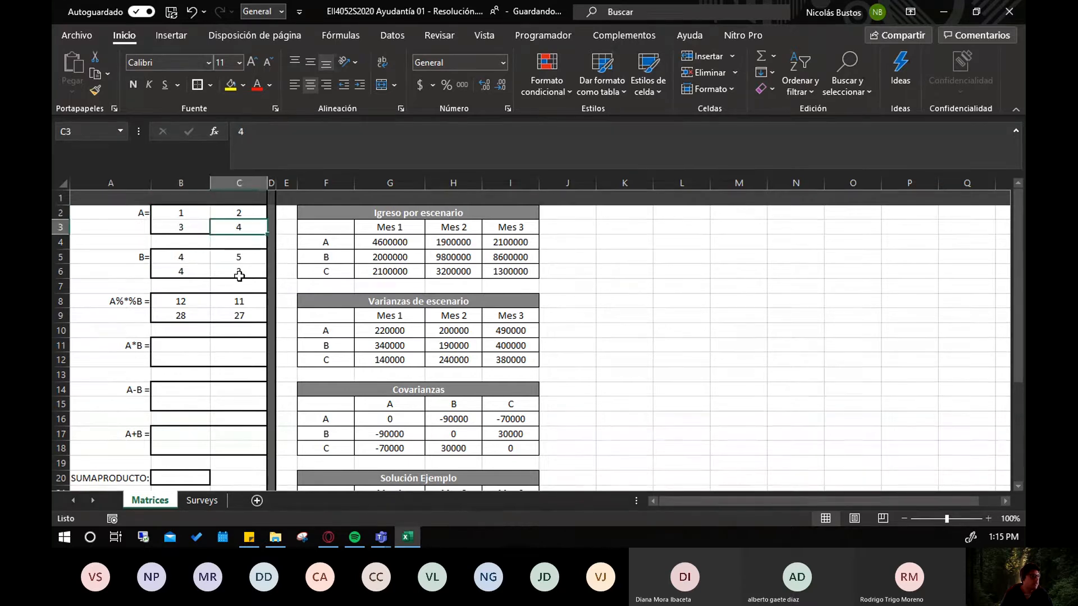
pyautogui.click(240, 275)
pyautogui.click(239, 301)
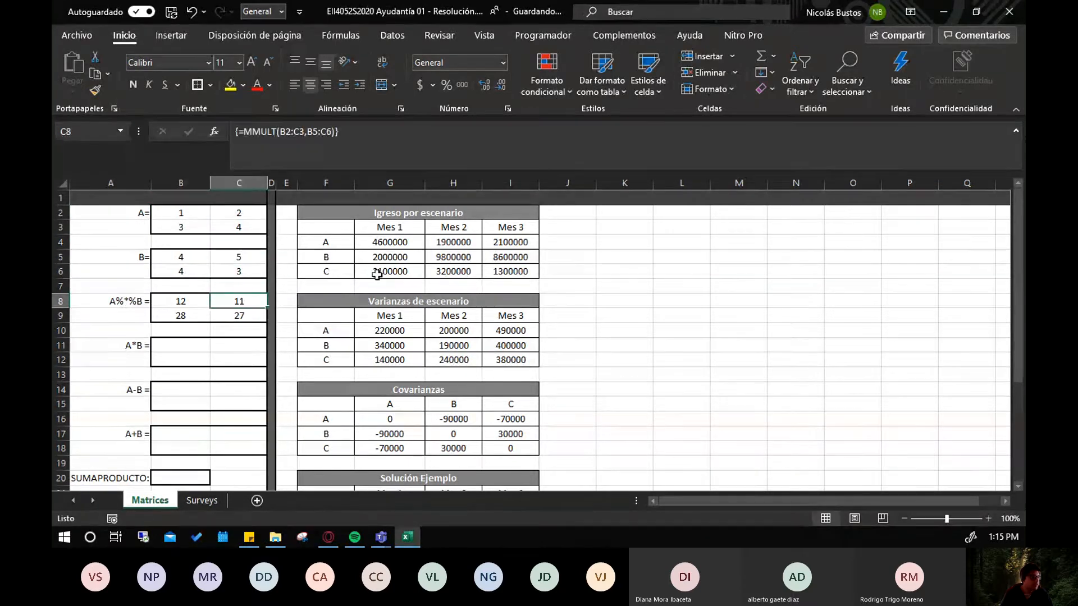
pyautogui.click(178, 315)
pyautogui.click(194, 227)
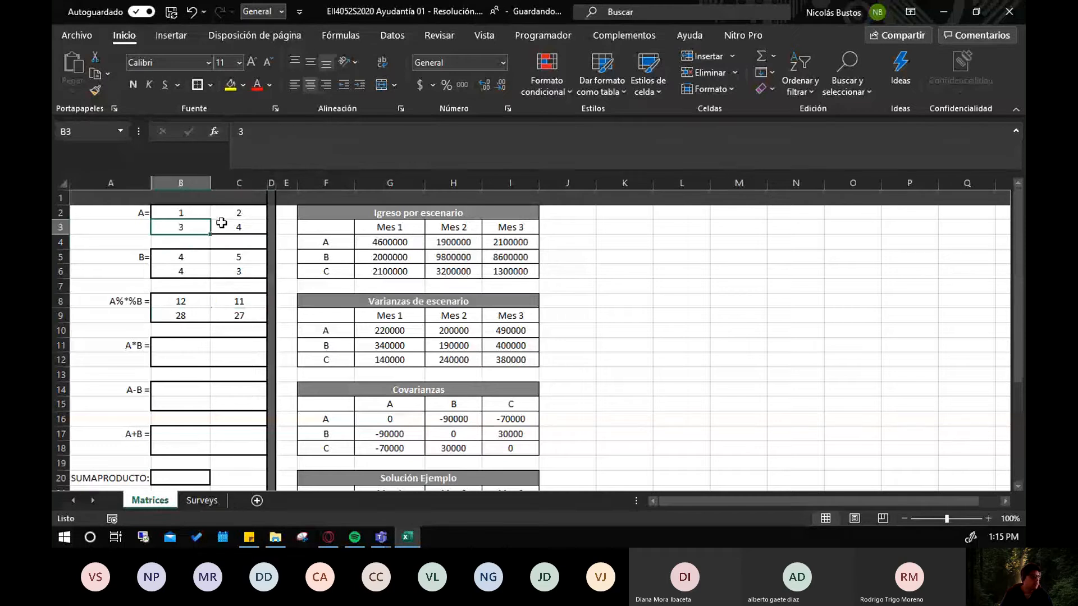
pyautogui.click(192, 259)
pyautogui.click(241, 229)
pyautogui.click(190, 272)
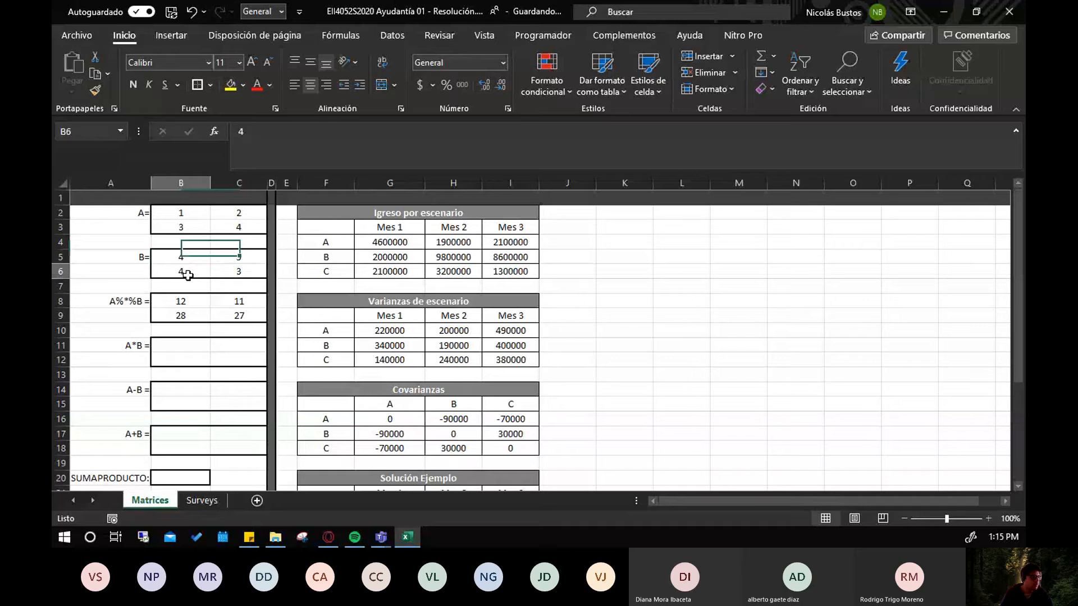
pyautogui.click(185, 315)
# Enter the array formula =B2:C3*B5:C6 across B11:C12 to compute the element-by-element product A*B
pyautogui.click(179, 347)
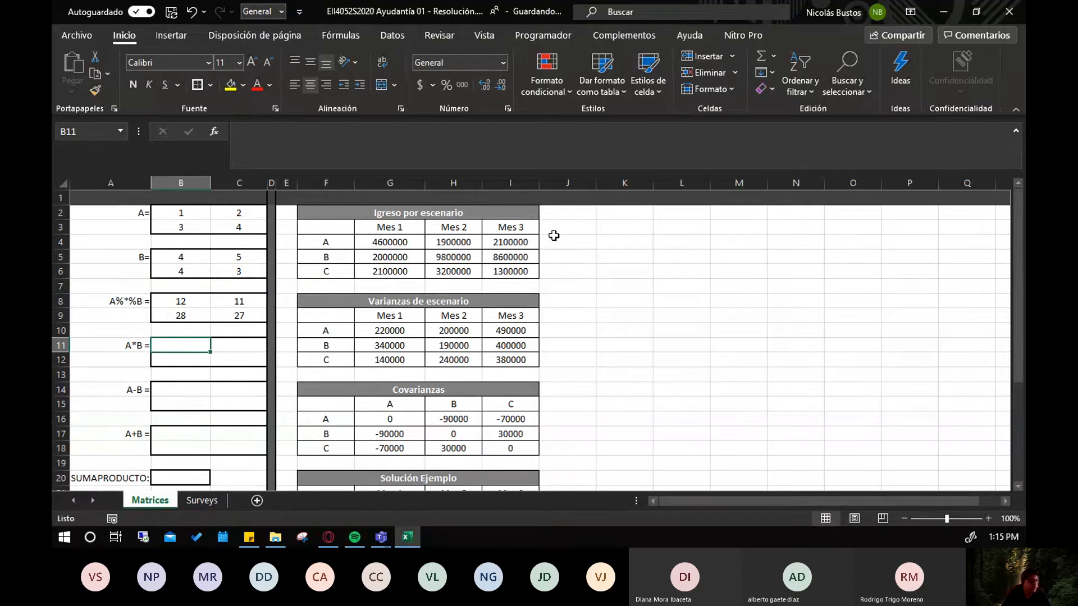
pyautogui.click(172, 389)
pyautogui.moveTo(172, 346); pyautogui.dragTo(228, 356)
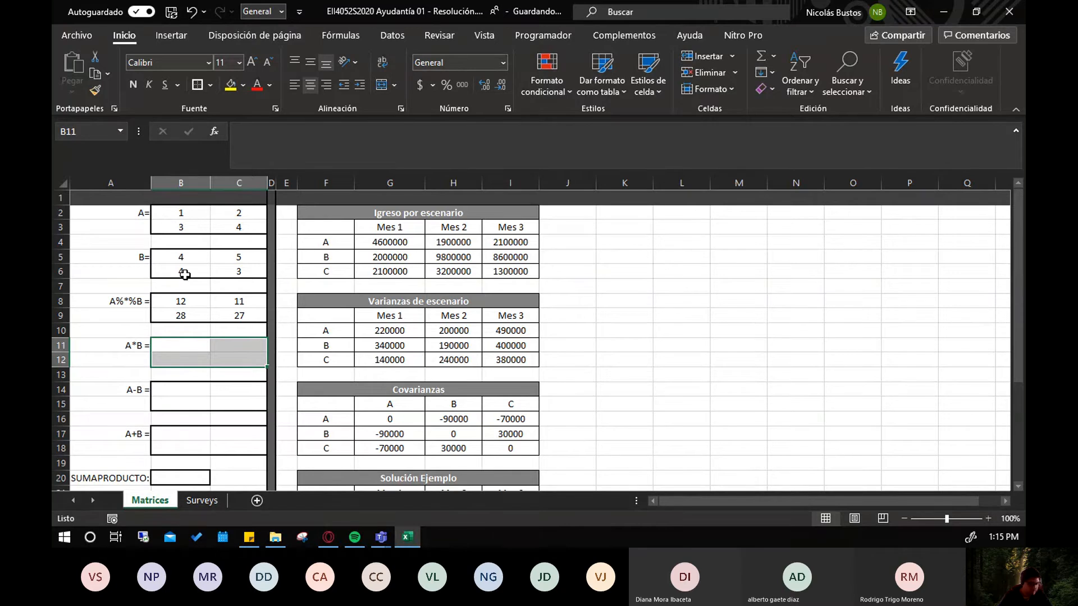
pyautogui.write('=')
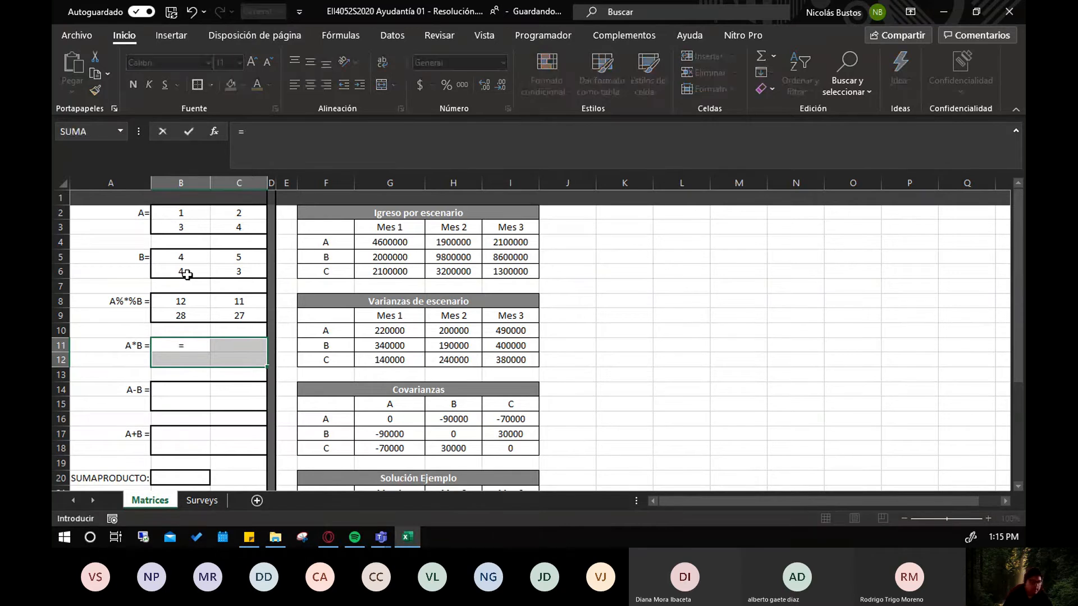
pyautogui.moveTo(191, 211); pyautogui.dragTo(229, 223)
pyautogui.write('*')
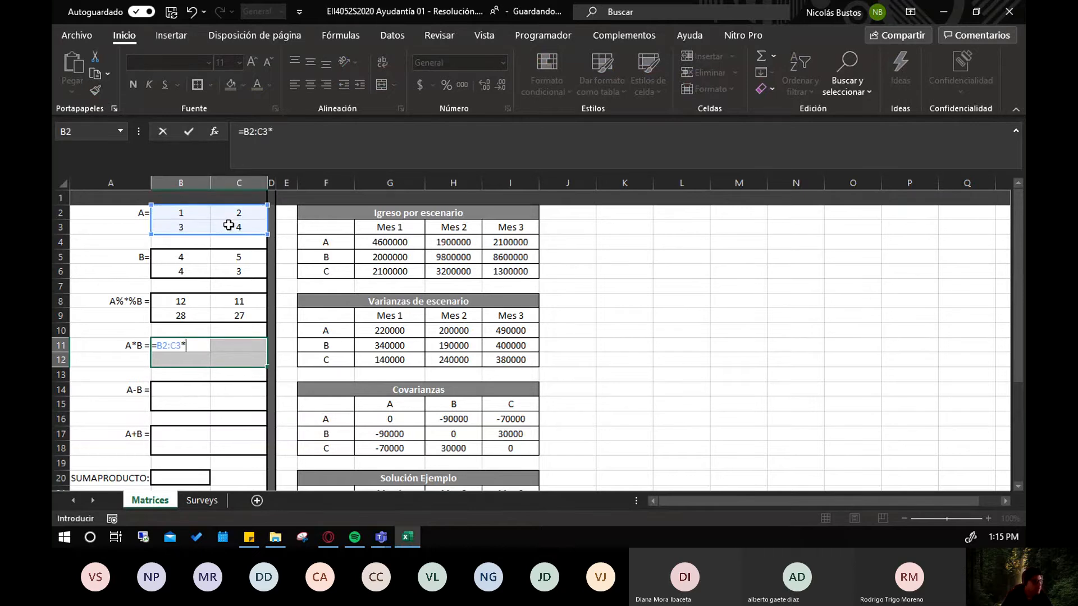
pyautogui.moveTo(174, 257); pyautogui.dragTo(242, 271)
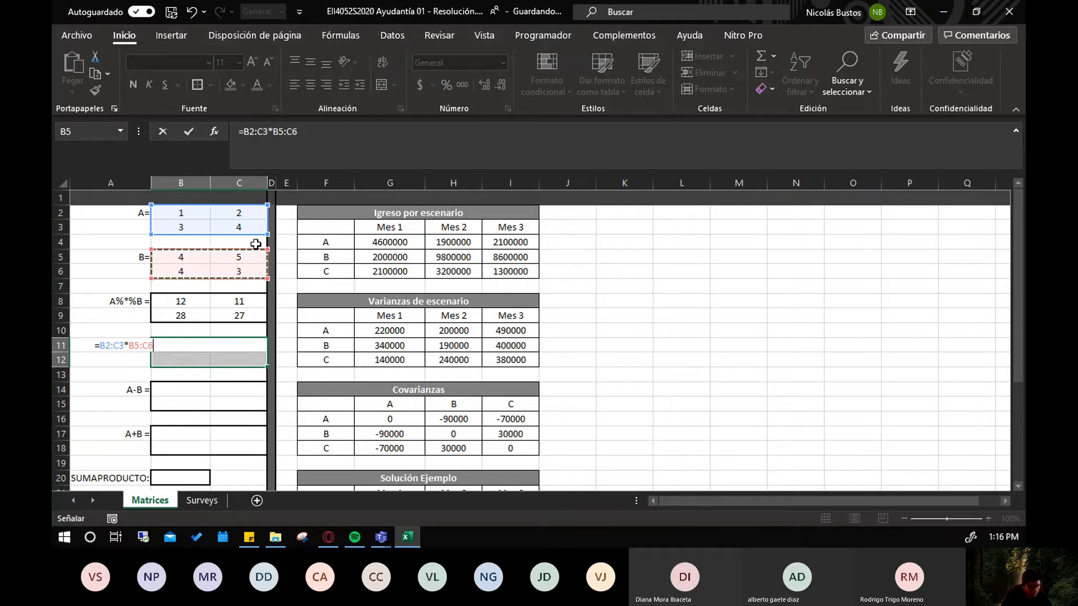
pyautogui.hotkey('ctrl', 'shift', 'Return')
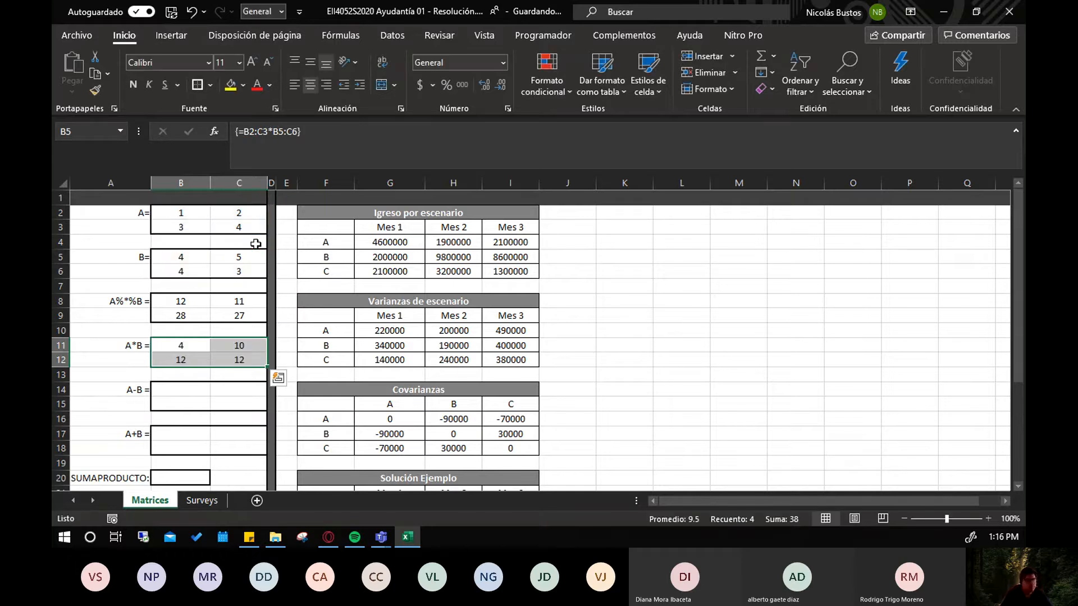
# Trace how each A*B entry in B11:C12 pairs the matching cells of A and B, and compare with the MMULT product in B8
pyautogui.click(181, 361)
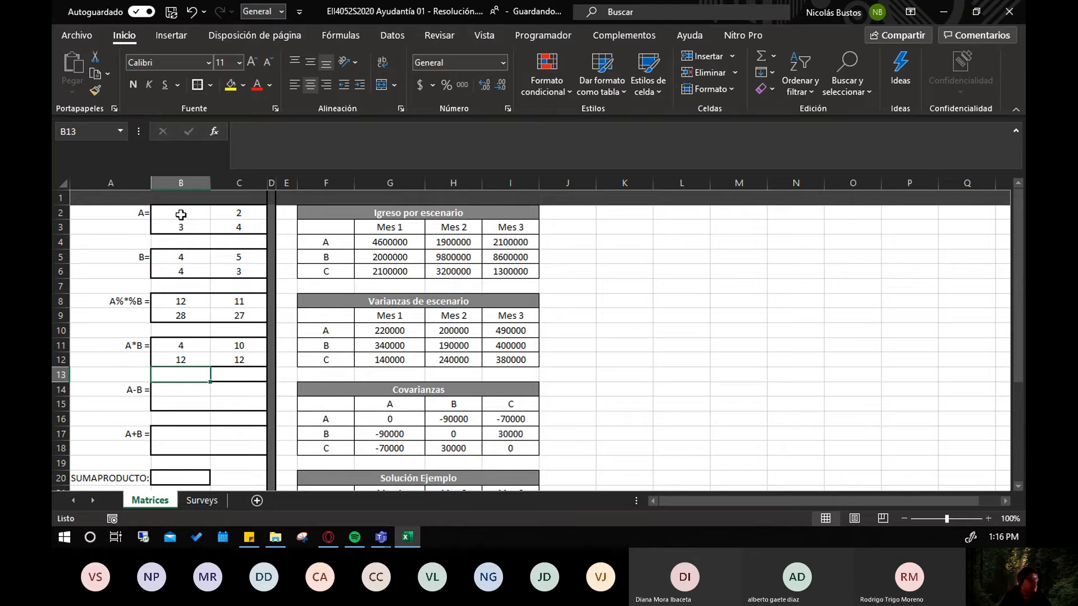
pyautogui.click(181, 214)
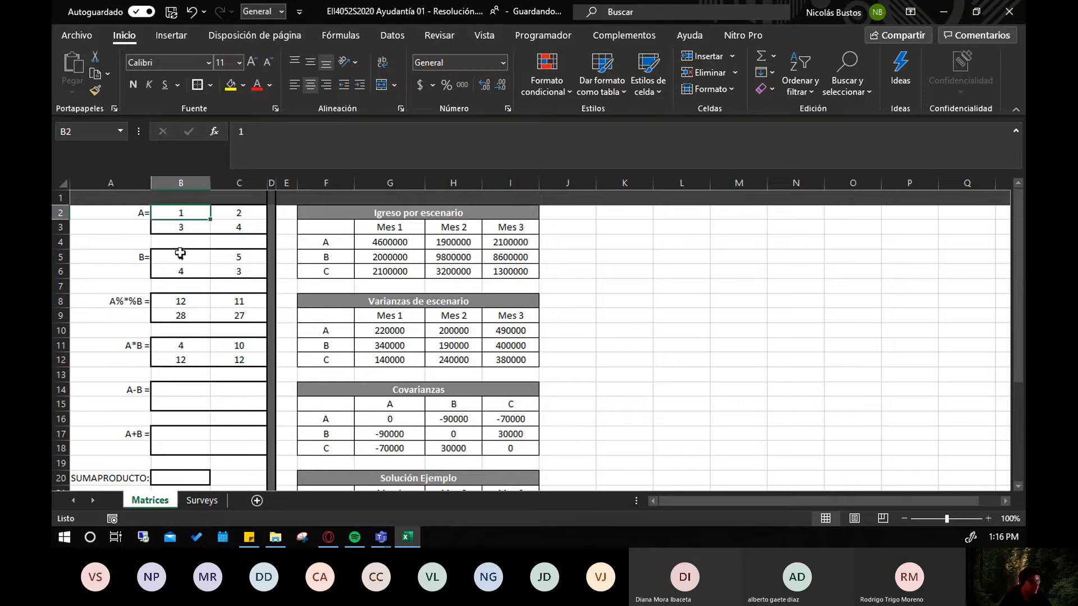
pyautogui.click(181, 255)
pyautogui.click(172, 345)
pyautogui.click(191, 228)
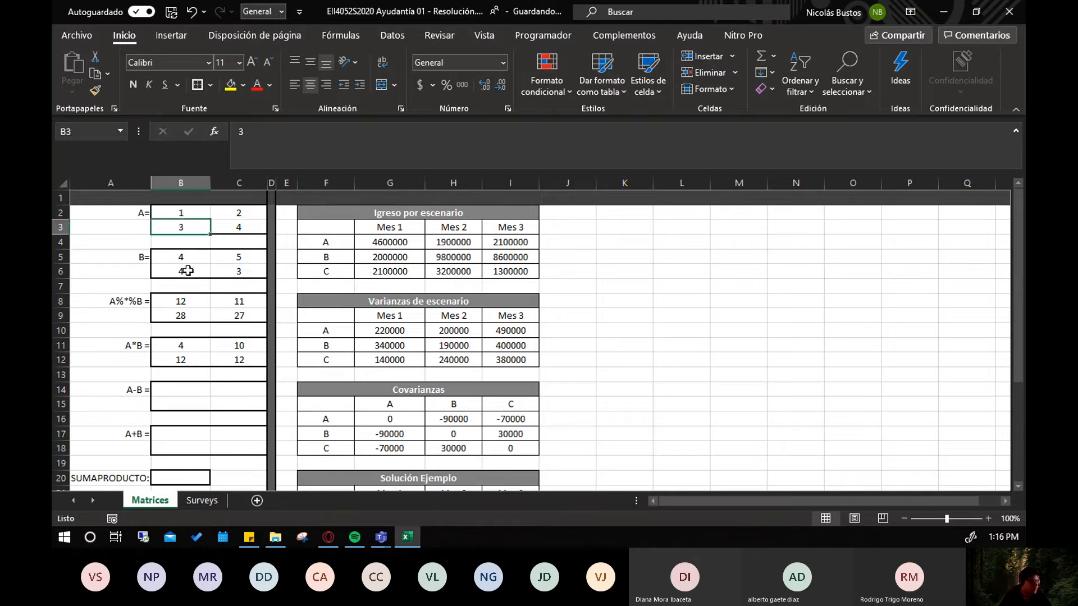
pyautogui.click(186, 270)
pyautogui.click(187, 362)
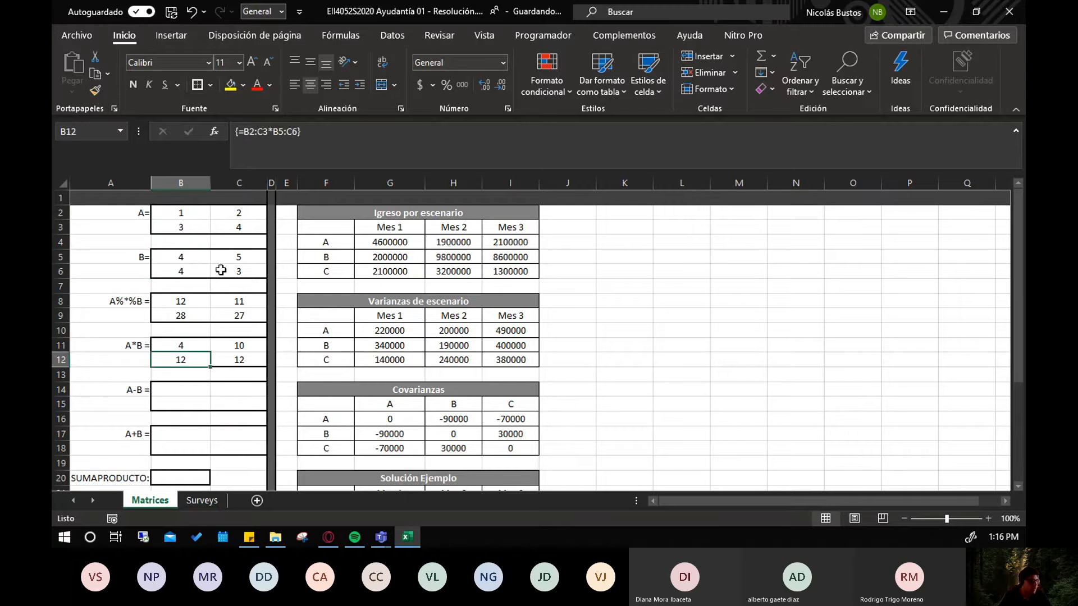
pyautogui.click(235, 209)
pyautogui.click(240, 255)
pyautogui.click(234, 346)
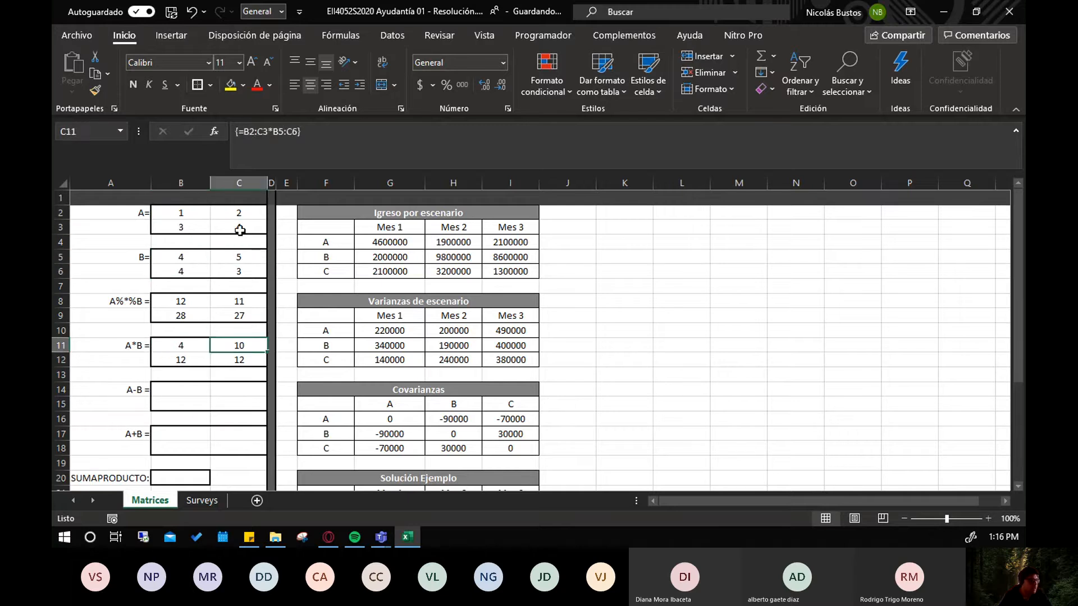
pyautogui.click(238, 234)
pyautogui.click(236, 272)
pyautogui.click(242, 365)
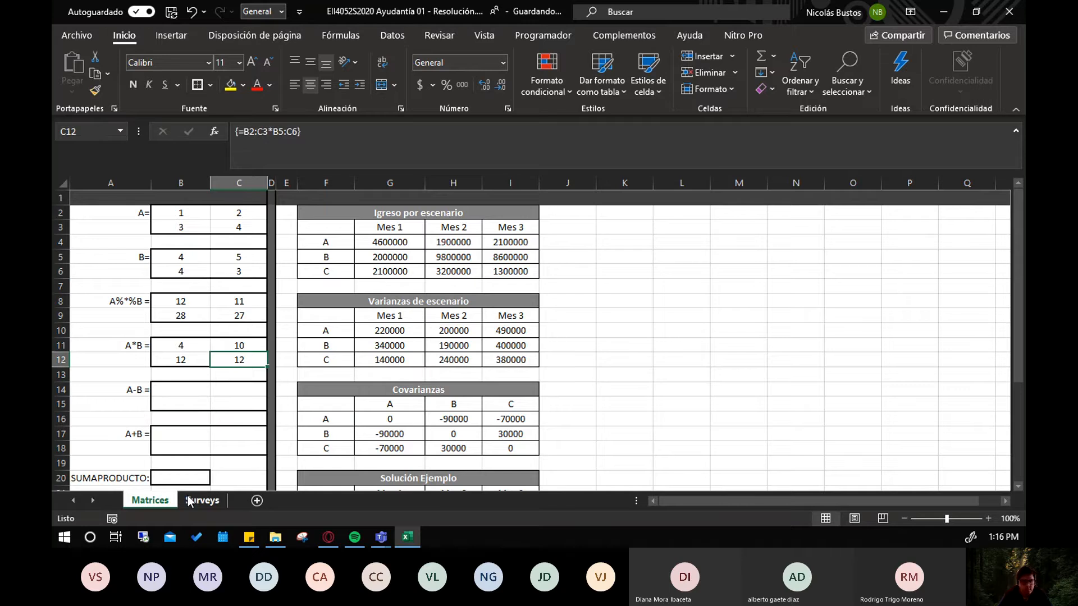
pyautogui.click(137, 343)
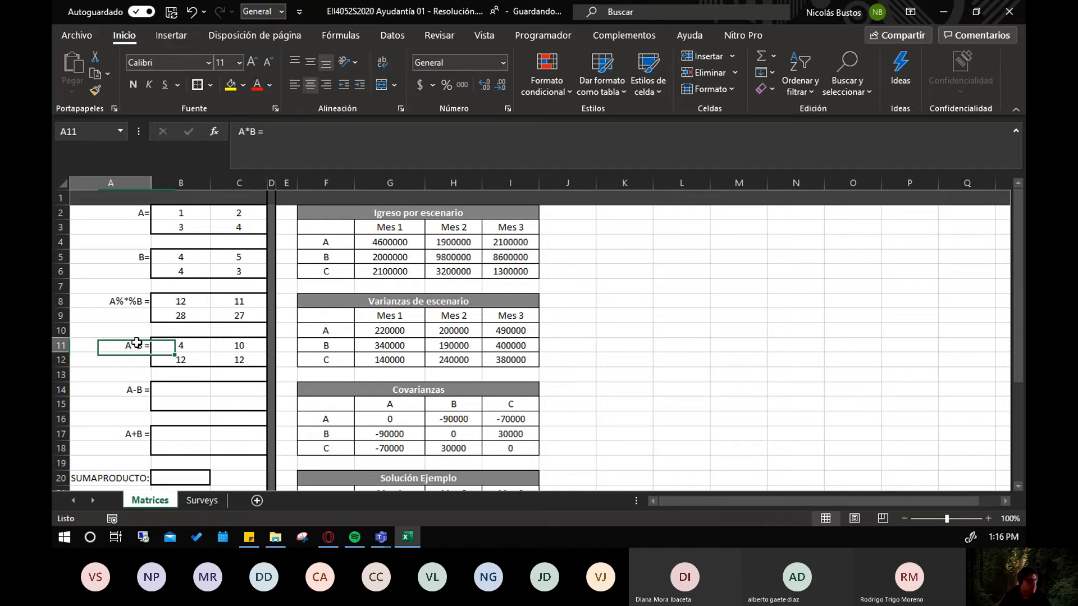
pyautogui.click(171, 305)
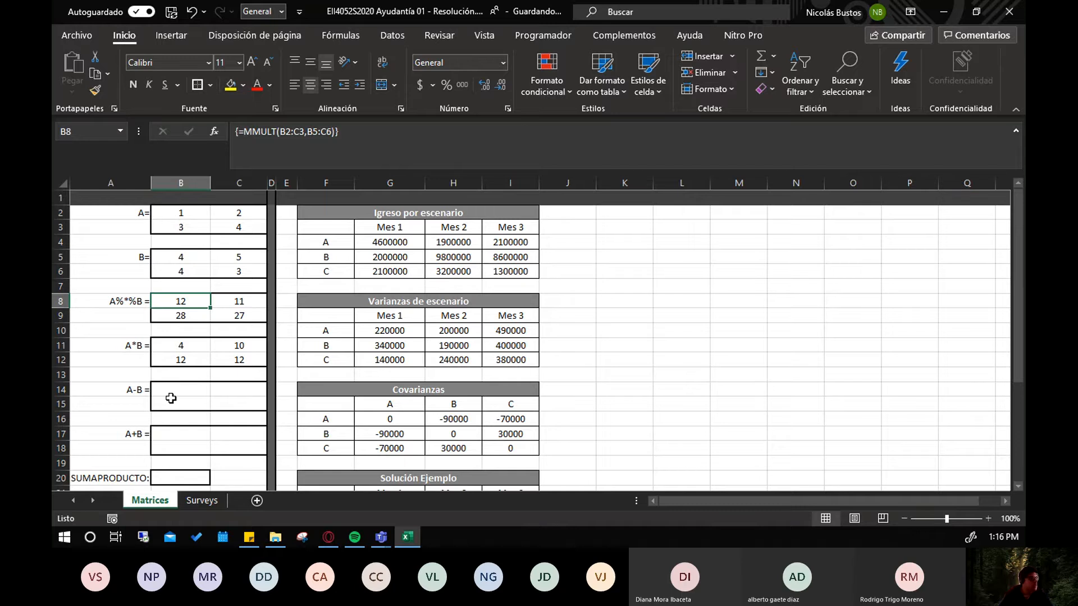
# Enter the formula =B2:C3-B5:C6 in the A-B block B14:C15, accepting the correction of the extra parenthesis
pyautogui.moveTo(174, 392); pyautogui.dragTo(230, 400)
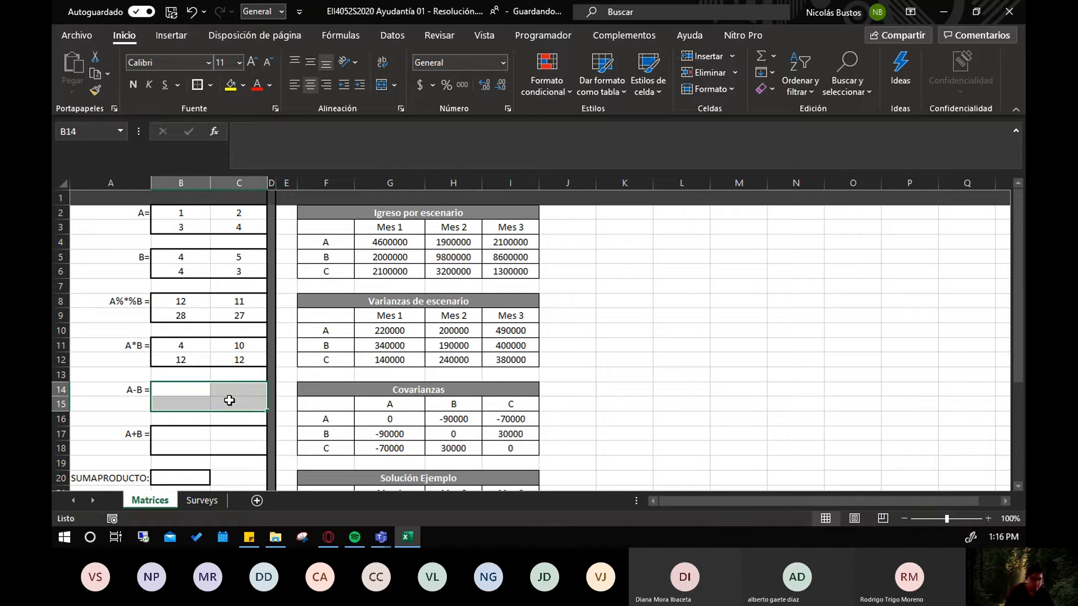
pyautogui.write('=')
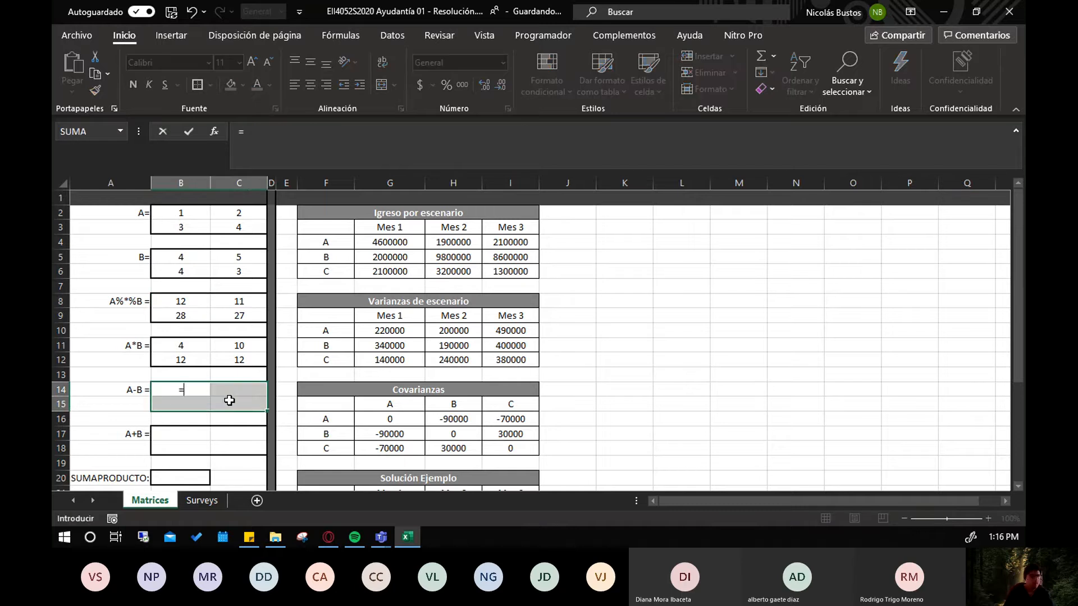
pyautogui.click(185, 214)
pyautogui.moveTo(184, 213); pyautogui.dragTo(219, 265)
pyautogui.write('-')
pyautogui.click(183, 257)
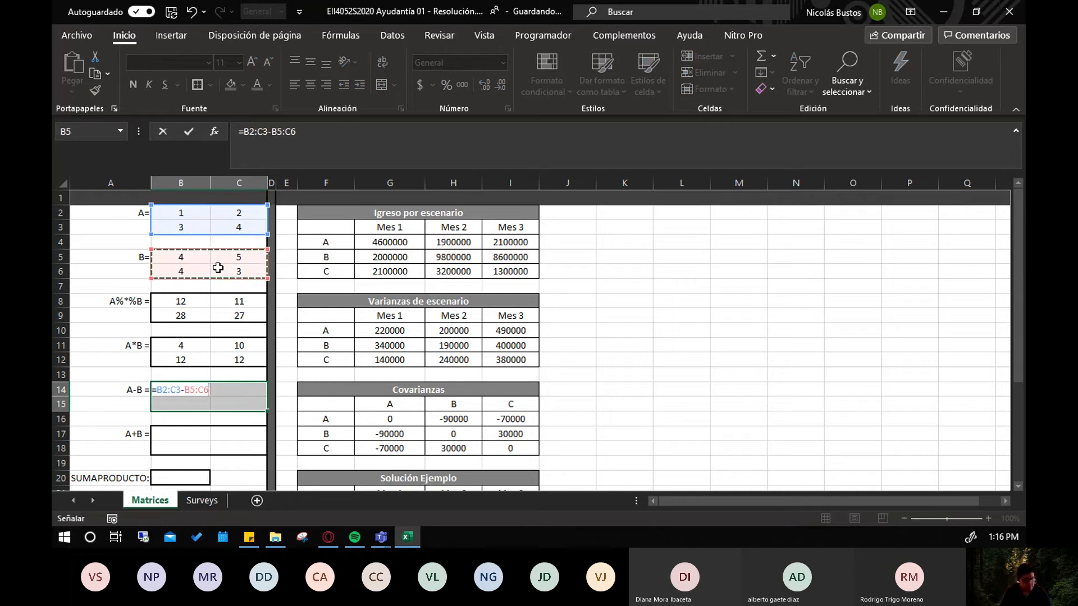
pyautogui.write(')')
pyautogui.press('Return')
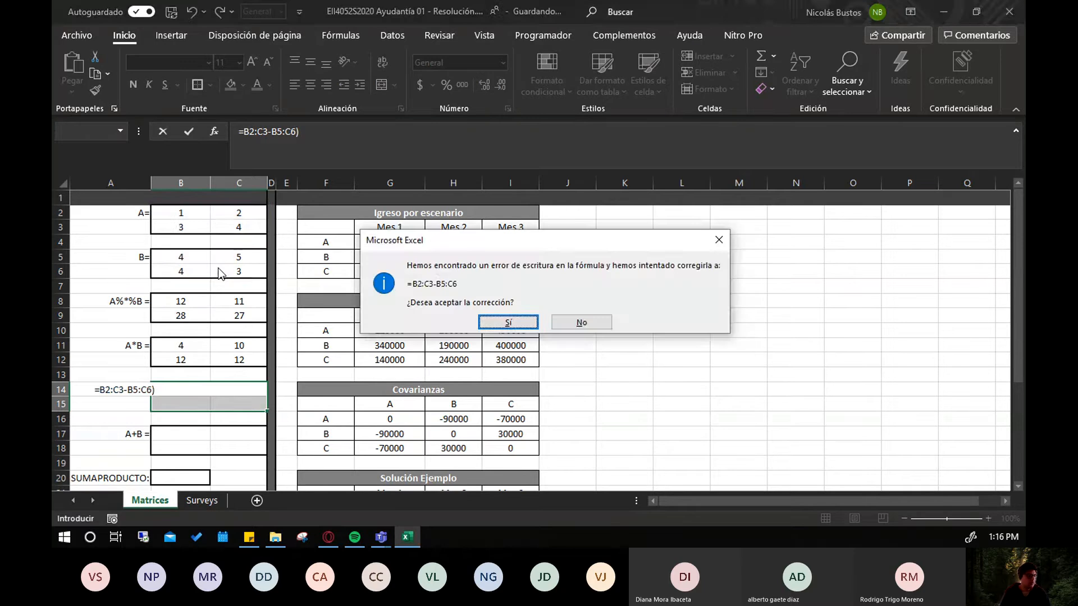
pyautogui.press('Return')
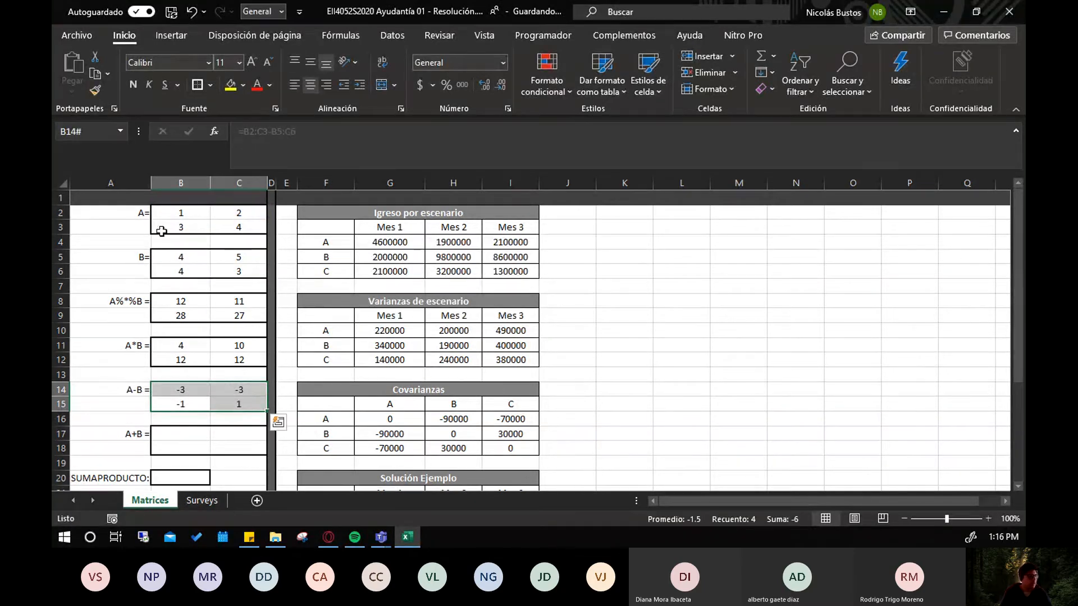
# Re-enter the A-B subtraction across B14:C15 as an array formula
pyautogui.moveTo(190, 389); pyautogui.dragTo(235, 396)
pyautogui.click(318, 135)
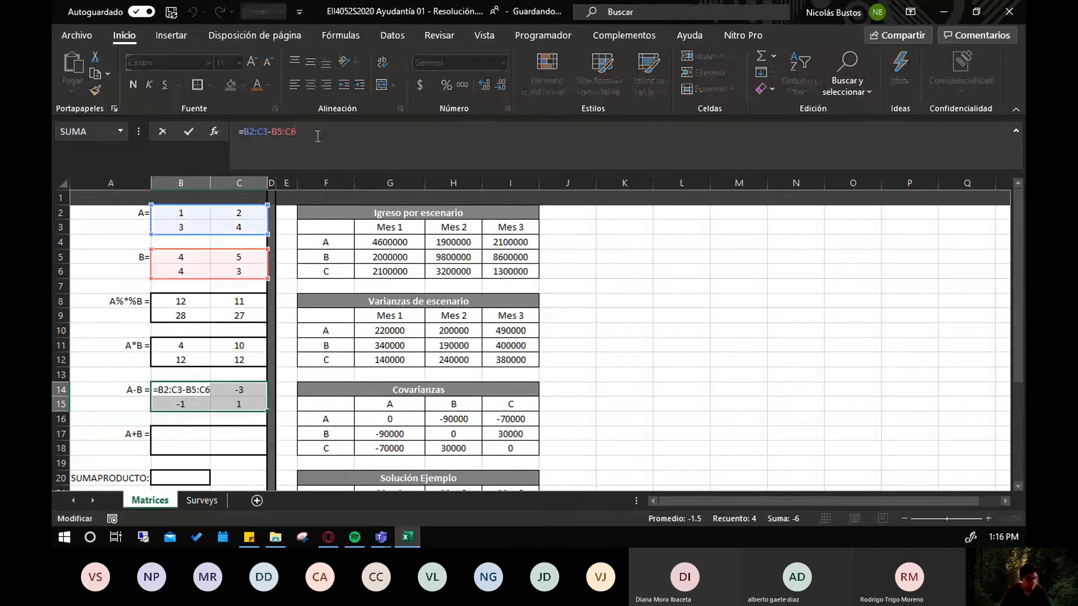
pyautogui.hotkey('ctrl', 'shift', 'Return')
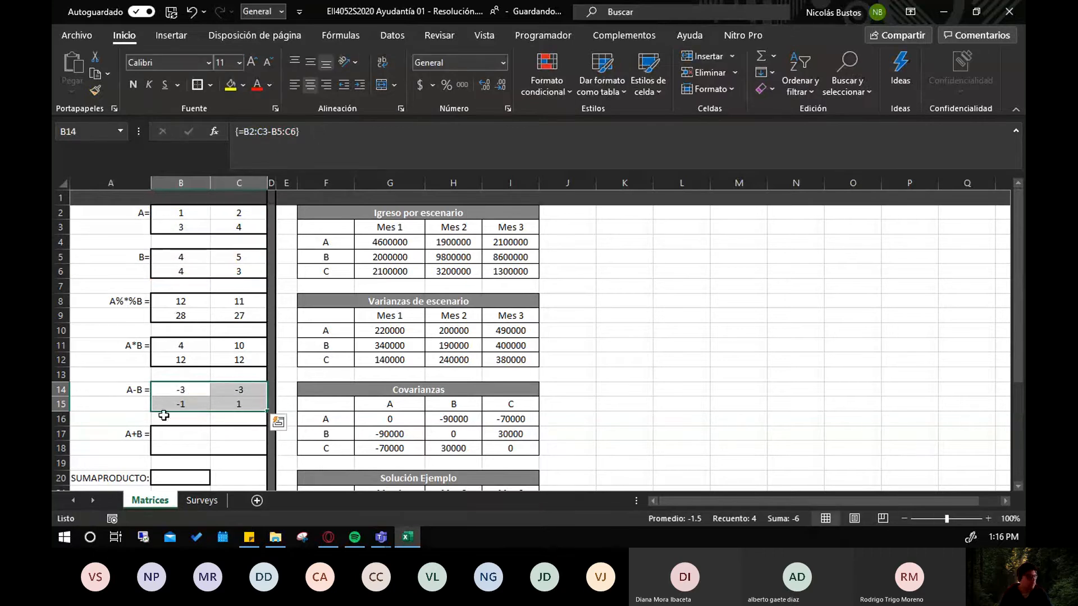
pyautogui.click(181, 390)
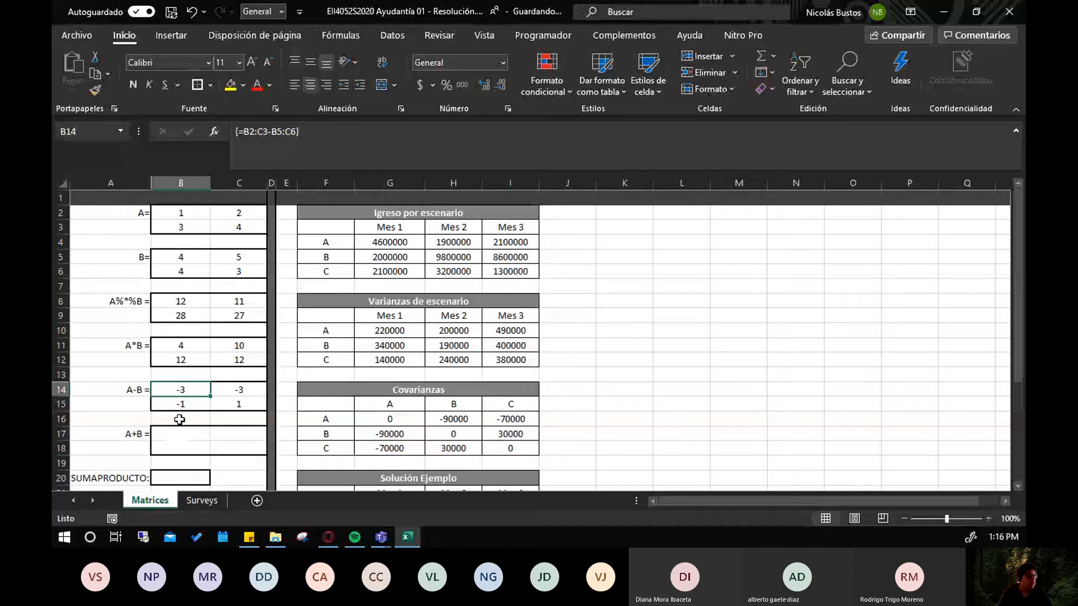
# Enter the array formula =B2:C3*B5:C6 across the A+B block B17:C18
pyautogui.doubleClick(181, 434)
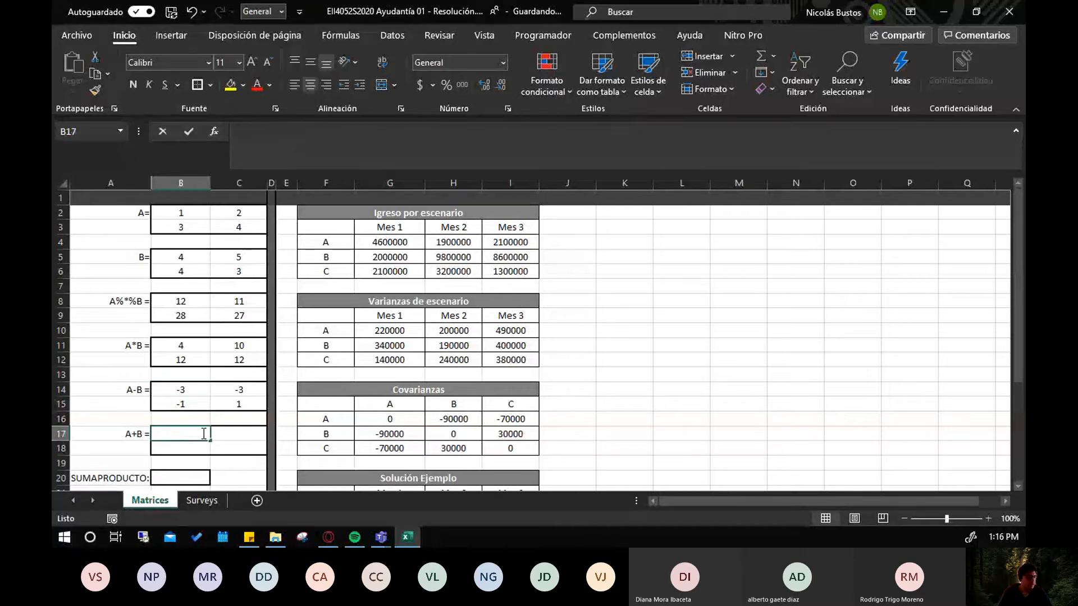
pyautogui.hotkey('shift', 'Right')
pyautogui.hotkey('shift', 'Down')
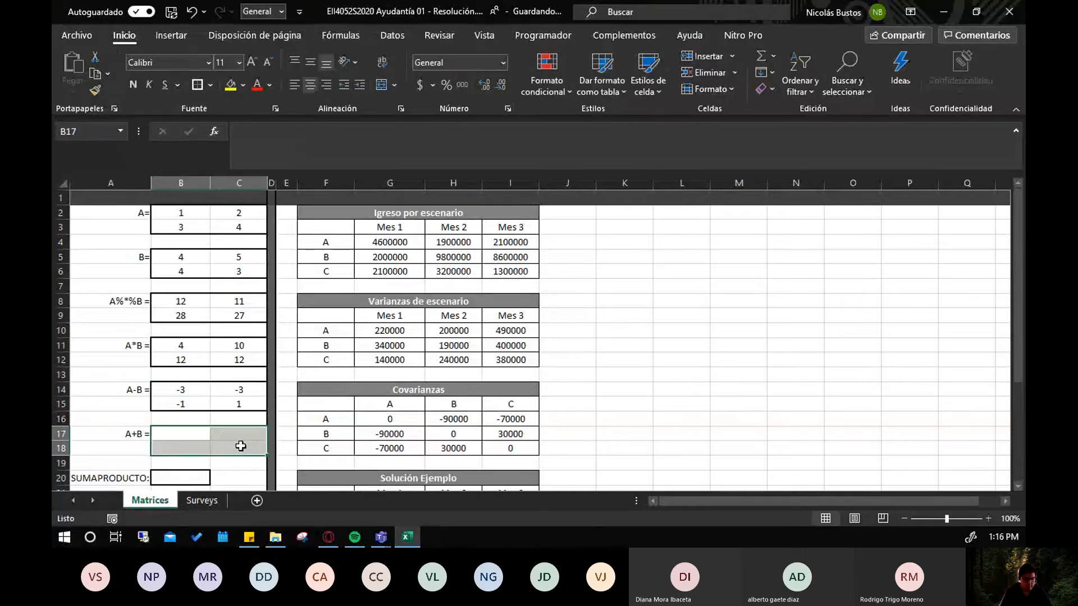
pyautogui.write('=')
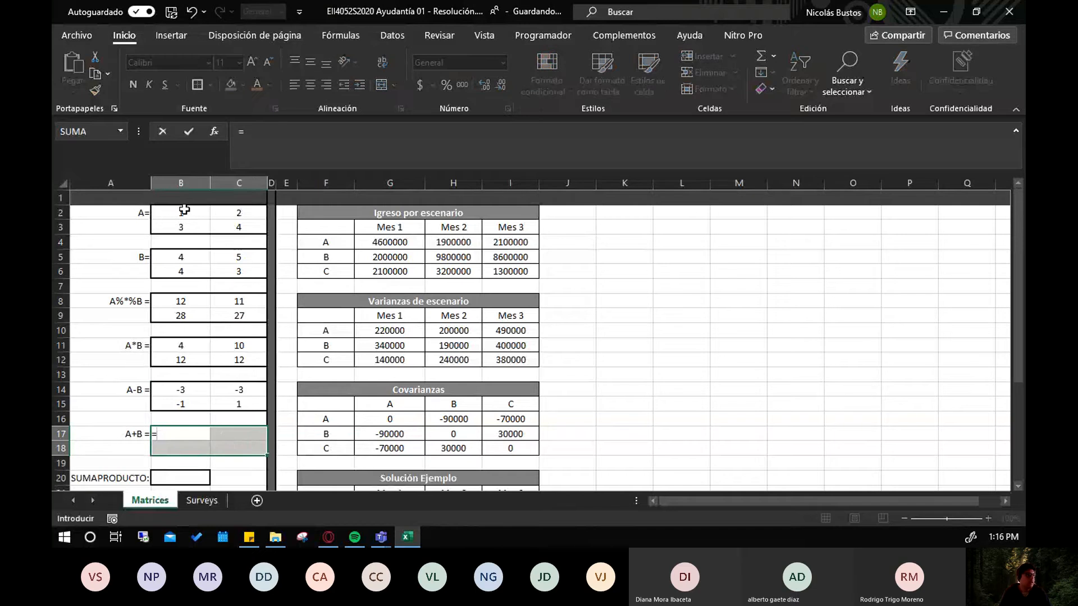
pyautogui.moveTo(171, 210); pyautogui.dragTo(230, 225)
pyautogui.write('*')
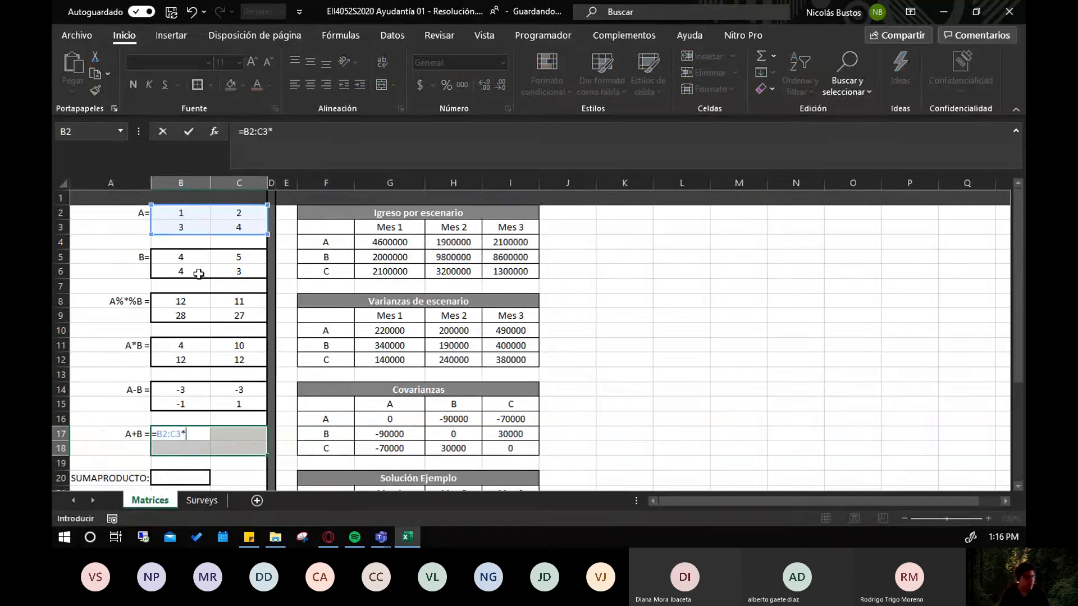
pyautogui.moveTo(181, 256); pyautogui.dragTo(228, 272)
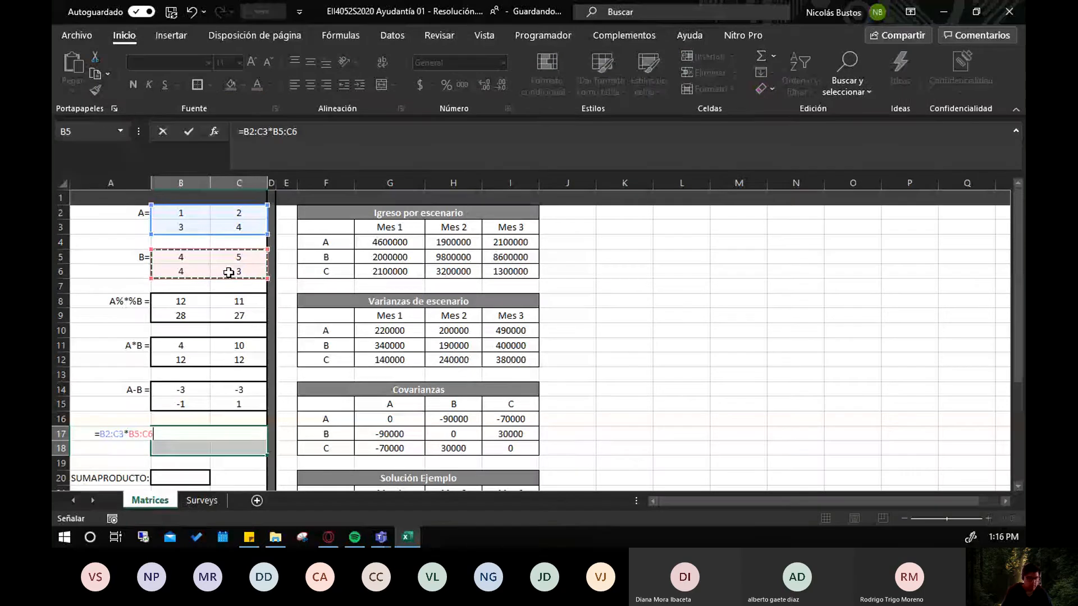
pyautogui.hotkey('ctrl', 'shift', 'Return')
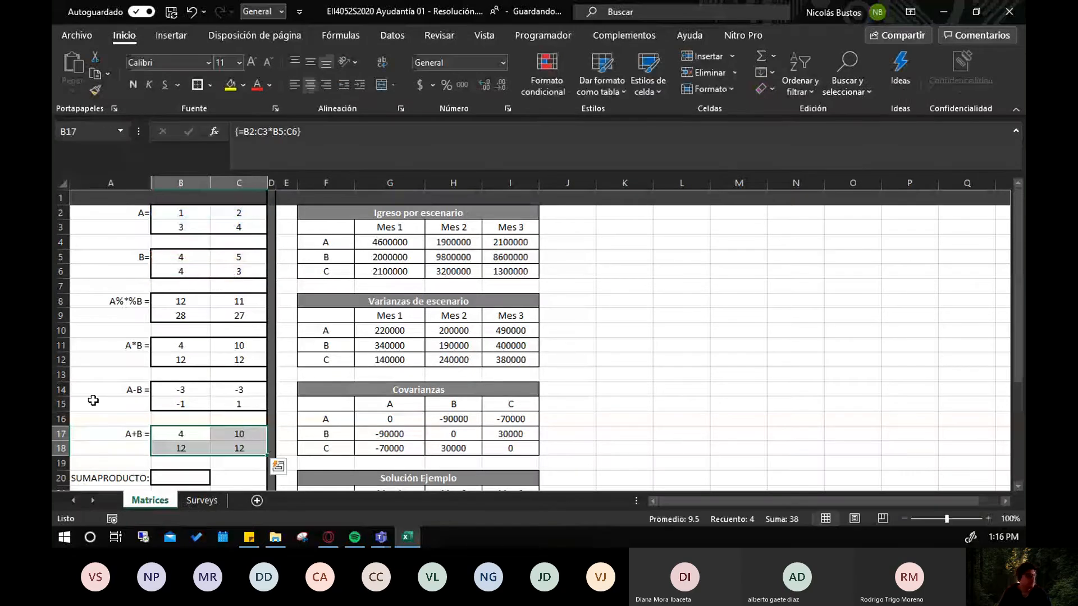
pyautogui.scroll(-1, 228, 348)
pyautogui.click(205, 388)
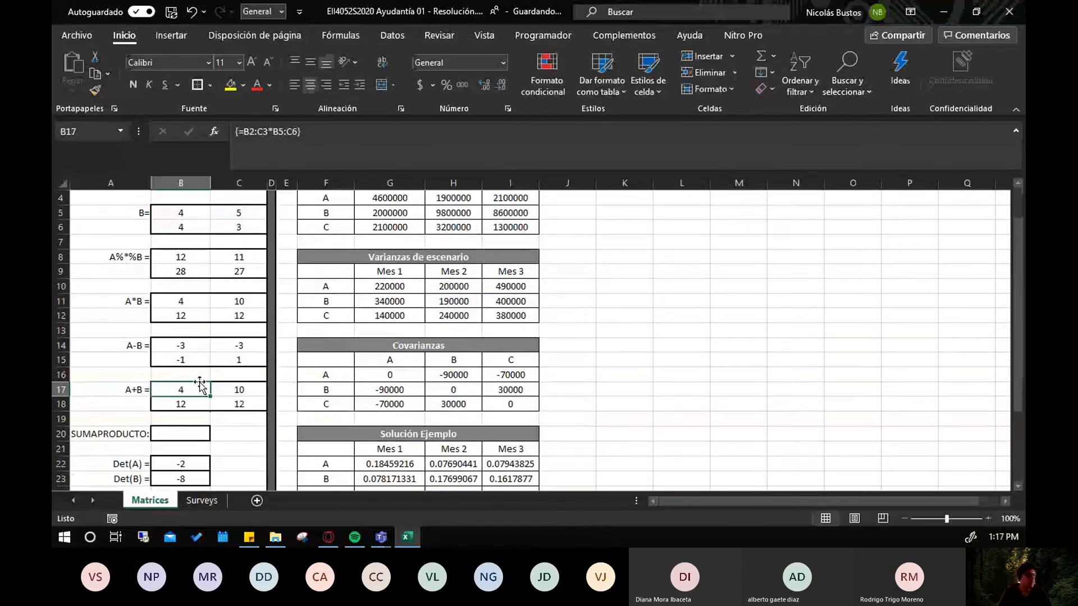
# Correct the array formula in the A+B block B17:C18 to =B2:C3+B5:C6
pyautogui.scroll(1, 194, 219)
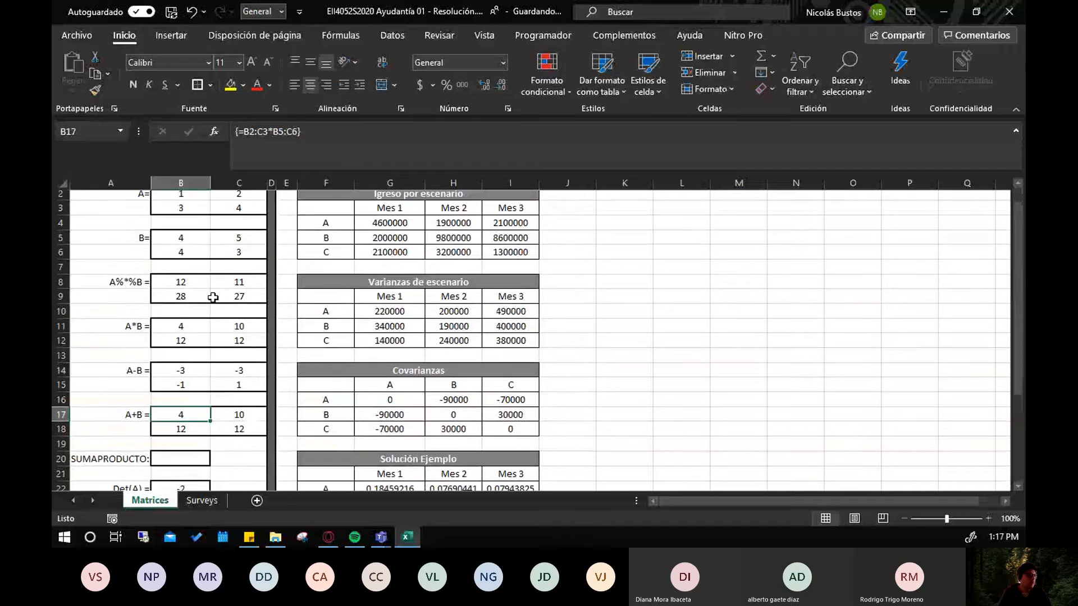
pyautogui.click(190, 214)
pyautogui.click(187, 260)
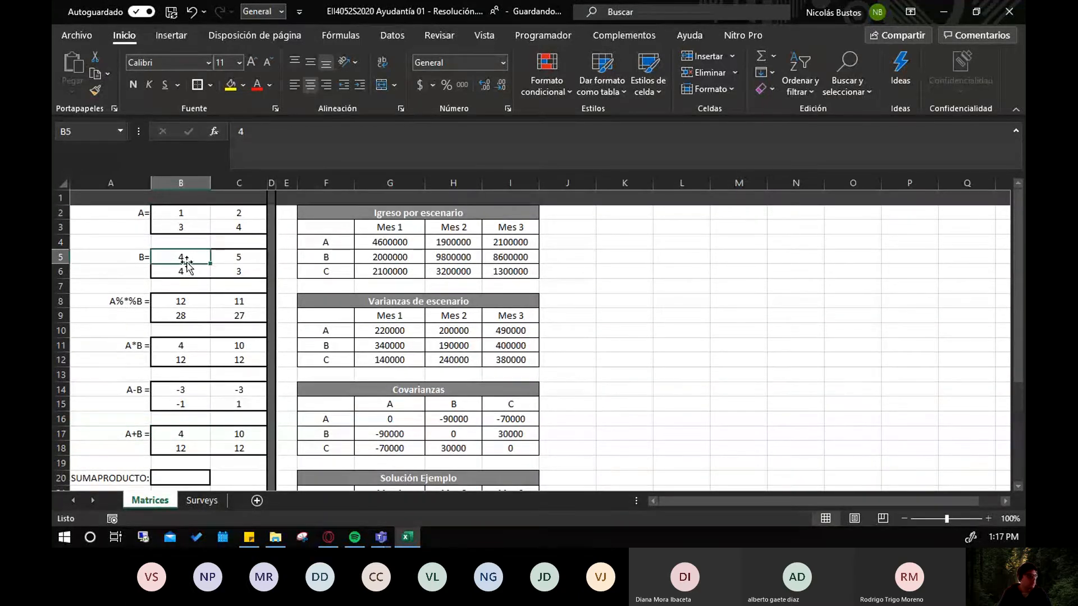
pyautogui.click(187, 211)
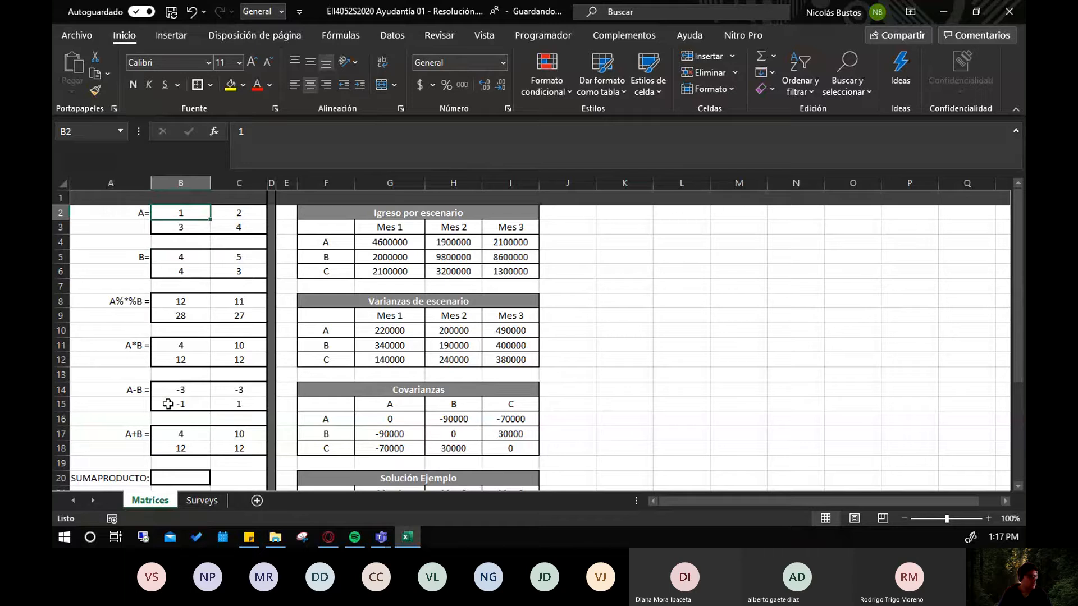
pyautogui.click(181, 436)
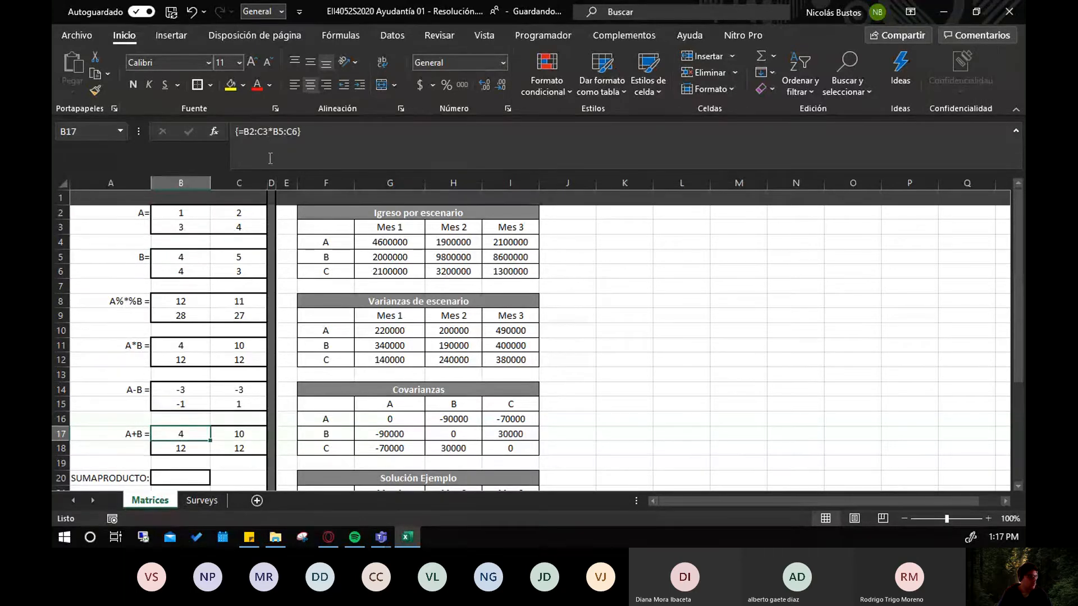
pyautogui.click(274, 132)
pyautogui.press('BackSpace')
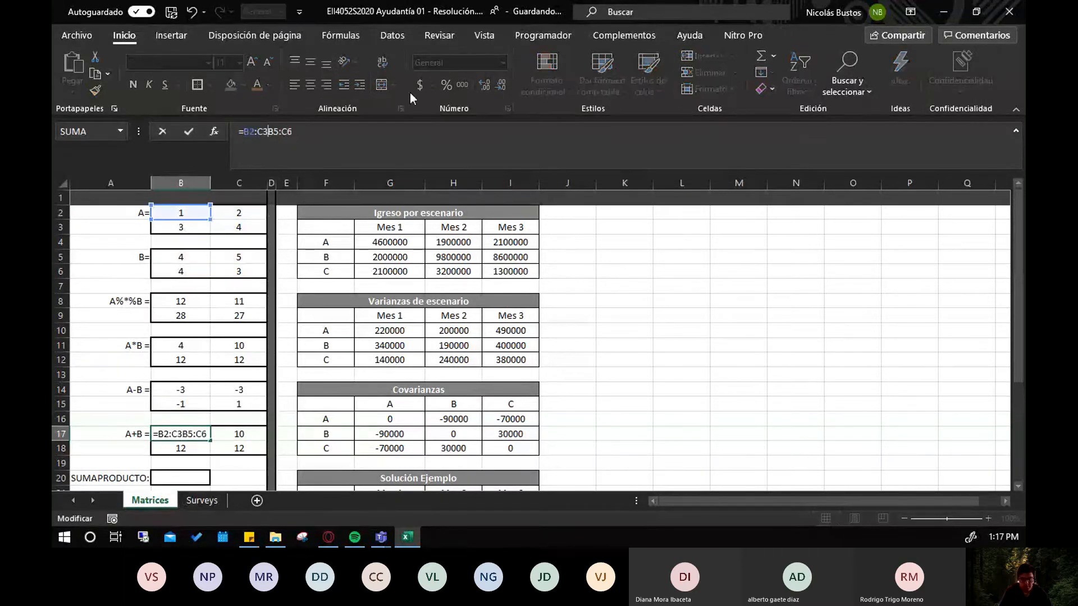
pyautogui.write('+')
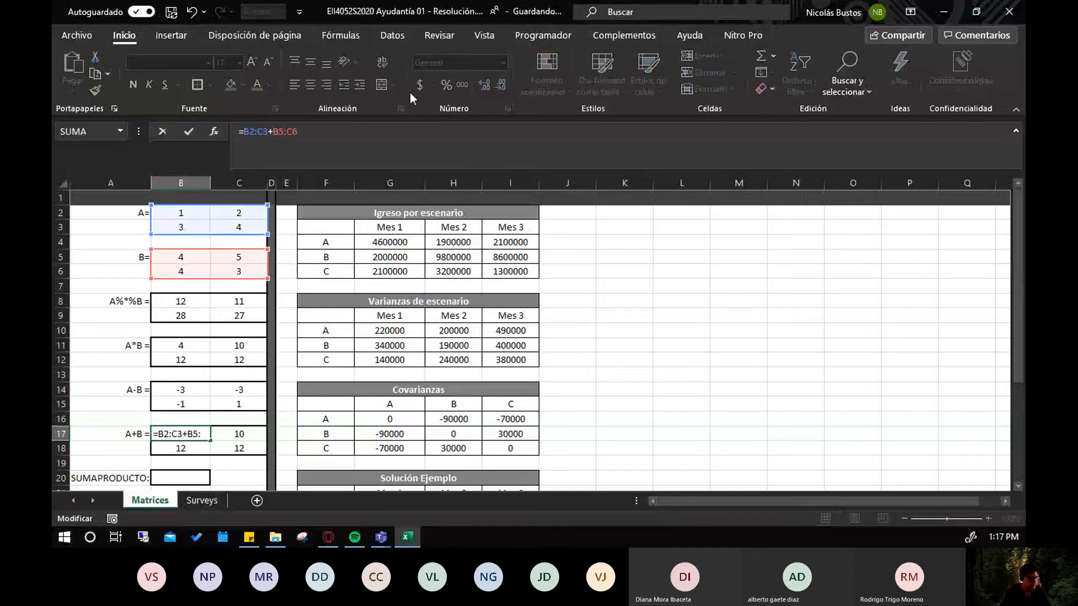
pyautogui.hotkey('ctrl', 'shift', 'Return')
pyautogui.click(180, 213)
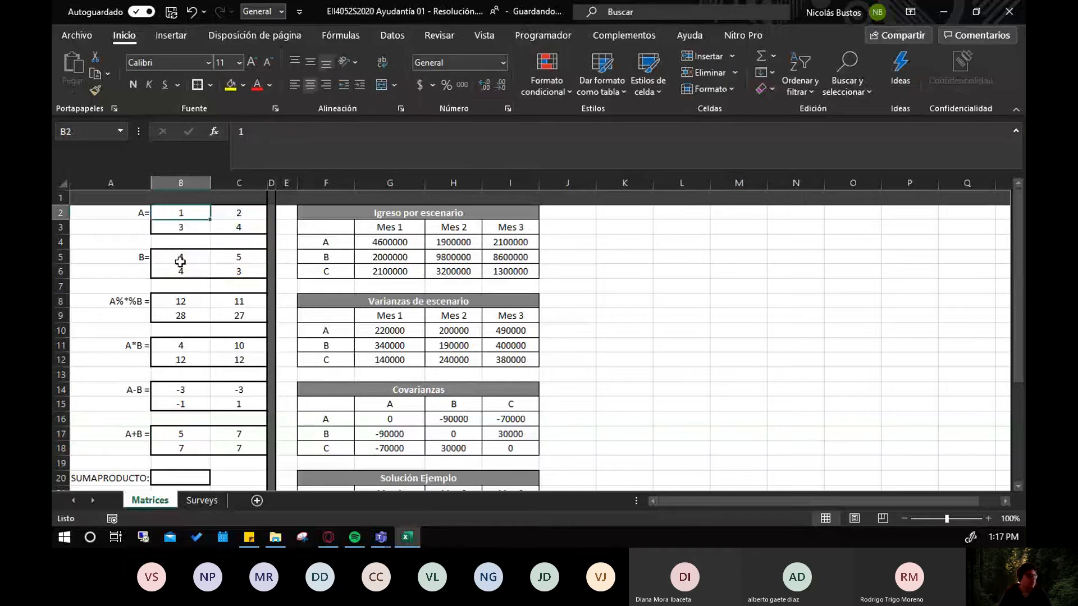
pyautogui.click(185, 434)
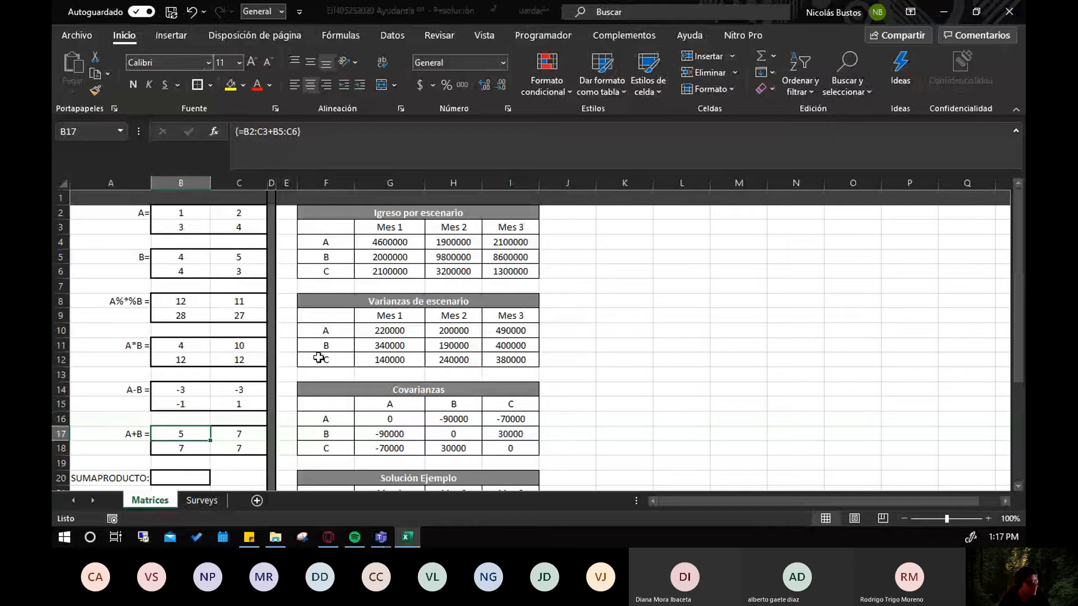
# Enter =SUMAPRODUCTO(B2:C3,B5:C6) in the SUMAPRODUCTO cell B20
pyautogui.click(187, 478)
pyautogui.scroll(-3, 270, 437)
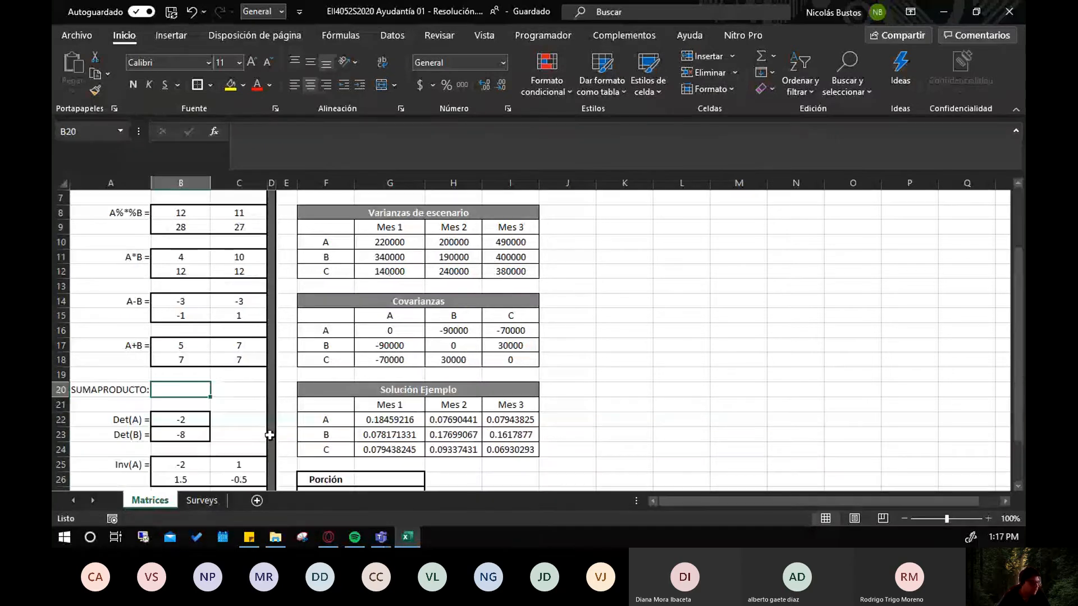
pyautogui.scroll(3, 273, 437)
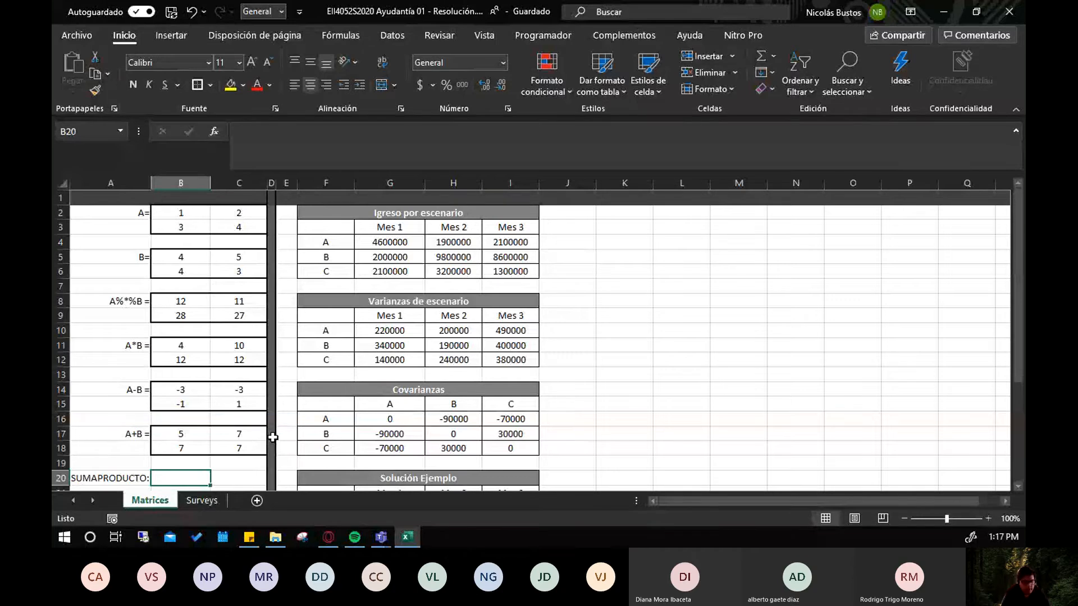
pyautogui.write('=su')
pyautogui.write('mapr')
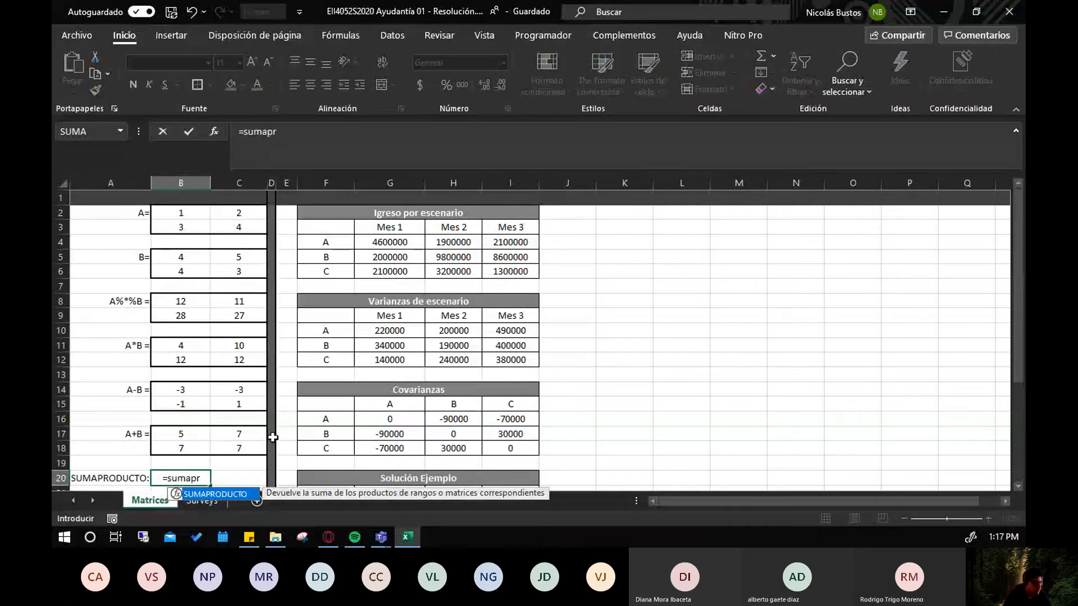
pyautogui.press('Tab')
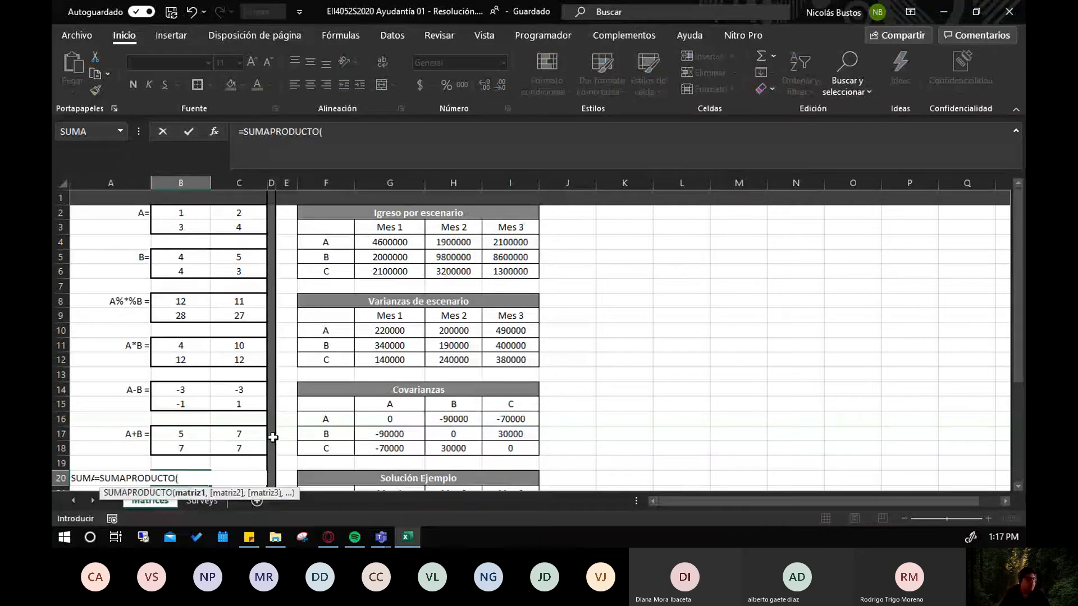
pyautogui.moveTo(181, 215); pyautogui.dragTo(226, 225)
pyautogui.write(',')
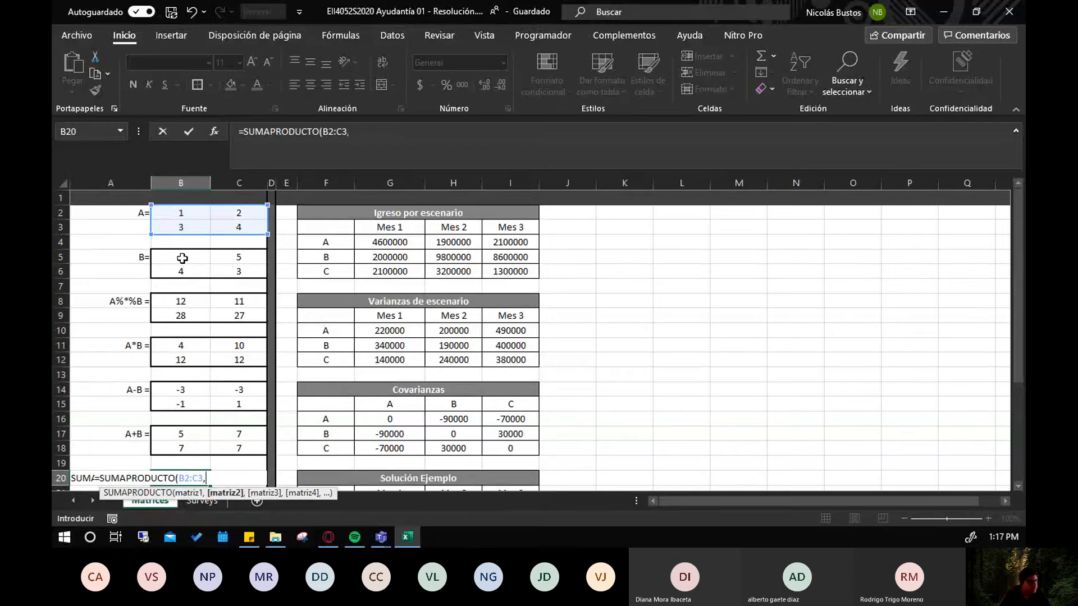
pyautogui.moveTo(185, 257); pyautogui.dragTo(233, 269)
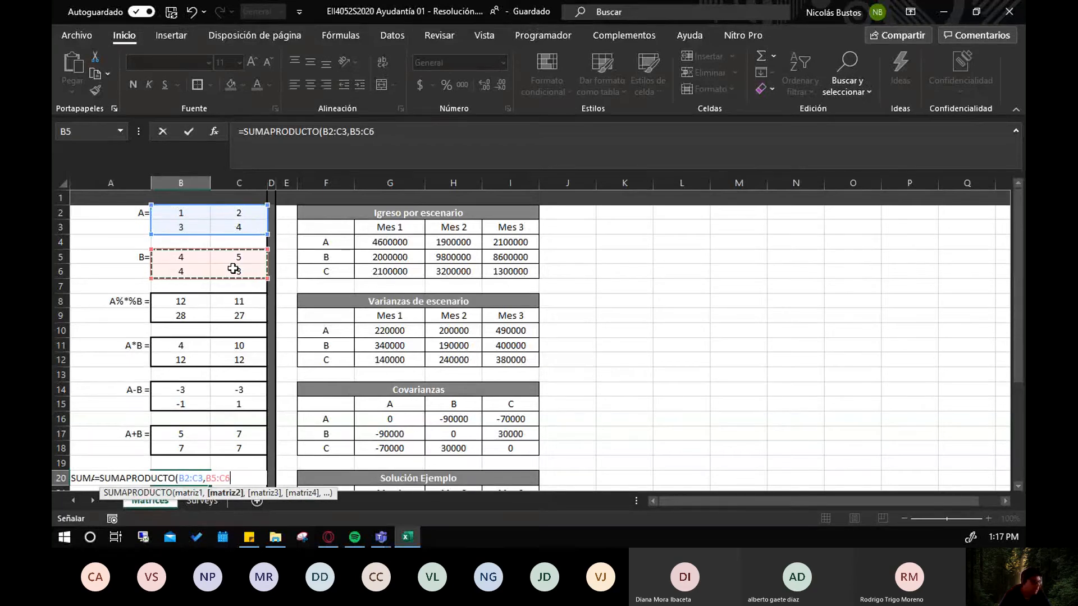
pyautogui.write(')')
pyautogui.press('Return')
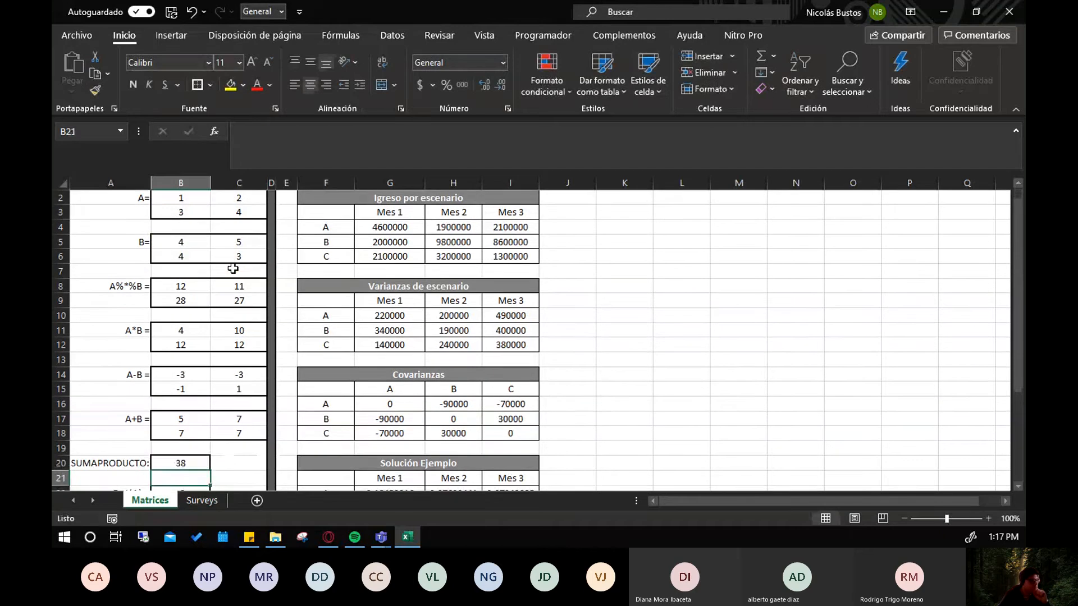
pyautogui.click(203, 464)
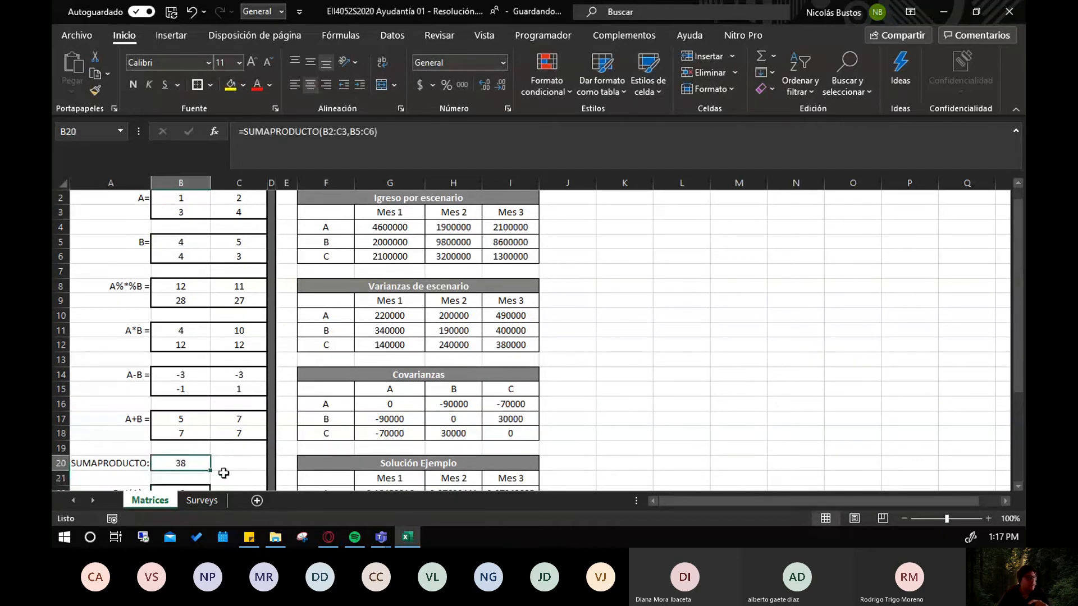
# Trace which cells of matrix A pair with the cells of matrix B in the SUMAPRODUCTO calculation
pyautogui.scroll(1, 214, 349)
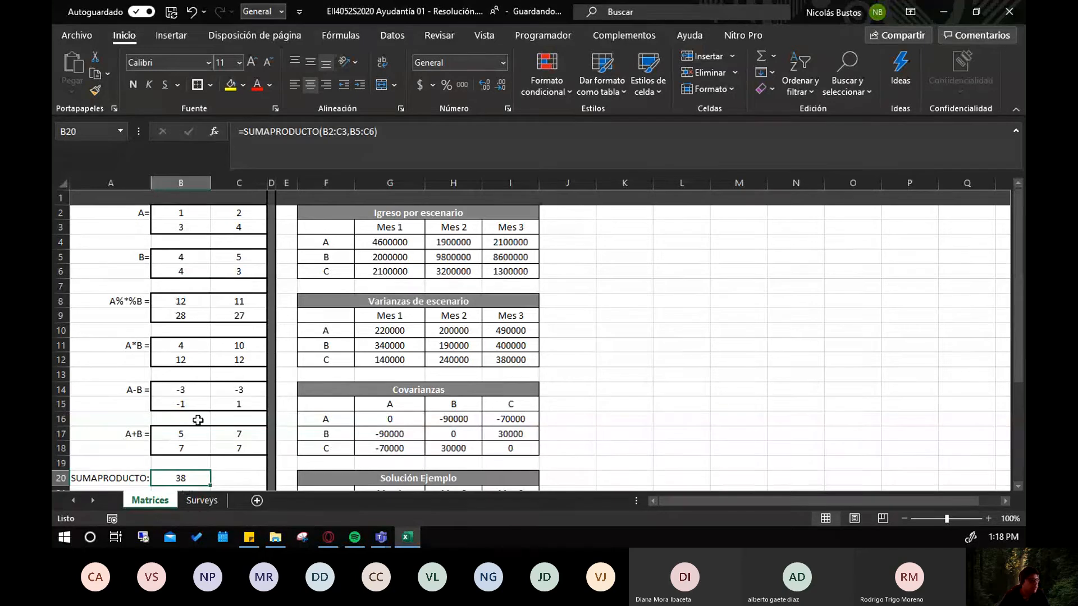
pyautogui.click(181, 214)
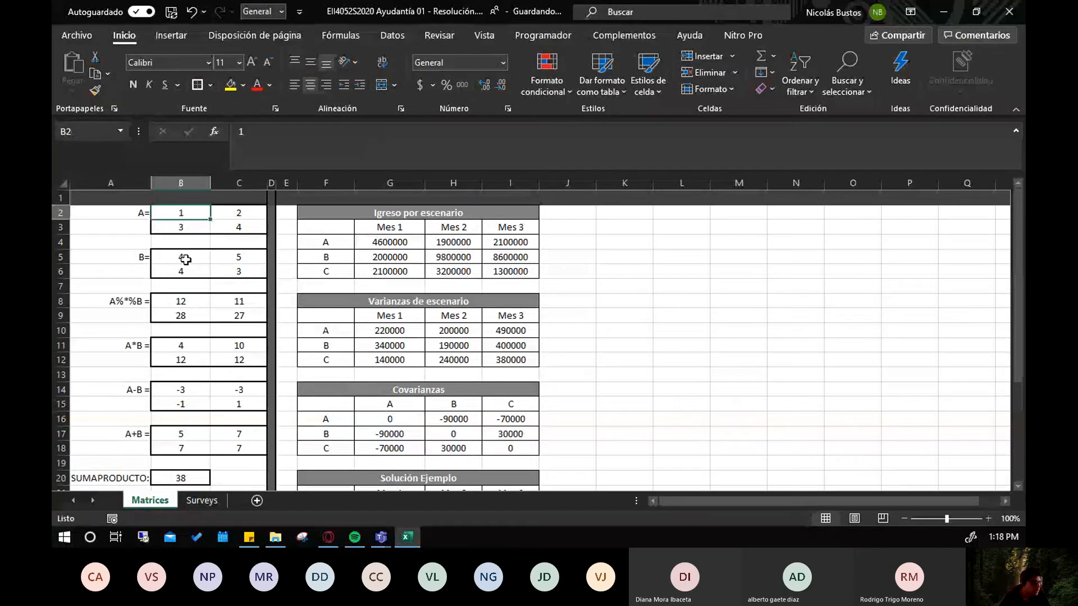
pyautogui.click(185, 257)
pyautogui.click(181, 215)
pyautogui.click(183, 260)
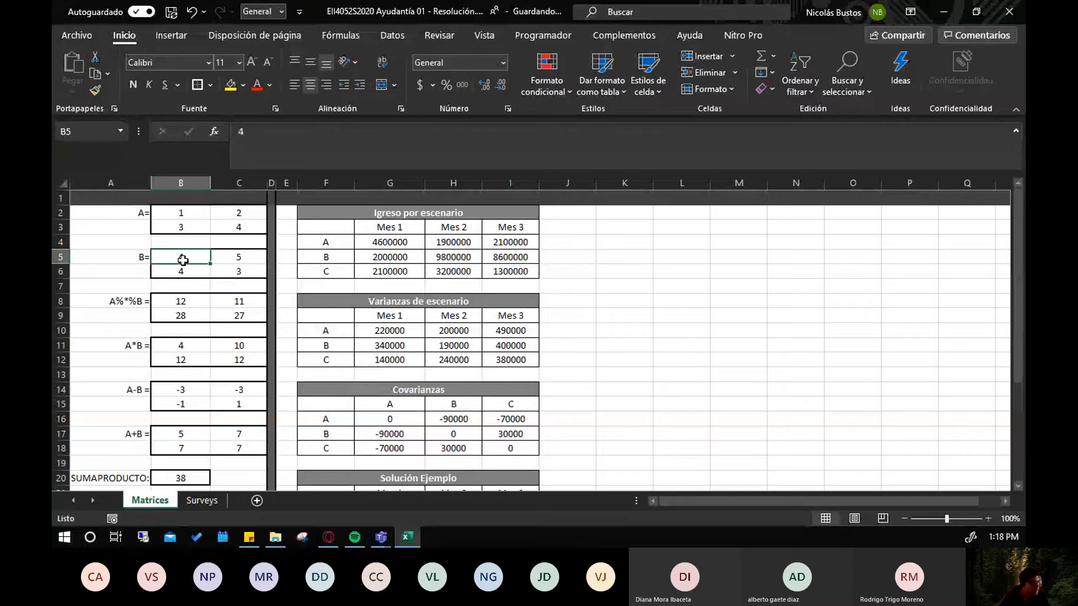
pyautogui.click(238, 259)
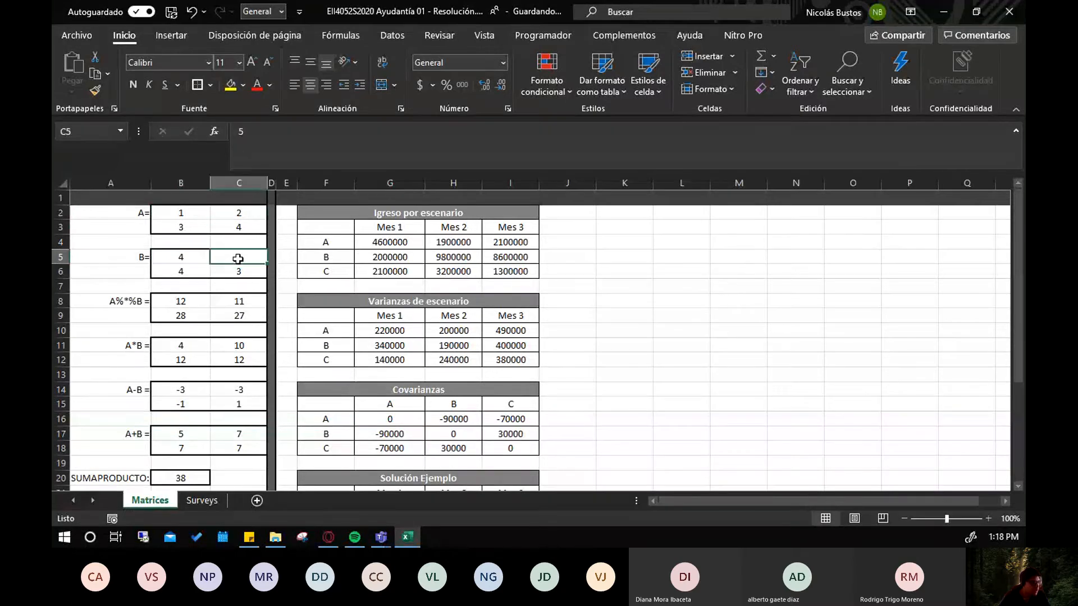
pyautogui.click(181, 225)
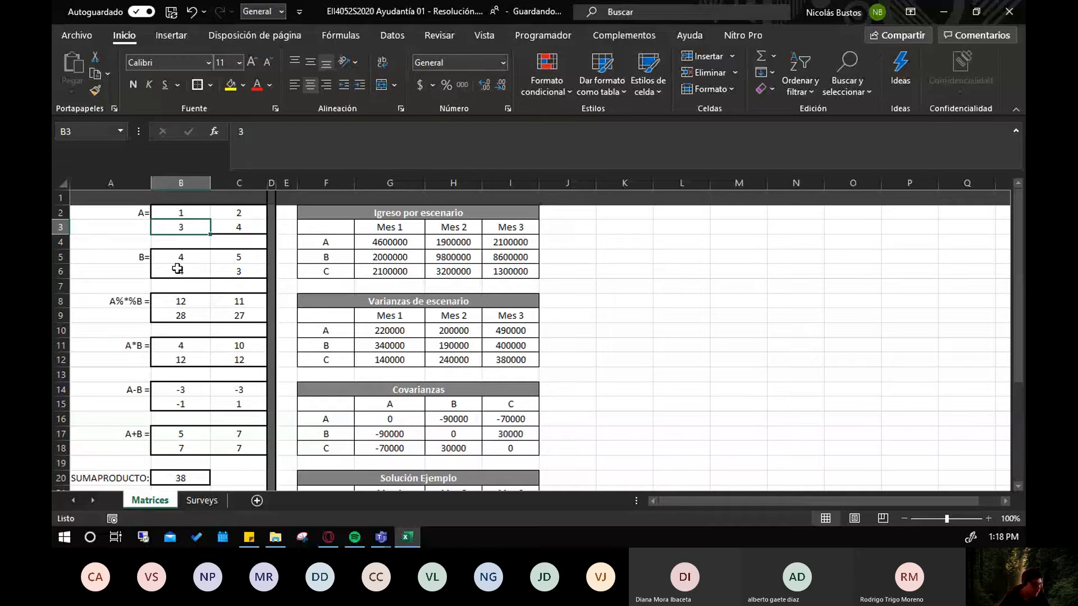
pyautogui.click(178, 268)
pyautogui.click(249, 226)
pyautogui.click(236, 273)
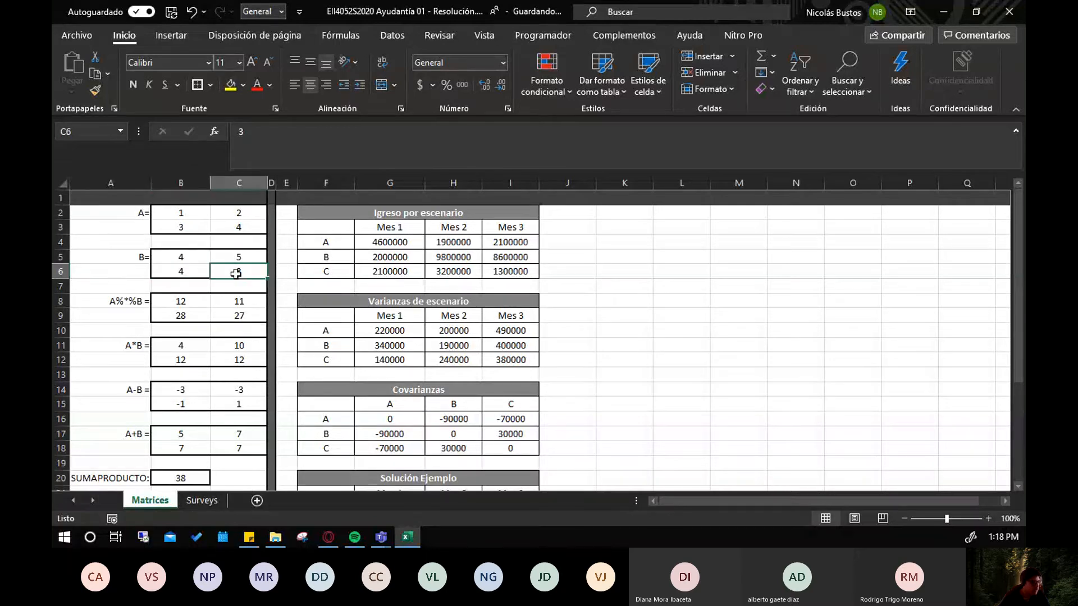
# Enter the manual check formula =B2*B5+C2*C5+B3*B6+C3*C6 in C20
pyautogui.click(232, 477)
pyautogui.write('=')
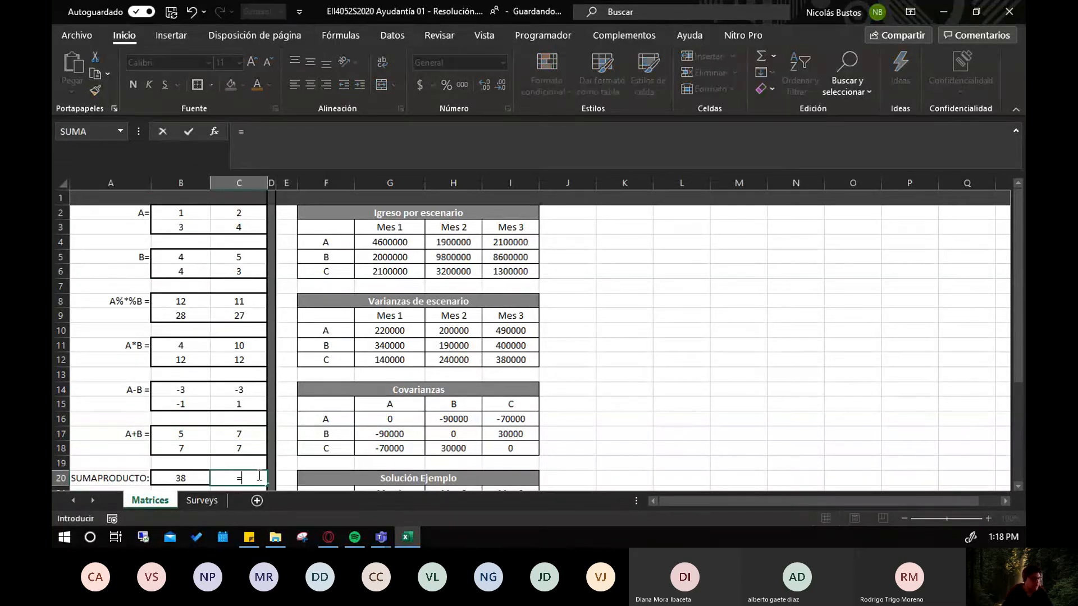
pyautogui.click(181, 213)
pyautogui.write('*')
pyautogui.click(181, 256)
pyautogui.write('+')
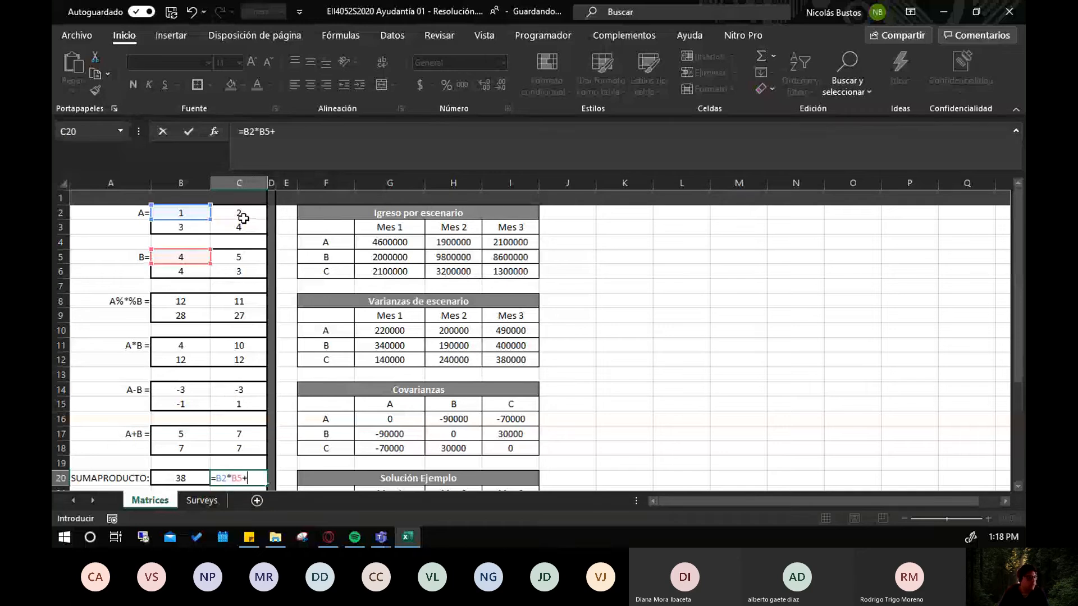
pyautogui.click(244, 215)
pyautogui.write('*')
pyautogui.click(238, 256)
pyautogui.write('+')
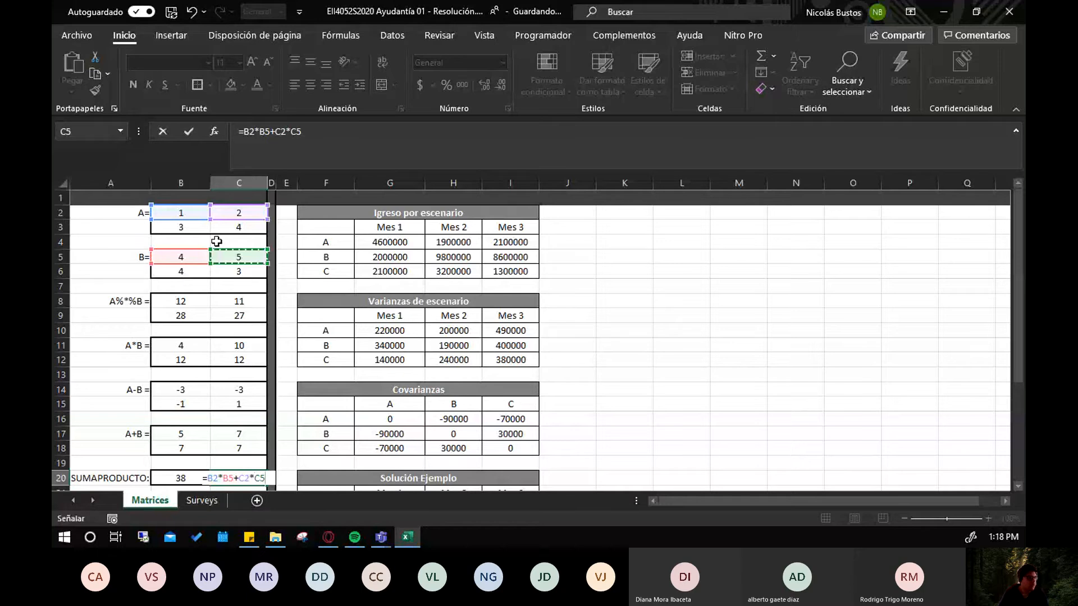
pyautogui.click(201, 228)
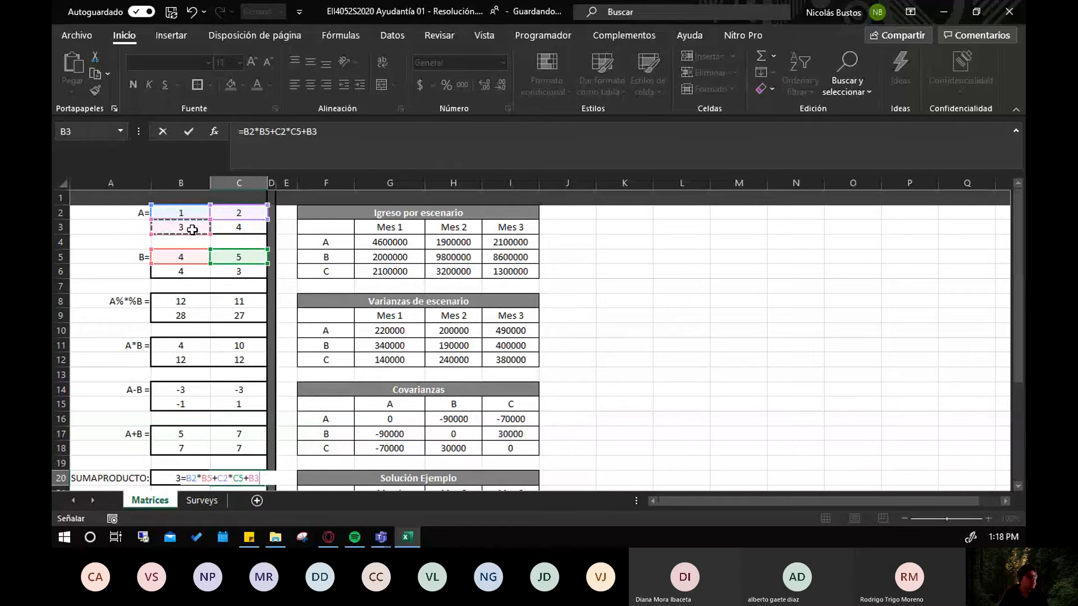
pyautogui.write('*')
pyautogui.click(186, 272)
pyautogui.write('+')
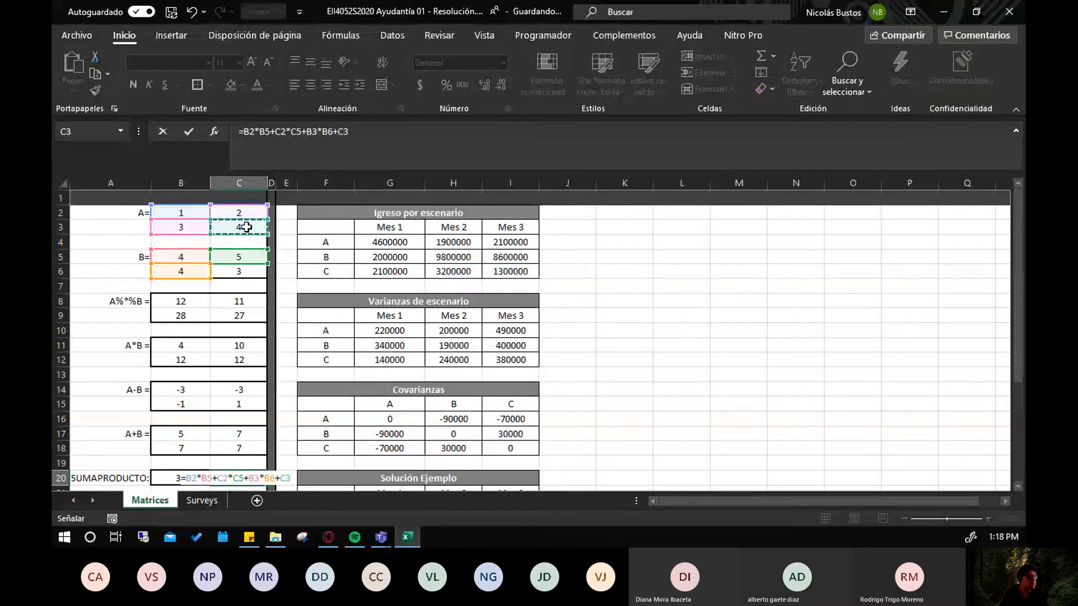
pyautogui.click(239, 226)
pyautogui.write('*')
pyautogui.click(240, 273)
pyautogui.press('Return')
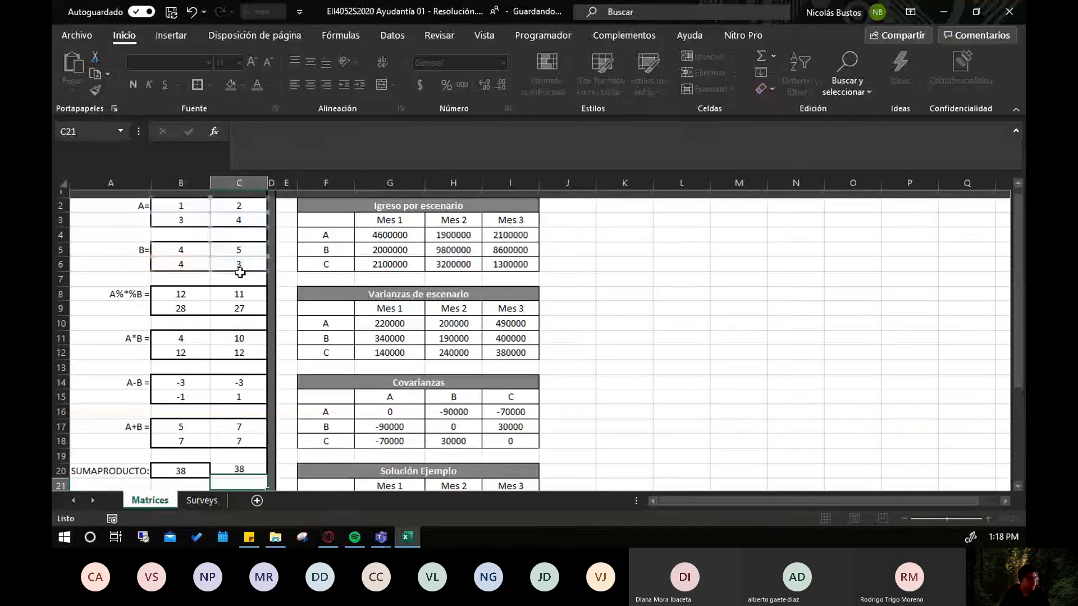
pyautogui.click(233, 466)
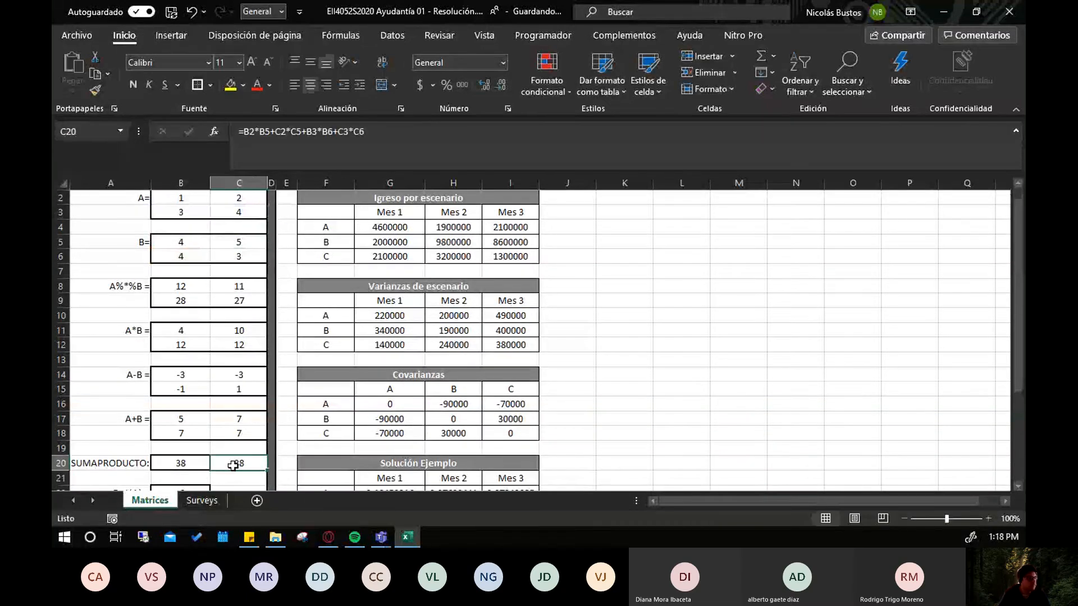
# Review the A+B array formula in B17 and compare the SUMAPRODUCTO formula in B20 with the manual one in C20
pyautogui.scroll(1, 176, 387)
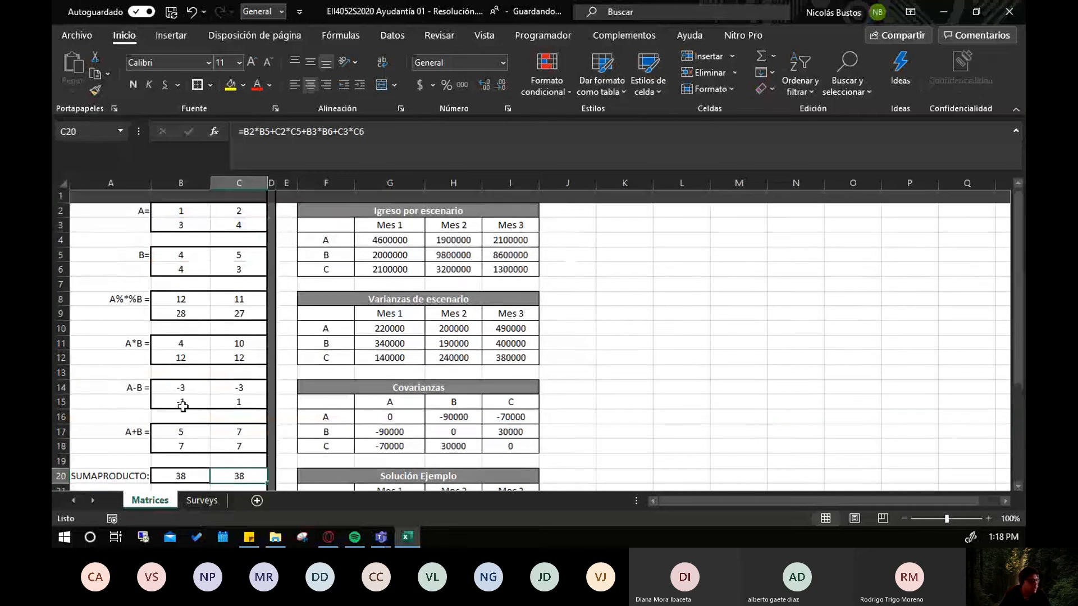
pyautogui.click(179, 432)
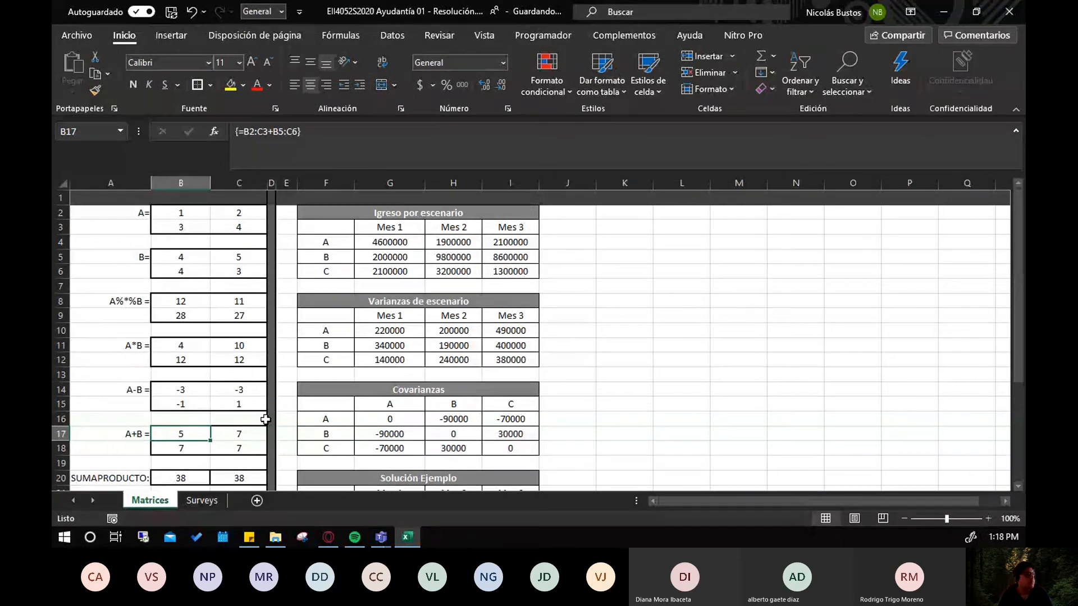
pyautogui.click(201, 482)
pyautogui.moveTo(209, 485); pyautogui.dragTo(233, 478)
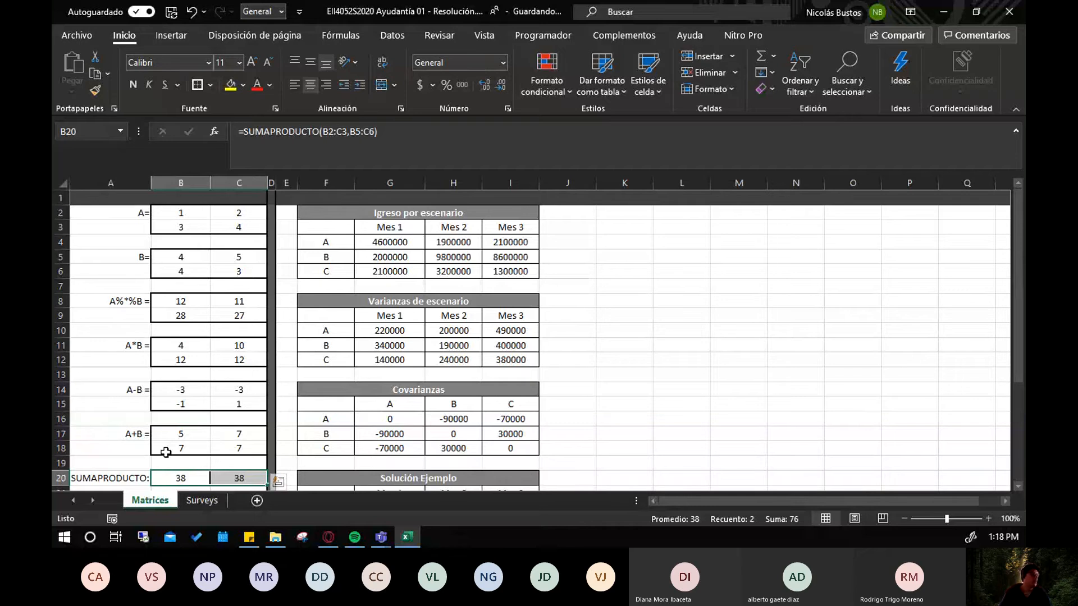
pyautogui.click(186, 476)
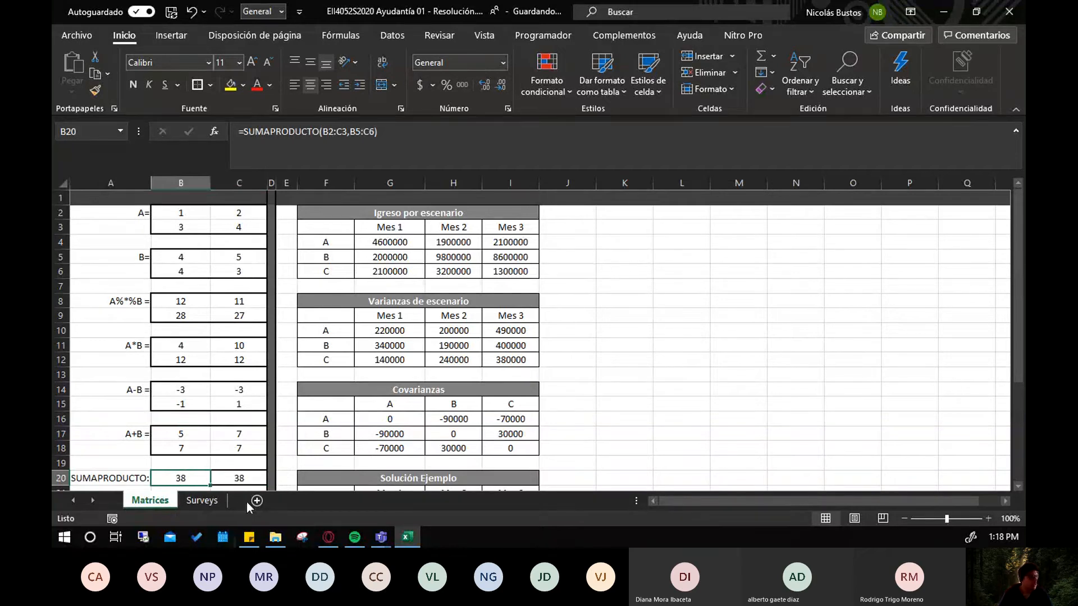
pyautogui.click(250, 476)
pyautogui.press('Delete')
pyautogui.click(184, 478)
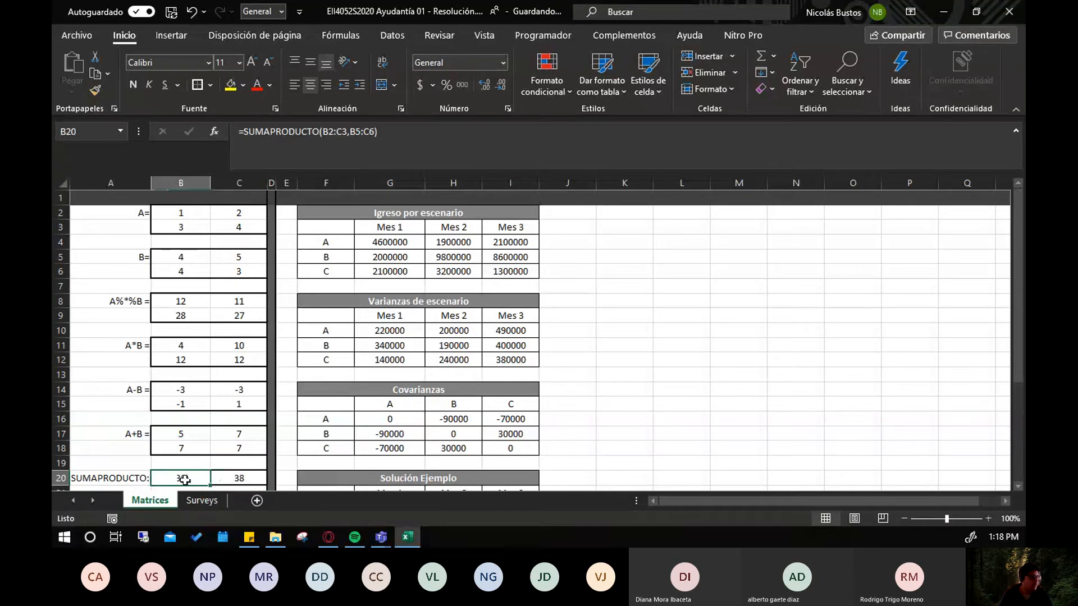
pyautogui.click(238, 476)
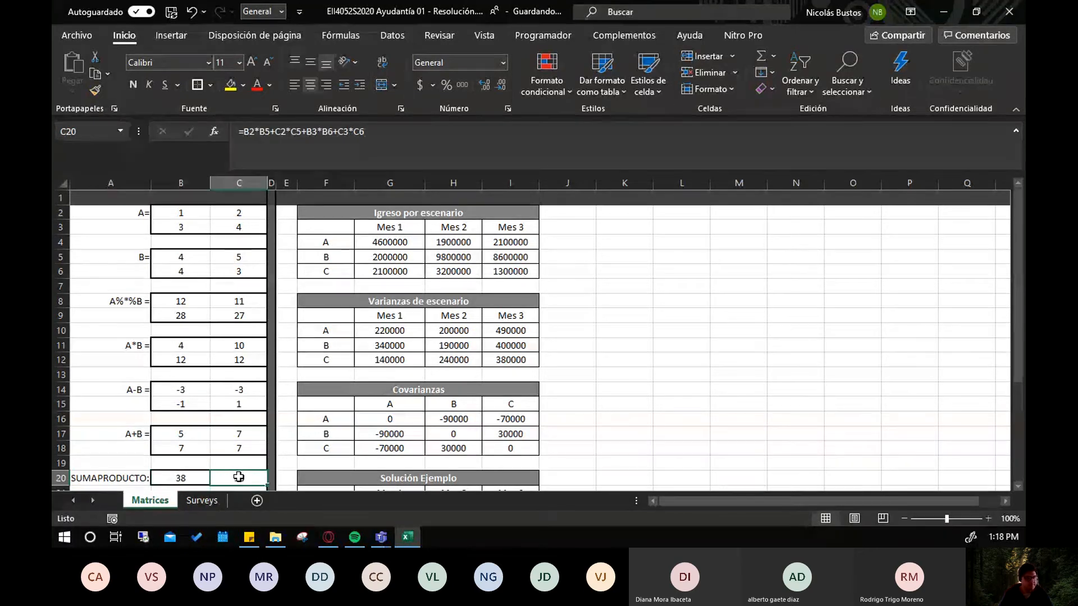
# Clear the existing results from the Det(A) and Det(B) cells B22 and B23
pyautogui.scroll(-1, 114, 402)
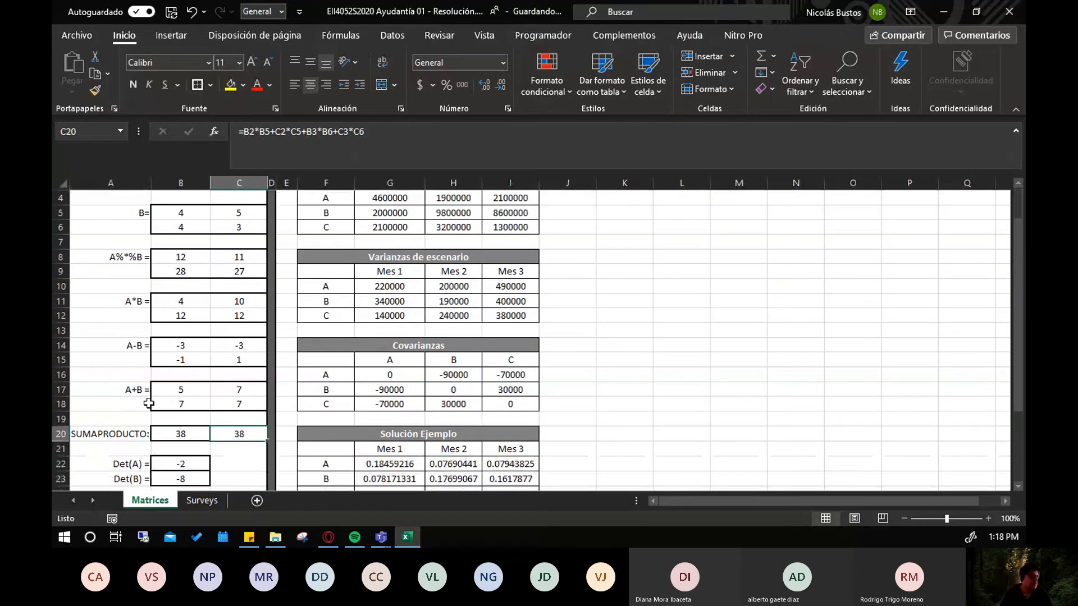
pyautogui.click(187, 463)
pyautogui.press('Delete')
pyautogui.click(181, 479)
pyautogui.press('Delete')
# Clear the existing results from the Inv(A) range B25:C26 and the Inv(B) range B28:C29
pyautogui.scroll(-2, 190, 443)
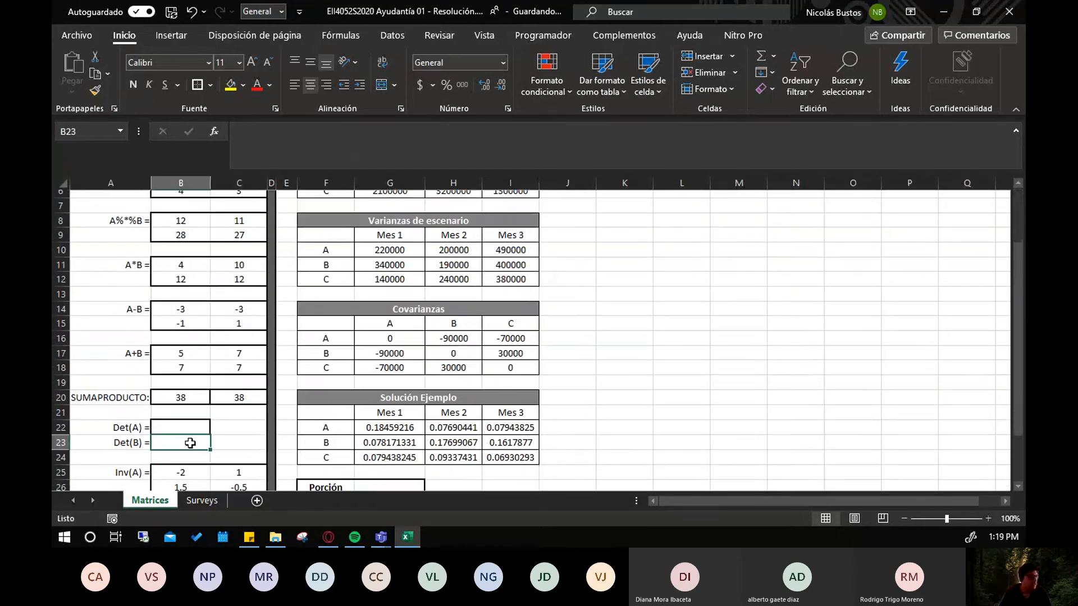
pyautogui.click(180, 419)
pyautogui.moveTo(180, 419); pyautogui.dragTo(233, 437)
pyautogui.press('Delete')
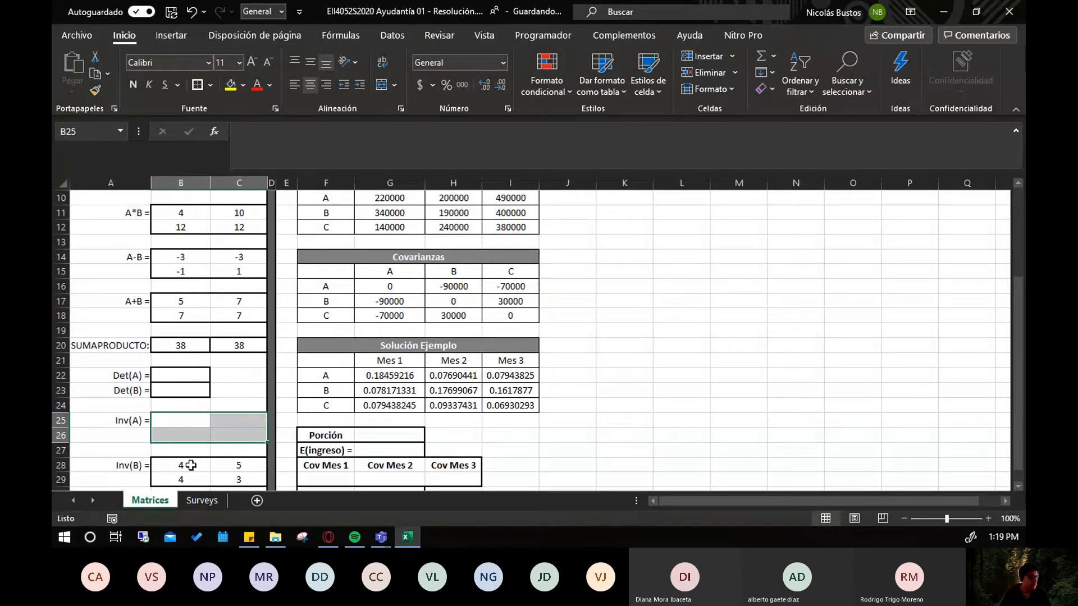
pyautogui.moveTo(188, 465); pyautogui.dragTo(230, 479)
pyautogui.press('Delete')
# Calculate the determinant of matrix A in B22 with =MDETERM(B2:C3)
pyautogui.scroll(1, 215, 432)
pyautogui.click(181, 416)
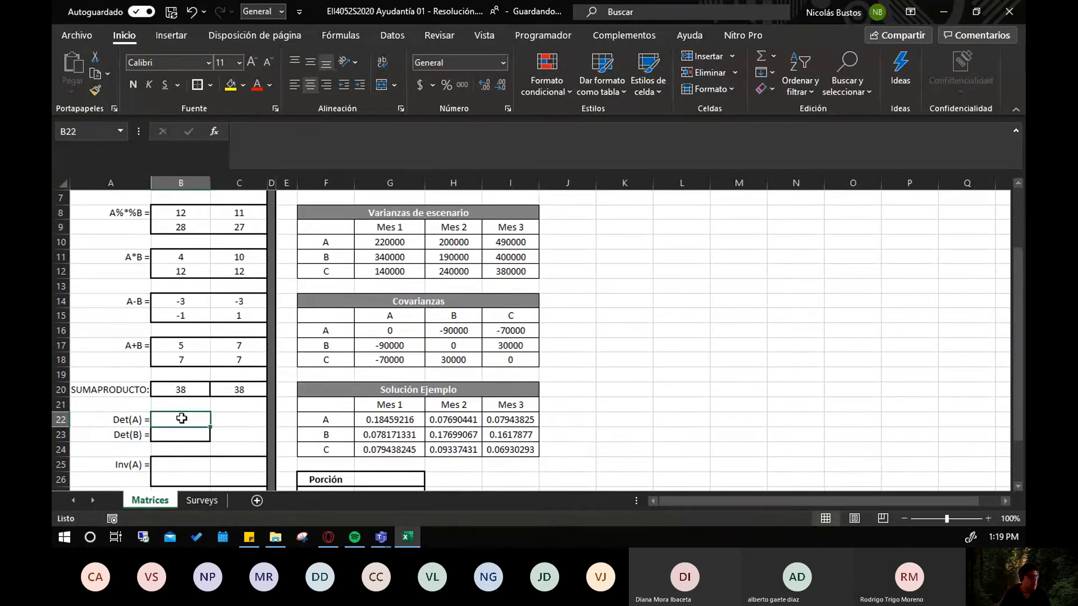
pyautogui.scroll(1, 217, 420)
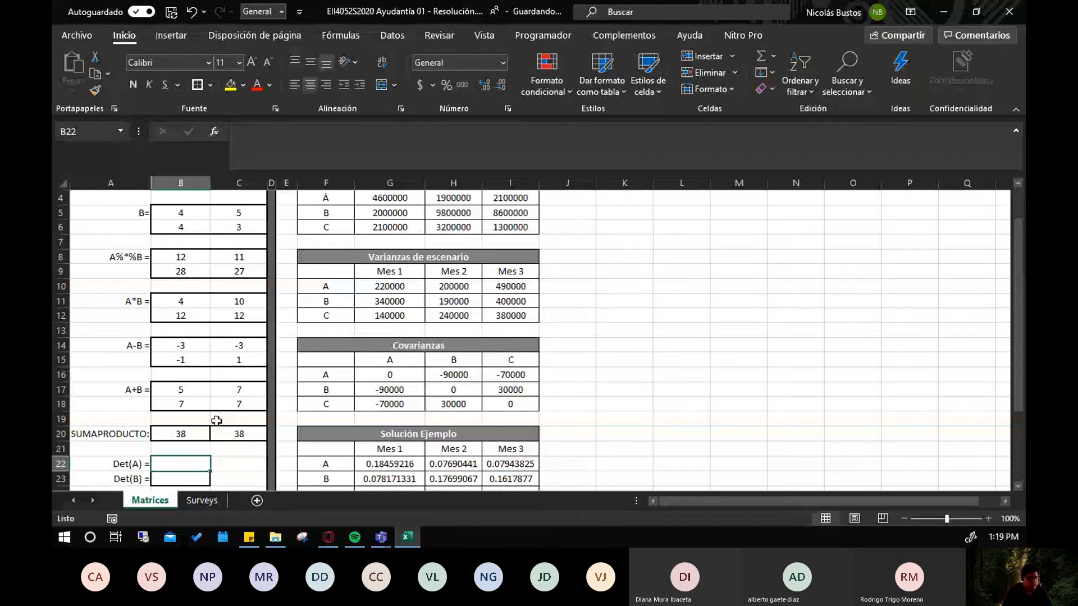
pyautogui.write('=de')
pyautogui.press('BackSpace')
pyautogui.press('BackSpace')
pyautogui.write('mdete')
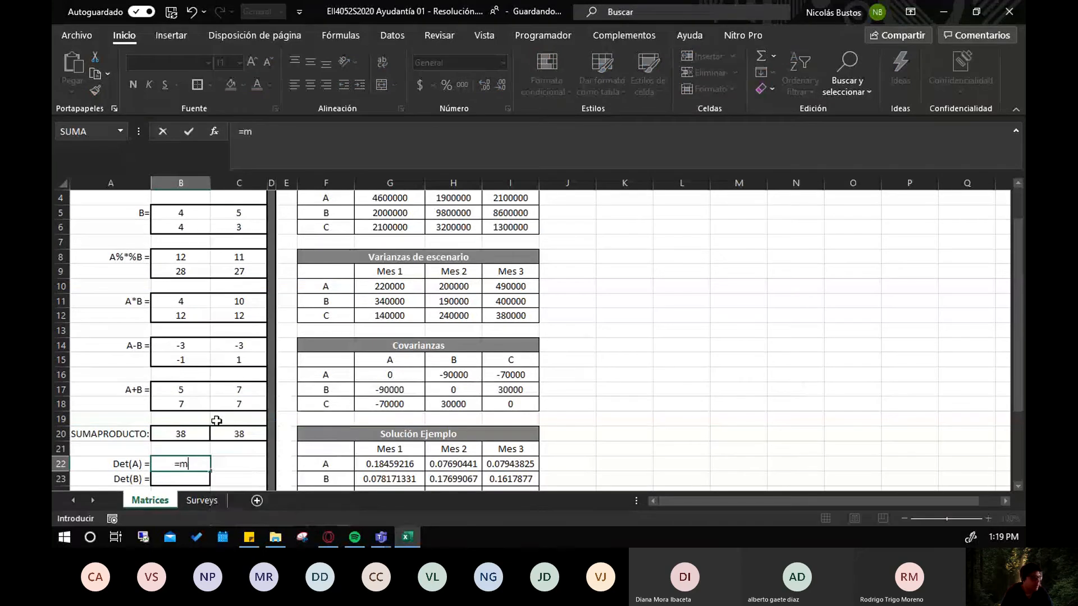
pyautogui.press('Tab')
pyautogui.scroll(1, 217, 421)
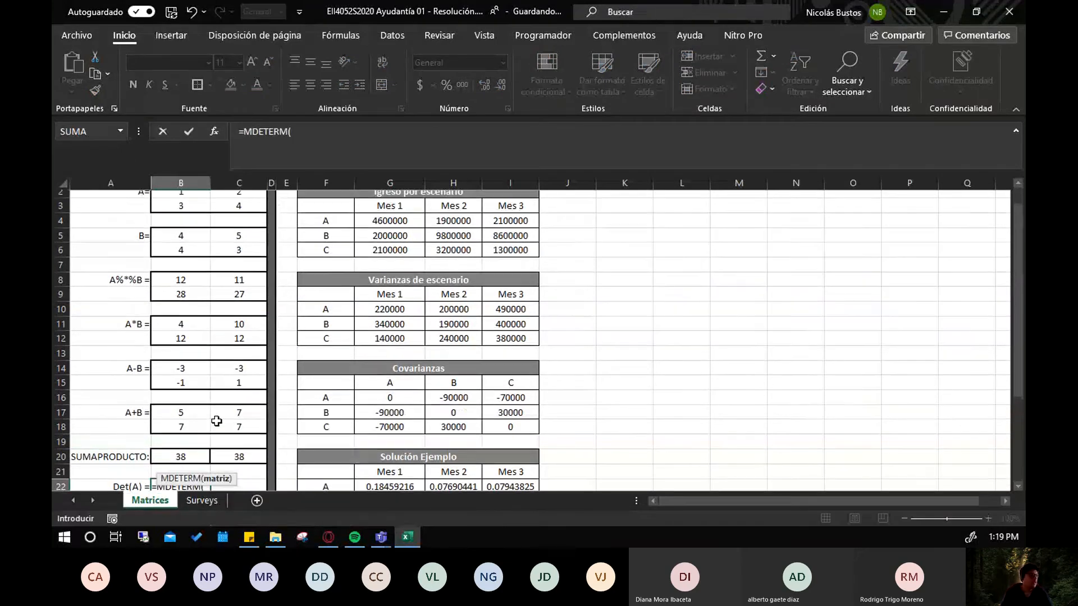
pyautogui.moveTo(194, 216); pyautogui.dragTo(220, 234)
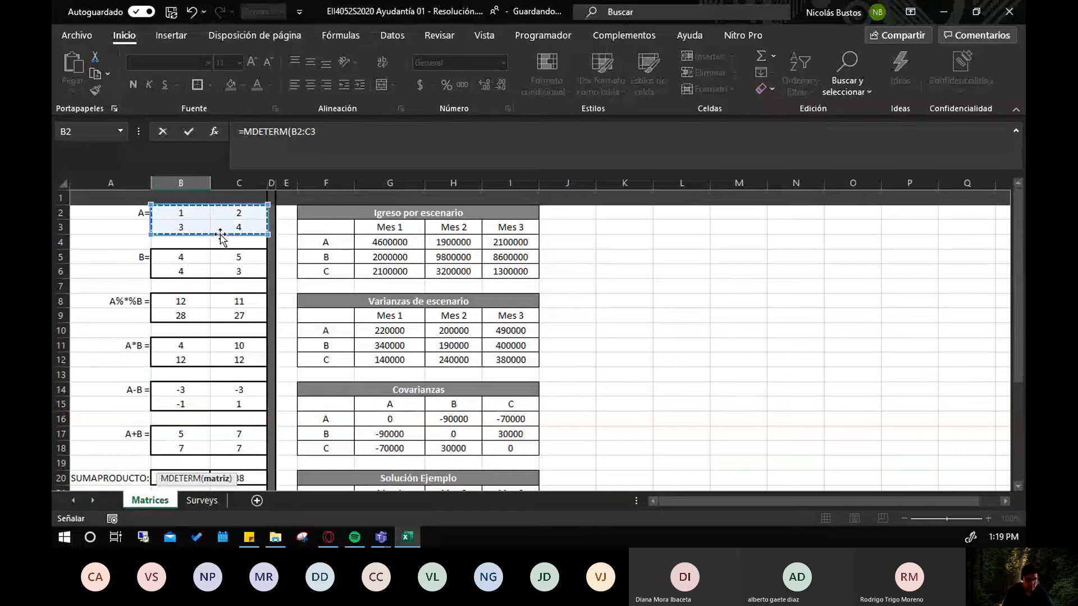
pyautogui.press('Return')
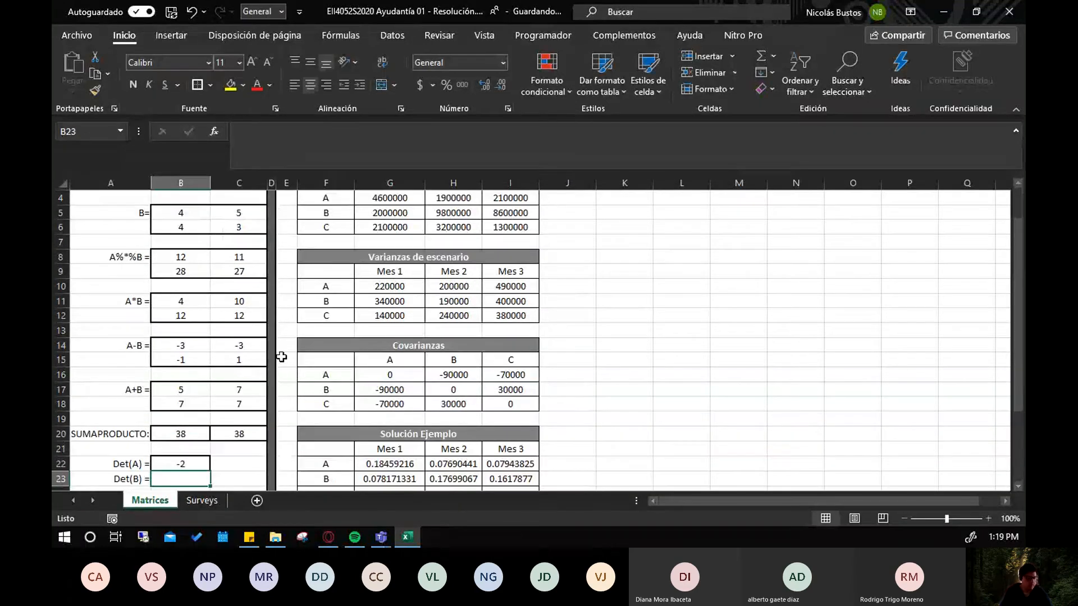
# Calculate the determinant of matrix B in B23 with =MDETERM(B5:C6)
pyautogui.write('=mdet')
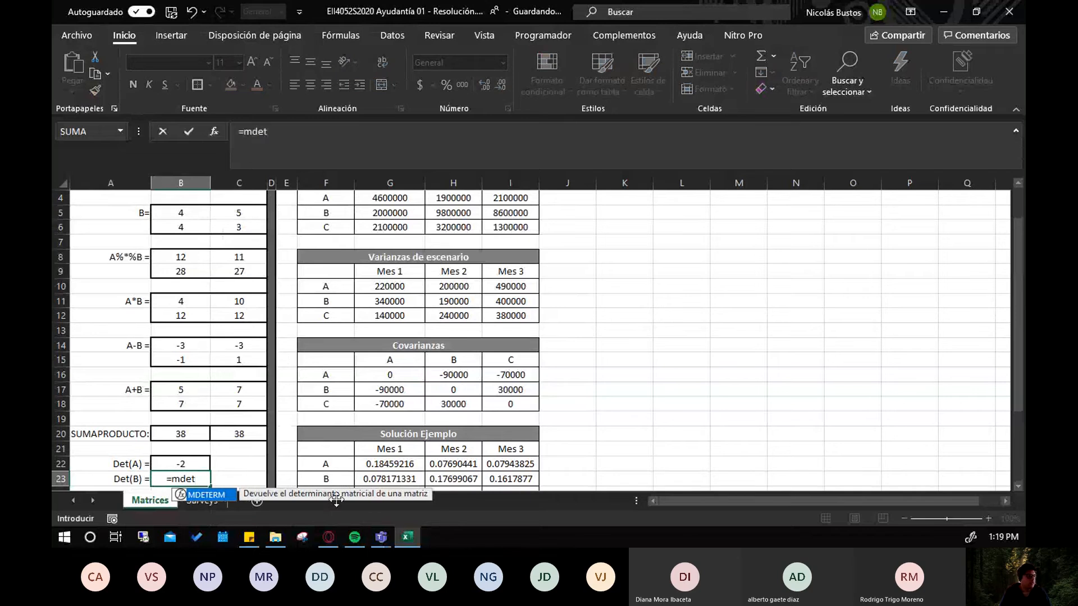
pyautogui.doubleClick(205, 495)
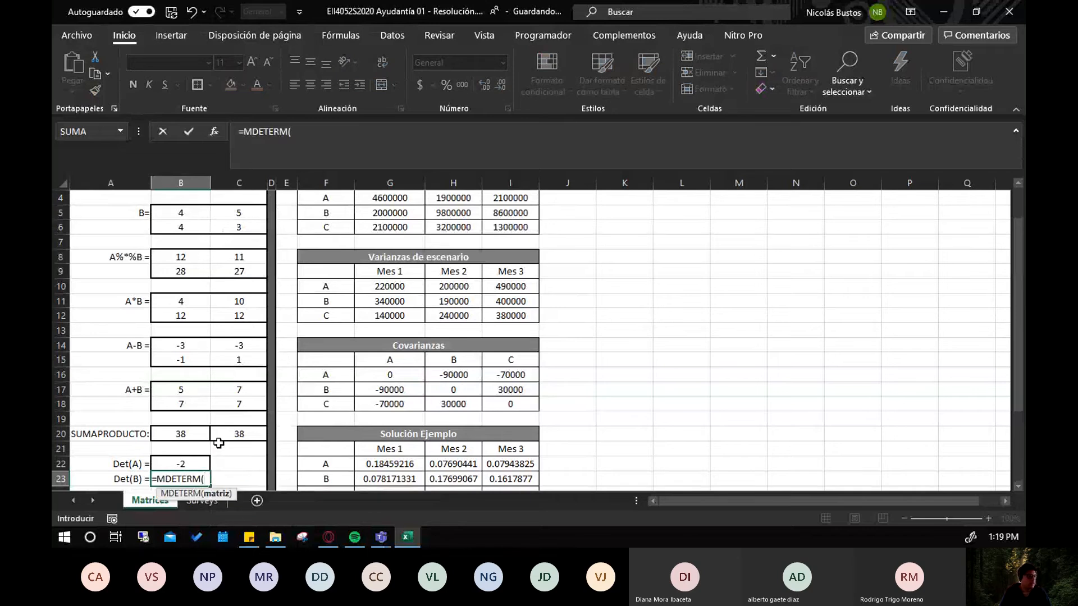
pyautogui.scroll(1, 186, 337)
pyautogui.moveTo(180, 256); pyautogui.dragTo(218, 267)
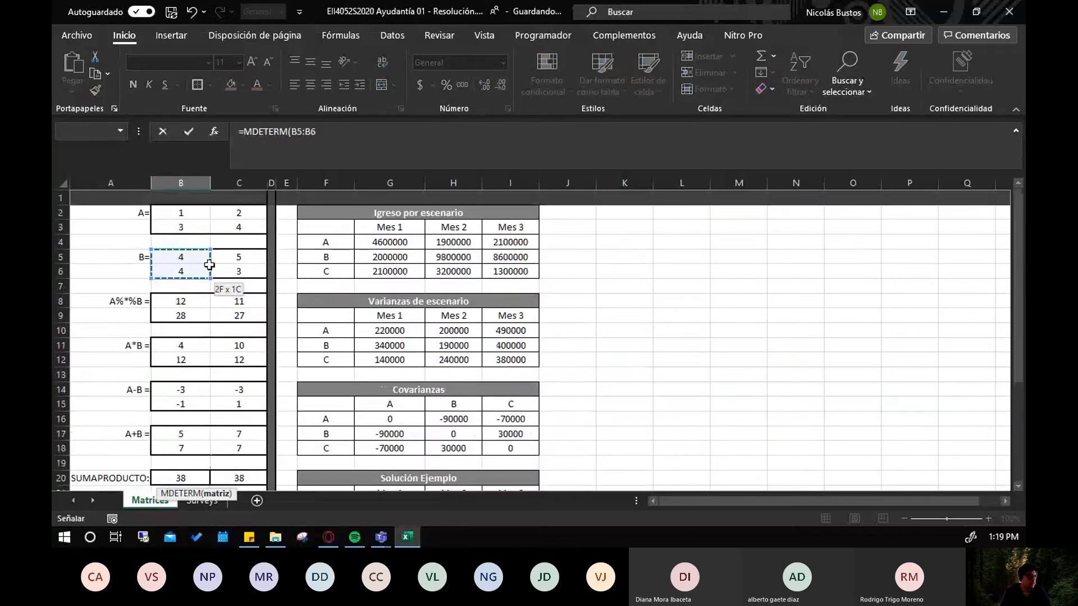
pyautogui.press('Return')
pyautogui.scroll(-2, 190, 372)
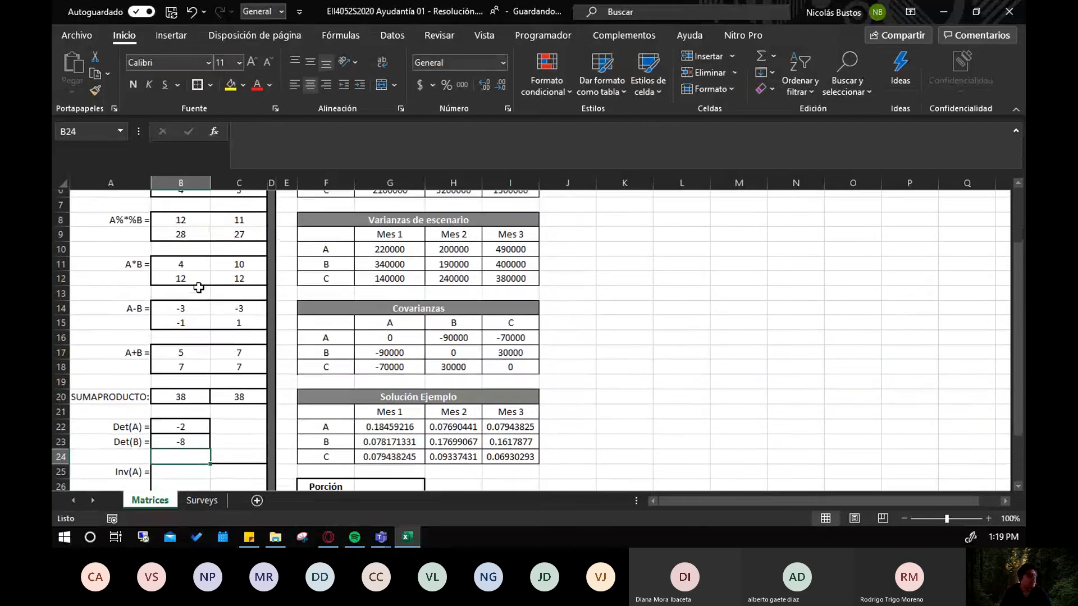
pyautogui.click(181, 375)
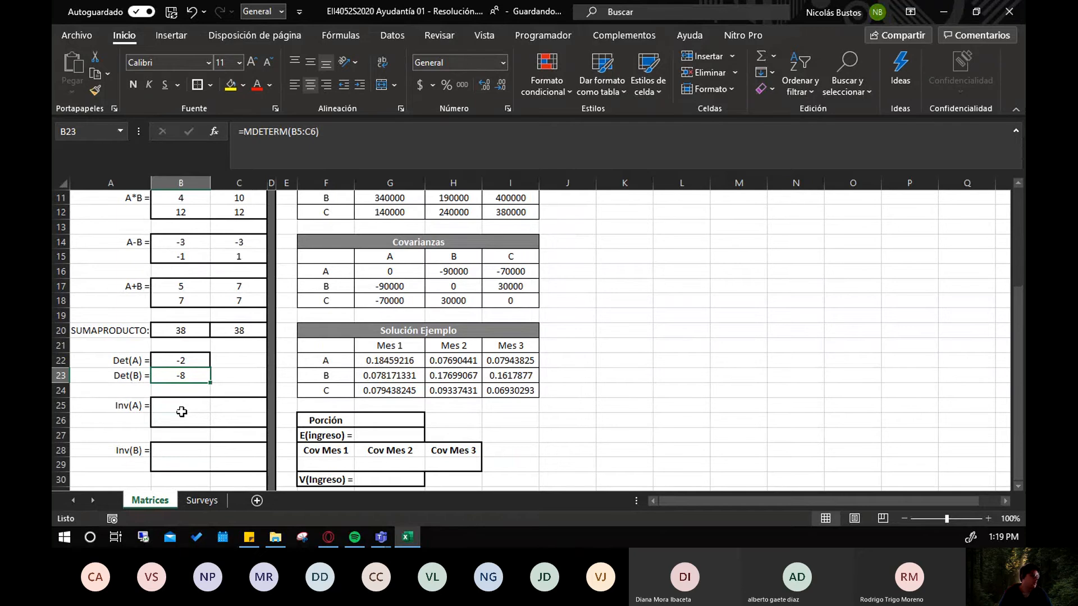
# Fill the Inv(A) range B25:C26 with the array formula =MINVERSA(B2:C3)
pyautogui.moveTo(182, 412); pyautogui.dragTo(240, 419)
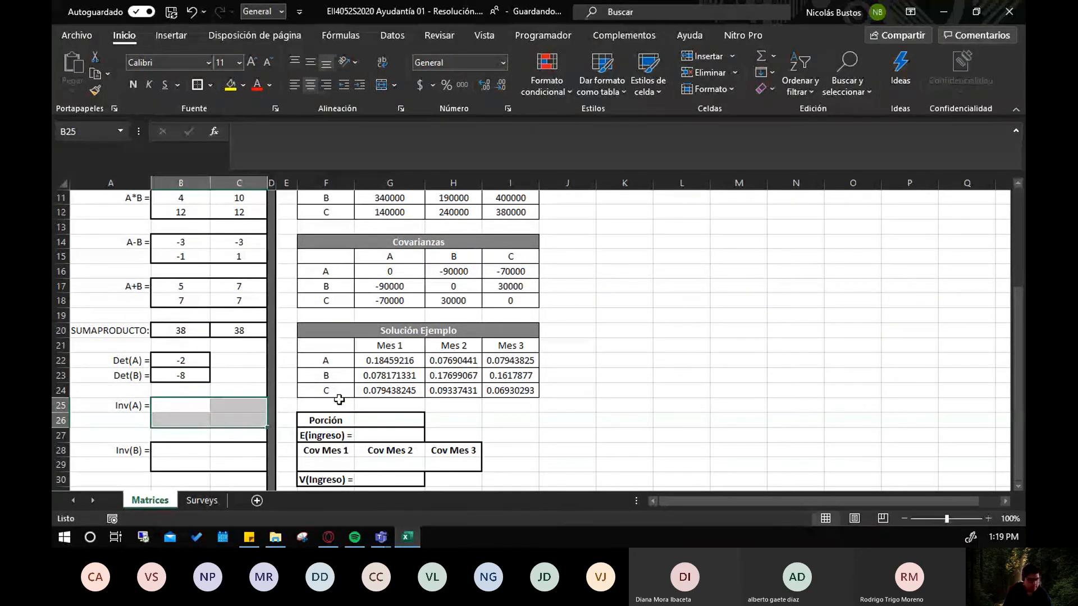
pyautogui.write('=minv')
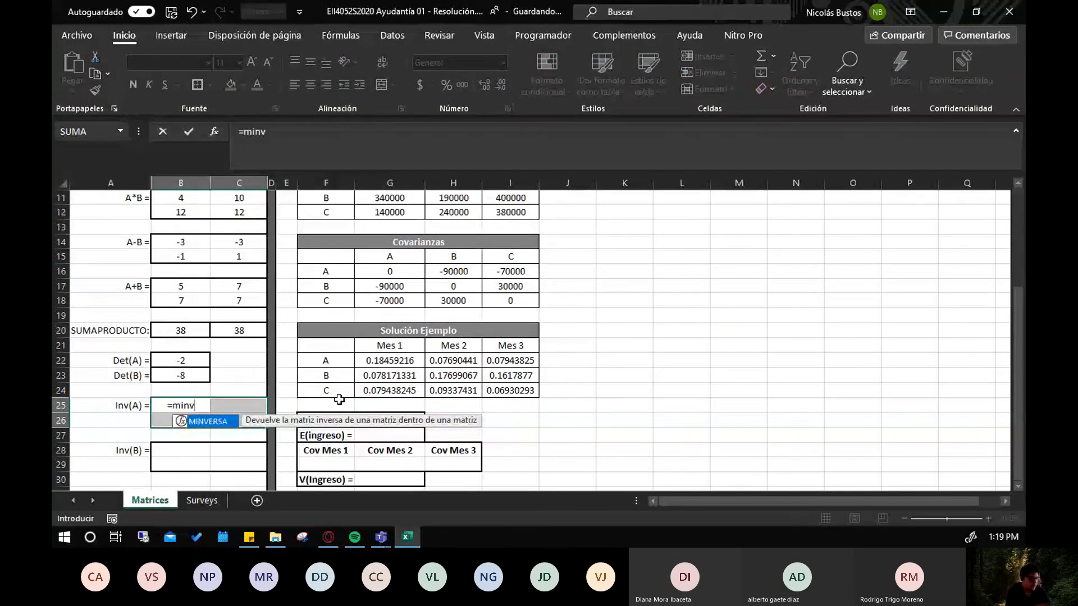
pyautogui.press('Tab')
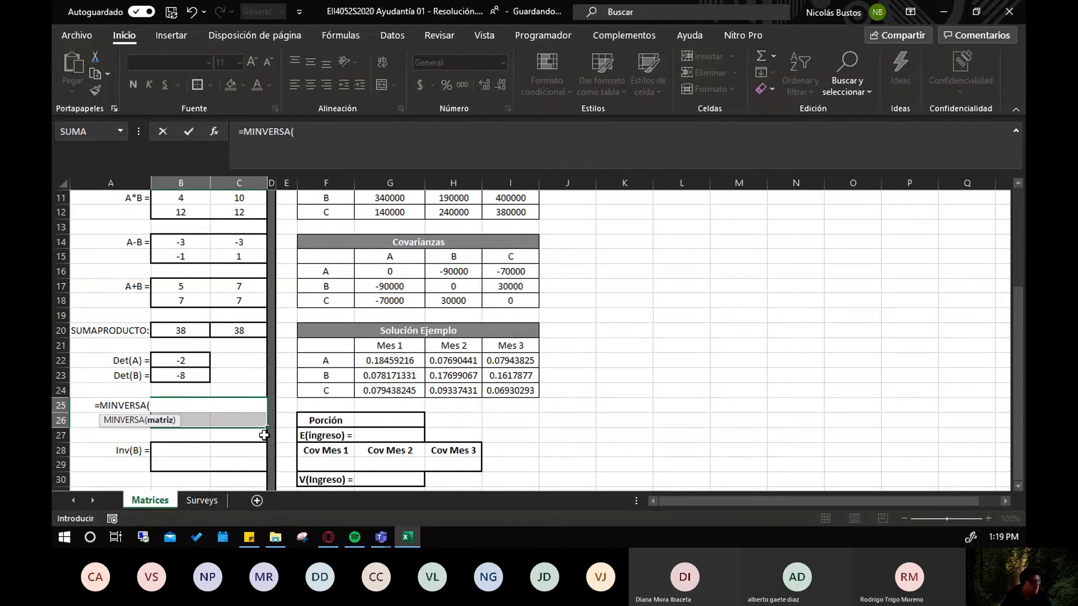
pyautogui.scroll(4, 232, 288)
pyautogui.moveTo(192, 213); pyautogui.dragTo(232, 217)
pyautogui.write(')')
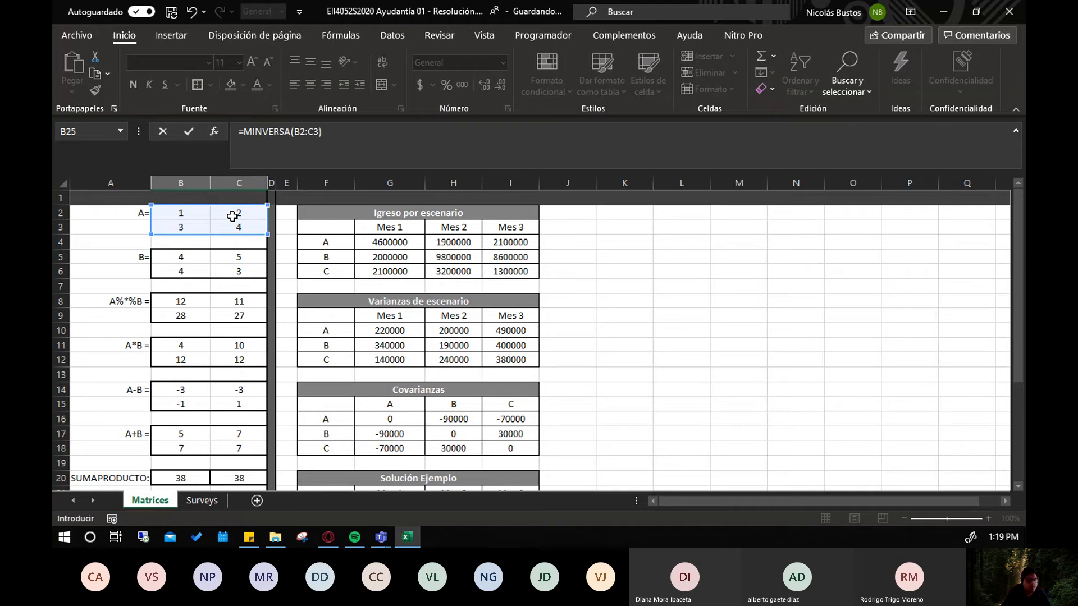
pyautogui.hotkey('ctrl', 'shift', 'Return')
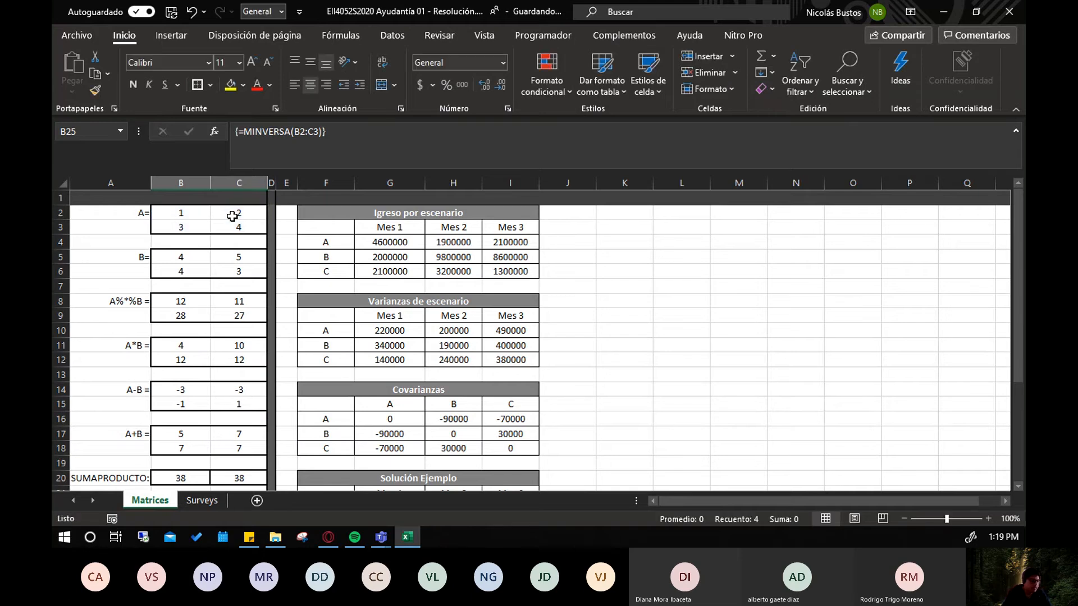
pyautogui.scroll(-3, 168, 298)
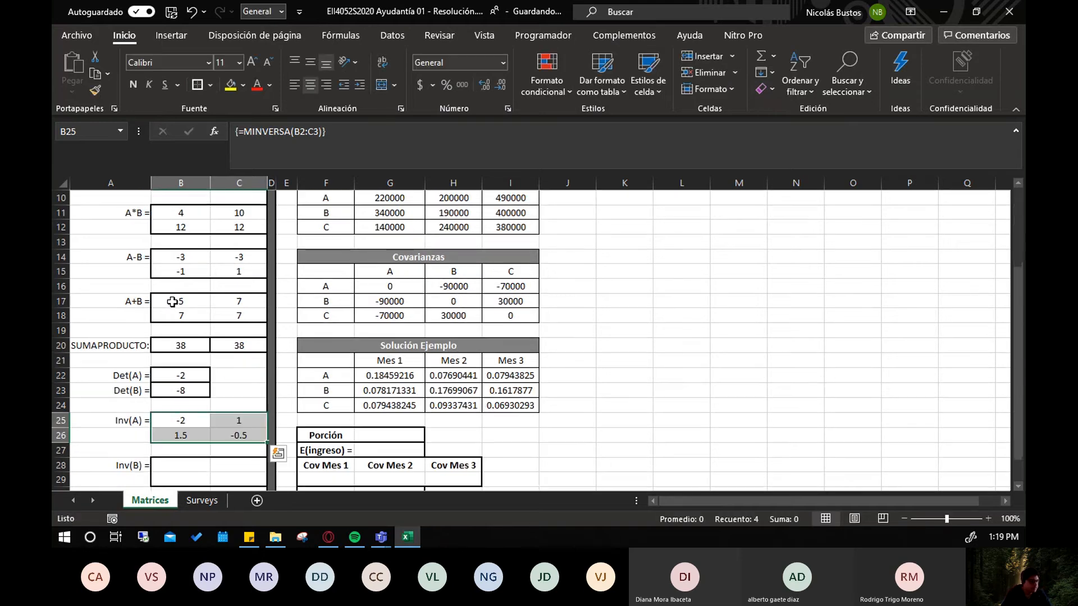
pyautogui.click(182, 430)
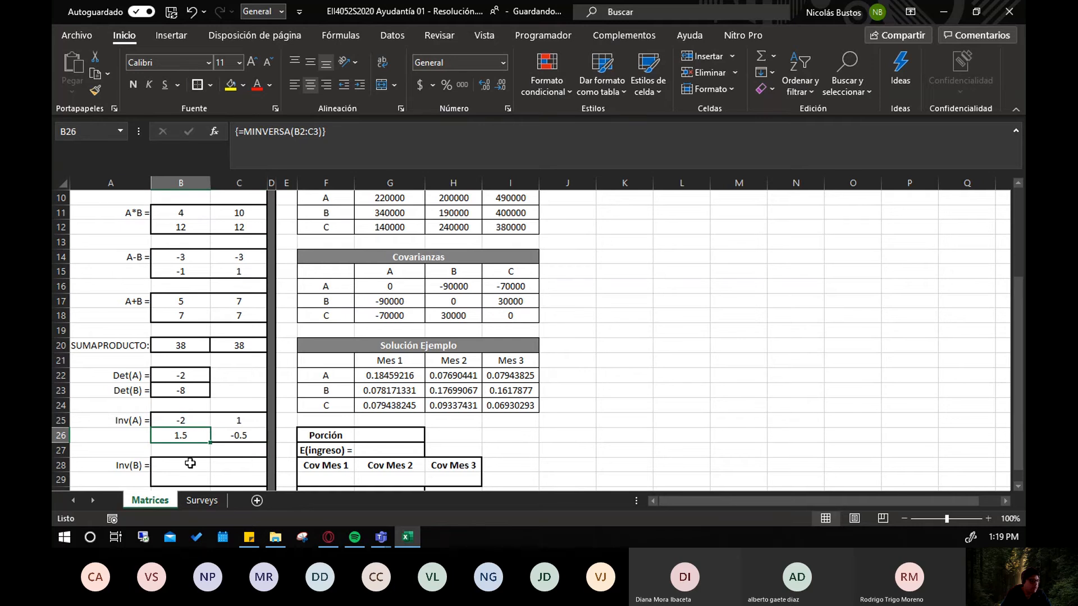
# Fill the Inv(B) range B28:C29 with the array formula =MINVERSA(B5:C6)
pyautogui.moveTo(185, 463); pyautogui.dragTo(246, 480)
pyautogui.write('=')
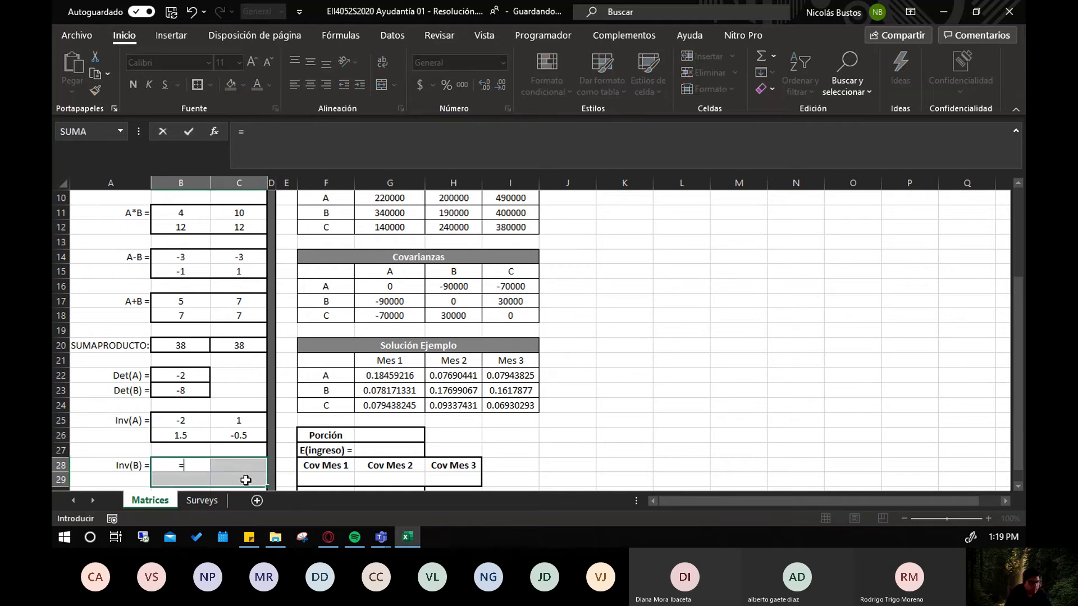
pyautogui.write('minvers')
pyautogui.press('Tab')
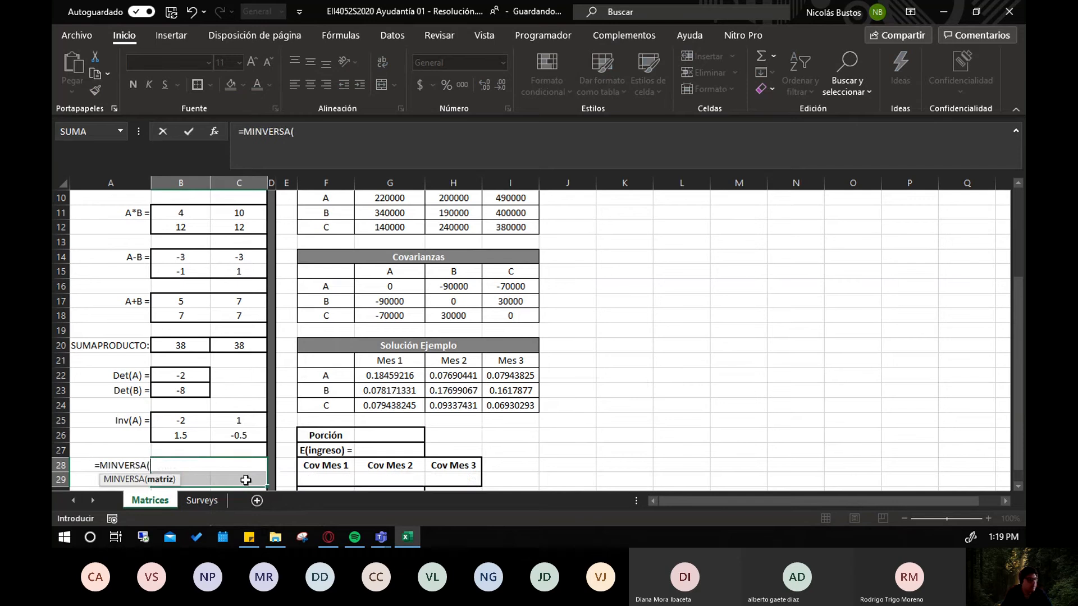
pyautogui.scroll(3, 231, 383)
pyautogui.moveTo(181, 256); pyautogui.dragTo(222, 271)
pyautogui.hotkey('ctrl', 'Return')
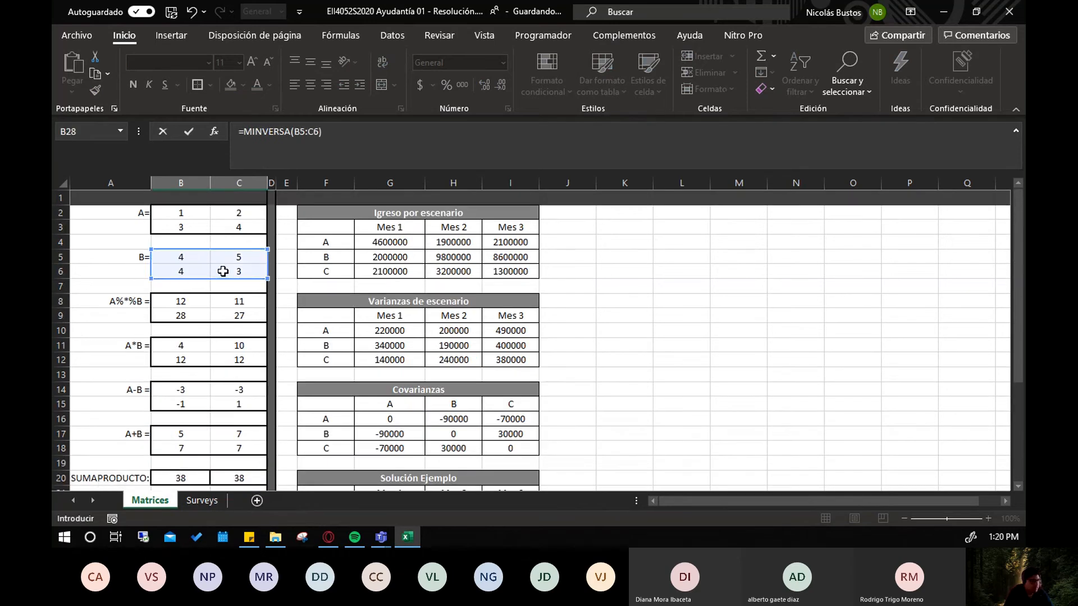
pyautogui.hotkey('ctrl', 'shift', 'Return')
pyautogui.scroll(-5, 223, 271)
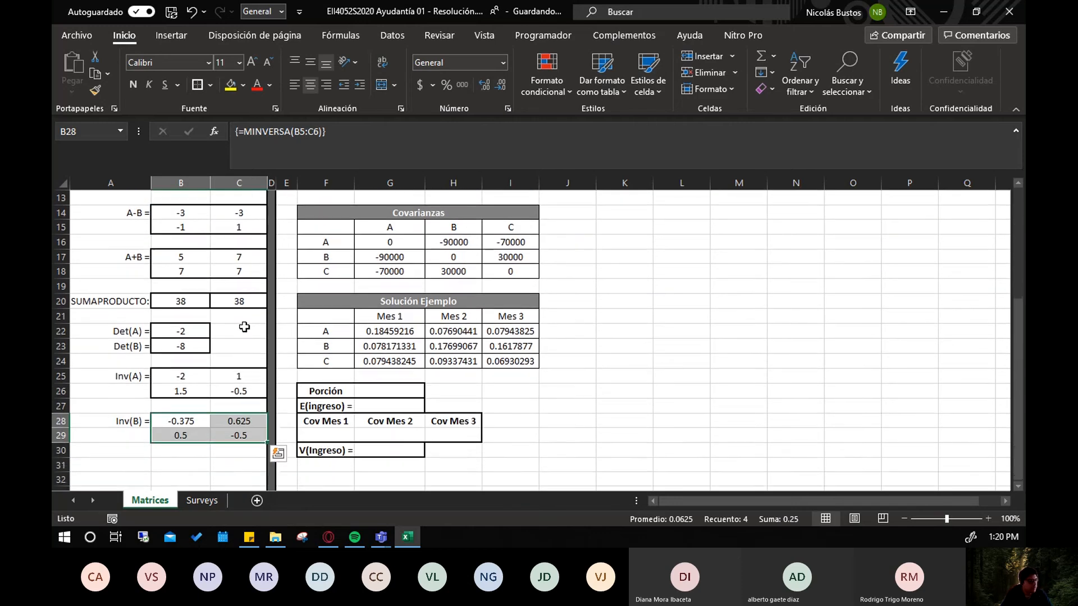
pyautogui.click(203, 417)
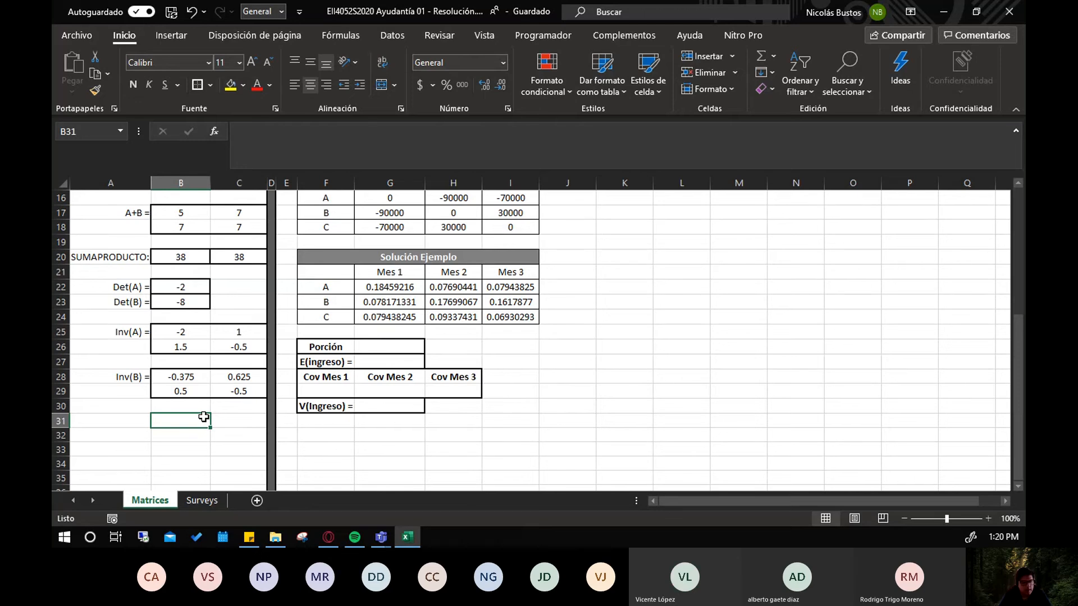
# Look over the completed matrix operations, including the determinants, and the scenario income, variance and covariance tables beside them
pyautogui.scroll(1, 589, 436)
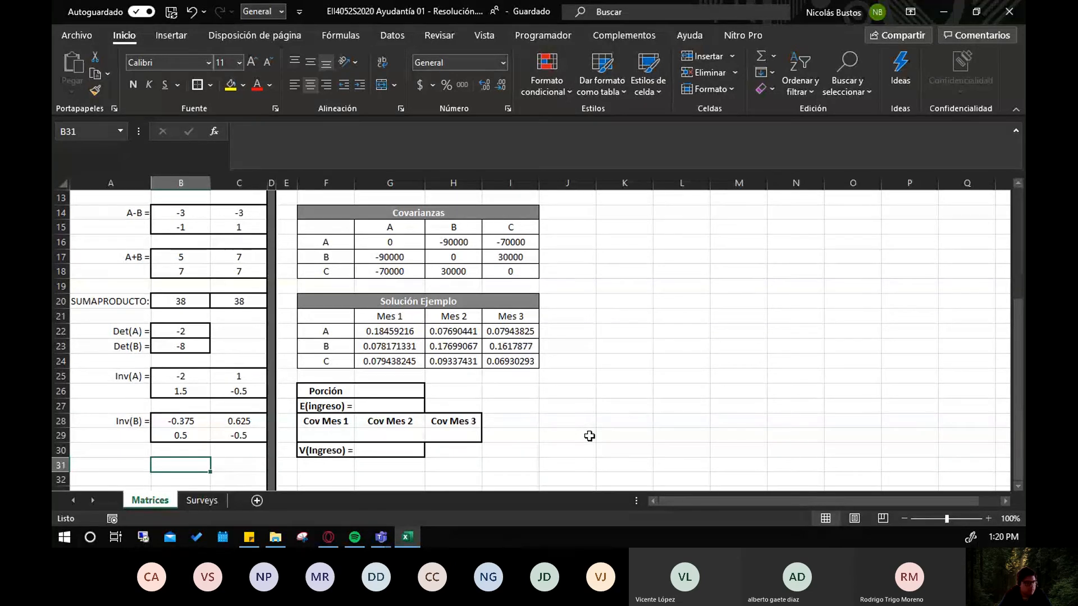
pyautogui.scroll(4, 589, 436)
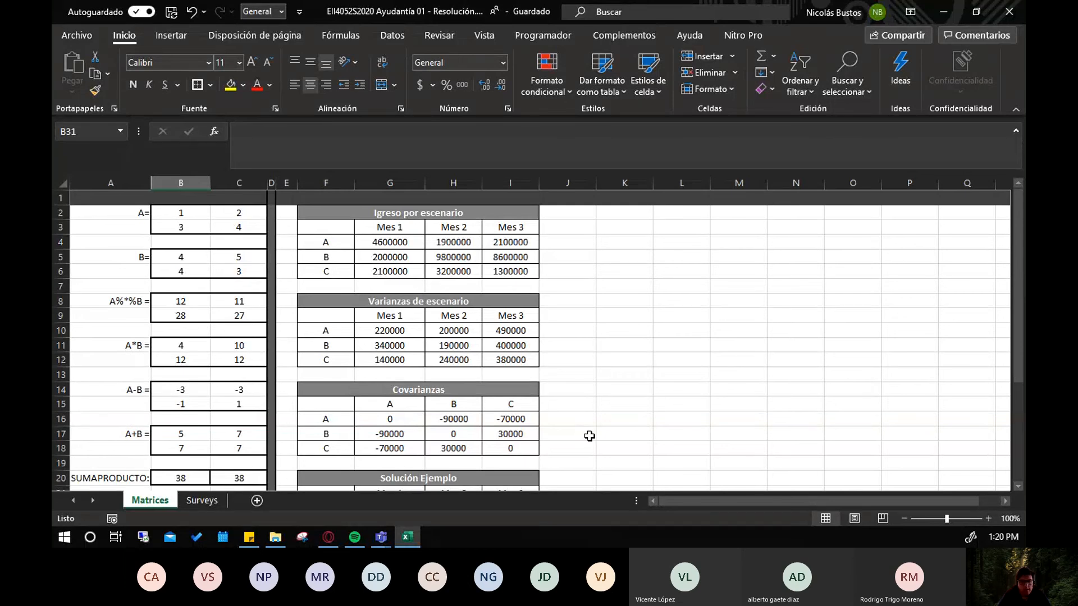
pyautogui.scroll(-4, 589, 436)
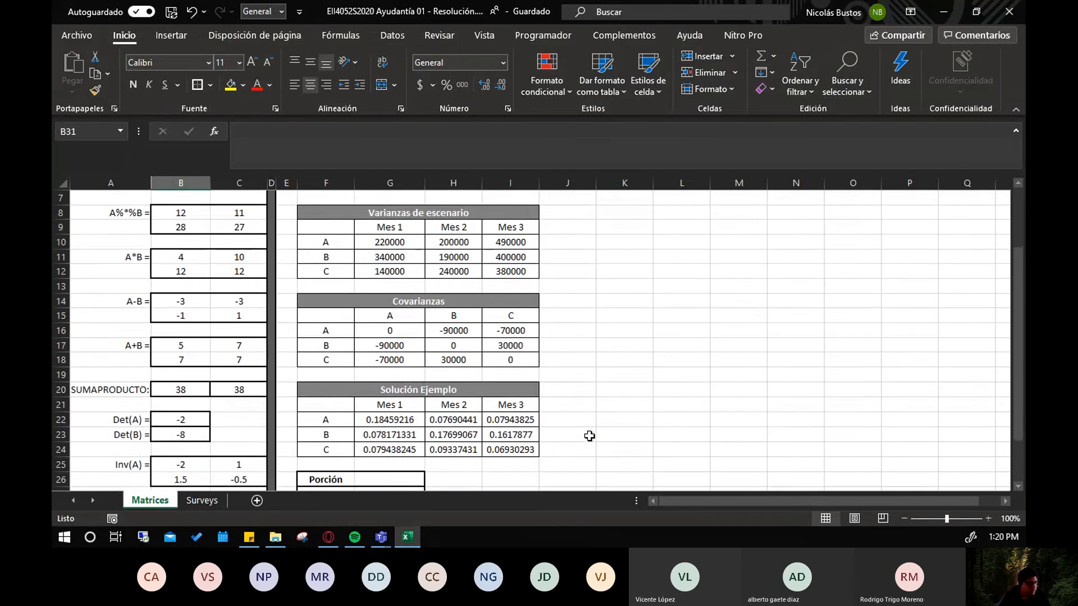
pyautogui.moveTo(231, 439); pyautogui.dragTo(169, 422)
pyautogui.click(619, 364)
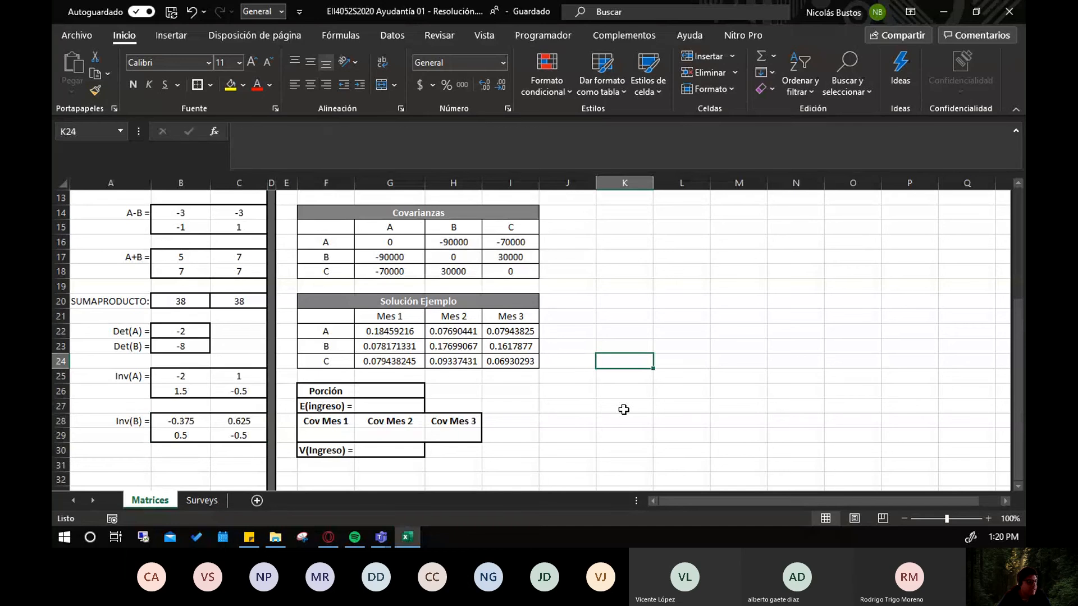
pyautogui.scroll(1, 624, 410)
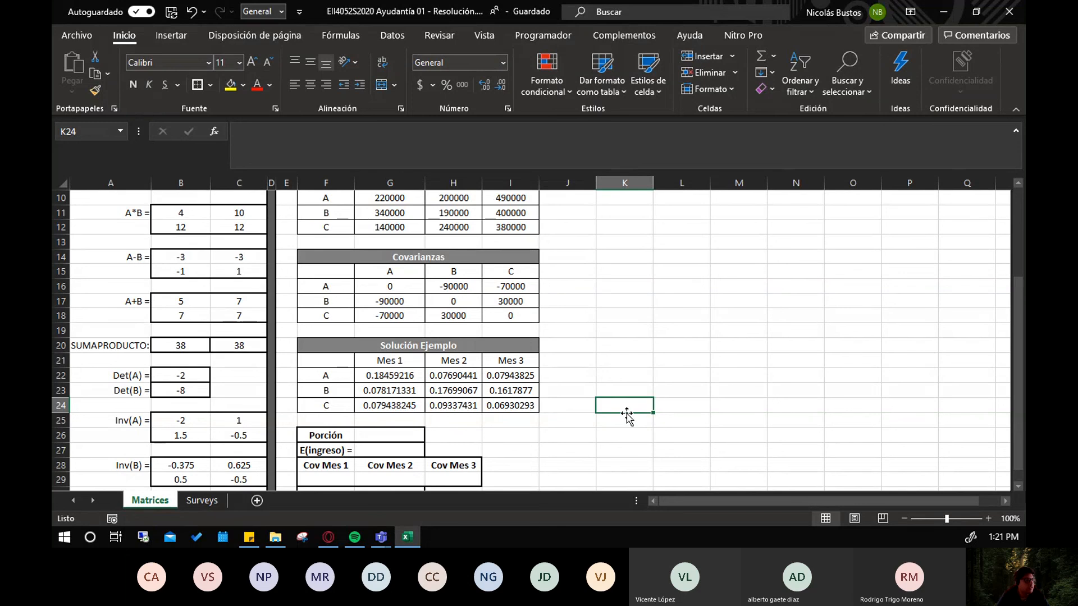
pyautogui.scroll(3, 624, 411)
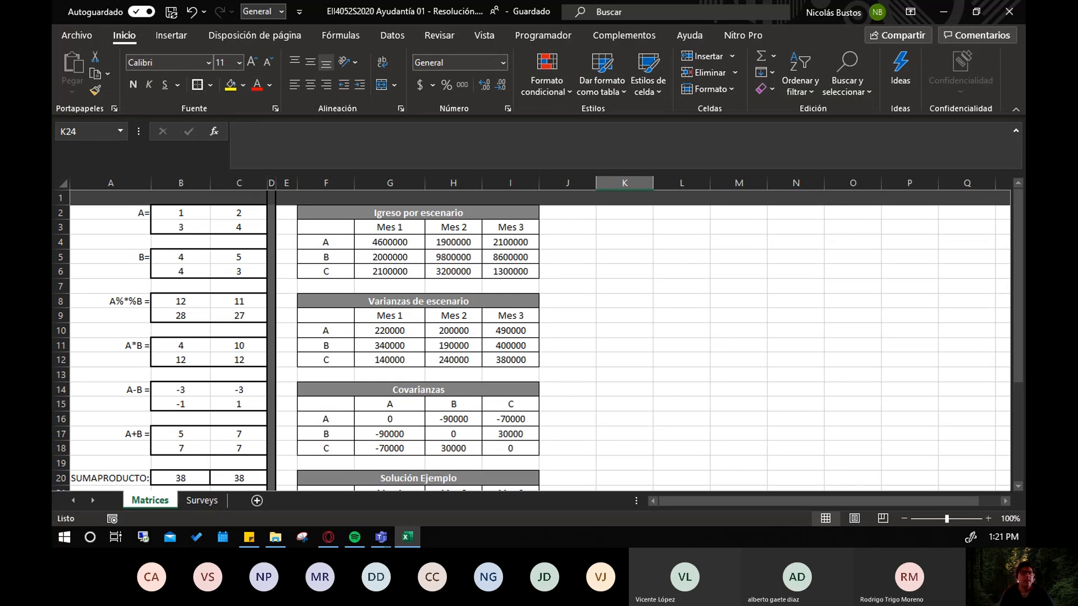
pyautogui.hotkey('alt', 'Tab')
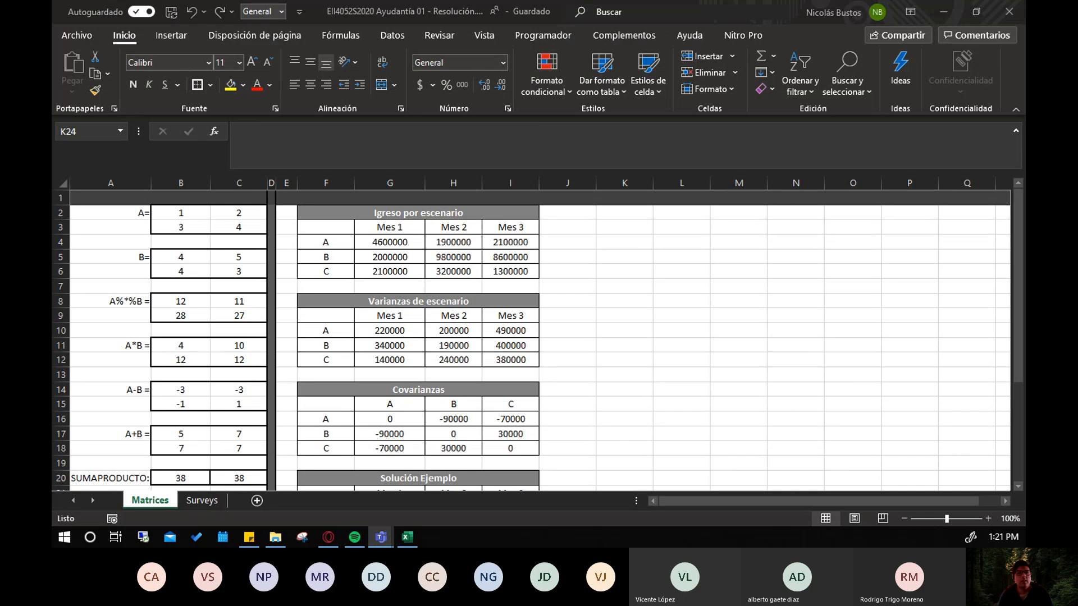